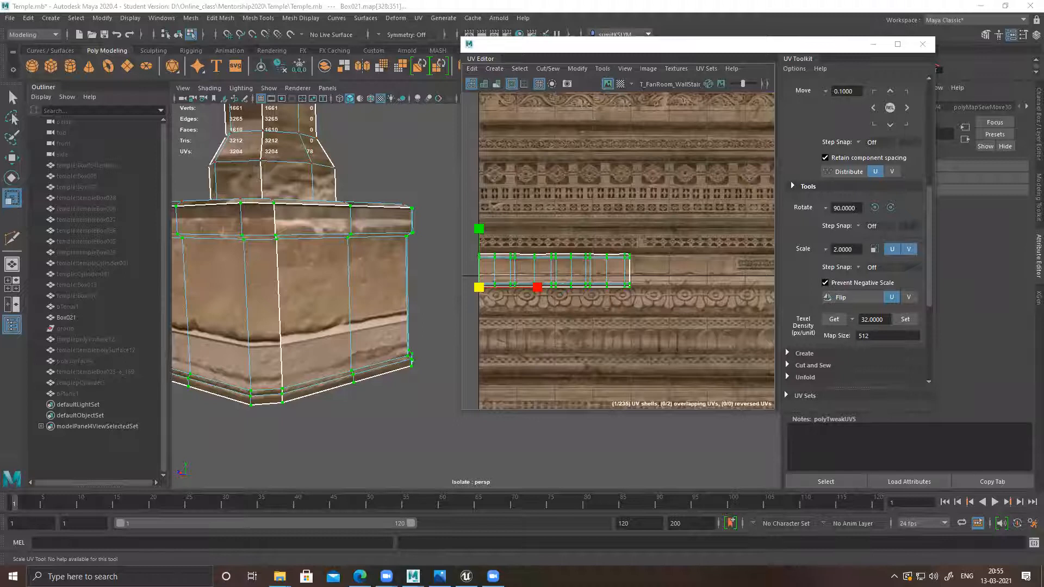
# Step: Stretch the pedestal base's UV shell horizontally and move it up so the texture's flower border covers the base's upper trim
pyautogui.keyDown('alt'); pyautogui.moveTo(566, 326); pyautogui.dragTo(578, 322, button='middle'); pyautogui.keyUp('alt')
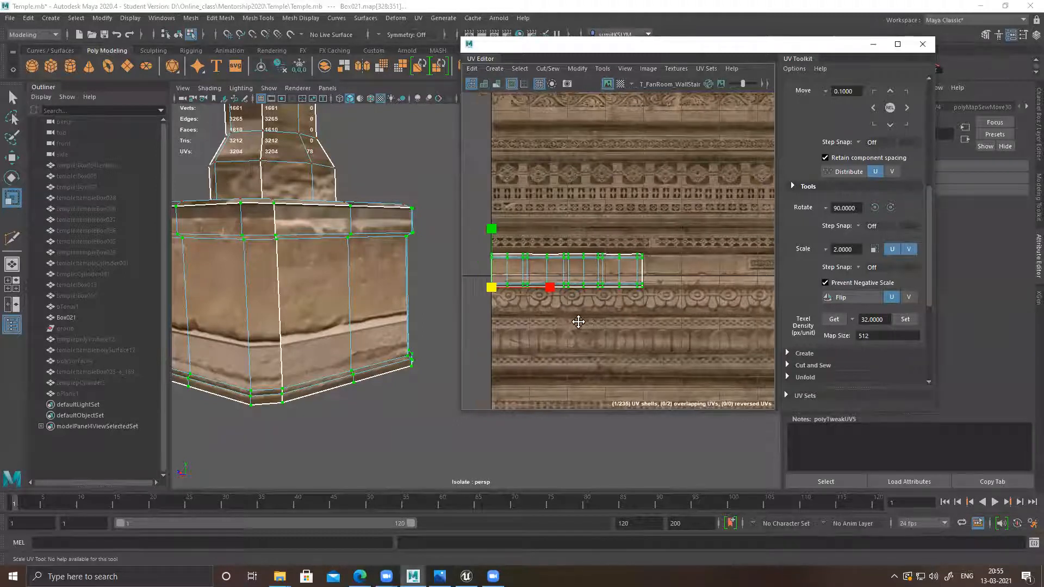
pyautogui.moveTo(551, 287); pyautogui.dragTo(592, 291)
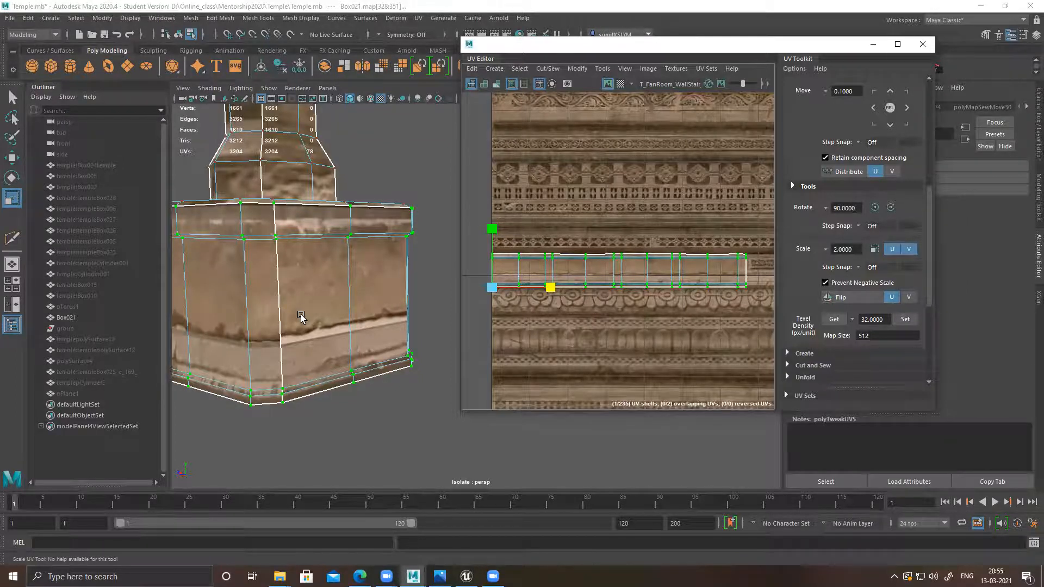
pyautogui.keyDown('alt'); pyautogui.moveTo(527, 276); pyautogui.dragTo(569, 270, button='middle'); pyautogui.keyUp('alt')
pyautogui.scroll(1, 569, 271)
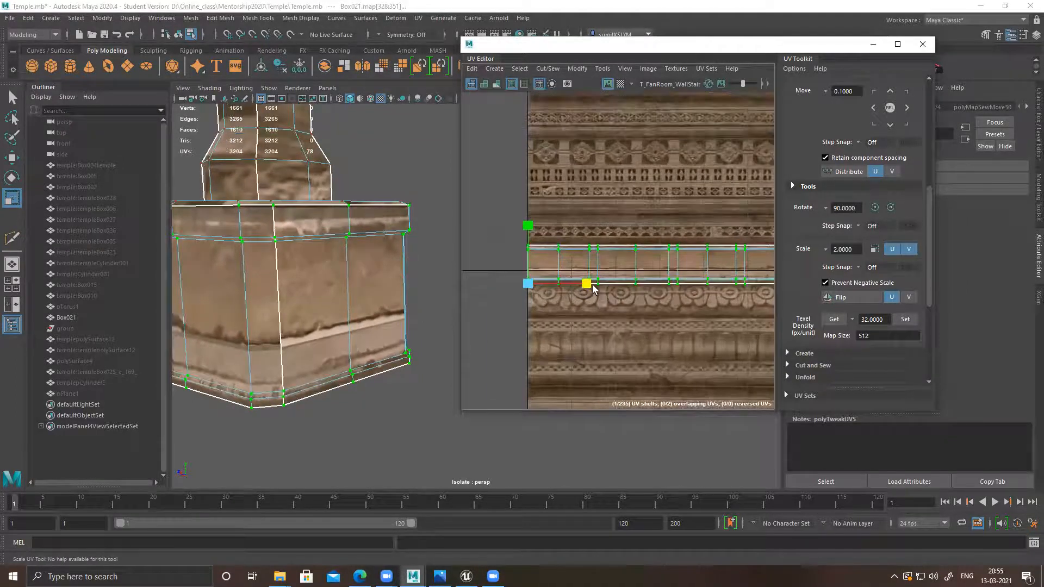
pyautogui.press('w')
pyautogui.moveTo(529, 222); pyautogui.dragTo(529, 210)
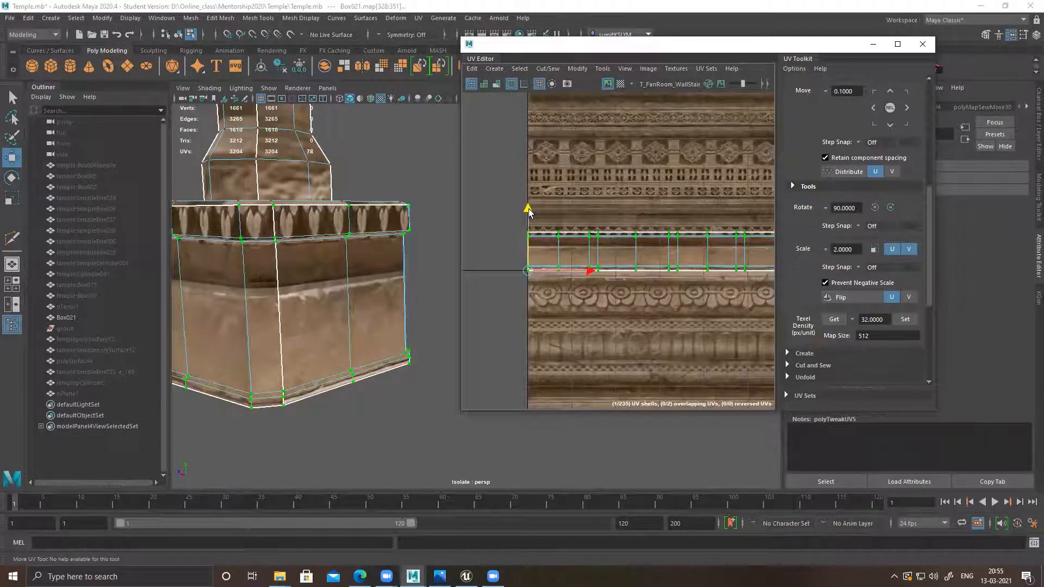
pyautogui.keyDown('alt'); pyautogui.moveTo(680, 301); pyautogui.dragTo(590, 294, button='middle'); pyautogui.keyUp('alt')
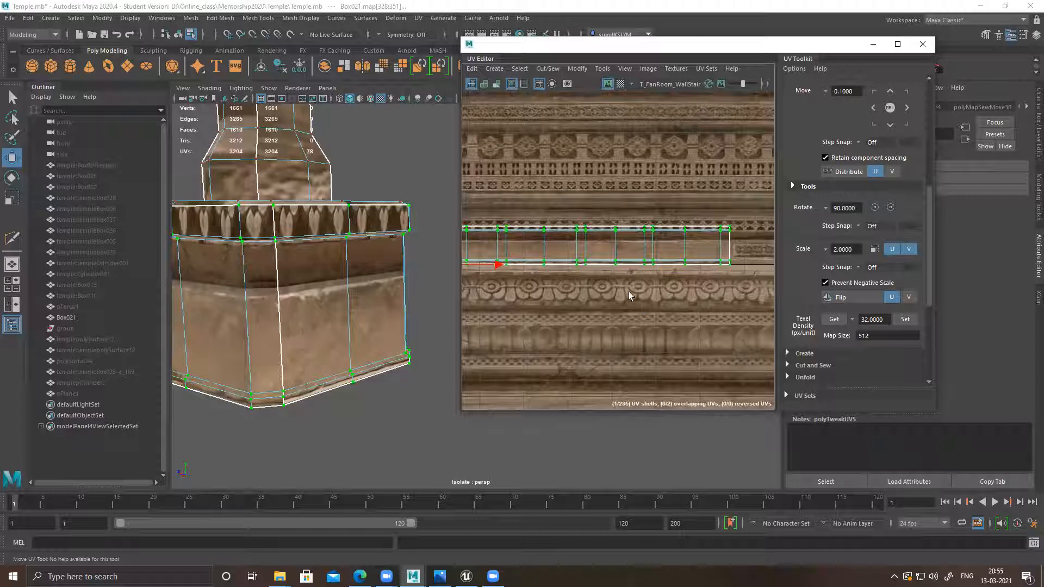
pyautogui.keyDown('alt'); pyautogui.moveTo(702, 286); pyautogui.dragTo(664, 292, button='middle'); pyautogui.keyUp('alt')
pyautogui.keyDown('alt'); pyautogui.moveTo(693, 269); pyautogui.dragTo(792, 400, button='right'); pyautogui.keyUp('alt')
pyautogui.keyDown('alt'); pyautogui.moveTo(702, 284); pyautogui.dragTo(673, 307, button='middle'); pyautogui.keyUp('alt')
pyautogui.keyDown('alt'); pyautogui.moveTo(655, 268); pyautogui.dragTo(761, 400, button='right'); pyautogui.keyUp('alt')
pyautogui.keyDown('alt'); pyautogui.moveTo(706, 320); pyautogui.dragTo(680, 301, button='middle'); pyautogui.keyUp('alt')
pyautogui.moveTo(612, 129); pyautogui.dragTo(734, 394)
pyautogui.keyDown('alt'); pyautogui.moveTo(722, 387); pyautogui.dragTo(557, 292, button='right'); pyautogui.keyUp('alt')
pyautogui.hotkey('ctrl', 'z')
pyautogui.keyDown('alt'); pyautogui.moveTo(601, 342); pyautogui.dragTo(687, 307, button='middle'); pyautogui.keyUp('alt')
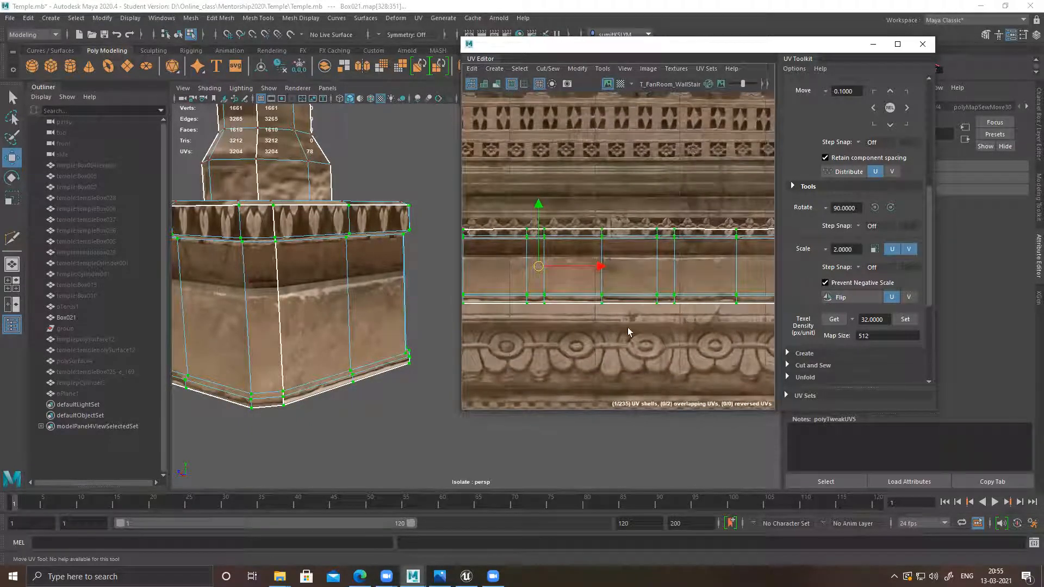
# Step: Snap the UV shell's pivot to its lower-left corner and slightly adjust the shell's horizontal scale from there
pyautogui.keyDown('alt'); pyautogui.moveTo(557, 318); pyautogui.dragTo(749, 283, button='middle'); pyautogui.keyUp('alt')
pyautogui.keyDown('alt'); pyautogui.moveTo(675, 297); pyautogui.dragTo(606, 275, button='right'); pyautogui.keyUp('alt')
pyautogui.keyDown('alt'); pyautogui.moveTo(607, 275); pyautogui.dragTo(612, 299, button='middle'); pyautogui.keyUp('alt')
pyautogui.press('d')
pyautogui.press('v')
pyautogui.moveTo(674, 271); pyautogui.dragTo(543, 295)
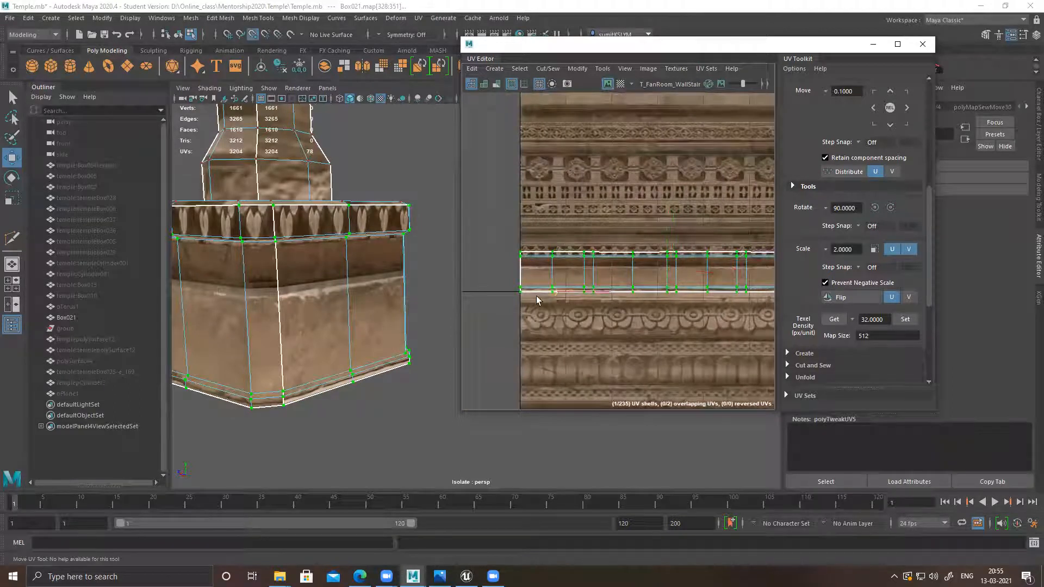
pyautogui.keyDown('alt'); pyautogui.moveTo(612, 329); pyautogui.dragTo(564, 334, button='middle'); pyautogui.keyUp('alt')
pyautogui.press('r')
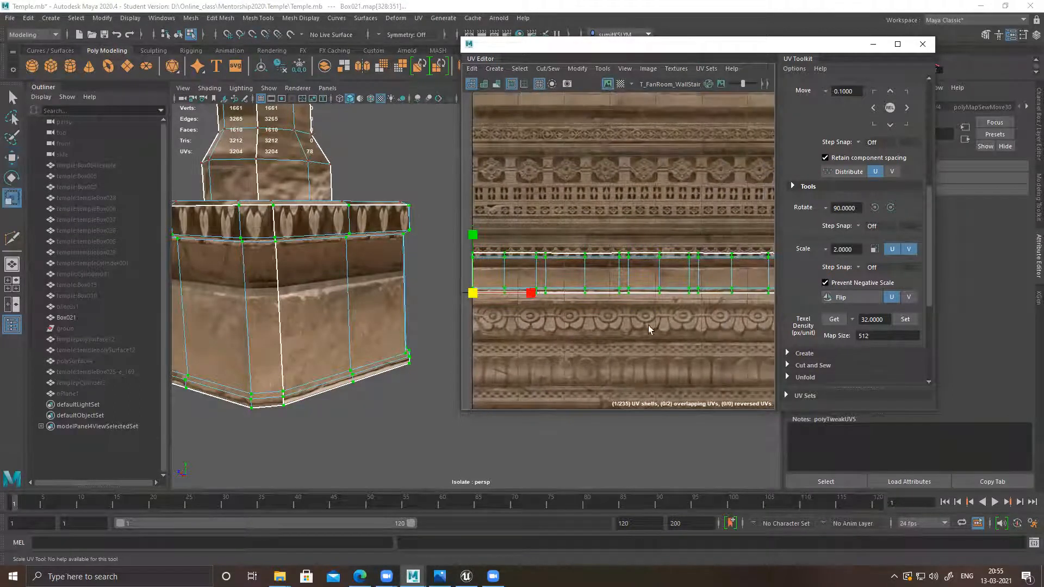
pyautogui.keyDown('alt'); pyautogui.moveTo(634, 326); pyautogui.dragTo(600, 321, button='middle'); pyautogui.keyUp('alt')
pyautogui.moveTo(497, 293); pyautogui.dragTo(499, 298)
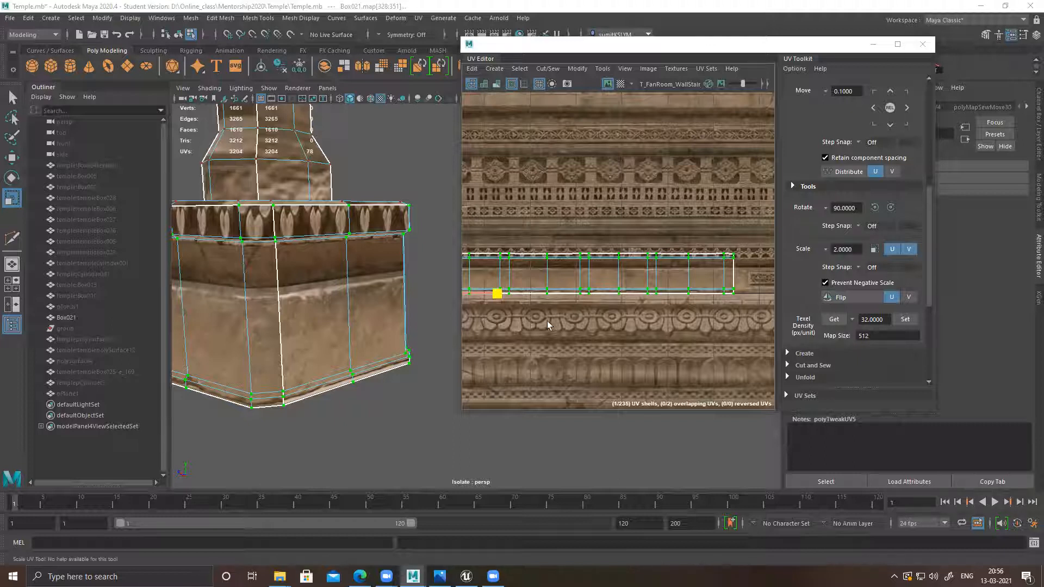
# Step: Scale the UV shell narrower horizontally from its lower-left corner to widen the flowers on the base's upper trim
pyautogui.scroll(4, 668, 318)
pyautogui.keyDown('alt'); pyautogui.moveTo(673, 311); pyautogui.dragTo(561, 304, button='middle'); pyautogui.keyUp('alt')
pyautogui.keyDown('alt'); pyautogui.moveTo(653, 296); pyautogui.dragTo(766, 373, button='right'); pyautogui.keyUp('alt')
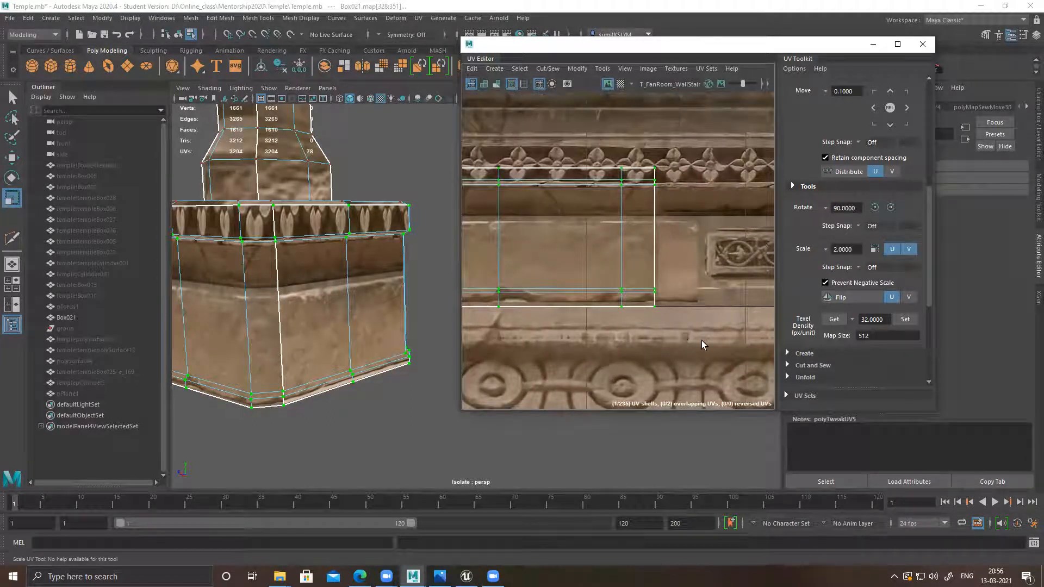
pyautogui.keyDown('alt'); pyautogui.moveTo(701, 341); pyautogui.dragTo(515, 319, button='right'); pyautogui.keyUp('alt')
pyautogui.keyDown('alt'); pyautogui.moveTo(515, 320); pyautogui.dragTo(782, 294, button='middle'); pyautogui.keyUp('alt')
pyautogui.keyDown('alt'); pyautogui.moveTo(576, 297); pyautogui.dragTo(692, 338, button='right'); pyautogui.keyUp('alt')
pyautogui.keyDown('alt'); pyautogui.moveTo(692, 338); pyautogui.dragTo(520, 299, button='middle'); pyautogui.keyUp('alt')
pyautogui.keyDown('alt'); pyautogui.moveTo(765, 359); pyautogui.dragTo(712, 306, button='right'); pyautogui.keyUp('alt')
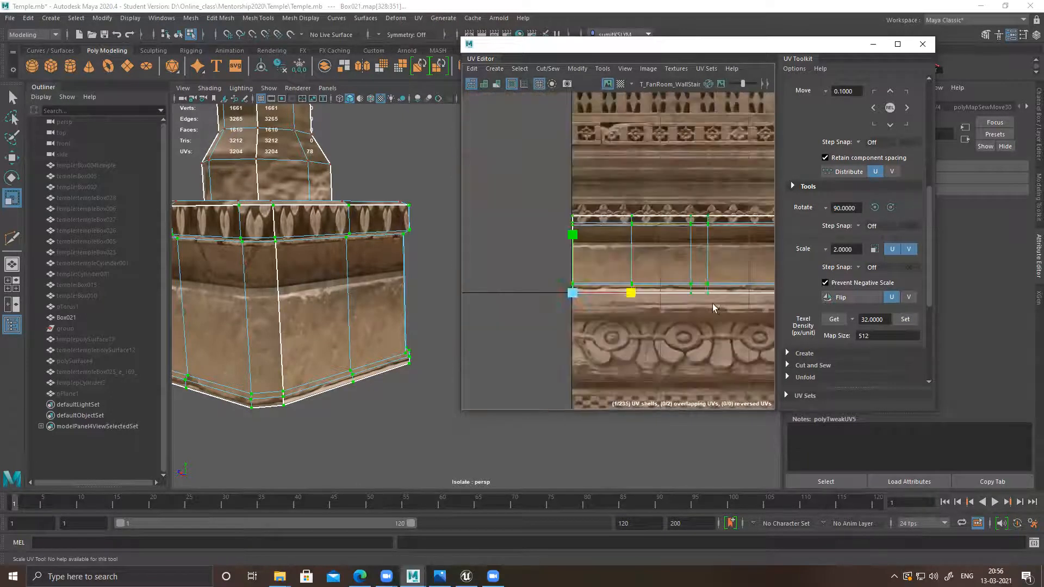
pyautogui.keyDown('alt'); pyautogui.moveTo(713, 305); pyautogui.dragTo(590, 291, button='middle'); pyautogui.keyUp('alt')
pyautogui.keyDown('alt'); pyautogui.moveTo(755, 297); pyautogui.dragTo(642, 296, button='middle'); pyautogui.keyUp('alt')
pyautogui.keyDown('alt'); pyautogui.moveTo(647, 296); pyautogui.dragTo(563, 290, button='right'); pyautogui.keyUp('alt')
pyautogui.moveTo(564, 284); pyautogui.dragTo(545, 284)
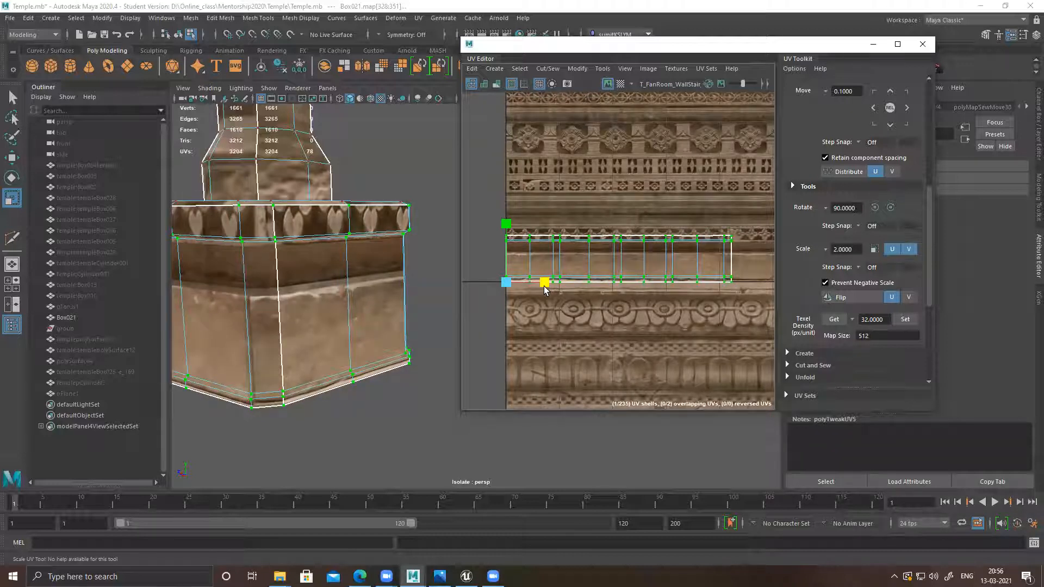
# Step: Deselect the pillar in object mode and inspect the textured base's corner from another angle
pyautogui.moveTo(229, 244); pyautogui.dragTo(371, 169, button='right')
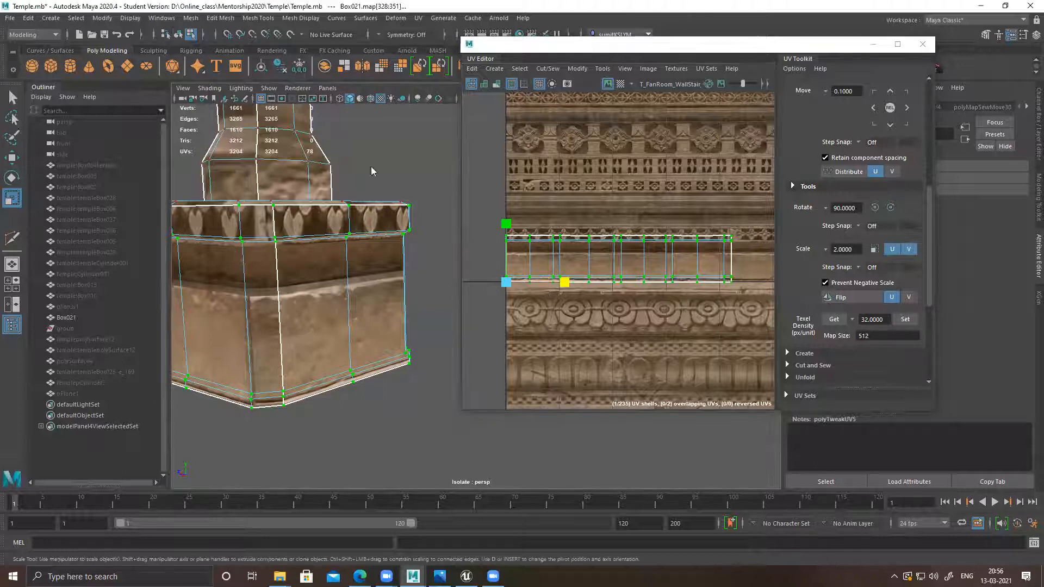
pyautogui.click(392, 178)
pyautogui.keyDown('alt'); pyautogui.moveTo(408, 272); pyautogui.dragTo(392, 273, button='right'); pyautogui.keyUp('alt')
pyautogui.keyDown('alt'); pyautogui.moveTo(392, 273); pyautogui.dragTo(373, 273); pyautogui.keyUp('alt')
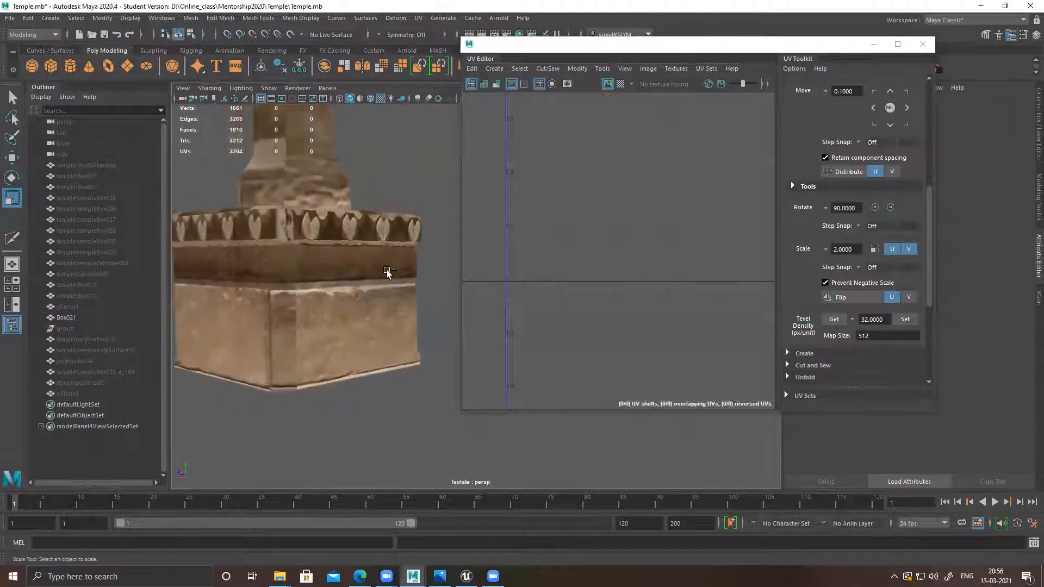
# Step: Select the last UV columns at the right end of the base's shell and move them outward horizontally with soft selection
pyautogui.click(388, 273)
pyautogui.keyDown('alt'); pyautogui.moveTo(679, 282); pyautogui.dragTo(663, 269, button='middle'); pyautogui.keyUp('alt')
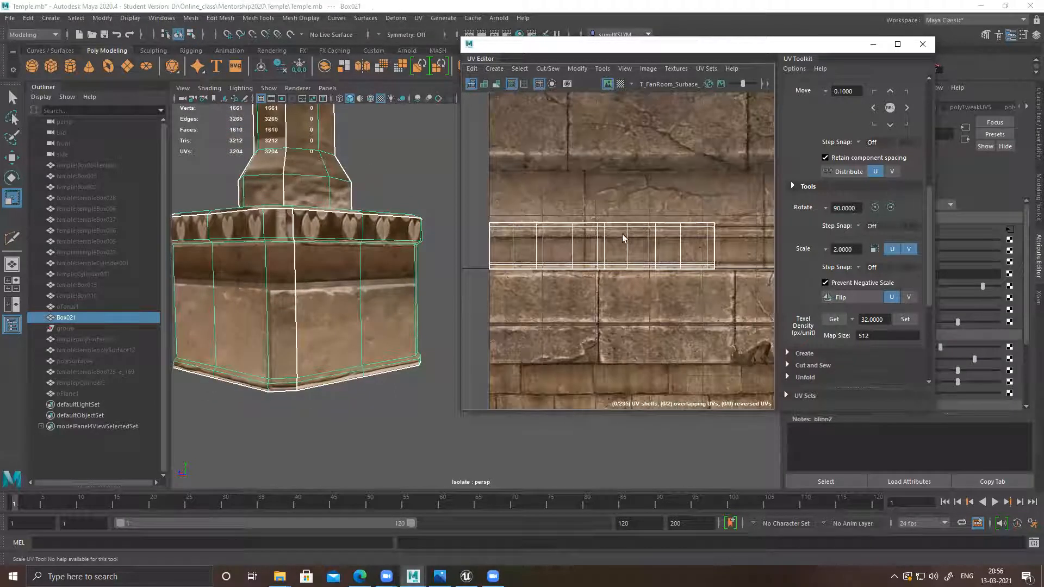
pyautogui.moveTo(624, 234); pyautogui.dragTo(701, 218, button='right')
pyautogui.click(672, 232)
pyautogui.moveTo(721, 267); pyautogui.dragTo(638, 217)
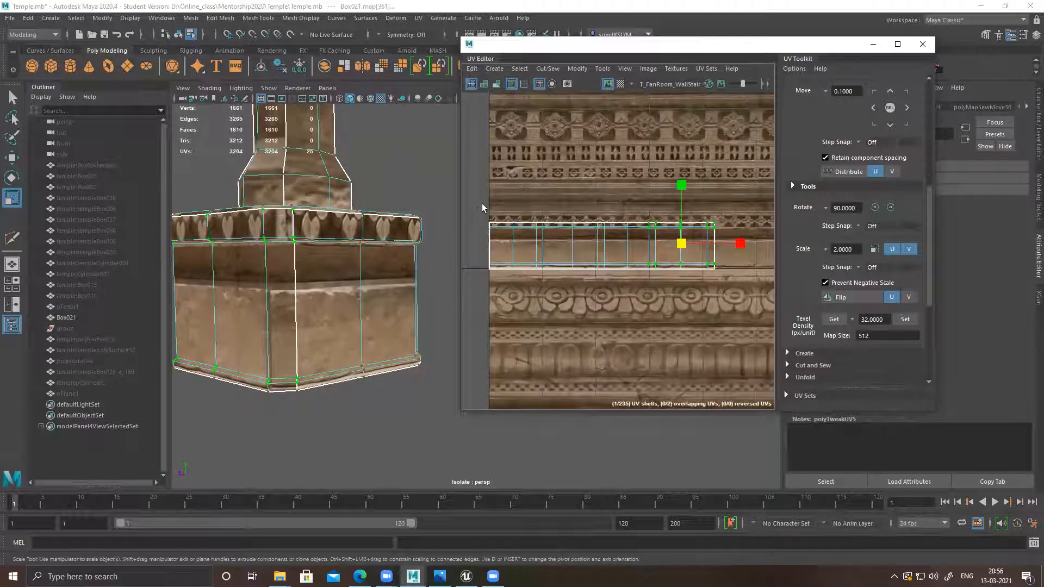
pyautogui.moveTo(701, 207); pyautogui.dragTo(741, 311)
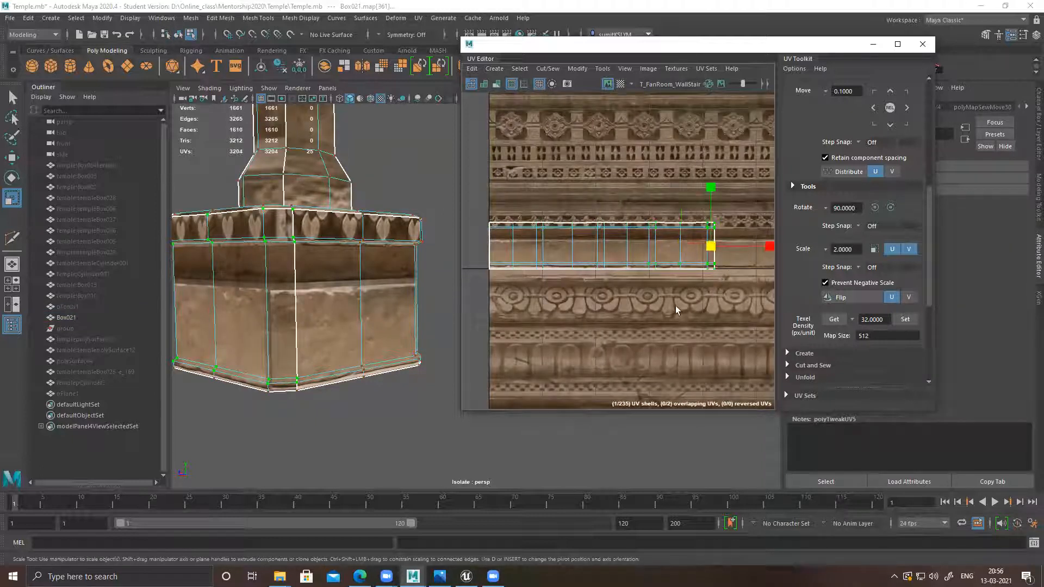
pyautogui.press('b')
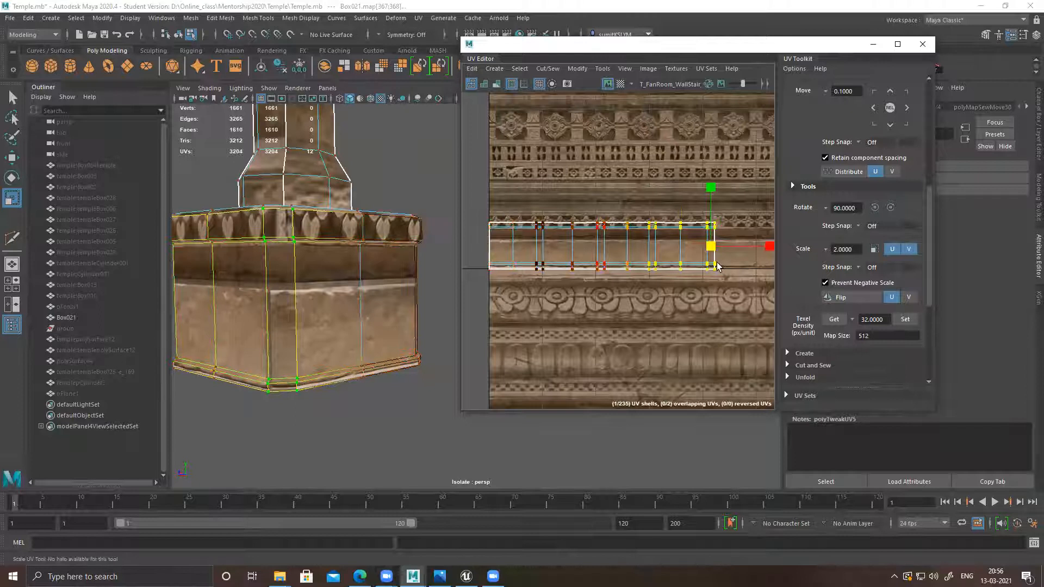
pyautogui.press('w')
pyautogui.keyDown('alt'); pyautogui.moveTo(646, 263); pyautogui.dragTo(791, 366, button='right'); pyautogui.keyUp('alt')
pyautogui.keyDown('alt'); pyautogui.moveTo(523, 246); pyautogui.dragTo(647, 248, button='right'); pyautogui.keyUp('alt')
pyautogui.keyDown('alt'); pyautogui.moveTo(647, 248); pyautogui.dragTo(537, 248, button='middle'); pyautogui.keyUp('alt')
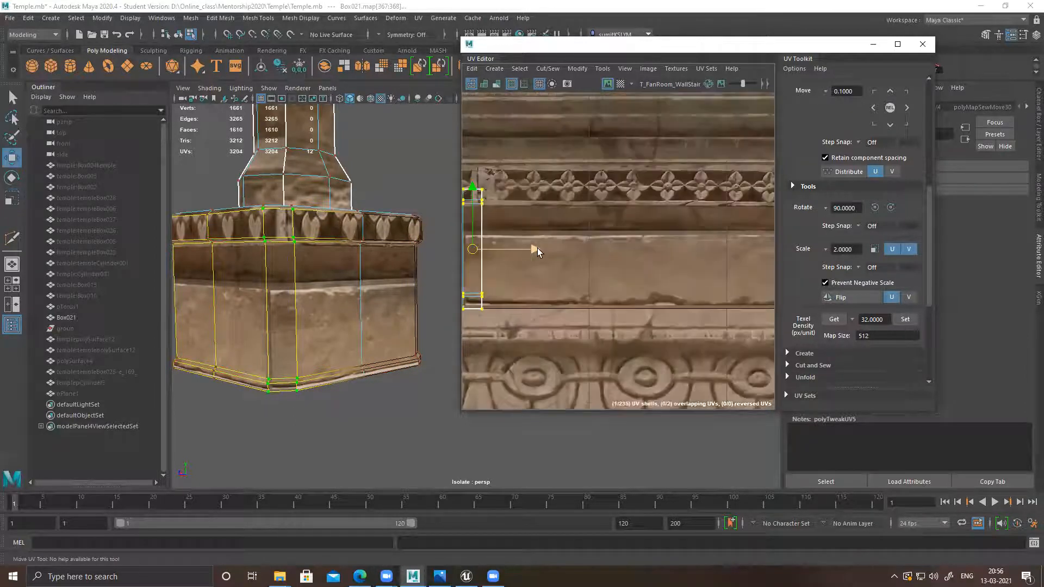
pyautogui.moveTo(541, 248); pyautogui.dragTo(646, 258)
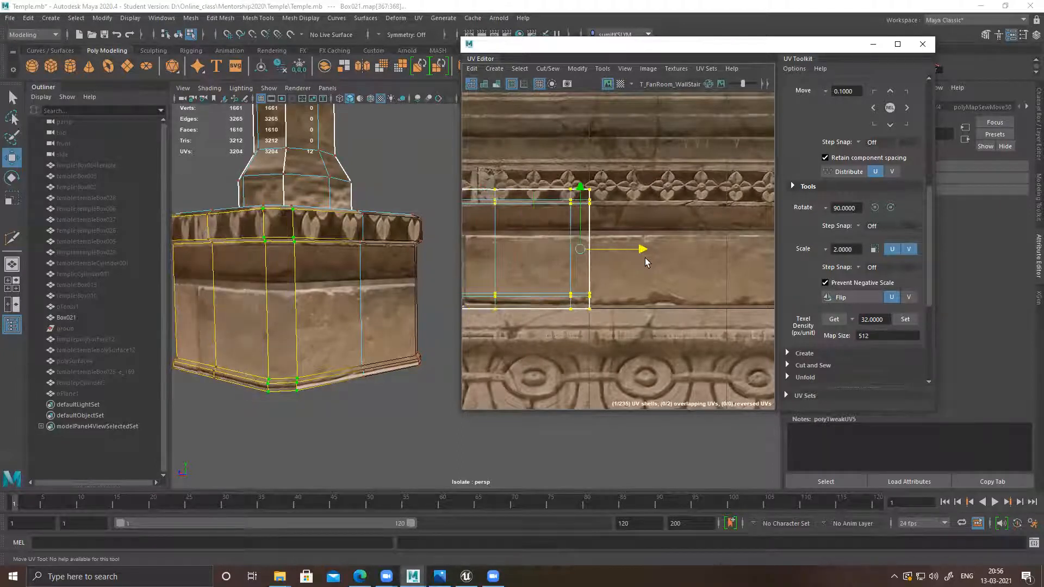
pyautogui.press('x')
pyautogui.press('f')
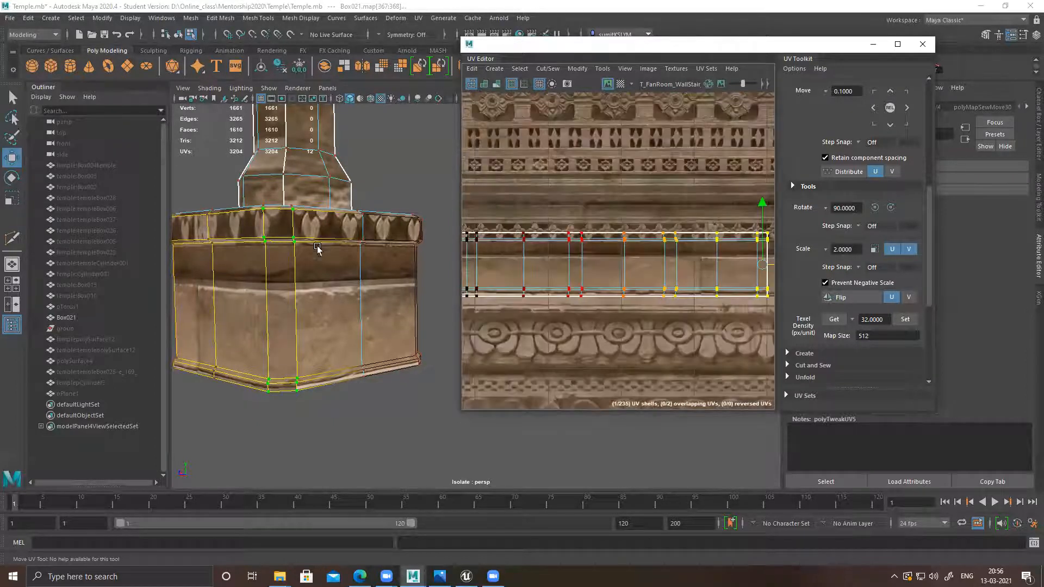
# Step: Deselect the pillar and inspect the texture on the other sides of its base
pyautogui.keyDown('alt'); pyautogui.moveTo(224, 224); pyautogui.dragTo(412, 286); pyautogui.keyUp('alt')
pyautogui.keyDown('alt'); pyautogui.moveTo(412, 287); pyautogui.dragTo(334, 197, button='right'); pyautogui.keyUp('alt')
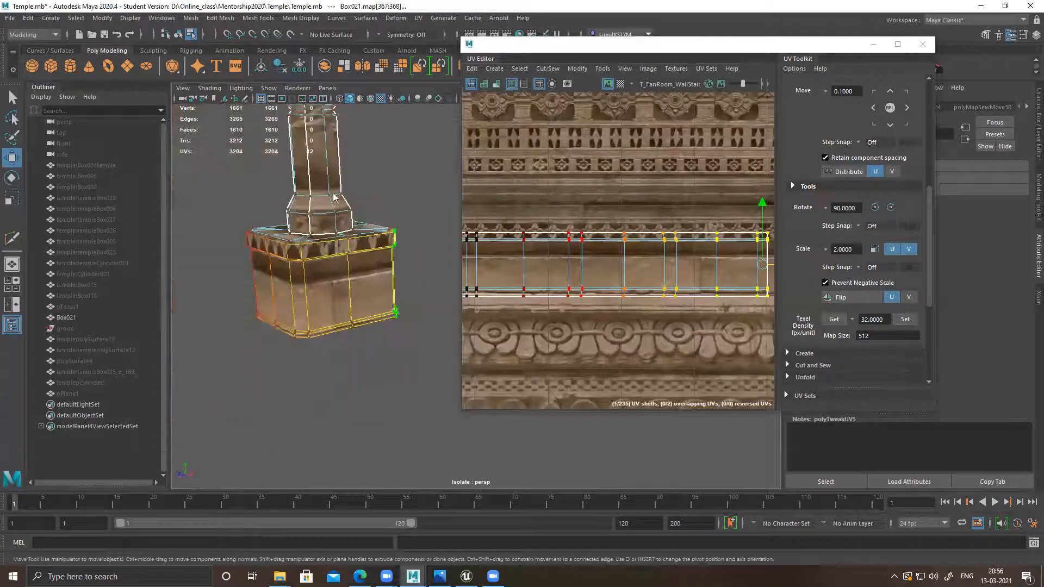
pyautogui.press('F8')
pyautogui.click(397, 206)
pyautogui.keyDown('alt'); pyautogui.moveTo(401, 240); pyautogui.dragTo(366, 235); pyautogui.keyUp('alt')
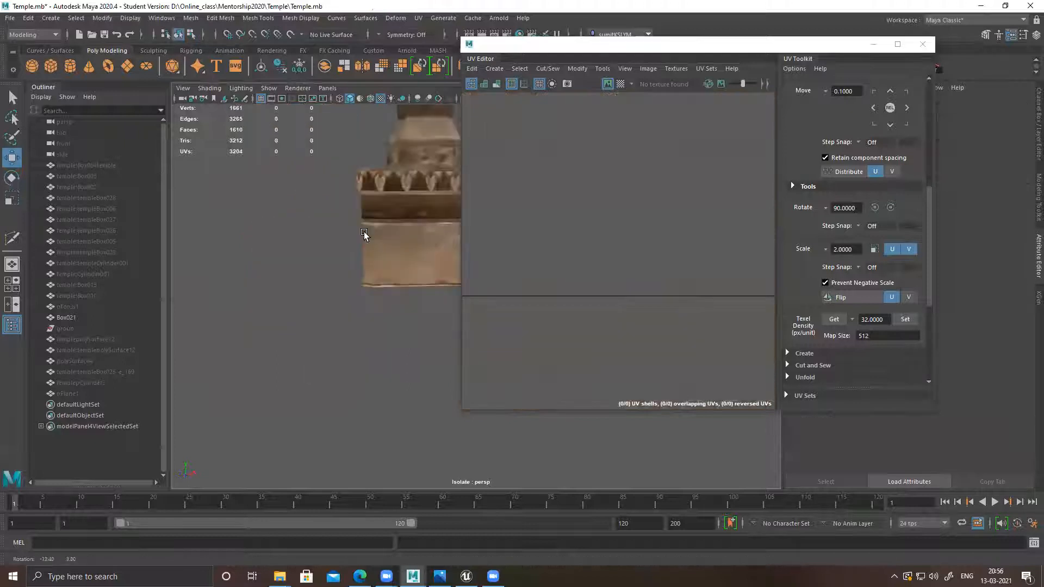
# Step: Select all UVs of the base's shell, turn off soft selection and move the shell down below the flower border
pyautogui.click(343, 235)
pyautogui.keyDown('alt'); pyautogui.moveTo(542, 261); pyautogui.dragTo(578, 240, button='middle'); pyautogui.keyUp('alt')
pyautogui.moveTo(577, 240); pyautogui.dragTo(597, 234, button='right')
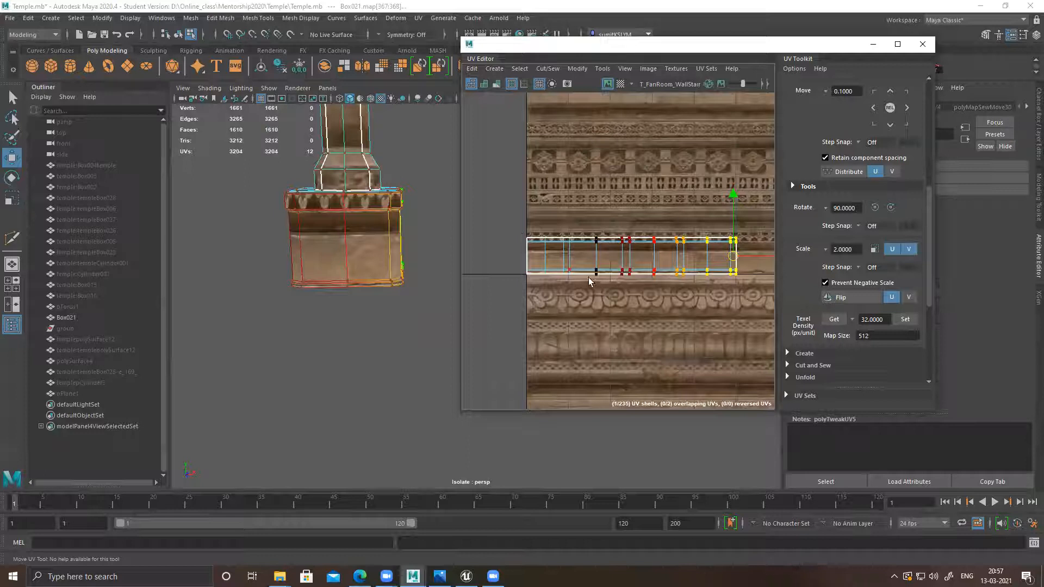
pyautogui.scroll(2, 623, 308)
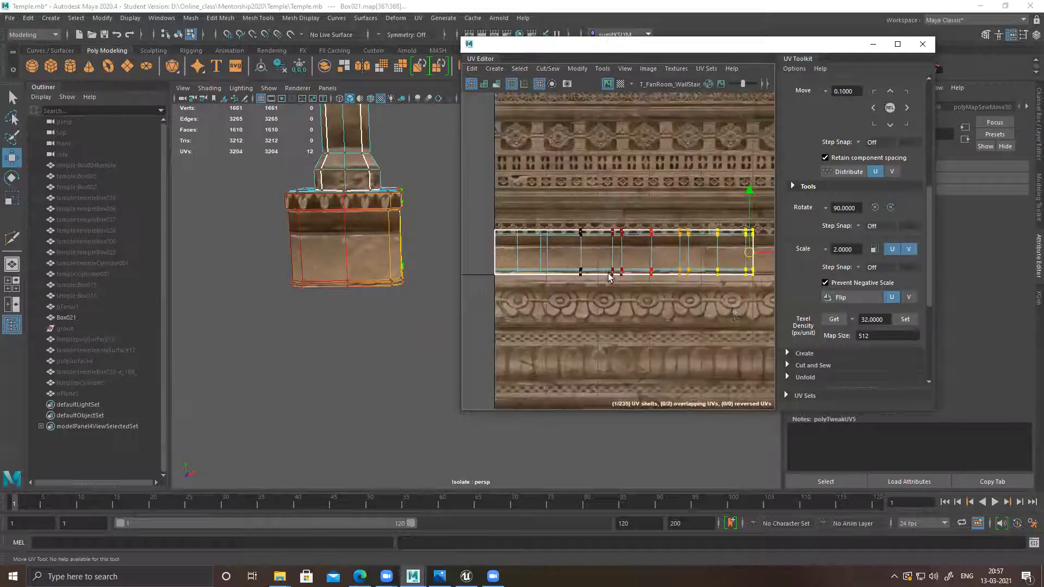
pyautogui.moveTo(775, 311); pyautogui.dragTo(484, 221)
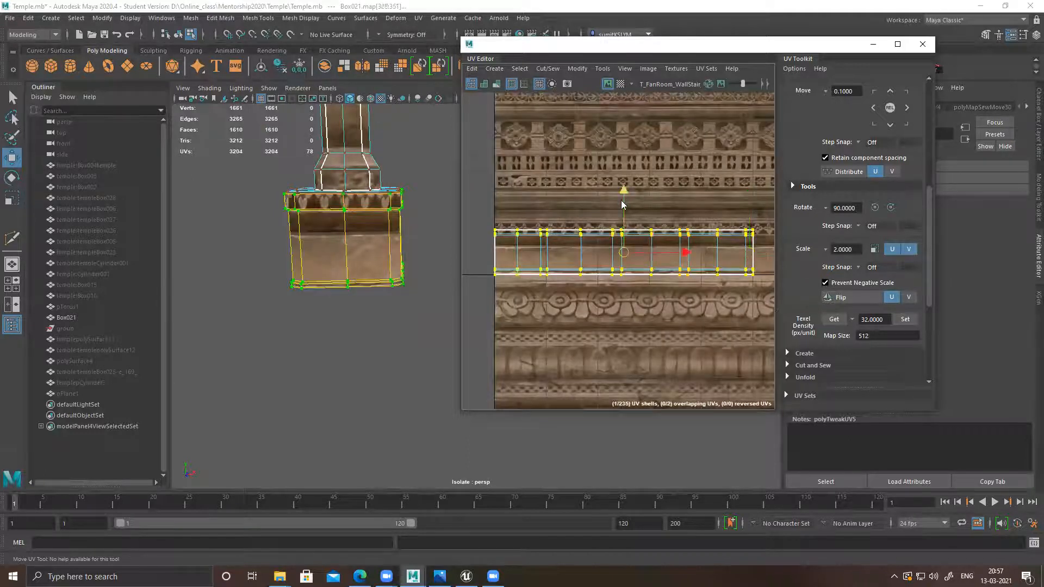
pyautogui.press('b')
pyautogui.moveTo(624, 192); pyautogui.dragTo(626, 196)
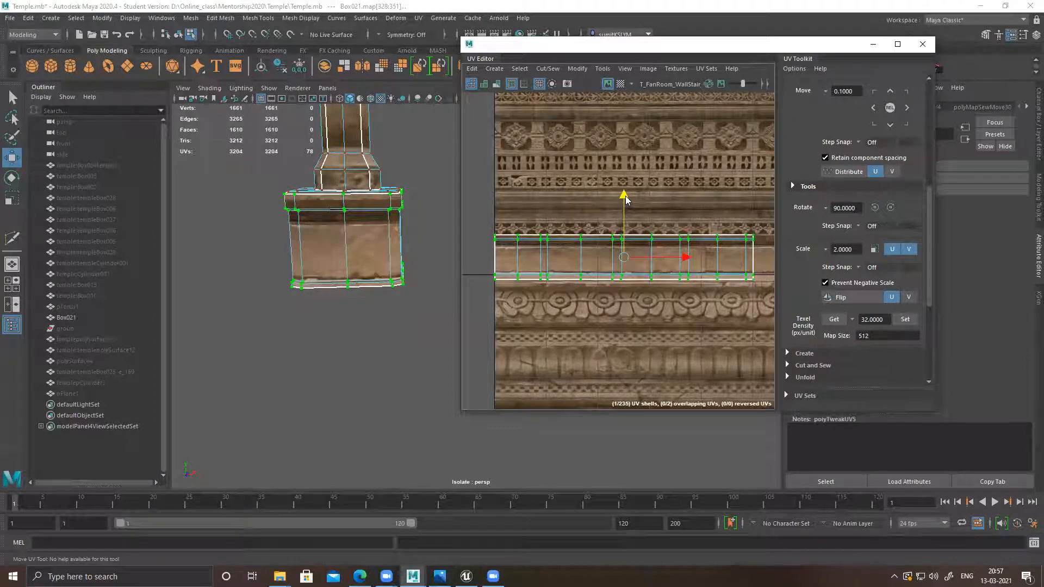
# Step: Scale the UV shell slightly shorter vertically to fit the plain panel and mouldings between the flower border and lotus band
pyautogui.scroll(3, 605, 280)
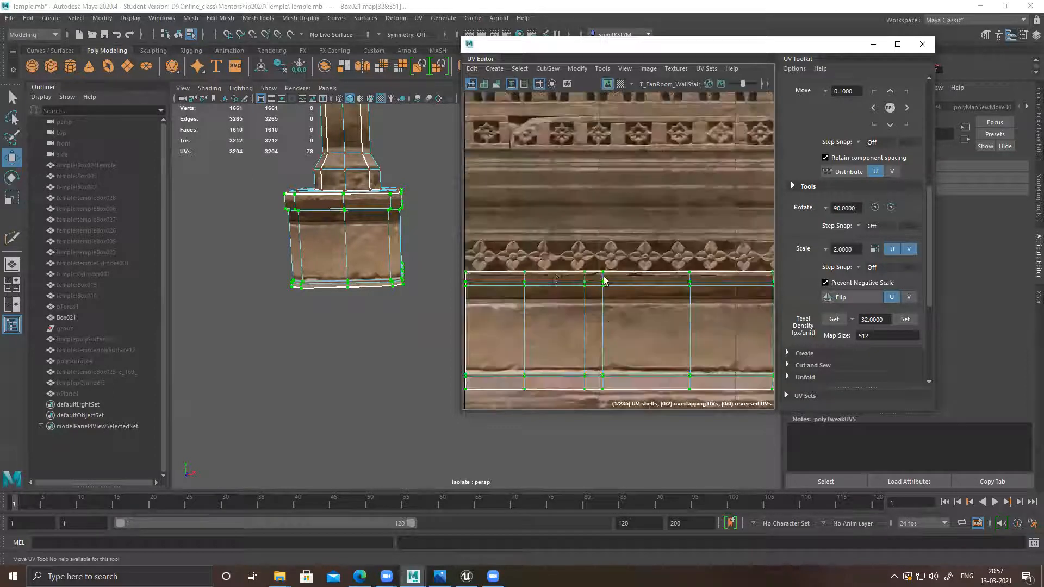
pyautogui.keyDown('alt'); pyautogui.moveTo(677, 311); pyautogui.dragTo(571, 252, button='right'); pyautogui.keyUp('alt')
pyautogui.keyDown('alt'); pyautogui.moveTo(674, 302); pyautogui.dragTo(536, 236, button='middle'); pyautogui.keyUp('alt')
pyautogui.press('r')
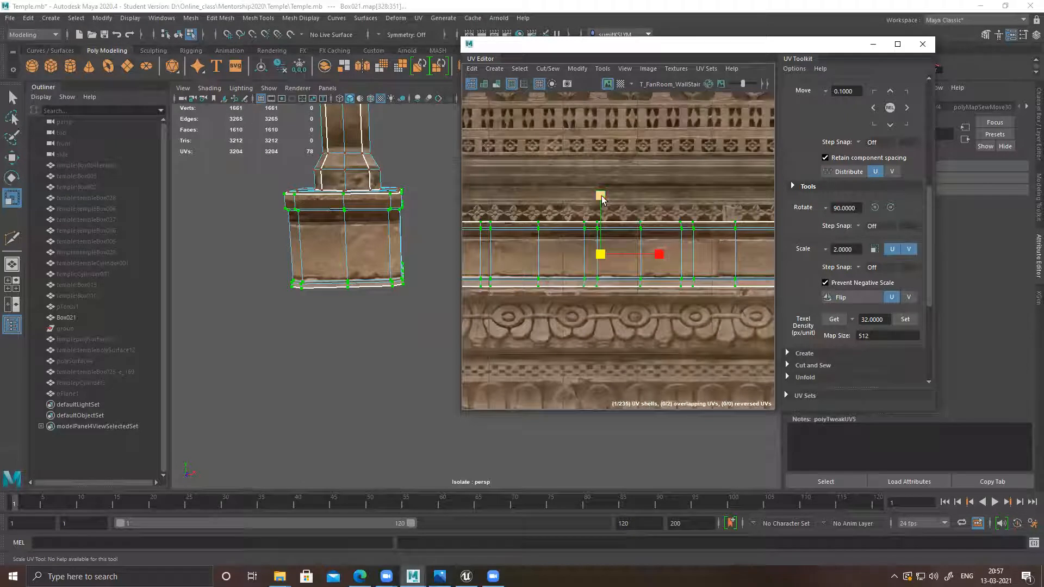
pyautogui.moveTo(601, 200); pyautogui.dragTo(601, 197)
pyautogui.press('w')
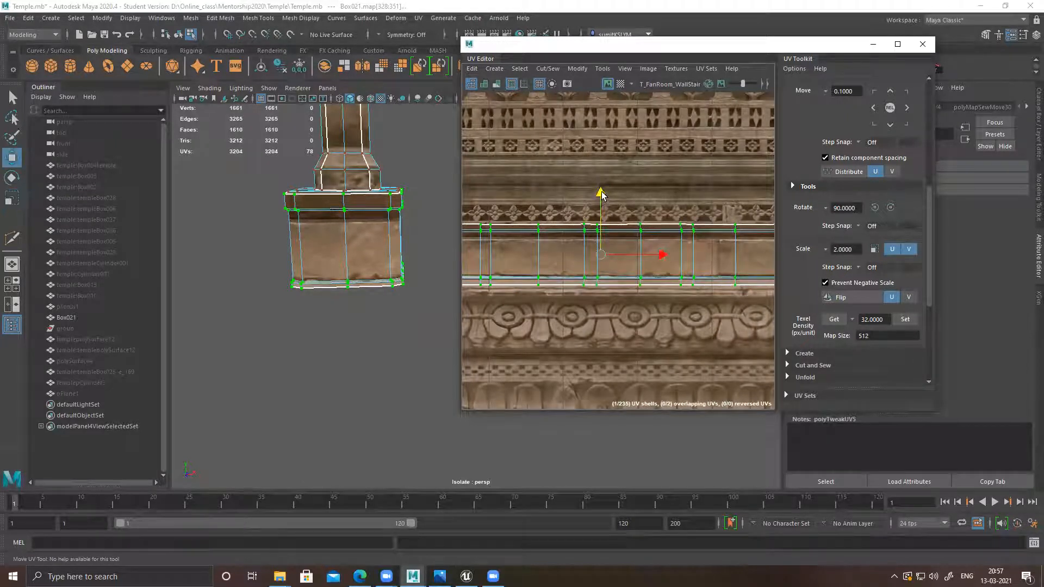
# Step: Examine the texture around the base's corner and the UV shell's alignment with the bands of the wall texture
pyautogui.keyDown('alt'); pyautogui.moveTo(559, 231); pyautogui.dragTo(614, 224, button='middle'); pyautogui.keyUp('alt')
pyautogui.scroll(-3, 615, 224)
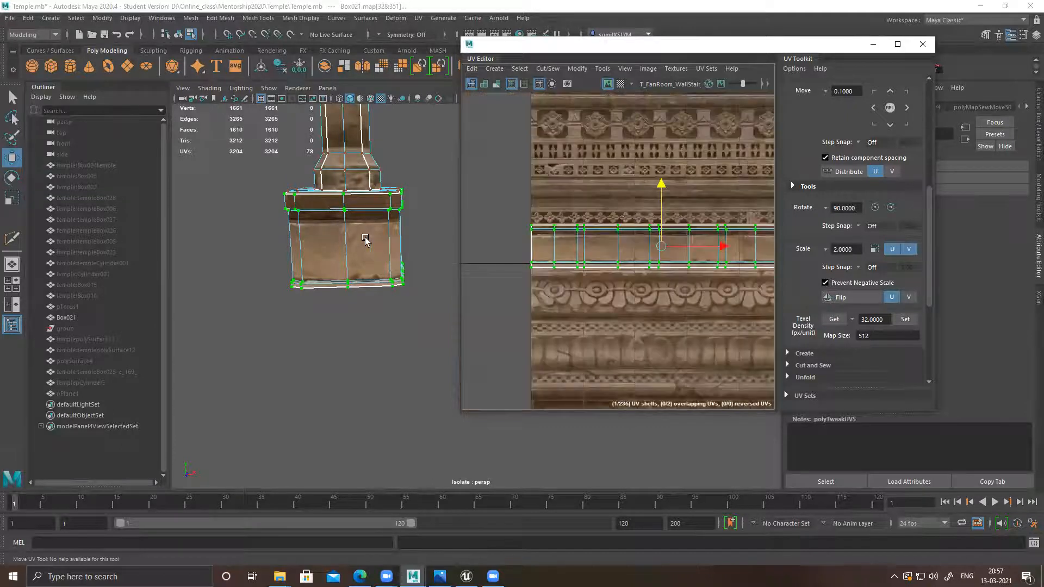
pyautogui.keyDown('alt'); pyautogui.moveTo(355, 249); pyautogui.dragTo(356, 254); pyautogui.keyUp('alt')
pyautogui.scroll(2, 280, 227)
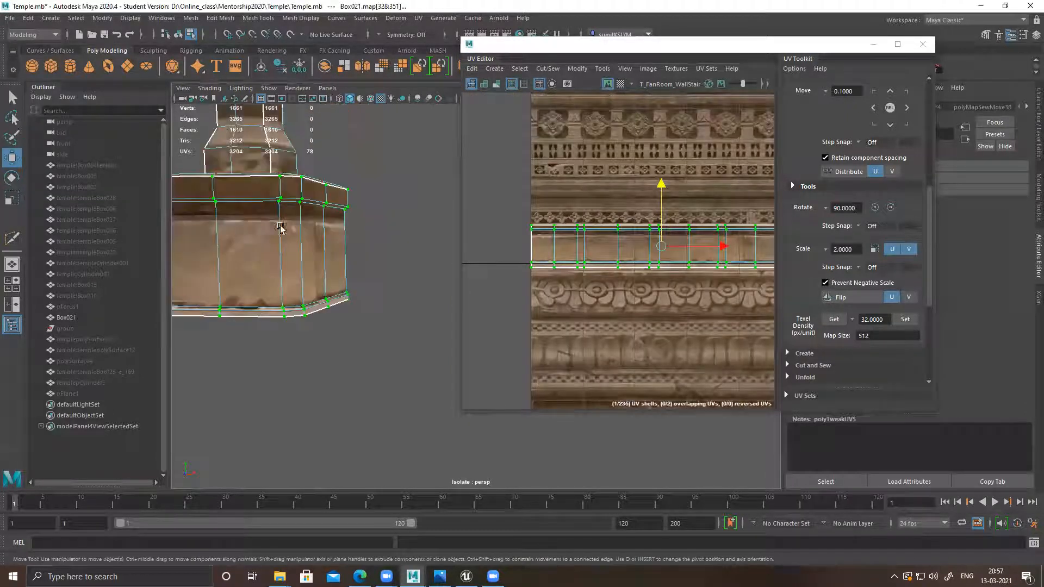
pyautogui.moveTo(460, 243); pyautogui.dragTo(484, 250)
pyautogui.keyDown('alt'); pyautogui.moveTo(635, 278); pyautogui.dragTo(572, 201, button='middle'); pyautogui.keyUp('alt')
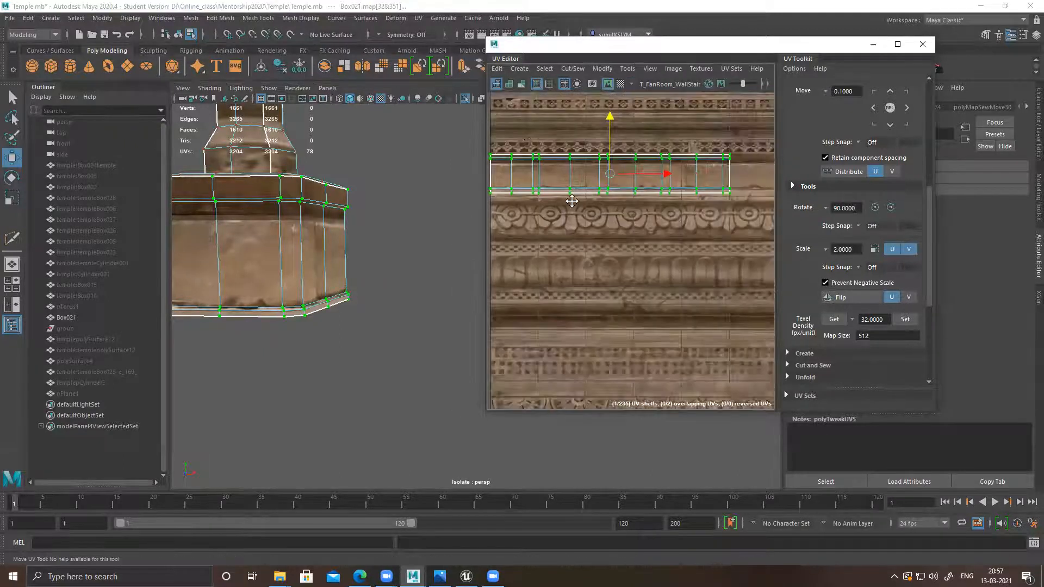
pyautogui.scroll(1, 602, 215)
pyautogui.scroll(1, 617, 238)
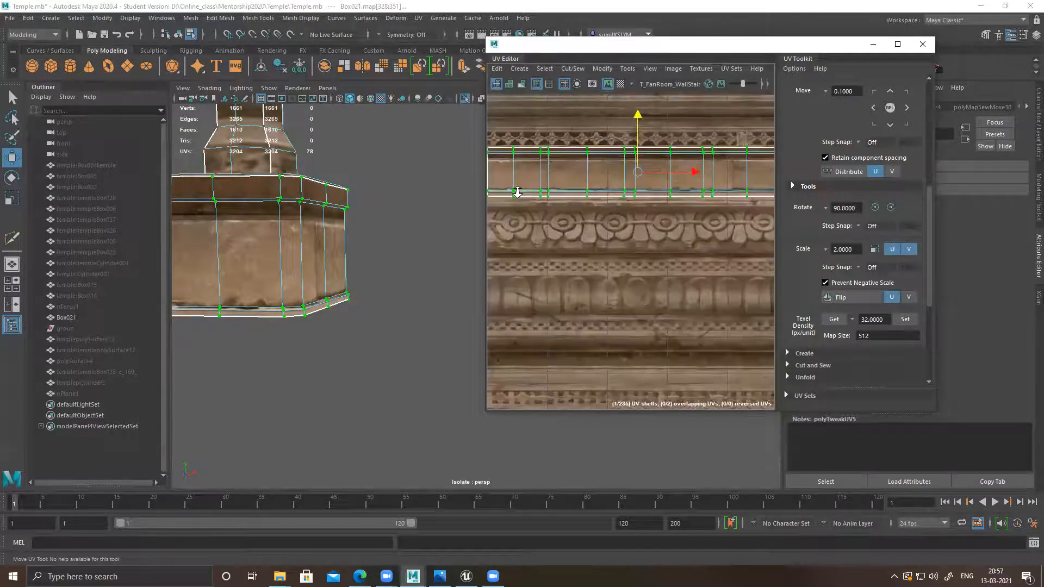
pyautogui.scroll(-2, 658, 249)
pyautogui.scroll(3, 596, 198)
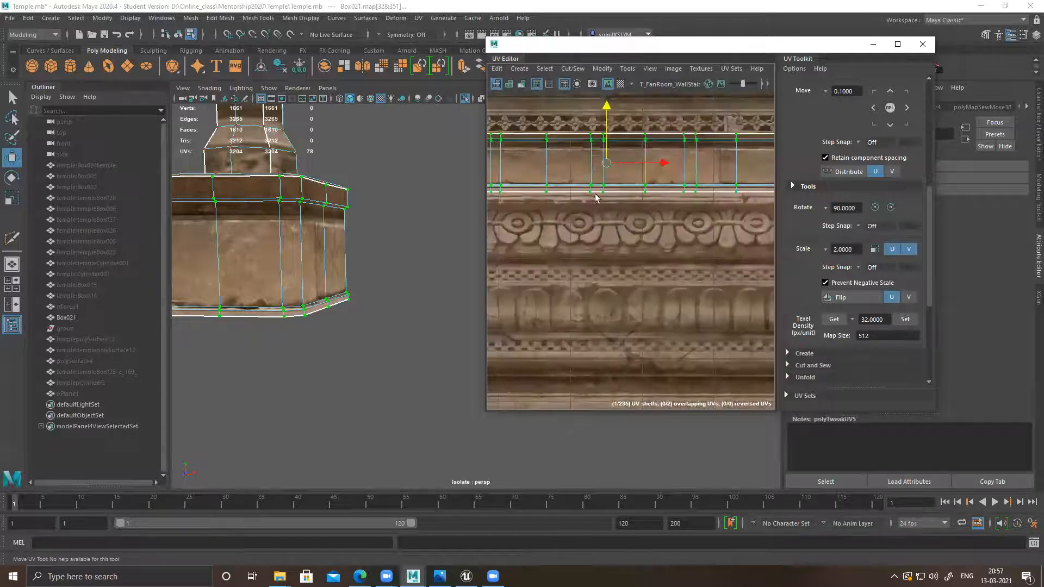
# Step: Select all faces of the pillar's connected mesh and assign the blinn3 material to them through the Hypershade
pyautogui.scroll(-1, 434, 141)
pyautogui.scroll(-4, 592, 231)
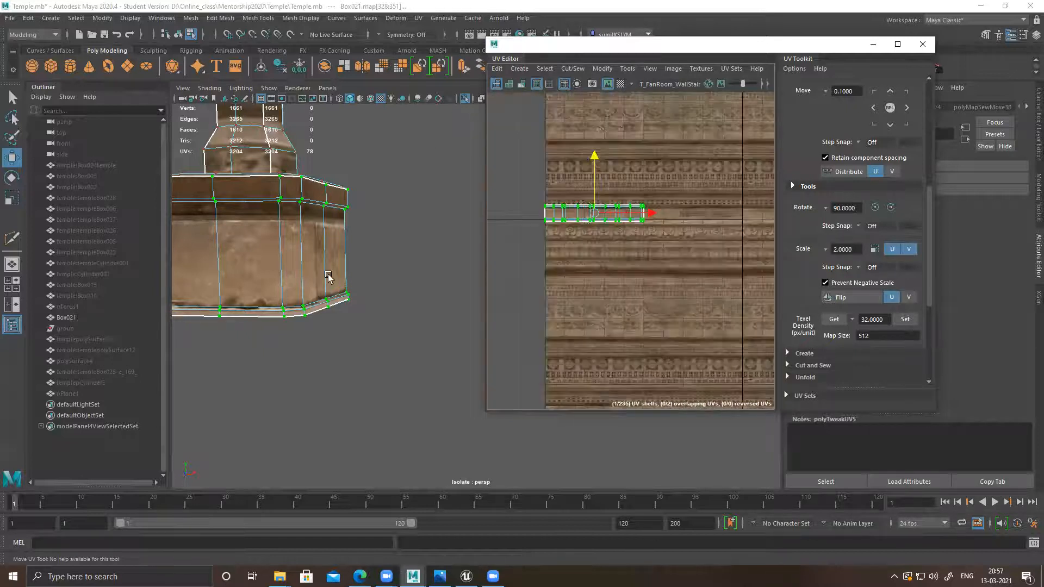
pyautogui.keyDown('alt'); pyautogui.moveTo(585, 303); pyautogui.dragTo(562, 299, button='middle'); pyautogui.keyUp('alt')
pyautogui.scroll(3, 572, 235)
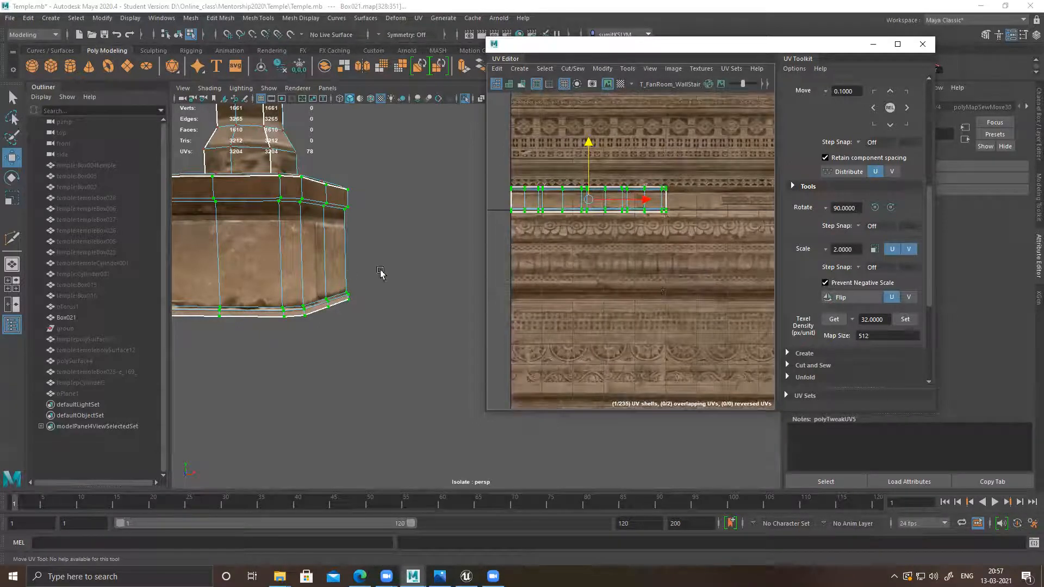
pyautogui.scroll(-2, 715, 276)
pyautogui.keyDown('alt'); pyautogui.moveTo(250, 248); pyautogui.dragTo(326, 250); pyautogui.keyUp('alt')
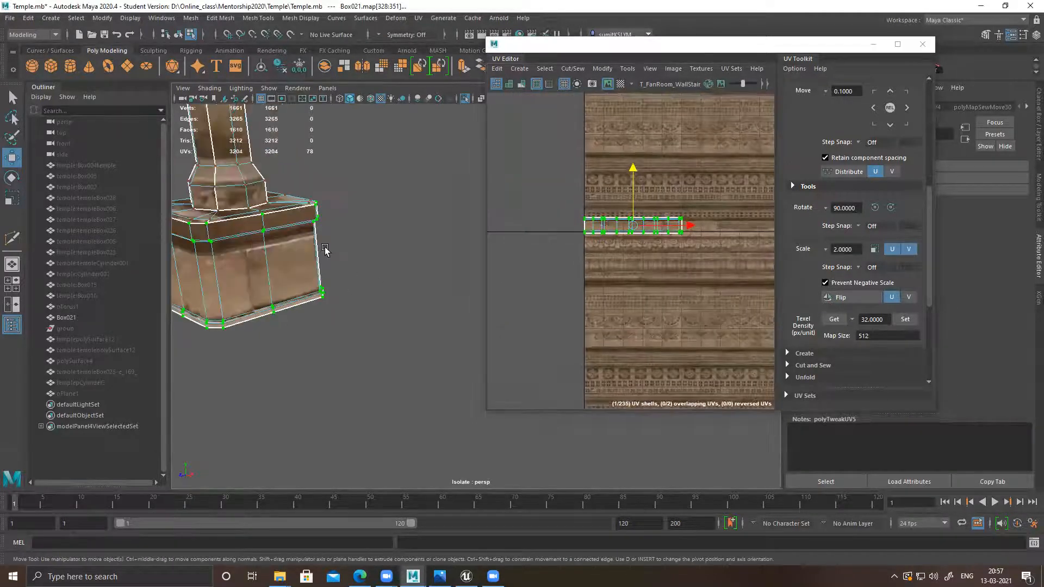
pyautogui.doubleClick(330, 258)
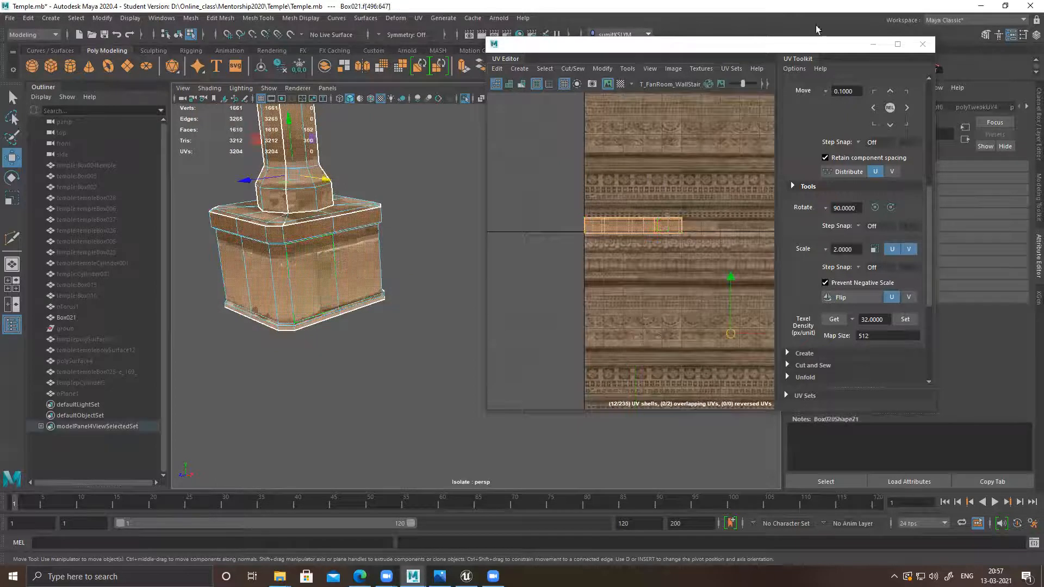
pyautogui.click(875, 46)
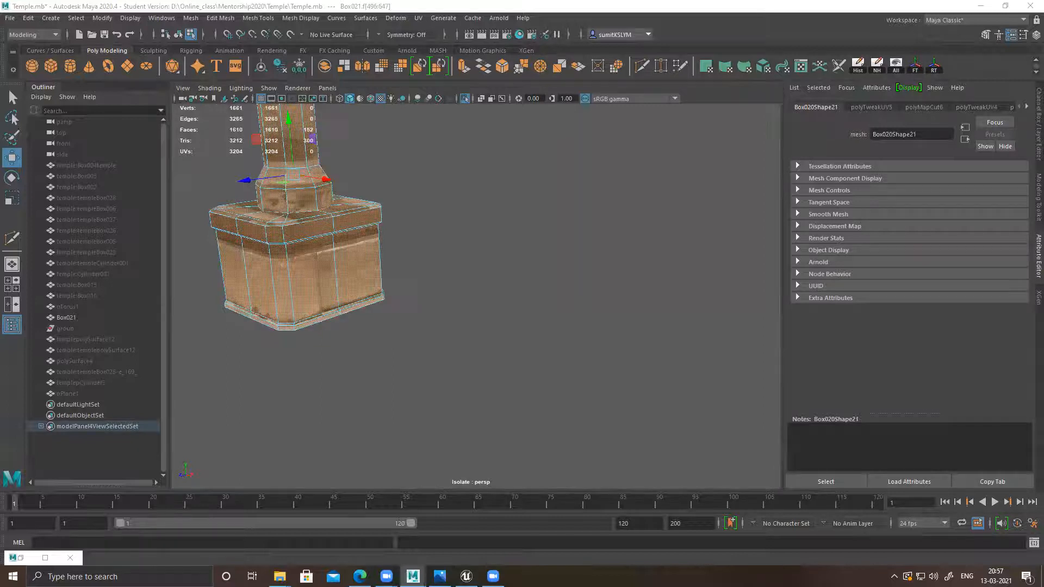
pyautogui.click(532, 36)
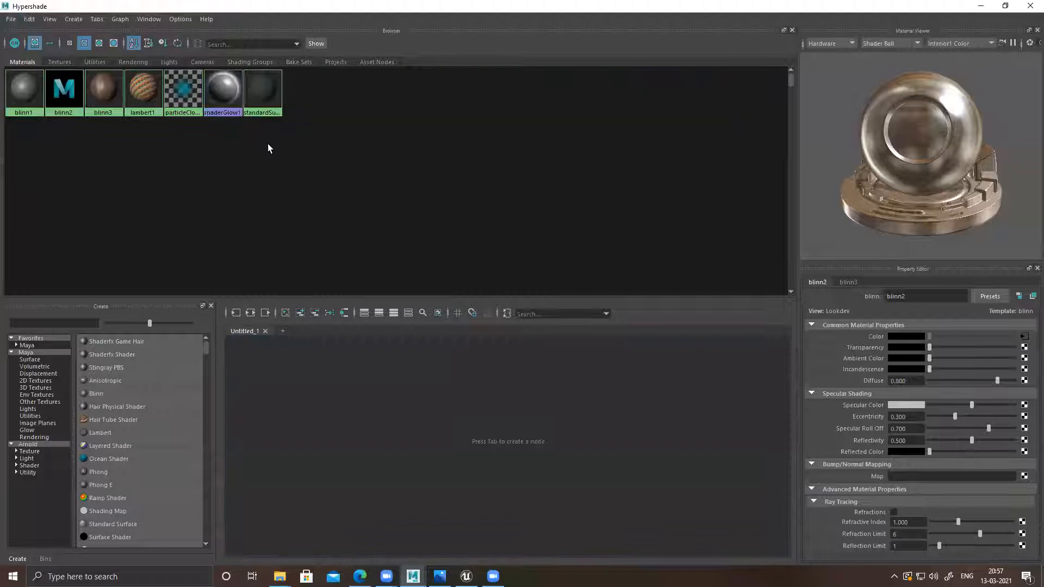
pyautogui.rightClick(104, 101)
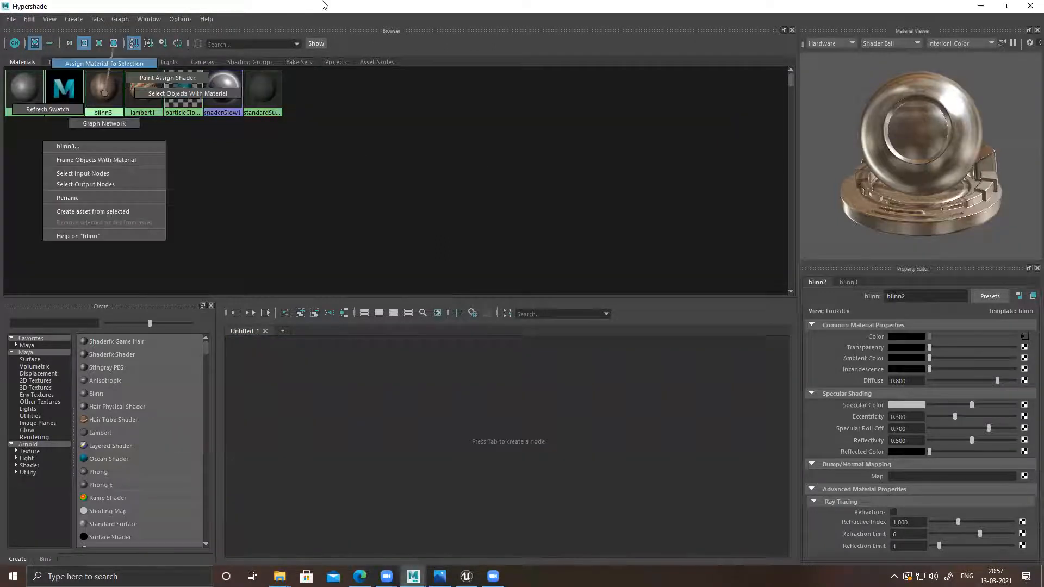
pyautogui.moveTo(322, 4); pyautogui.dragTo(255, 286)
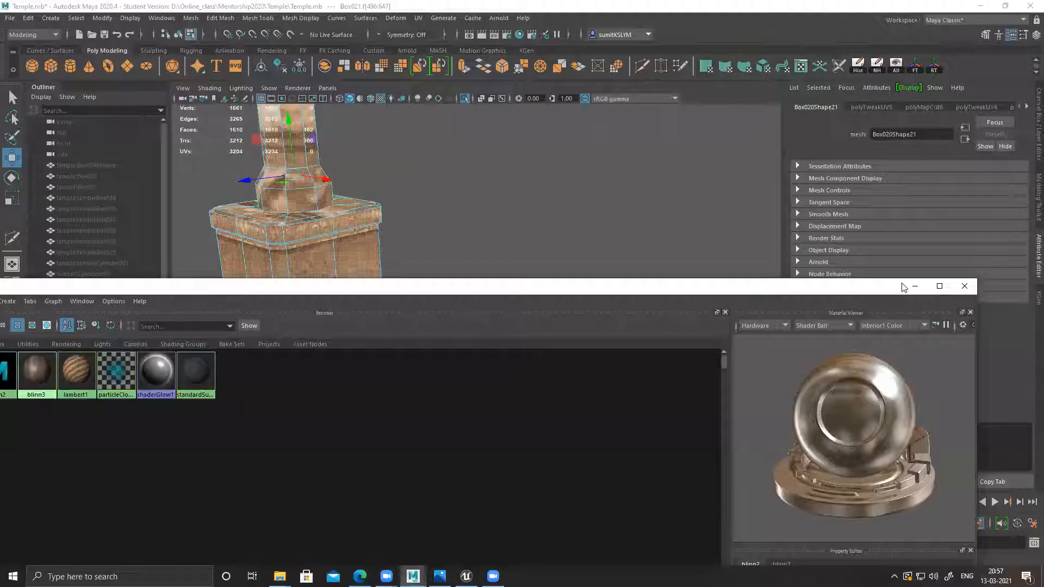
pyautogui.click(379, 267)
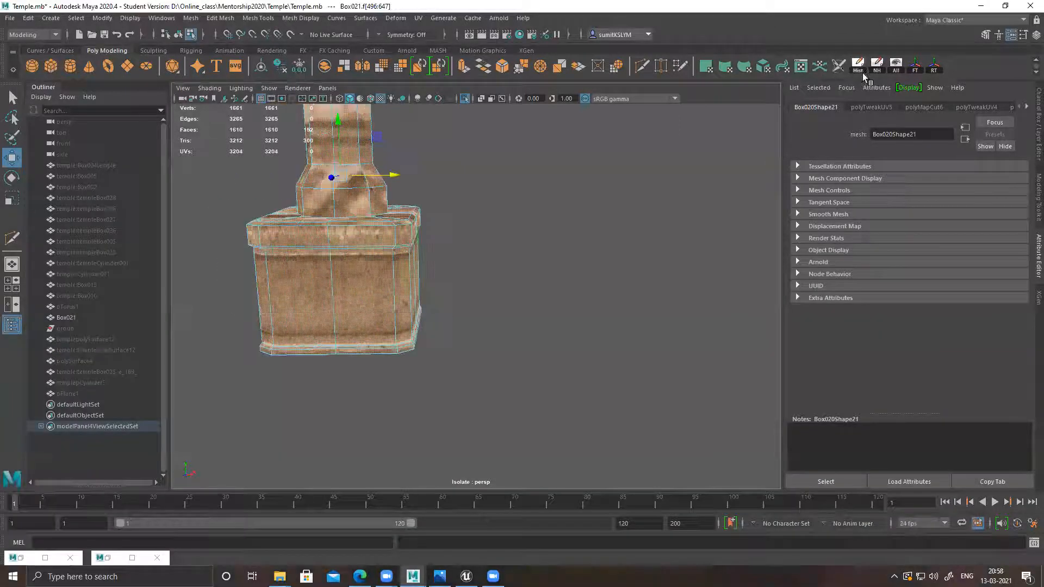
# Step: Convert the pillar's face selection to UVs and frame the base's shell in a widened UV Editor
pyautogui.click(801, 69)
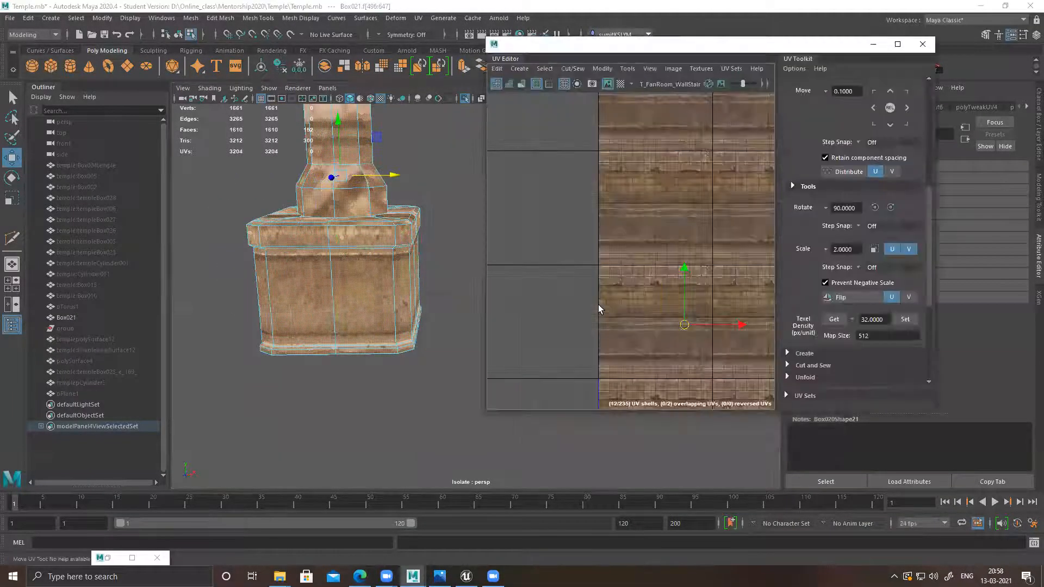
pyautogui.keyDown('alt'); pyautogui.moveTo(739, 317); pyautogui.dragTo(650, 206, button='middle'); pyautogui.keyUp('alt')
pyautogui.keyDown('ctrl'); pyautogui.moveTo(802, 205); pyautogui.dragTo(804, 209, button='right'); pyautogui.keyUp('ctrl')
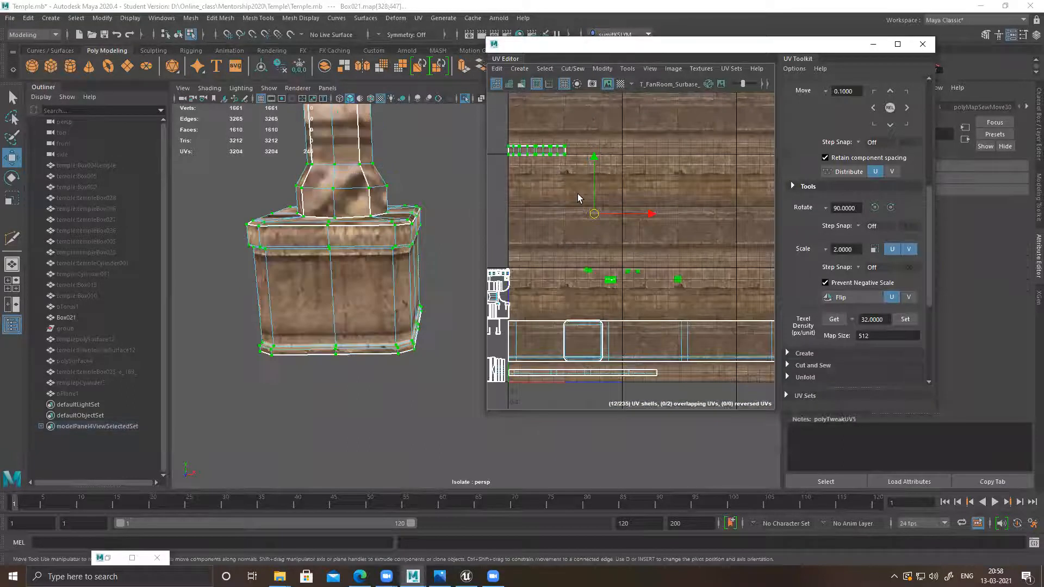
pyautogui.keyDown('alt'); pyautogui.moveTo(628, 243); pyautogui.dragTo(676, 292, button='middle'); pyautogui.keyUp('alt')
pyautogui.press('f')
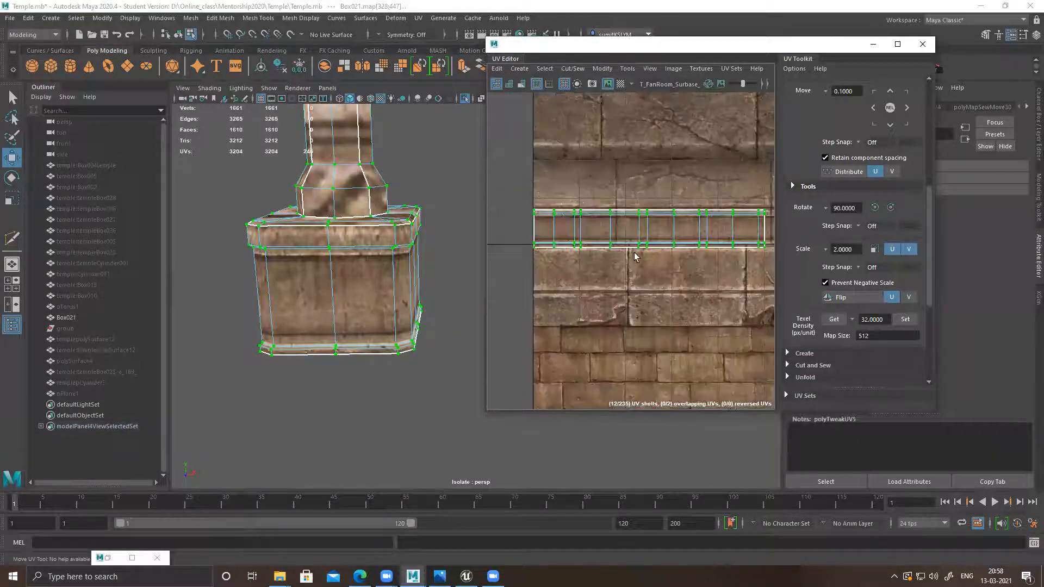
pyautogui.scroll(-3, 550, 252)
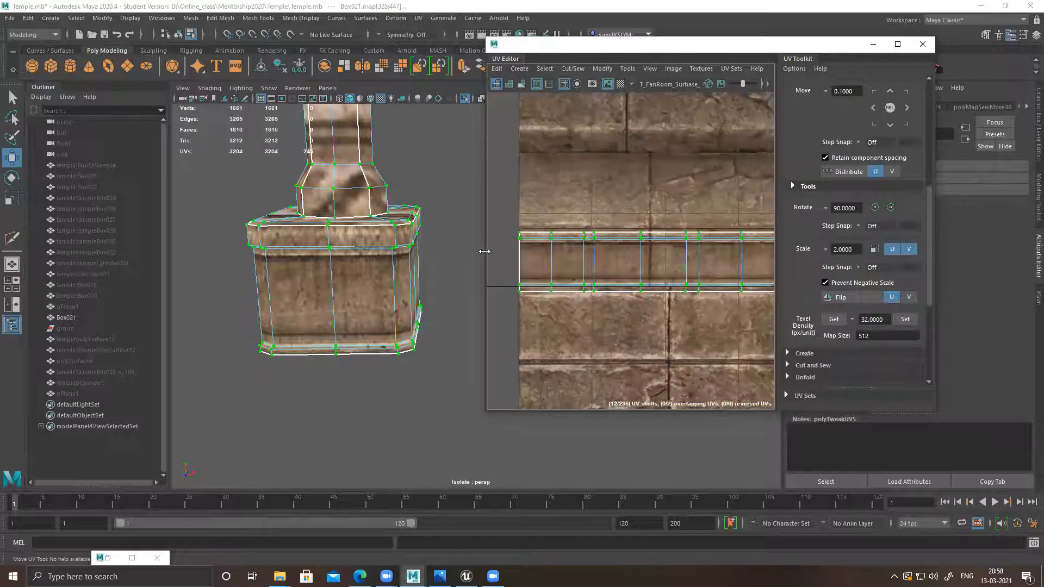
pyautogui.moveTo(487, 307); pyautogui.dragTo(399, 307)
pyautogui.scroll(-2, 660, 306)
pyautogui.keyDown('alt'); pyautogui.moveTo(660, 306); pyautogui.dragTo(531, 264, button='middle'); pyautogui.keyUp('alt')
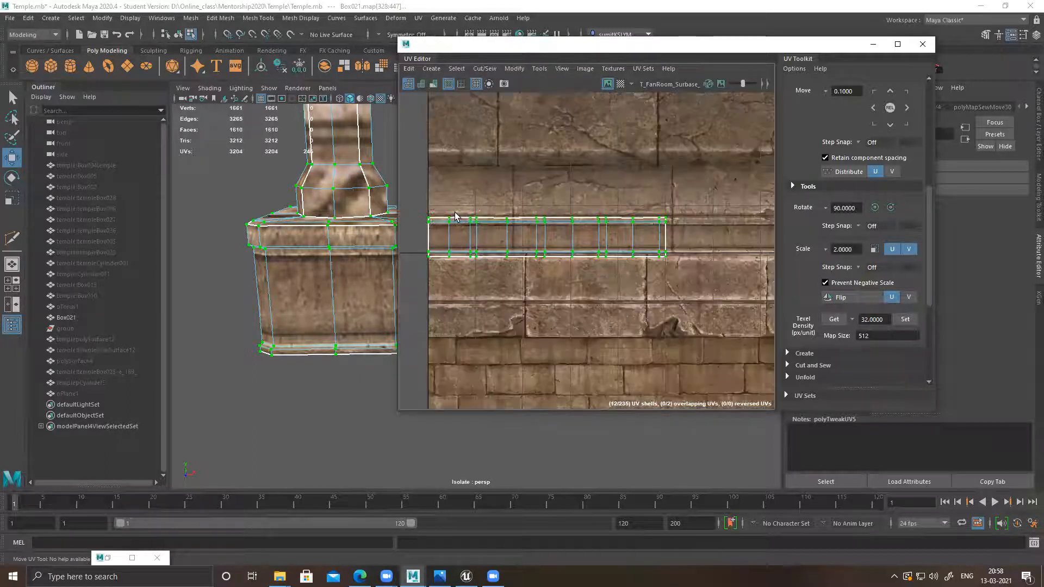
# Step: Select the row of UVs along the base shell's lower moulding line across its full width and nudge it vertically
pyautogui.moveTo(419, 200); pyautogui.dragTo(715, 237)
pyautogui.keyDown('alt'); pyautogui.moveTo(557, 170); pyautogui.dragTo(750, 274, button='right'); pyautogui.keyUp('alt')
pyautogui.press('f')
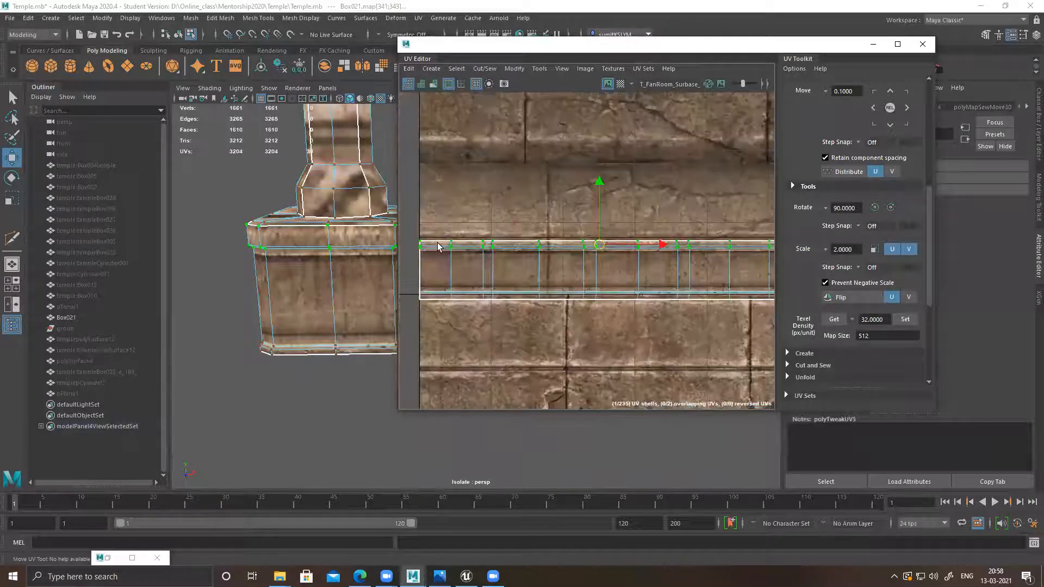
pyautogui.keyDown('alt'); pyautogui.moveTo(514, 300); pyautogui.dragTo(552, 275, button='middle'); pyautogui.keyUp('alt')
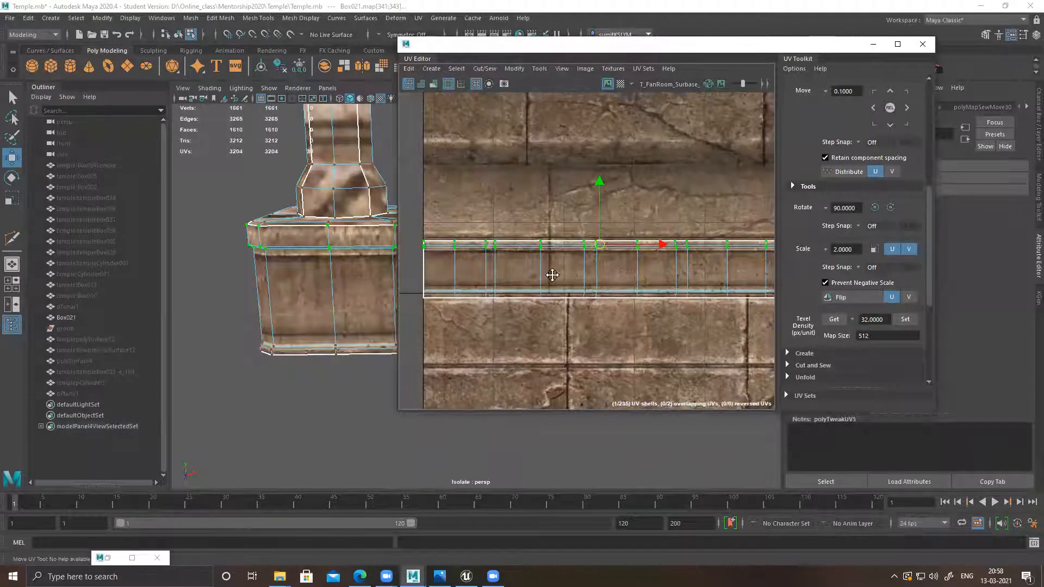
pyautogui.keyDown('alt'); pyautogui.moveTo(478, 267); pyautogui.dragTo(447, 252, button='middle'); pyautogui.keyUp('alt')
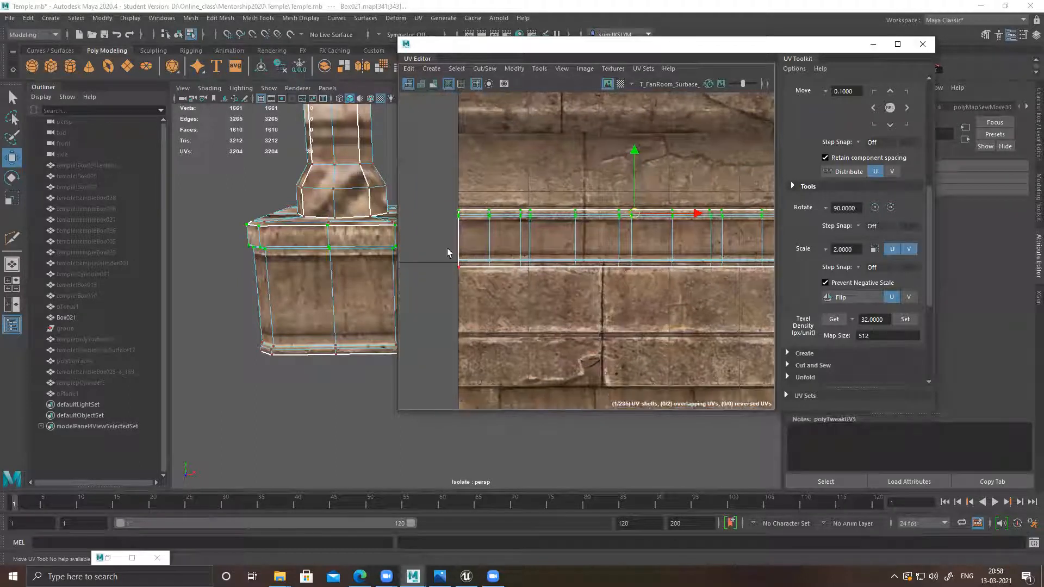
pyautogui.scroll(2, 437, 254)
pyautogui.moveTo(625, 271); pyautogui.dragTo(743, 272)
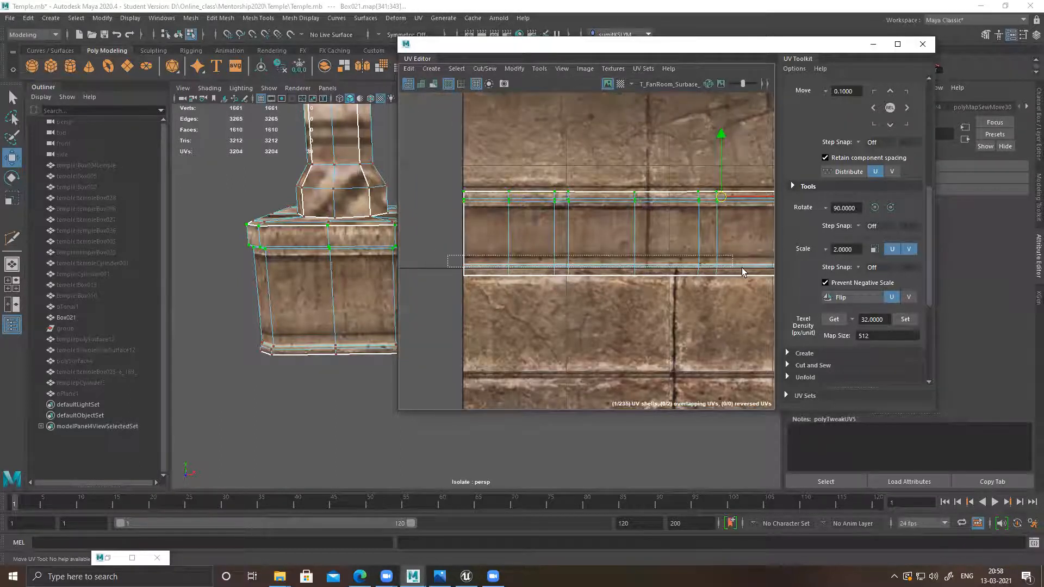
pyautogui.keyDown('alt'); pyautogui.moveTo(723, 288); pyautogui.dragTo(457, 291, button='middle'); pyautogui.keyUp('alt')
pyautogui.keyDown('shift'); pyautogui.moveTo(502, 254); pyautogui.dragTo(736, 272); pyautogui.keyUp('shift')
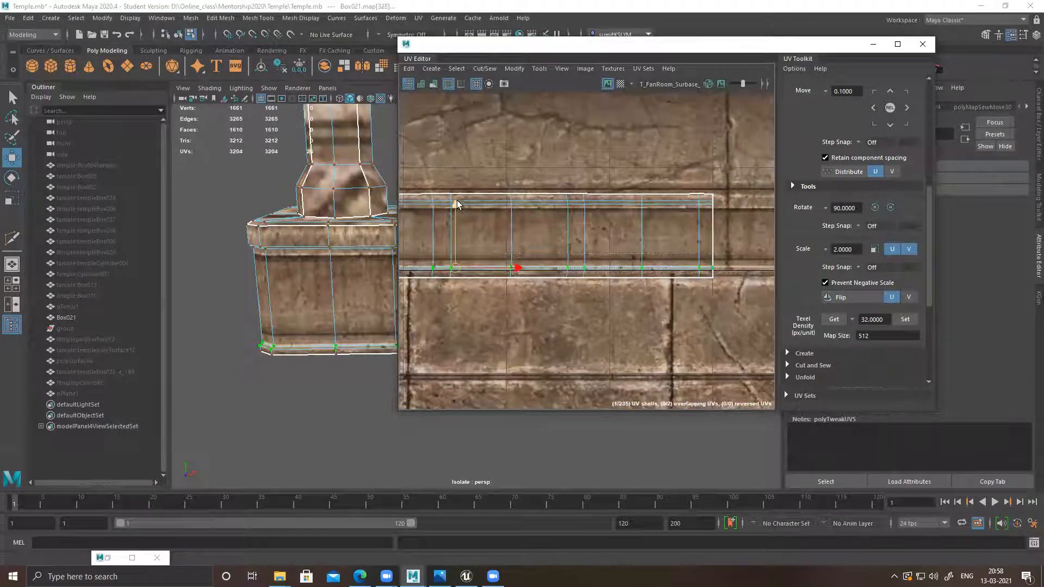
pyautogui.moveTo(459, 203); pyautogui.dragTo(458, 206)
# Step: Select the edge loop above the base's bottom moulding, convert it to UVs and move it up to the panel's lower edge
pyautogui.press('F10')
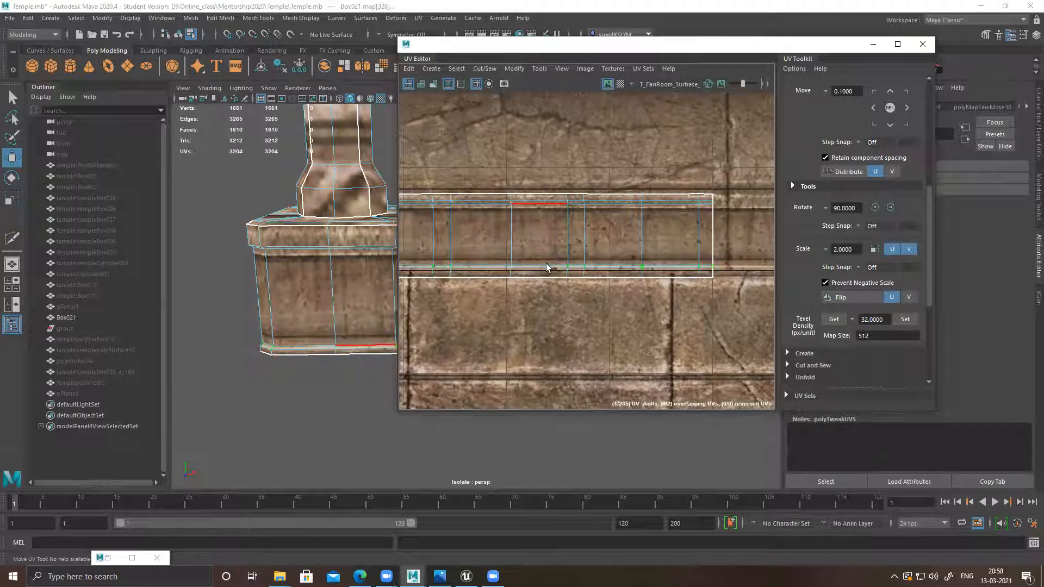
pyautogui.click(455, 245)
pyautogui.keyDown('ctrl'); pyautogui.moveTo(551, 240); pyautogui.dragTo(483, 201, button='right'); pyautogui.keyUp('ctrl')
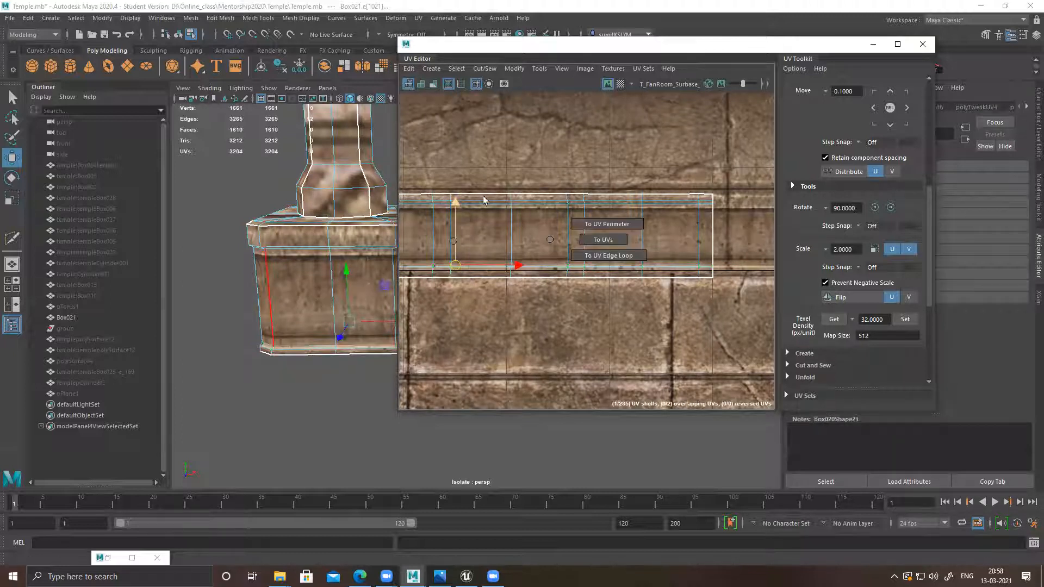
pyautogui.keyDown('ctrl'); pyautogui.moveTo(498, 242); pyautogui.dragTo(474, 193, button='right'); pyautogui.keyUp('ctrl')
pyautogui.doubleClick(477, 264)
pyautogui.keyDown('ctrl'); pyautogui.moveTo(477, 229); pyautogui.dragTo(597, 212, button='right'); pyautogui.keyUp('ctrl')
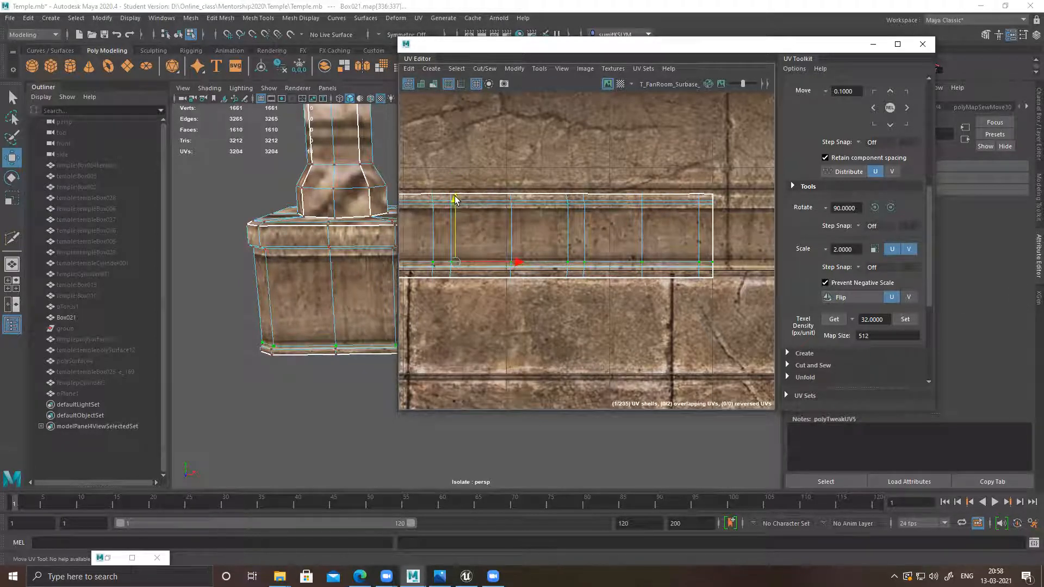
pyautogui.moveTo(455, 194); pyautogui.dragTo(456, 190)
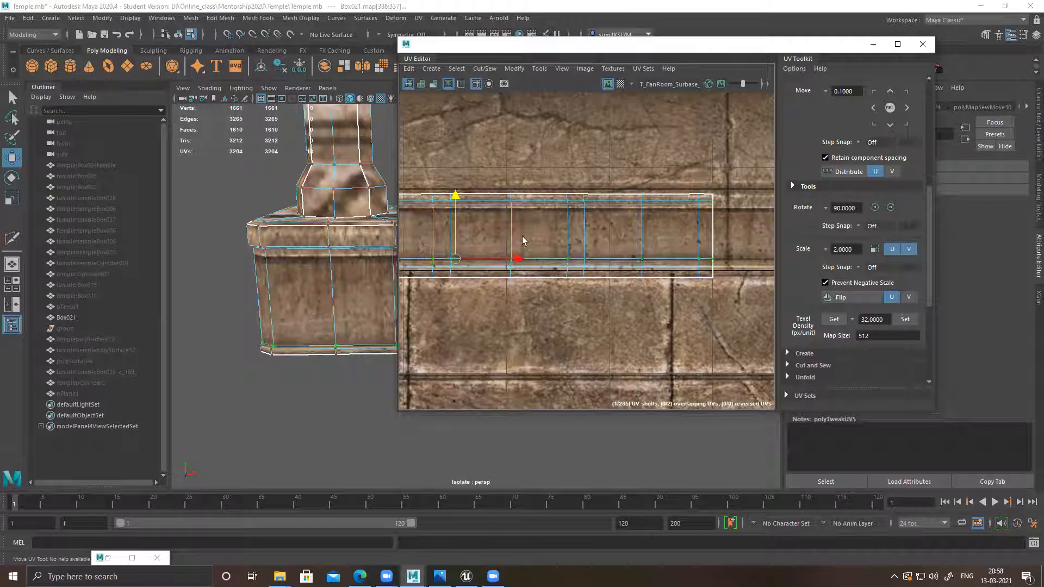
# Step: Select the edge loop below the base's upper moulding, convert it to UVs and move it slightly down to the panel's upper edge
pyautogui.keyDown('alt'); pyautogui.moveTo(421, 208); pyautogui.dragTo(510, 220, button='middle'); pyautogui.keyUp('alt')
pyautogui.click(513, 218)
pyautogui.rightClick(509, 218)
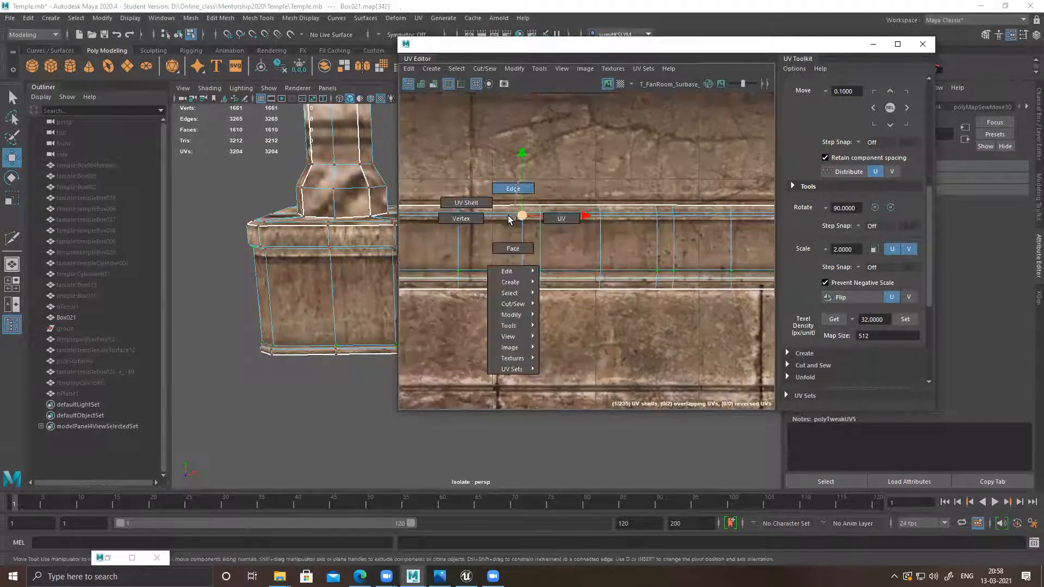
pyautogui.click(514, 188)
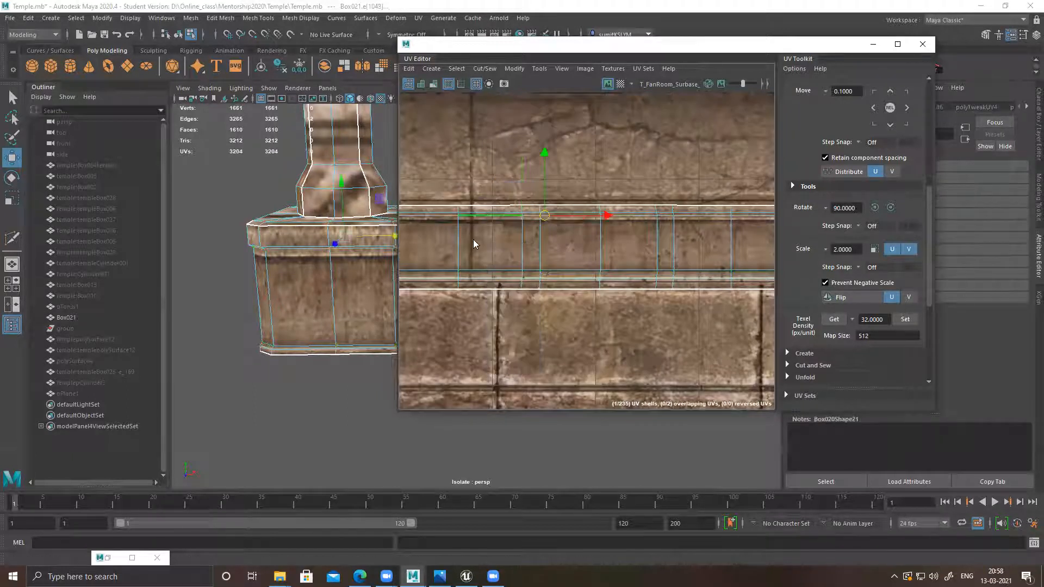
pyautogui.click(545, 156)
pyautogui.moveTo(545, 161); pyautogui.dragTo(544, 163)
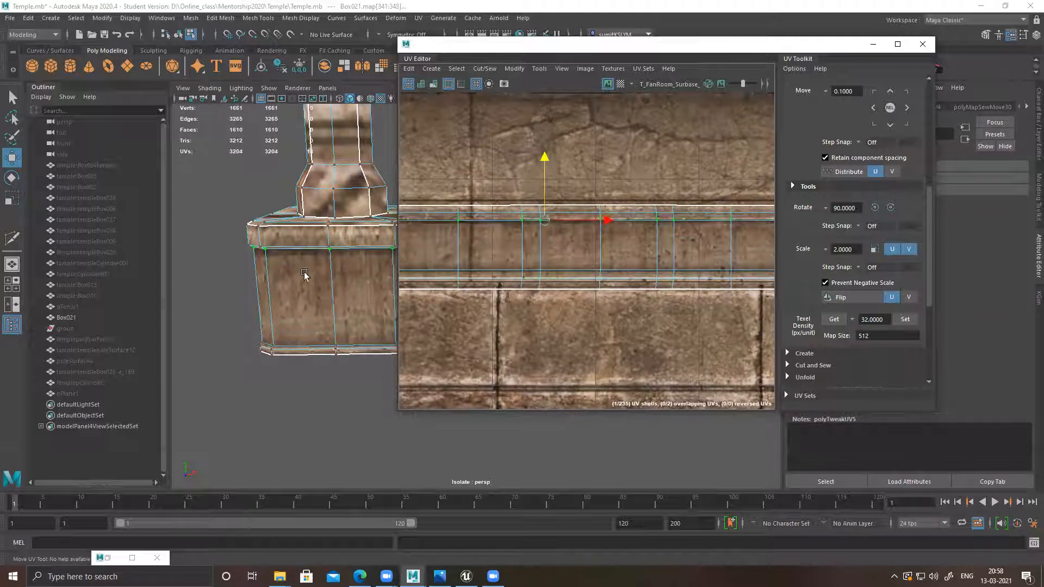
# Step: Select the top border UVs along the whole base shell and move them slightly up to the texture's moulding edge
pyautogui.keyDown('alt'); pyautogui.moveTo(457, 206); pyautogui.dragTo(547, 234, button='middle'); pyautogui.keyUp('alt')
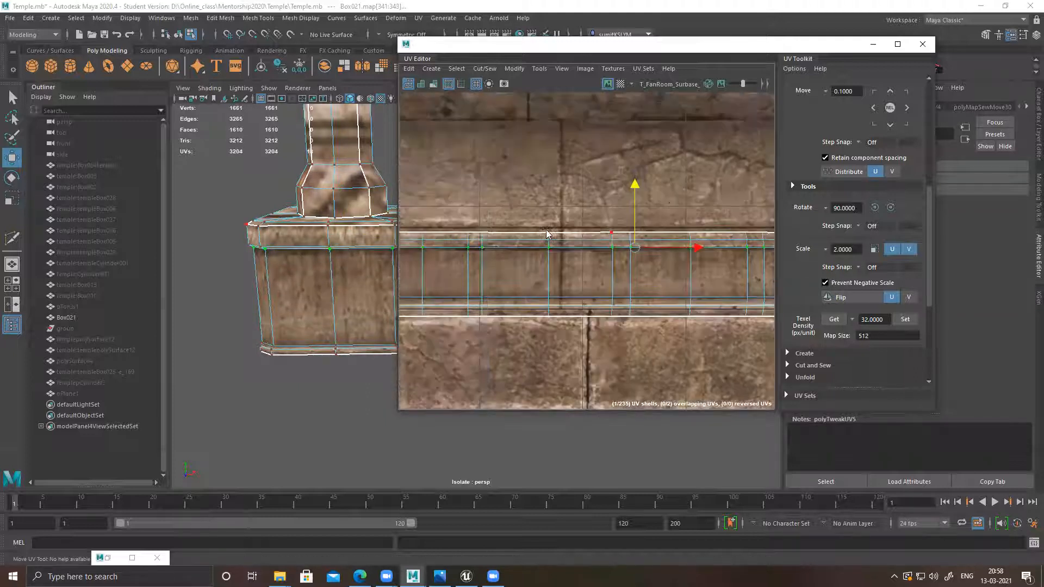
pyautogui.click(526, 234)
pyautogui.scroll(-2, 530, 235)
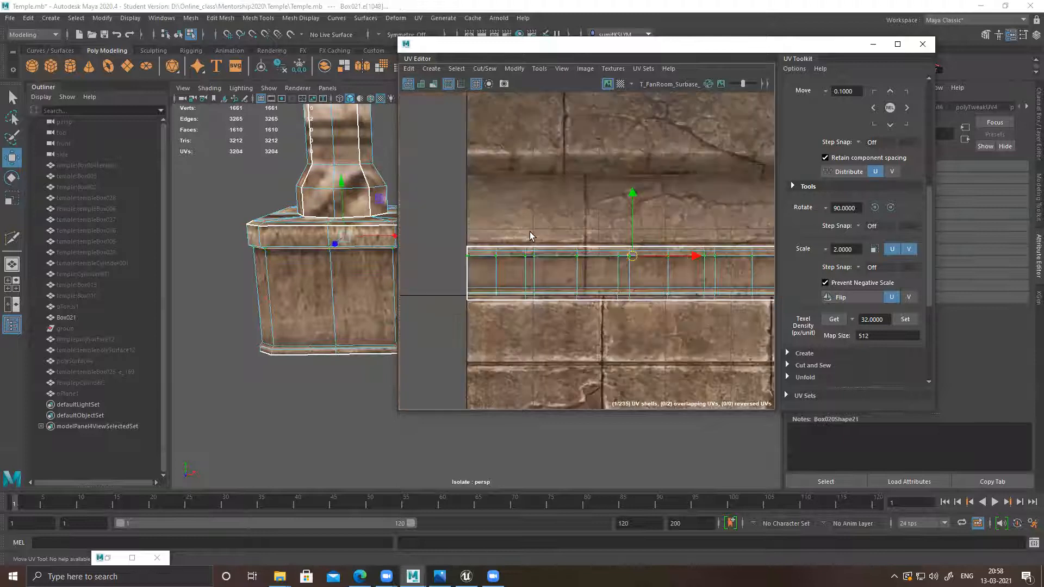
pyautogui.moveTo(449, 227); pyautogui.dragTo(724, 252)
pyautogui.keyDown('alt'); pyautogui.moveTo(728, 274); pyautogui.dragTo(516, 265, button='middle'); pyautogui.keyUp('alt')
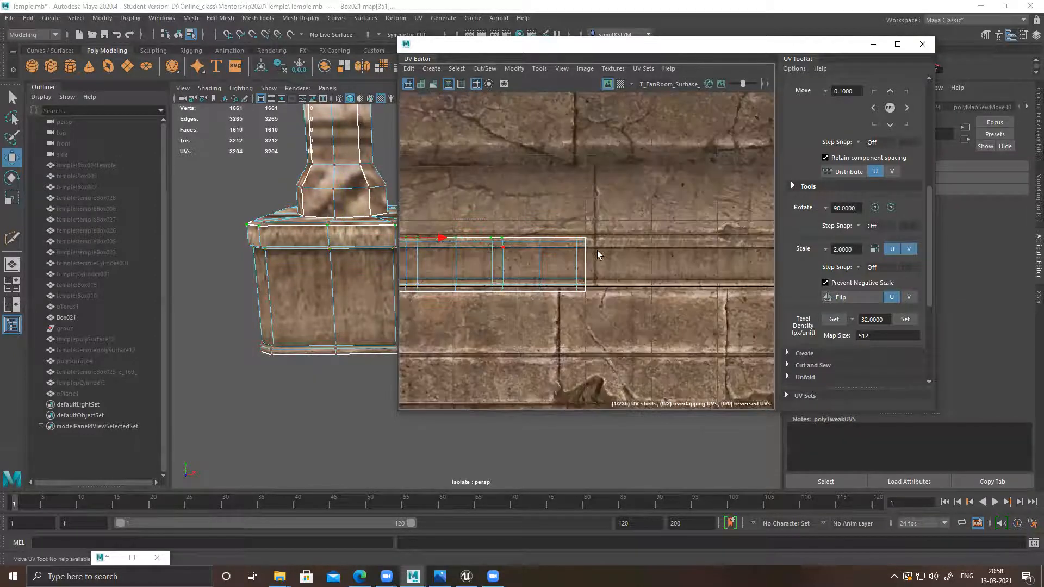
pyautogui.scroll(1, 585, 239)
pyautogui.keyDown('shift'); pyautogui.moveTo(614, 239); pyautogui.dragTo(516, 223); pyautogui.keyUp('shift')
pyautogui.keyDown('alt'); pyautogui.moveTo(525, 214); pyautogui.dragTo(624, 222, button='middle'); pyautogui.keyUp('alt')
pyautogui.moveTo(496, 182); pyautogui.dragTo(496, 179)
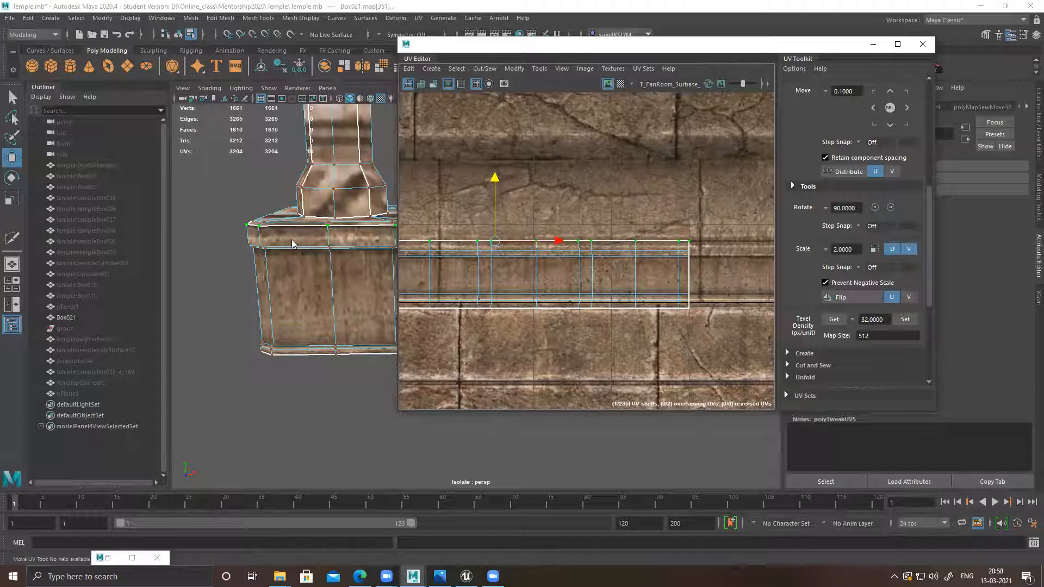
# Step: Deselect the pillar and inspect the texture on its base and mouldings from several sides
pyautogui.click(258, 183)
pyautogui.keyDown('alt'); pyautogui.moveTo(225, 245); pyautogui.dragTo(290, 229); pyautogui.keyUp('alt')
pyautogui.scroll(2, 290, 229)
pyautogui.scroll(3, 307, 160)
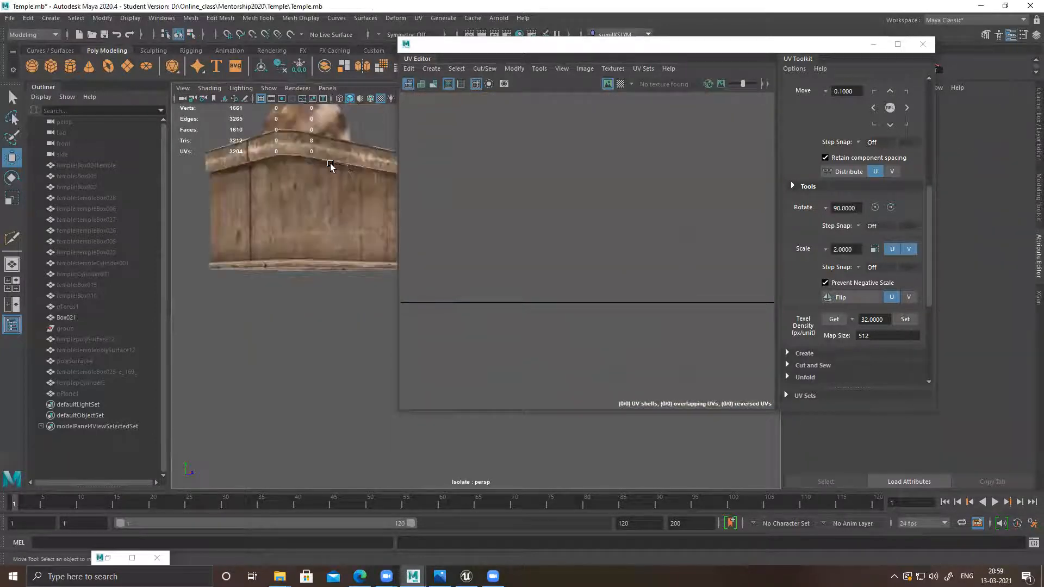
pyautogui.keyDown('alt'); pyautogui.moveTo(322, 252); pyautogui.dragTo(345, 288); pyautogui.keyUp('alt')
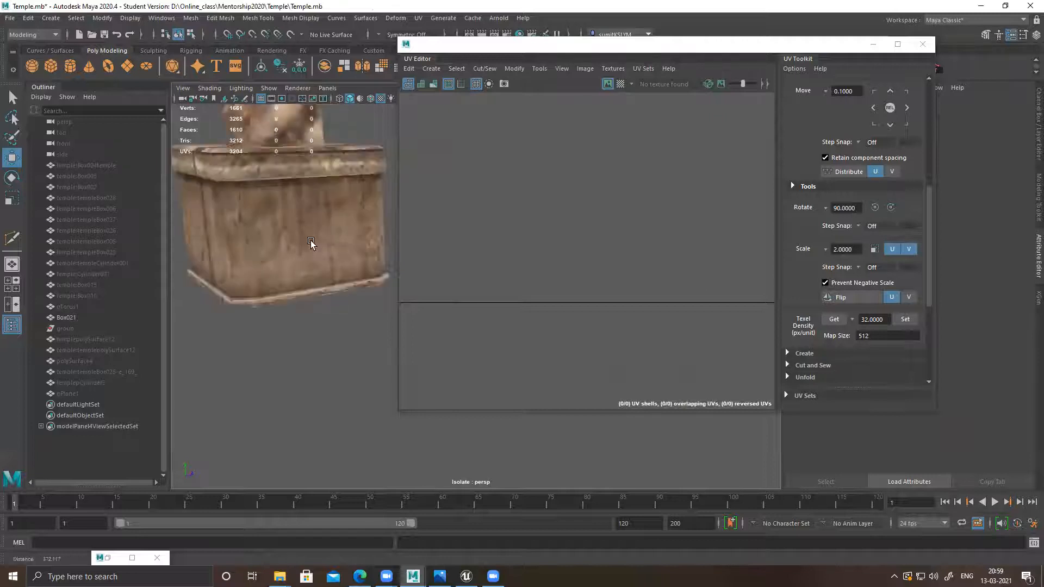
# Step: Select the pillar base's UV shell and move it straight down onto the cracked stone panel band of the texture
pyautogui.click(330, 242)
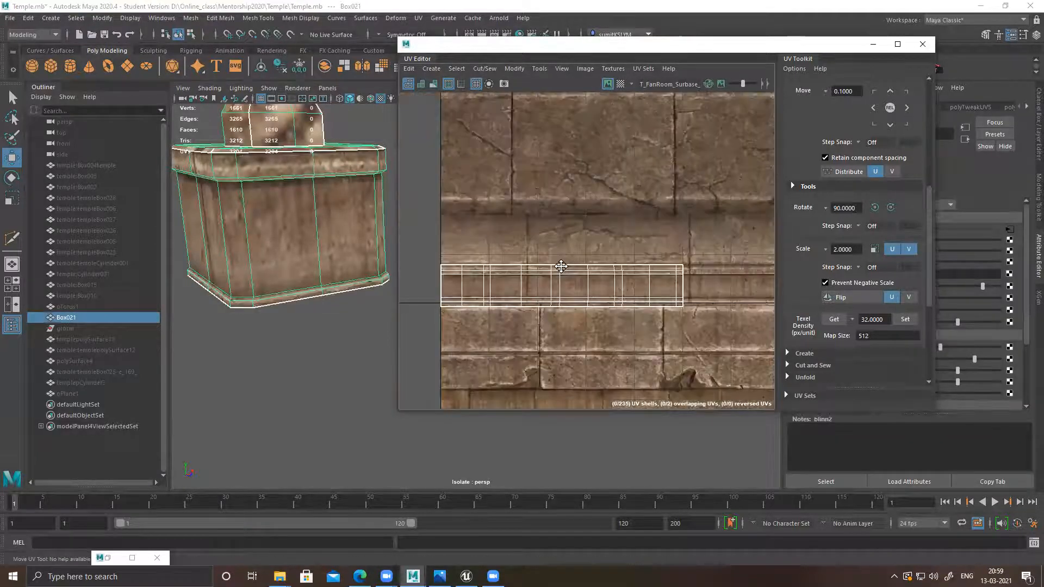
pyautogui.scroll(-3, 563, 253)
pyautogui.press('F12')
pyautogui.keyDown('alt'); pyautogui.moveTo(714, 273); pyautogui.dragTo(616, 203, button='middle'); pyautogui.keyUp('alt')
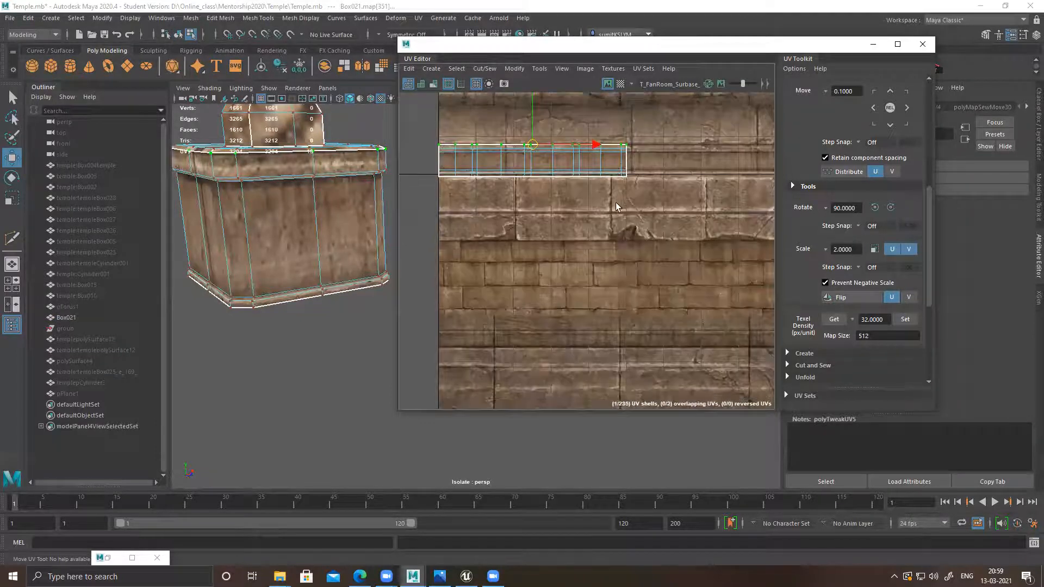
pyautogui.keyDown('alt'); pyautogui.moveTo(637, 226); pyautogui.dragTo(568, 280, button='right'); pyautogui.keyUp('alt')
pyautogui.keyDown('alt'); pyautogui.moveTo(568, 280); pyautogui.dragTo(594, 248, button='middle'); pyautogui.keyUp('alt')
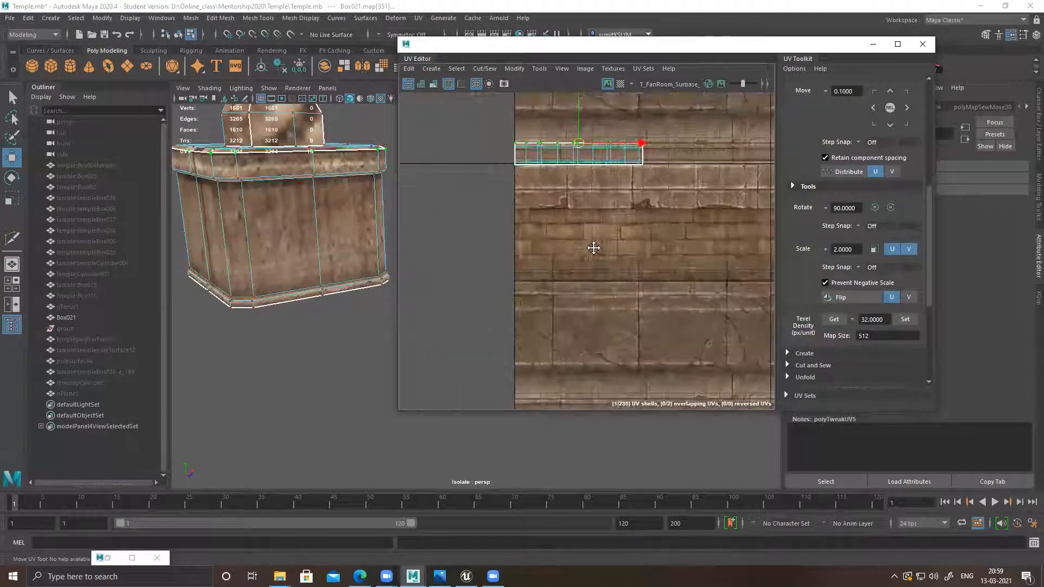
pyautogui.keyDown('alt'); pyautogui.moveTo(728, 199); pyautogui.dragTo(681, 199, button='middle'); pyautogui.keyUp('alt')
pyautogui.keyDown('ctrl'); pyautogui.moveTo(534, 148); pyautogui.dragTo(532, 113, button='right'); pyautogui.keyUp('ctrl')
pyautogui.moveTo(532, 113); pyautogui.dragTo(542, 275)
pyautogui.moveTo(544, 310); pyautogui.dragTo(543, 316)
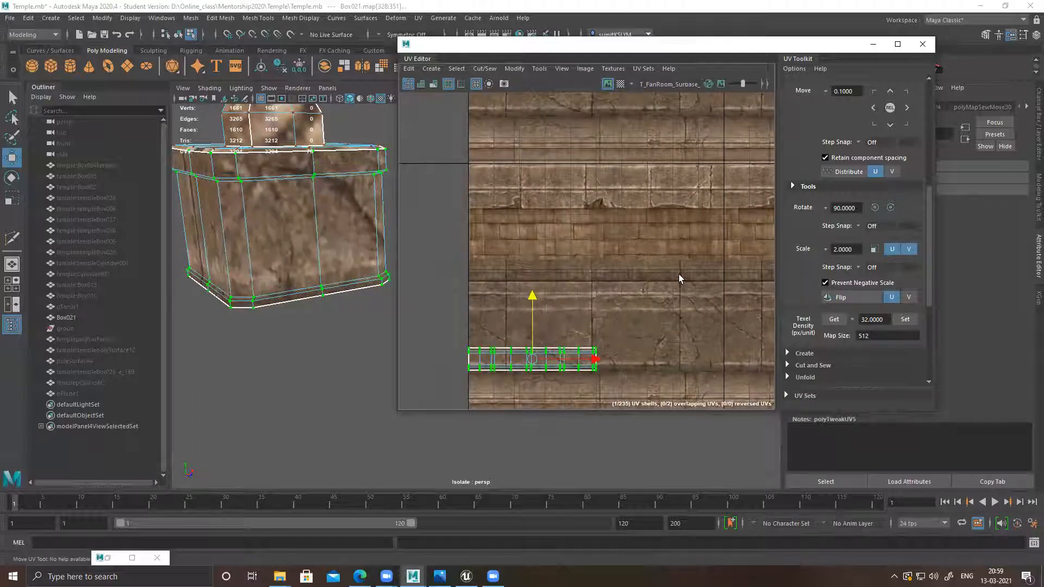
# Step: Snap the scale pivot to the shell's lower-left corner and scale the base shell up uniformly to about one texture tile's width
pyautogui.keyDown('alt'); pyautogui.moveTo(542, 391); pyautogui.dragTo(566, 312, button='middle'); pyautogui.keyUp('alt')
pyautogui.press('v')
pyautogui.moveTo(557, 282); pyautogui.dragTo(493, 299)
pyautogui.press('r')
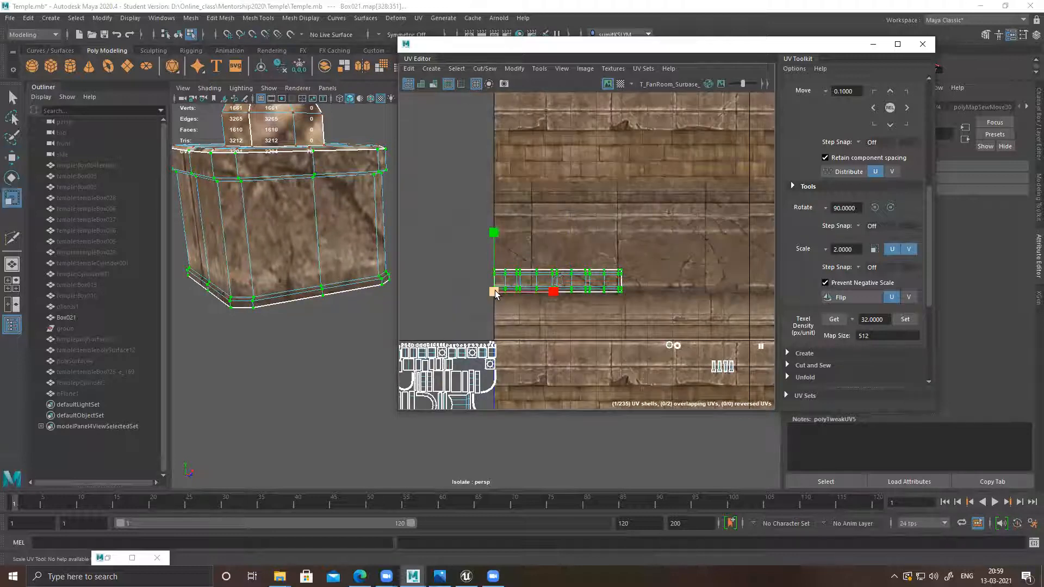
pyautogui.moveTo(526, 282); pyautogui.dragTo(564, 275, button='middle')
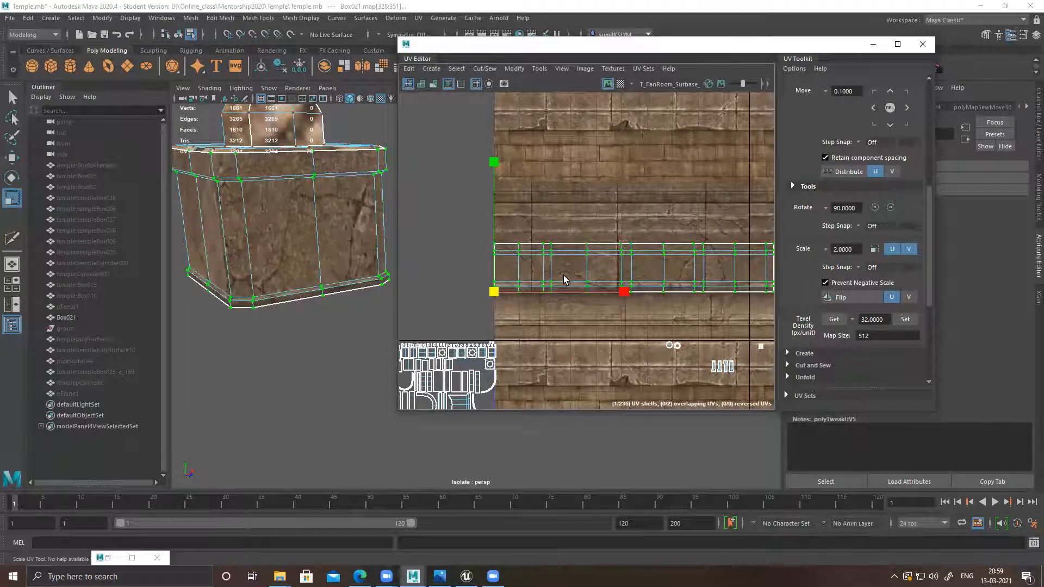
pyautogui.keyDown('alt'); pyautogui.moveTo(669, 306); pyautogui.dragTo(596, 313, button='middle'); pyautogui.keyUp('alt')
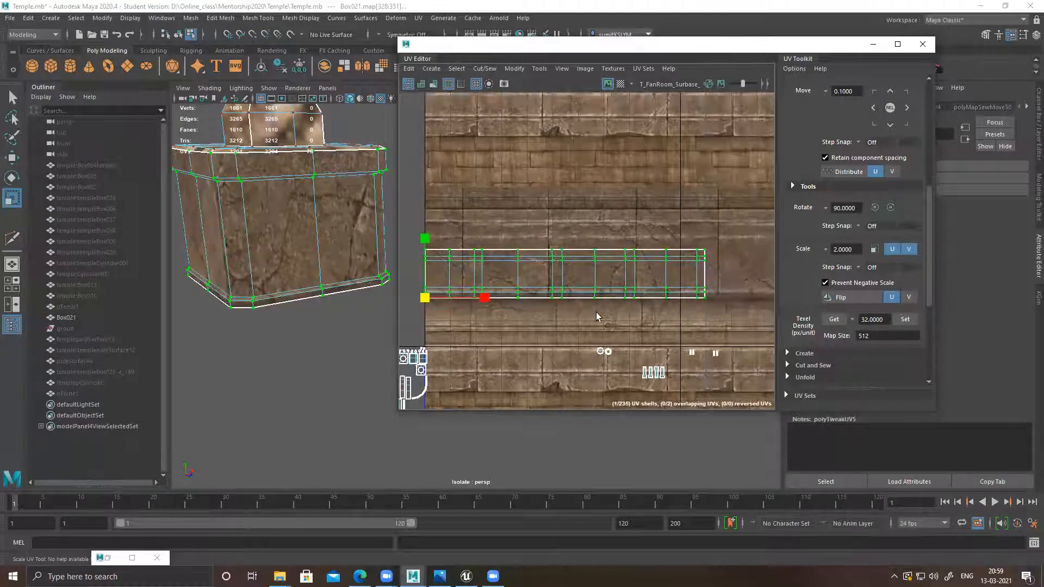
pyautogui.moveTo(422, 296); pyautogui.dragTo(418, 303, button='middle')
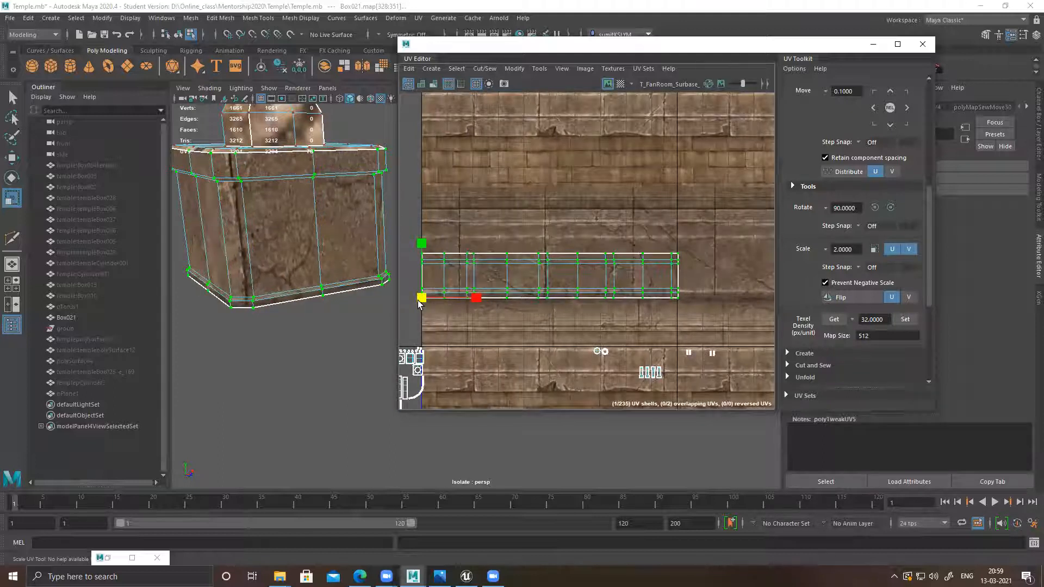
# Step: Select the UV columns at the base shell's right end and move them horizontally onto the texture tile's right edge
pyautogui.keyDown('alt'); pyautogui.moveTo(582, 297); pyautogui.dragTo(532, 292, button='middle'); pyautogui.keyUp('alt')
pyautogui.scroll(2, 617, 234)
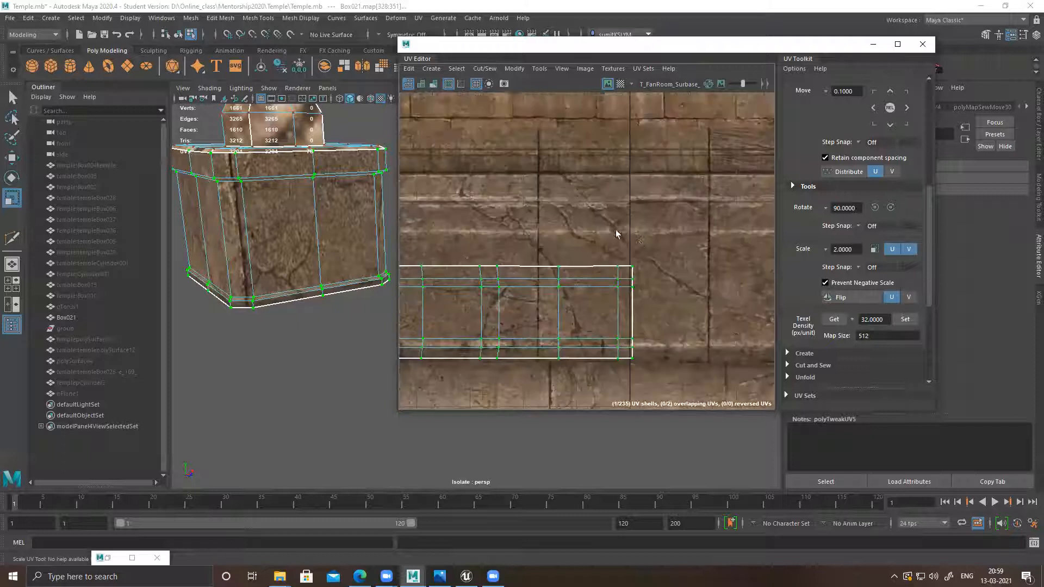
pyautogui.keyDown('alt'); pyautogui.moveTo(634, 249); pyautogui.dragTo(636, 163, button='middle'); pyautogui.keyUp('alt')
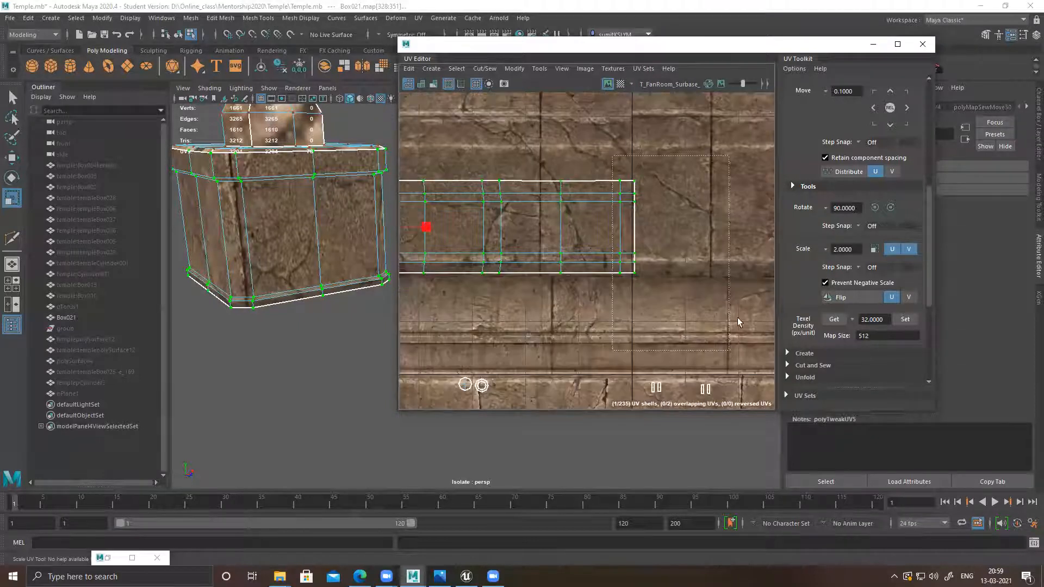
pyautogui.press('w')
pyautogui.moveTo(689, 232); pyautogui.dragTo(686, 231)
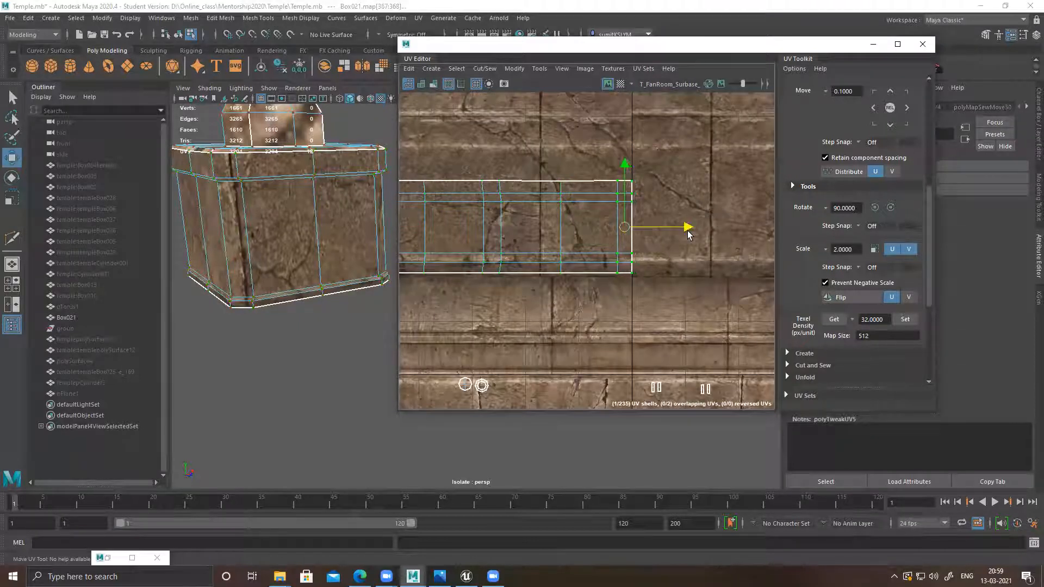
pyautogui.moveTo(658, 298); pyautogui.dragTo(627, 156)
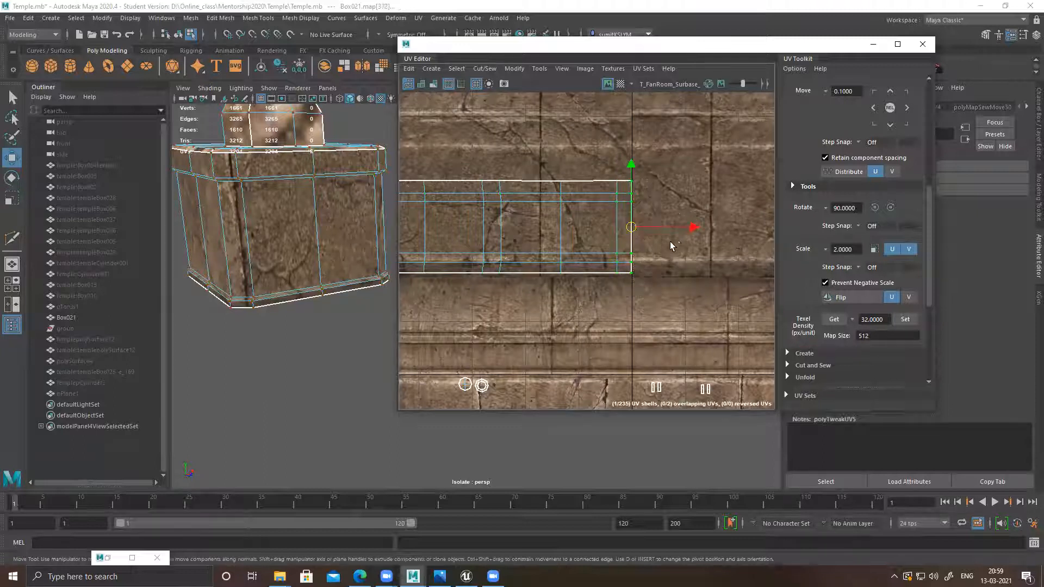
pyautogui.moveTo(694, 228); pyautogui.dragTo(704, 278)
# Step: Select the base shell's left border UVs and align them horizontally with the texture tile's left edge
pyautogui.scroll(-5, 671, 292)
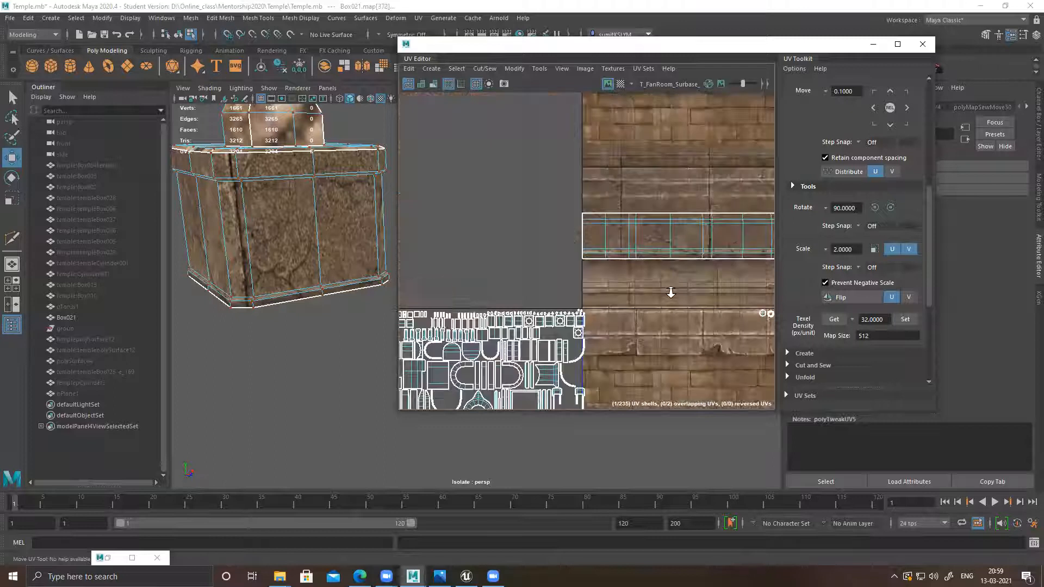
pyautogui.scroll(5, 579, 245)
pyautogui.press('w')
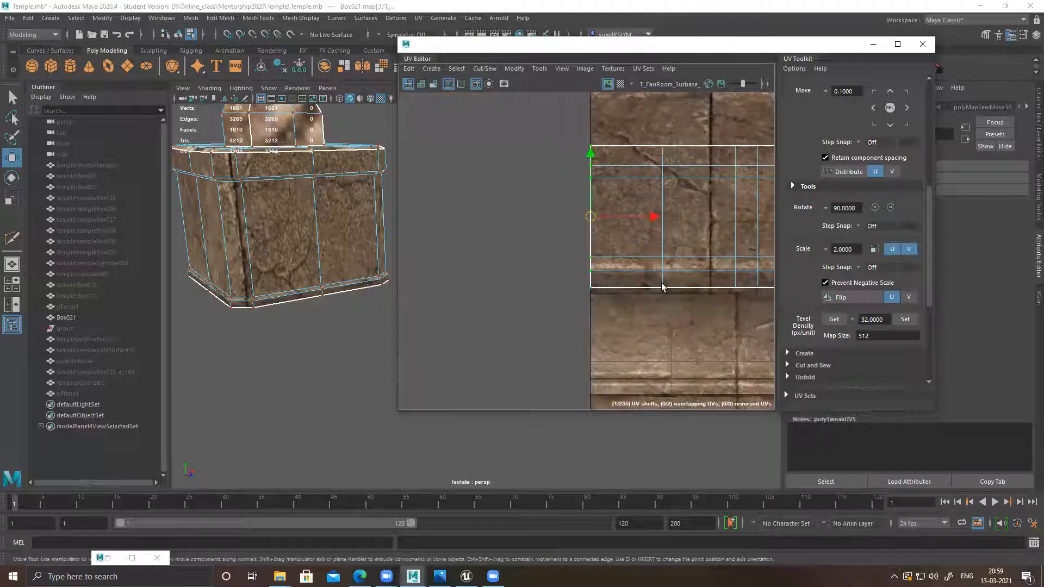
pyautogui.click(648, 221)
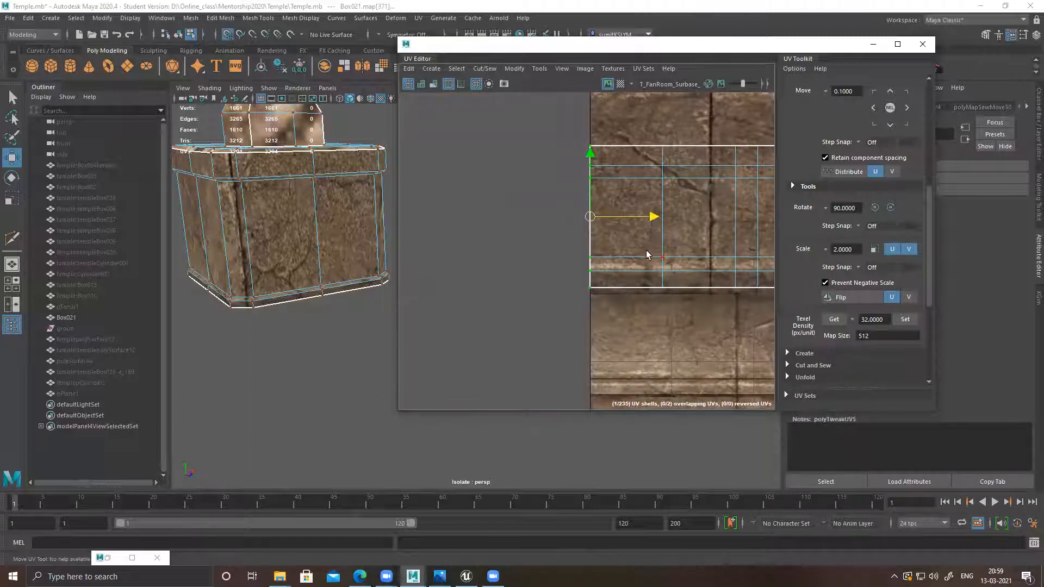
pyautogui.scroll(-2, 675, 314)
pyautogui.keyDown('alt'); pyautogui.moveTo(652, 244); pyautogui.dragTo(535, 269, button='middle'); pyautogui.keyUp('alt')
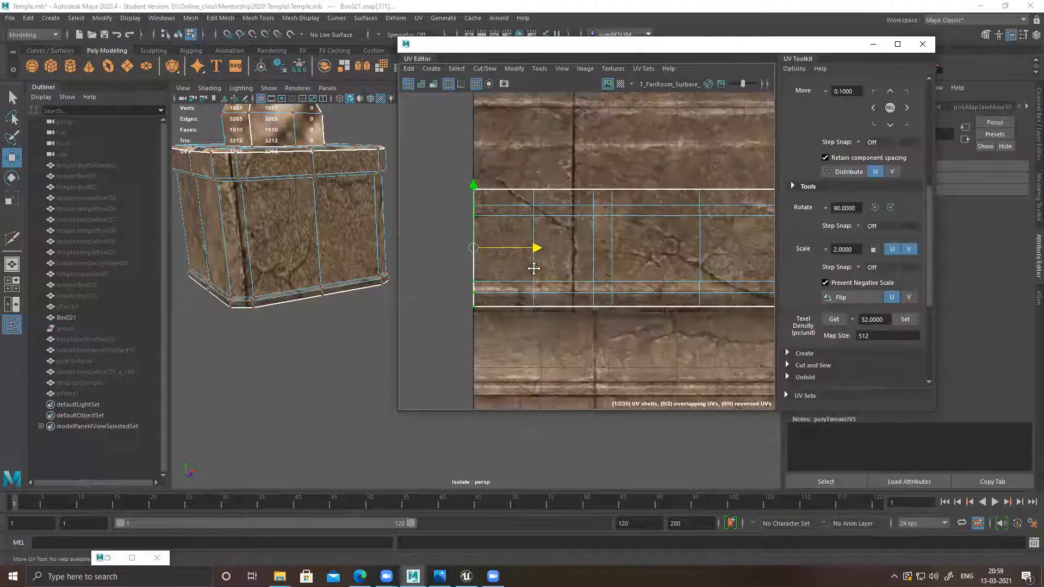
# Step: Return to object selection, deselect the pillar and inspect the rescaled stone texture on its base
pyautogui.scroll(-3, 596, 290)
pyautogui.moveTo(277, 210); pyautogui.dragTo(306, 190, button='right')
pyautogui.click(348, 342)
pyautogui.scroll(-3, 261, 275)
pyautogui.keyDown('alt'); pyautogui.moveTo(334, 296); pyautogui.dragTo(367, 213); pyautogui.keyUp('alt')
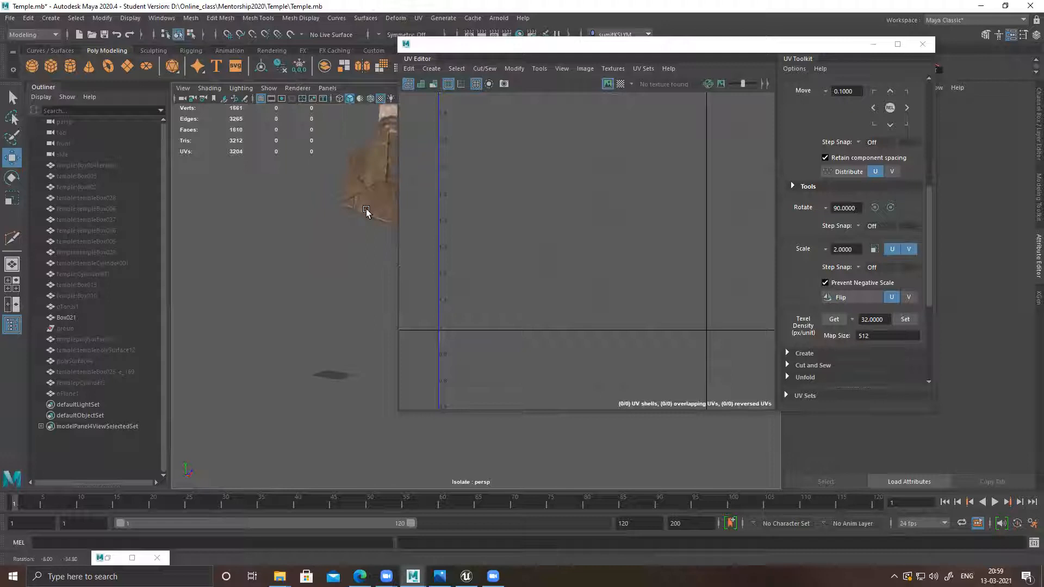
pyautogui.press('f')
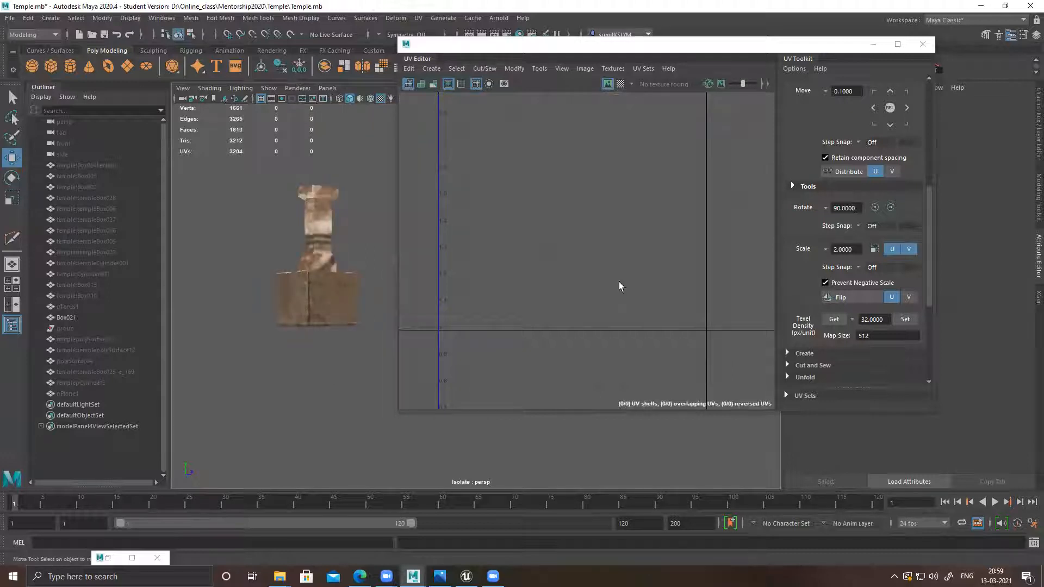
# Step: Select the whole base UV shell and move it down onto the moulded stone band below the cracked panel
pyautogui.keyDown('alt'); pyautogui.moveTo(604, 297); pyautogui.dragTo(593, 294, button='right'); pyautogui.keyUp('alt')
pyautogui.keyDown('alt'); pyautogui.moveTo(519, 195); pyautogui.dragTo(540, 148, button='right'); pyautogui.keyUp('alt')
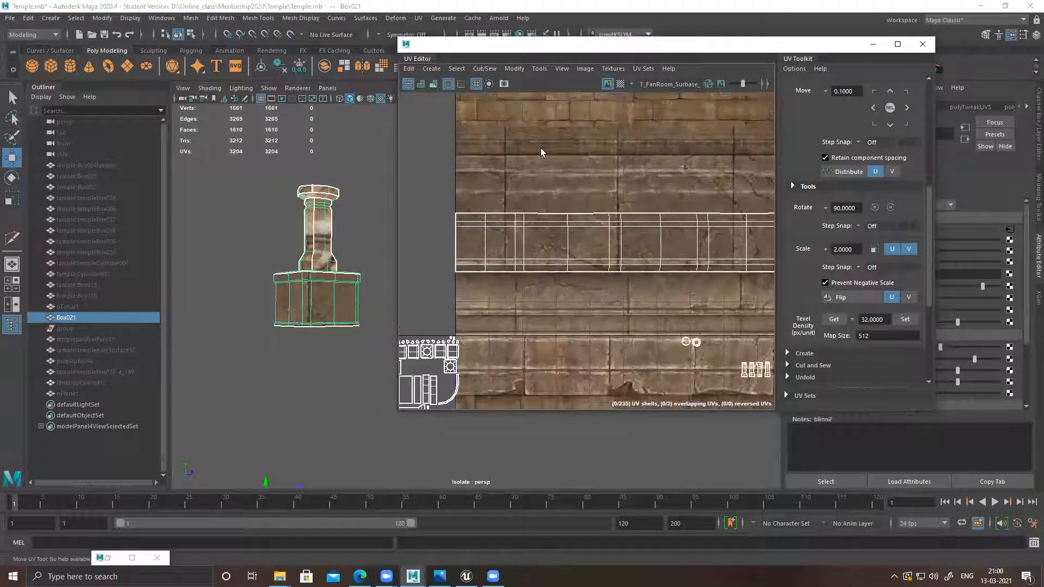
pyautogui.keyDown('alt'); pyautogui.moveTo(643, 286); pyautogui.dragTo(584, 261, button='right'); pyautogui.keyUp('alt')
pyautogui.keyDown('alt'); pyautogui.moveTo(584, 261); pyautogui.dragTo(583, 286, button='middle'); pyautogui.keyUp('alt')
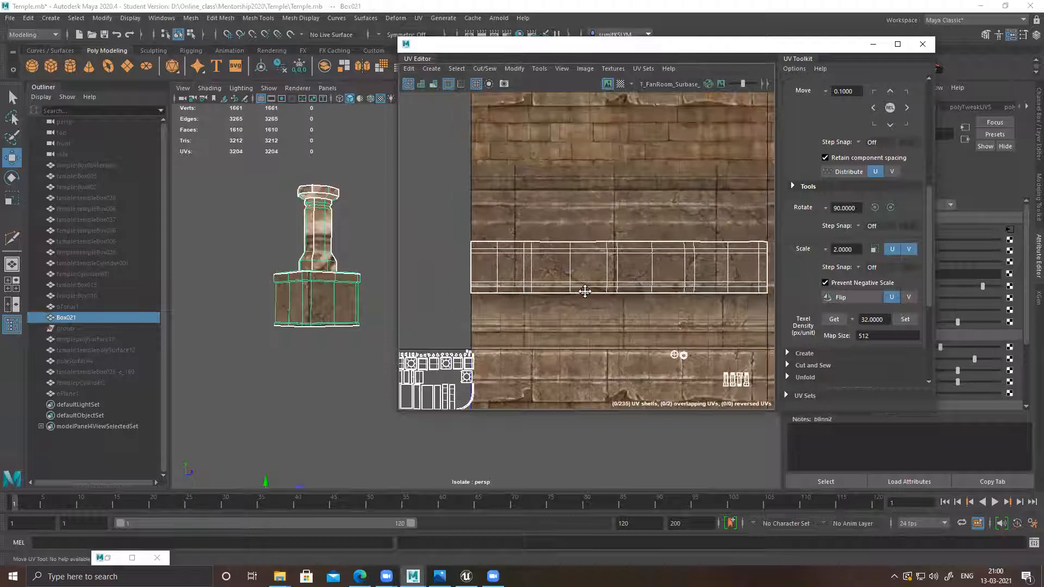
pyautogui.keyDown('alt'); pyautogui.moveTo(596, 151); pyautogui.dragTo(550, 211, button='middle'); pyautogui.keyUp('alt')
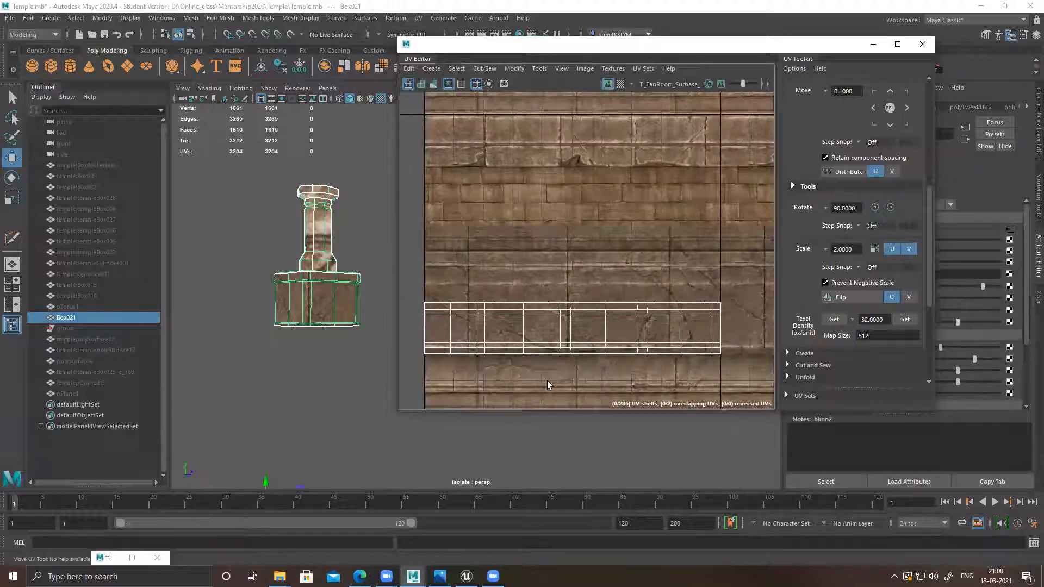
pyautogui.keyDown('alt'); pyautogui.moveTo(453, 242); pyautogui.dragTo(486, 234, button='middle'); pyautogui.keyUp('alt')
pyautogui.moveTo(500, 275); pyautogui.dragTo(742, 296, button='right')
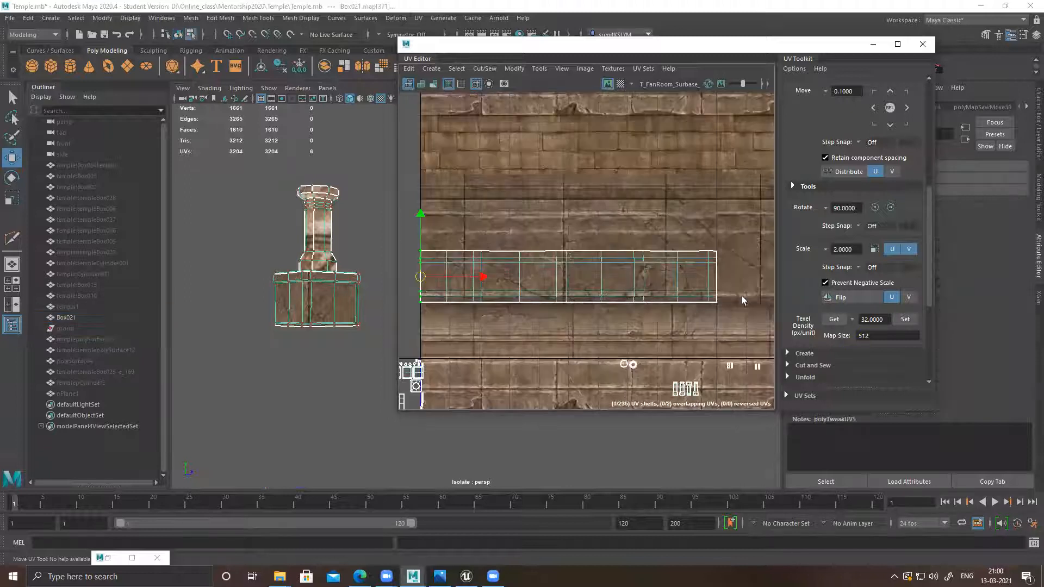
pyautogui.keyDown('ctrl'); pyautogui.moveTo(558, 203); pyautogui.dragTo(569, 215, button='right'); pyautogui.keyUp('ctrl')
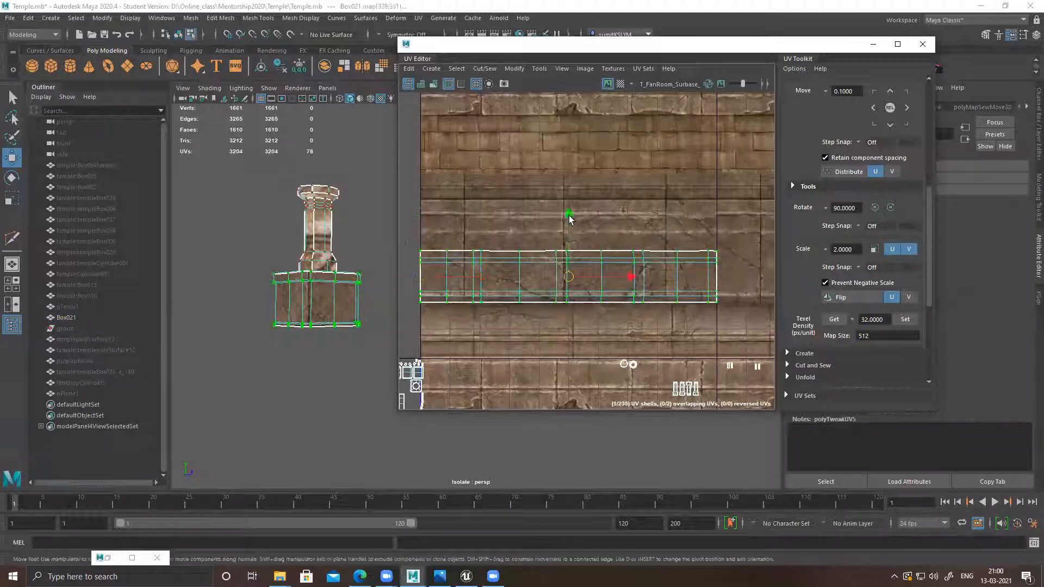
pyautogui.moveTo(573, 249); pyautogui.dragTo(579, 278)
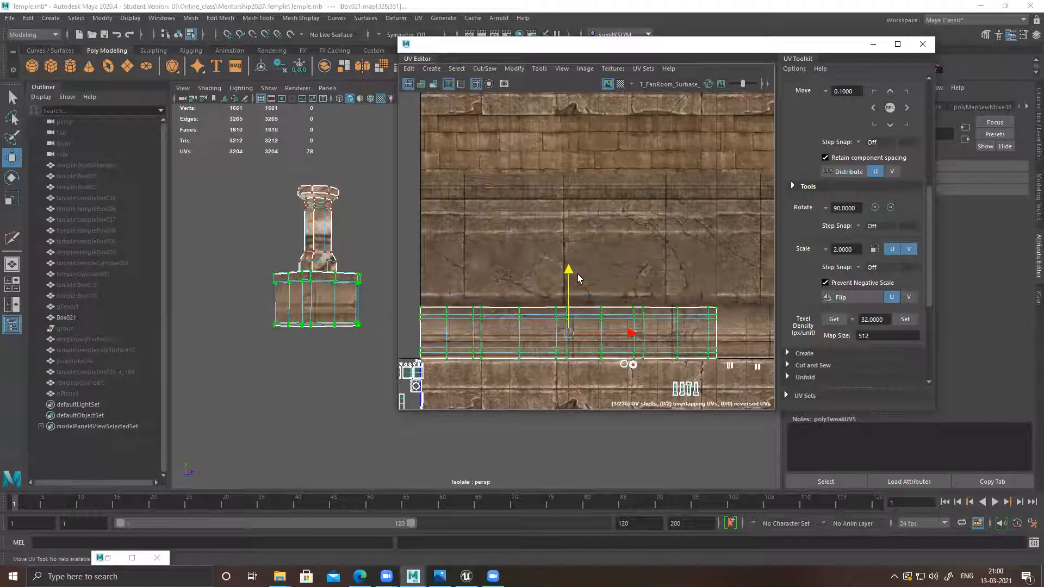
pyautogui.hotkey('ctrl', 'z')
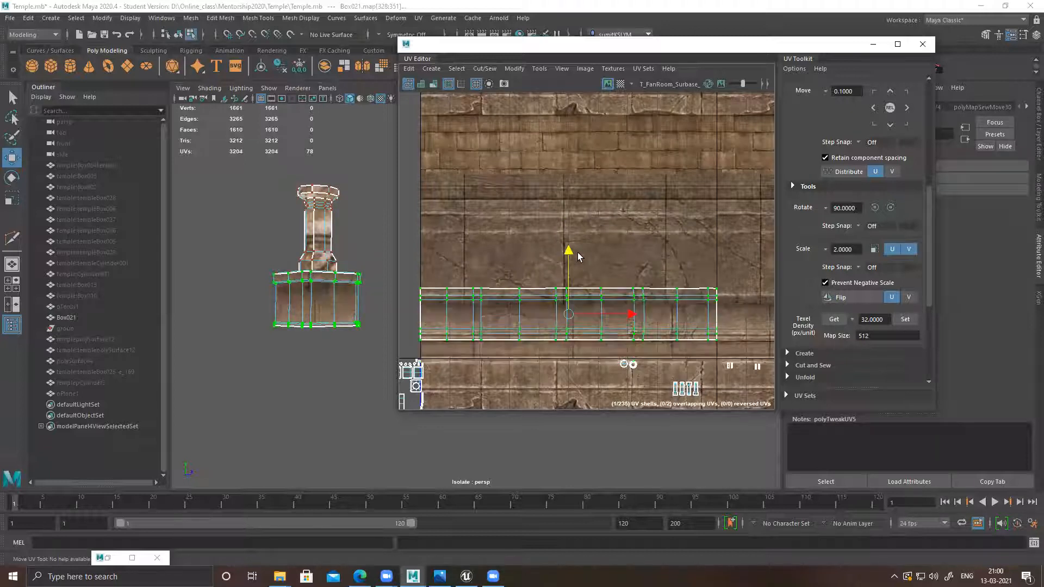
pyautogui.moveTo(578, 252); pyautogui.dragTo(578, 253)
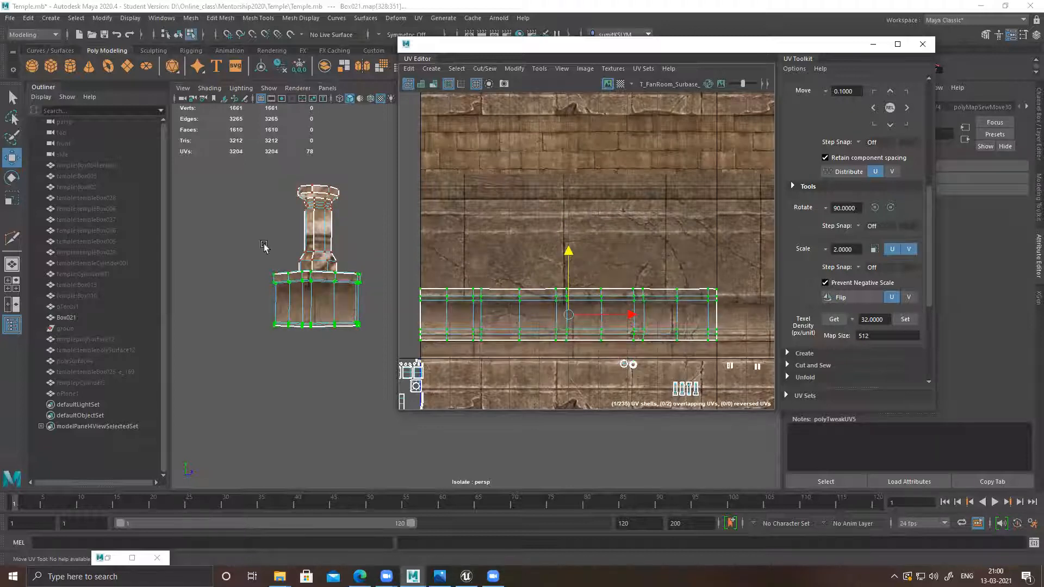
# Step: Select the UV rows of the base's upper moulding and move them slightly down to the texture's dark moulding line
pyautogui.scroll(3, 261, 247)
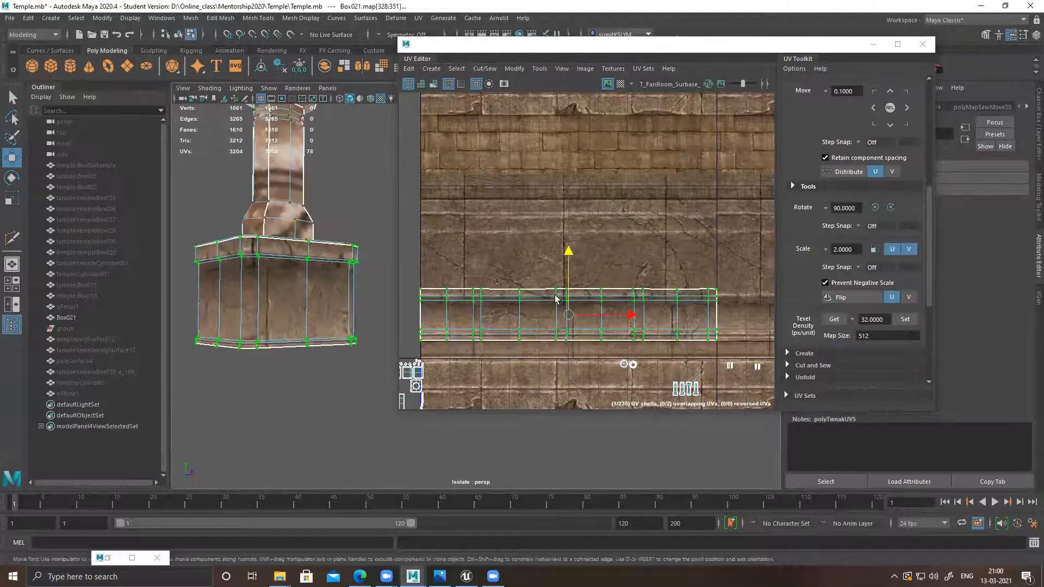
pyautogui.scroll(1, 607, 292)
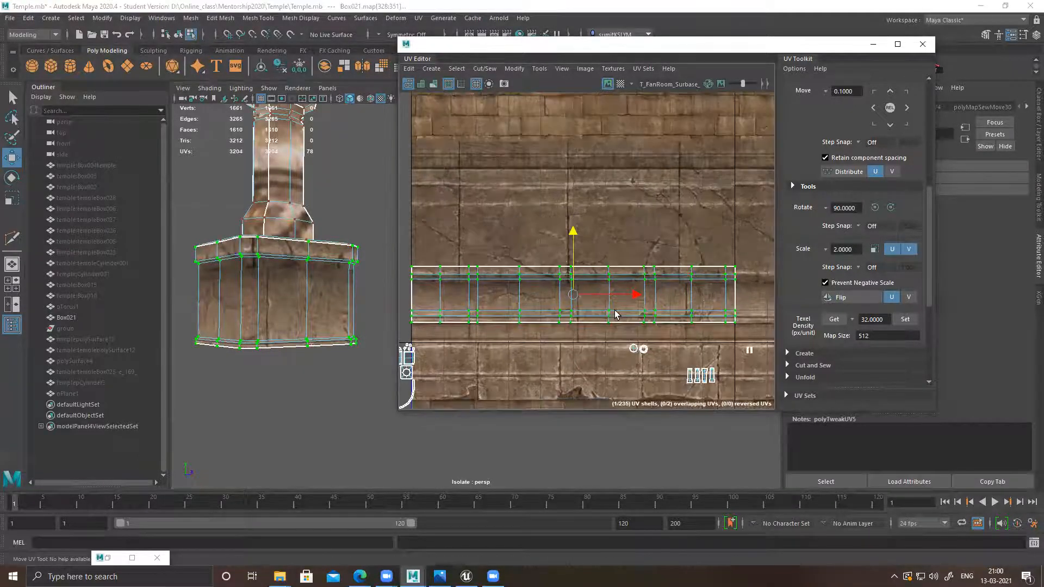
pyautogui.scroll(1, 562, 283)
pyautogui.moveTo(527, 268); pyautogui.dragTo(527, 252, button='right')
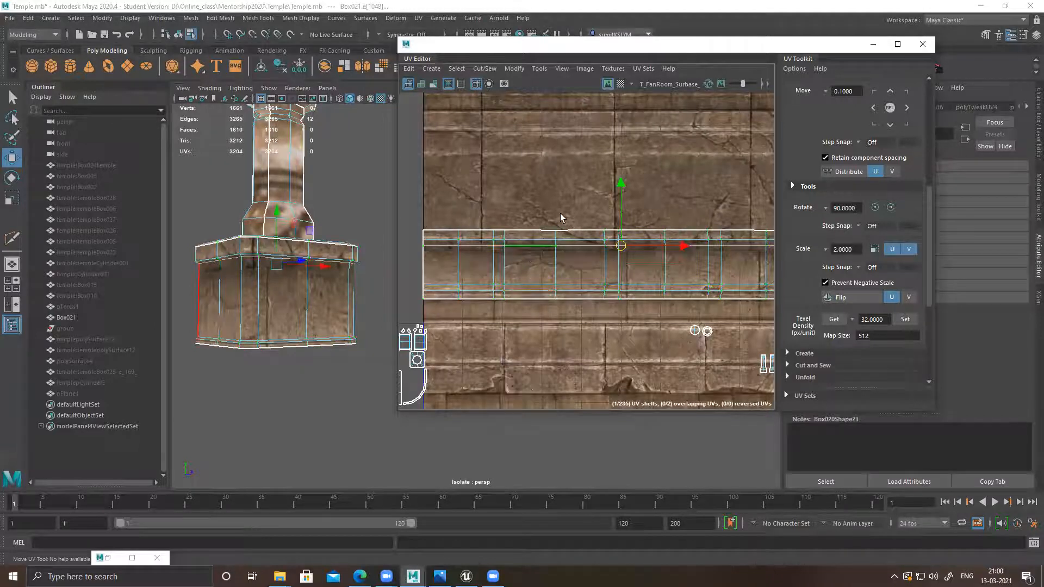
pyautogui.hotkey('ctrl', 'z')
pyautogui.scroll(-1, 662, 266)
pyautogui.keyDown('alt'); pyautogui.moveTo(531, 237); pyautogui.dragTo(478, 239, button='middle'); pyautogui.keyUp('alt')
pyautogui.scroll(-1, 479, 240)
pyautogui.moveTo(405, 214)
pyautogui.mouseDown()
pyautogui.moveTo(768, 252)
pyautogui.moveTo(771, 262)
pyautogui.mouseUp()
pyautogui.scroll(2, 576, 213)
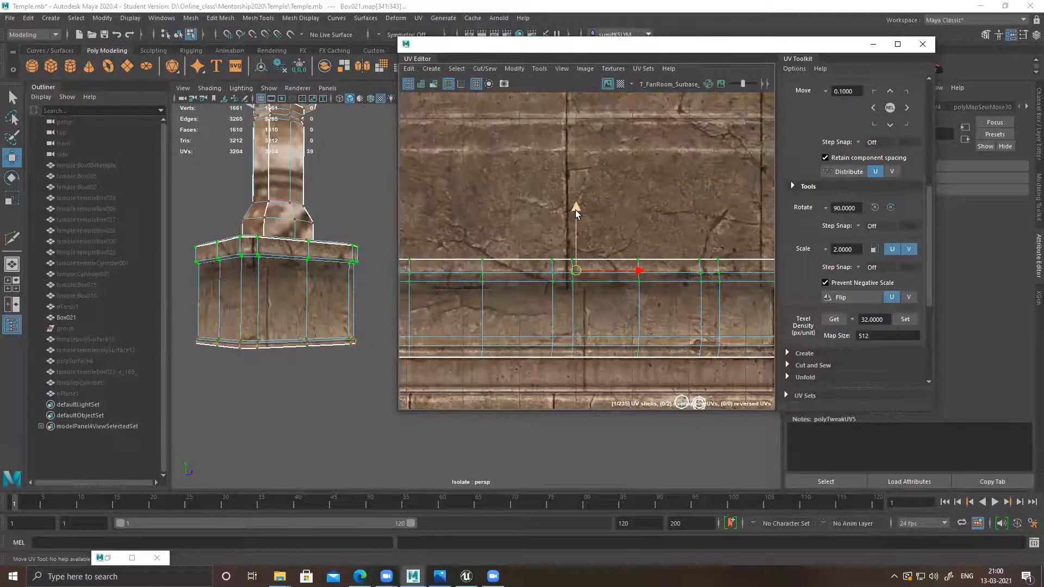
pyautogui.moveTo(576, 216); pyautogui.dragTo(576, 217)
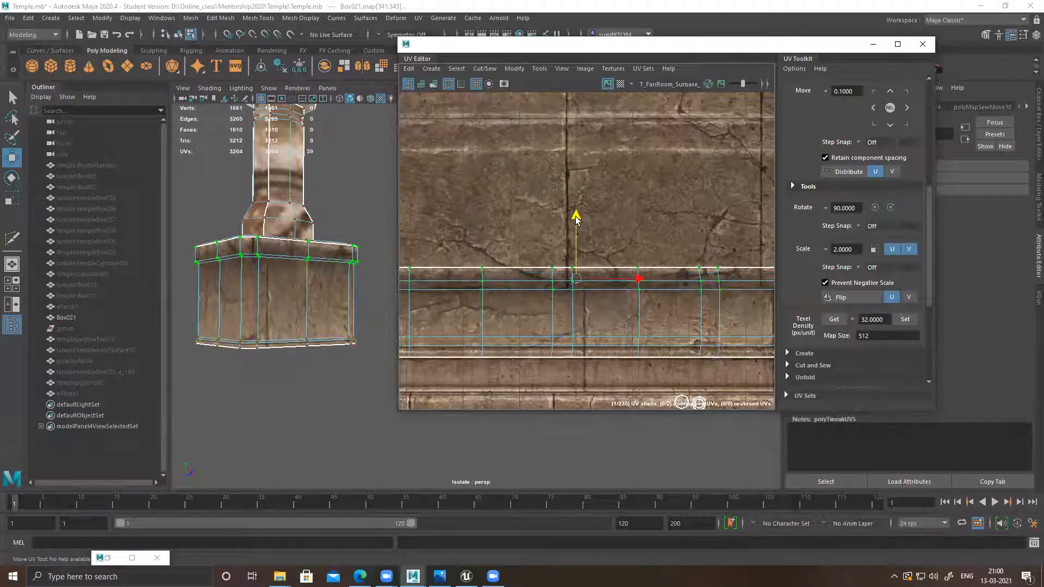
# Step: Deselect the pillar, inspect the base texture from several sides and reselect the pillar
pyautogui.press('F8')
pyautogui.click(350, 185)
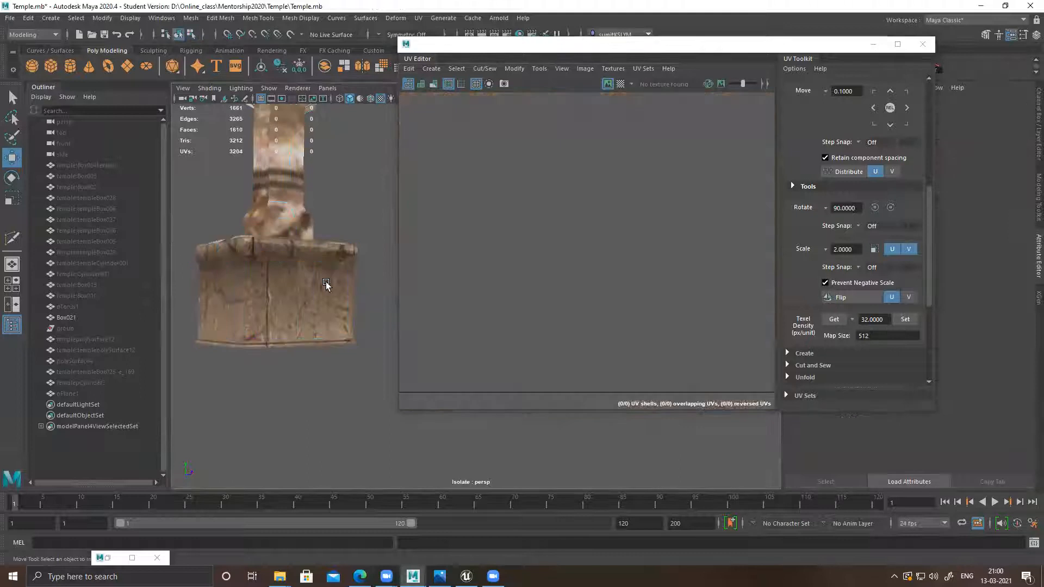
pyautogui.scroll(-5, 335, 263)
pyautogui.keyDown('alt'); pyautogui.moveTo(340, 260); pyautogui.dragTo(291, 257); pyautogui.keyUp('alt')
pyautogui.keyDown('alt'); pyautogui.moveTo(365, 248); pyautogui.dragTo(292, 263); pyautogui.keyUp('alt')
pyautogui.keyDown('alt'); pyautogui.moveTo(329, 269); pyautogui.dragTo(291, 265, button='middle'); pyautogui.keyUp('alt')
pyautogui.click(923, 44)
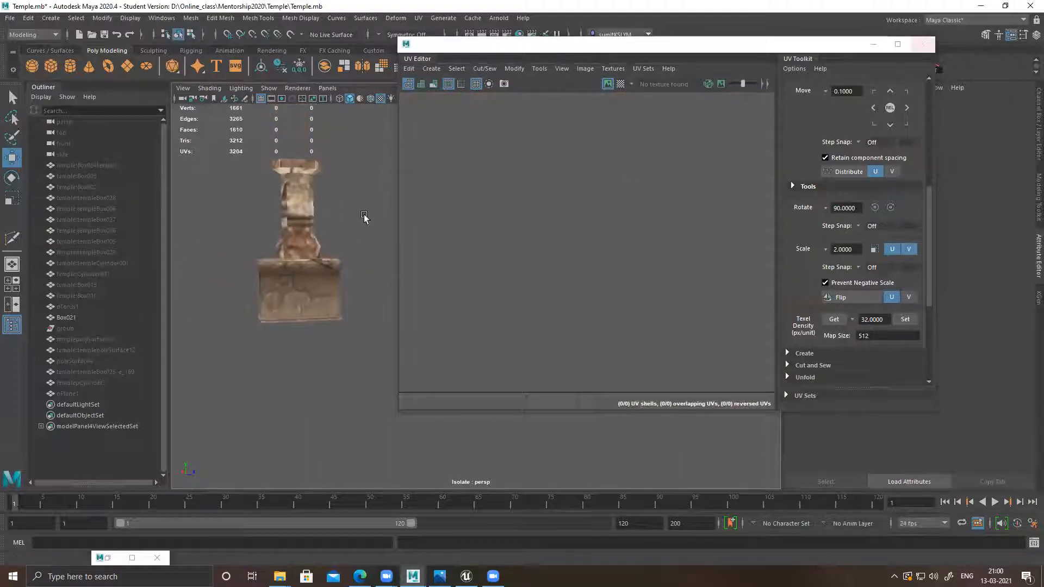
pyautogui.scroll(2, 327, 246)
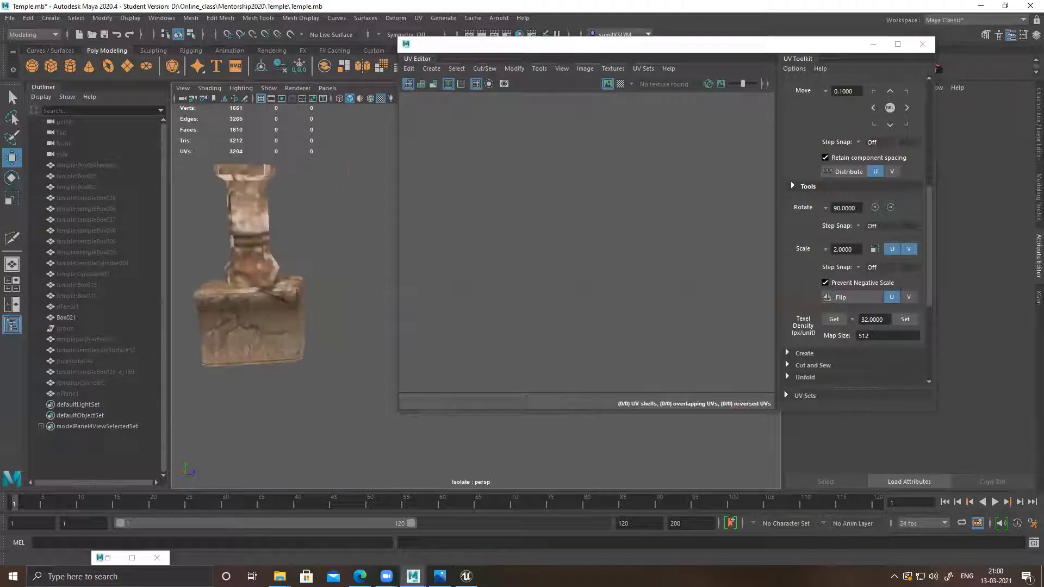
pyautogui.click(246, 201)
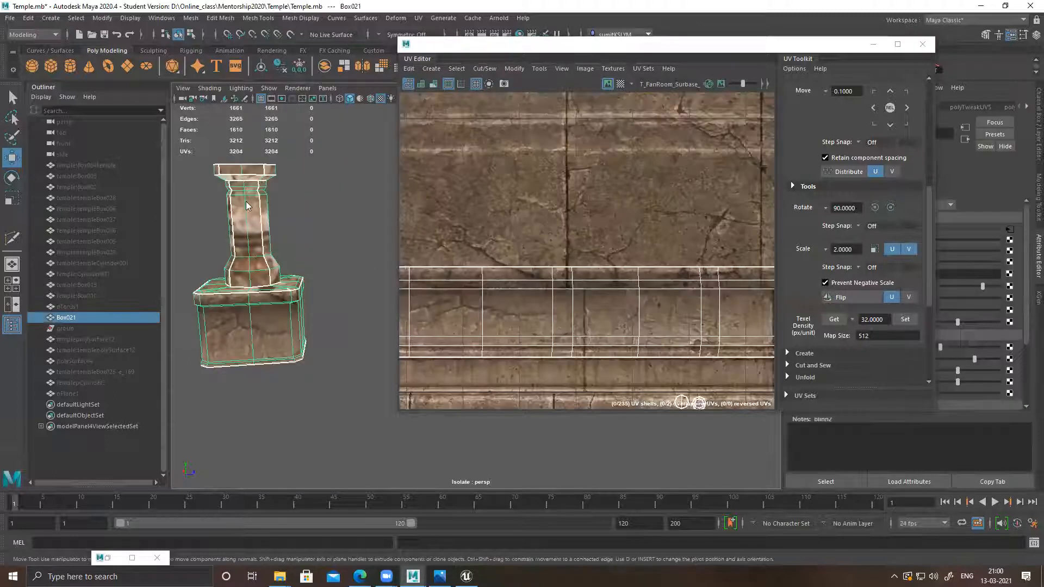
# Step: Select all faces of the pillar and locate its UV shells on the stone texture
pyautogui.moveTo(253, 216); pyautogui.dragTo(253, 237, button='right')
pyautogui.doubleClick(253, 237)
pyautogui.scroll(-3, 636, 280)
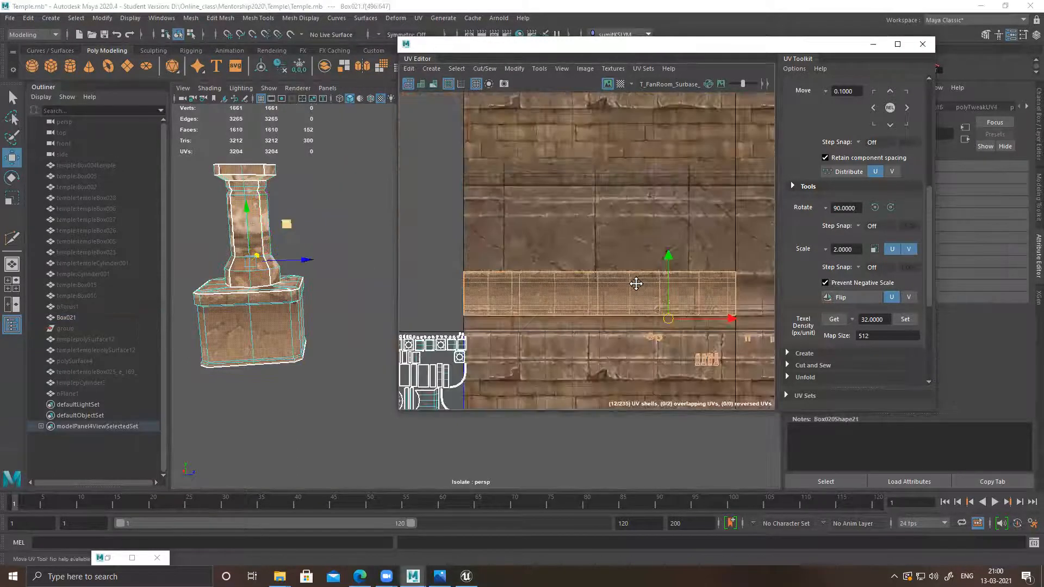
pyautogui.keyDown('alt'); pyautogui.moveTo(744, 353); pyautogui.dragTo(603, 248, button='middle'); pyautogui.keyUp('alt')
pyautogui.keyDown('alt'); pyautogui.moveTo(270, 245); pyautogui.dragTo(303, 240); pyautogui.keyUp('alt')
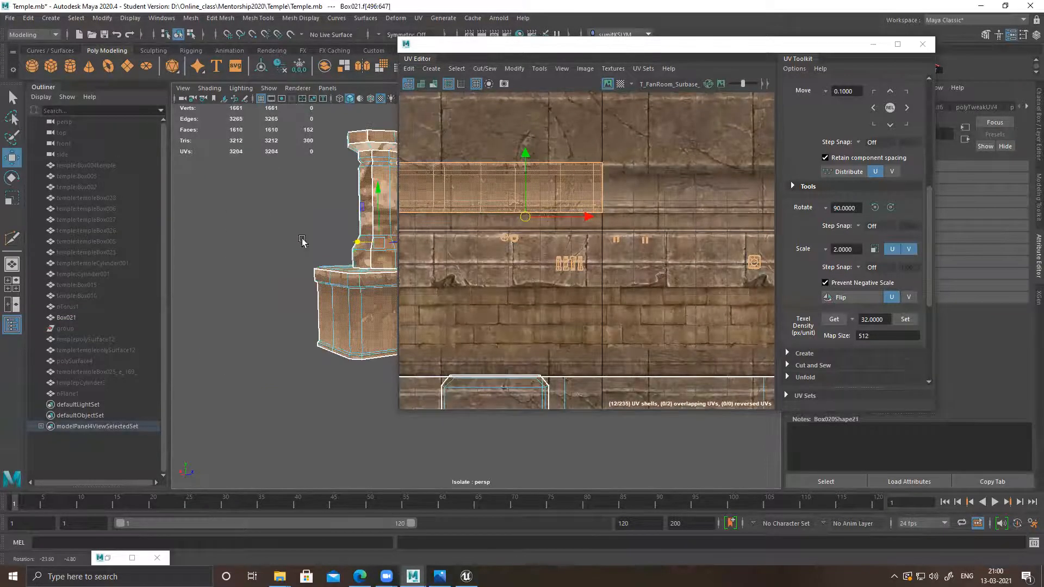
pyautogui.scroll(5, 298, 240)
pyautogui.keyDown('alt'); pyautogui.moveTo(298, 214); pyautogui.dragTo(311, 241, button='middle'); pyautogui.keyUp('alt')
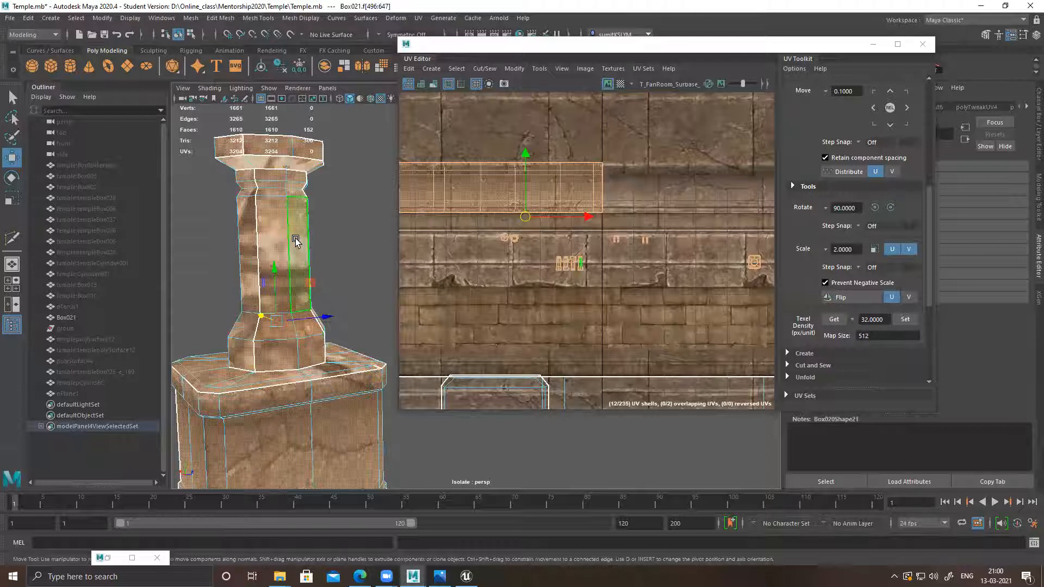
pyautogui.keyDown('alt'); pyautogui.moveTo(612, 271); pyautogui.dragTo(503, 260, button='middle'); pyautogui.keyUp('alt')
# Step: Select the square UV shell of the base's top surface and move it near the cracked stone panel above the base strip
pyautogui.moveTo(615, 248); pyautogui.dragTo(638, 239, button='right')
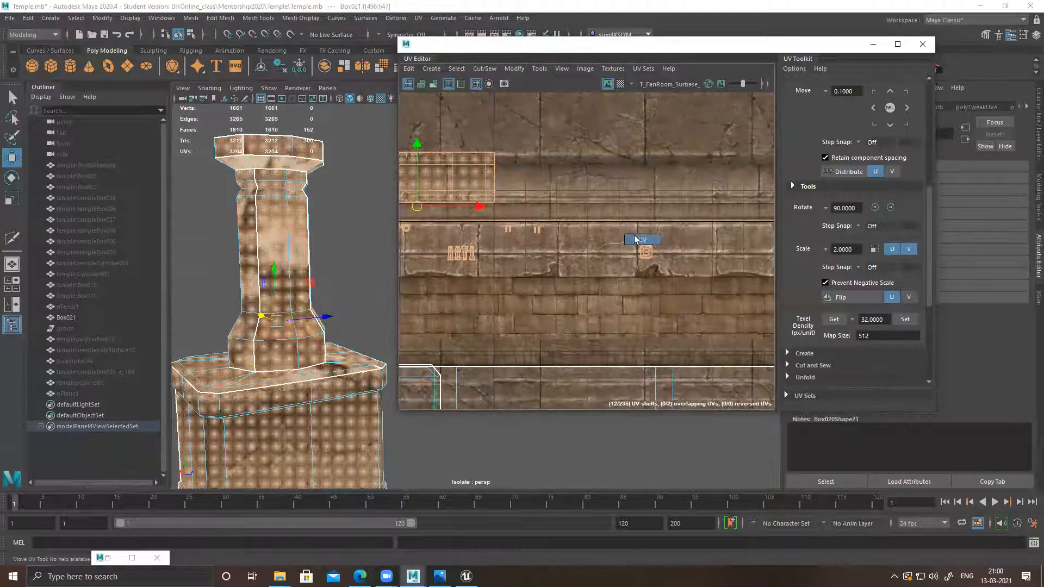
pyautogui.moveTo(631, 235); pyautogui.dragTo(678, 282)
pyautogui.keyDown('alt'); pyautogui.moveTo(653, 255); pyautogui.dragTo(660, 290, button='middle'); pyautogui.keyUp('alt')
pyautogui.moveTo(652, 284); pyautogui.dragTo(417, 162)
pyautogui.keyDown('alt'); pyautogui.moveTo(417, 162); pyautogui.dragTo(603, 212, button='middle'); pyautogui.keyUp('alt')
pyautogui.moveTo(603, 213); pyautogui.dragTo(544, 221)
# Step: Enlarge the base-top UV shell uniformly and position it on the cracked stone panel, checking the texture on the pillar
pyautogui.press('r')
pyautogui.moveTo(579, 188); pyautogui.dragTo(773, 22, button='middle')
pyautogui.press('w')
pyautogui.moveTo(570, 217); pyautogui.dragTo(601, 192, button='middle')
pyautogui.press('r')
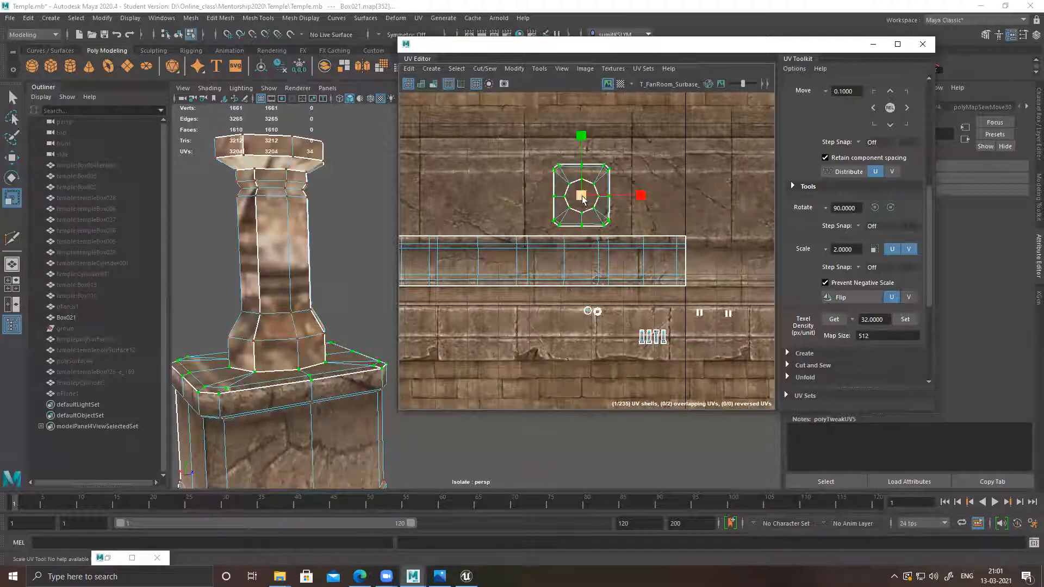
pyautogui.moveTo(582, 201); pyautogui.dragTo(597, 185)
pyautogui.moveTo(561, 225); pyautogui.dragTo(561, 226, button='middle')
pyautogui.keyDown('alt'); pyautogui.moveTo(339, 293); pyautogui.dragTo(299, 384); pyautogui.keyUp('alt')
pyautogui.keyDown('alt'); pyautogui.moveTo(298, 384); pyautogui.dragTo(358, 296, button='middle'); pyautogui.keyUp('alt')
pyautogui.keyDown('alt'); pyautogui.moveTo(350, 375); pyautogui.dragTo(311, 390); pyautogui.keyUp('alt')
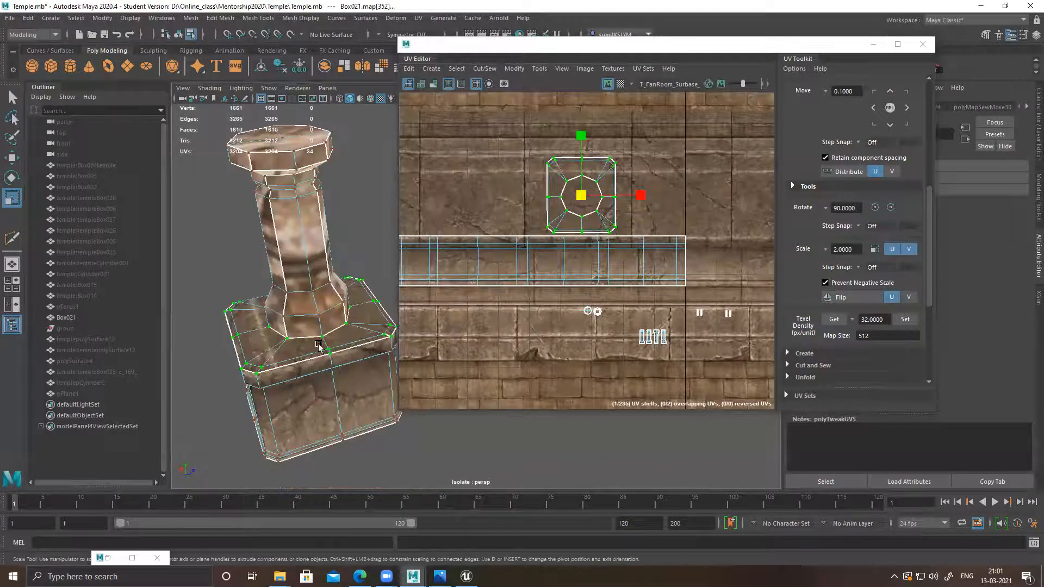
# Step: Move and sew the side edges of the pillar shaft's separate UV strips to combine them into larger shells
pyautogui.keyDown('alt'); pyautogui.moveTo(636, 262); pyautogui.dragTo(518, 172, button='middle'); pyautogui.keyUp('alt')
pyautogui.keyDown('alt'); pyautogui.moveTo(518, 171); pyautogui.dragTo(748, 357, button='right'); pyautogui.keyUp('alt')
pyautogui.keyDown('alt'); pyautogui.moveTo(594, 192); pyautogui.dragTo(756, 212, button='middle'); pyautogui.keyUp('alt')
pyautogui.keyDown('alt'); pyautogui.moveTo(533, 217); pyautogui.dragTo(593, 223, button='right'); pyautogui.keyUp('alt')
pyautogui.click(592, 222)
pyautogui.press('g')
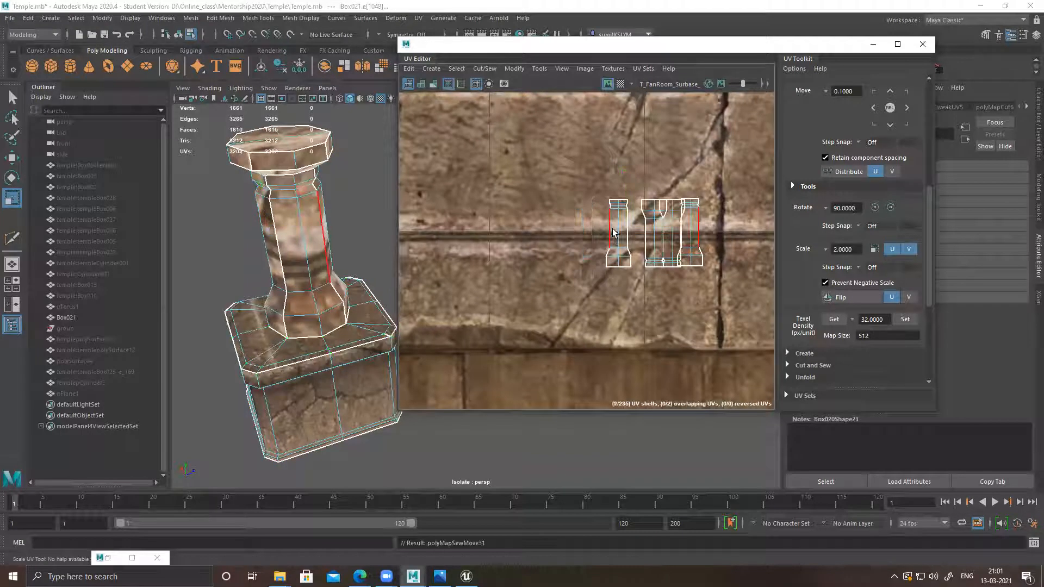
pyautogui.press('w')
pyautogui.keyDown('alt'); pyautogui.moveTo(651, 258); pyautogui.dragTo(579, 238, button='middle'); pyautogui.keyUp('alt')
pyautogui.keyDown('alt'); pyautogui.moveTo(579, 238); pyautogui.dragTo(648, 285, button='right'); pyautogui.keyUp('alt')
pyautogui.click(643, 202)
pyautogui.press('g')
# Step: Continue moving and sewing the remaining vertical shaft edges until the shaft forms a single UV shell
pyautogui.click(619, 206)
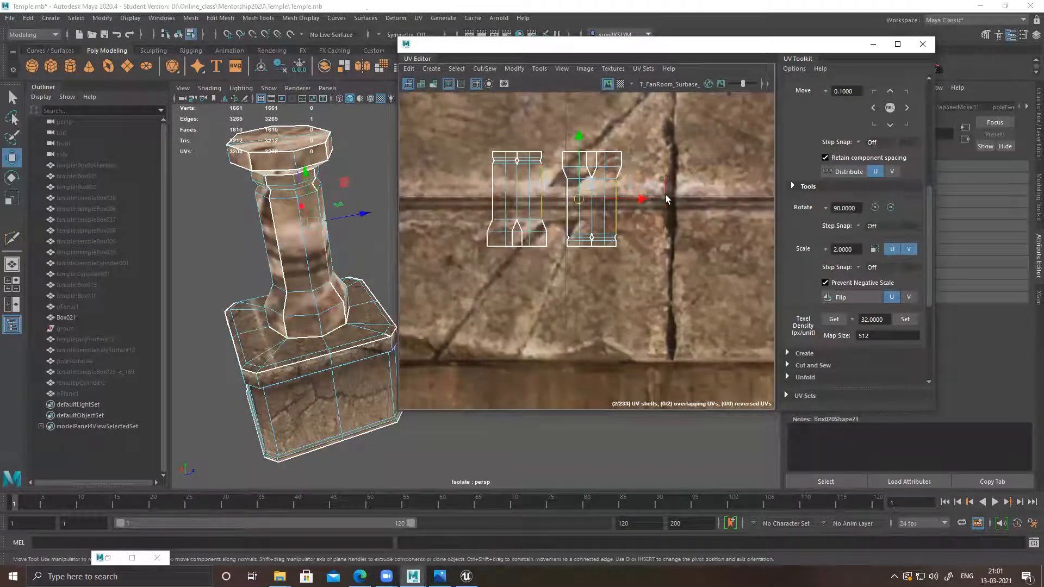
pyautogui.press('g')
pyautogui.click(597, 163)
pyautogui.press('g')
pyautogui.click(622, 163)
pyautogui.press('g')
pyautogui.click(646, 165)
pyautogui.press('g')
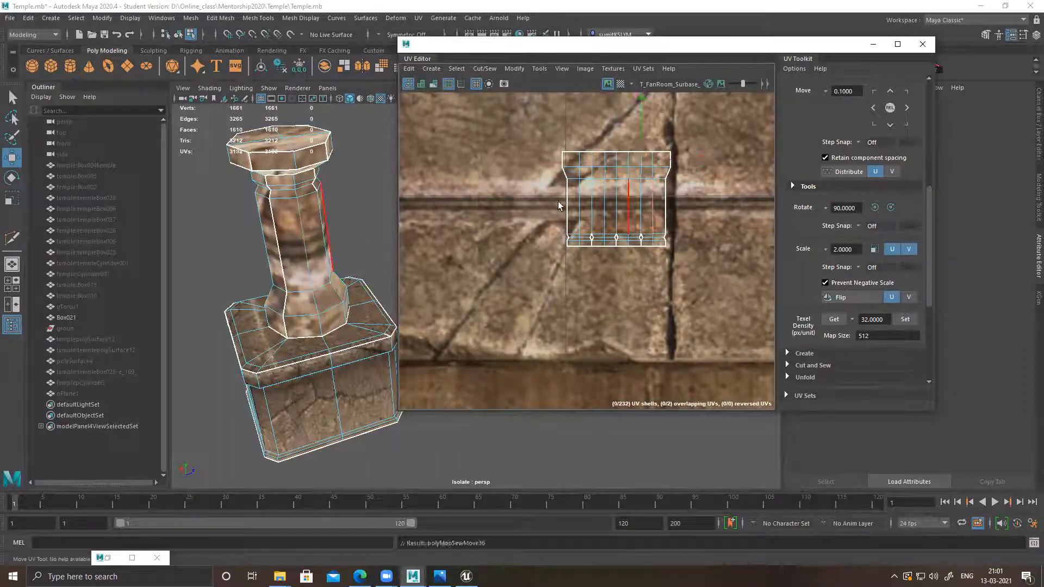
# Step: Sew the small diamond gaps and split edges along the lower rows of the shaft's UV shell
pyautogui.keyDown('alt'); pyautogui.moveTo(560, 205); pyautogui.dragTo(623, 256, button='right'); pyautogui.keyUp('alt')
pyautogui.keyDown('alt'); pyautogui.moveTo(623, 256); pyautogui.dragTo(567, 218, button='middle'); pyautogui.keyUp('alt')
pyautogui.click(576, 237)
pyautogui.keyDown('shift'); pyautogui.moveTo(588, 249); pyautogui.dragTo(588, 207, button='right'); pyautogui.keyUp('shift')
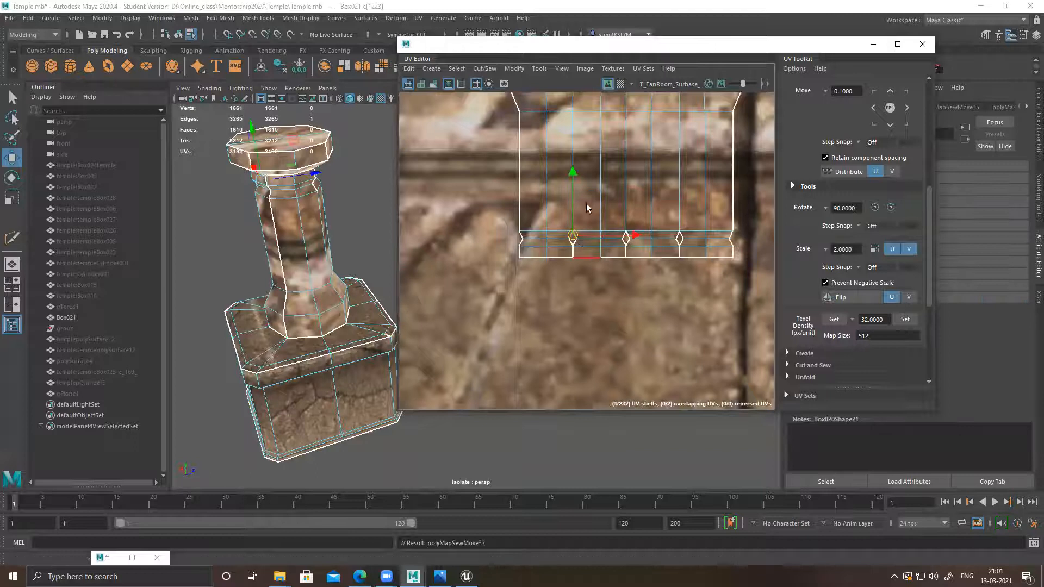
pyautogui.click(573, 252)
pyautogui.keyDown('shift'); pyautogui.moveTo(600, 259); pyautogui.dragTo(601, 214, button='right'); pyautogui.keyUp('shift')
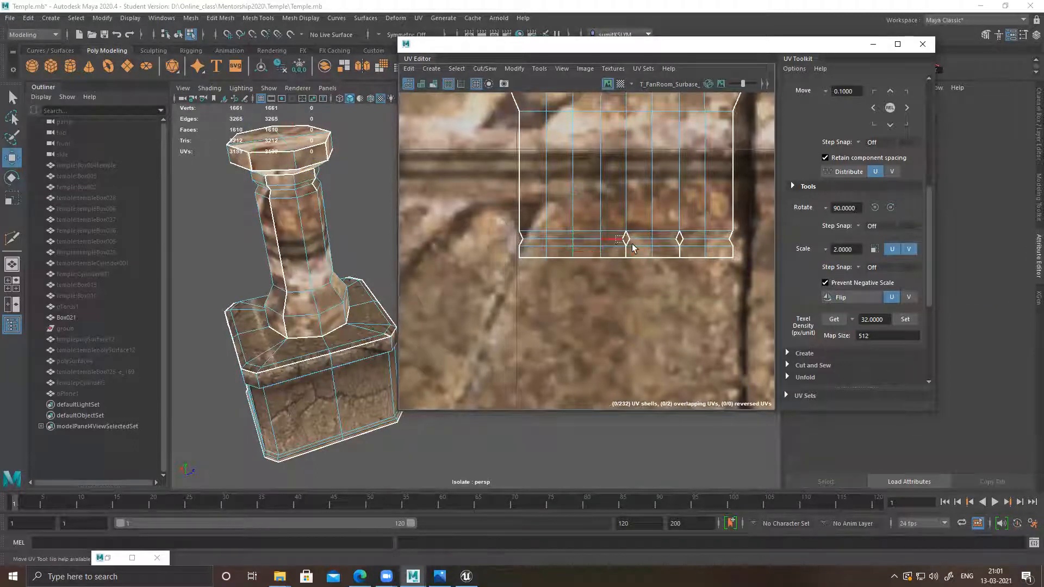
pyautogui.click(658, 228)
pyautogui.moveTo(668, 230); pyautogui.dragTo(695, 253)
pyautogui.keyDown('shift'); pyautogui.moveTo(695, 254); pyautogui.dragTo(693, 210, button='right'); pyautogui.keyUp('shift')
# Step: Select a full vertical edge line on another side of the shaft and cut the UVs along it
pyautogui.keyDown('alt'); pyautogui.moveTo(674, 222); pyautogui.dragTo(623, 310, button='middle'); pyautogui.keyUp('alt')
pyautogui.keyDown('alt'); pyautogui.moveTo(623, 310); pyautogui.dragTo(482, 250, button='right'); pyautogui.keyUp('alt')
pyautogui.keyDown('alt'); pyautogui.moveTo(303, 238); pyautogui.dragTo(269, 238); pyautogui.keyUp('alt')
pyautogui.click(297, 239)
pyautogui.keyDown('alt'); pyautogui.moveTo(296, 239); pyautogui.dragTo(366, 277, button='middle'); pyautogui.keyUp('alt')
pyautogui.keyDown('alt'); pyautogui.moveTo(367, 277); pyautogui.dragTo(238, 299); pyautogui.keyUp('alt')
pyautogui.keyDown('alt'); pyautogui.moveTo(237, 298); pyautogui.dragTo(398, 336, button='right'); pyautogui.keyUp('alt')
pyautogui.keyDown('alt'); pyautogui.moveTo(314, 272); pyautogui.dragTo(251, 260); pyautogui.keyUp('alt')
pyautogui.doubleClick(250, 261)
pyautogui.keyDown('shift'); pyautogui.moveTo(676, 189); pyautogui.dragTo(542, 252, button='right'); pyautogui.keyUp('shift')
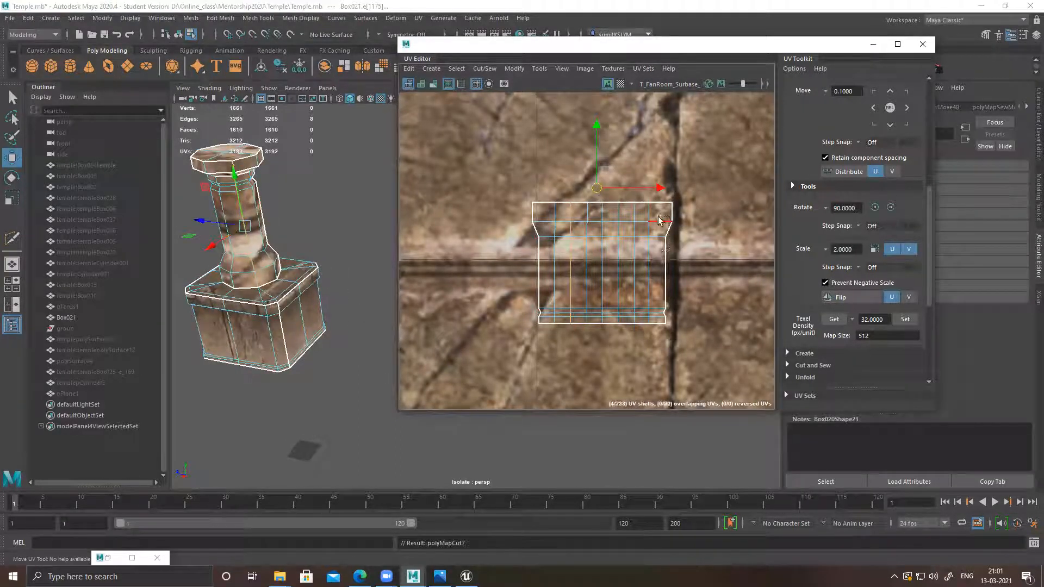
# Step: Move and sew the shaft shell's former side seam and close the remaining notches at both ends of it
pyautogui.keyDown('shift'); pyautogui.moveTo(707, 325); pyautogui.dragTo(715, 223, button='right'); pyautogui.keyUp('shift')
pyautogui.hotkey('ctrl', 'z')
pyautogui.click(665, 252)
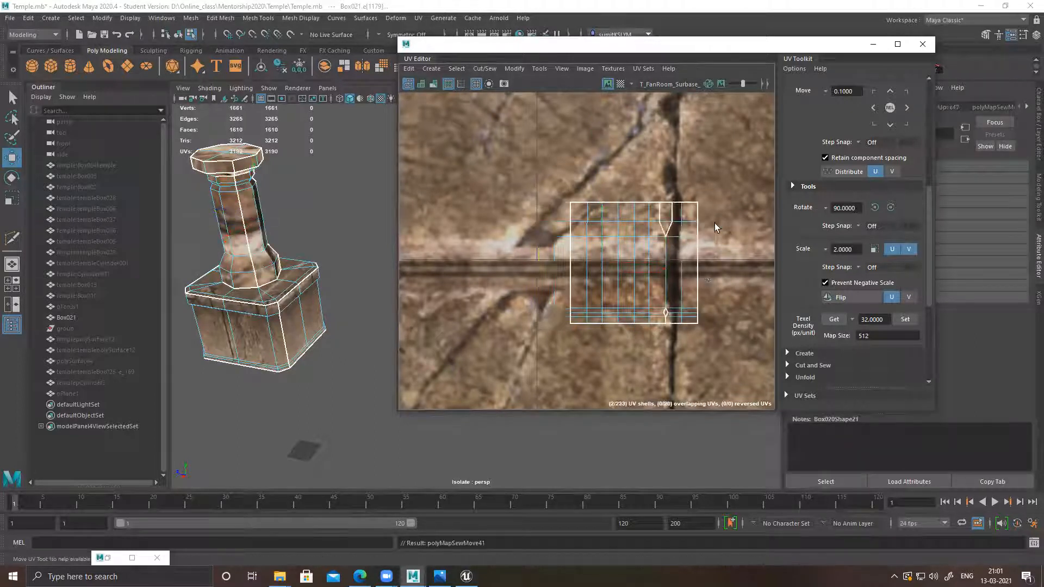
pyautogui.click(715, 223)
pyautogui.keyDown('alt'); pyautogui.moveTo(714, 223); pyautogui.dragTo(669, 209, button='middle'); pyautogui.keyUp('alt')
pyautogui.scroll(3, 644, 220)
pyautogui.moveTo(633, 213); pyautogui.dragTo(634, 215)
pyautogui.keyDown('shift'); pyautogui.moveTo(633, 263); pyautogui.dragTo(623, 217, button='right'); pyautogui.keyUp('shift')
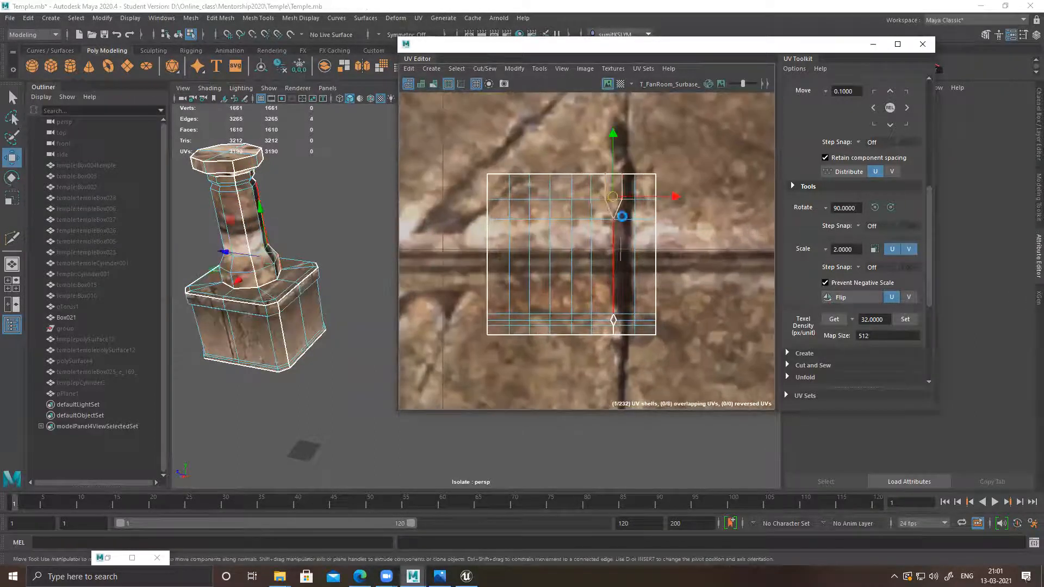
pyautogui.moveTo(603, 309); pyautogui.dragTo(629, 330)
pyautogui.keyDown('shift'); pyautogui.moveTo(629, 329); pyautogui.dragTo(619, 264, button='right'); pyautogui.keyUp('shift')
pyautogui.click(706, 309)
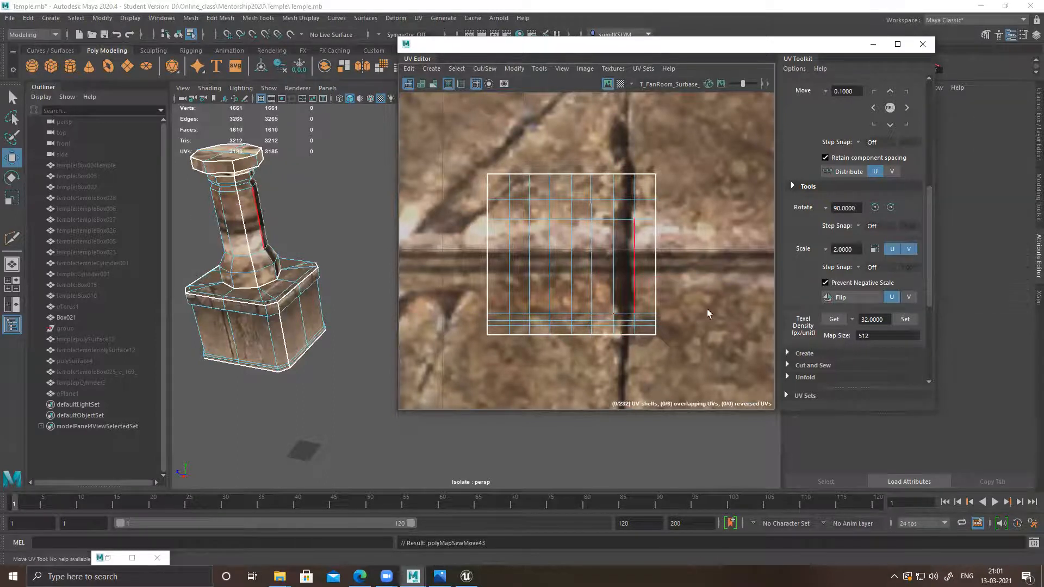
# Step: Try to sew the edge ring beneath the pillar's cap onto the shaft's UV shell, first as a whole loop, then by one edge
pyautogui.scroll(-4, 708, 309)
pyautogui.keyDown('alt'); pyautogui.moveTo(733, 297); pyautogui.dragTo(639, 295, button='middle'); pyautogui.keyUp('alt')
pyautogui.scroll(-2, 633, 294)
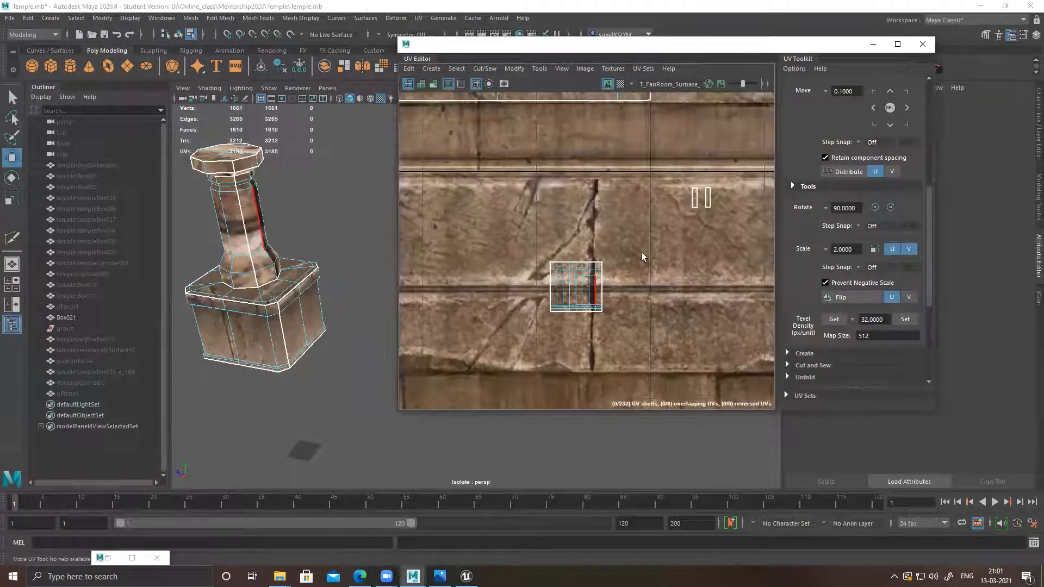
pyautogui.keyDown('alt'); pyautogui.moveTo(253, 264); pyautogui.dragTo(297, 237); pyautogui.keyUp('alt')
pyautogui.keyDown('alt'); pyautogui.moveTo(270, 266); pyautogui.dragTo(316, 214, button='middle'); pyautogui.keyUp('alt')
pyautogui.keyDown('alt'); pyautogui.moveTo(316, 214); pyautogui.dragTo(416, 268, button='right'); pyautogui.keyUp('alt')
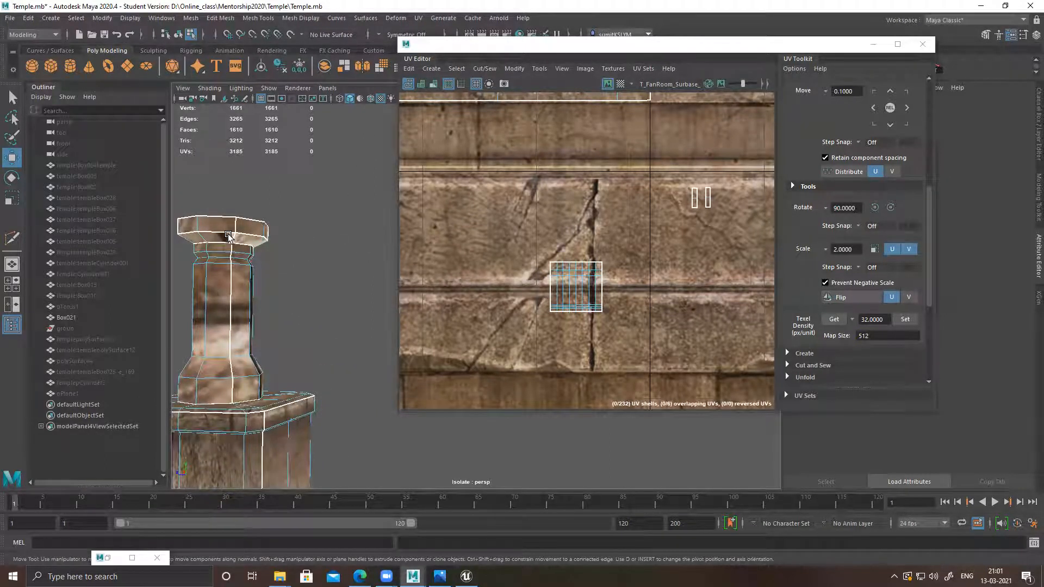
pyautogui.keyDown('alt'); pyautogui.moveTo(246, 265); pyautogui.dragTo(254, 221, button='middle'); pyautogui.keyUp('alt')
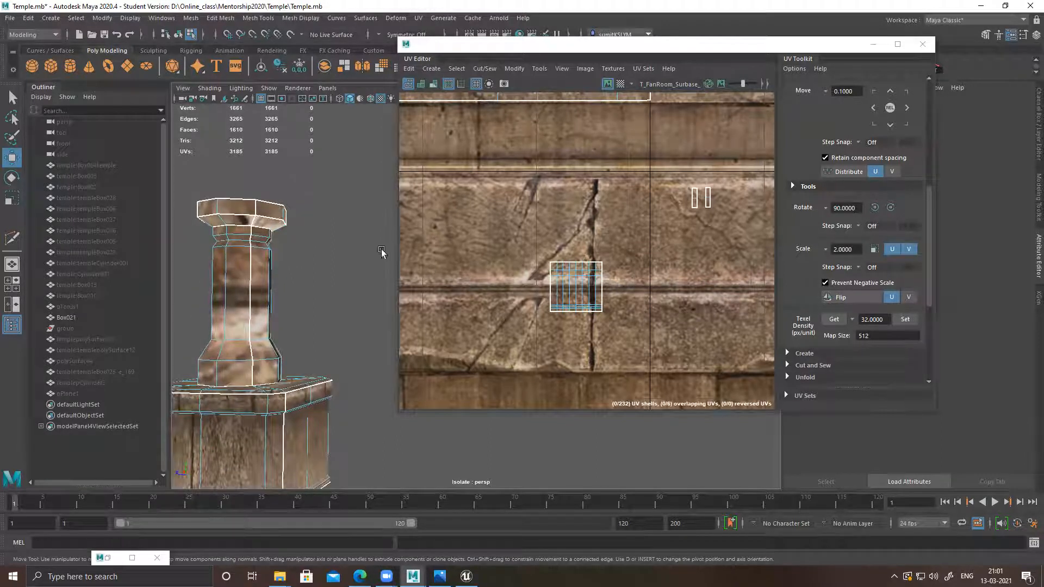
pyautogui.doubleClick(239, 225)
pyautogui.keyDown('shift'); pyautogui.moveTo(652, 275); pyautogui.dragTo(634, 283, button='right'); pyautogui.keyUp('shift')
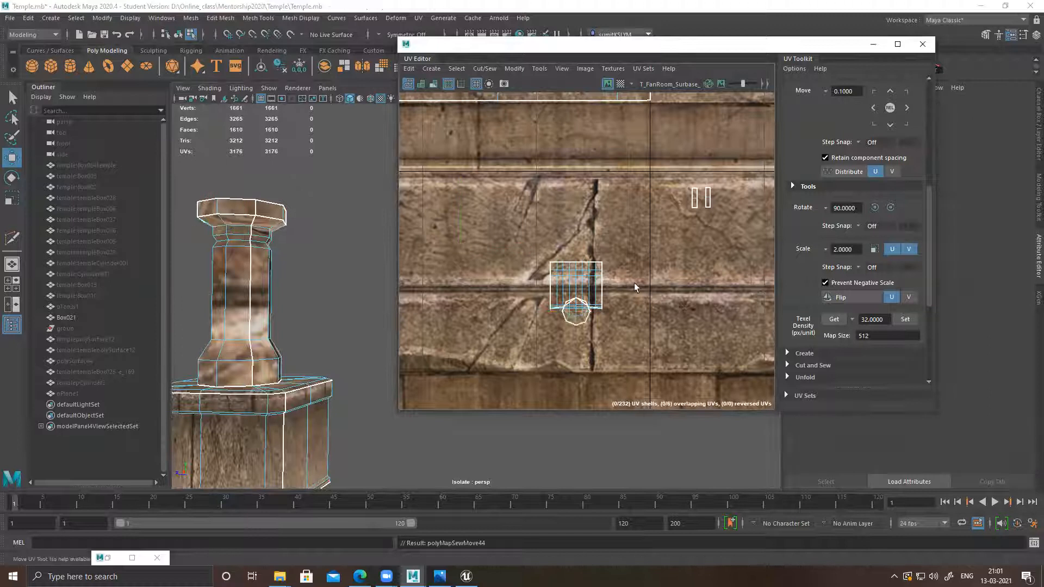
pyautogui.hotkey('ctrl', 'z')
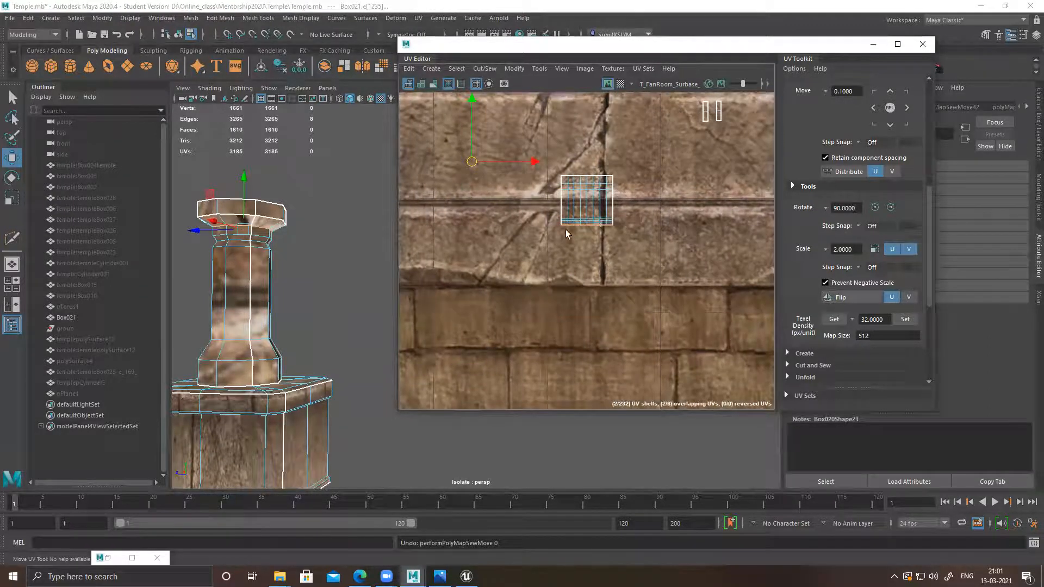
pyautogui.keyDown('alt'); pyautogui.moveTo(566, 231); pyautogui.dragTo(675, 283, button='right'); pyautogui.keyUp('alt')
pyautogui.keyDown('alt'); pyautogui.moveTo(676, 283); pyautogui.dragTo(596, 248, button='middle'); pyautogui.keyUp('alt')
pyautogui.click(535, 223)
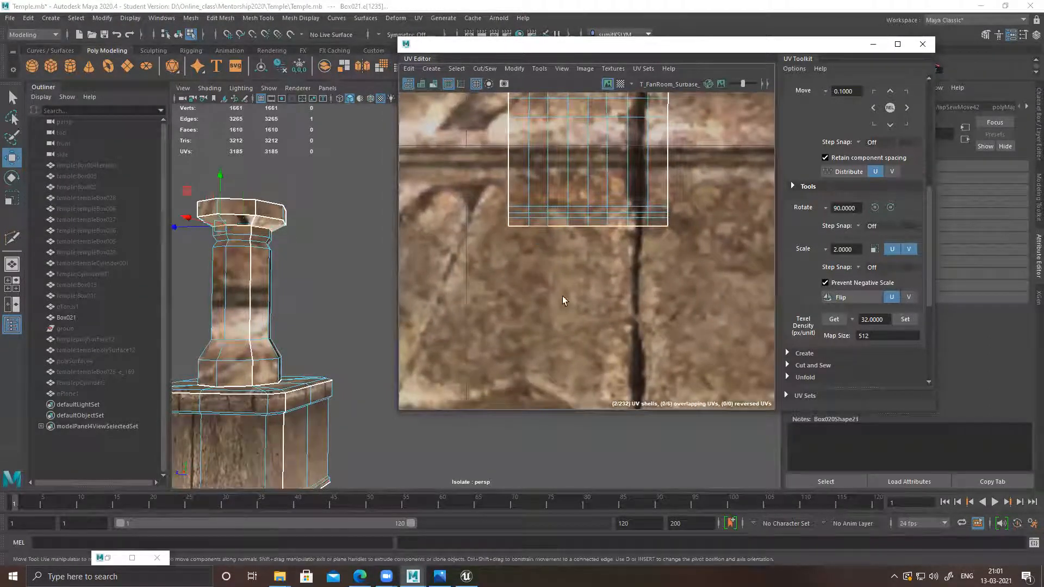
pyautogui.keyDown('shift'); pyautogui.moveTo(563, 296); pyautogui.dragTo(574, 263, button='right'); pyautogui.keyUp('shift')
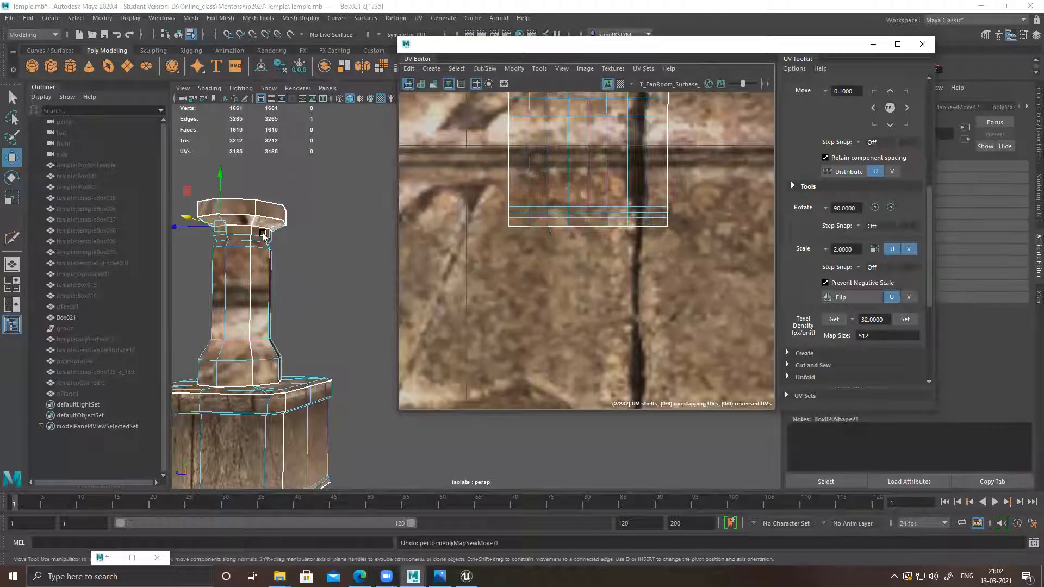
# Step: Select all edges of the small octagonal ring shell from beneath the cap and cut it into separate UV pieces
pyautogui.keyDown('alt'); pyautogui.moveTo(637, 279); pyautogui.dragTo(478, 227, button='right'); pyautogui.keyUp('alt')
pyautogui.scroll(5, 477, 227)
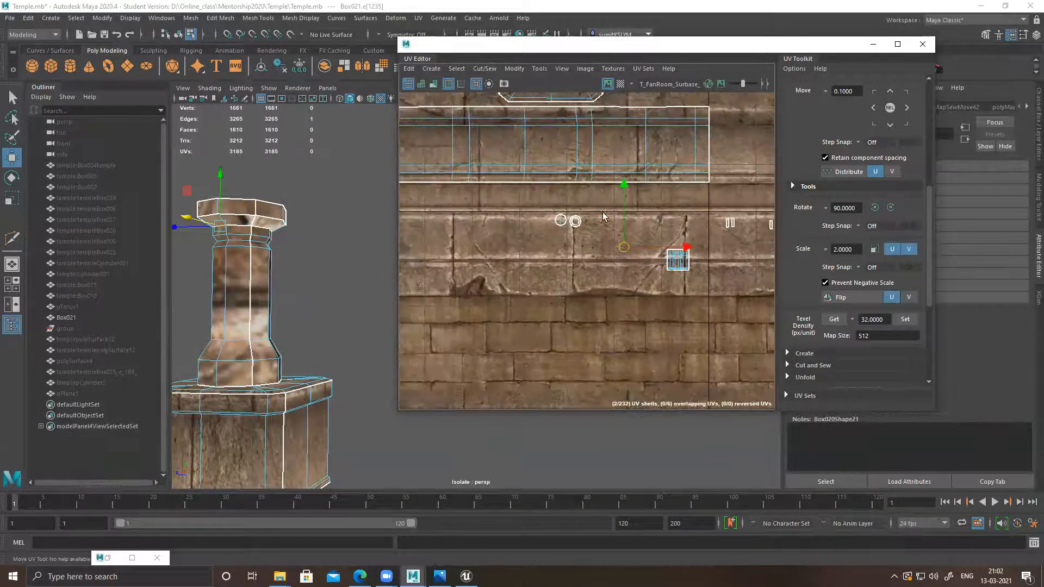
pyautogui.moveTo(622, 257); pyautogui.dragTo(708, 338)
pyautogui.keyDown('shift'); pyautogui.rightClick(699, 263); pyautogui.keyUp('shift')
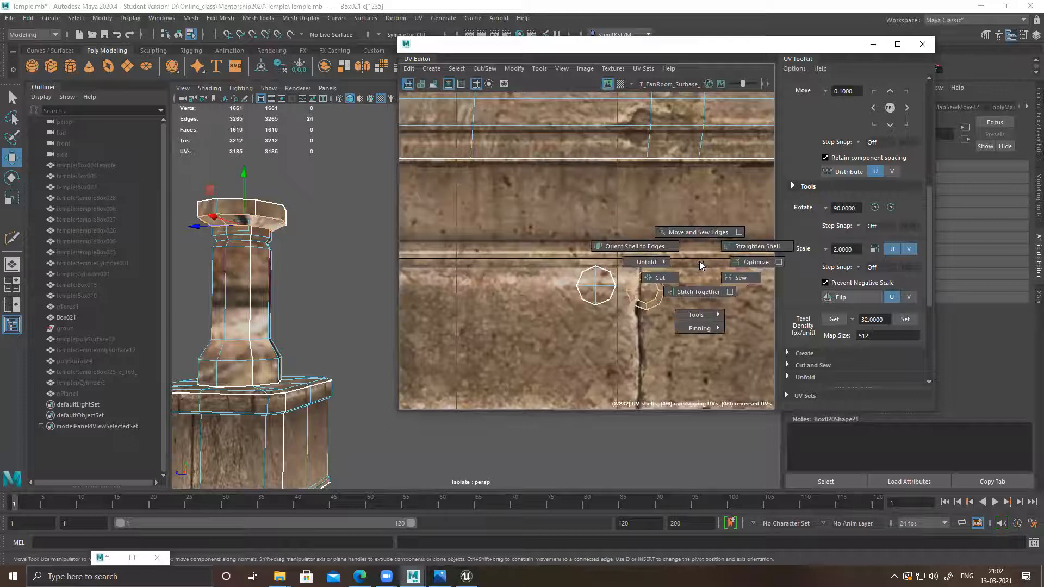
pyautogui.moveTo(672, 263)
pyautogui.keyDown('shift'); pyautogui.mouseDown(button='right')
pyautogui.moveTo(654, 280)
pyautogui.moveTo(660, 260)
pyautogui.moveTo(674, 279)
pyautogui.mouseUp(button='right'); pyautogui.keyUp('shift')
pyautogui.keyDown('shift'); pyautogui.rightClick(713, 263); pyautogui.keyUp('shift')
pyautogui.keyDown('alt'); pyautogui.moveTo(596, 353); pyautogui.dragTo(375, 233, button='middle'); pyautogui.keyUp('alt')
pyautogui.keyDown('alt'); pyautogui.moveTo(558, 256); pyautogui.dragTo(276, 132, button='middle'); pyautogui.keyUp('alt')
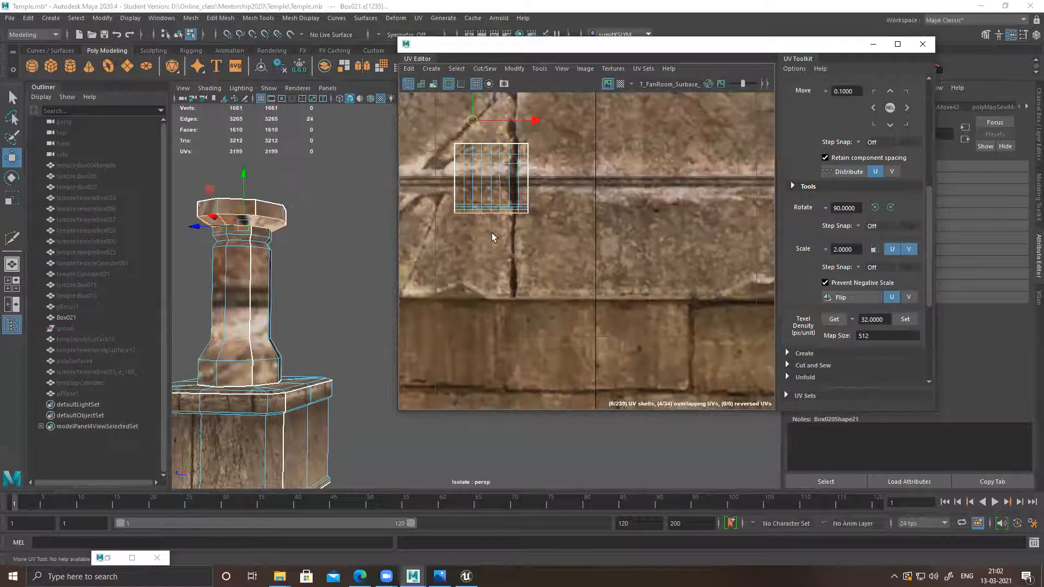
# Step: Move and sew the cut ring pieces onto the lower border edges of the shaft's UV shell
pyautogui.moveTo(523, 222); pyautogui.dragTo(460, 212)
pyautogui.keyDown('shift'); pyautogui.moveTo(508, 255); pyautogui.dragTo(510, 258, button='right'); pyautogui.keyUp('shift')
pyautogui.keyDown('alt'); pyautogui.moveTo(473, 222); pyautogui.dragTo(509, 277, button='middle'); pyautogui.keyUp('alt')
pyautogui.scroll(7, 543, 227)
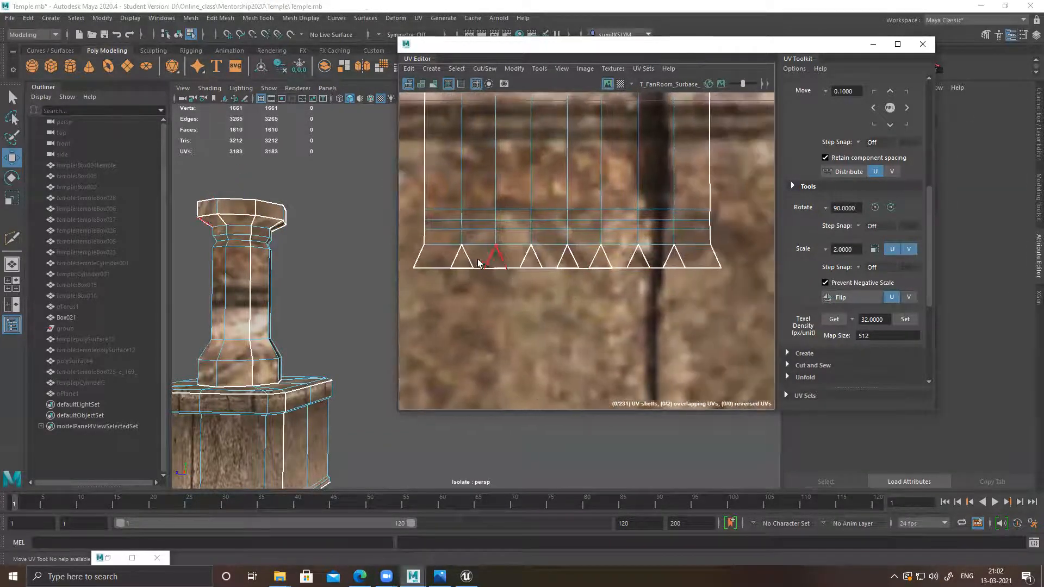
# Step: Sew the triangular gaps between the attached ring pieces along the shaft shell's lower border
pyautogui.click(469, 259)
pyautogui.hotkey('shift', 's')
pyautogui.moveTo(482, 253); pyautogui.dragTo(676, 260)
pyautogui.hotkey('shift', 's')
pyautogui.scroll(-5, 583, 296)
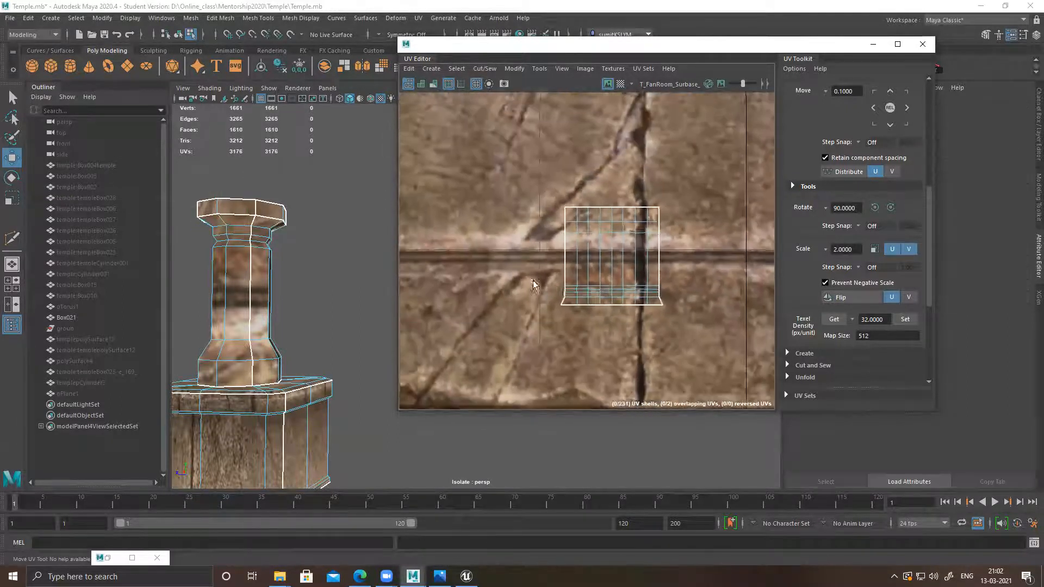
# Step: Select the whole shaft UV shell and rotate it counterclockwise in 90° increments until its cap end points up
pyautogui.scroll(-4, 549, 286)
pyautogui.keyDown('alt'); pyautogui.moveTo(558, 287); pyautogui.dragTo(594, 301, button='middle'); pyautogui.keyUp('alt')
pyautogui.moveTo(547, 243); pyautogui.dragTo(582, 235, button='right')
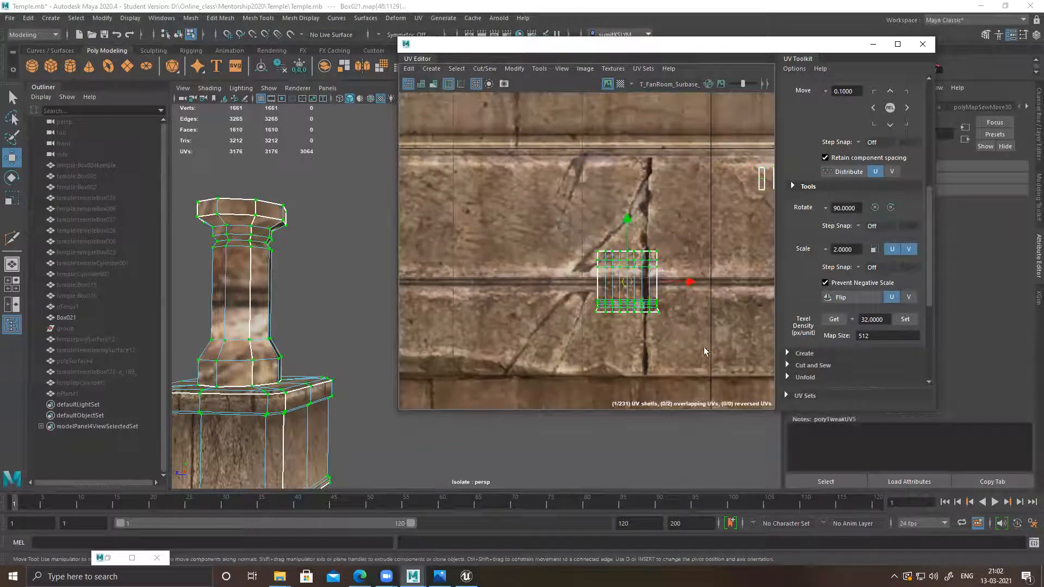
pyautogui.scroll(-4, 705, 352)
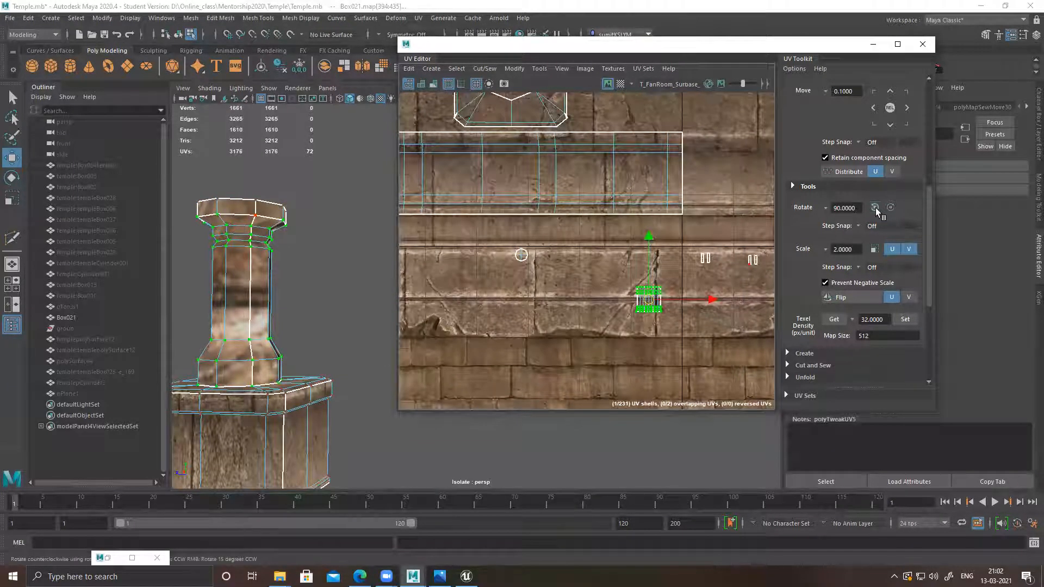
pyautogui.click(875, 208)
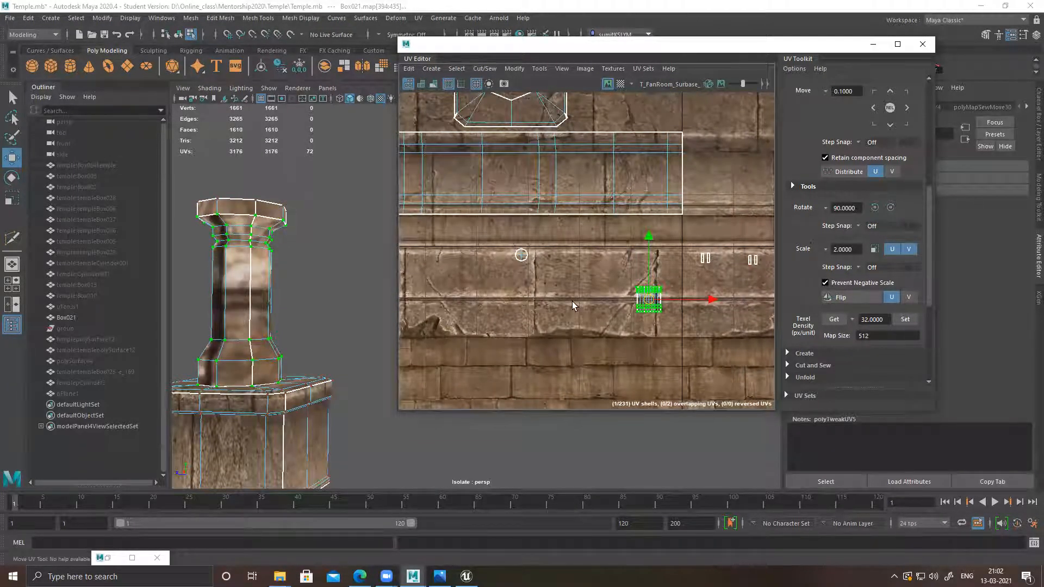
# Step: Move the shaft UV shell onto the dark stone band below the brick rows, against the left edge of the texture tile
pyautogui.scroll(-3, 706, 283)
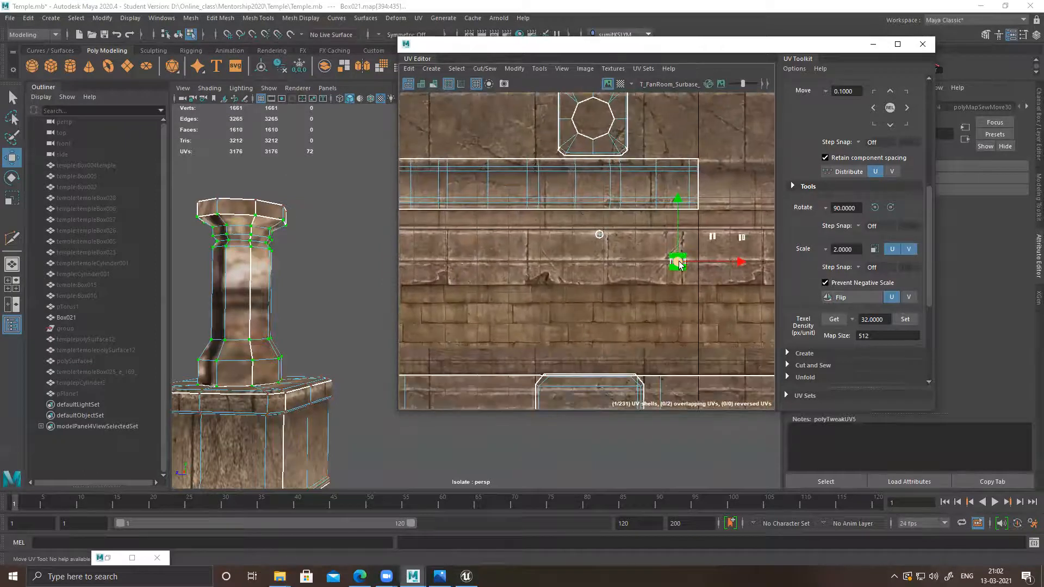
pyautogui.scroll(-3, 579, 158)
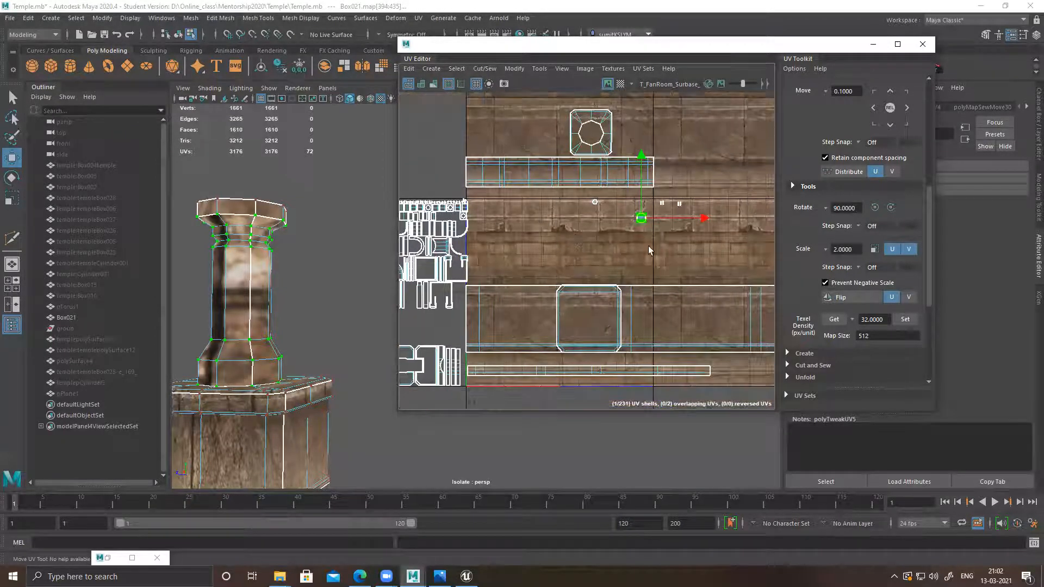
pyautogui.scroll(1, 669, 239)
pyautogui.scroll(-2, 632, 266)
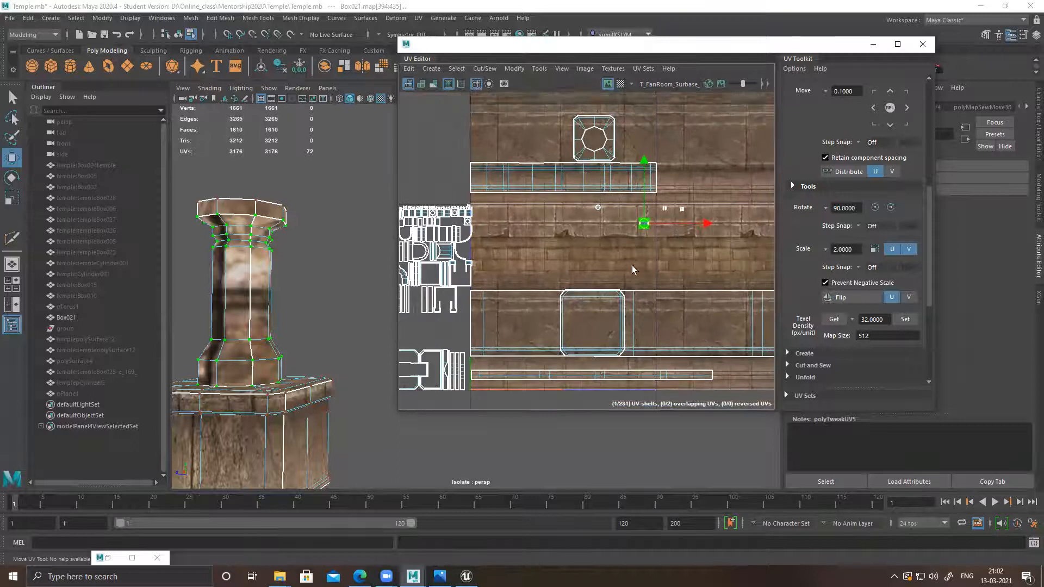
pyautogui.keyDown('alt'); pyautogui.moveTo(645, 246); pyautogui.dragTo(622, 288, button='middle'); pyautogui.keyUp('alt')
pyautogui.moveTo(622, 286); pyautogui.dragTo(462, 351)
pyautogui.keyDown('alt'); pyautogui.moveTo(462, 351); pyautogui.dragTo(537, 281, button='middle'); pyautogui.keyUp('alt')
pyautogui.keyDown('alt'); pyautogui.moveTo(538, 277); pyautogui.dragTo(612, 348, button='right'); pyautogui.keyUp('alt')
pyautogui.keyDown('alt'); pyautogui.moveTo(612, 348); pyautogui.dragTo(602, 331, button='middle'); pyautogui.keyUp('alt')
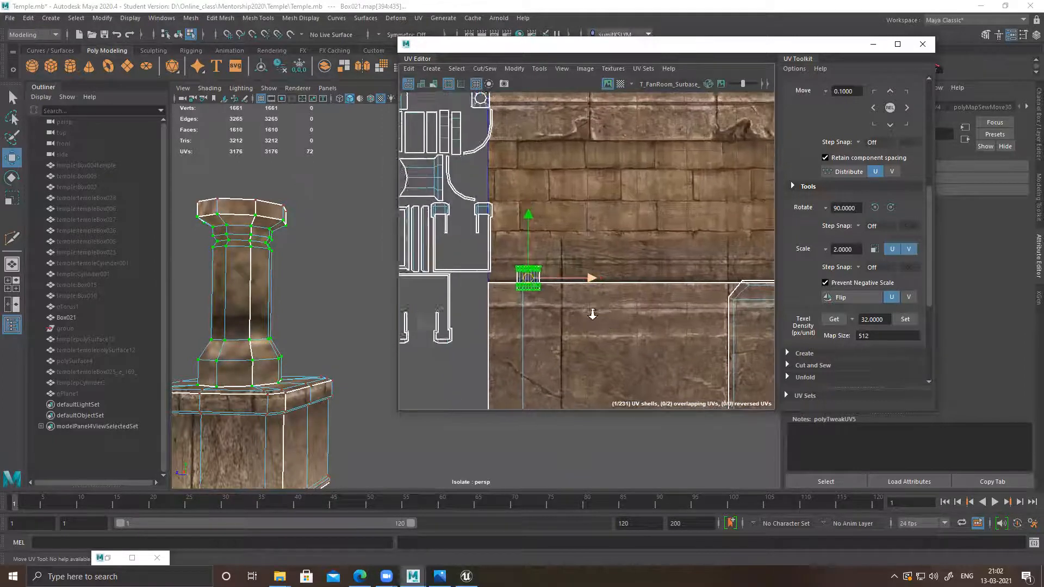
pyautogui.scroll(2, 550, 279)
pyautogui.keyDown('alt'); pyautogui.moveTo(565, 298); pyautogui.dragTo(563, 321, button='middle'); pyautogui.keyUp('alt')
pyautogui.moveTo(528, 312); pyautogui.dragTo(489, 292)
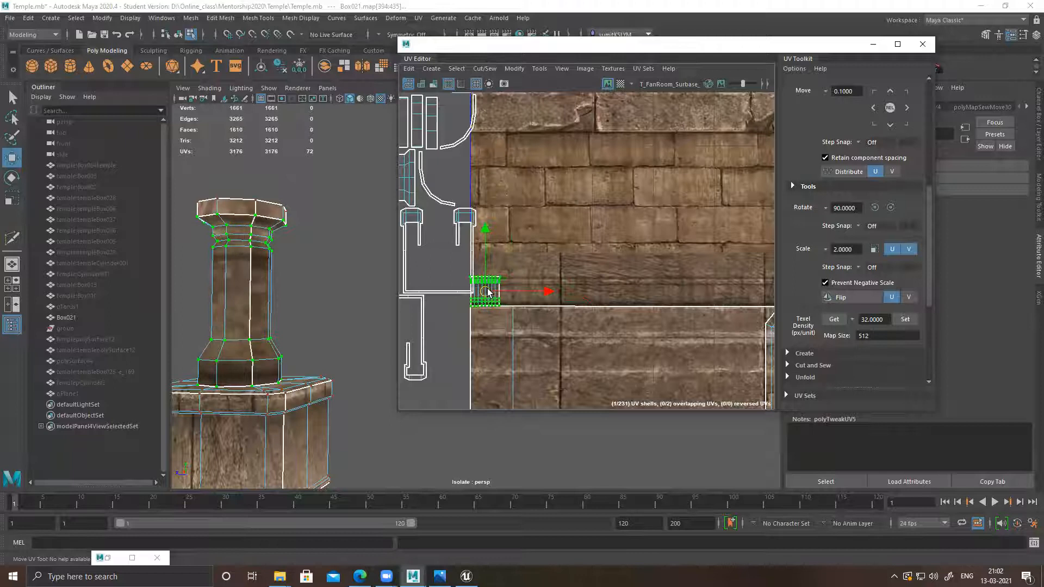
# Step: Snap the pivot of the selected shaft UV shell to its lower-left corner at the texture tile's edge
pyautogui.keyDown('alt'); pyautogui.moveTo(472, 304); pyautogui.dragTo(687, 384, button='right'); pyautogui.keyUp('alt')
pyautogui.moveTo(593, 333)
pyautogui.keyDown('alt'); pyautogui.mouseDown(button='middle')
pyautogui.moveTo(585, 329)
pyautogui.moveTo(594, 337)
pyautogui.mouseUp(button='middle'); pyautogui.keyUp('alt')
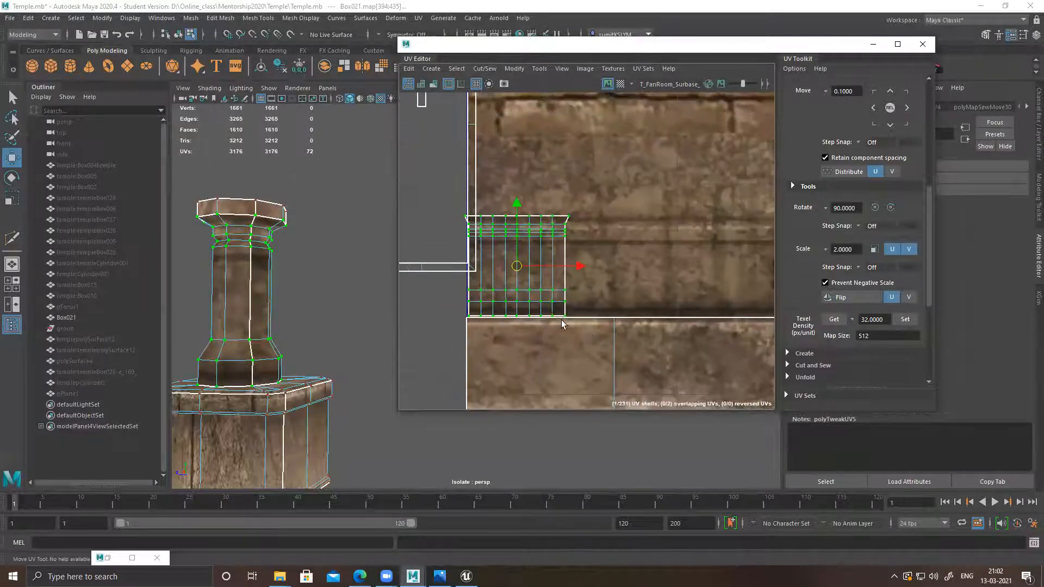
pyautogui.press('d')
pyautogui.press('v')
pyautogui.moveTo(517, 266); pyautogui.dragTo(468, 318)
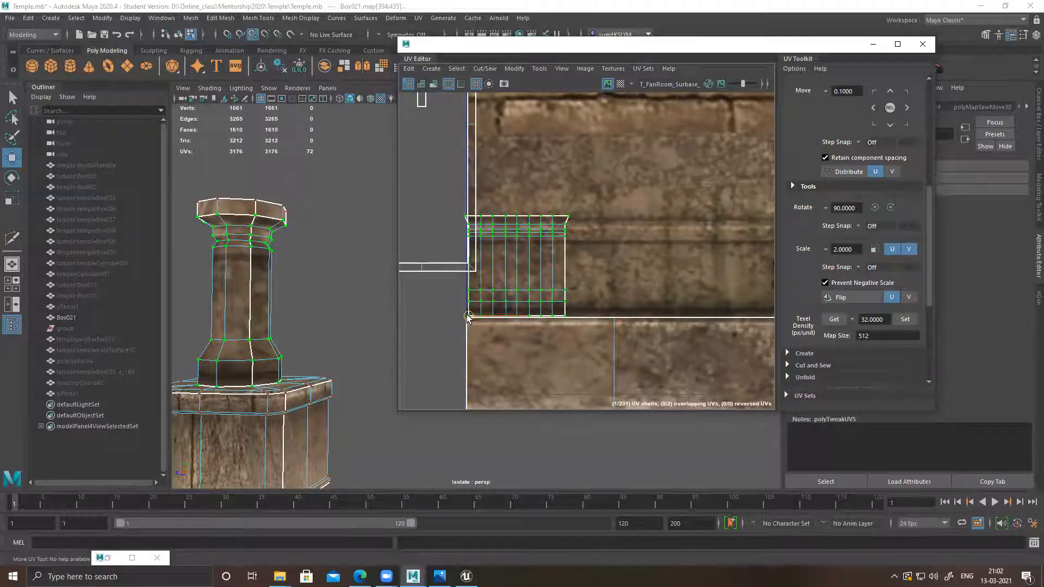
# Step: Scale the shaft UV shell up uniformly from its lower-left corner until it spans the brick rows above the dark band
pyautogui.press('r')
pyautogui.moveTo(475, 310); pyautogui.dragTo(627, 212)
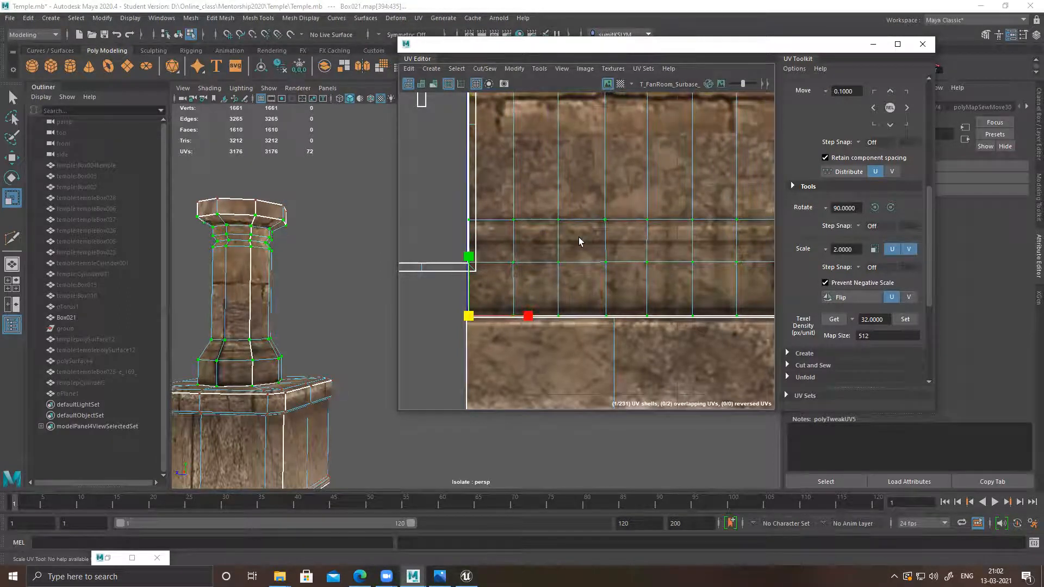
pyautogui.scroll(-5, 580, 245)
pyautogui.scroll(2, 558, 272)
pyautogui.moveTo(530, 339); pyautogui.dragTo(566, 311)
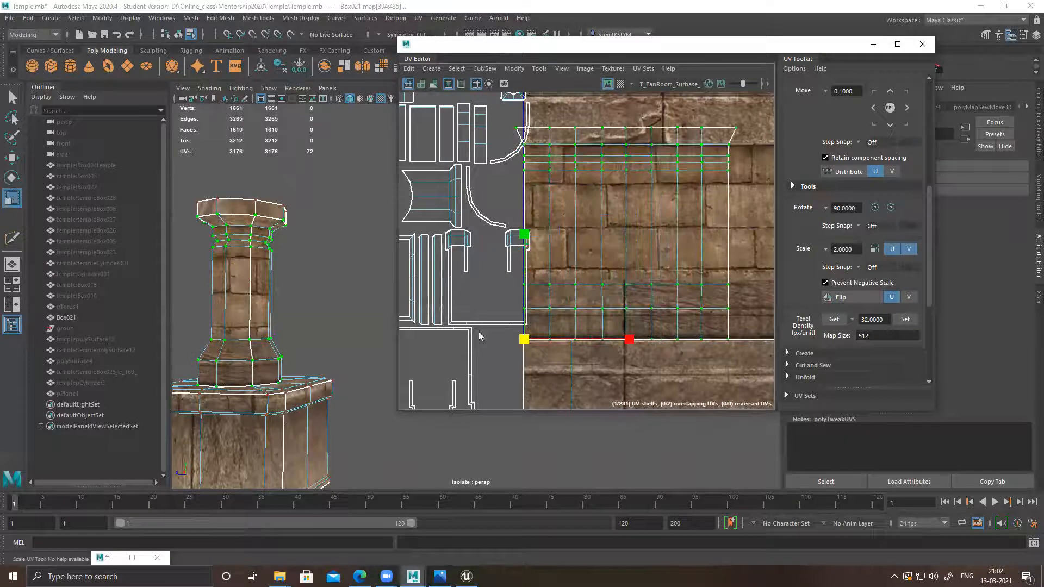
pyautogui.scroll(-2, 723, 245)
pyautogui.keyDown('alt'); pyautogui.moveTo(622, 233); pyautogui.dragTo(620, 235, button='right'); pyautogui.keyUp('alt')
pyautogui.keyDown('alt'); pyautogui.moveTo(632, 264); pyautogui.dragTo(529, 259, button='middle'); pyautogui.keyUp('alt')
pyautogui.keyDown('alt'); pyautogui.moveTo(283, 408); pyautogui.dragTo(263, 393); pyautogui.keyUp('alt')
pyautogui.keyDown('alt'); pyautogui.moveTo(307, 334); pyautogui.dragTo(291, 374, button='middle'); pyautogui.keyUp('alt')
# Step: Return to object mode with nothing selected, close the UV Editor and turn off isolation to show the whole temple
pyautogui.moveTo(333, 208); pyautogui.dragTo(384, 192, button='right')
pyautogui.click(254, 201)
pyautogui.keyDown('alt'); pyautogui.moveTo(254, 201); pyautogui.dragTo(338, 307); pyautogui.keyUp('alt')
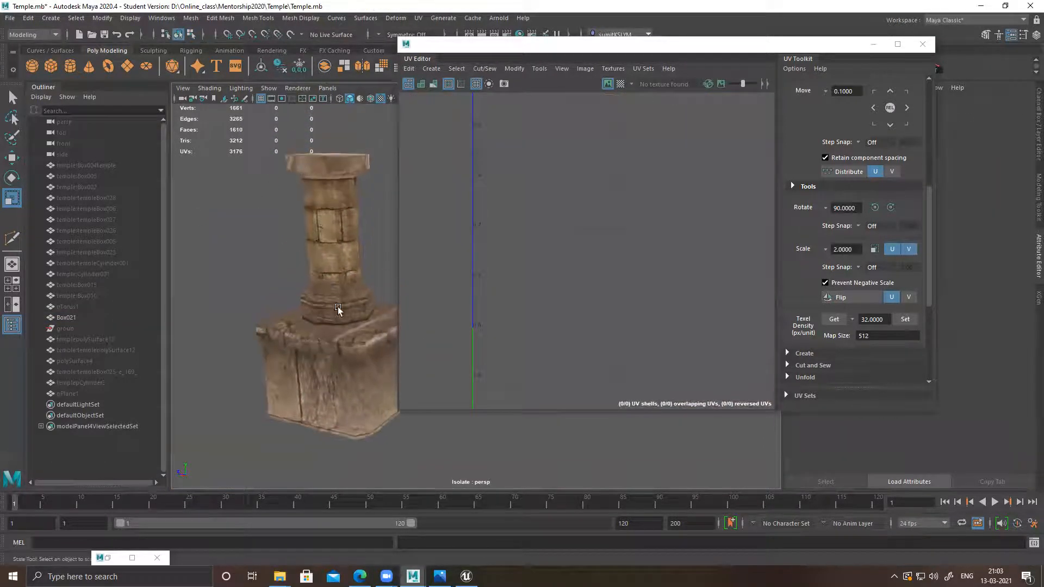
pyautogui.click(923, 44)
pyautogui.keyDown('alt'); pyautogui.moveTo(548, 315); pyautogui.dragTo(400, 278, button='right'); pyautogui.keyUp('alt')
pyautogui.keyDown('alt'); pyautogui.moveTo(401, 277); pyautogui.dragTo(475, 280, button='middle'); pyautogui.keyUp('alt')
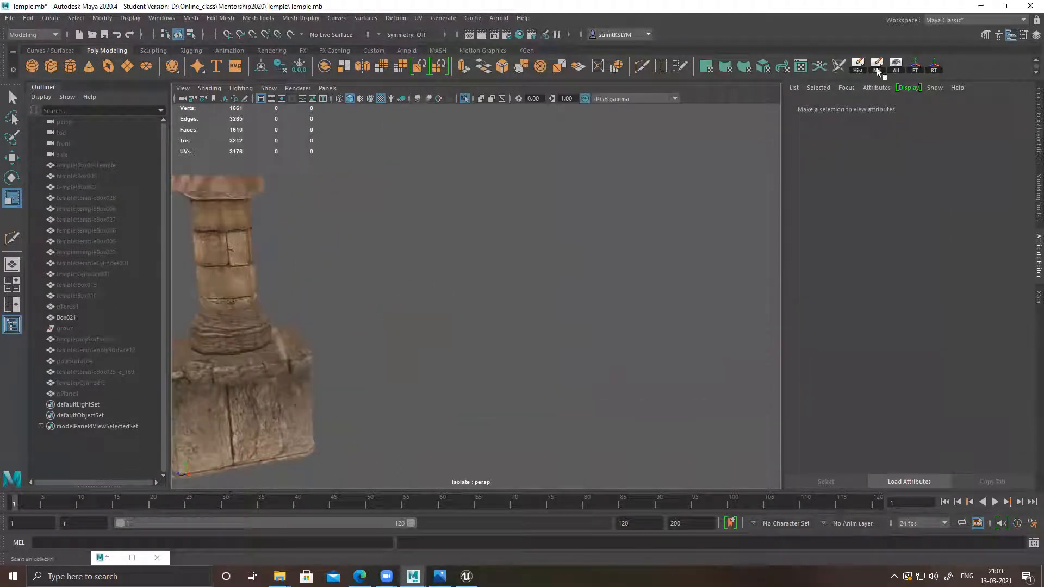
pyautogui.click(465, 98)
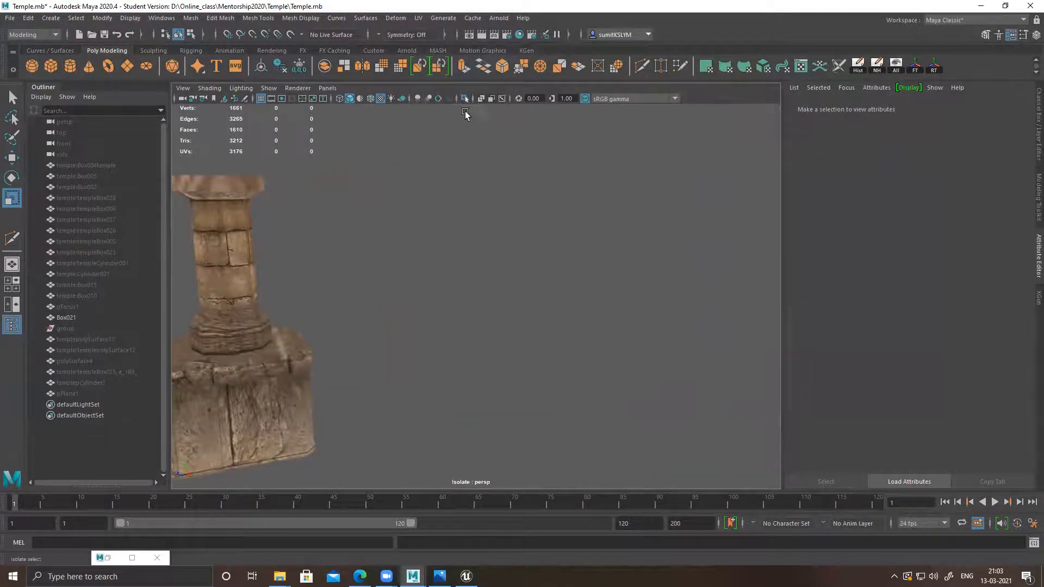
# Step: Examine the retextured pillar and its base in the context of the whole temple from several sides
pyautogui.keyDown('alt'); pyautogui.moveTo(431, 233); pyautogui.dragTo(583, 290); pyautogui.keyUp('alt')
pyautogui.scroll(3, 508, 361)
pyautogui.keyDown('alt'); pyautogui.moveTo(496, 326); pyautogui.dragTo(446, 327); pyautogui.keyUp('alt')
pyautogui.scroll(3, 456, 335)
pyautogui.keyDown('alt'); pyautogui.moveTo(458, 304); pyautogui.dragTo(456, 321, button='middle'); pyautogui.keyUp('alt')
pyautogui.keyDown('alt'); pyautogui.moveTo(455, 321); pyautogui.dragTo(472, 222); pyautogui.keyUp('alt')
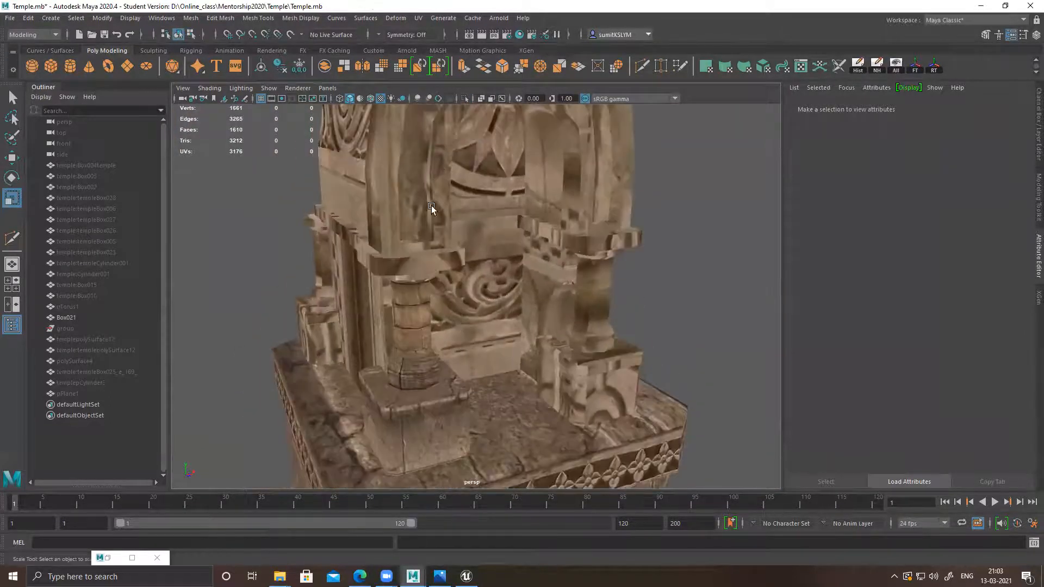
pyautogui.scroll(-2, 441, 255)
pyautogui.moveTo(440, 254)
pyautogui.keyDown('alt'); pyautogui.mouseDown()
pyautogui.moveTo(479, 271)
pyautogui.moveTo(549, 264)
pyautogui.moveTo(429, 260)
pyautogui.mouseUp(); pyautogui.keyUp('alt')
pyautogui.moveTo(490, 302)
pyautogui.keyDown('alt'); pyautogui.mouseDown(button='middle')
pyautogui.moveTo(499, 244)
pyautogui.moveTo(511, 250)
pyautogui.moveTo(490, 297)
pyautogui.mouseUp(button='middle'); pyautogui.keyUp('alt')
pyautogui.scroll(2, 499, 246)
pyautogui.keyDown('alt'); pyautogui.moveTo(422, 224); pyautogui.dragTo(456, 232); pyautogui.keyUp('alt')
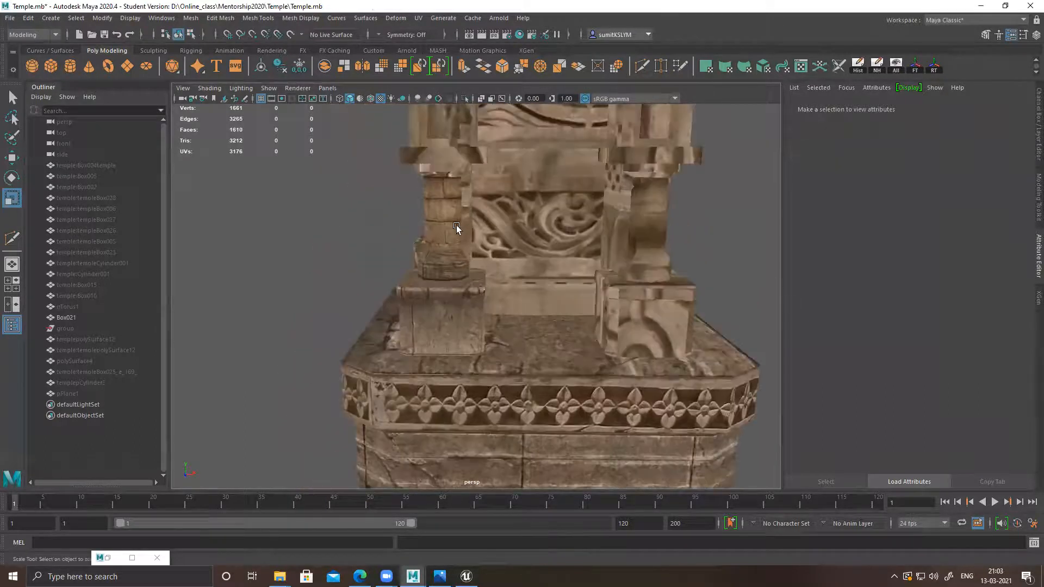
pyautogui.keyDown('alt'); pyautogui.moveTo(456, 280); pyautogui.dragTo(522, 294); pyautogui.keyUp('alt')
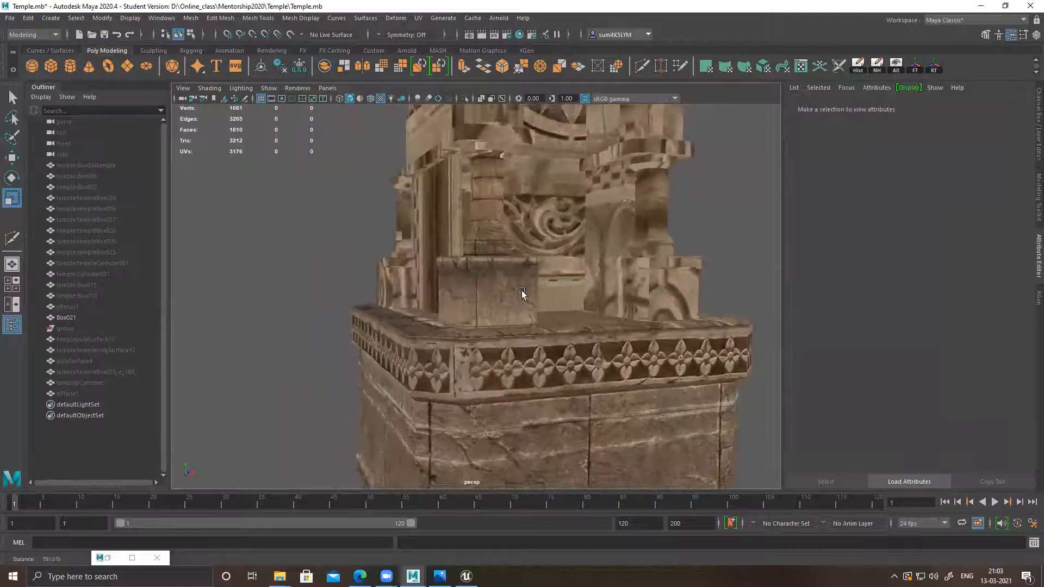
pyautogui.scroll(-3, 510, 289)
pyautogui.keyDown('alt'); pyautogui.moveTo(519, 307); pyautogui.dragTo(498, 265, button='middle'); pyautogui.keyUp('alt')
pyautogui.scroll(2, 499, 265)
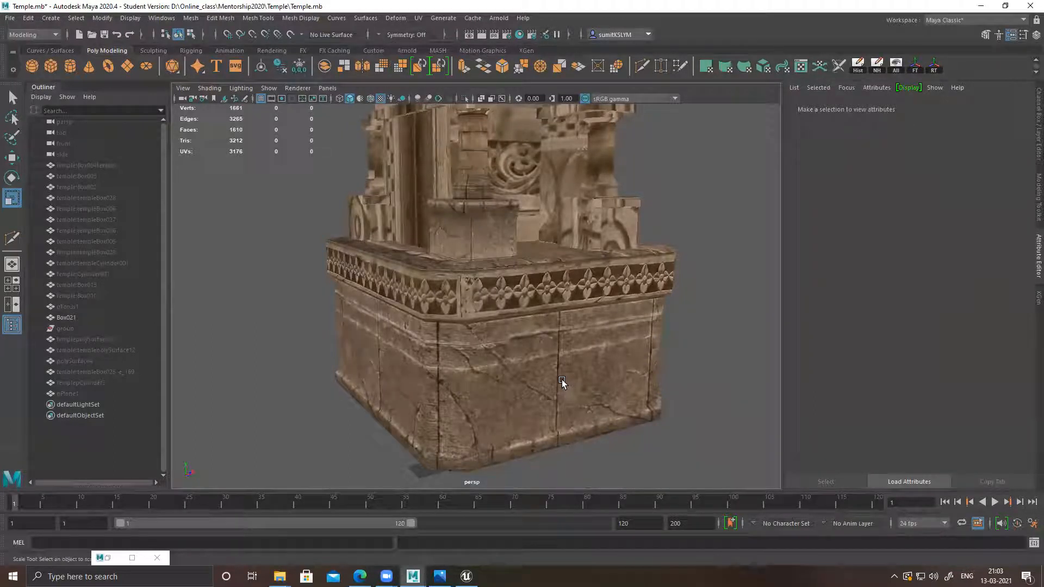
pyautogui.keyDown('alt'); pyautogui.moveTo(559, 268); pyautogui.dragTo(554, 338, button='middle'); pyautogui.keyUp('alt')
pyautogui.keyDown('alt'); pyautogui.moveTo(554, 338); pyautogui.dragTo(458, 329); pyautogui.keyUp('alt')
pyautogui.scroll(4, 459, 329)
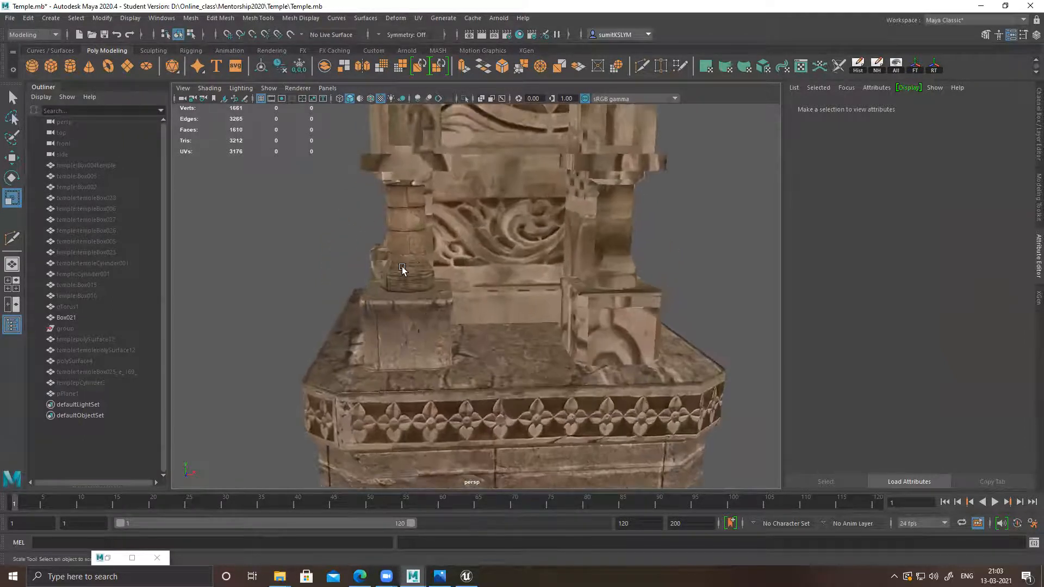
pyautogui.keyDown('alt'); pyautogui.moveTo(414, 272); pyautogui.dragTo(423, 331, button='middle'); pyautogui.keyUp('alt')
pyautogui.keyDown('alt'); pyautogui.moveTo(419, 343); pyautogui.dragTo(573, 333); pyautogui.keyUp('alt')
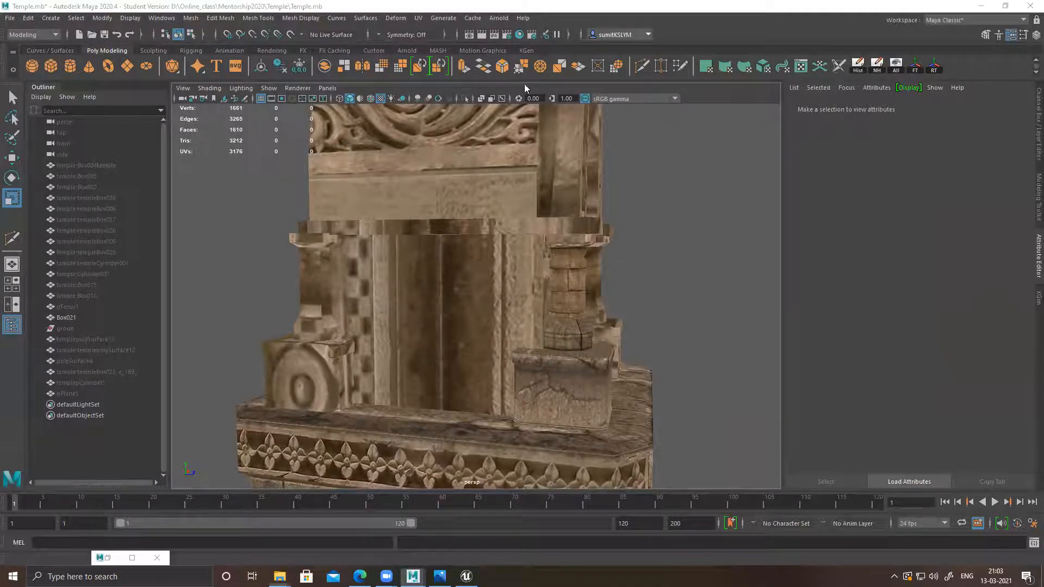
# Step: Open the T_FanRoom_WallStair_D texture from the ENVII folder in Photoshop and check its image size
pyautogui.hotkey('alt', 'Tab')
pyautogui.doubleClick(286, 397)
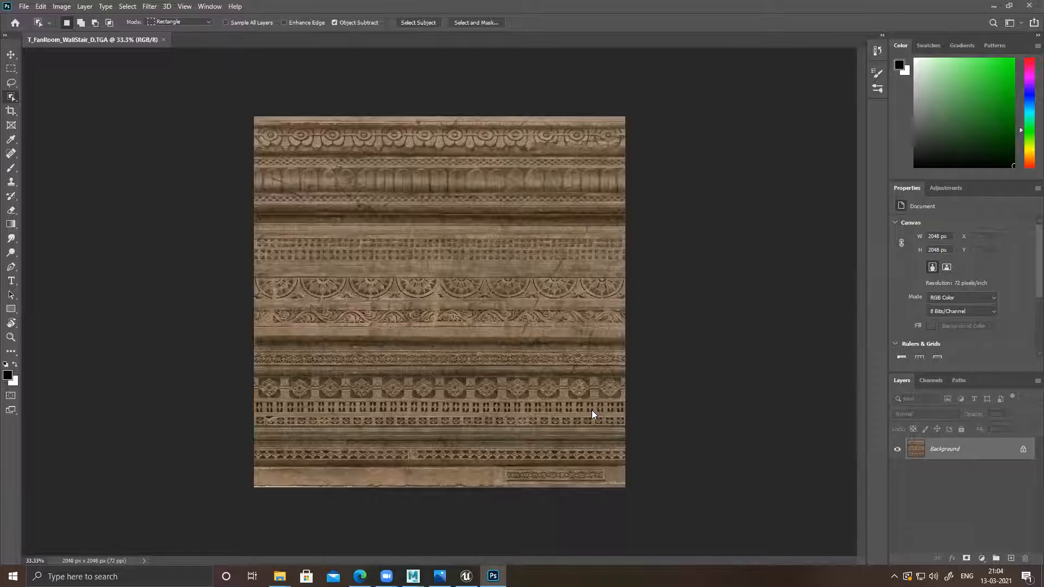
pyautogui.click(11, 55)
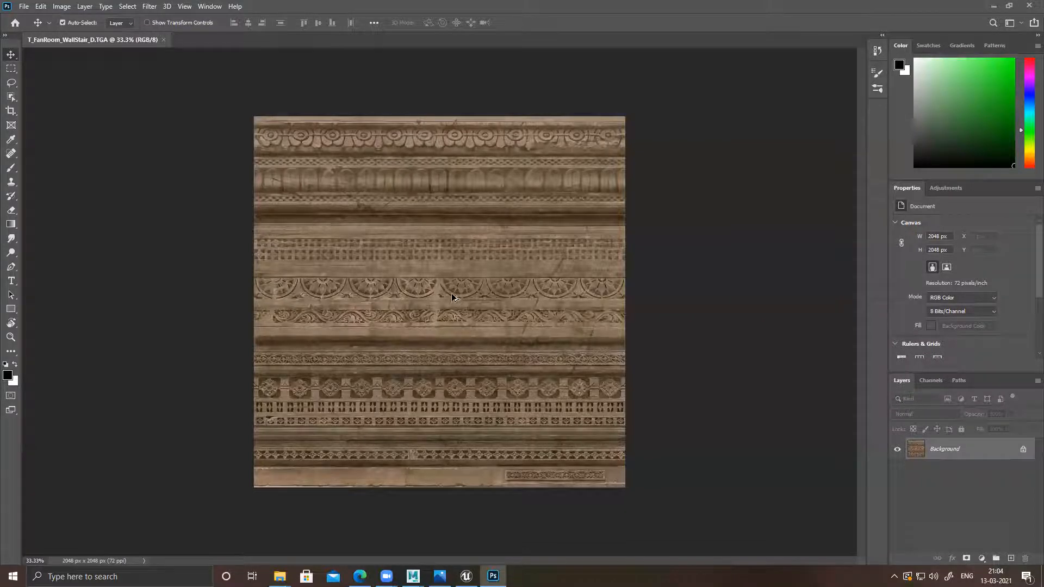
pyautogui.hotkey('ctrl', 'alt', 'i')
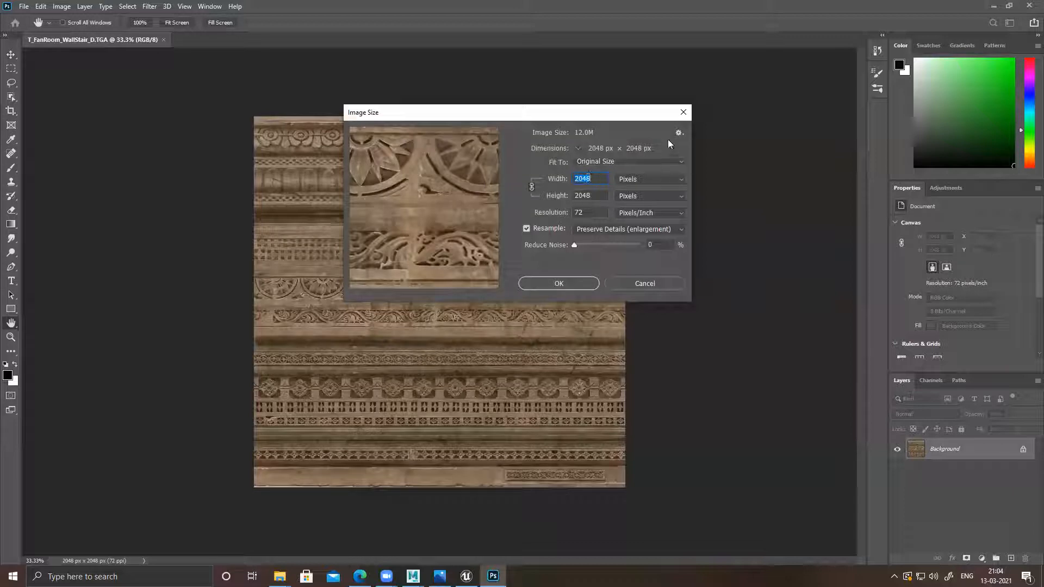
pyautogui.click(684, 113)
# Step: Examine the carved ornament bands of the WallStair texture up close, including the half-flower frieze
pyautogui.hotkey('ctrl', '+')
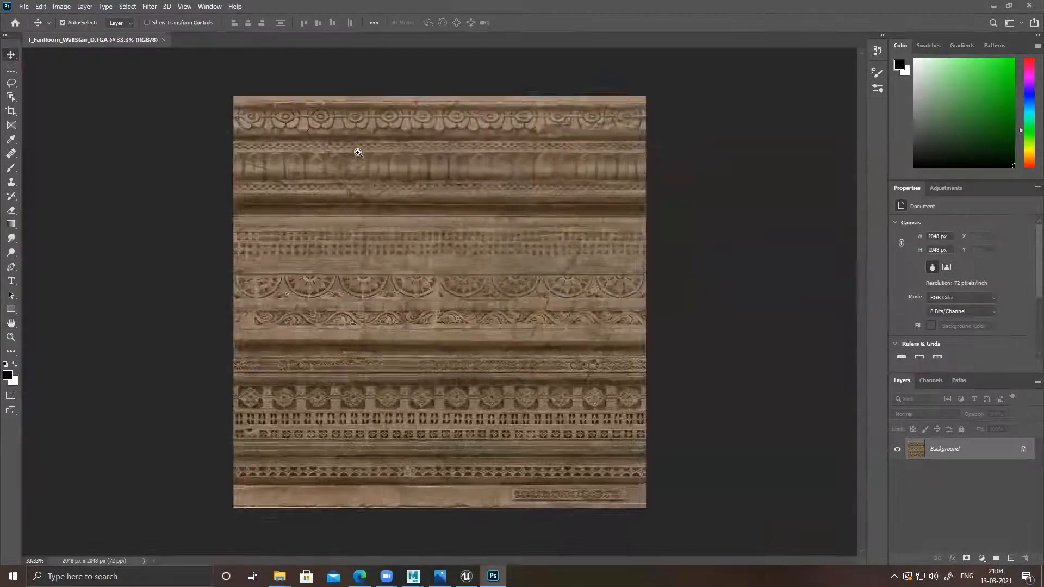
pyautogui.keyDown('ctrl'); pyautogui.click(358, 152); pyautogui.keyUp('ctrl')
pyautogui.keyDown('ctrl'); pyautogui.click(382, 239); pyautogui.keyUp('ctrl')
pyautogui.moveTo(708, 270); pyautogui.dragTo(435, 245)
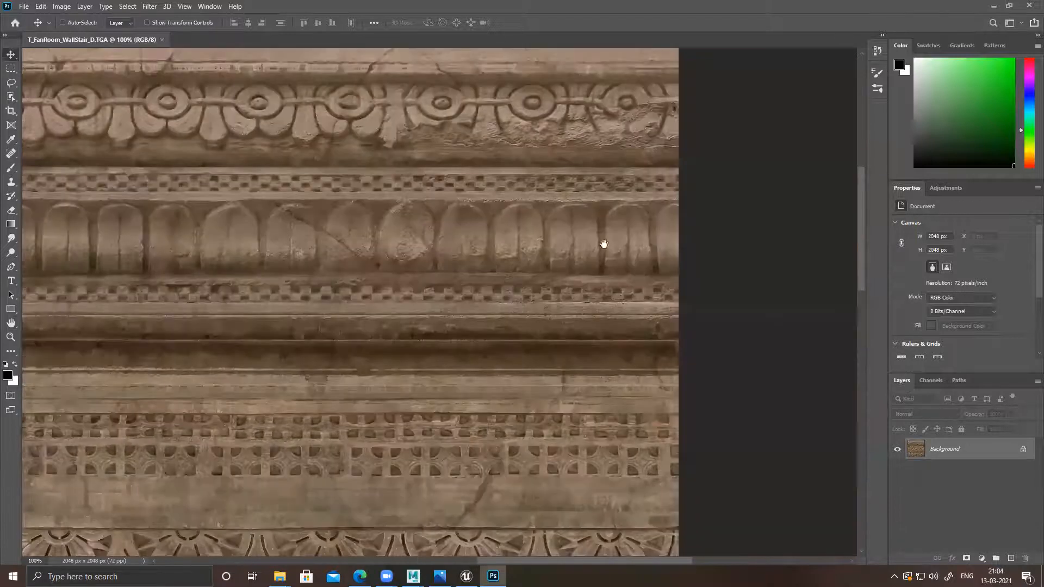
pyautogui.moveTo(359, 408); pyautogui.dragTo(538, 279)
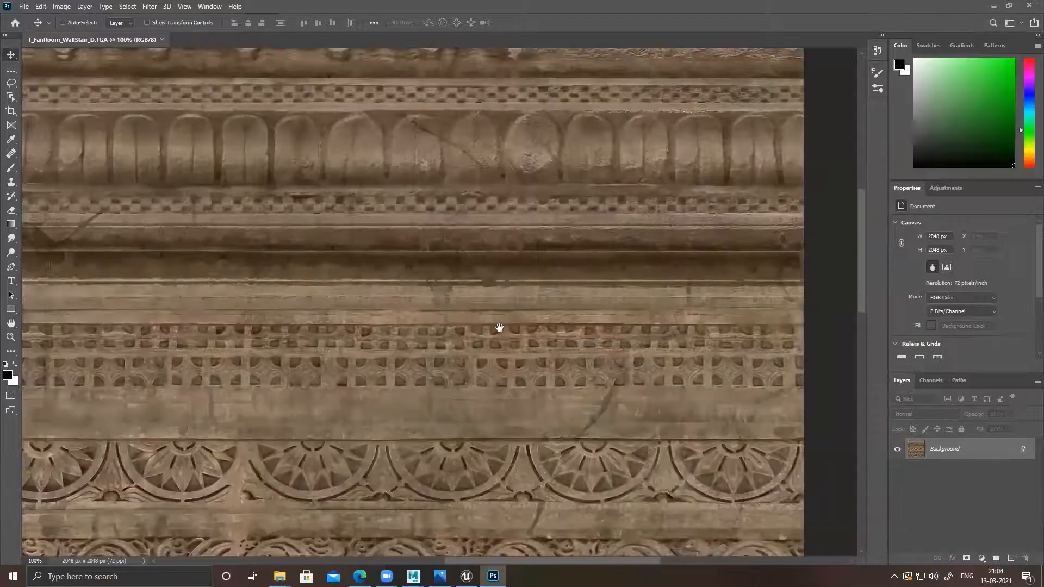
pyautogui.moveTo(490, 310); pyautogui.dragTo(571, 243)
pyautogui.moveTo(262, 390); pyautogui.dragTo(387, 245)
pyautogui.keyDown('ctrl'); pyautogui.click(419, 263); pyautogui.keyUp('ctrl')
pyautogui.keyDown('ctrl'); pyautogui.click(419, 264); pyautogui.keyUp('ctrl')
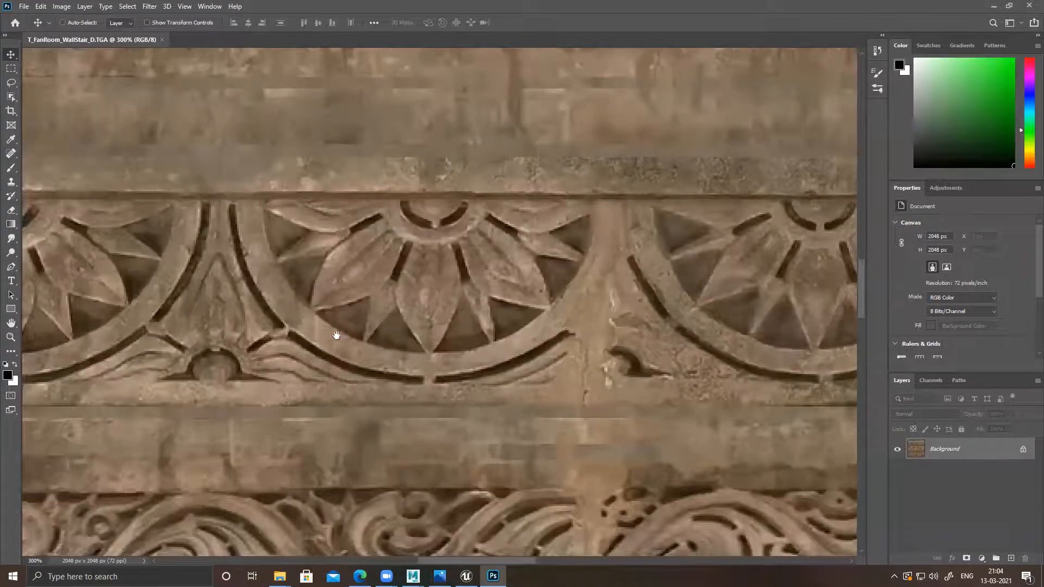
pyautogui.hotkey('ctrl', '-')
pyautogui.hotkey('ctrl', '-')
pyautogui.hotkey('ctrl', '-')
pyautogui.hotkey('ctrl', '-')
pyautogui.hotkey('ctrl', '-')
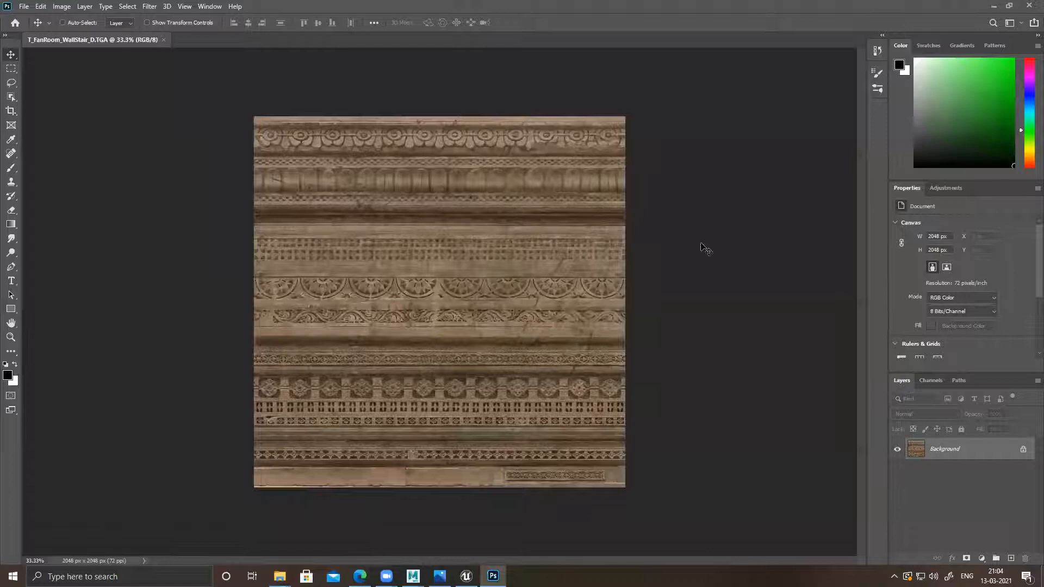
# Step: Minimize Photoshop, the texture folder and Maya, and sign in to Quixel Bridge with the Epic Games account
pyautogui.click(994, 8)
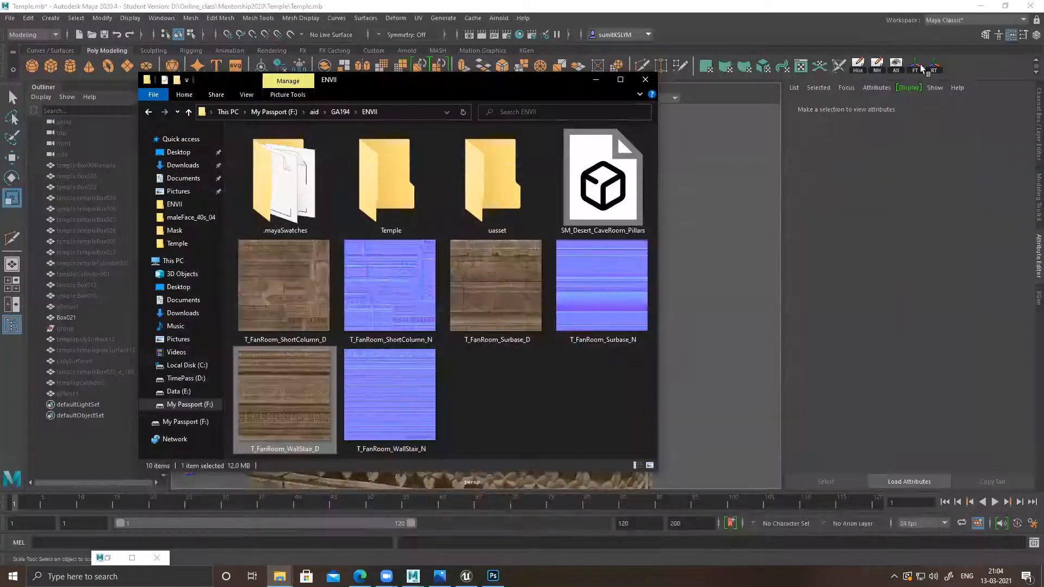
pyautogui.click(599, 81)
pyautogui.click(981, 6)
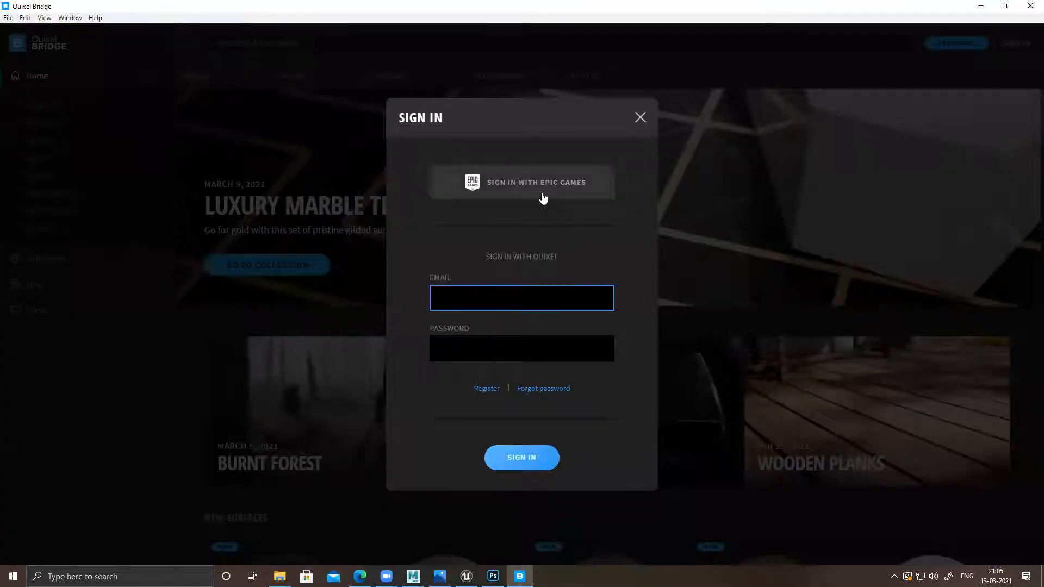
pyautogui.click(539, 193)
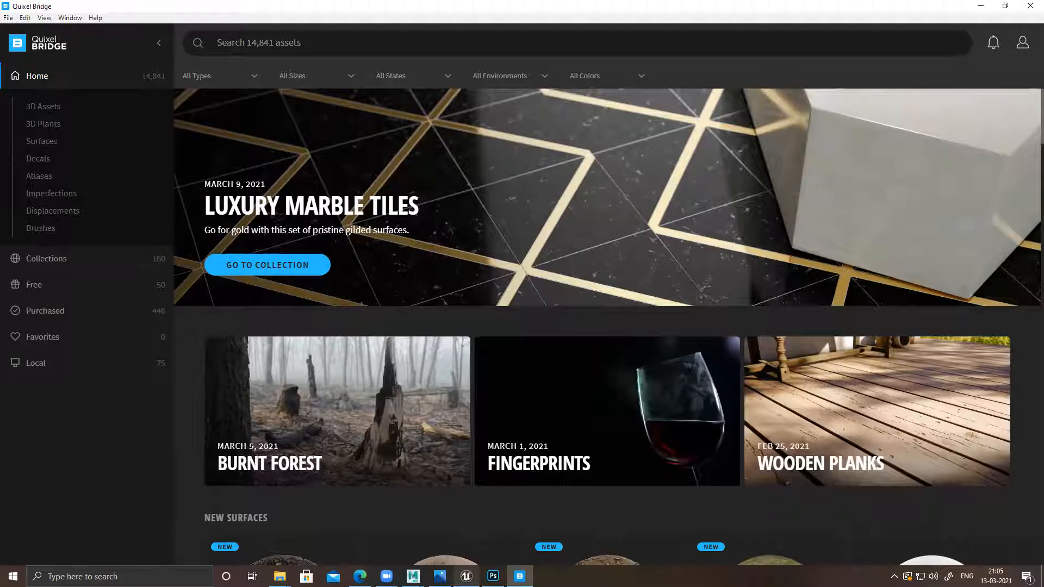
# Step: Open the Surfaces category in Quixel Bridge and browse its subcategories, trending surfaces and latest assets
pyautogui.moveTo(466, 576)
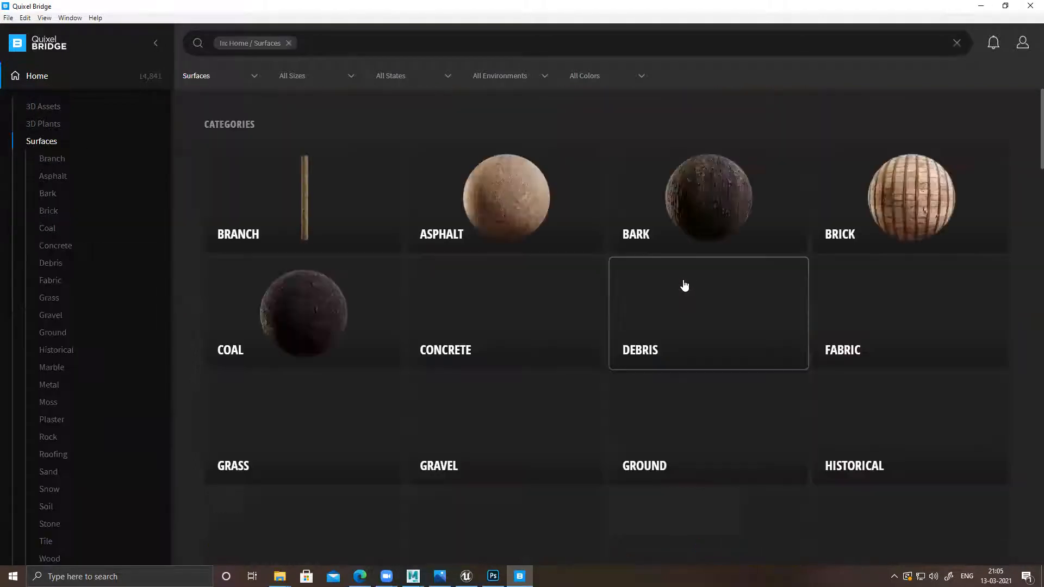
pyautogui.scroll(-10, 664, 397)
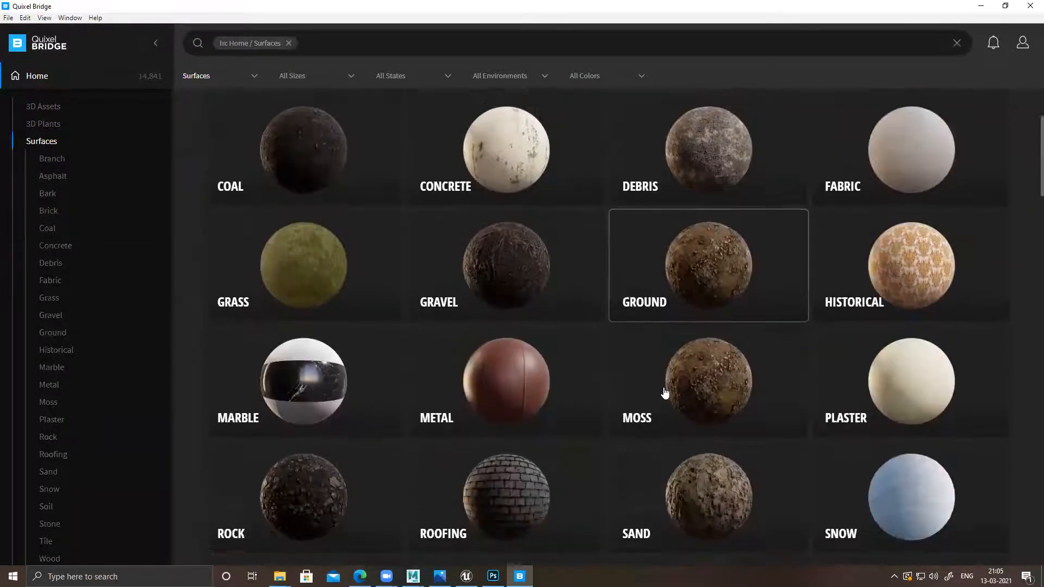
pyautogui.scroll(-3, 81, 451)
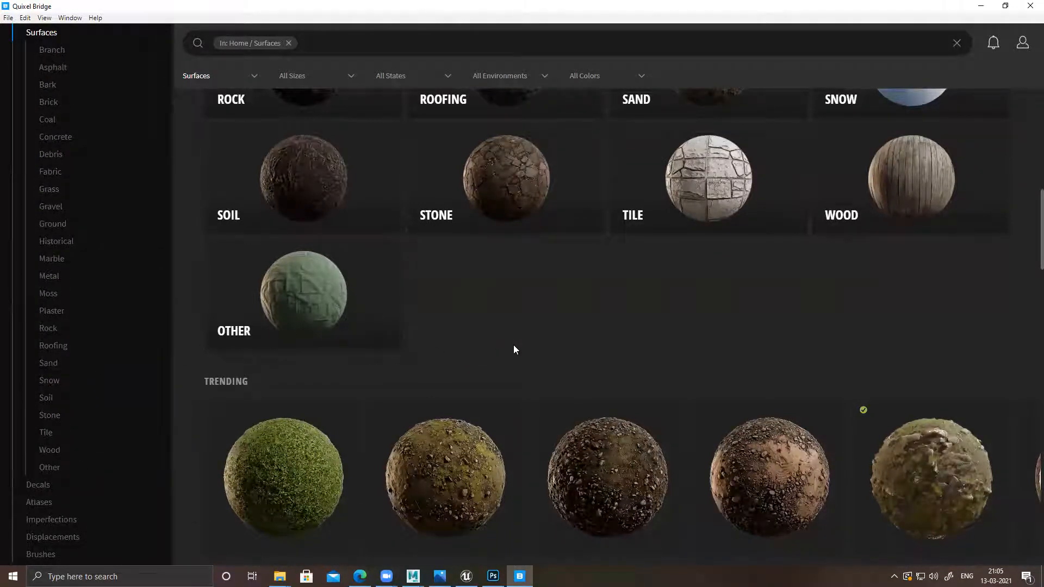
pyautogui.scroll(2, 513, 347)
pyautogui.scroll(5, 782, 407)
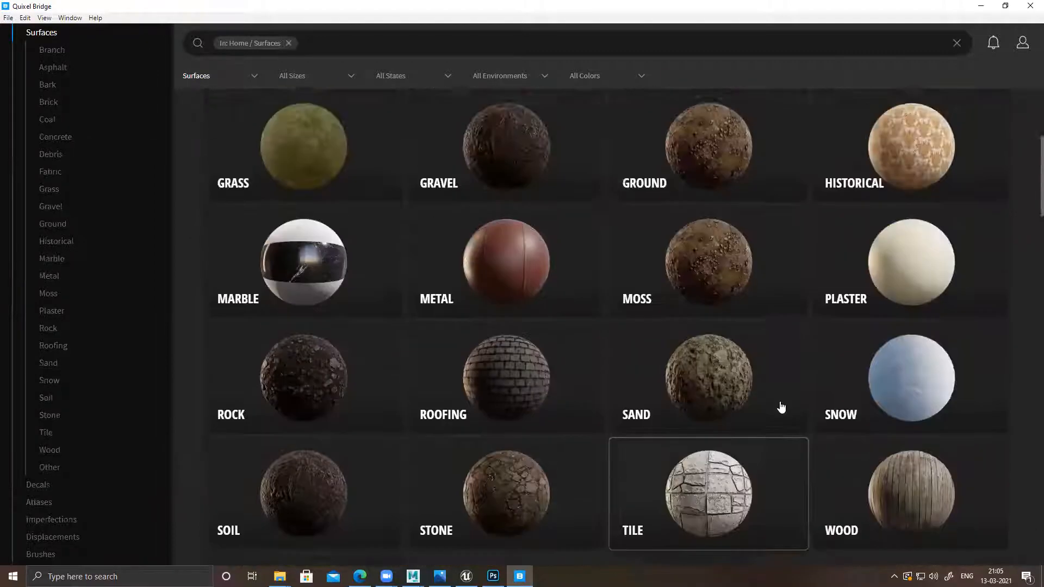
pyautogui.scroll(4, 782, 407)
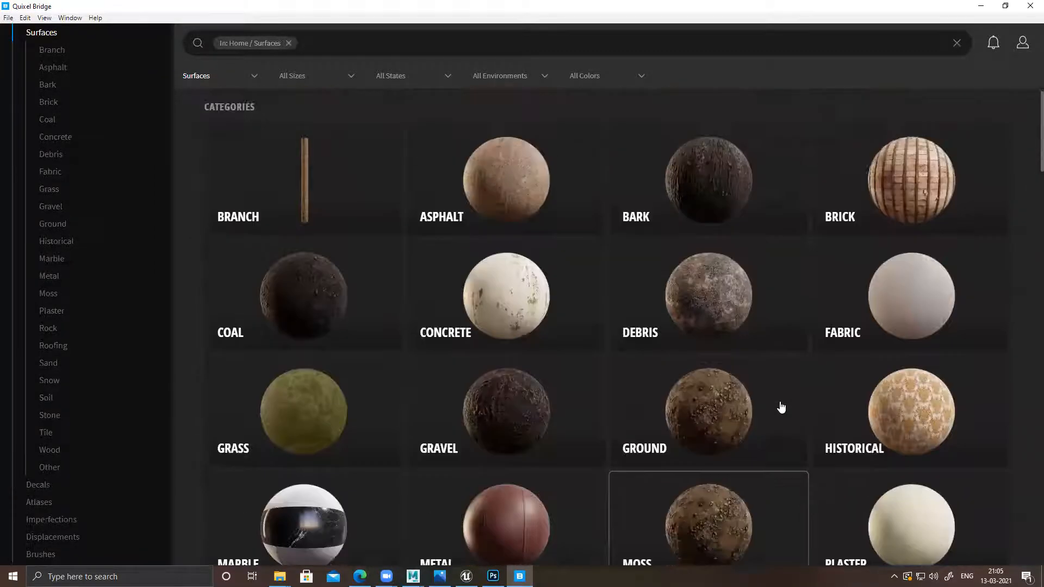
pyautogui.scroll(-20, 782, 407)
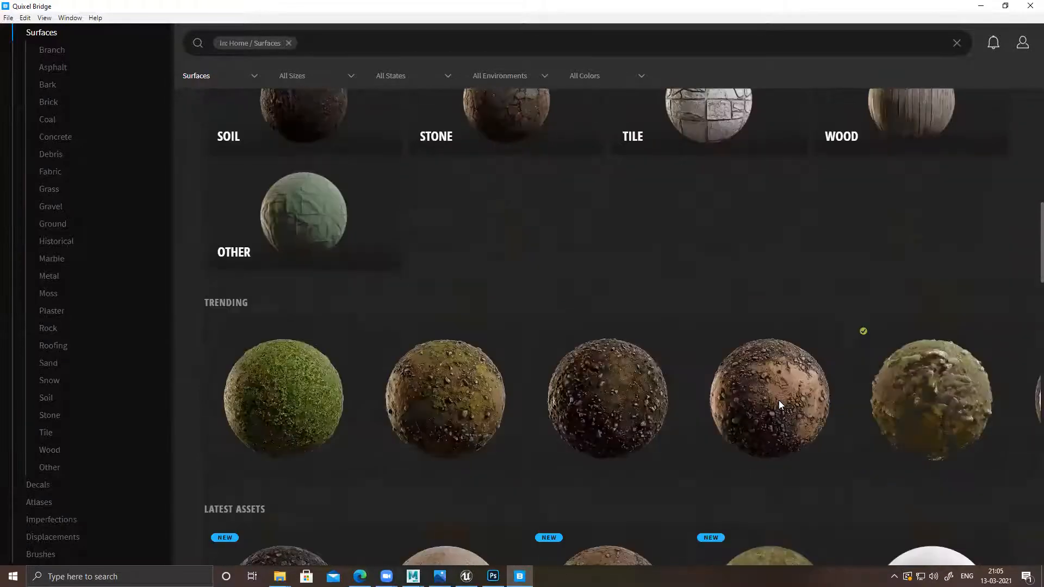
pyautogui.scroll(2, 780, 405)
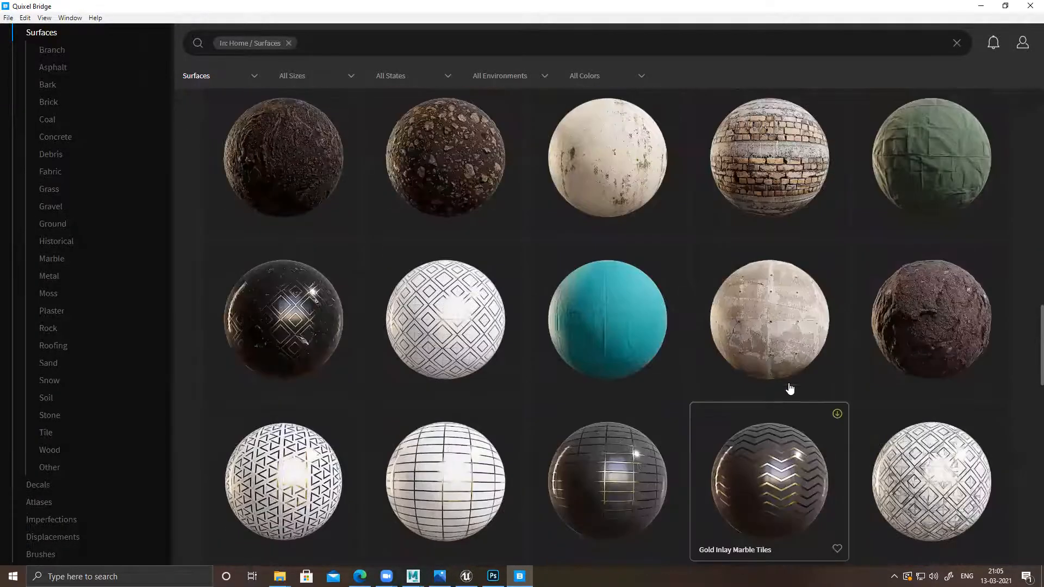
pyautogui.scroll(-3, 770, 209)
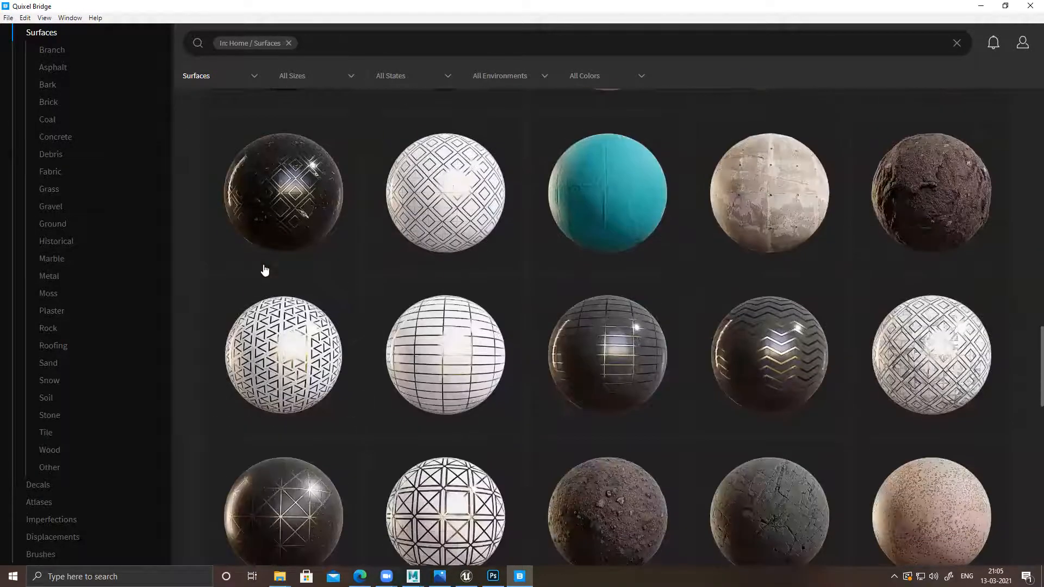
pyautogui.scroll(-4, 585, 329)
pyautogui.scroll(-9, 657, 348)
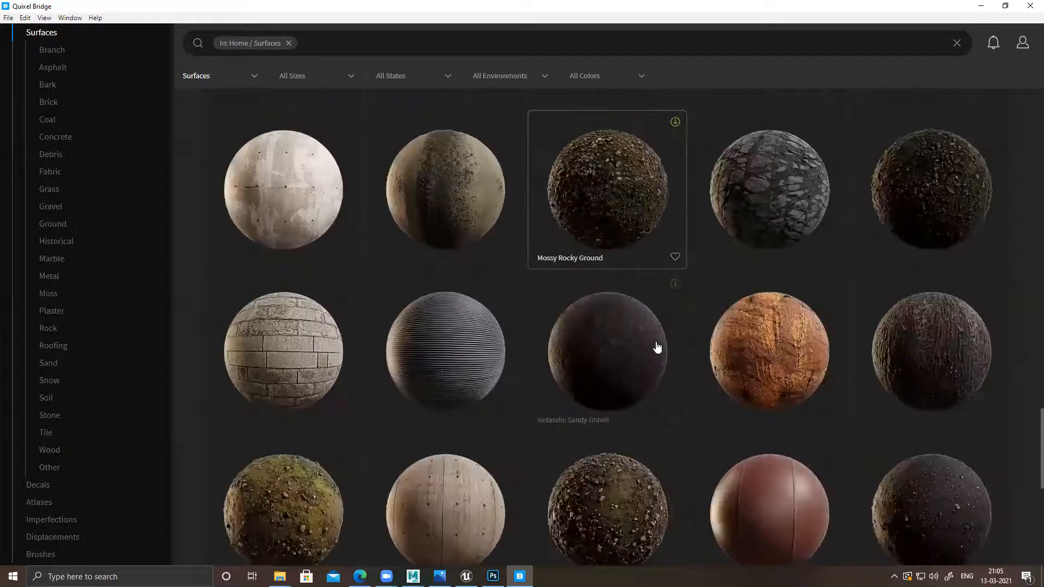
# Step: Open the Historical subcategory of Surfaces and download the Roman Marble Trim surface at 4K resolution
pyautogui.scroll(2, 27, 494)
pyautogui.click(48, 437)
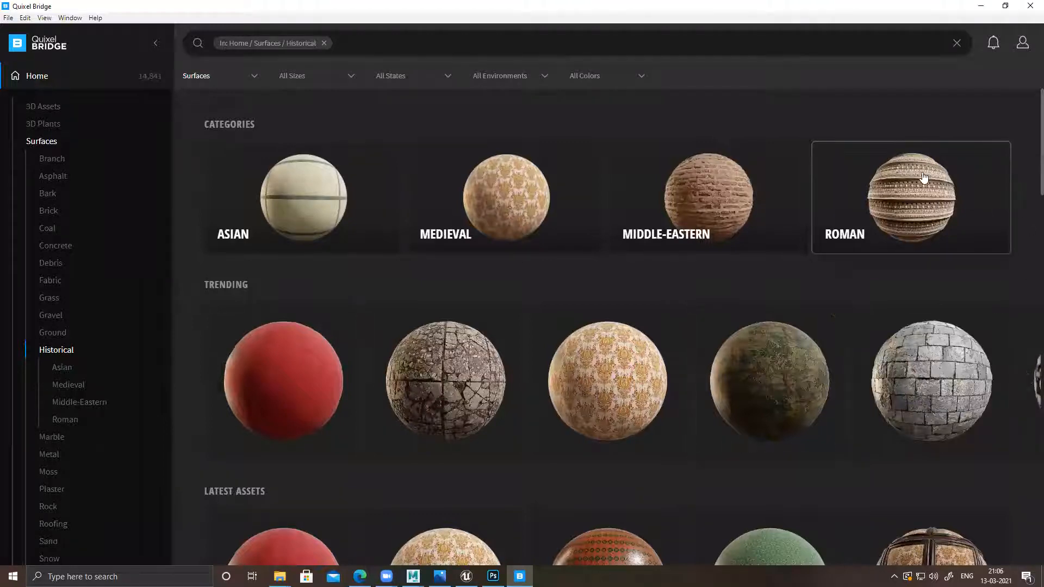
pyautogui.scroll(-10, 891, 231)
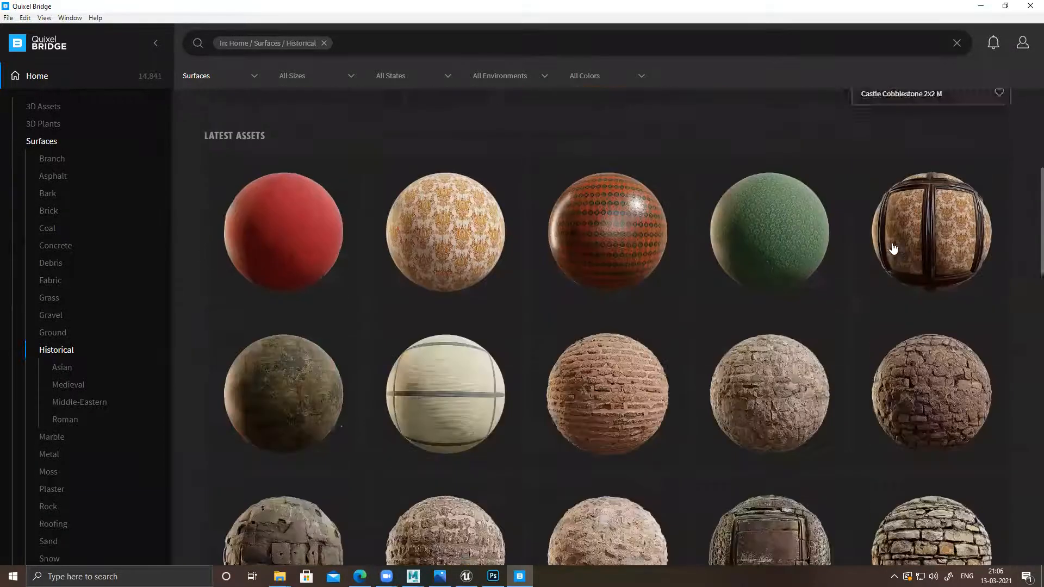
pyautogui.scroll(-4, 615, 354)
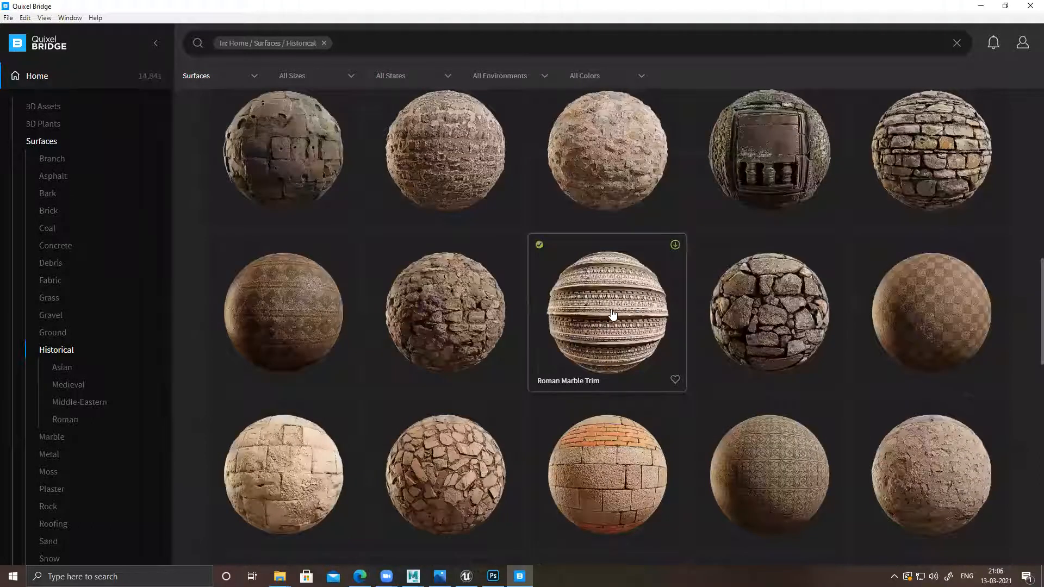
pyautogui.click(613, 362)
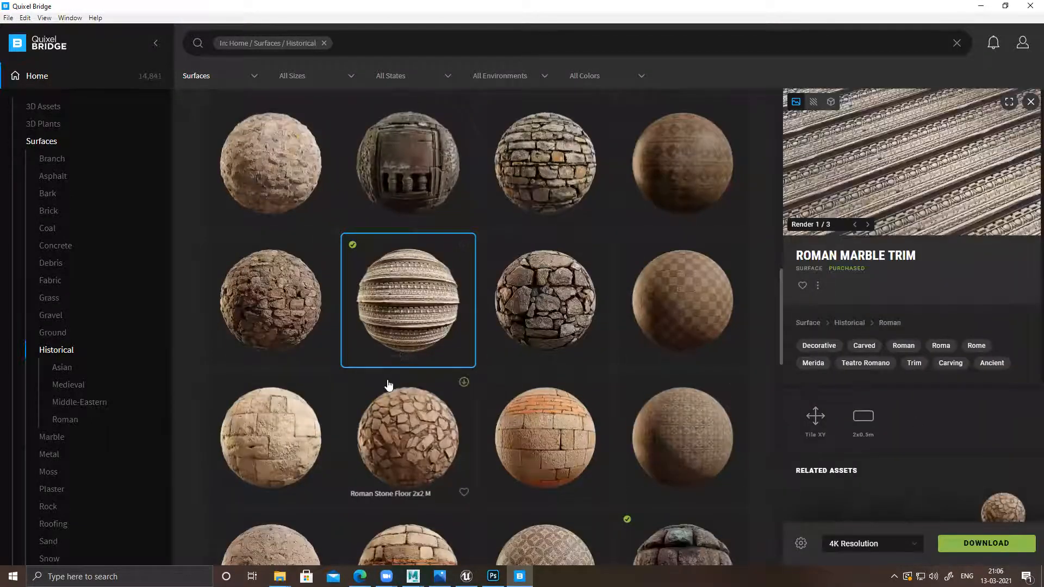
pyautogui.click(464, 245)
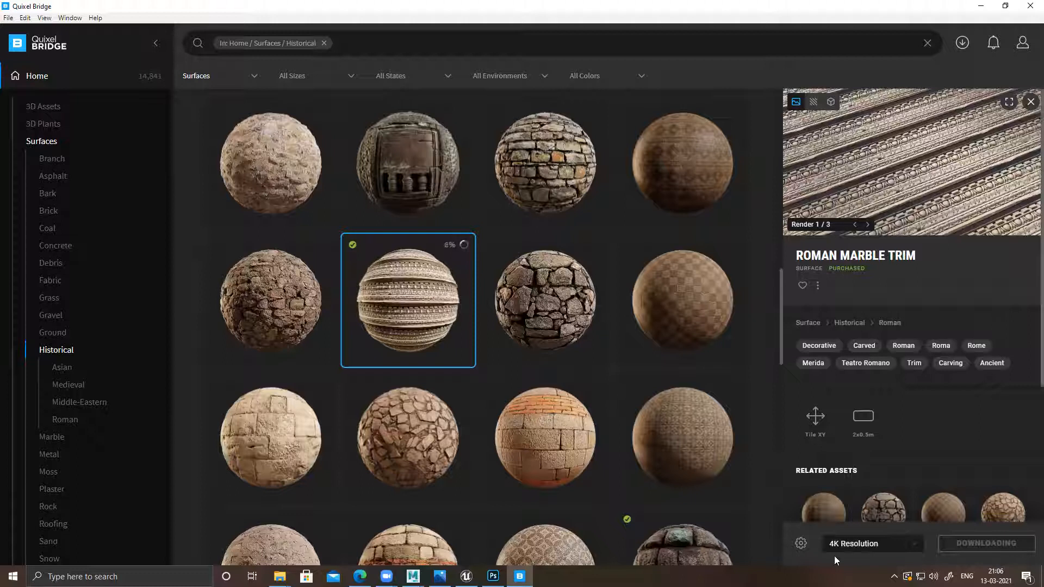
# Step: Open the folder containing the downloaded Roman Marble Trim files
pyautogui.click(915, 547)
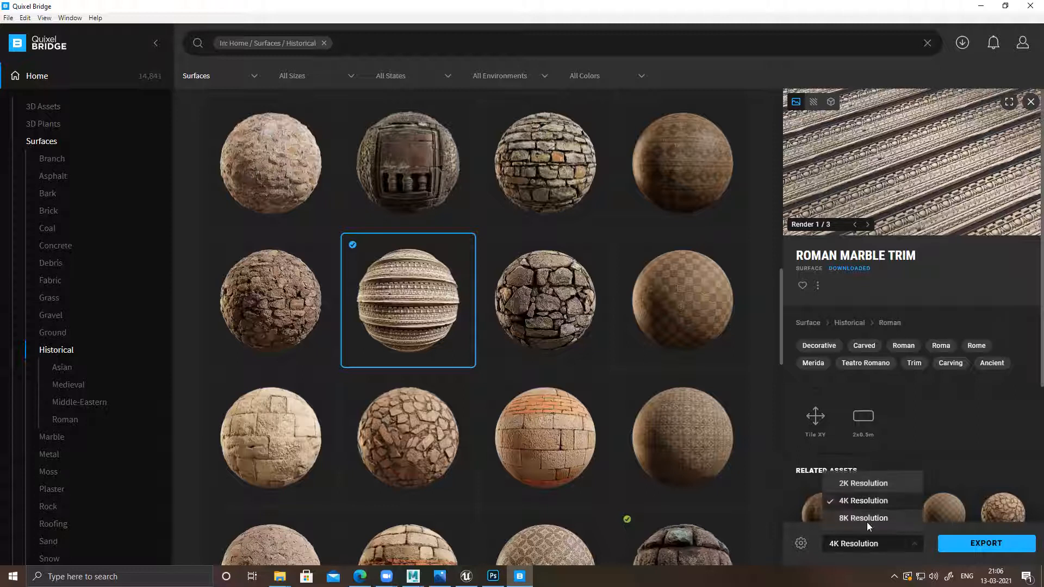
pyautogui.rightClick(429, 289)
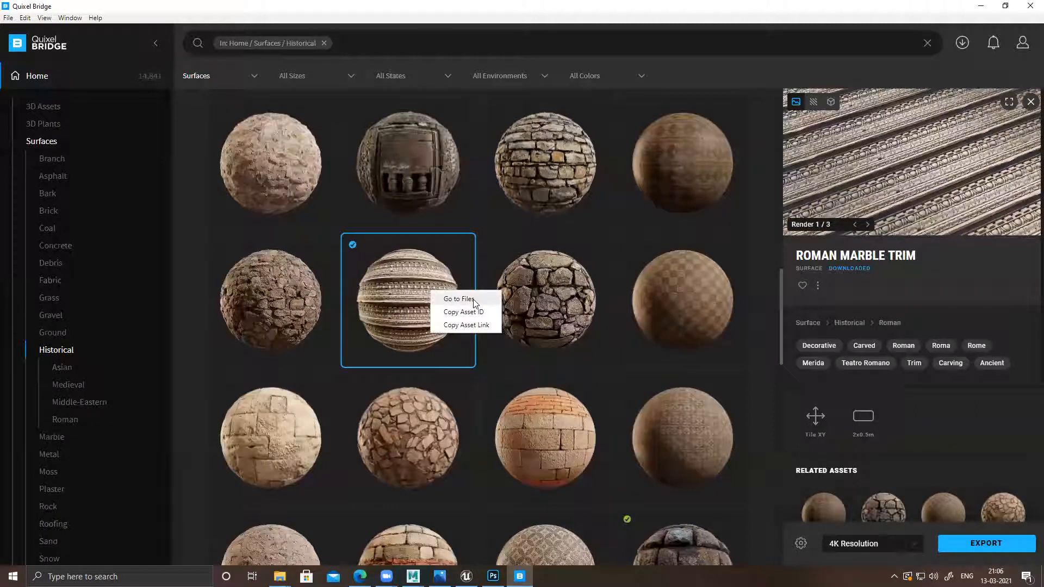
pyautogui.click(460, 299)
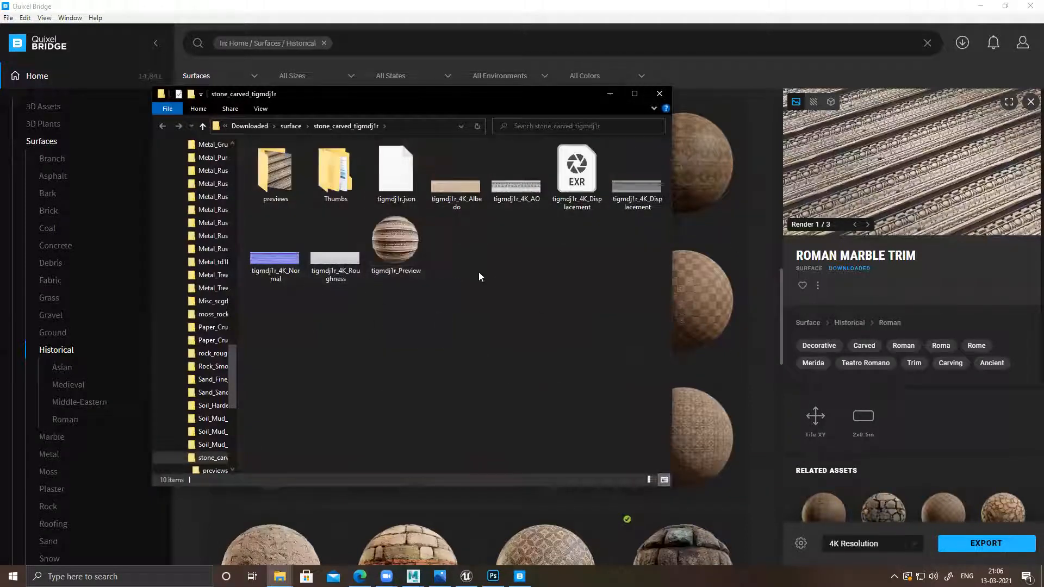
# Step: Place tigmdj1r_4K_Albedo into the T_FanRoom_WallStair_D document in Photoshop and align it with the canvas's upper edge
pyautogui.click(463, 191)
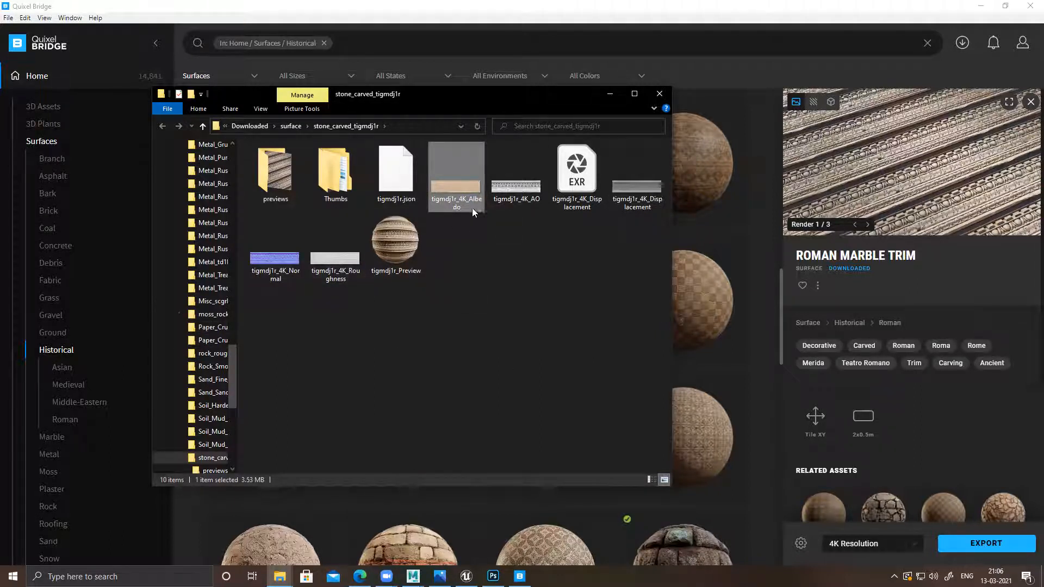
pyautogui.moveTo(463, 188); pyautogui.dragTo(436, 75)
pyautogui.hotkey('alt', 'Tab')
pyautogui.hotkey('alt', 'Tab')
pyautogui.hotkey('alt', 'Tab')
pyautogui.hotkey('alt', 'Tab')
pyautogui.moveTo(414, 292); pyautogui.dragTo(435, 289)
pyautogui.press('Return')
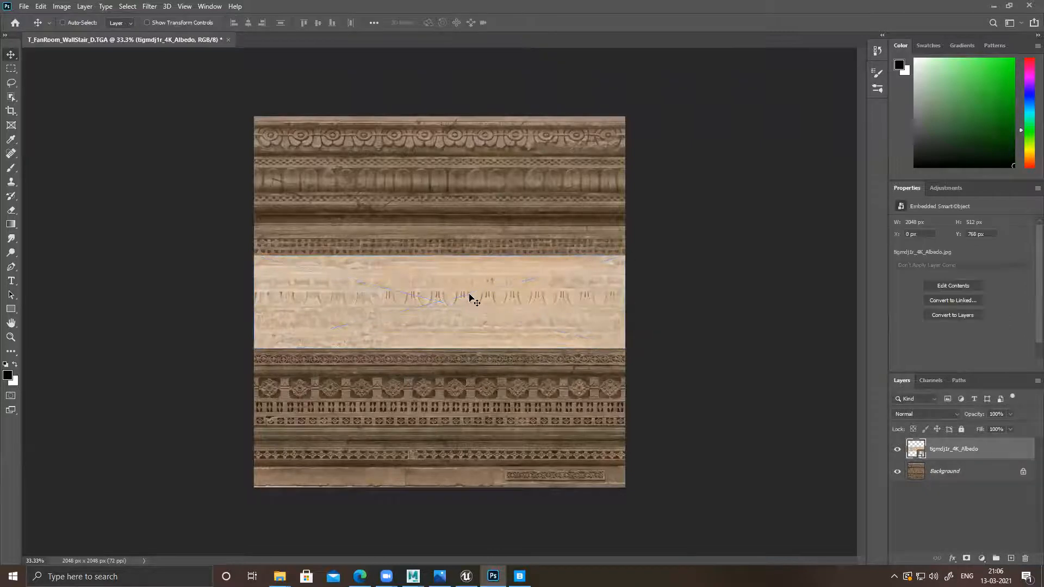
pyautogui.moveTo(442, 305); pyautogui.dragTo(442, 166)
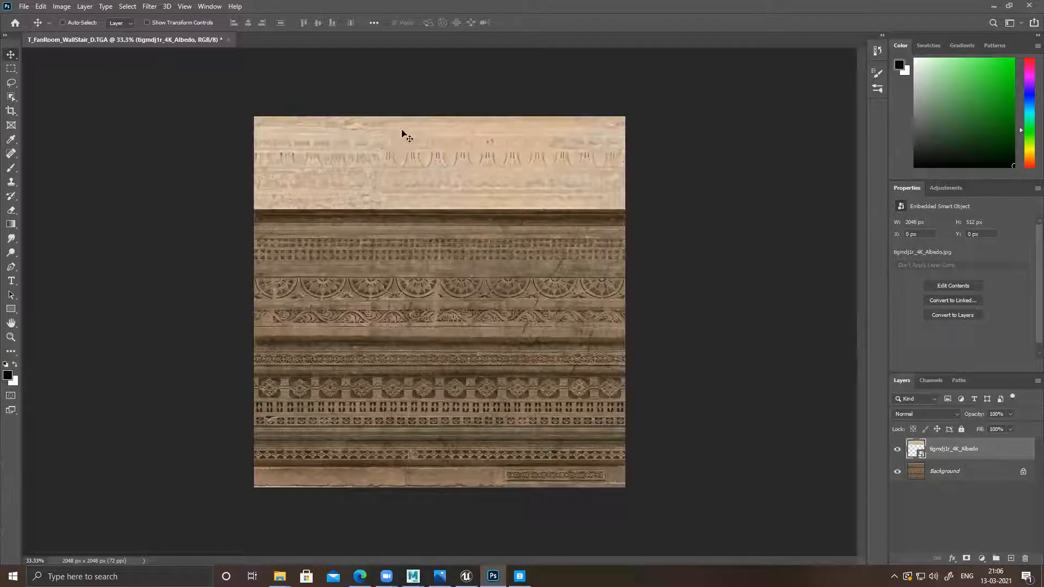
pyautogui.moveTo(451, 158)
pyautogui.mouseDown()
pyautogui.moveTo(452, 177)
pyautogui.moveTo(453, 155)
pyautogui.mouseUp()
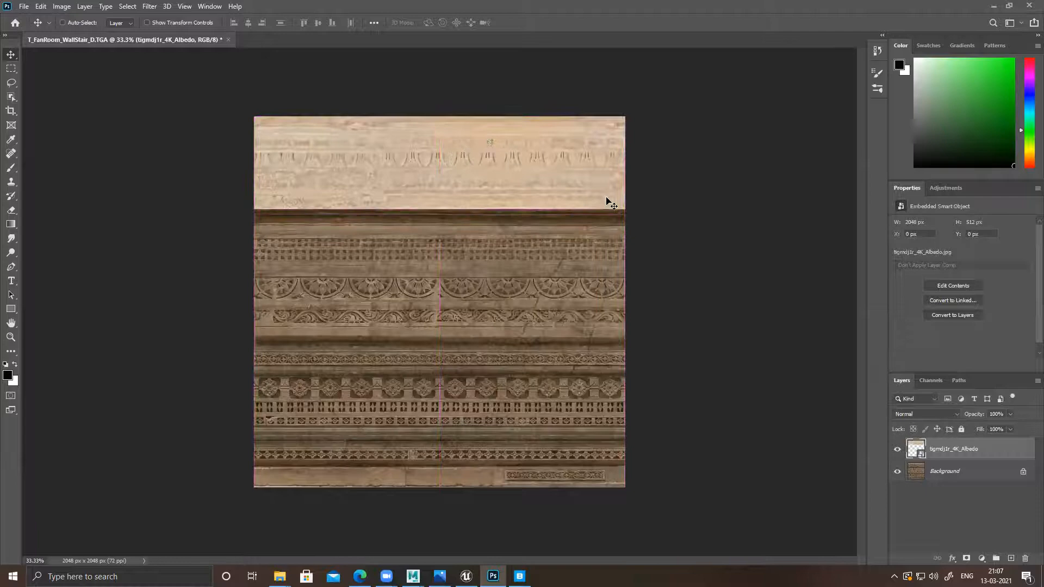
# Step: Minimize Photoshop and the file folder, and open the details of the Ancient Temple Wall 2x2 M surface in Quixel Bridge
pyautogui.click(991, 5)
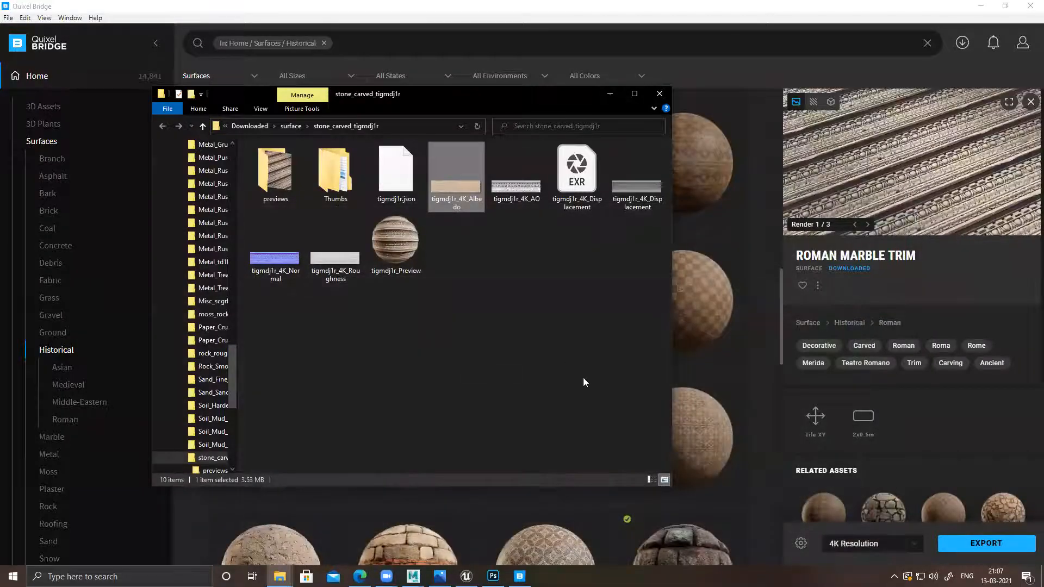
pyautogui.click(609, 93)
pyautogui.scroll(-1, 495, 493)
pyautogui.scroll(-5, 492, 435)
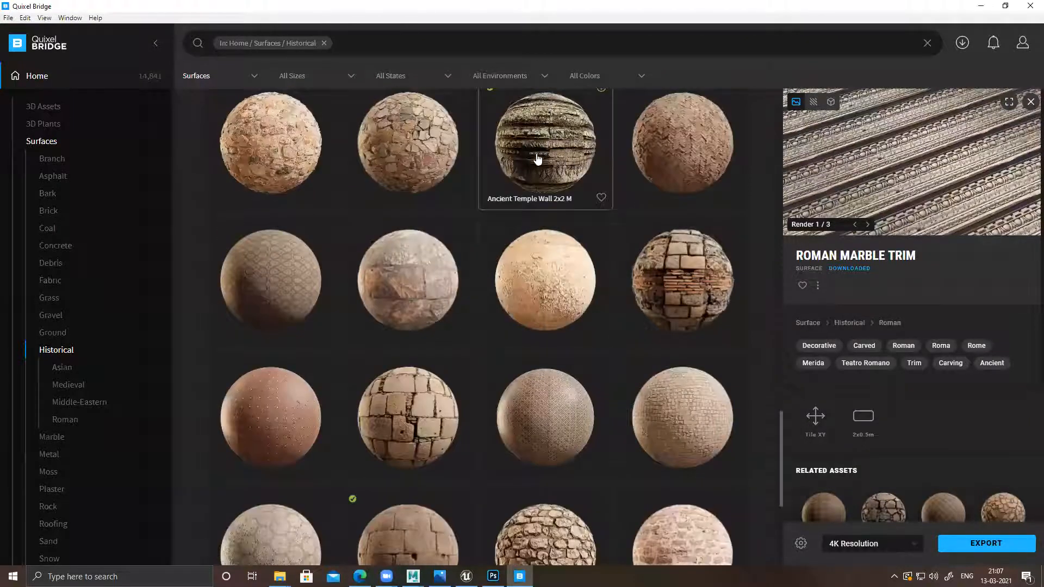
pyautogui.click(571, 188)
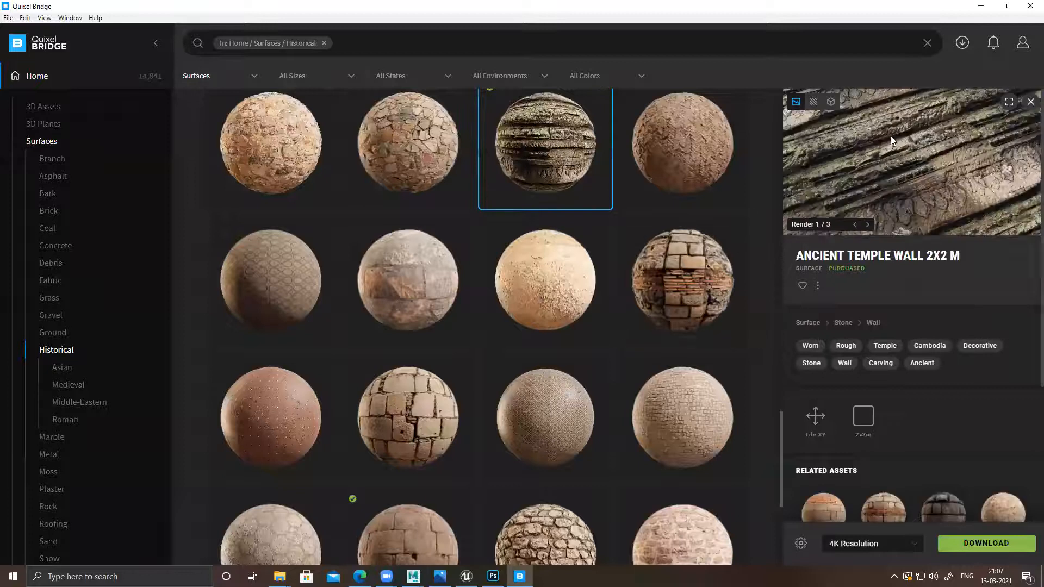
# Step: Browse further through the Historical surfaces and inspect the details of Ancient Temple Wall 2x1 M
pyautogui.scroll(-2, 530, 336)
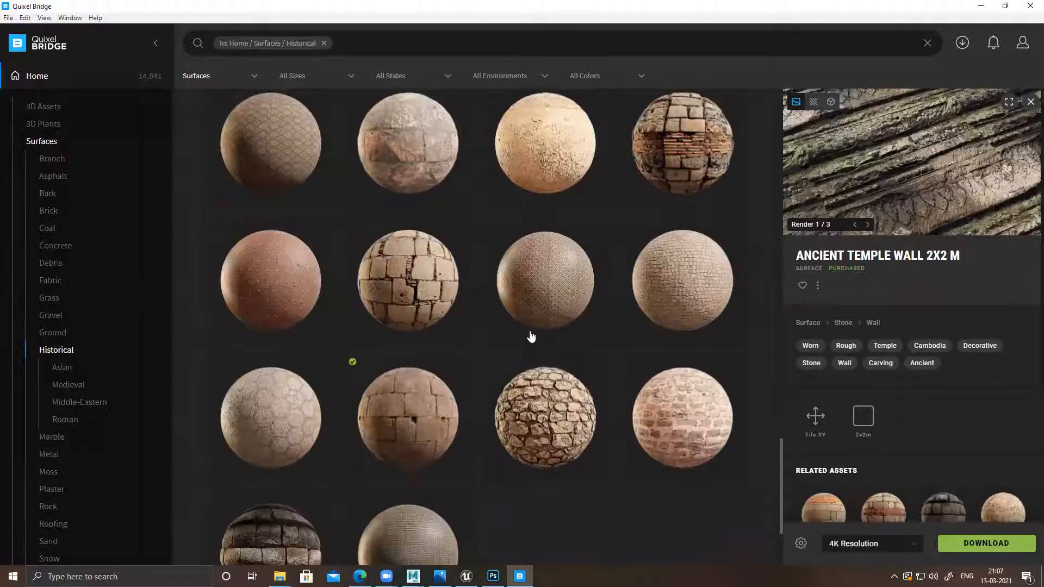
pyautogui.scroll(-2, 544, 380)
pyautogui.scroll(-3, 525, 392)
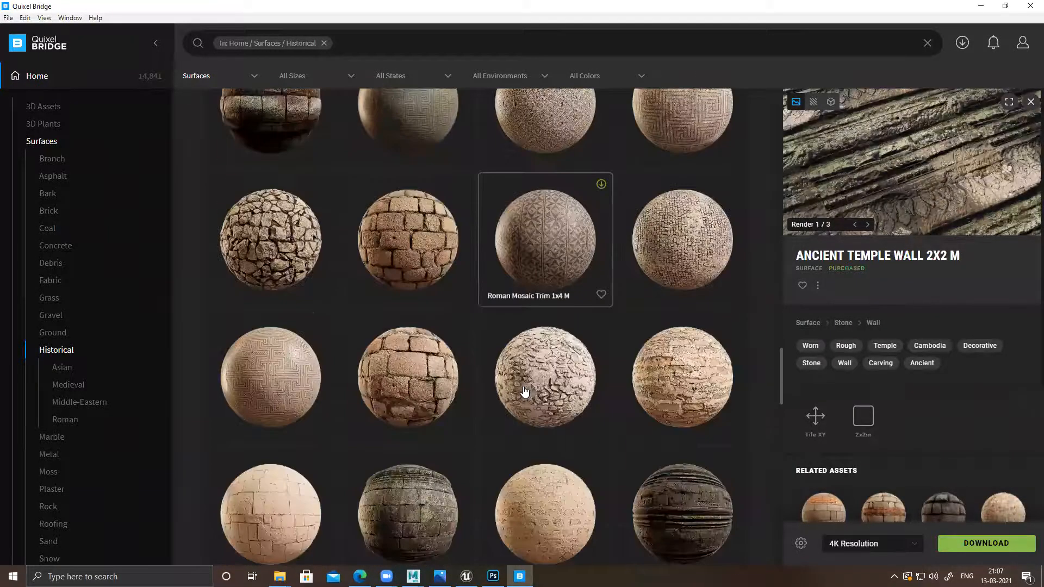
pyautogui.scroll(-2, 524, 391)
pyautogui.scroll(-2, 525, 392)
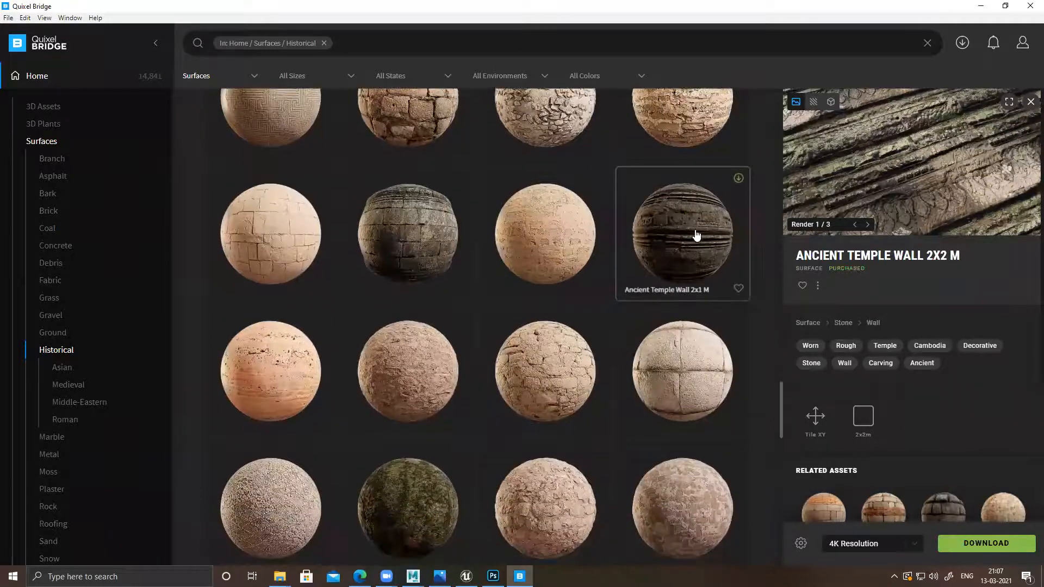
pyautogui.click(694, 235)
# Step: Browse the remaining Historical surfaces to the end of the list and inspect the details of a Castle Wall 2x2 M
pyautogui.scroll(-1, 522, 326)
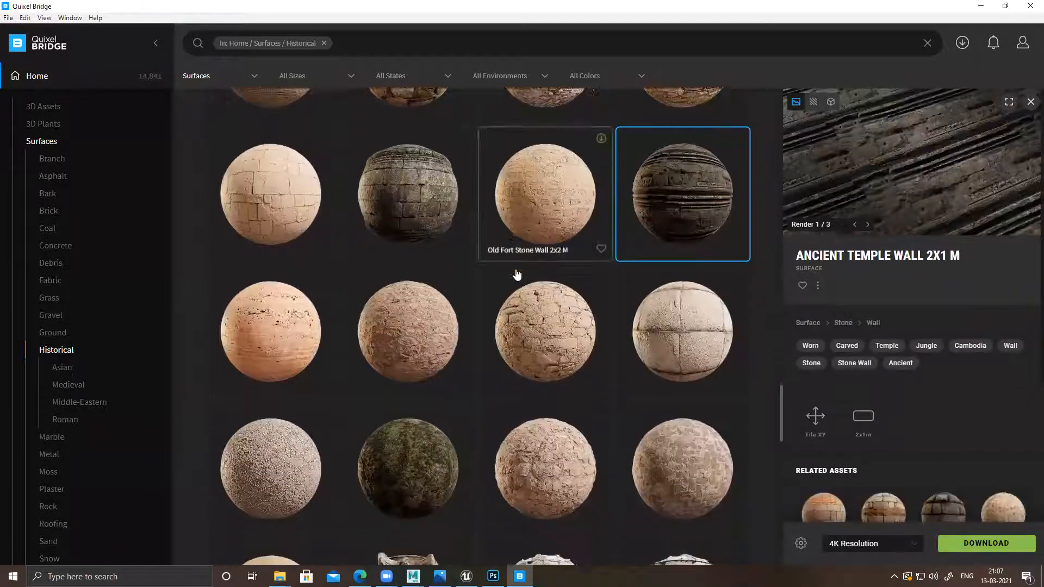
pyautogui.scroll(-1, 544, 399)
pyautogui.scroll(-2, 599, 397)
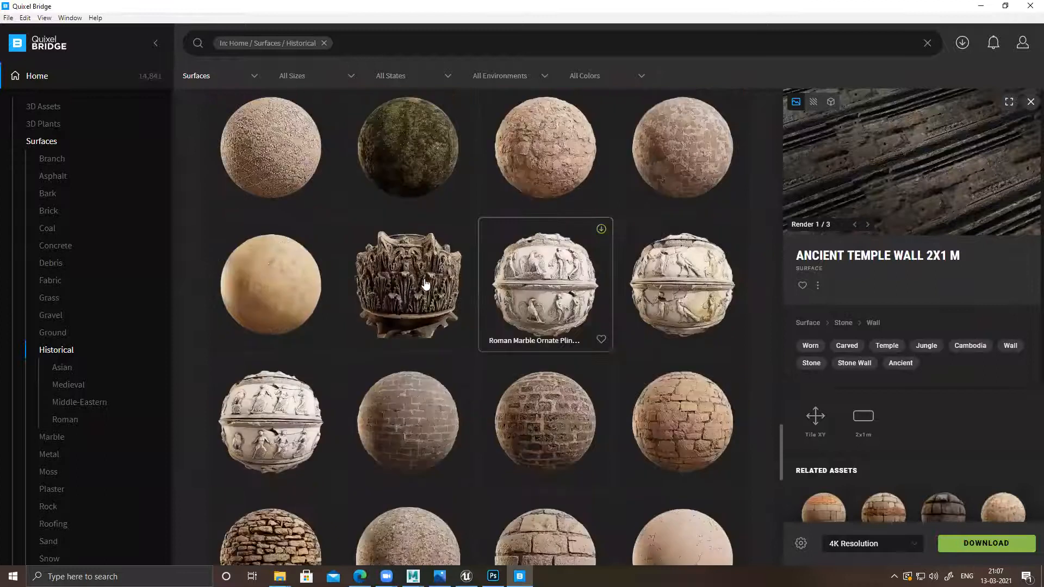
pyautogui.scroll(-3, 537, 326)
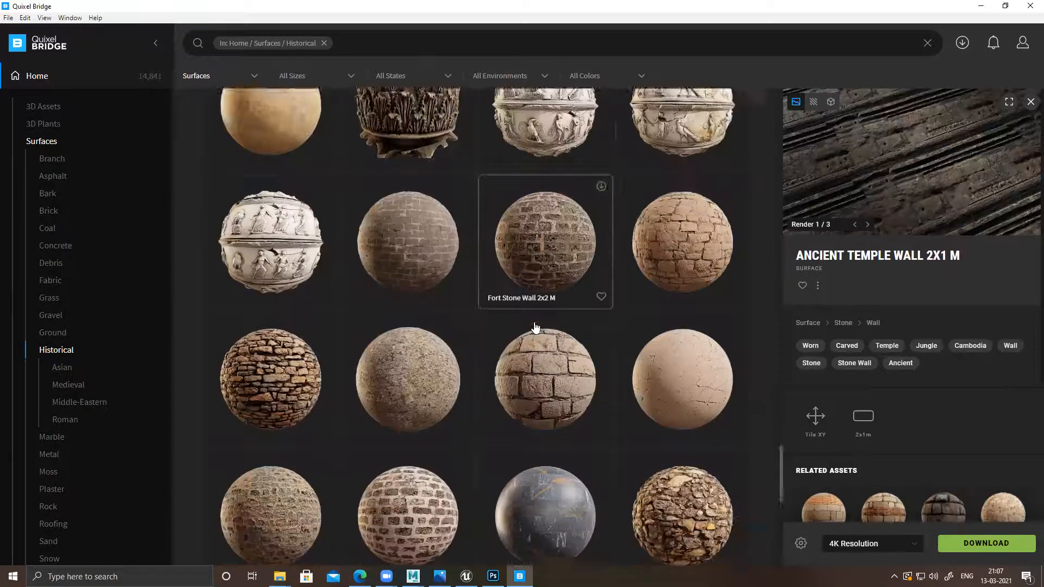
pyautogui.scroll(-1, 482, 368)
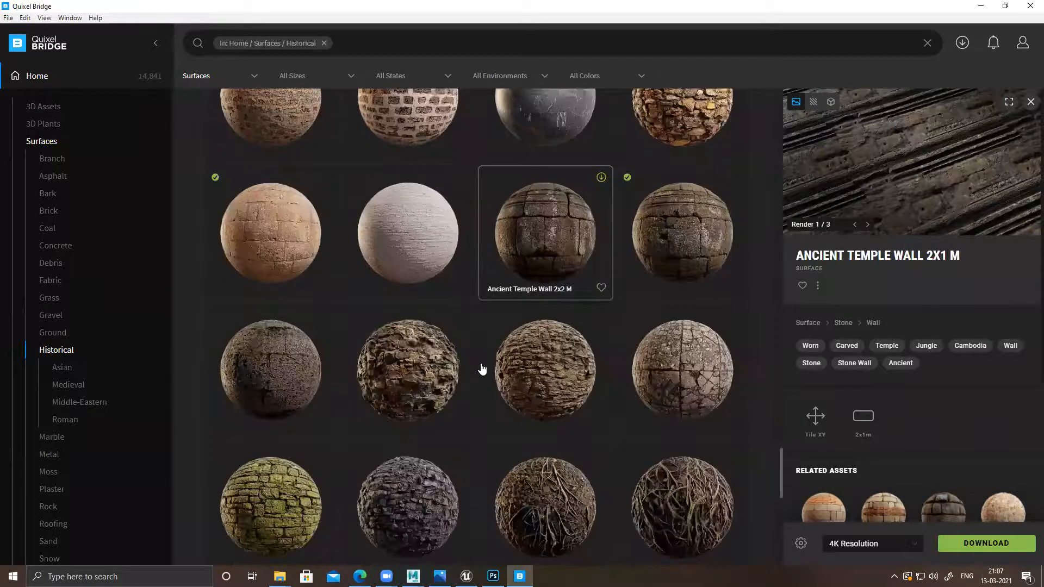
pyautogui.scroll(-4, 483, 372)
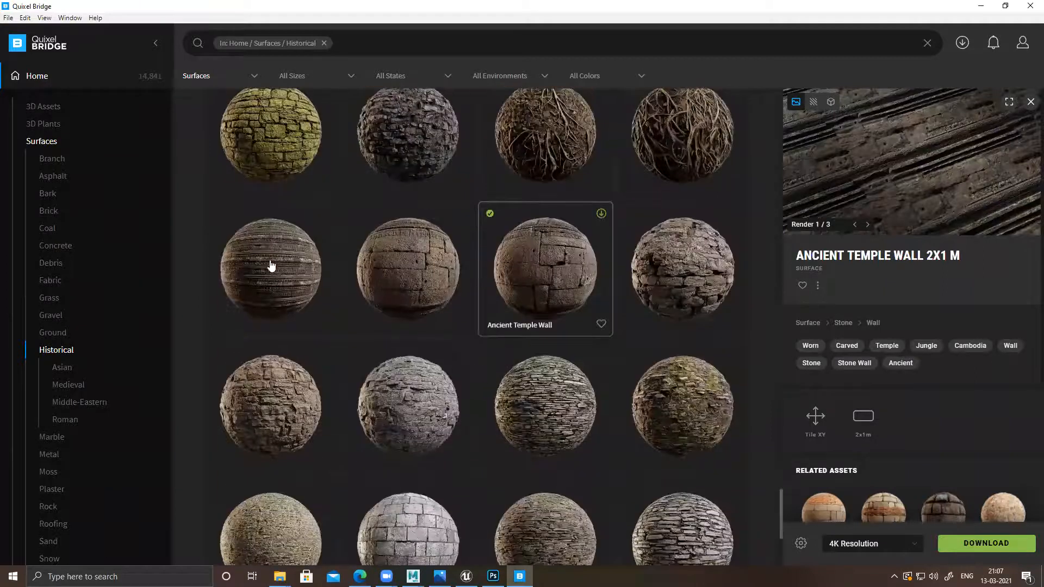
pyautogui.scroll(-3, 581, 338)
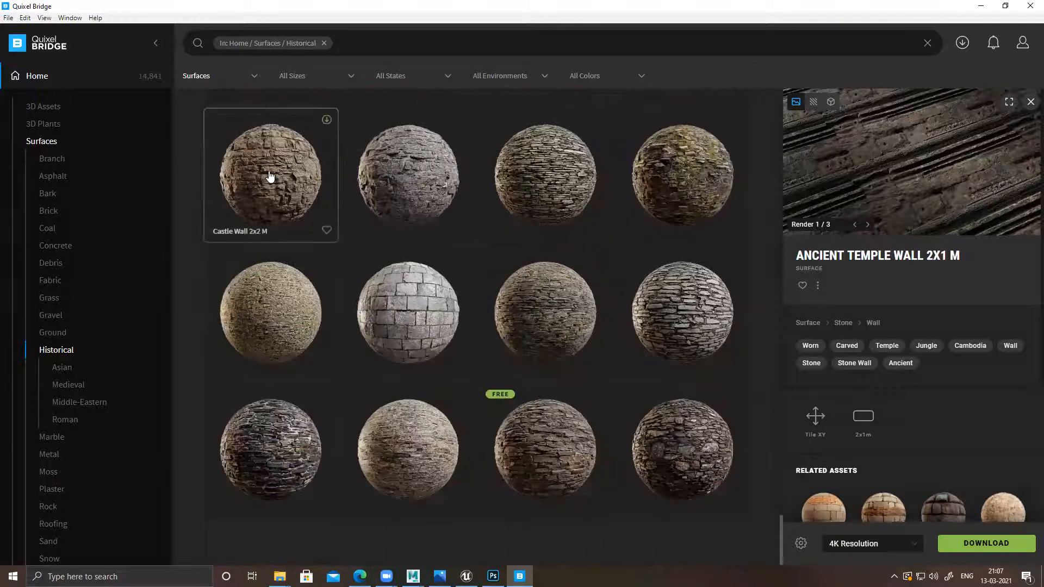
pyautogui.click(268, 178)
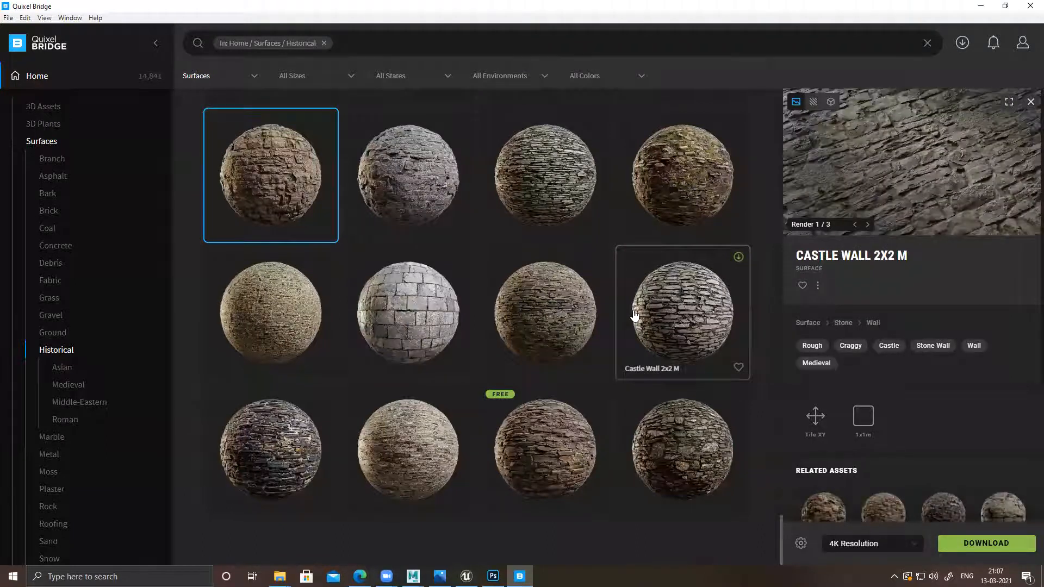
# Step: Select the Ancient Temple Wall surface beside Ancient Temple Trim and download it at 4K resolution
pyautogui.scroll(2, 569, 332)
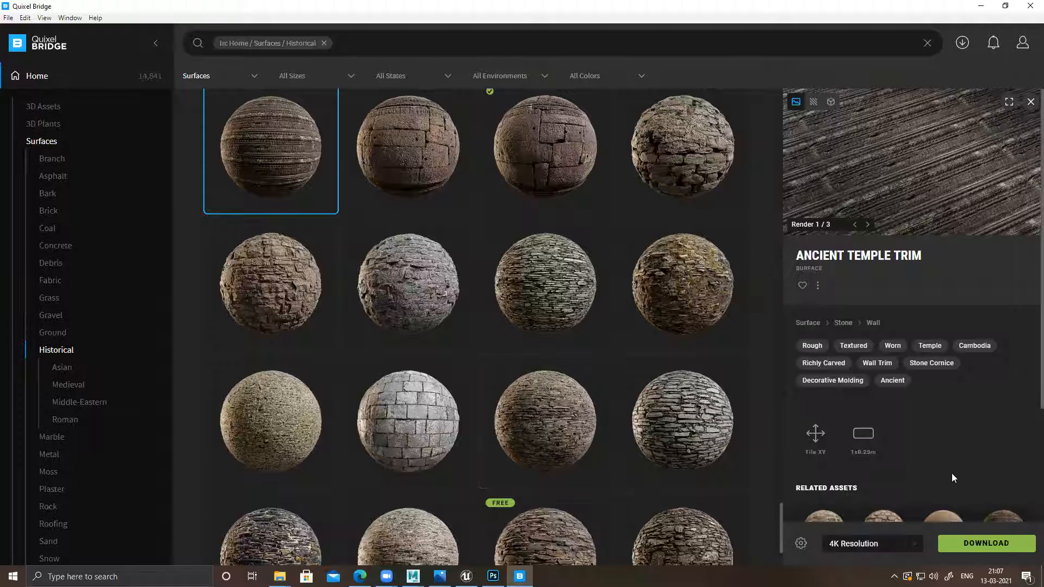
pyautogui.scroll(2, 348, 158)
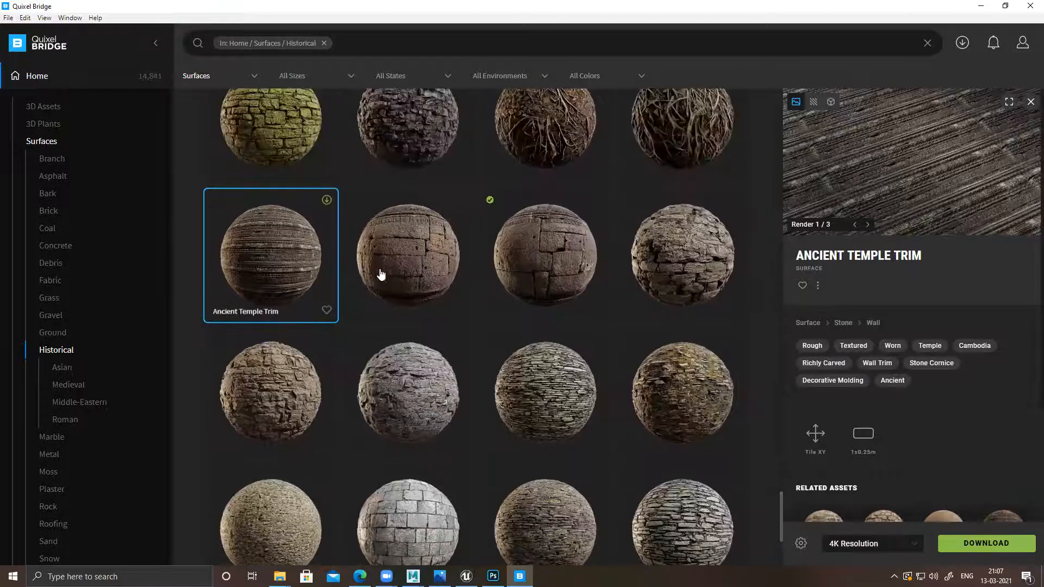
pyautogui.click(419, 261)
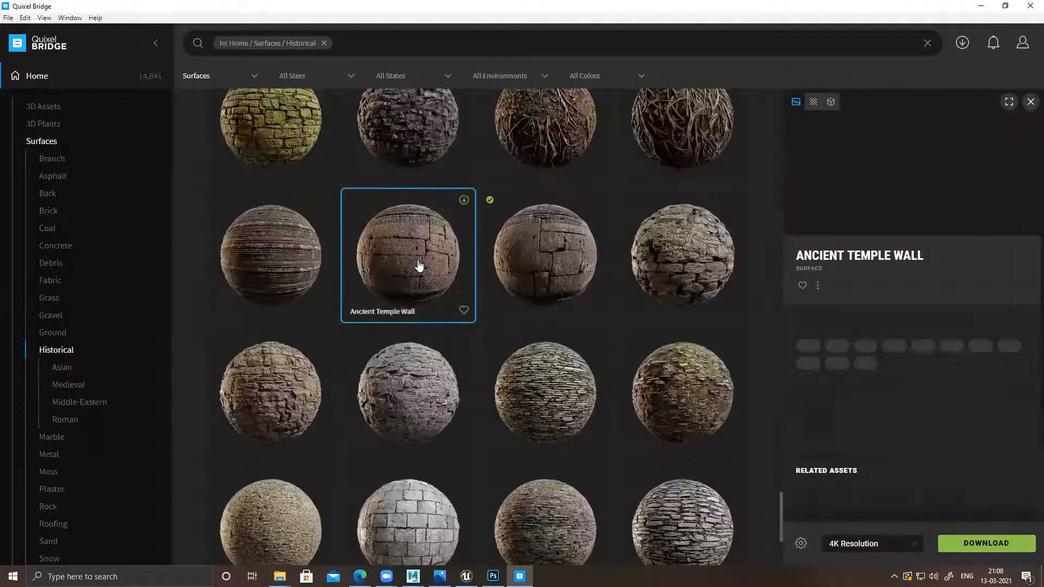
pyautogui.click(464, 200)
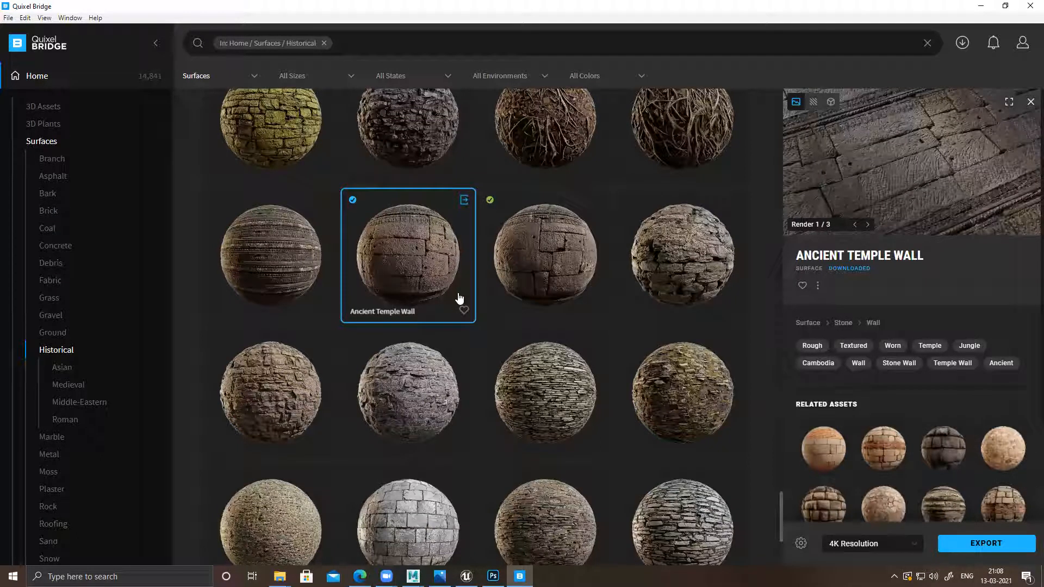
# Step: Open the downloaded Ancient Temple Wall files and place smfoebvp_4K_Albedo into the T_FanRoom_WallStair_D document in Photoshop
pyautogui.rightClick(411, 222)
pyautogui.click(454, 231)
pyautogui.moveTo(471, 194); pyautogui.dragTo(448, 277)
pyautogui.hotkey('alt', 'Tab')
pyautogui.hotkey('alt', 'Tab')
pyautogui.hotkey('alt', 'Tab')
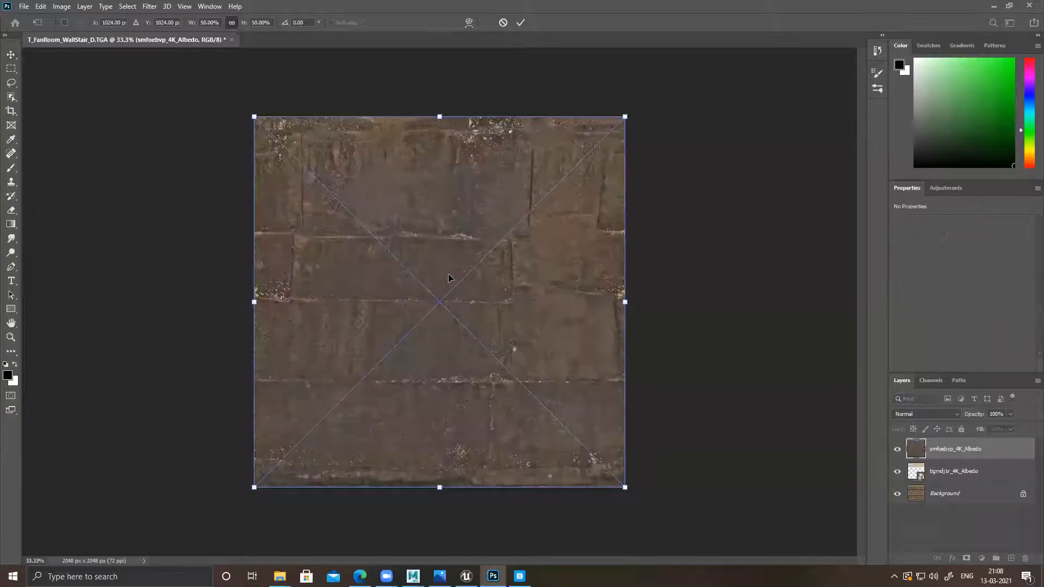
pyautogui.press('Return')
# Step: Reorder the smfoebvp_4K_Albedo layer below tigmdj1r_4K_Albedo and move it down to Y 512 px, directly beneath the marble trim band
pyautogui.moveTo(435, 152); pyautogui.dragTo(437, 186)
pyautogui.moveTo(950, 454); pyautogui.dragTo(950, 472)
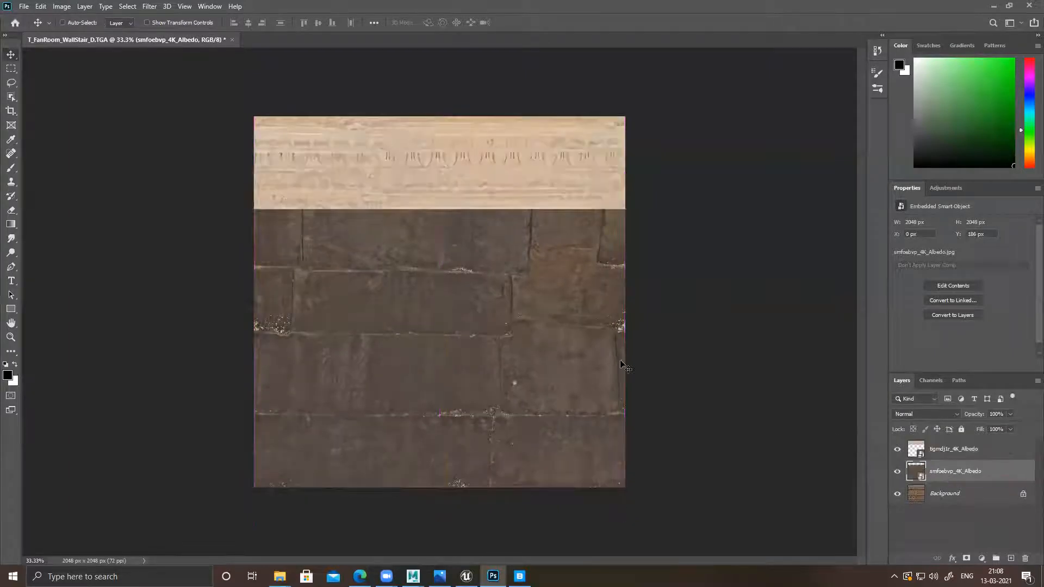
pyautogui.moveTo(469, 299); pyautogui.dragTo(455, 334)
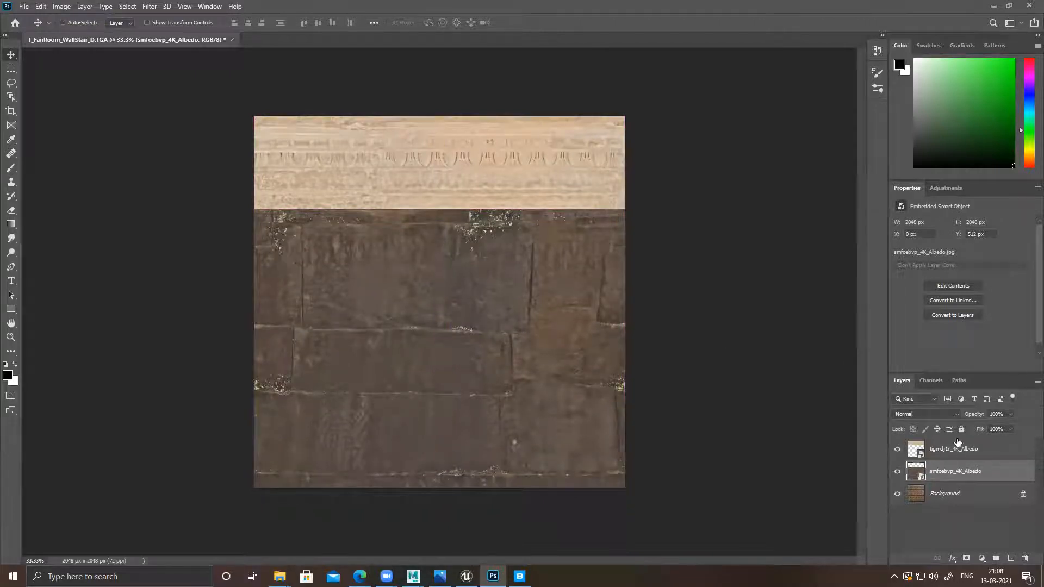
# Step: Rasterize the smfoebvp_4K_Albedo and tigmdj1r_4K_Albedo layers
pyautogui.rightClick(963, 477)
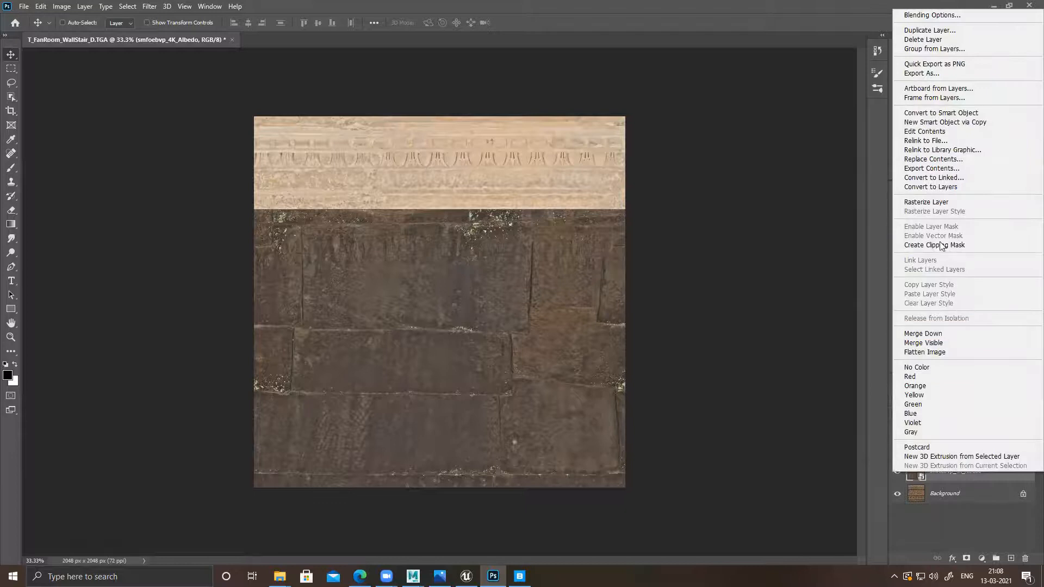
pyautogui.click(934, 204)
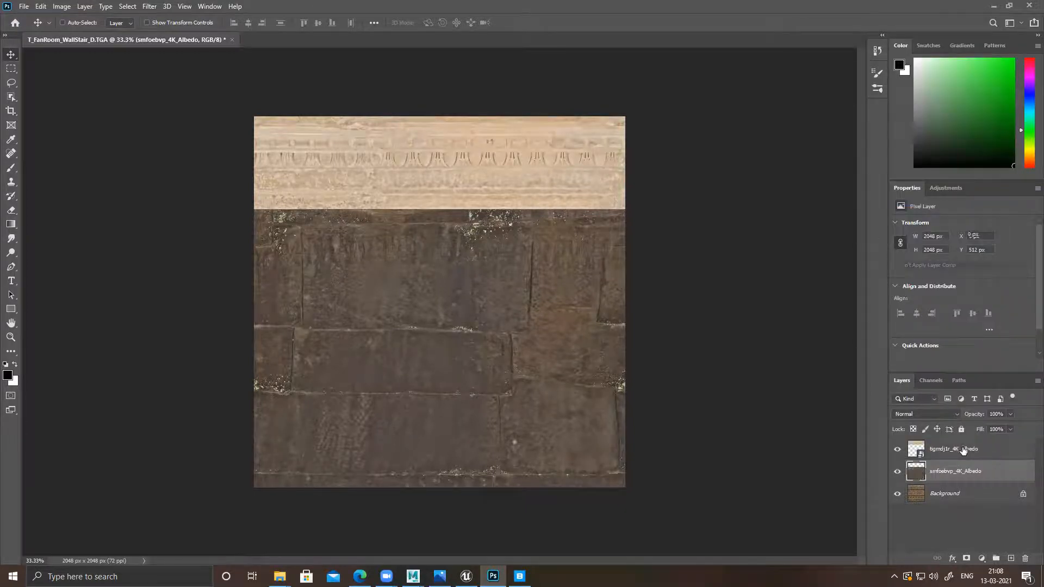
pyautogui.click(967, 449)
pyautogui.rightClick(969, 447)
pyautogui.click(865, 297)
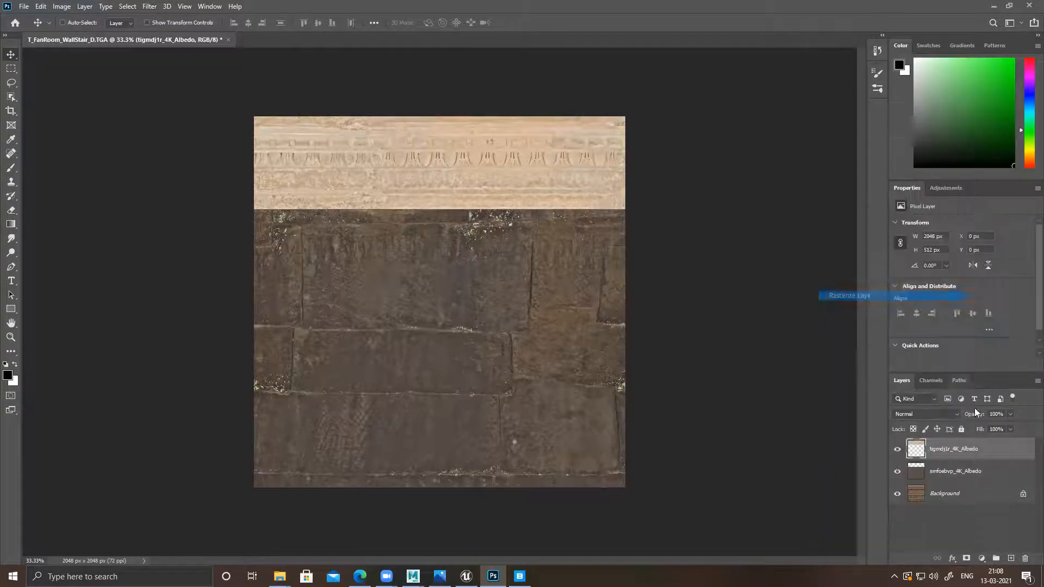
# Step: Match the colour of the smfoebvp_4K_Albedo layer to the tigmdj1r_4K_Albedo layer with Match Color
pyautogui.click(981, 463)
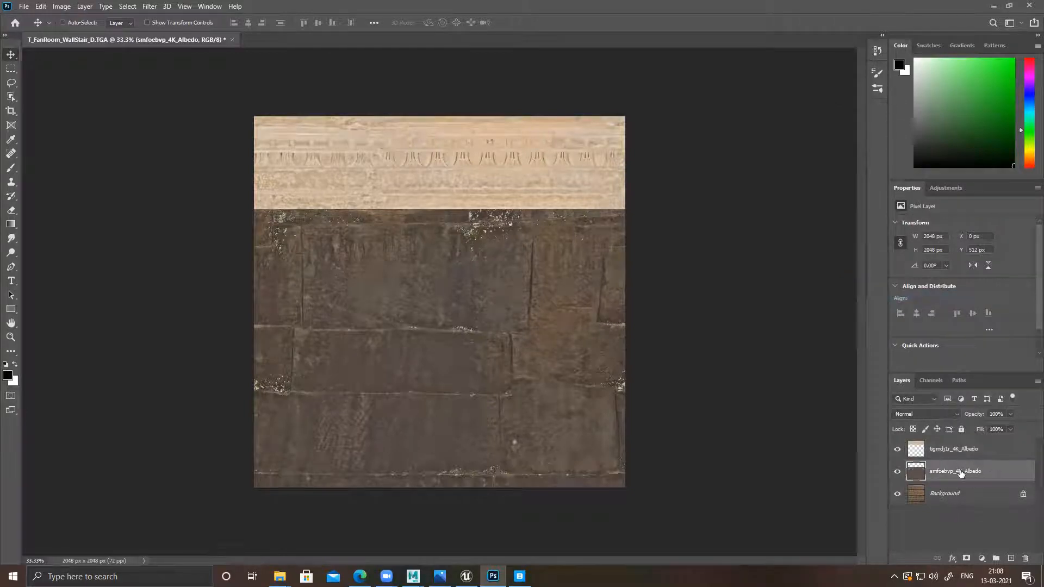
pyautogui.click(61, 6)
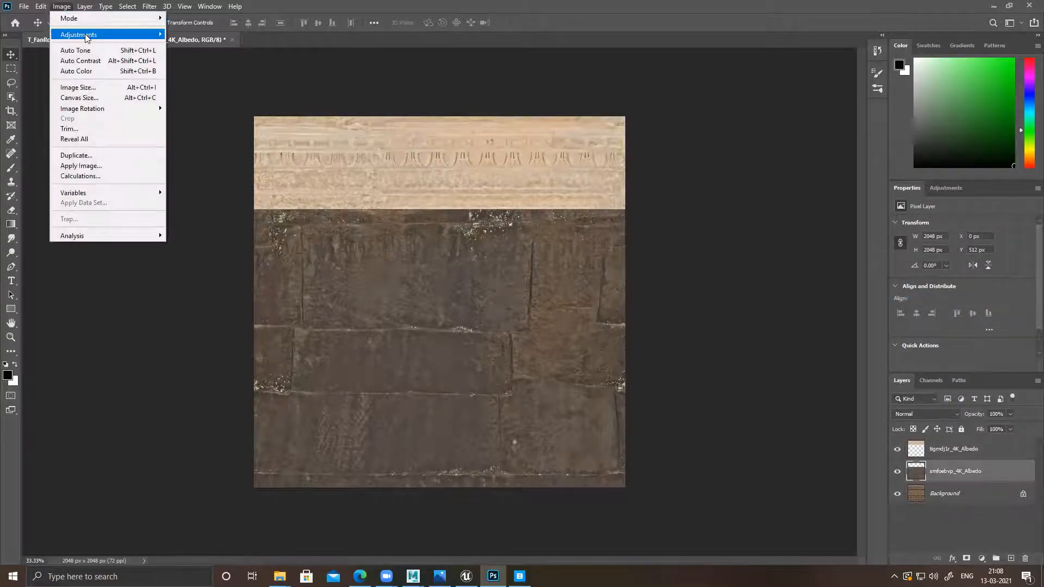
pyautogui.moveTo(155, 35)
pyautogui.click(194, 254)
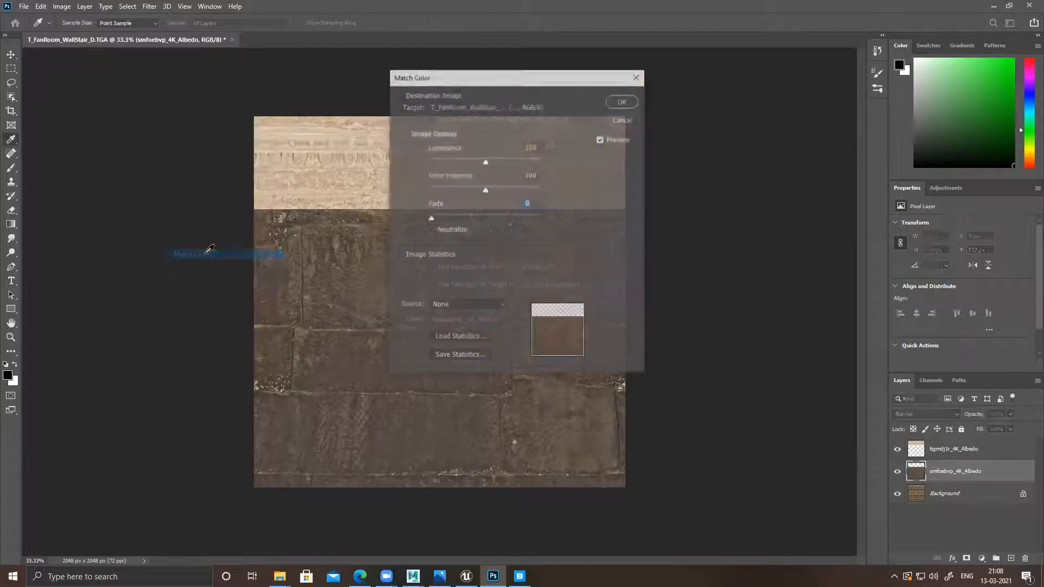
pyautogui.click(487, 309)
pyautogui.click(467, 324)
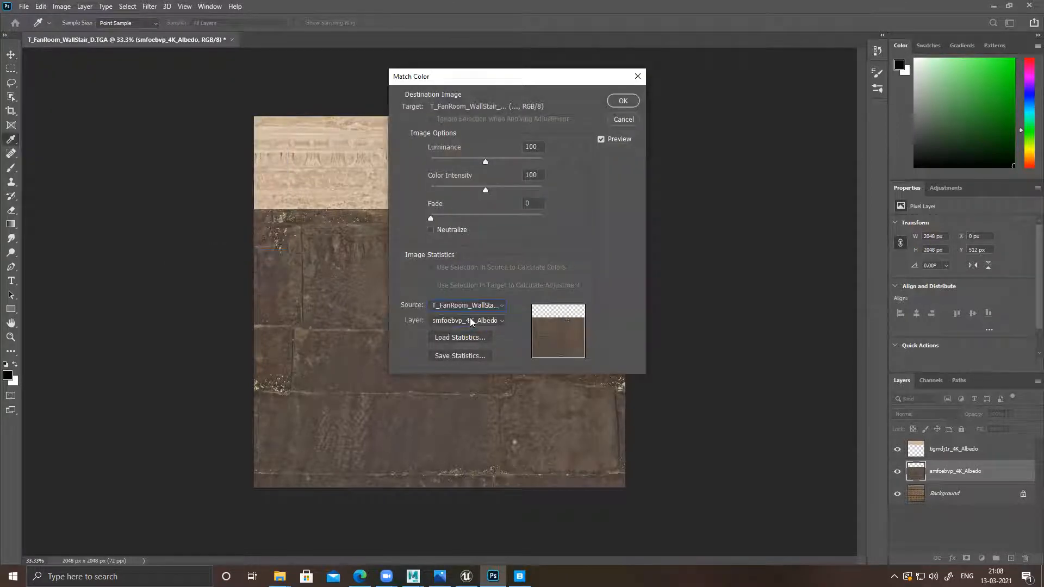
pyautogui.click(471, 321)
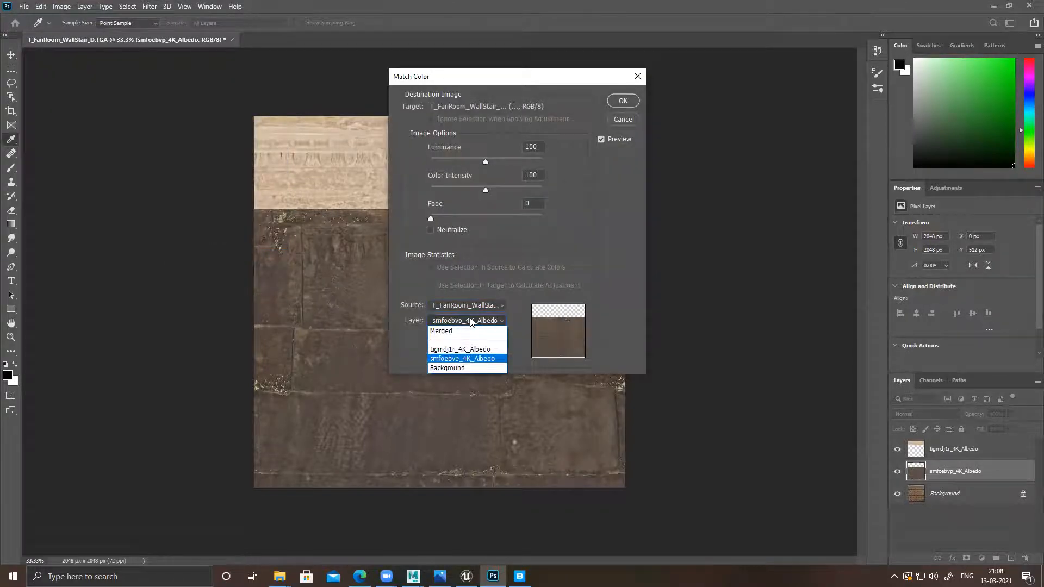
pyautogui.click(449, 350)
pyautogui.click(638, 103)
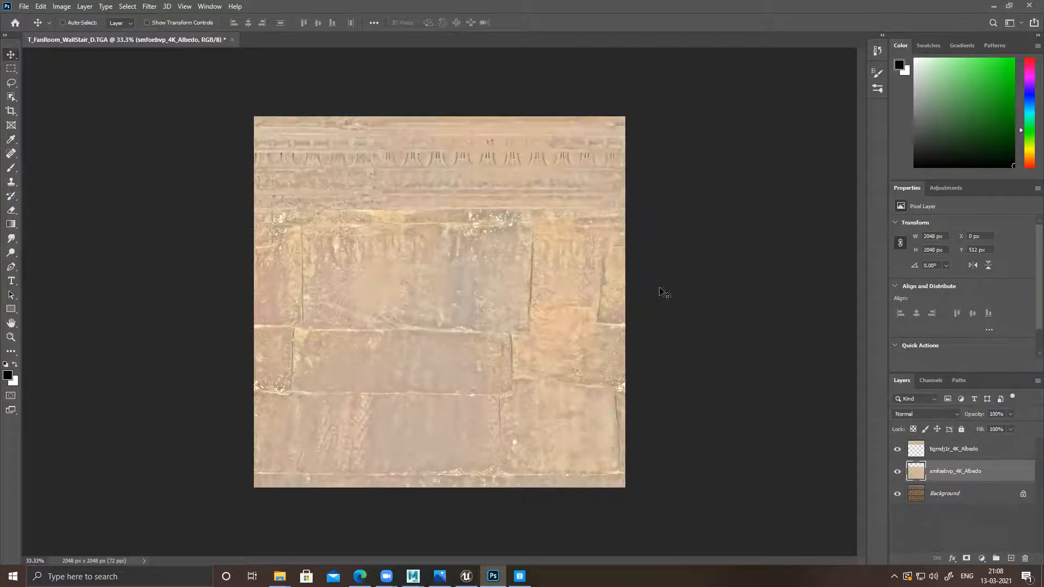
# Step: Reduce the saturation of the smfoebvp_4K_Albedo layer to -23 with Hue/Saturation
pyautogui.keyDown('alt'); pyautogui.scroll(2, 303, 198); pyautogui.keyUp('alt')
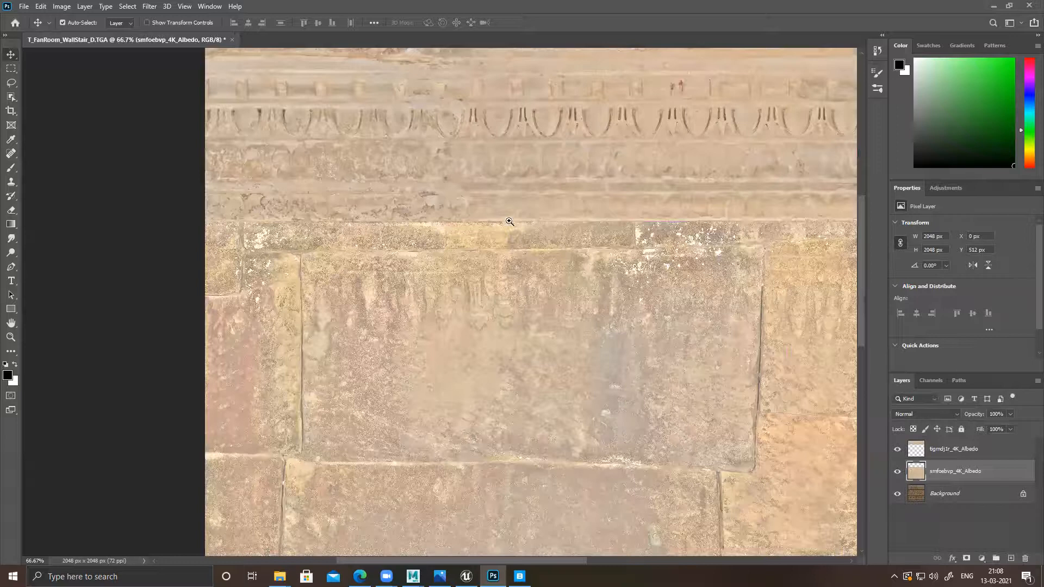
pyautogui.keyDown('alt'); pyautogui.scroll(1, 509, 222); pyautogui.keyUp('alt')
pyautogui.keyDown('alt'); pyautogui.scroll(1, 555, 251); pyautogui.keyUp('alt')
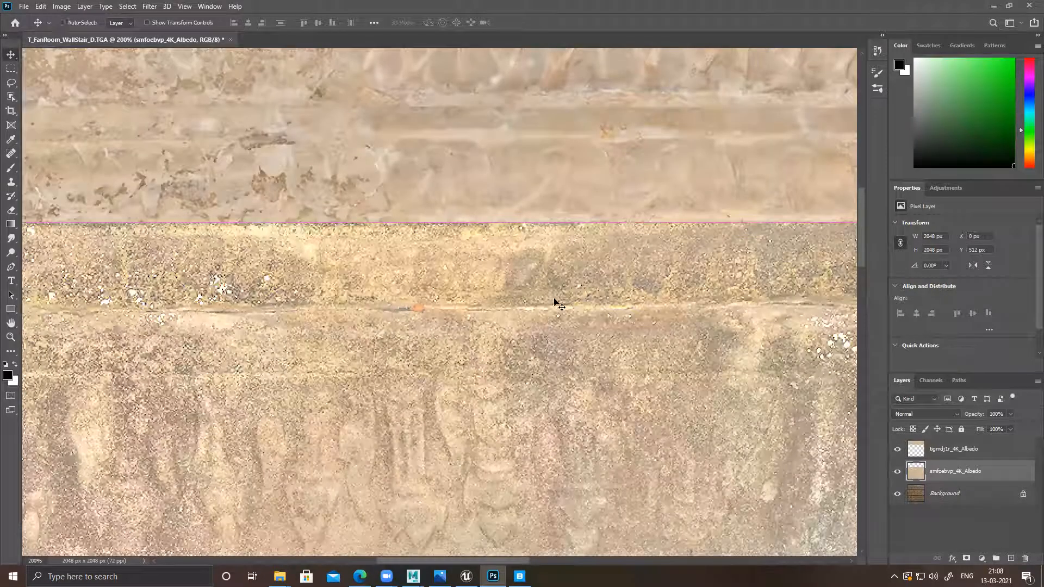
pyautogui.hotkey('ctrl', 'u')
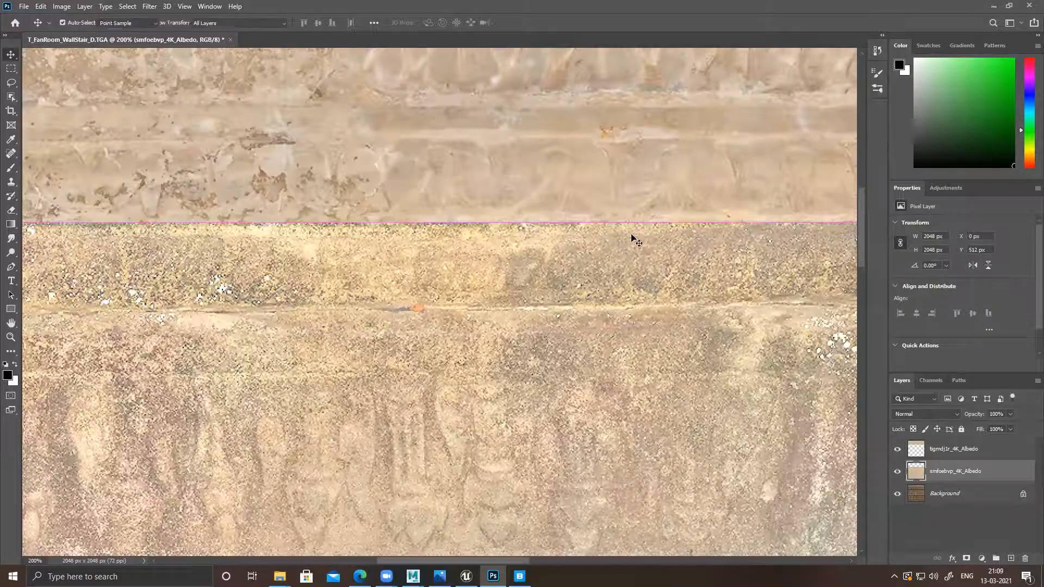
pyautogui.moveTo(492, 221); pyautogui.dragTo(482, 221)
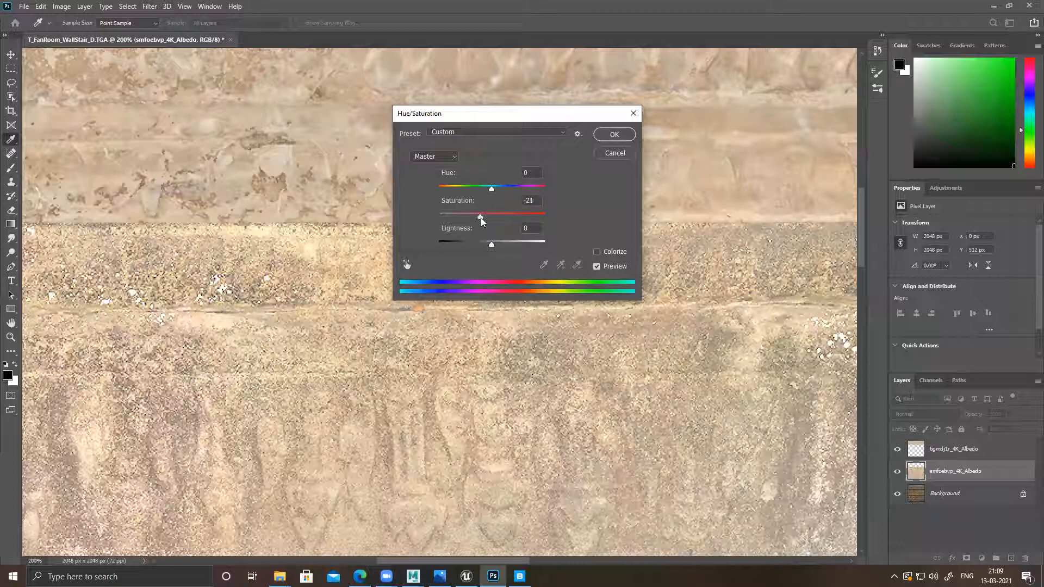
pyautogui.click(614, 134)
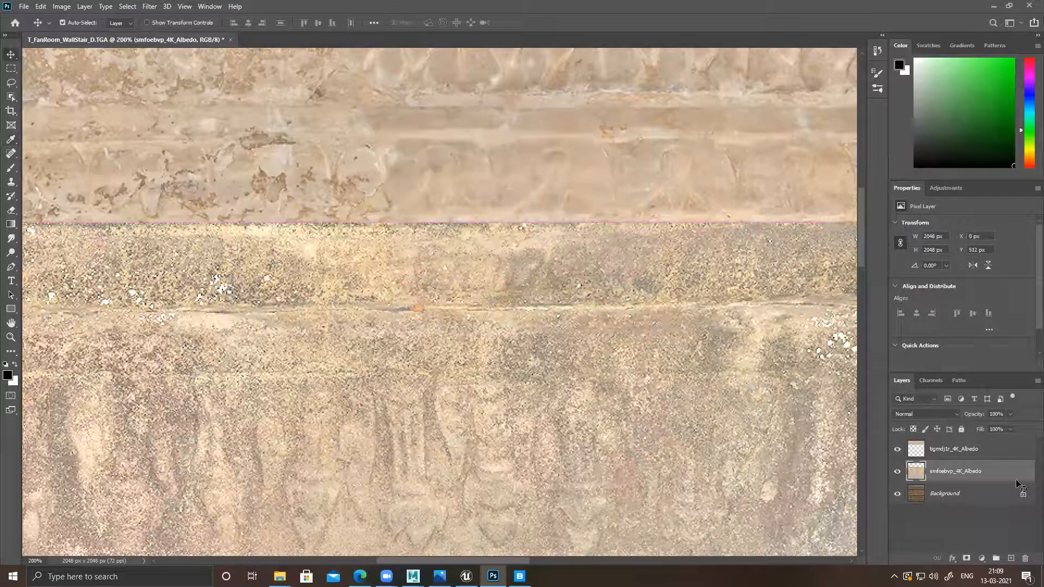
# Step: Apply Selective Color to the Yellows of smfoebvp_4K_Albedo with Magenta +34, Yellow -76 and slightly raised Cyan
pyautogui.click(61, 7)
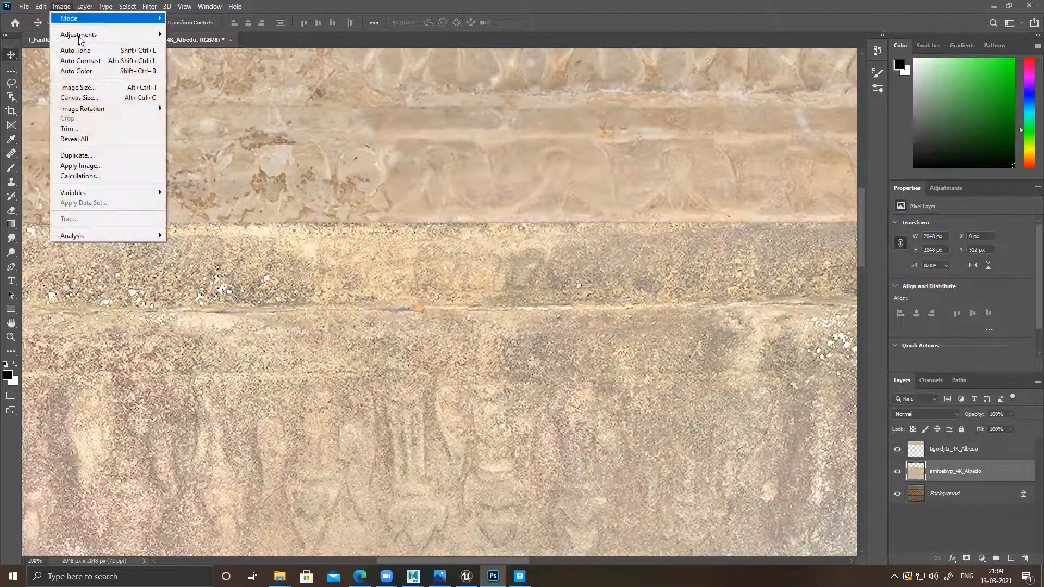
pyautogui.moveTo(103, 34)
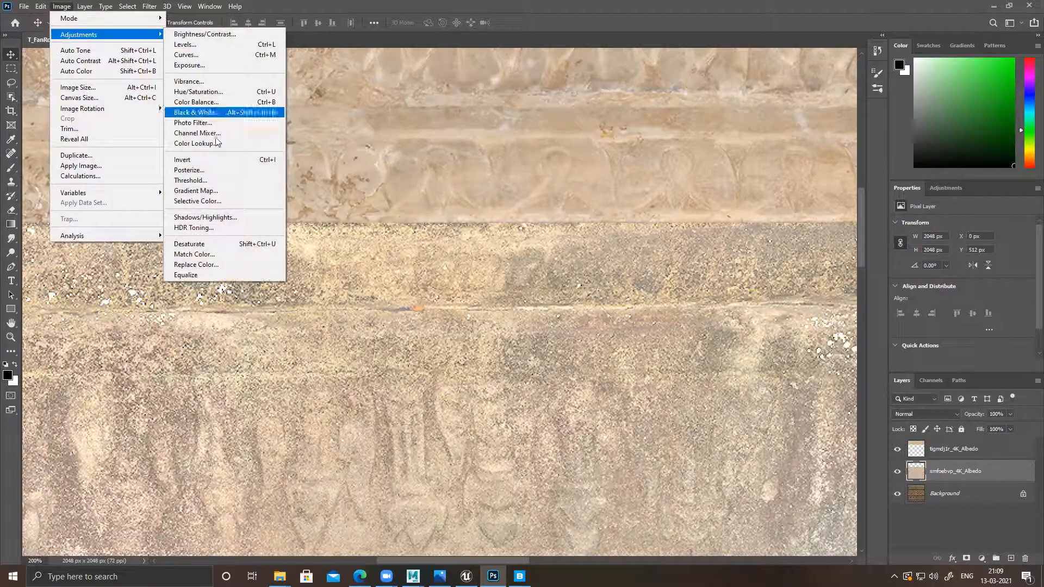
pyautogui.click(198, 201)
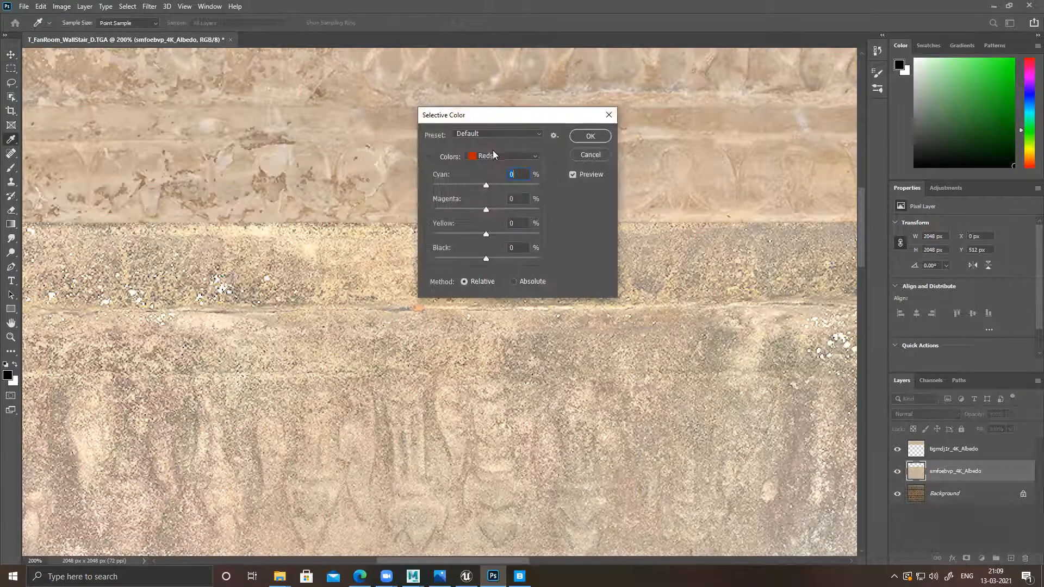
pyautogui.click(493, 155)
pyautogui.click(495, 170)
pyautogui.moveTo(485, 236); pyautogui.dragTo(446, 237)
pyautogui.moveTo(496, 210); pyautogui.dragTo(503, 210)
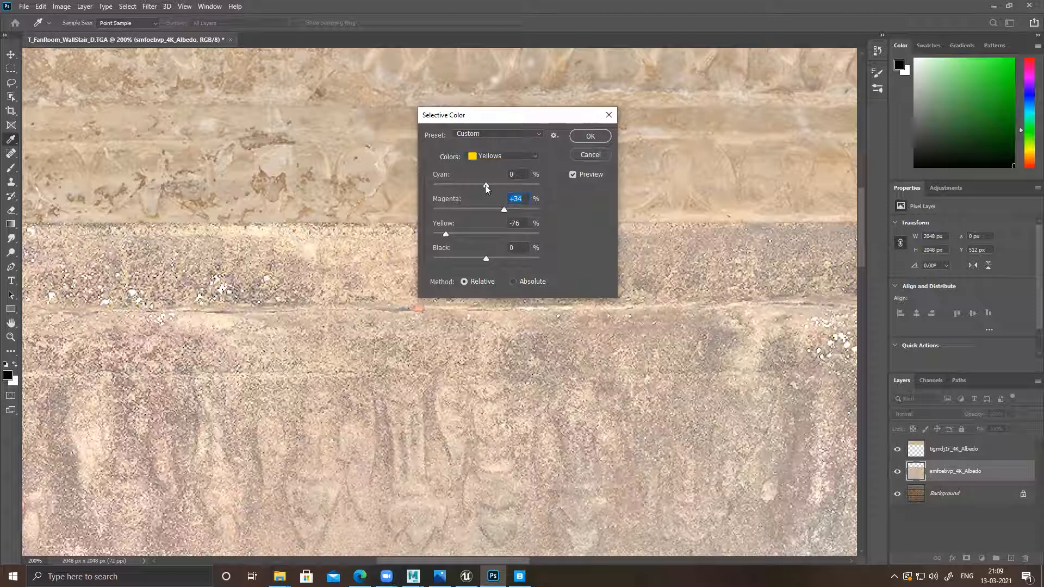
pyautogui.moveTo(487, 187)
pyautogui.mouseDown()
pyautogui.moveTo(466, 188)
pyautogui.moveTo(495, 191)
pyautogui.mouseUp()
pyautogui.click(591, 137)
pyautogui.press('v')
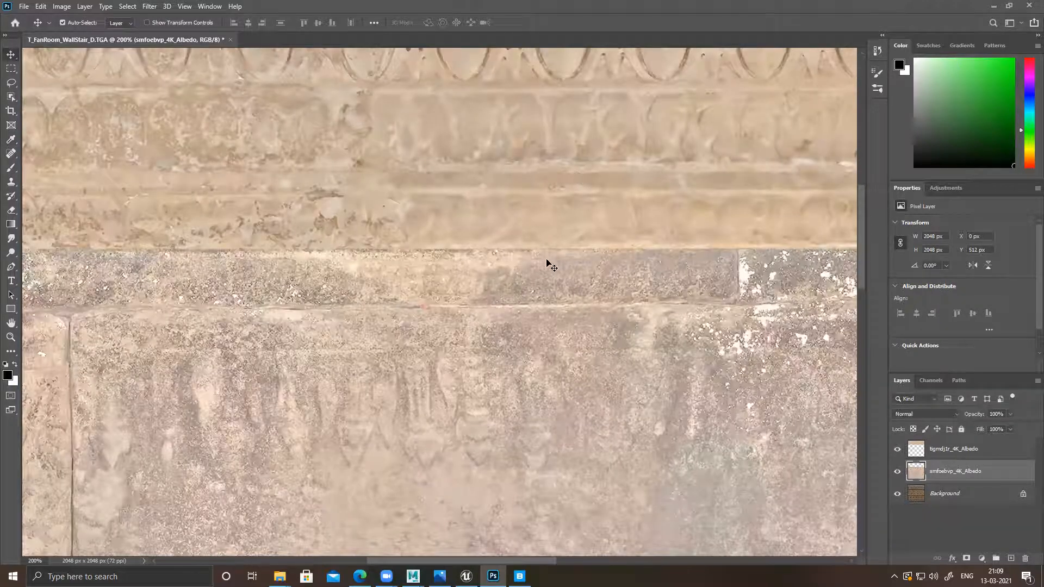
# Step: Sample the beige of the trim band and fill a new layer above smfoebvp_4K_Albedo with it
pyautogui.hotkey('ctrl', '-')
pyautogui.hotkey('ctrl', '-')
pyautogui.hotkey('ctrl', '-')
pyautogui.hotkey('ctrl', '-')
pyautogui.press('b')
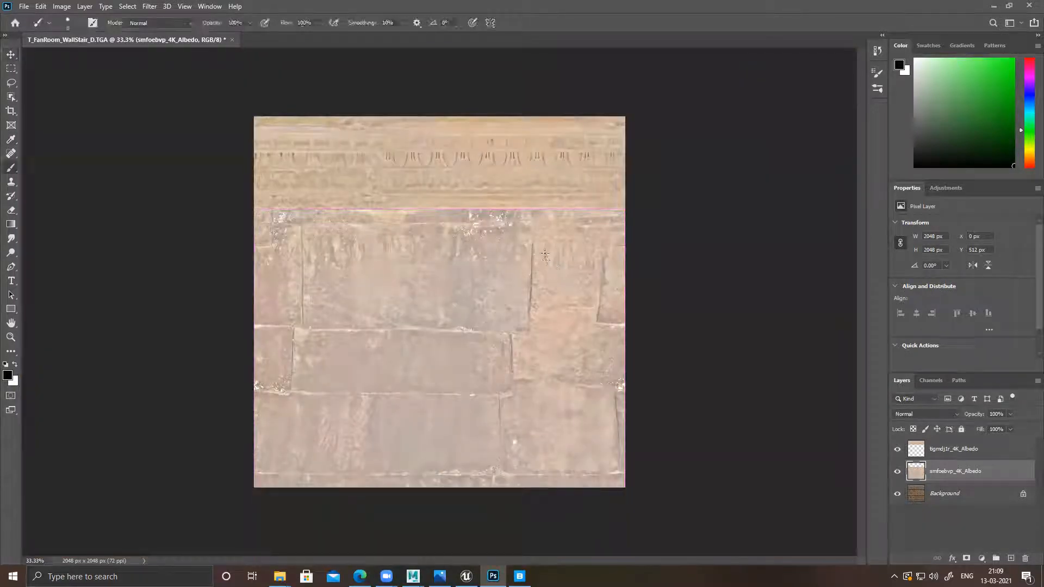
pyautogui.keyDown('alt'); pyautogui.click(502, 194); pyautogui.keyUp('alt')
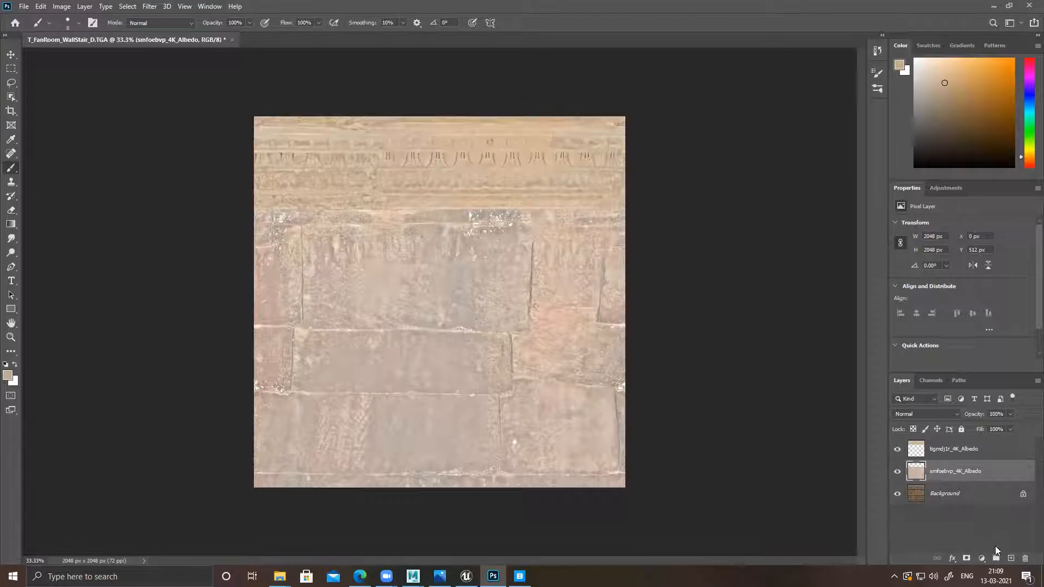
pyautogui.click(1011, 559)
pyautogui.hotkey('alt', 'BackSpace')
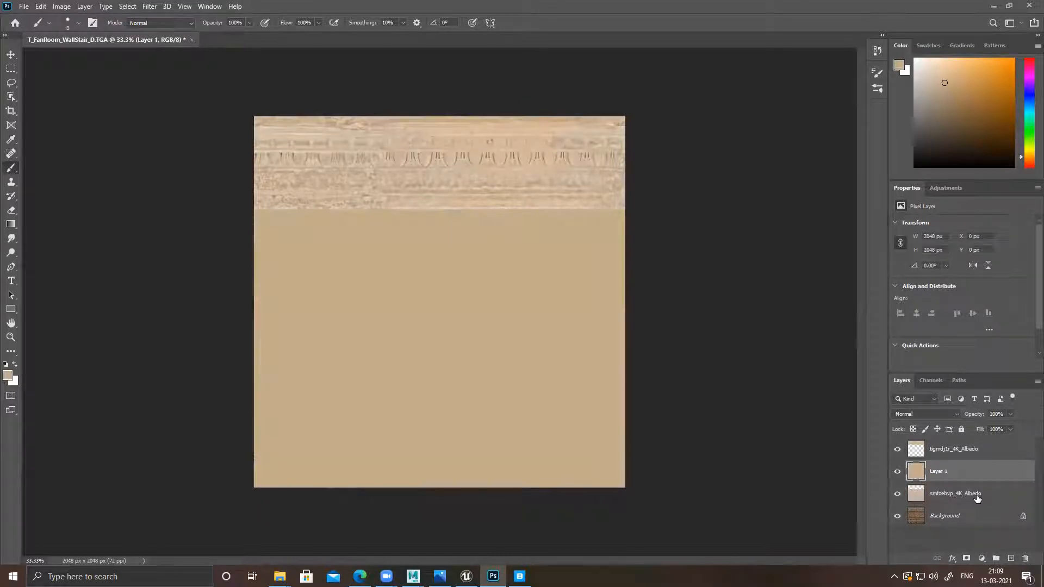
# Step: Set the beige fill layer's blend mode to Soft Light and toggle its visibility to compare the tint
pyautogui.click(936, 414)
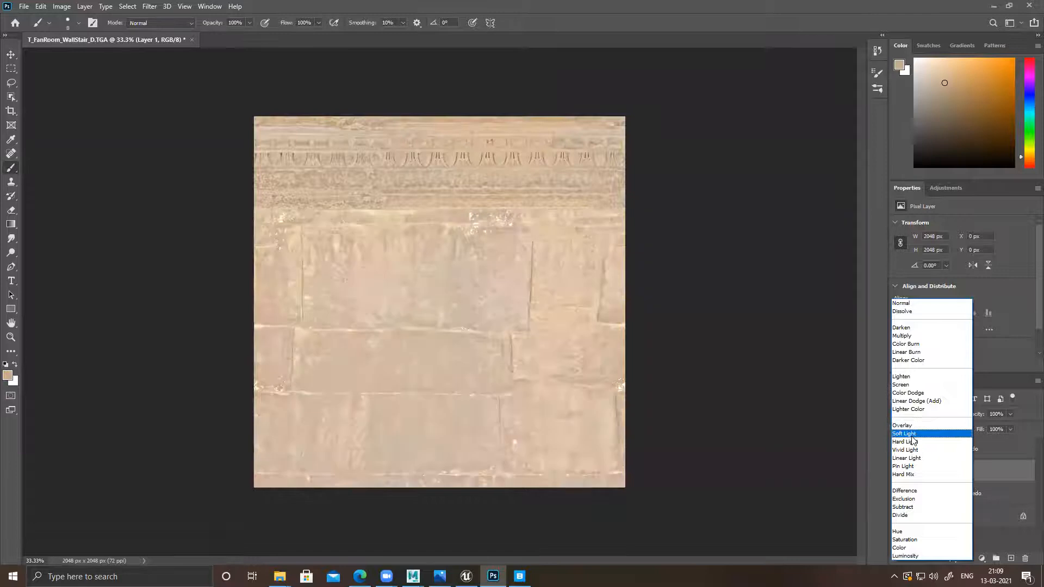
pyautogui.click(914, 435)
pyautogui.click(896, 471)
pyautogui.click(896, 471)
pyautogui.click(896, 472)
pyautogui.click(897, 471)
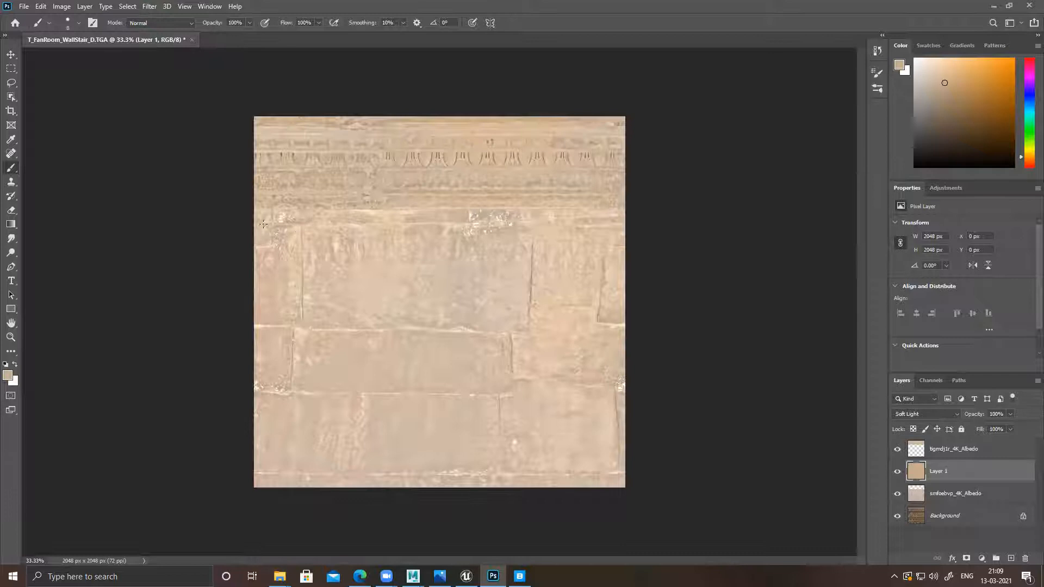
# Step: Undo the beige fill layer and all colour adjustments on smfoebvp_4K_Albedo, back to the original dark stone
pyautogui.click(11, 54)
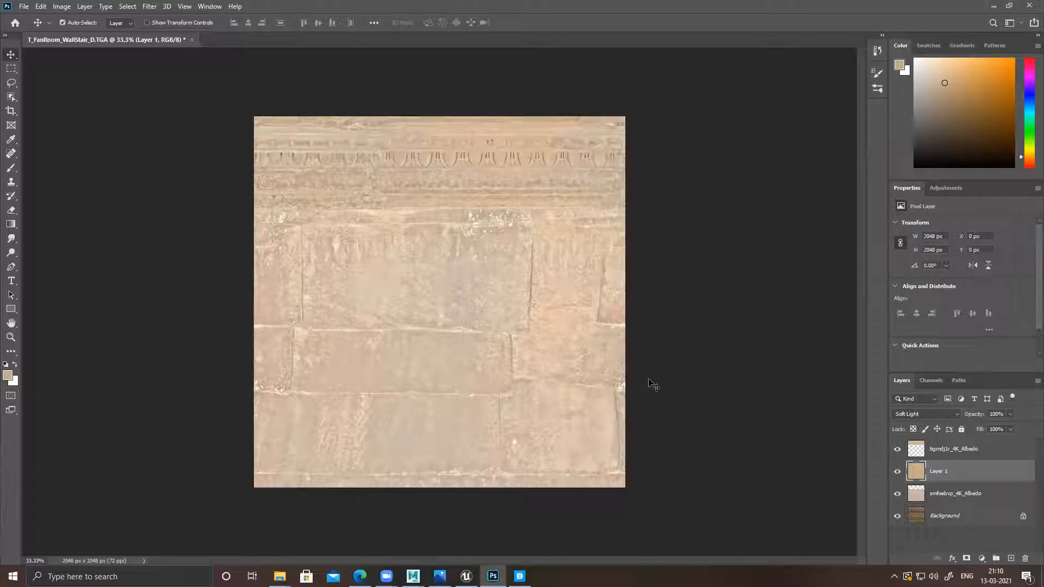
pyautogui.hotkey('ctrl', ',')
pyautogui.press('Delete')
pyautogui.hotkey('ctrl', 'z')
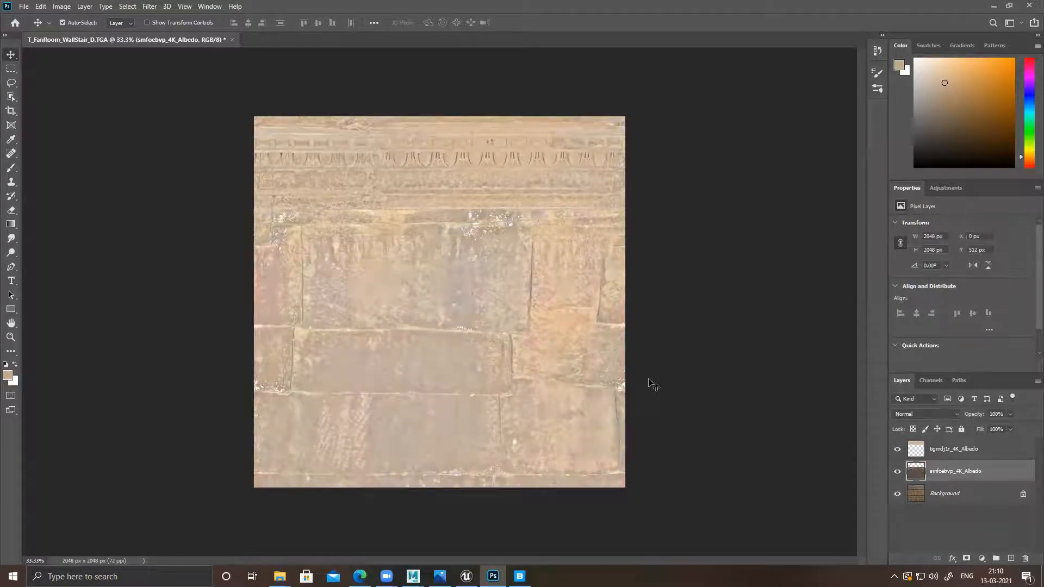
# Step: Match the colour of the tigmdj1r_4K_Albedo trim layer to the smfoebvp_4K_Albedo layer with Match Color
pyautogui.click(955, 449)
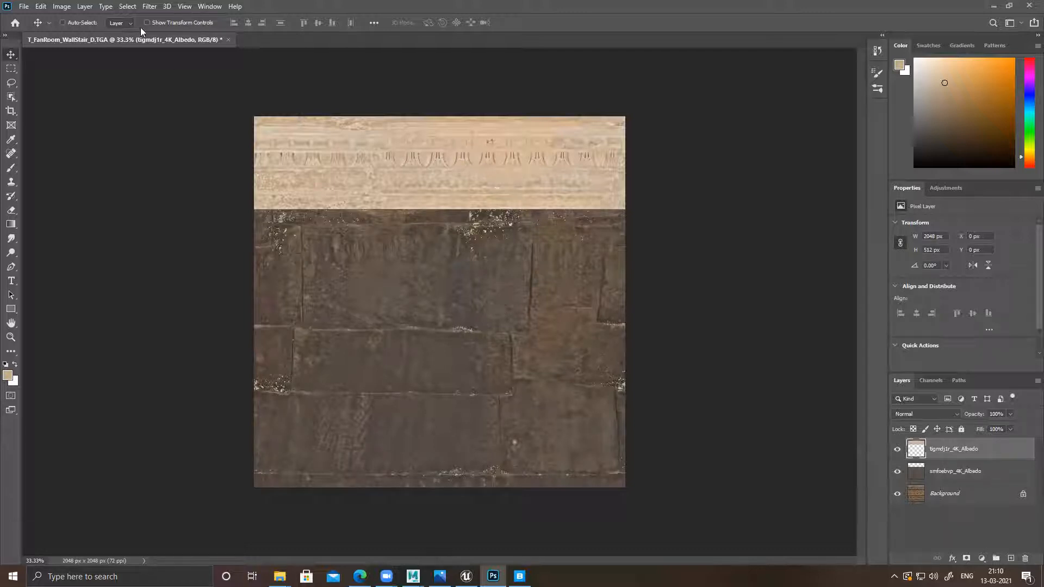
pyautogui.click(61, 6)
pyautogui.moveTo(77, 36)
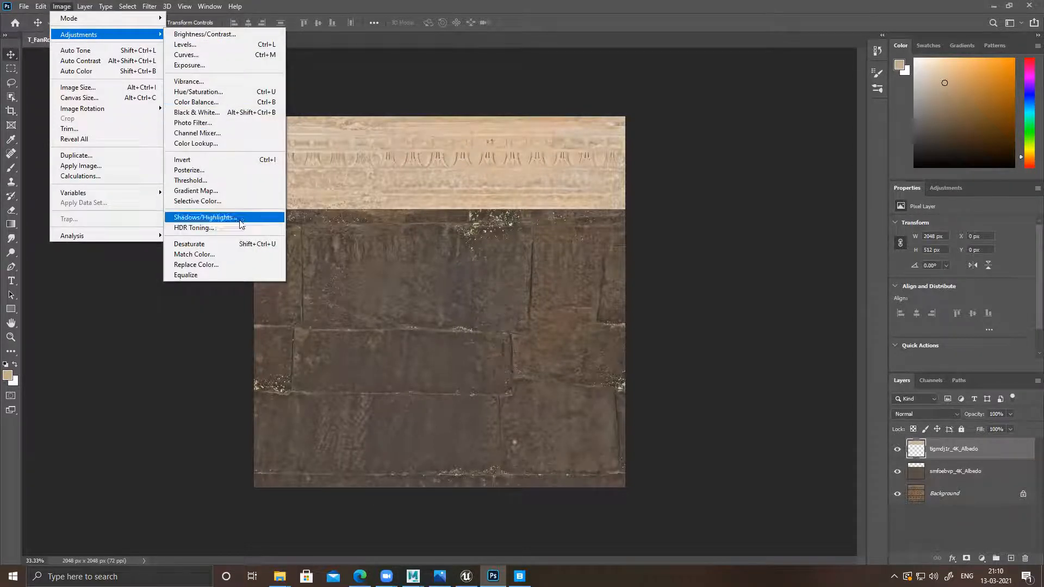
pyautogui.click(196, 253)
pyautogui.click(468, 306)
pyautogui.click(468, 321)
pyautogui.click(473, 320)
pyautogui.click(462, 359)
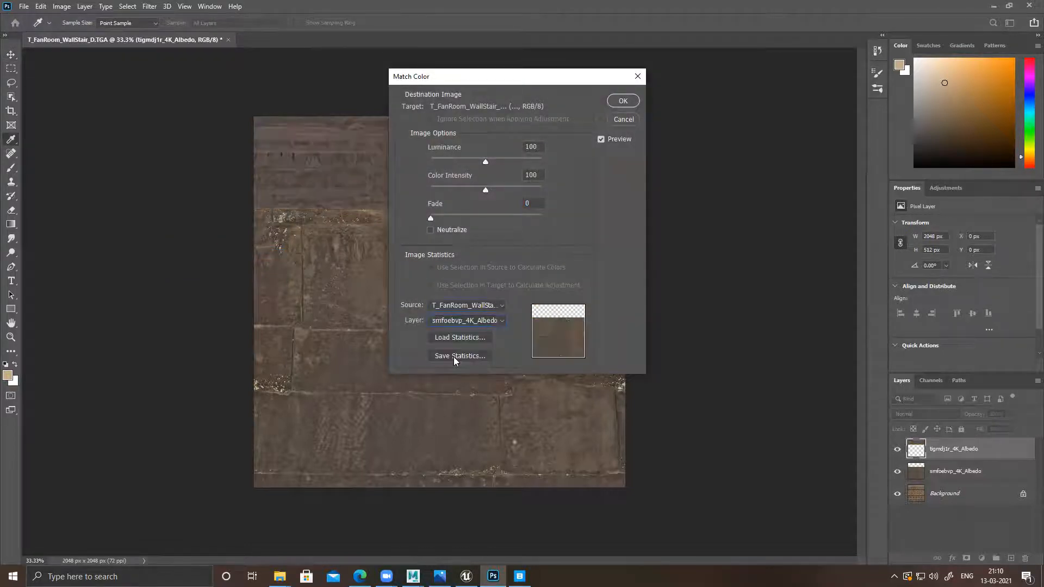
pyautogui.click(623, 100)
# Step: Save a copy of the texture as a Targa file named T in the ENVII folder at 24 bits/pixel
pyautogui.press('ctrl')
pyautogui.hotkey('ctrl', 'shift', 's')
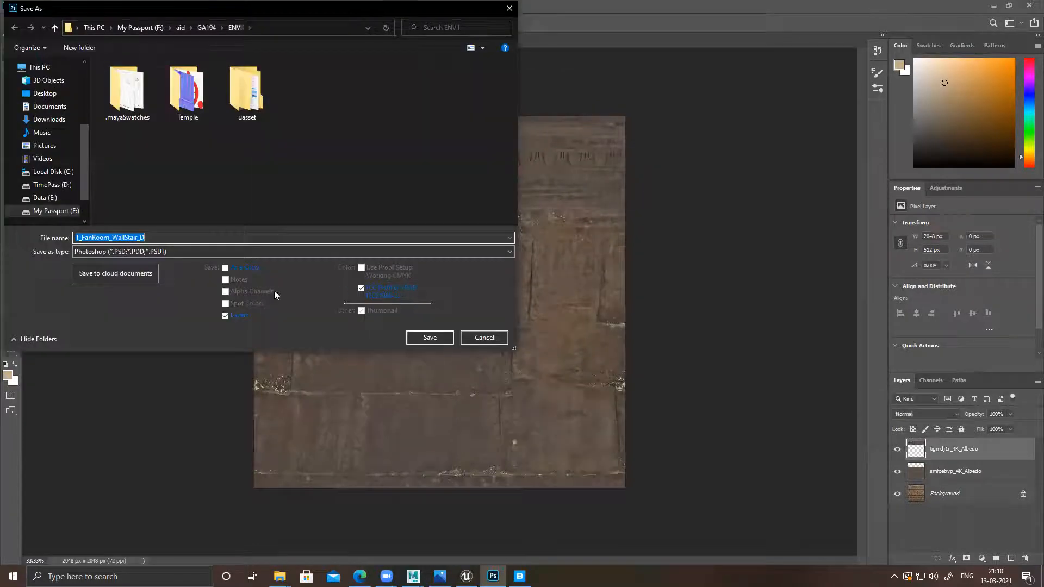
pyautogui.click(163, 251)
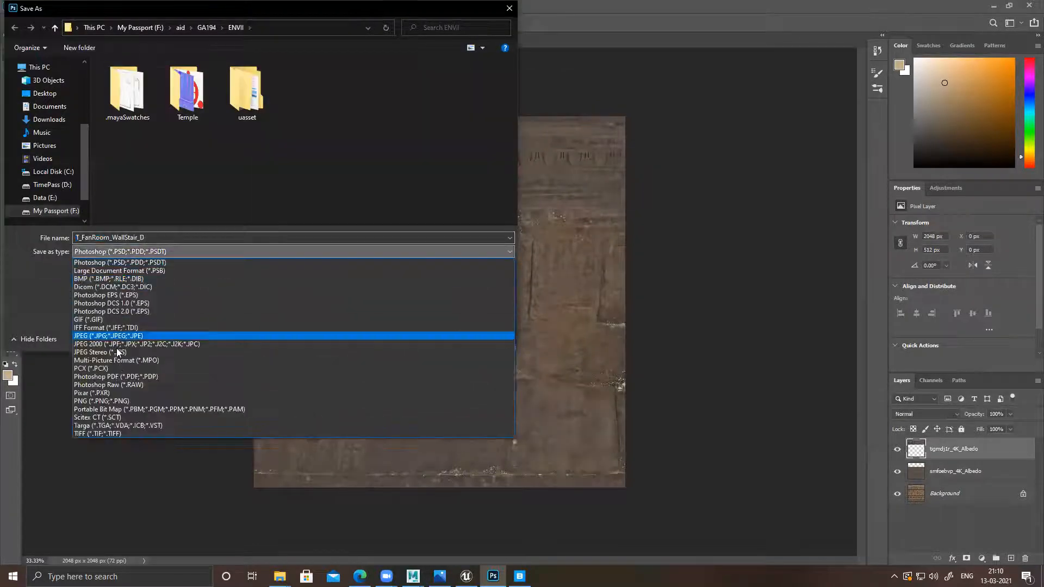
pyautogui.click(95, 426)
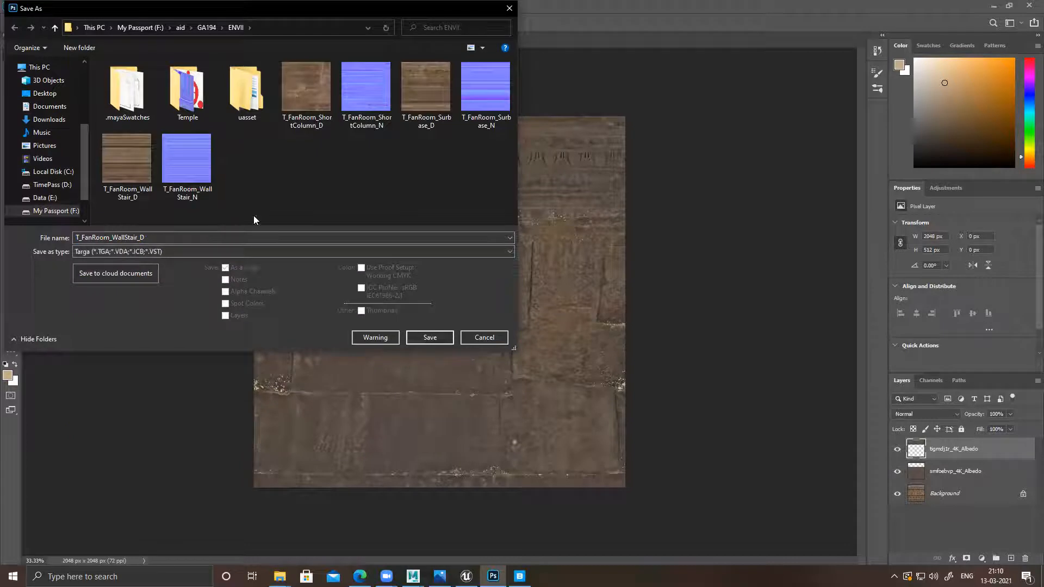
pyautogui.doubleClick(169, 236)
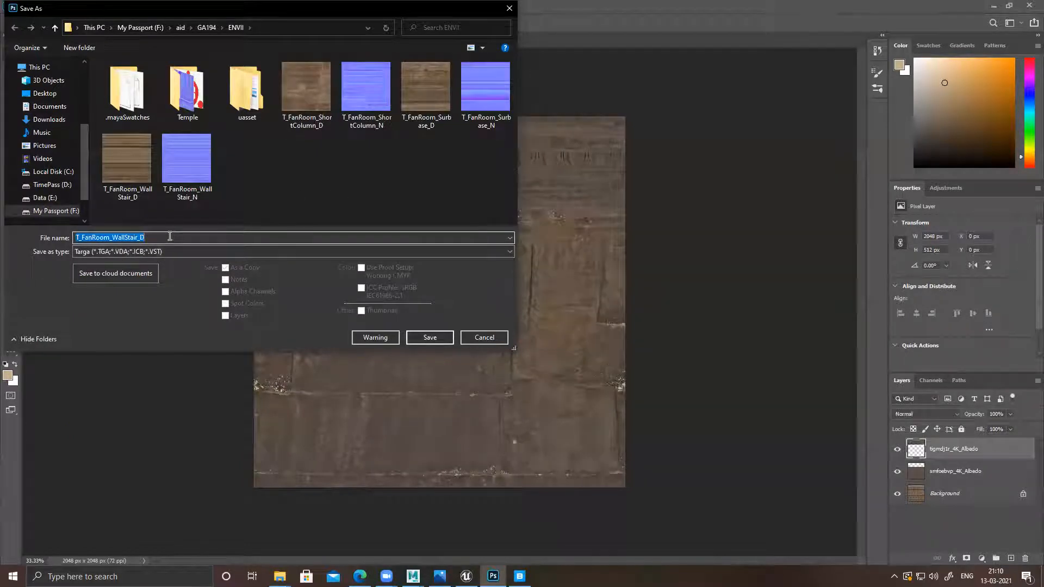
pyautogui.write('T')
pyautogui.click(429, 338)
pyautogui.click(530, 193)
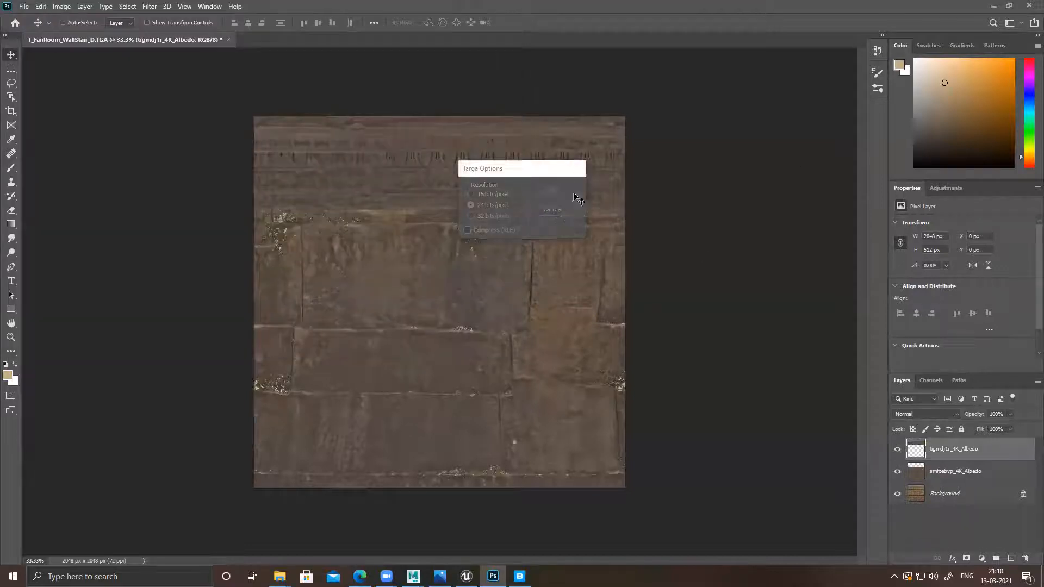
# Step: Switch to the ENVII folder in File Explorer and select the saved Targa texture 1
pyautogui.click(280, 577)
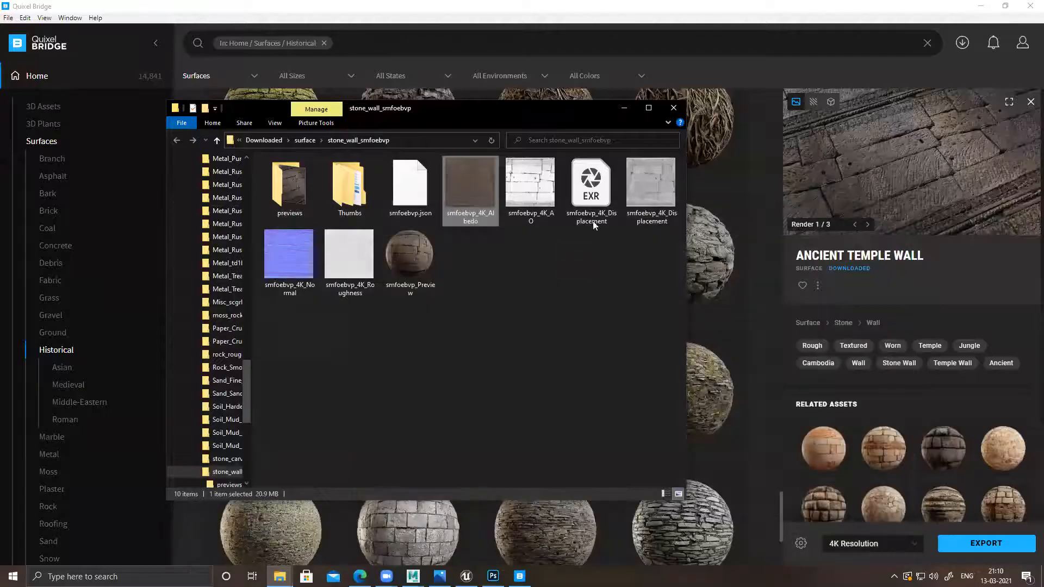
pyautogui.click(624, 107)
pyautogui.click(981, 6)
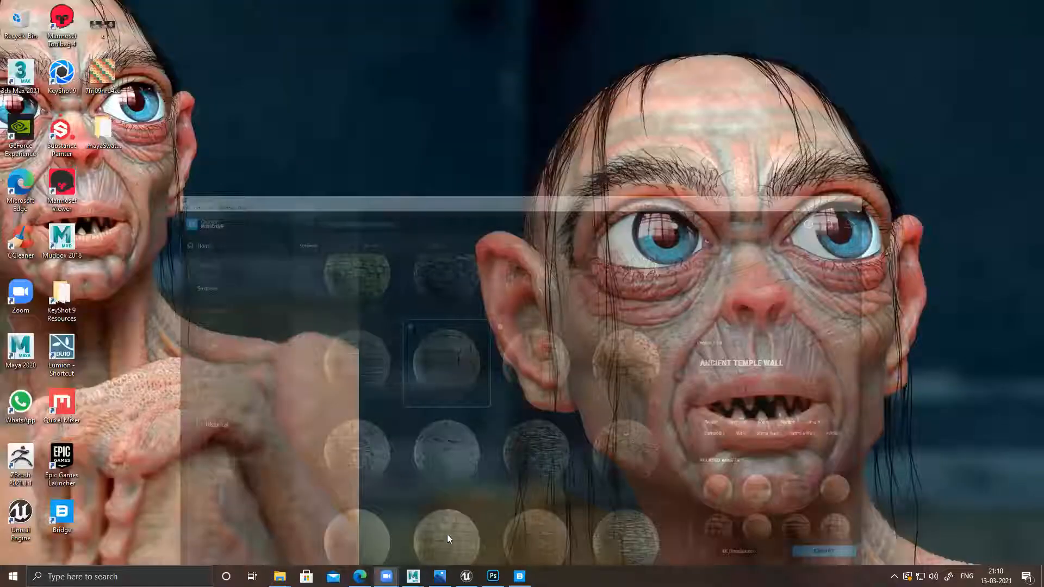
pyautogui.moveTo(493, 577)
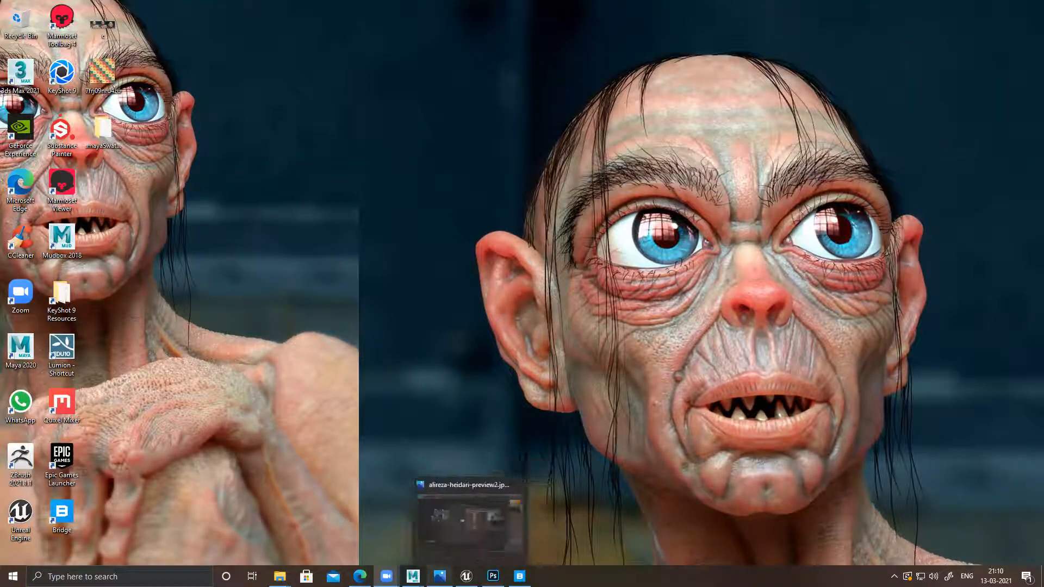
pyautogui.moveTo(414, 577)
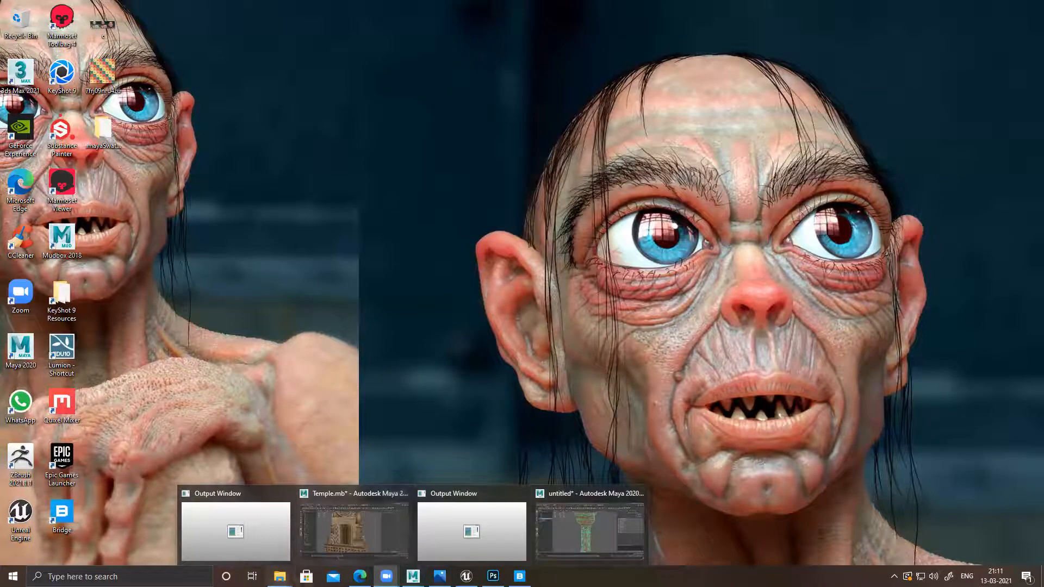
pyautogui.moveTo(279, 576)
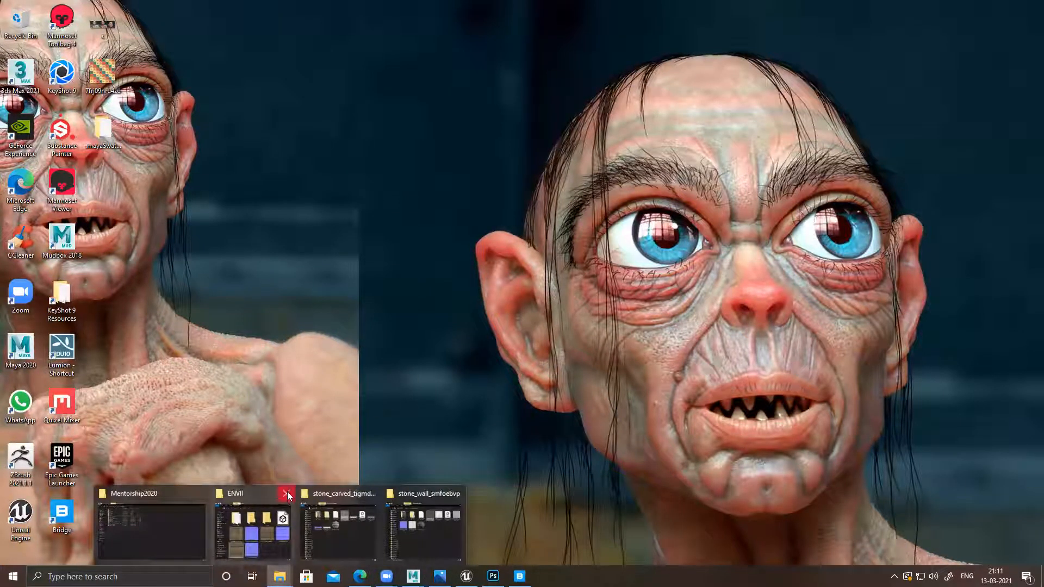
pyautogui.click(264, 525)
pyautogui.click(620, 82)
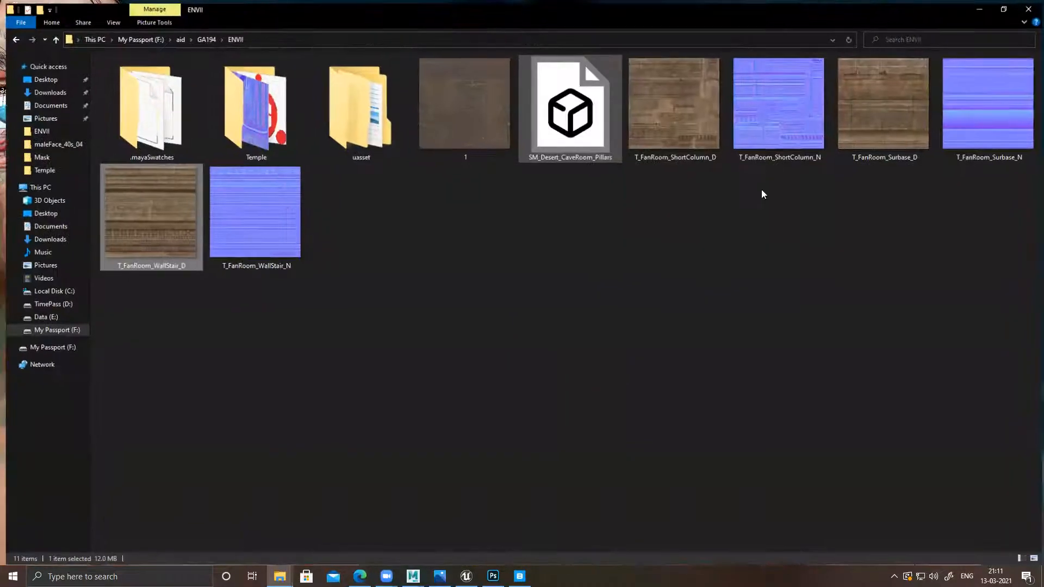
pyautogui.click(466, 141)
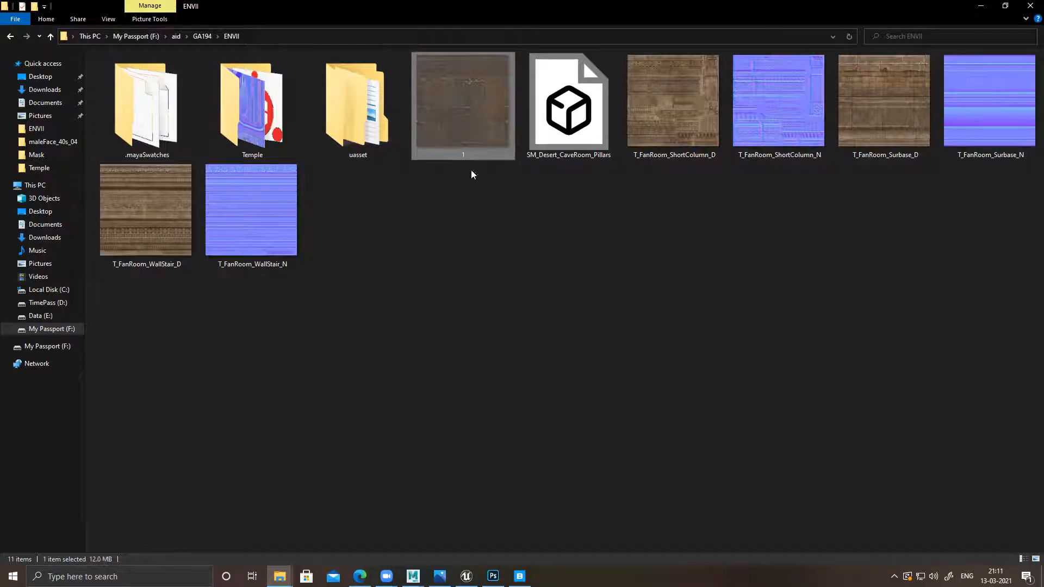
# Step: Return to Photoshop and save a JPEG copy of the texture named 1 in the ENVII folder
pyautogui.click(493, 577)
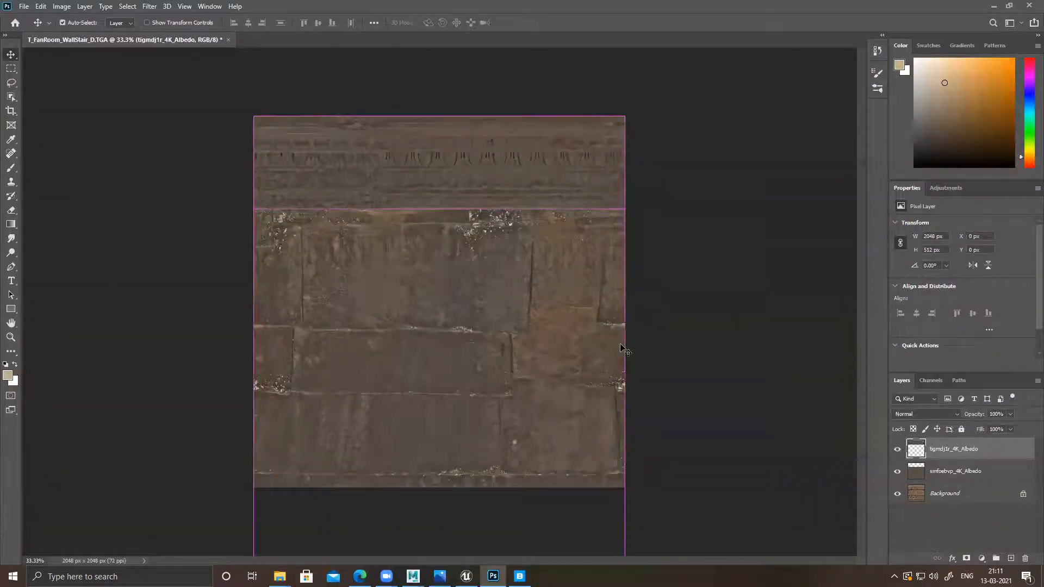
pyautogui.hotkey('ctrl', 'shift', 's')
pyautogui.click(342, 252)
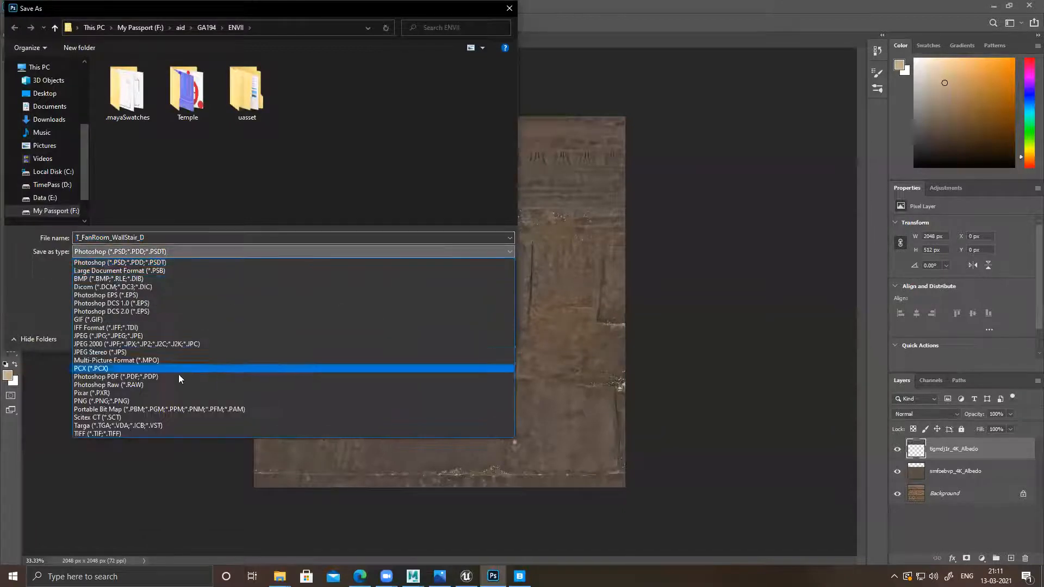
pyautogui.click(113, 336)
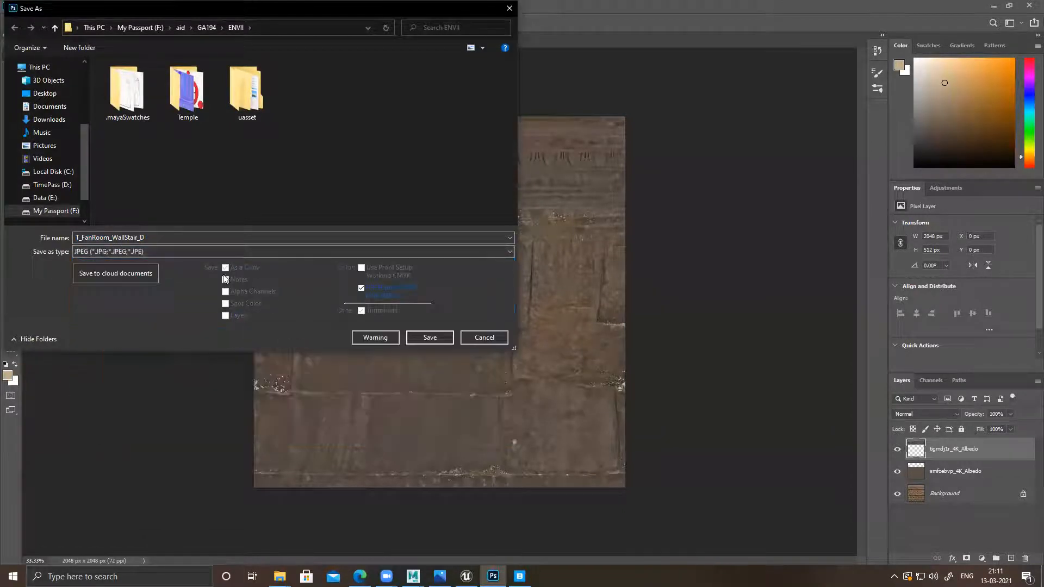
pyautogui.doubleClick(170, 238)
pyautogui.write('1')
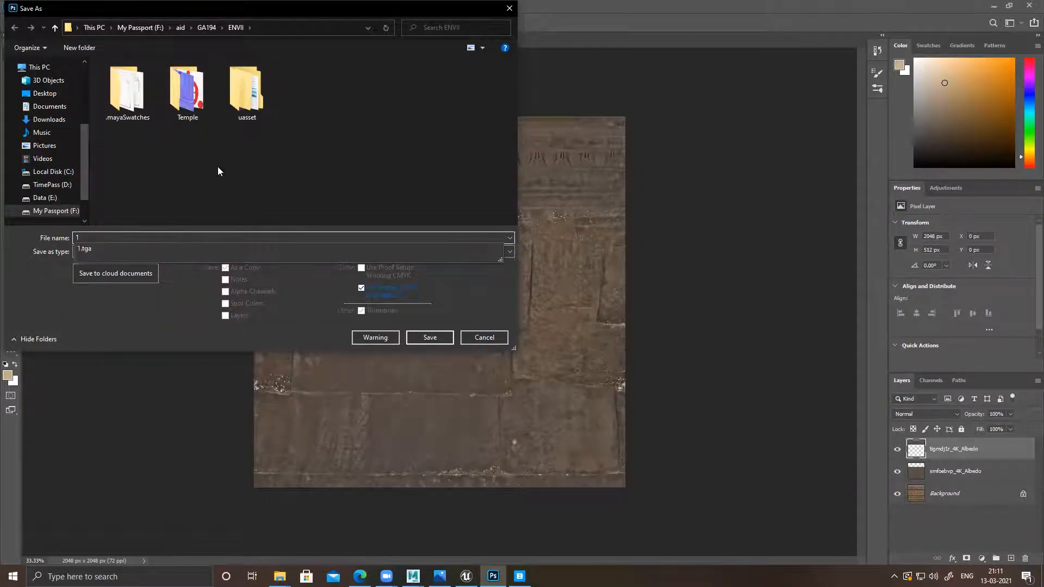
pyautogui.click(428, 337)
pyautogui.click(570, 145)
# Step: Compare the file details of the JPEG and Targa versions of texture 1 in the ENVII folder
pyautogui.click(994, 5)
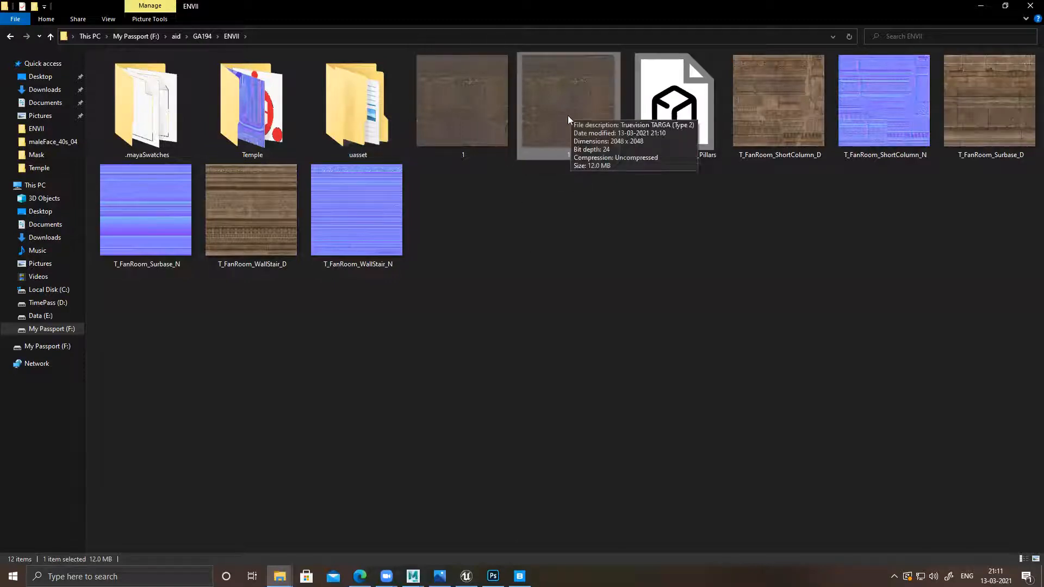
pyautogui.click(508, 103)
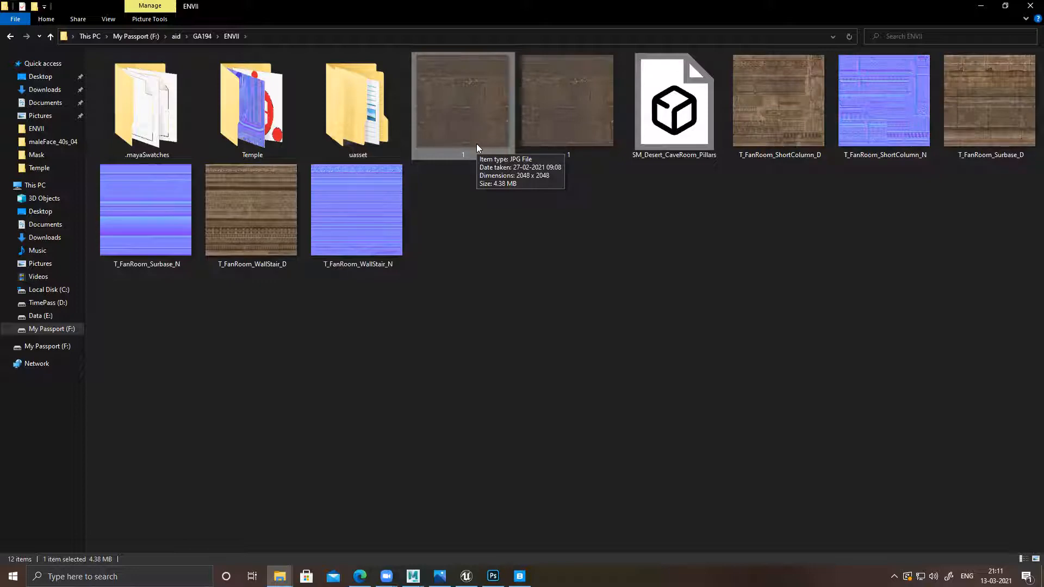
pyautogui.click(569, 117)
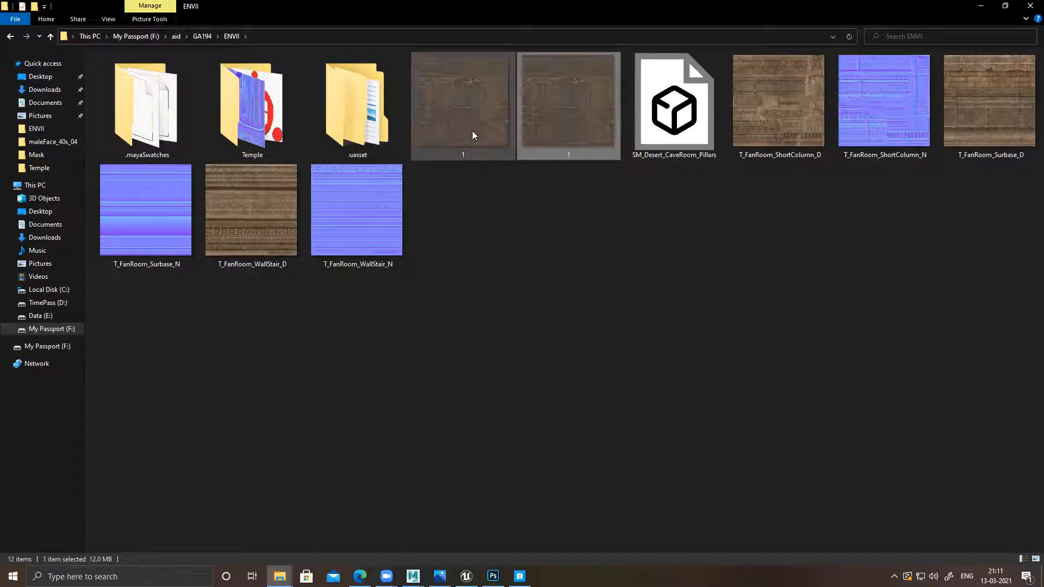
# Step: Paint a lavender stroke with a 200 px brush across the upper left of the texture on the tigmdj1r_4K_Albedo layer in Photoshop
pyautogui.click(493, 576)
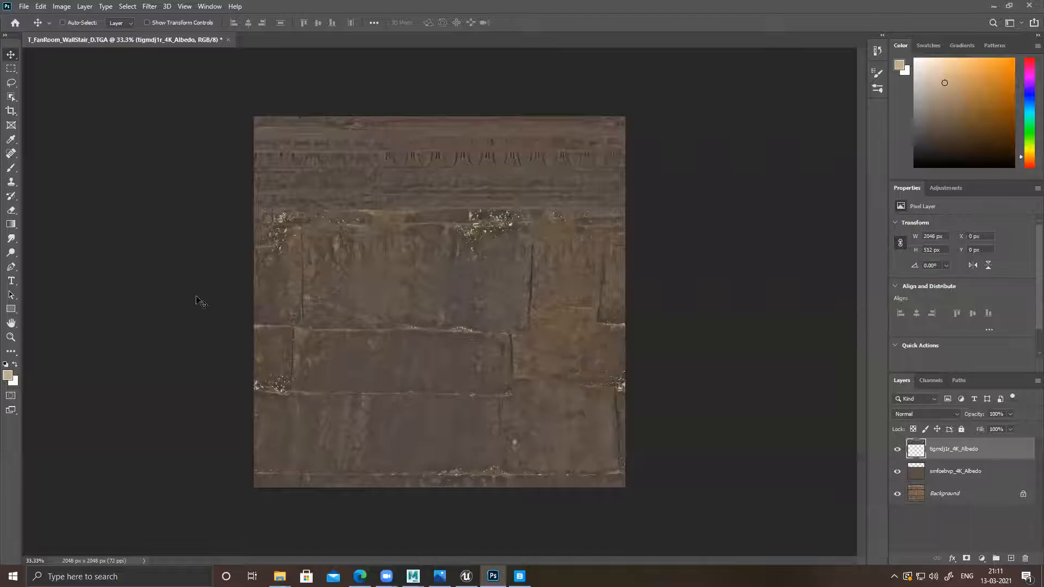
pyautogui.press('b')
pyautogui.click(8, 376)
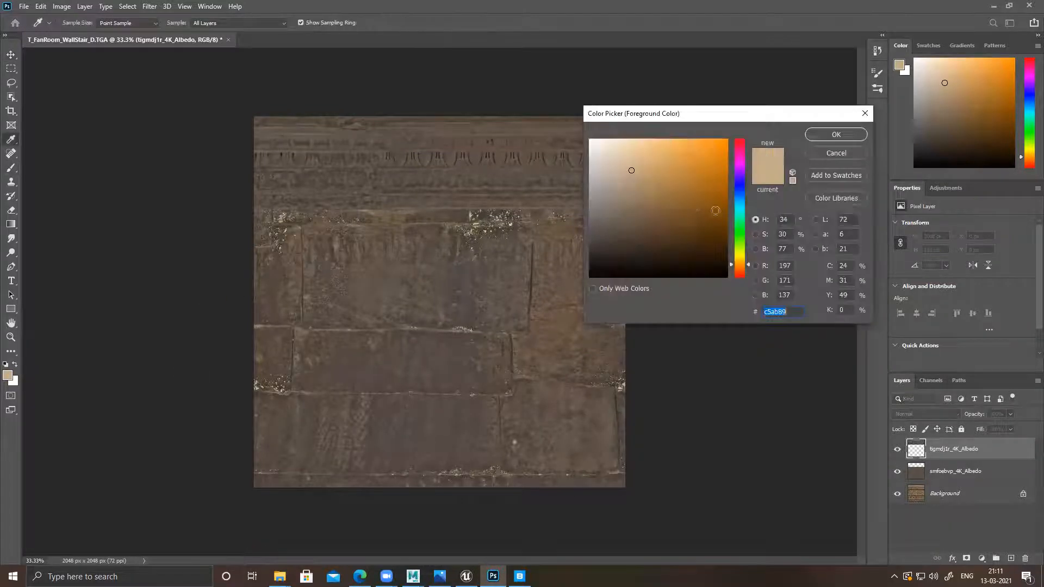
pyautogui.click(740, 188)
pyautogui.click(818, 136)
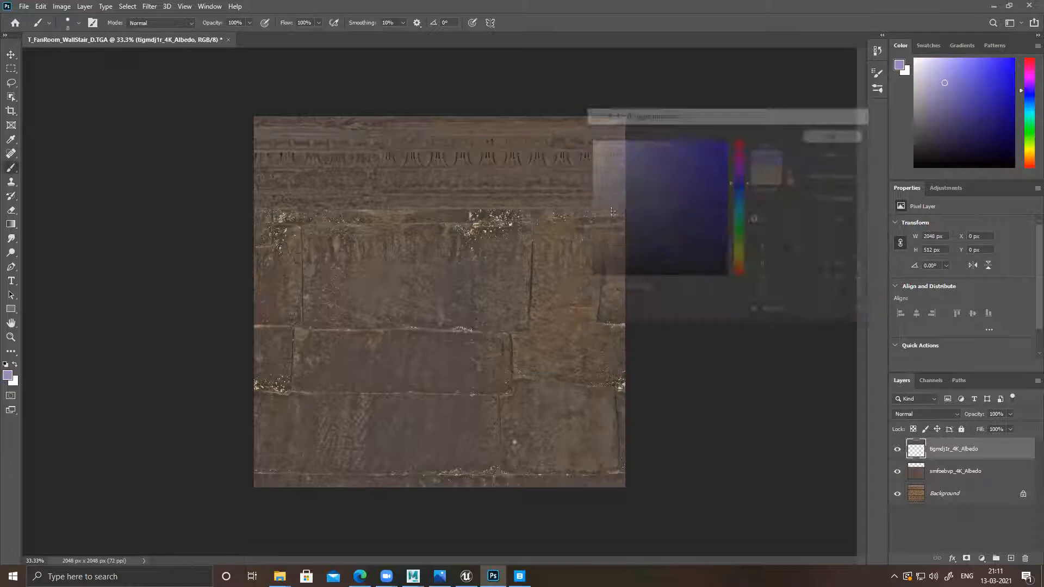
pyautogui.press(']')
pyautogui.press(']')
pyautogui.press(']')
pyautogui.press(']')
pyautogui.press(']')
pyautogui.press(']')
pyautogui.press(']')
pyautogui.press(']')
pyautogui.press(']')
pyautogui.press(']')
pyautogui.press(']')
pyautogui.press(']')
pyautogui.press(']')
pyautogui.press(']')
pyautogui.press(']')
pyautogui.moveTo(341, 180)
pyautogui.mouseDown()
pyautogui.moveTo(311, 305)
pyautogui.moveTo(324, 271)
pyautogui.mouseUp()
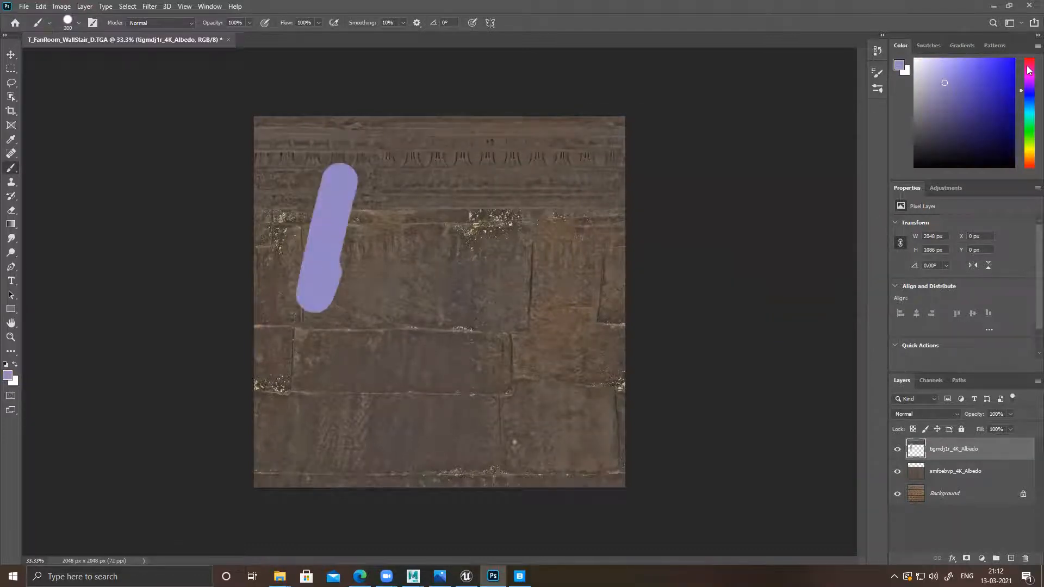
# Step: Paint a pink stroke on the trim at the texture's upper right and a brown stroke on the stones below it
pyautogui.click(1028, 67)
pyautogui.moveTo(517, 196); pyautogui.dragTo(563, 173)
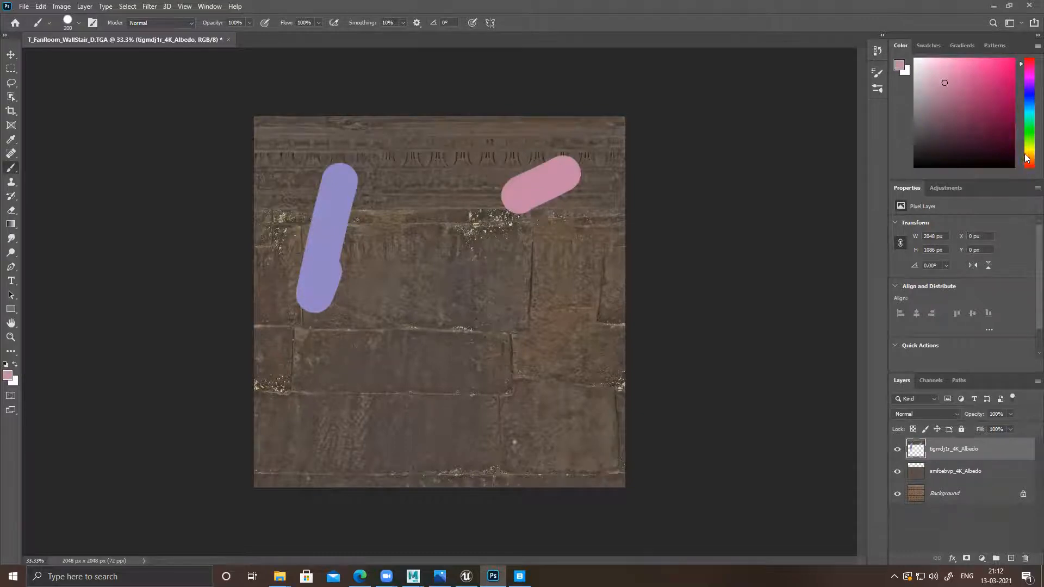
pyautogui.click(1027, 158)
pyautogui.moveTo(986, 136); pyautogui.dragTo(1006, 122)
pyautogui.click(552, 288)
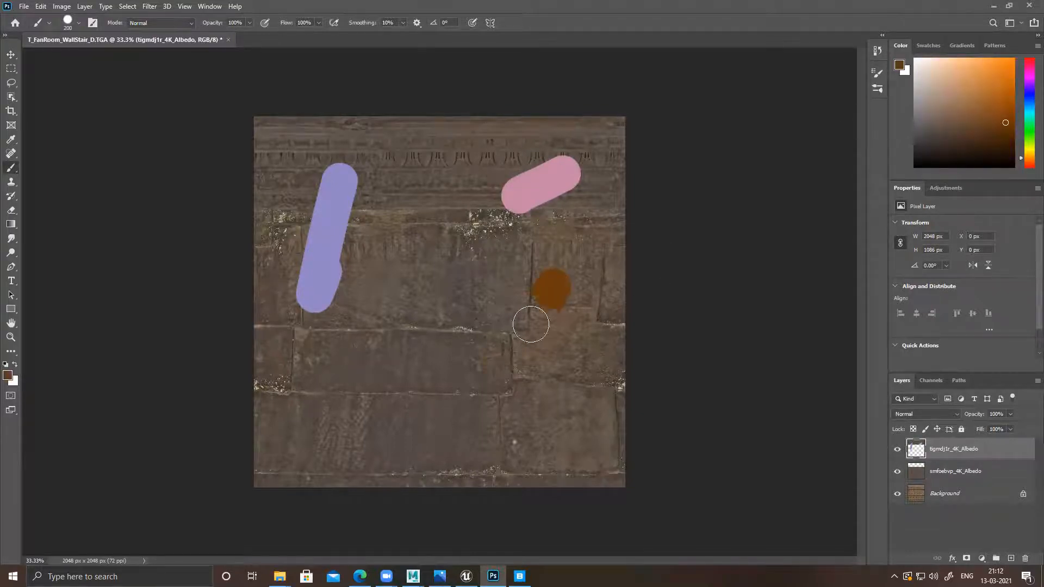
pyautogui.moveTo(531, 325); pyautogui.dragTo(496, 372)
# Step: Paint a dark blue stroke near the middle of the texture and a dark red stroke beneath it
pyautogui.click(1028, 95)
pyautogui.moveTo(432, 298); pyautogui.dragTo(401, 353)
pyautogui.click(1028, 63)
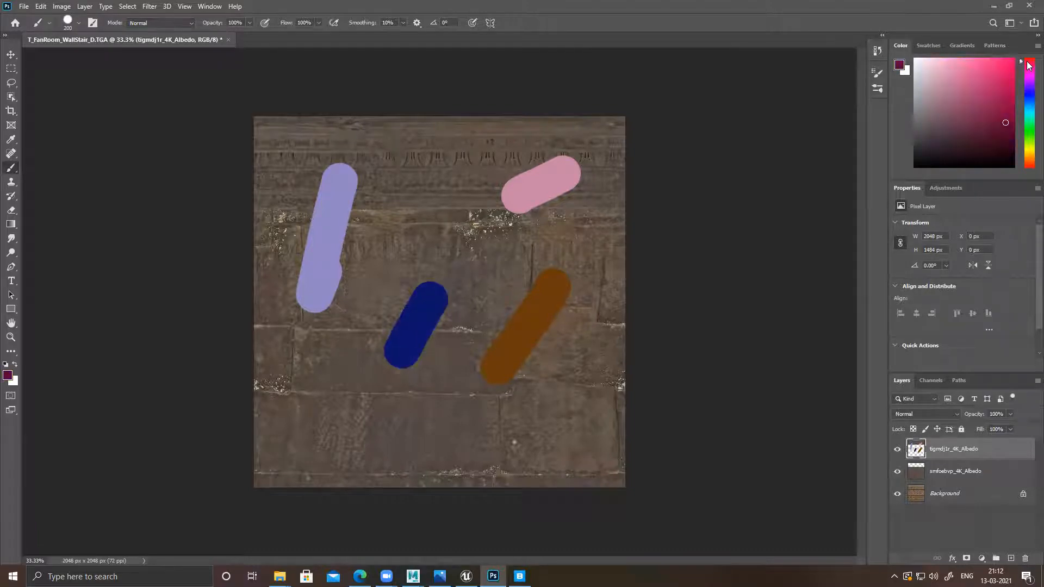
pyautogui.moveTo(435, 416); pyautogui.dragTo(377, 438)
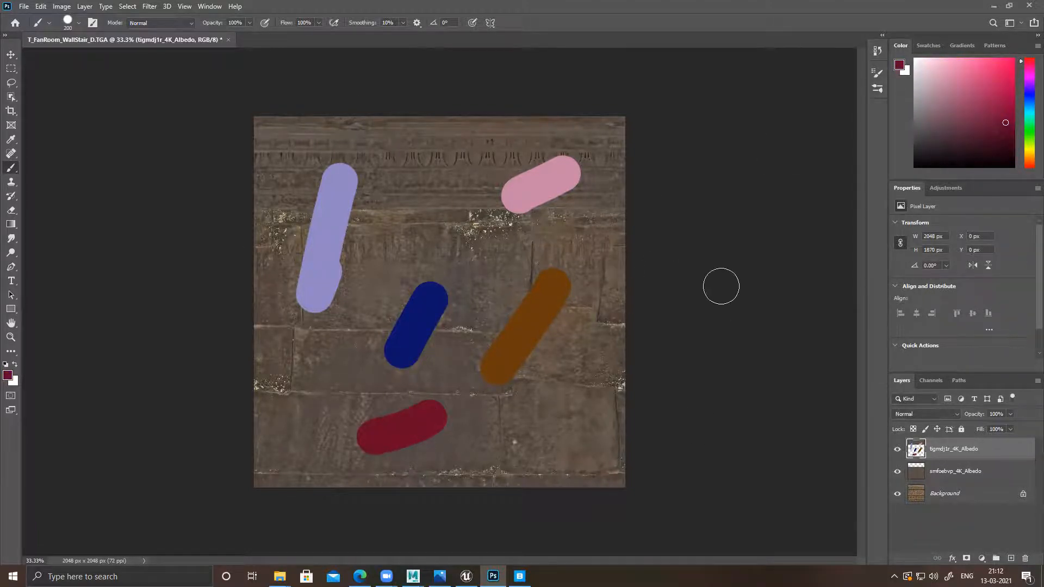
# Step: Save the painted texture as a Targa copy over the existing file 1 in ENVII at 24 bits/pixel
pyautogui.hotkey('ctrl', 'shift', 's')
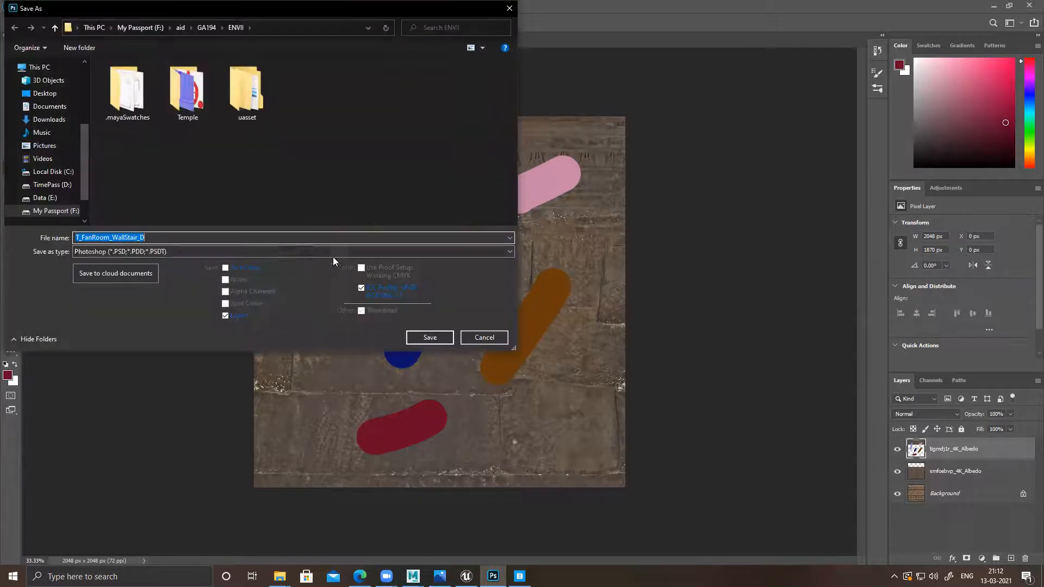
pyautogui.click(333, 252)
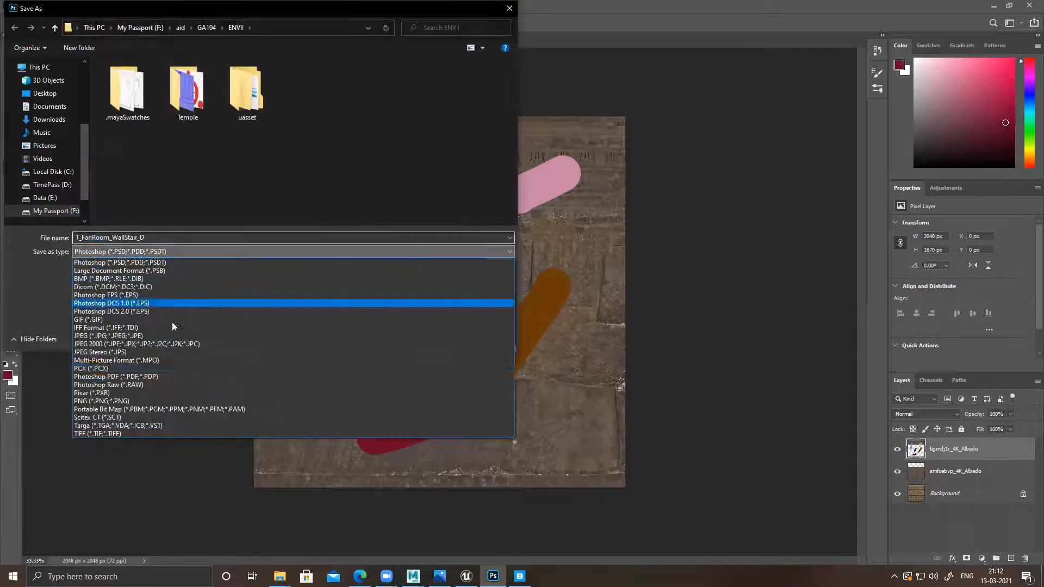
pyautogui.click(121, 426)
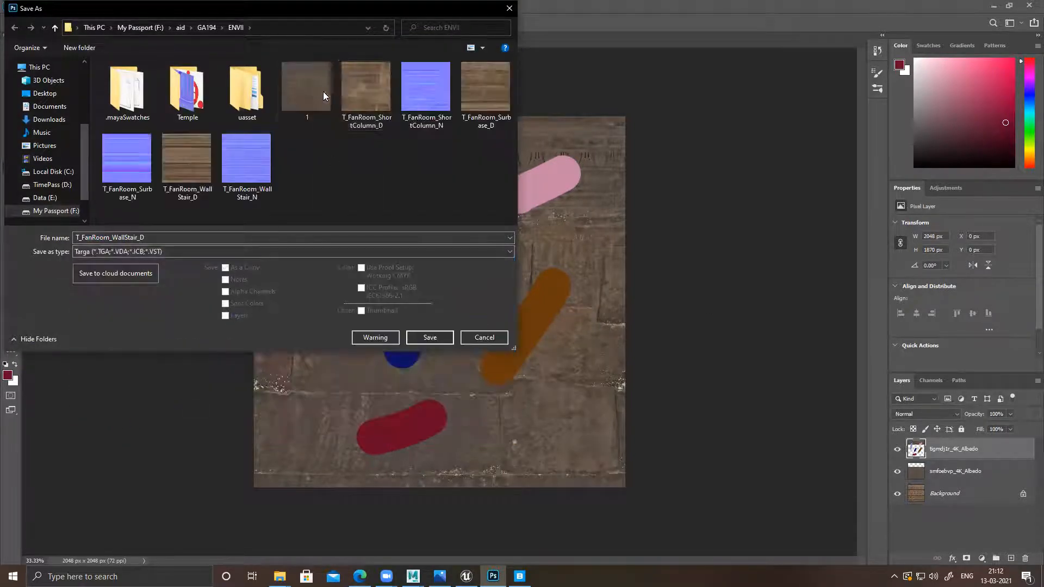
pyautogui.click(303, 83)
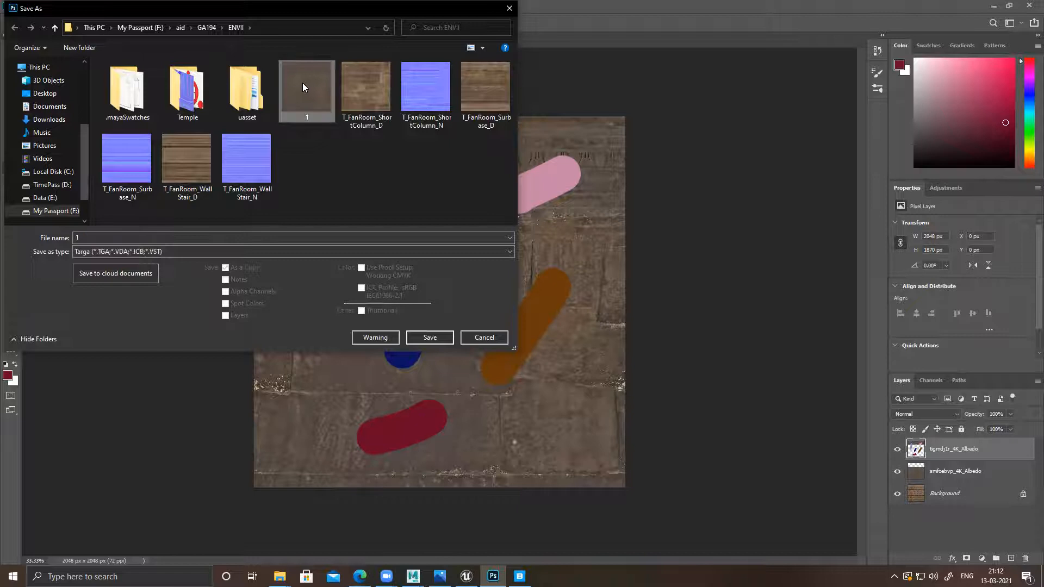
pyautogui.click(430, 337)
pyautogui.click(548, 288)
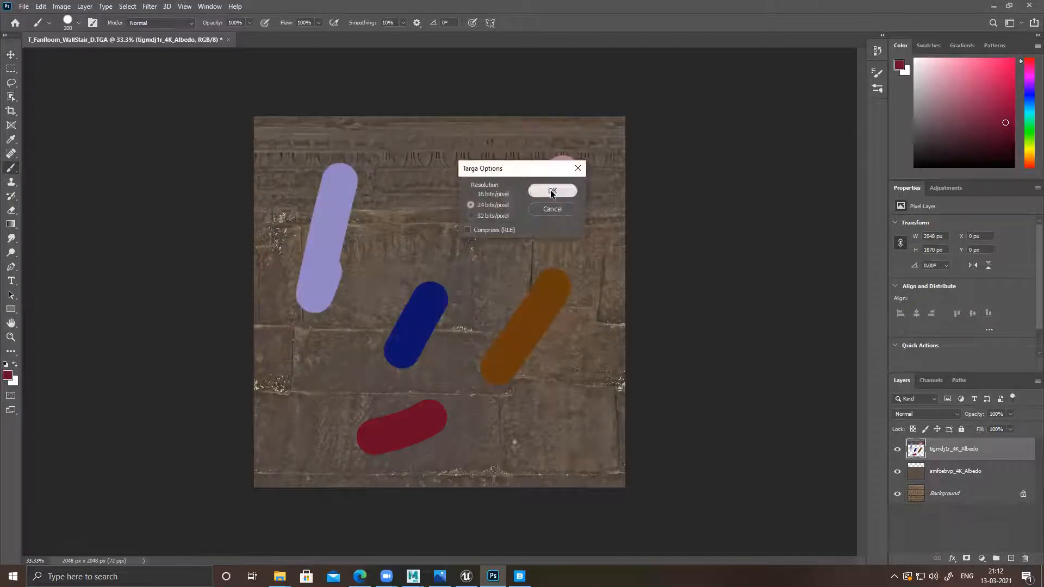
pyautogui.click(552, 190)
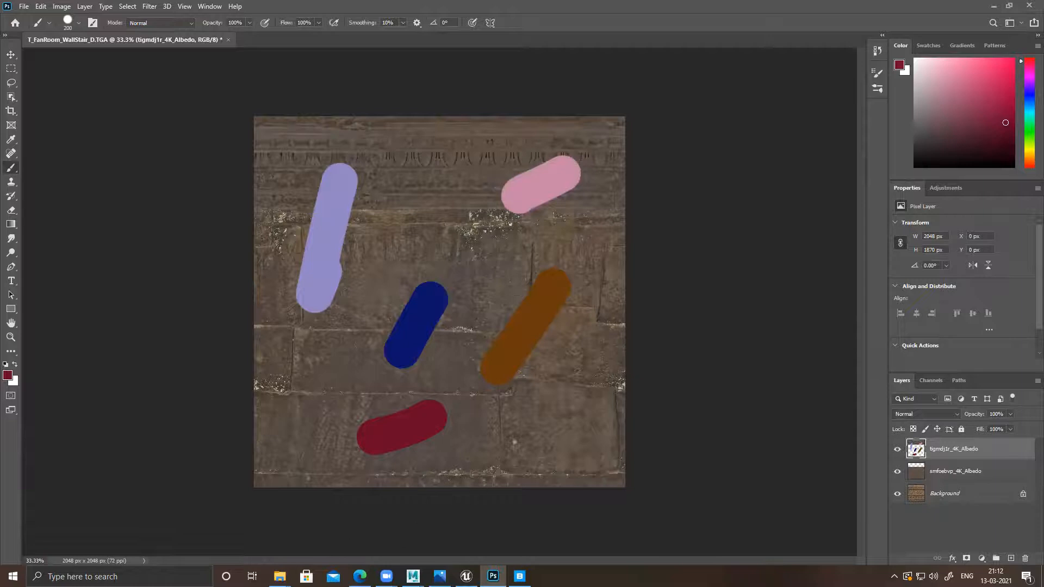
# Step: Check the thumbnails of both versions of texture 1 in the ENVII folder, then return to Photoshop
pyautogui.click(279, 577)
pyautogui.click(247, 524)
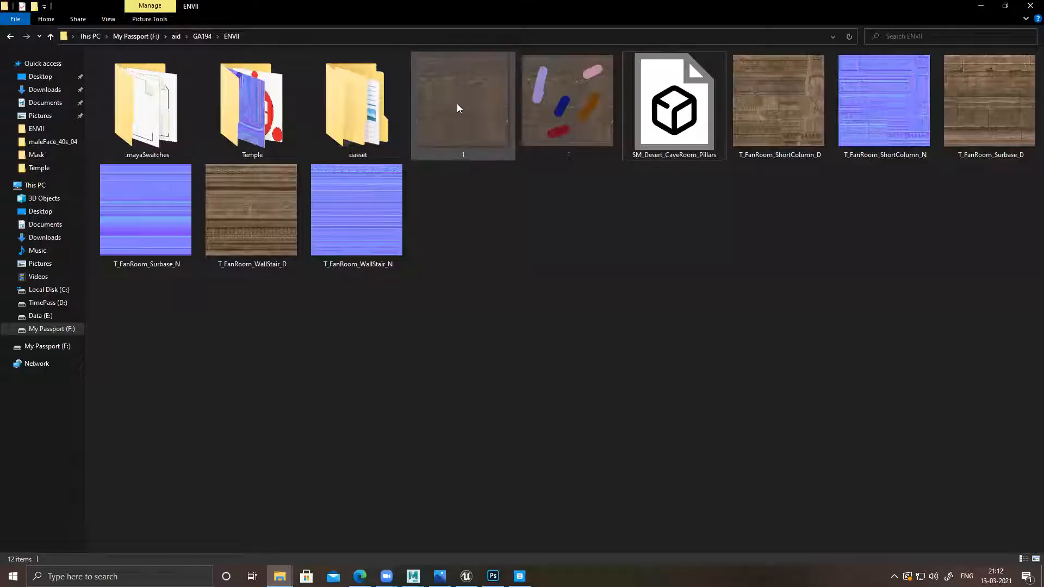
pyautogui.click(980, 6)
# Step: Save the painted texture as a JPEG copy over the existing file 1 in ENVII at quality 12 Maximum, Baseline Optimized
pyautogui.hotkey('ctrl', 'shift', 's')
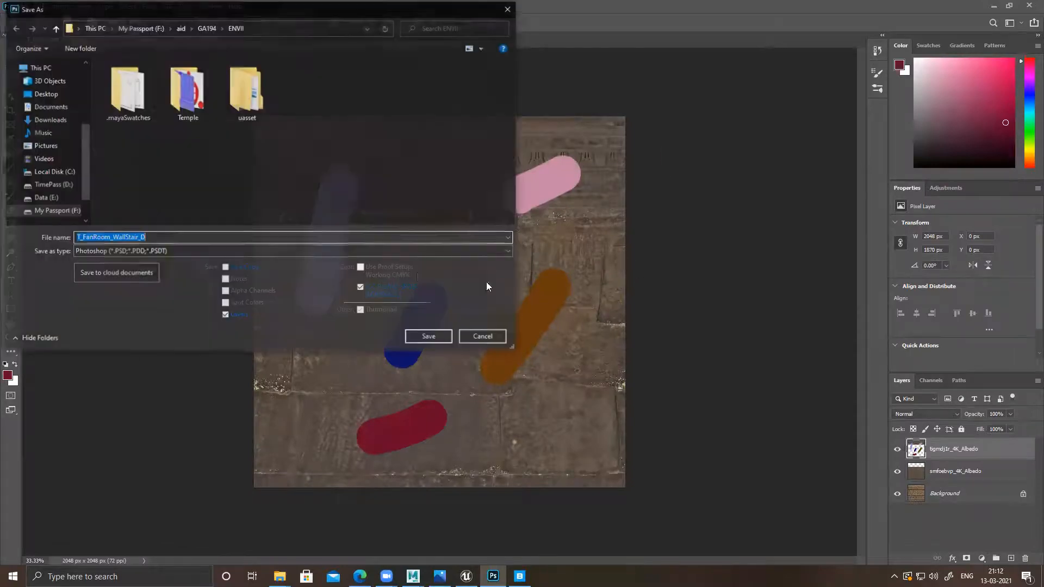
pyautogui.click(405, 252)
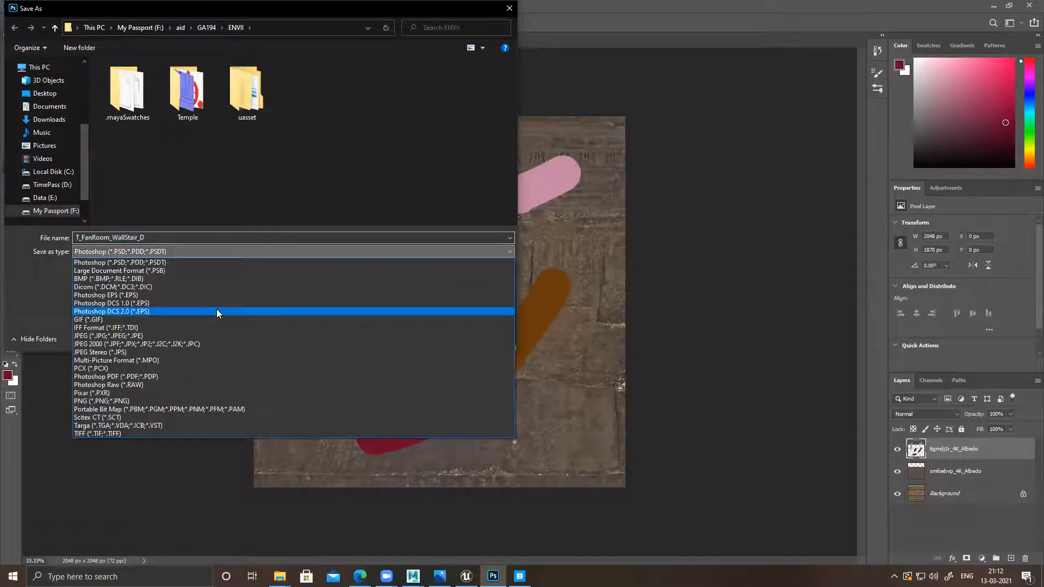
pyautogui.click(112, 336)
pyautogui.click(307, 94)
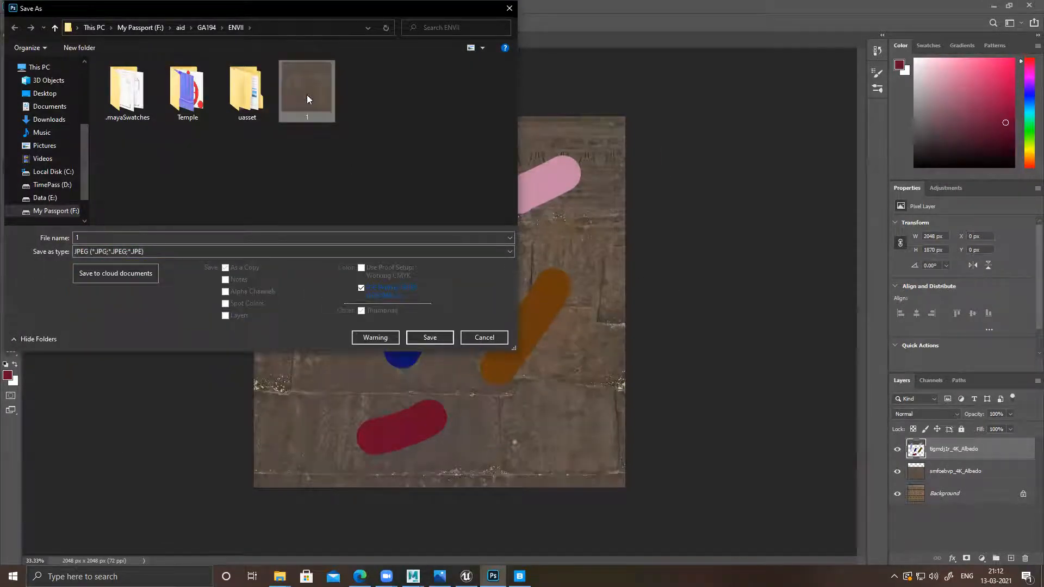
pyautogui.click(430, 337)
pyautogui.click(545, 290)
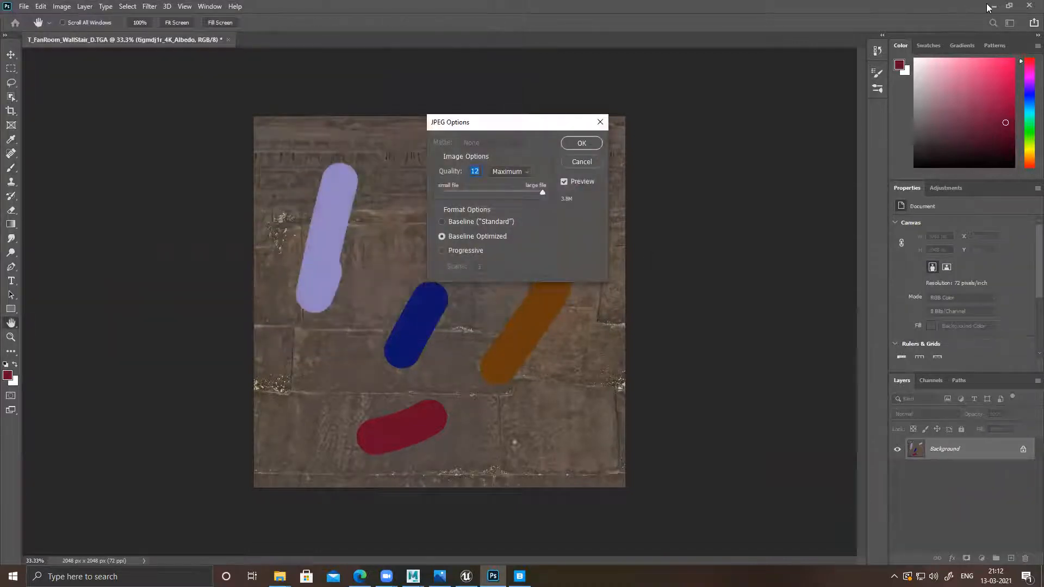
pyautogui.click(580, 145)
# Step: Reopen the ENVII folder in File Explorer and select the JPEG version of texture 1 to check its thumbnail and size
pyautogui.click(994, 6)
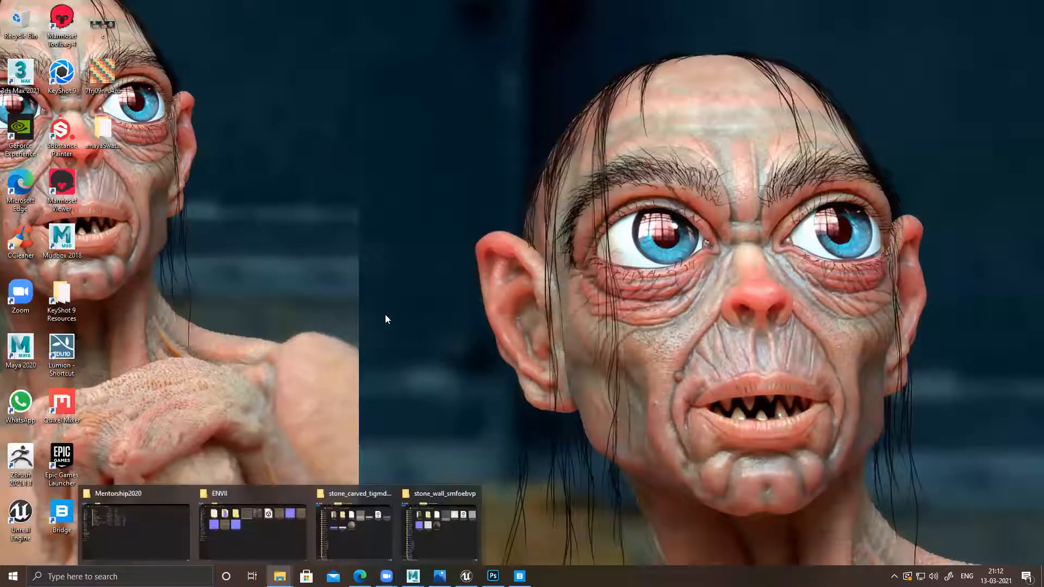
pyautogui.click(261, 531)
pyautogui.click(461, 102)
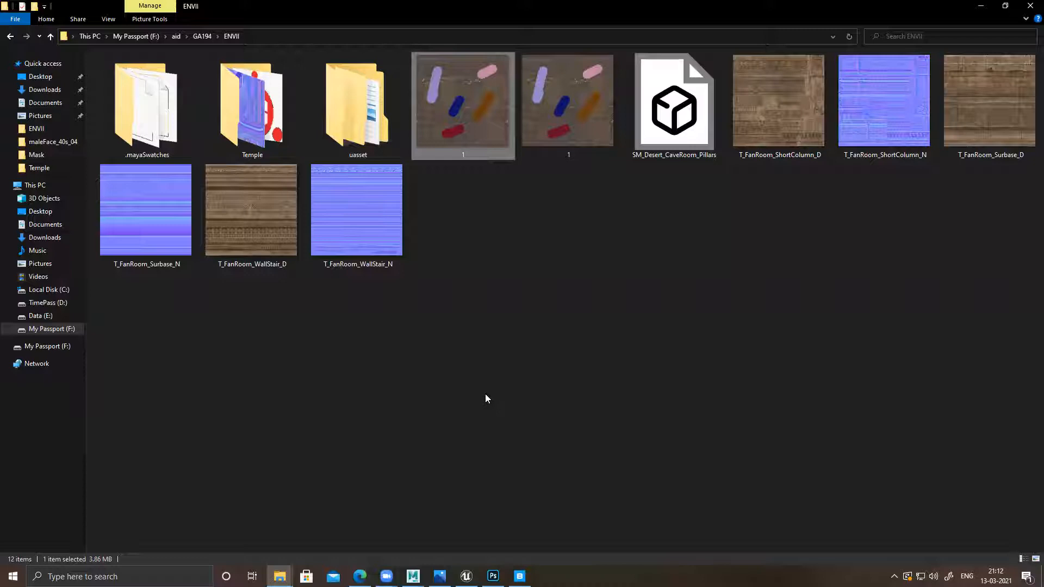
# Step: Select the Targa version of texture 1 in the ENVII folder to check its size, and put the folder window away
pyautogui.click(566, 105)
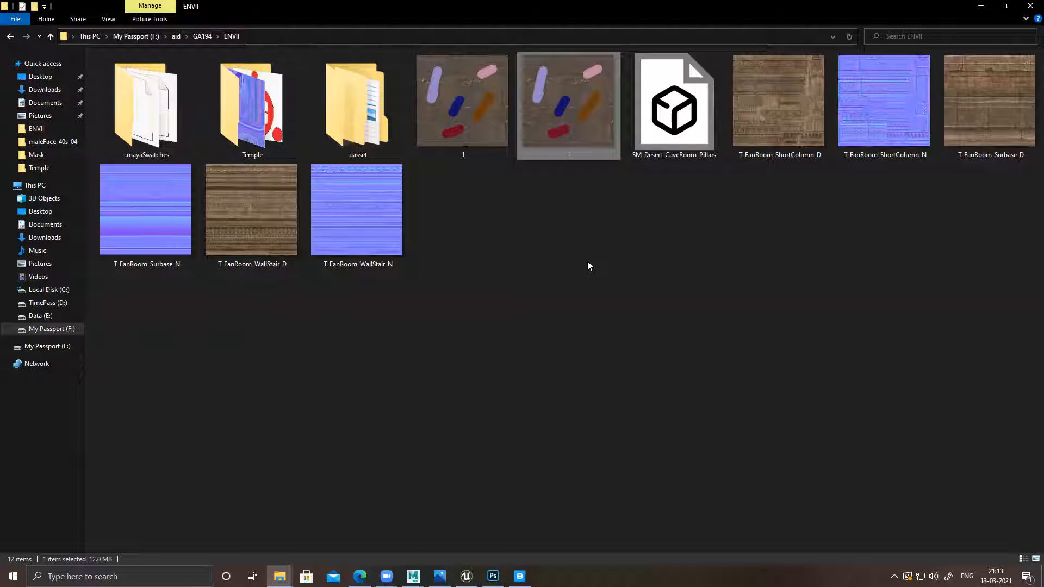
pyautogui.click(981, 5)
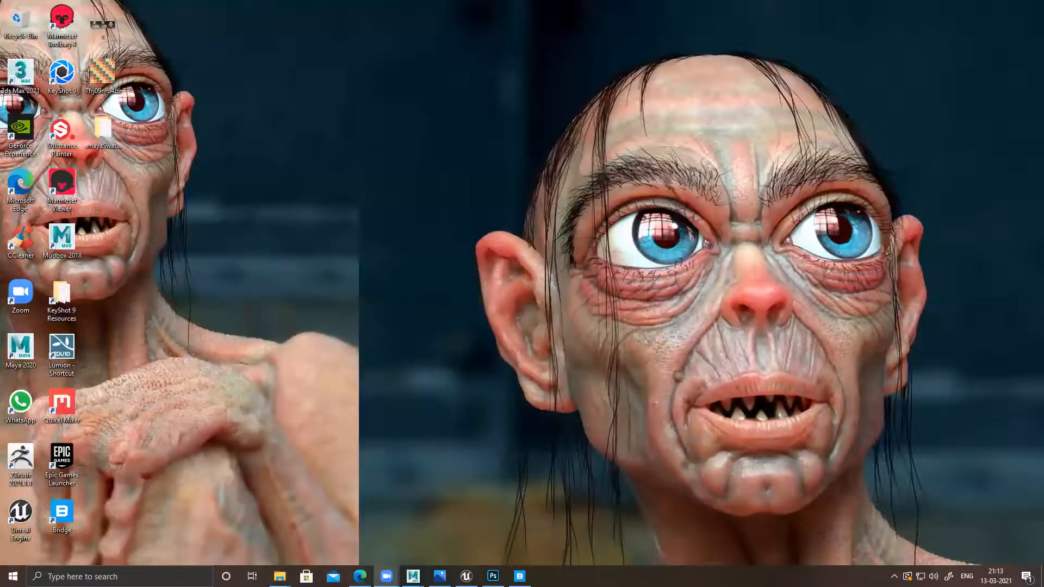
# Step: Switch to the Temple.mb scene in Maya and close the Hypershade window covering the viewport
pyautogui.moveTo(413, 576)
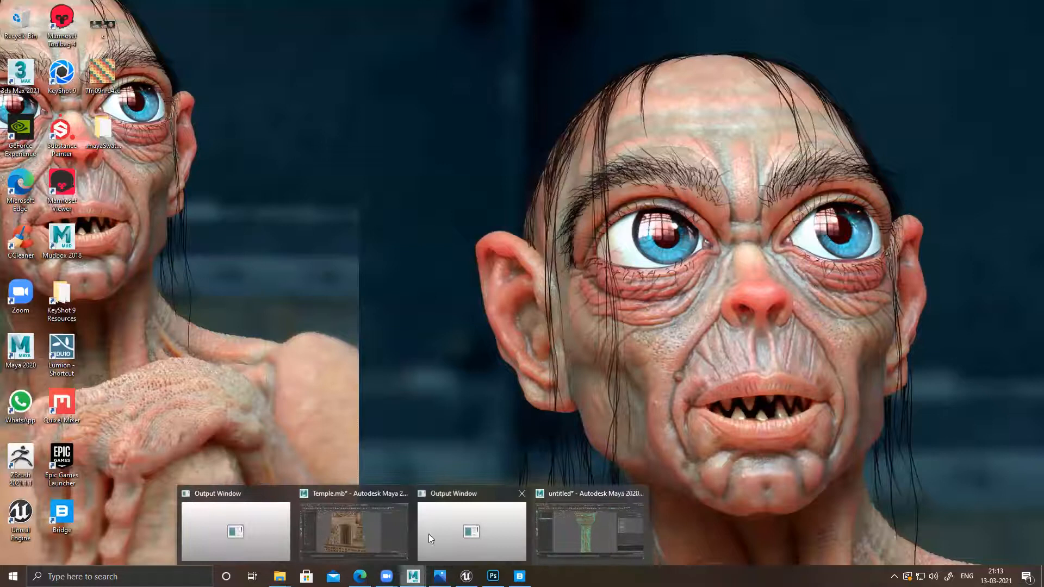
pyautogui.click(378, 534)
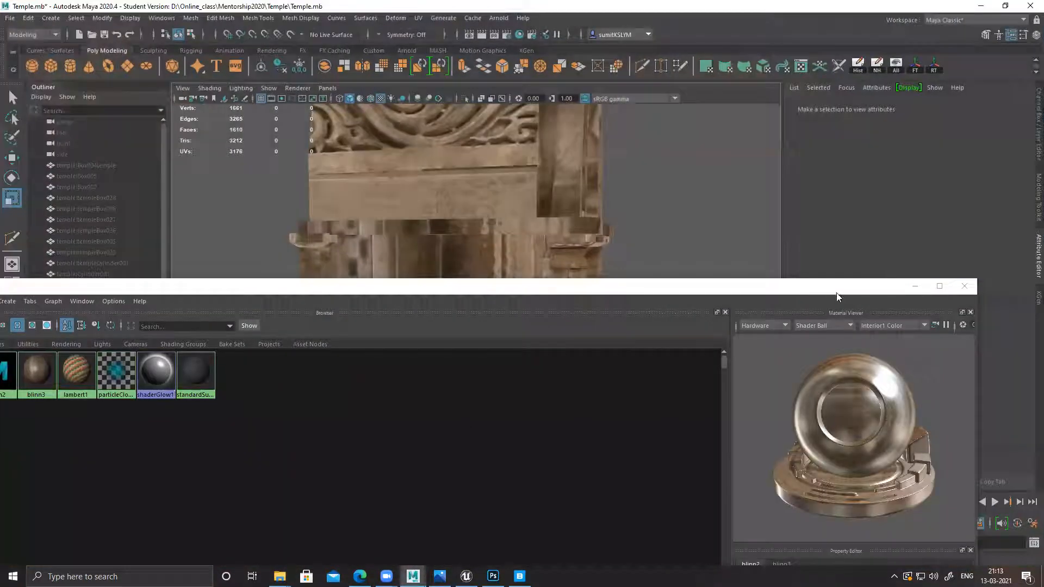
pyautogui.click(964, 287)
pyautogui.keyDown('alt'); pyautogui.moveTo(663, 329); pyautogui.dragTo(517, 354, button='right'); pyautogui.keyUp('alt')
# Step: Switch to Photoshop and undo all the coloured test strokes painted on the tigmdj1r_4K_Albedo layer
pyautogui.hotkey('alt', 'Tab')
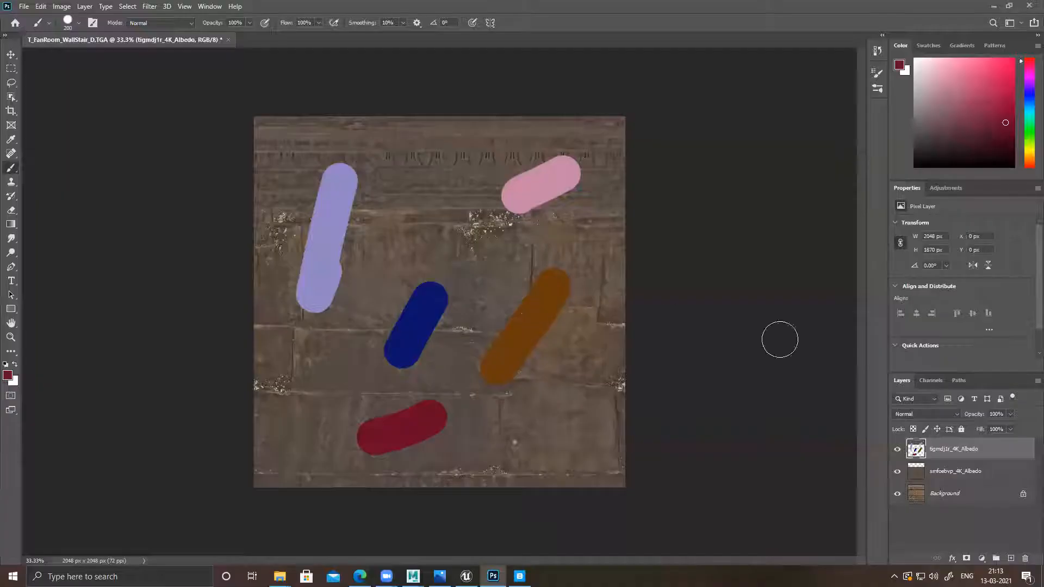
pyautogui.hotkey('ctrl', 'z')
pyautogui.hotkey('ctrl', 'z')
pyautogui.hotkey('ctrl', 'z')
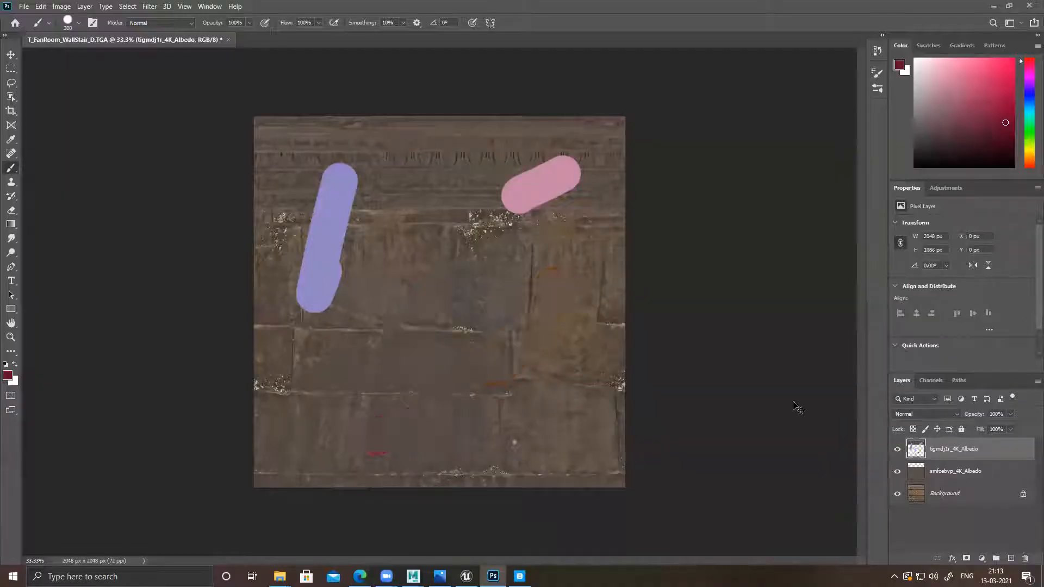
pyautogui.hotkey('ctrl', 'z')
pyautogui.hotkey('ctrl', 'z')
# Step: Save the clean stone texture as a Targa copy, replacing the existing 1.tga in the ENVII folder
pyautogui.hotkey('ctrl', 'shift', 's')
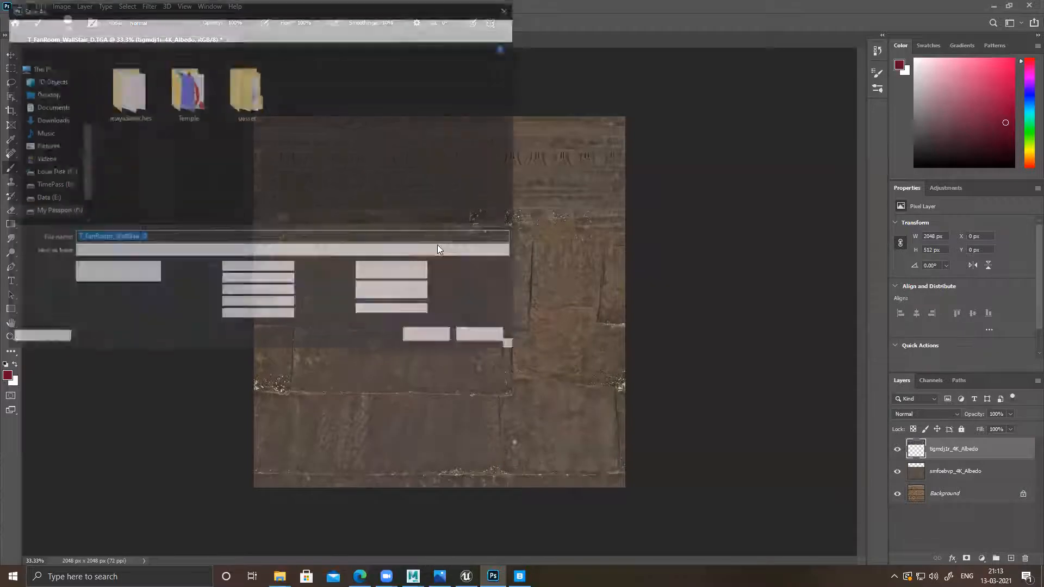
pyautogui.click(326, 251)
pyautogui.click(125, 425)
pyautogui.click(355, 73)
pyautogui.press('Return')
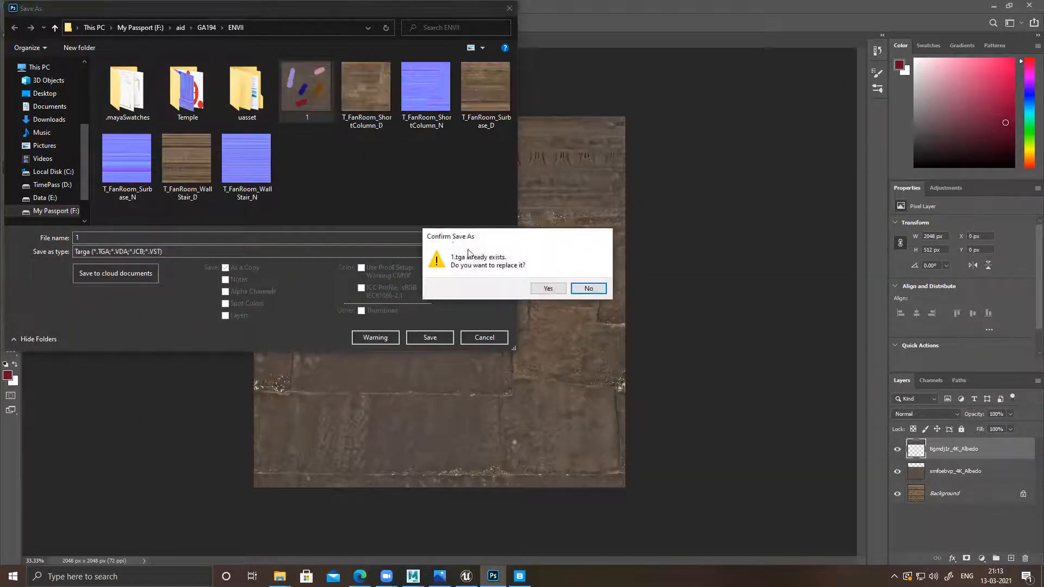
pyautogui.click(547, 285)
pyautogui.click(551, 191)
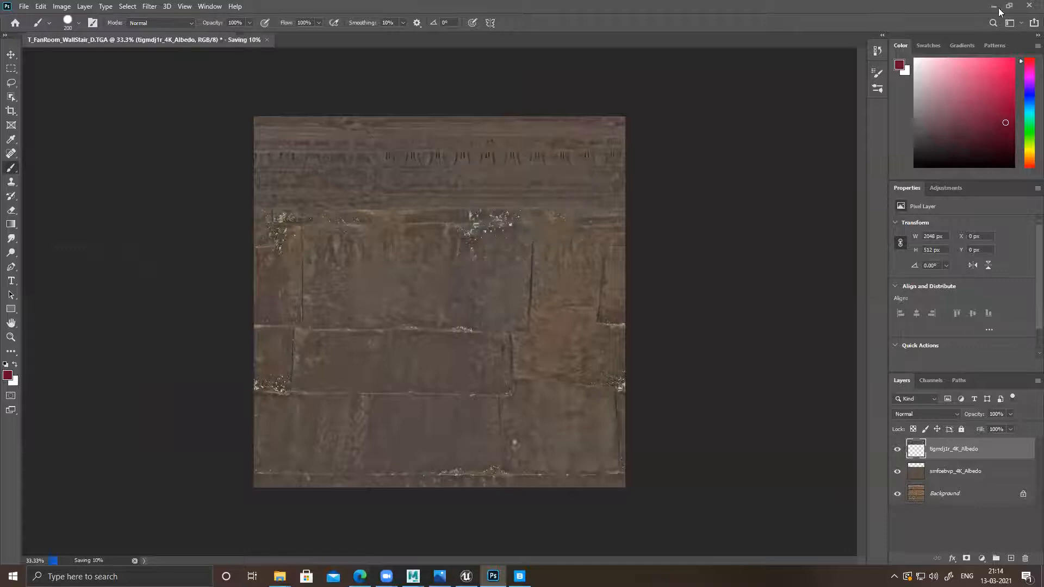
# Step: Switch to Maya and assign a new Blinn material to the faces of the pillar's upper arch and stacked slabs
pyautogui.hotkey('alt', 'Tab')
pyautogui.keyDown('alt'); pyautogui.moveTo(522, 352); pyautogui.dragTo(601, 374); pyautogui.keyUp('alt')
pyautogui.click(526, 310)
pyautogui.keyDown('alt'); pyautogui.moveTo(462, 324); pyautogui.dragTo(381, 342); pyautogui.keyUp('alt')
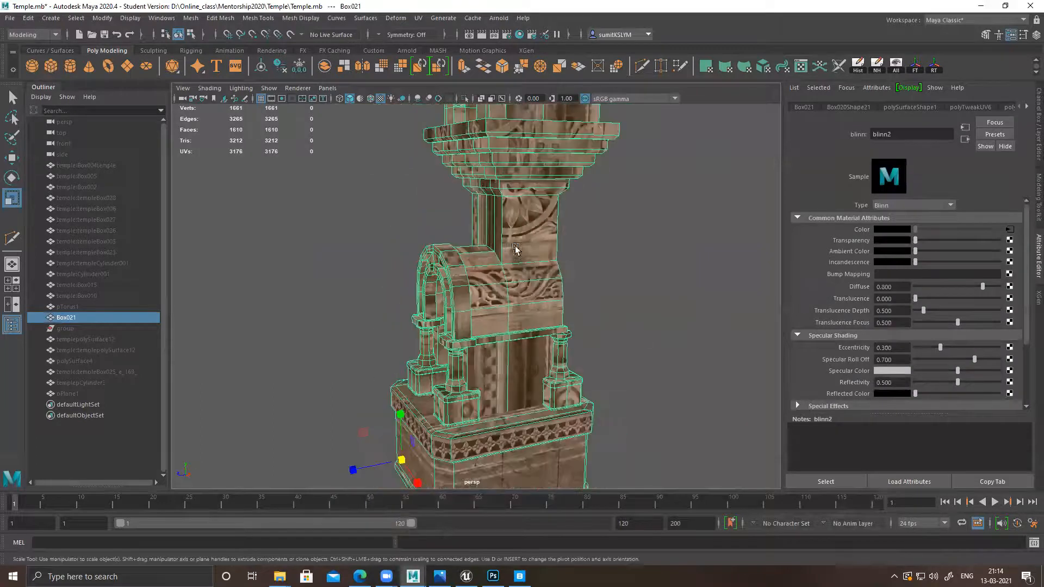
pyautogui.keyDown('alt'); pyautogui.moveTo(515, 248); pyautogui.dragTo(495, 366, button='middle'); pyautogui.keyUp('alt')
pyautogui.moveTo(517, 208); pyautogui.dragTo(518, 238, button='right')
pyautogui.doubleClick(520, 240)
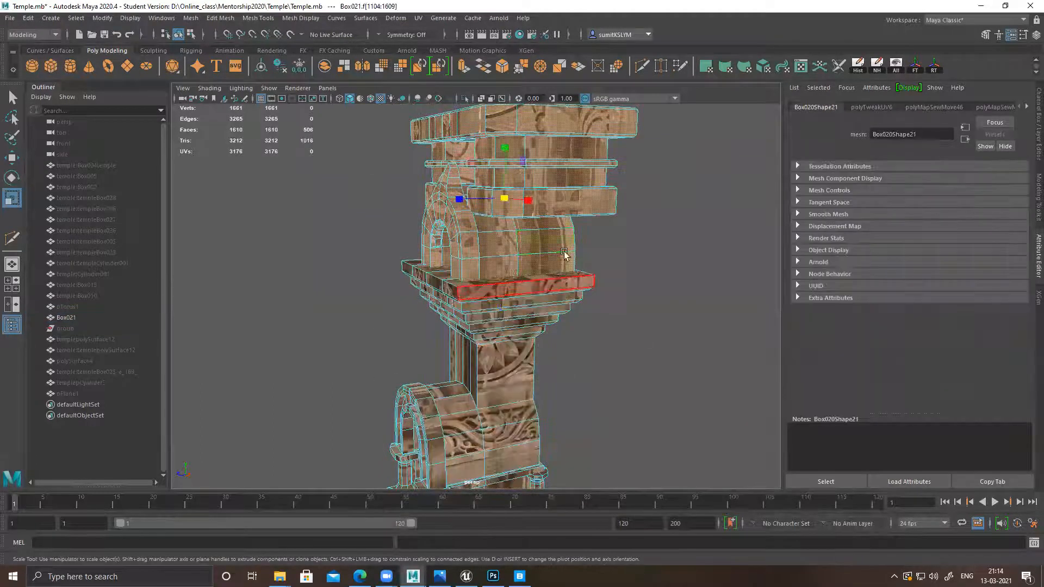
pyautogui.moveTo(559, 147); pyautogui.dragTo(559, 427, button='right')
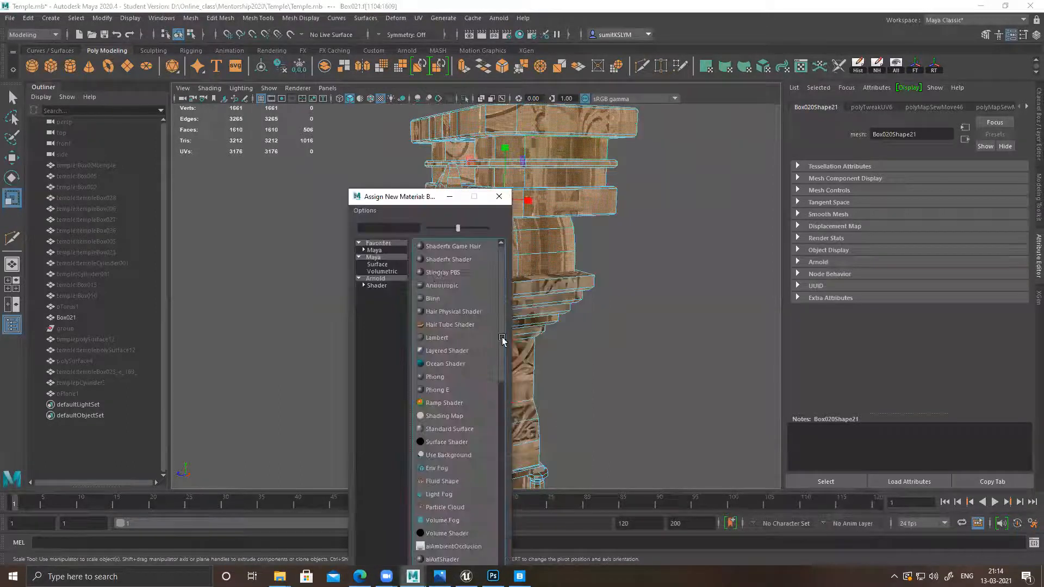
pyautogui.click(453, 300)
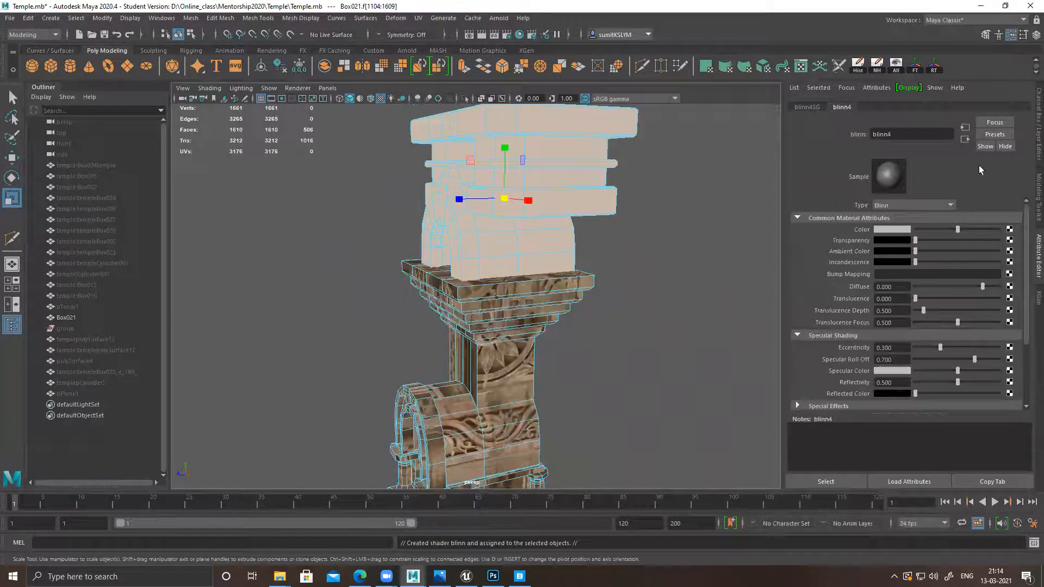
# Step: Connect a File texture to the new Blinn's color and open the browser for its image
pyautogui.click(1010, 232)
pyautogui.click(455, 287)
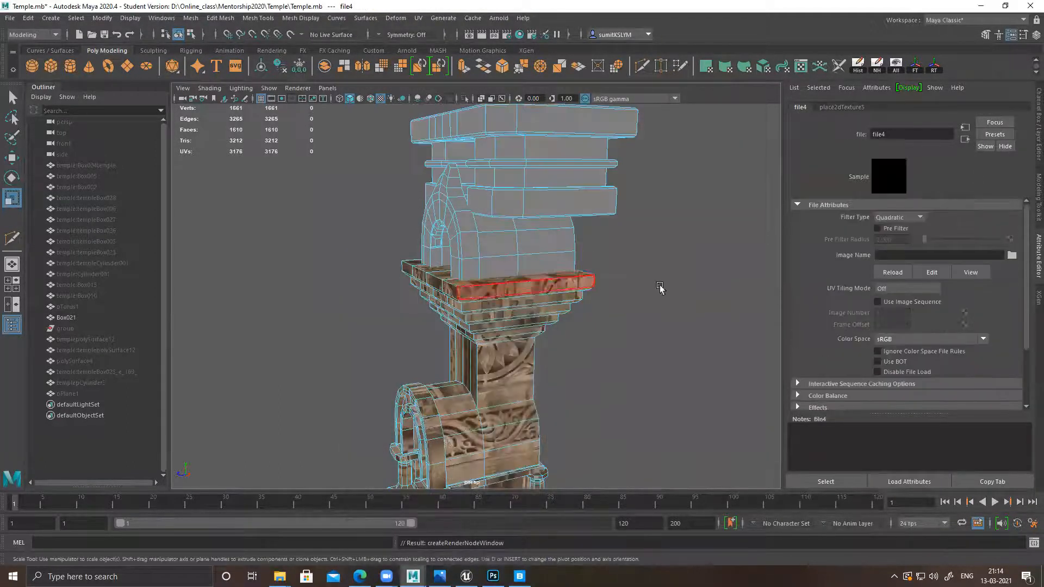
pyautogui.click(1013, 256)
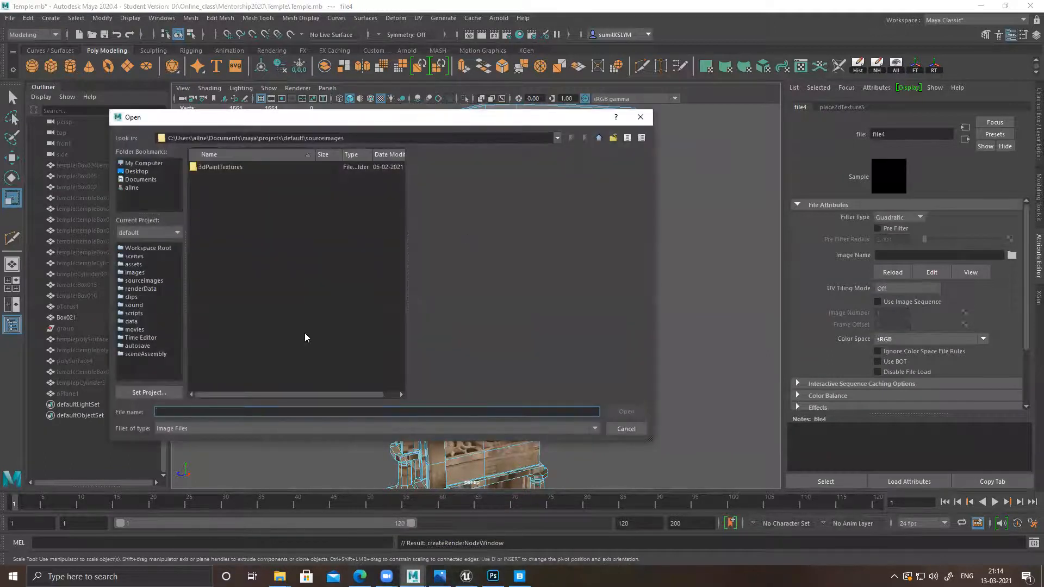
# Step: Switch to File Explorer and copy the path of the texture folder F:\aid\GA194\ENVII
pyautogui.click(279, 577)
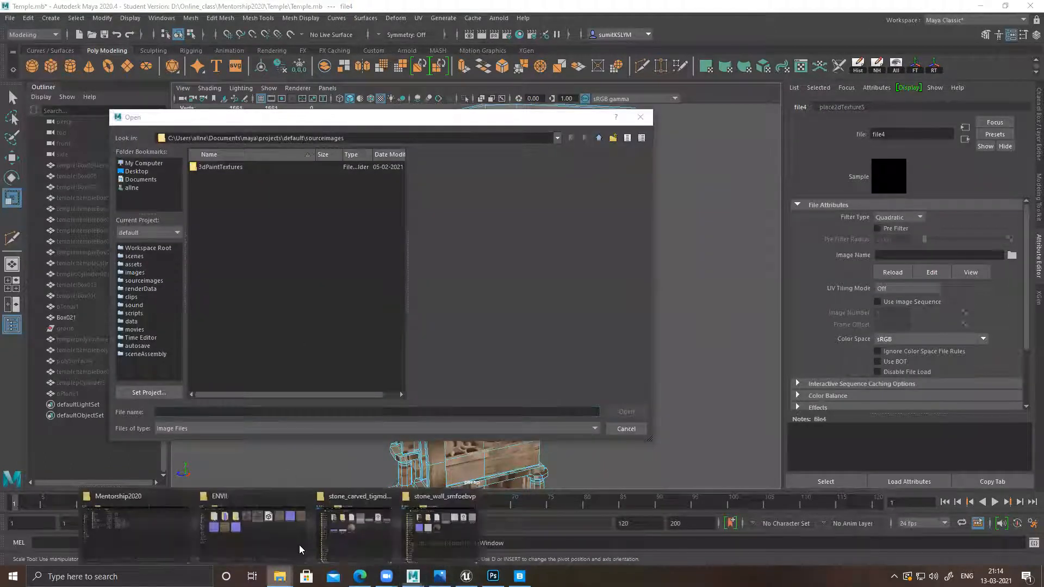
pyautogui.click(387, 495)
pyautogui.click(431, 495)
pyautogui.click(343, 525)
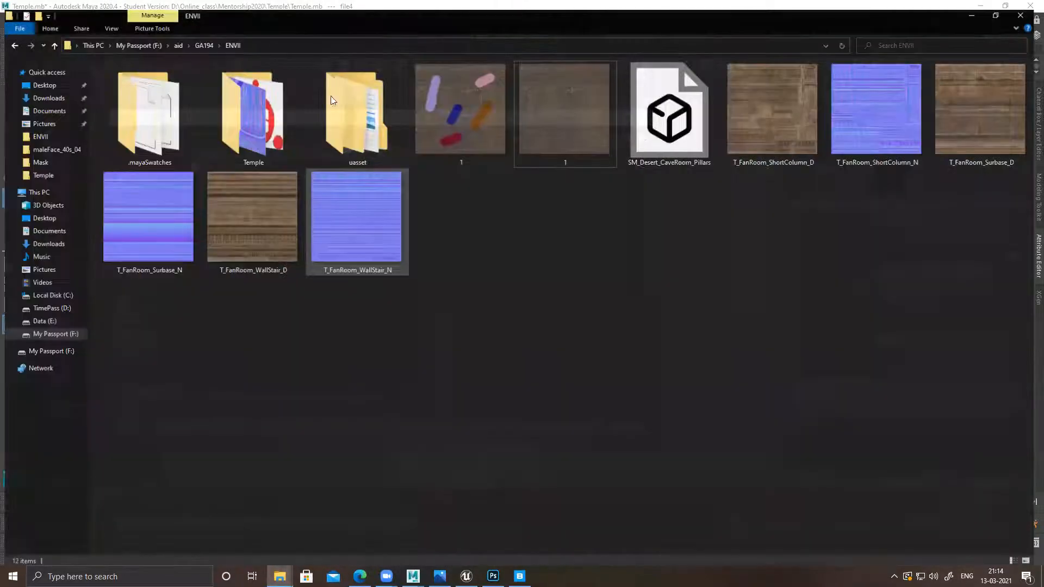
pyautogui.click(257, 36)
pyautogui.hotkey('ctrl', 'c')
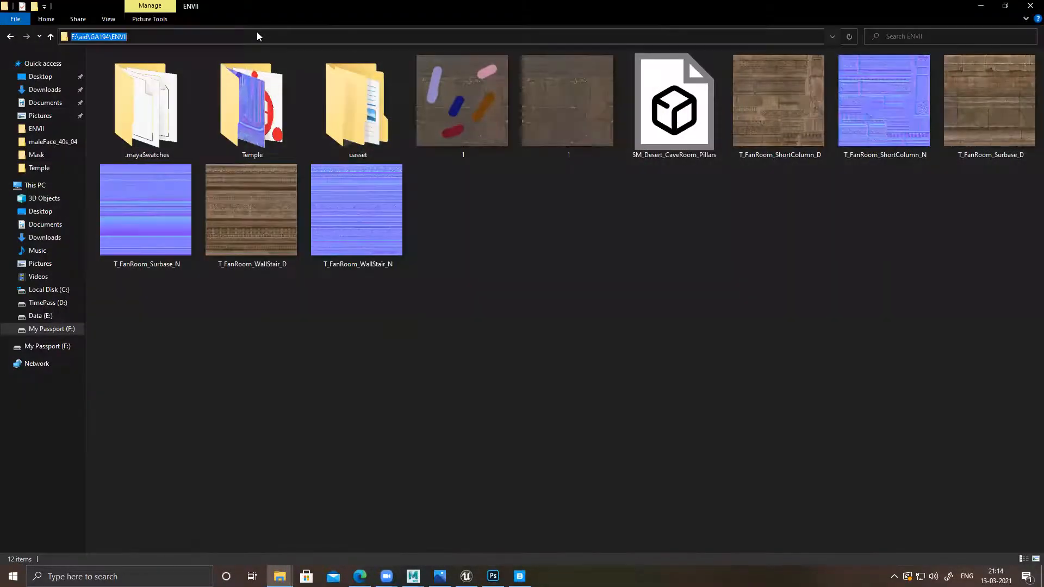
# Step: Back in Maya, open the copied folder path and load 1.tga as the file texture's image
pyautogui.click(981, 6)
pyautogui.hotkey('ctrl', 'v')
pyautogui.press('Return')
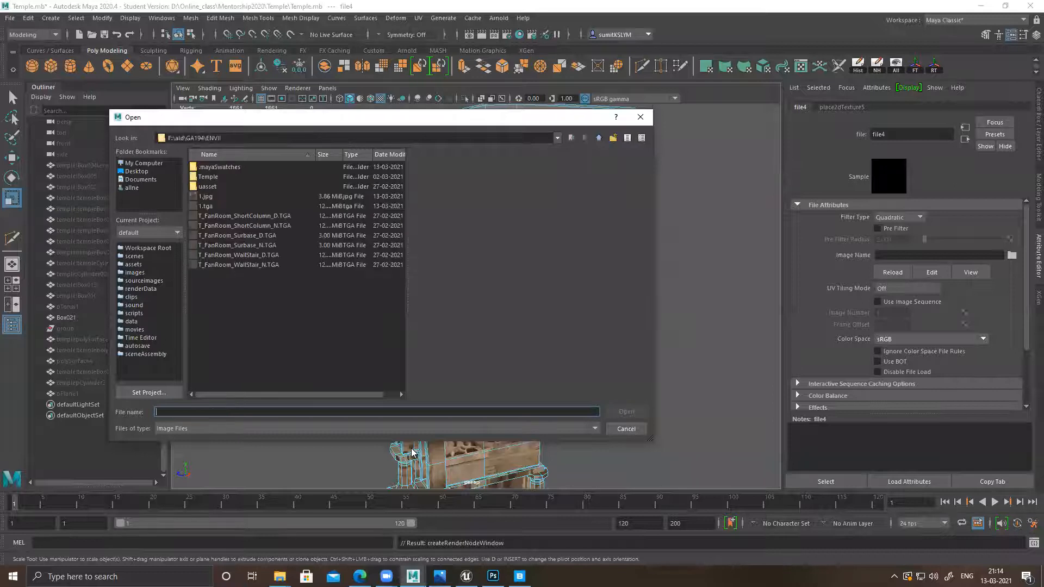
pyautogui.click(206, 206)
pyautogui.click(636, 412)
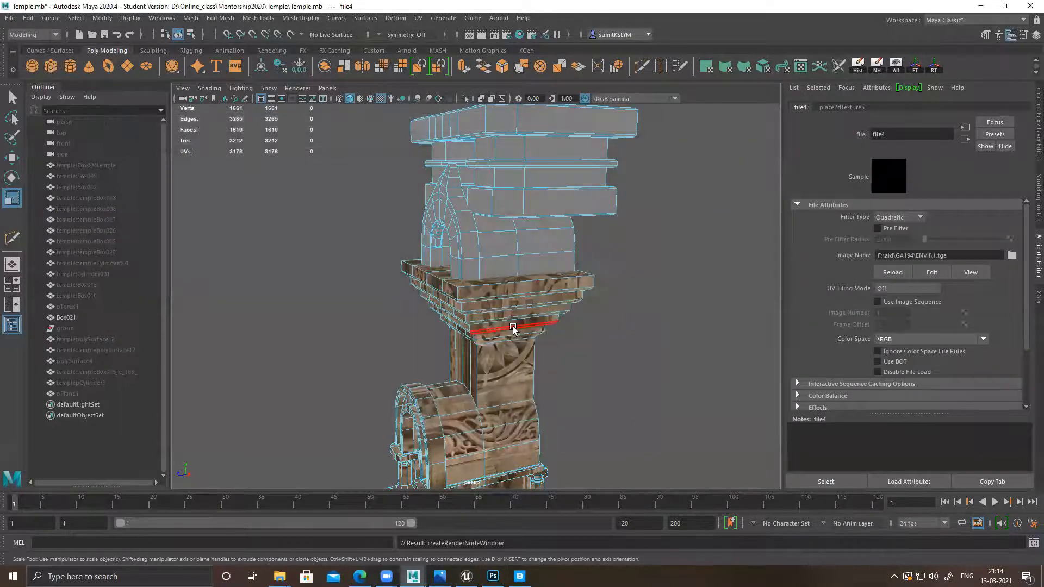
# Step: Return the pillar to object selection and open the UV Editor beside it with all its UVs framed
pyautogui.keyDown('alt'); pyautogui.moveTo(442, 298); pyautogui.dragTo(489, 234); pyautogui.keyUp('alt')
pyautogui.moveTo(469, 220); pyautogui.dragTo(501, 203, button='right')
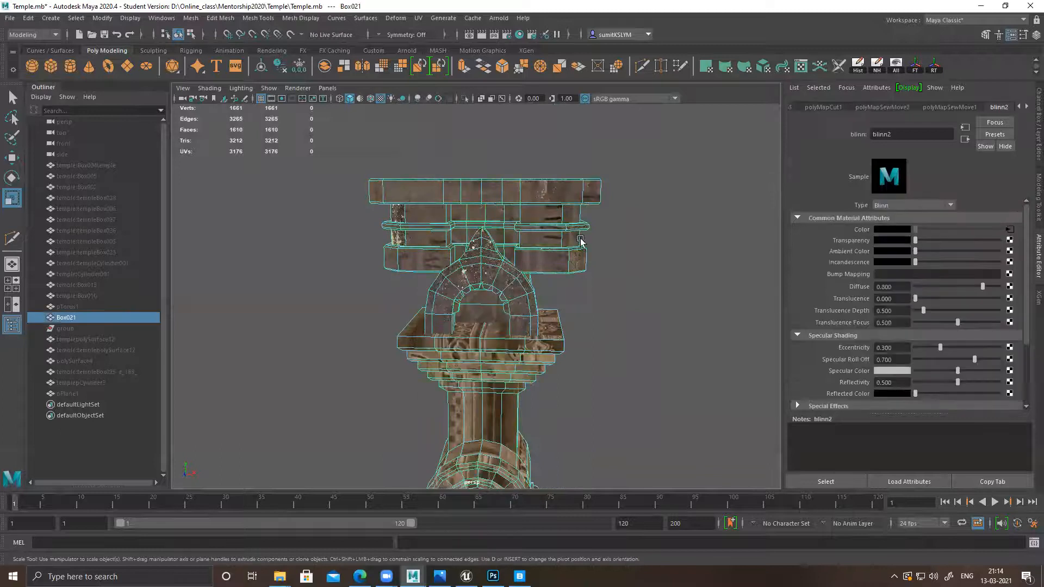
pyautogui.click(622, 304)
pyautogui.click(525, 265)
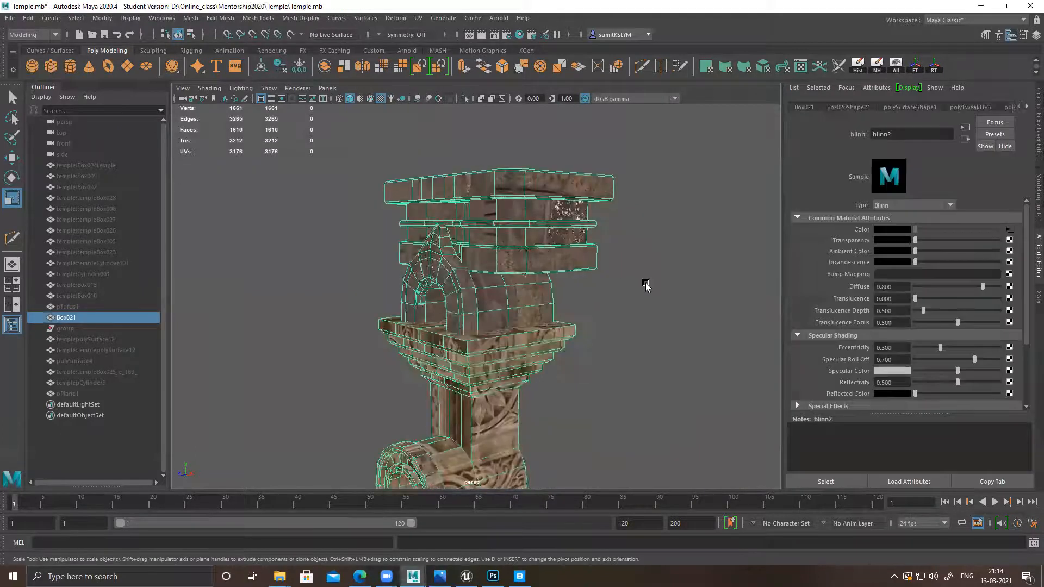
pyautogui.click(802, 67)
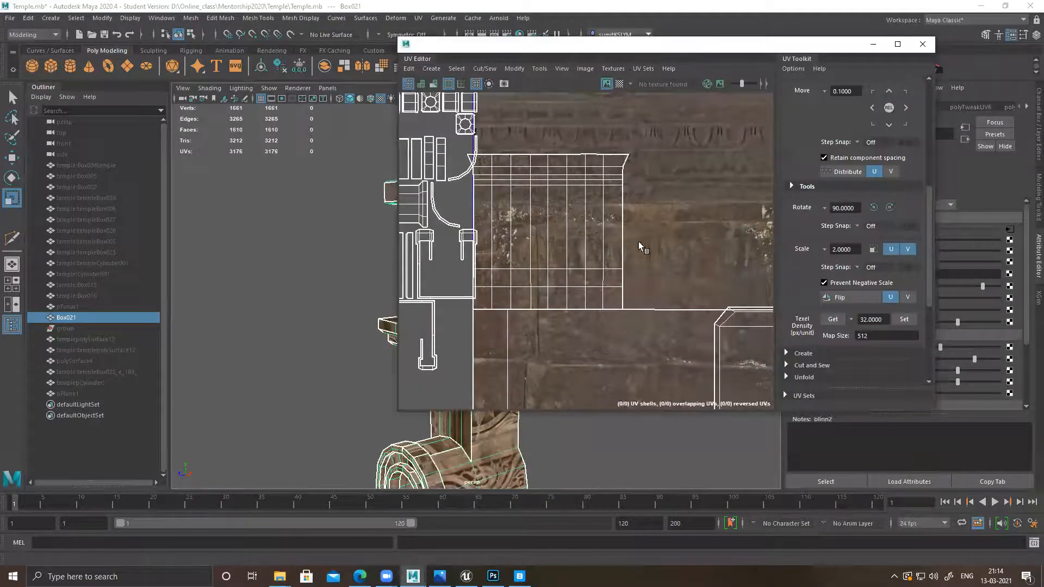
pyautogui.press('f')
pyautogui.moveTo(596, 51); pyautogui.dragTo(795, 53)
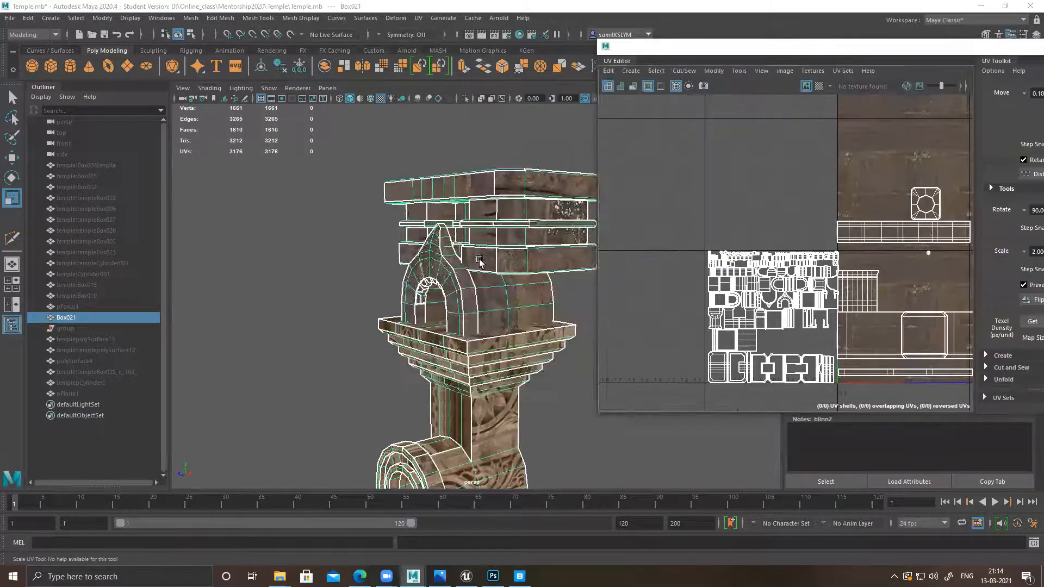
# Step: Extract the faces of the pillar's upper arch and stacked slabs from the rest of the mesh
pyautogui.keyDown('alt'); pyautogui.moveTo(504, 220); pyautogui.dragTo(477, 166, button='middle'); pyautogui.keyUp('alt')
pyautogui.moveTo(477, 166); pyautogui.dragTo(474, 202, button='right')
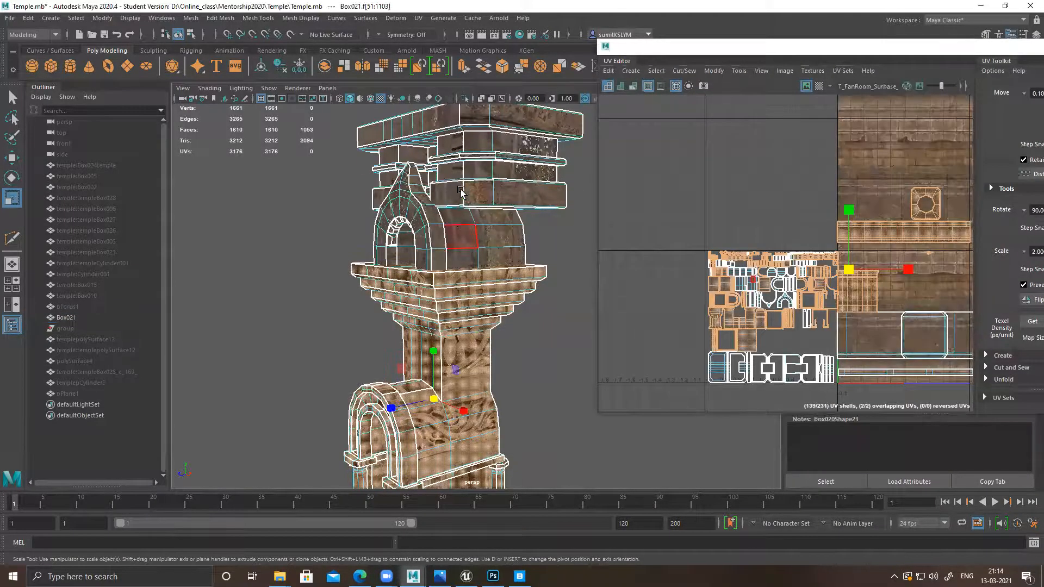
pyautogui.doubleClick(455, 224)
pyautogui.keyDown('shift'); pyautogui.rightClick(496, 156); pyautogui.keyUp('shift')
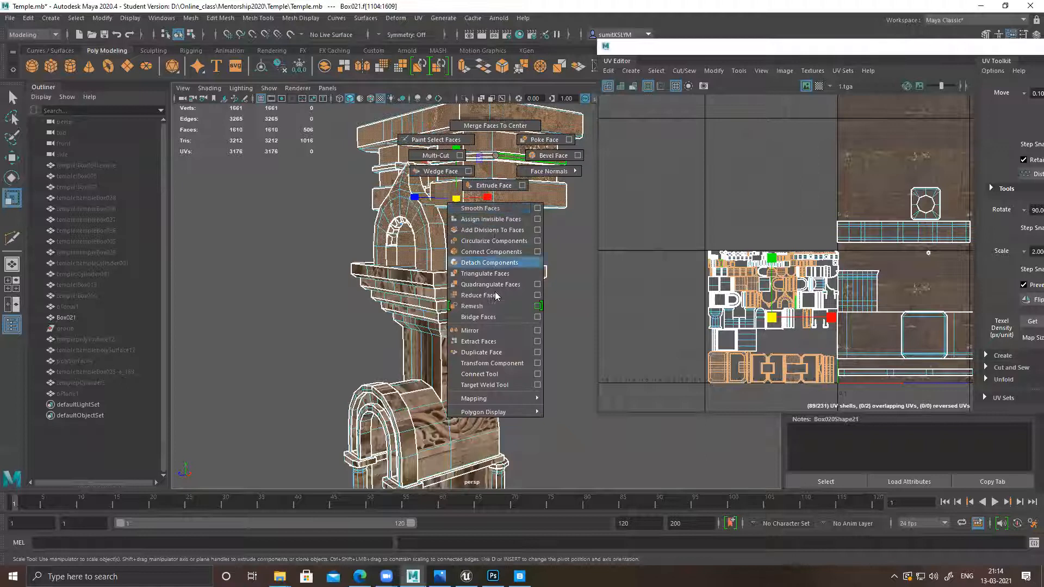
pyautogui.keyDown('shift'); pyautogui.moveTo(496, 340); pyautogui.dragTo(496, 341, button='right'); pyautogui.keyUp('shift')
# Step: Select the extracted upper piece as an object and reposition the UV Editor to show its UVs
pyautogui.moveTo(452, 186); pyautogui.dragTo(507, 139, button='right')
pyautogui.click(575, 234)
pyautogui.click(528, 247)
pyautogui.keyDown('alt'); pyautogui.moveTo(530, 250); pyautogui.dragTo(902, 270); pyautogui.keyUp('alt')
pyautogui.moveTo(848, 41); pyautogui.dragTo(748, 42)
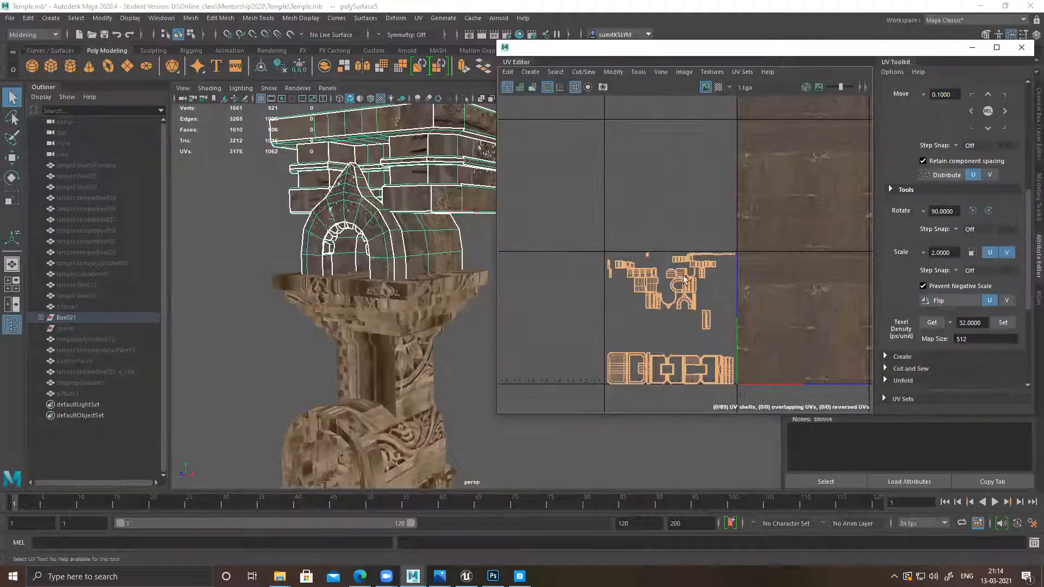
# Step: Examine the extracted upper piece and the 1.tga texture's carved details and tiling seam in the UV Editor
pyautogui.scroll(3, 403, 254)
pyautogui.scroll(2, 402, 255)
pyautogui.keyDown('alt'); pyautogui.moveTo(443, 218); pyautogui.dragTo(448, 292, button='middle'); pyautogui.keyUp('alt')
pyautogui.keyDown('alt'); pyautogui.moveTo(448, 291); pyautogui.dragTo(408, 254); pyautogui.keyUp('alt')
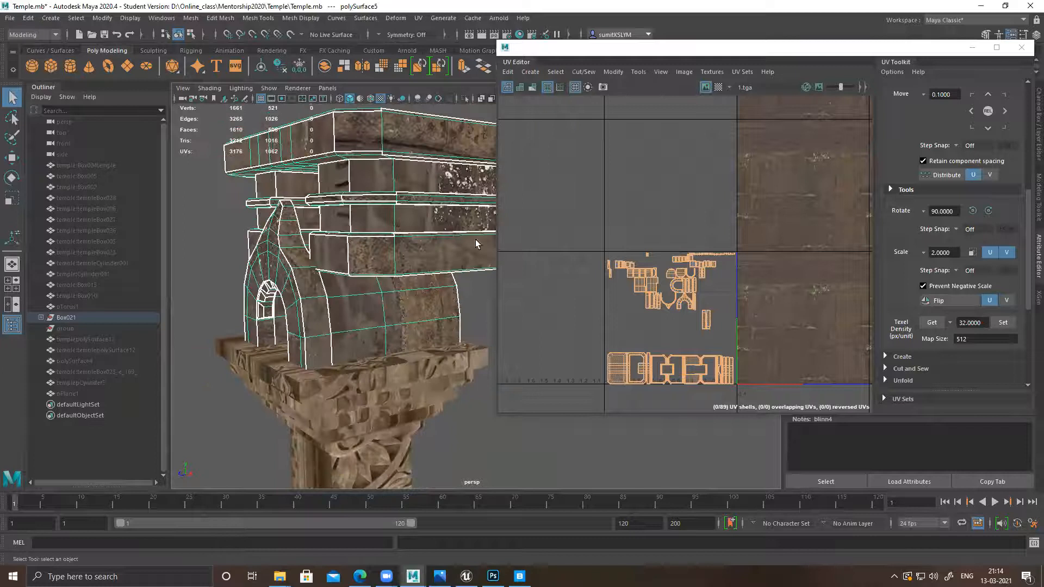
pyautogui.keyDown('alt'); pyautogui.moveTo(375, 240); pyautogui.dragTo(365, 278, button='middle'); pyautogui.keyUp('alt')
pyautogui.keyDown('alt'); pyautogui.moveTo(366, 279); pyautogui.dragTo(367, 265); pyautogui.keyUp('alt')
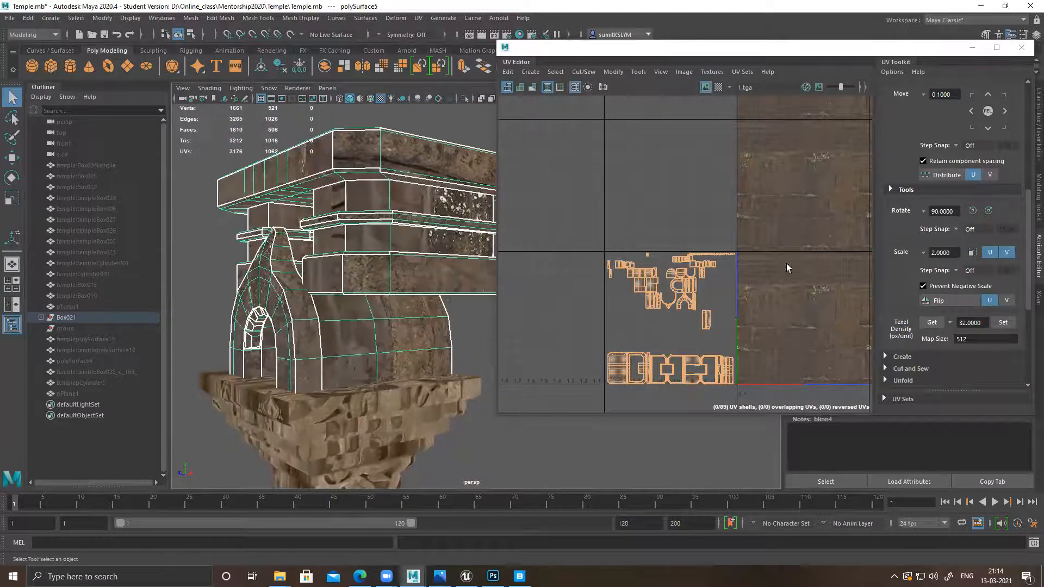
pyautogui.keyDown('alt'); pyautogui.moveTo(798, 277); pyautogui.dragTo(658, 268, button='middle'); pyautogui.keyUp('alt')
pyautogui.keyDown('alt'); pyautogui.moveTo(659, 270); pyautogui.dragTo(749, 328, button='right'); pyautogui.keyUp('alt')
pyautogui.keyDown('alt'); pyautogui.moveTo(795, 279); pyautogui.dragTo(693, 265, button='middle'); pyautogui.keyUp('alt')
pyautogui.keyDown('alt'); pyautogui.moveTo(706, 224); pyautogui.dragTo(792, 333, button='right'); pyautogui.keyUp('alt')
pyautogui.keyDown('alt'); pyautogui.moveTo(767, 331); pyautogui.dragTo(736, 298, button='middle'); pyautogui.keyUp('alt')
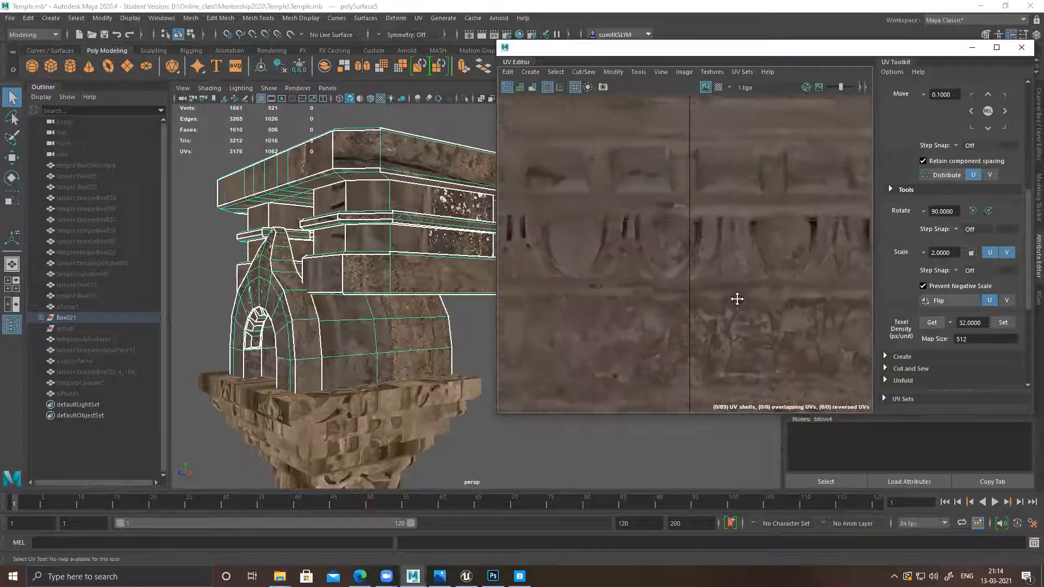
pyautogui.keyDown('alt'); pyautogui.moveTo(699, 284); pyautogui.dragTo(732, 331, button='right'); pyautogui.keyUp('alt')
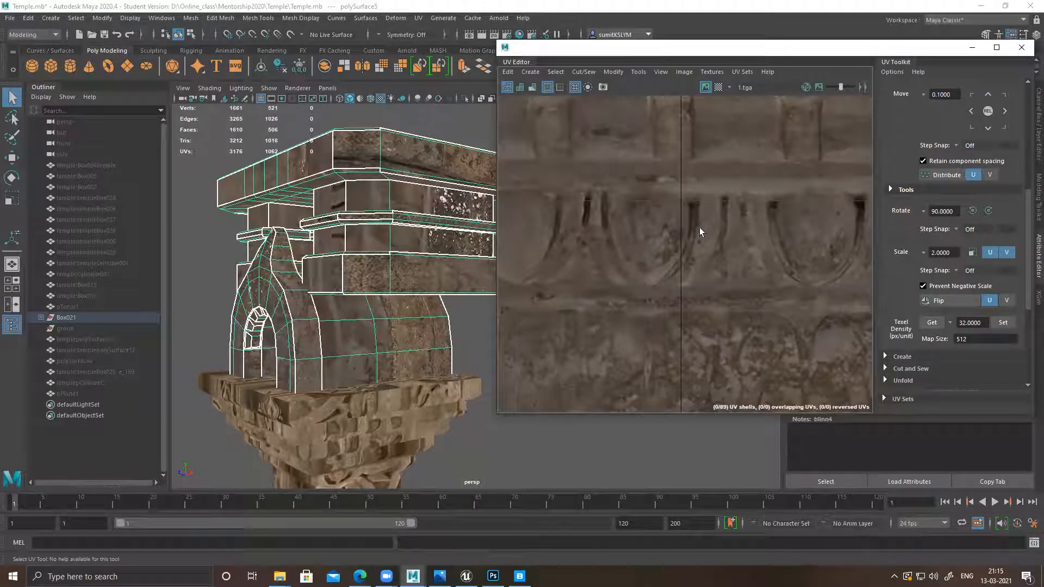
pyautogui.keyDown('alt'); pyautogui.moveTo(678, 283); pyautogui.dragTo(873, 415, button='right'); pyautogui.keyUp('alt')
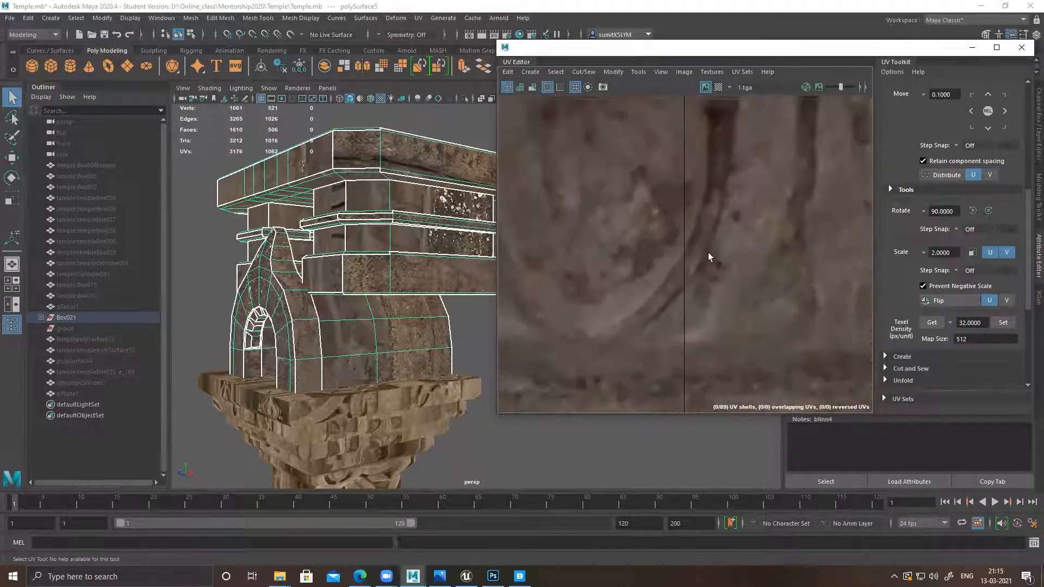
pyautogui.keyDown('alt'); pyautogui.moveTo(789, 340); pyautogui.dragTo(507, 152, button='right'); pyautogui.keyUp('alt')
pyautogui.keyDown('alt'); pyautogui.moveTo(720, 278); pyautogui.dragTo(766, 213, button='middle'); pyautogui.keyUp('alt')
pyautogui.scroll(4, 463, 204)
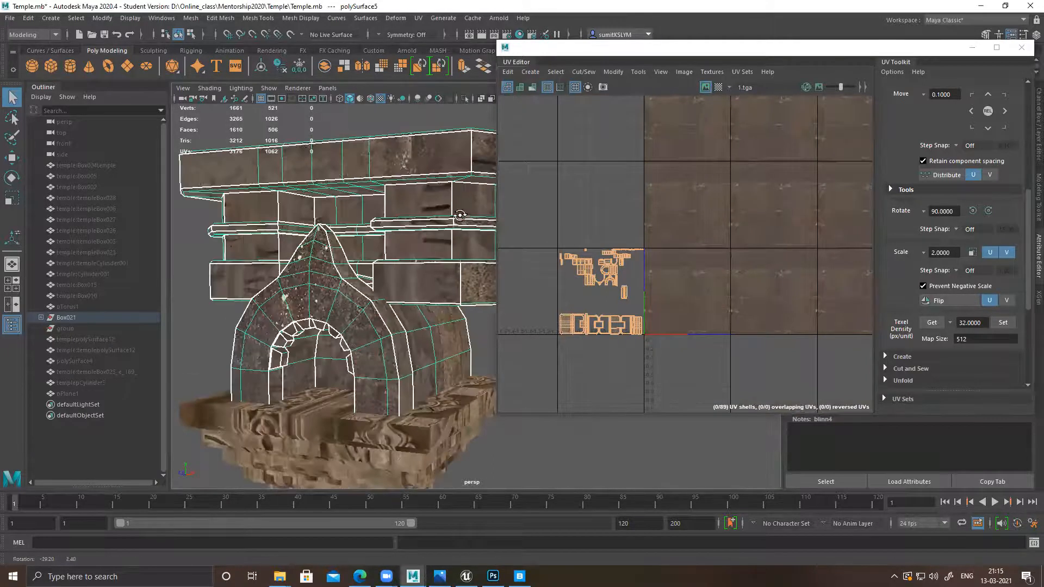
# Step: Cut the UVs along the vertical corner edges of the upper piece's stacked slabs
pyautogui.keyDown('alt'); pyautogui.moveTo(414, 212); pyautogui.dragTo(385, 220); pyautogui.keyUp('alt')
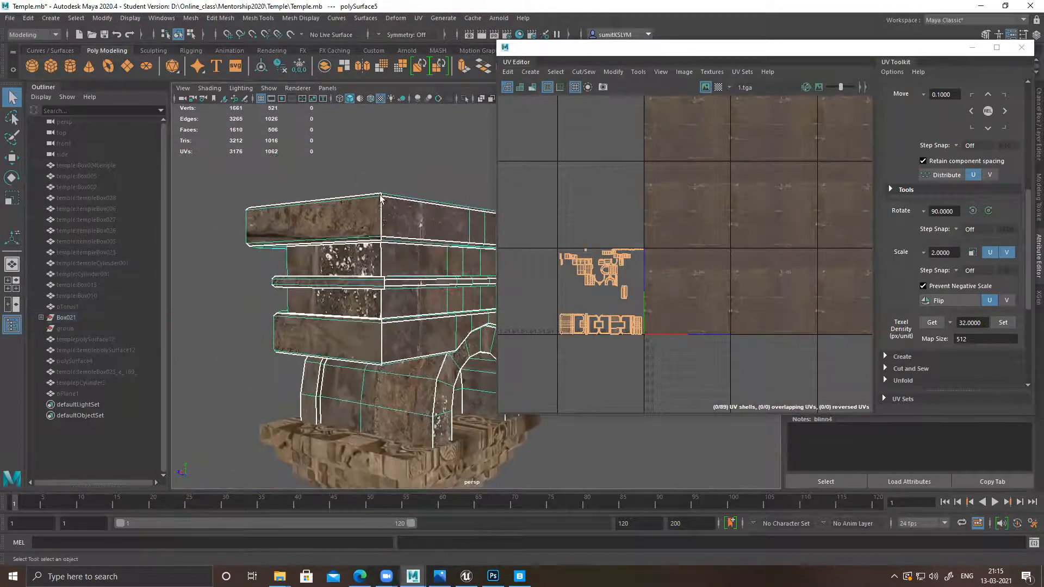
pyautogui.click(384, 220)
pyautogui.keyDown('alt'); pyautogui.moveTo(385, 228); pyautogui.dragTo(403, 278, button='right'); pyautogui.keyUp('alt')
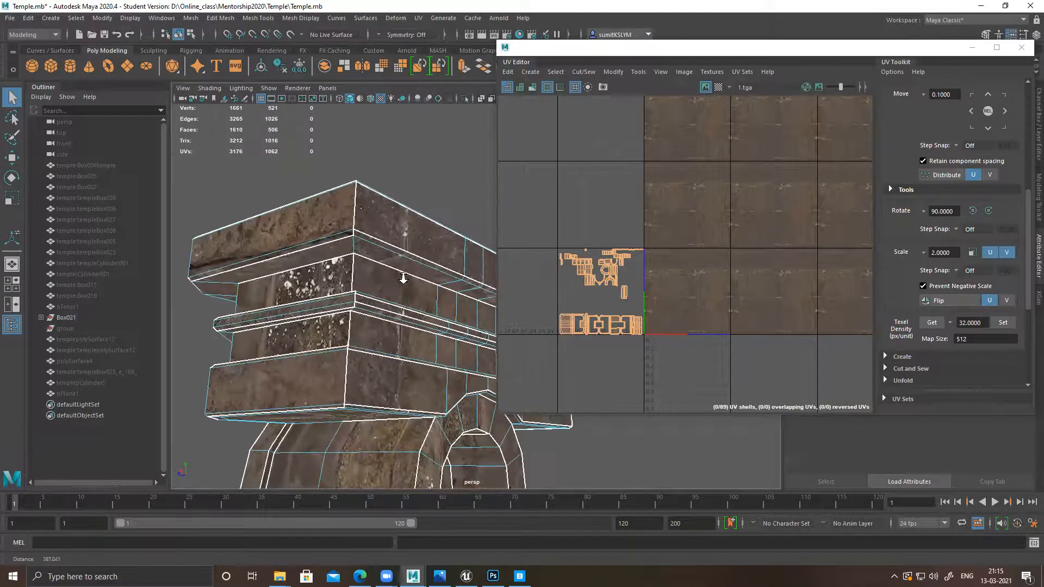
pyautogui.doubleClick(356, 207)
pyautogui.keyDown('shift'); pyautogui.moveTo(814, 175); pyautogui.dragTo(775, 191, button='right'); pyautogui.keyUp('shift')
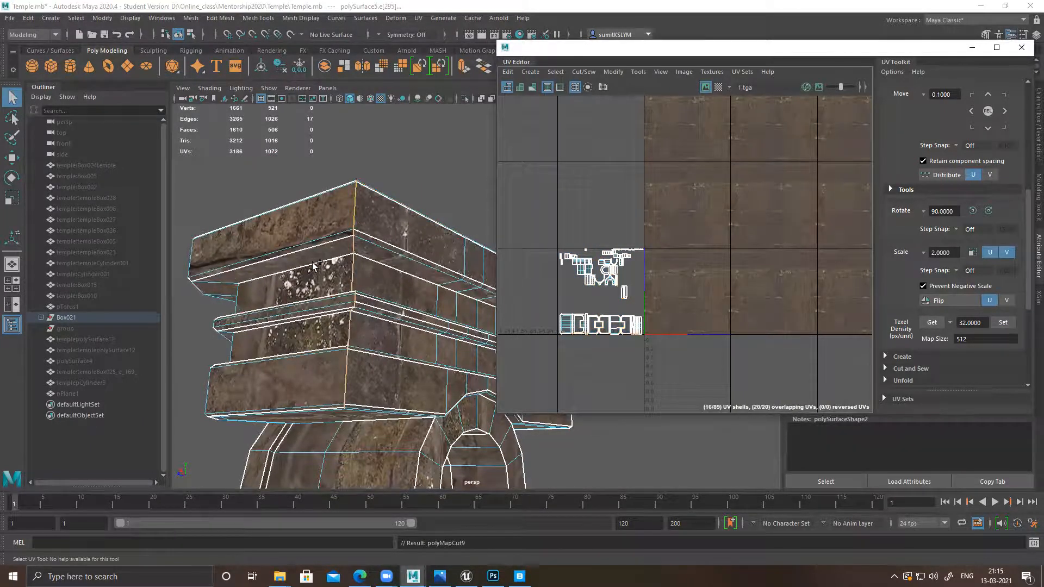
# Step: Move and sew the UVs along the horizontal edges between the top slab and the recessed band beneath it
pyautogui.keyDown('alt'); pyautogui.moveTo(313, 260); pyautogui.dragTo(328, 239); pyautogui.keyUp('alt')
pyautogui.doubleClick(315, 219)
pyautogui.keyDown('shift'); pyautogui.moveTo(709, 230); pyautogui.dragTo(667, 220, button='right'); pyautogui.keyUp('shift')
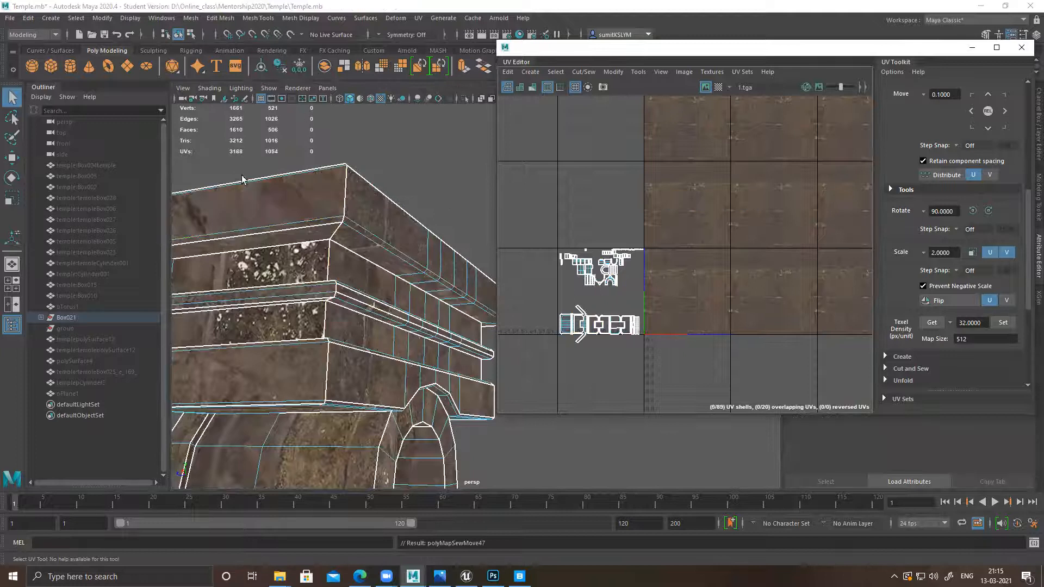
pyautogui.keyDown('shift'); pyautogui.moveTo(597, 279); pyautogui.dragTo(550, 275, button='right'); pyautogui.keyUp('shift')
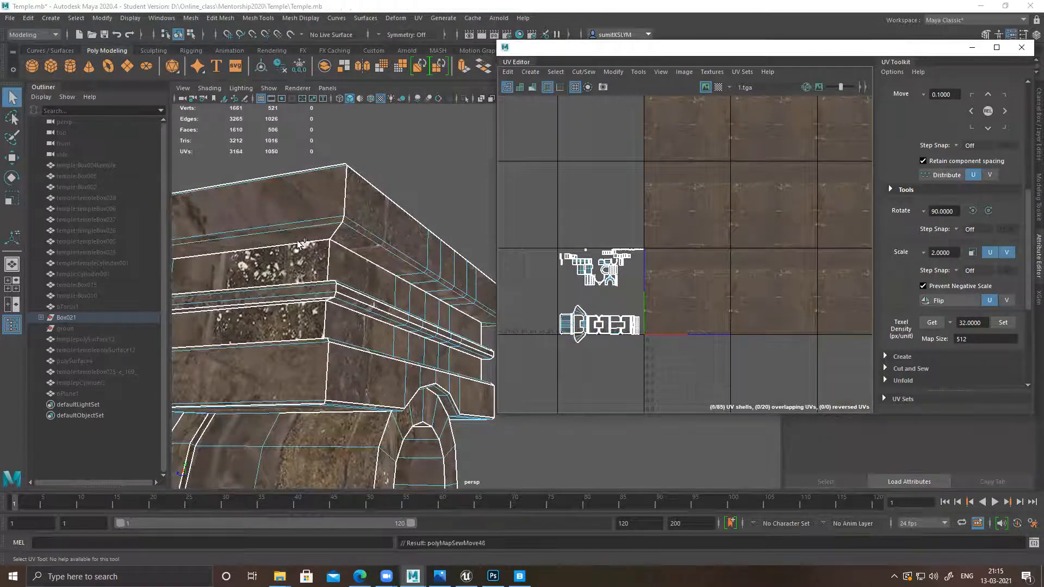
pyautogui.keyDown('shift'); pyautogui.doubleClick(261, 244); pyautogui.keyUp('shift')
pyautogui.keyDown('shift'); pyautogui.moveTo(725, 232); pyautogui.dragTo(726, 192, button='right'); pyautogui.keyUp('shift')
# Step: Move and sew the UVs along the edge loops joining the upper recessed band to the thin middle moulding
pyautogui.keyDown('alt'); pyautogui.moveTo(300, 228); pyautogui.dragTo(344, 254); pyautogui.keyUp('alt')
pyautogui.doubleClick(339, 223)
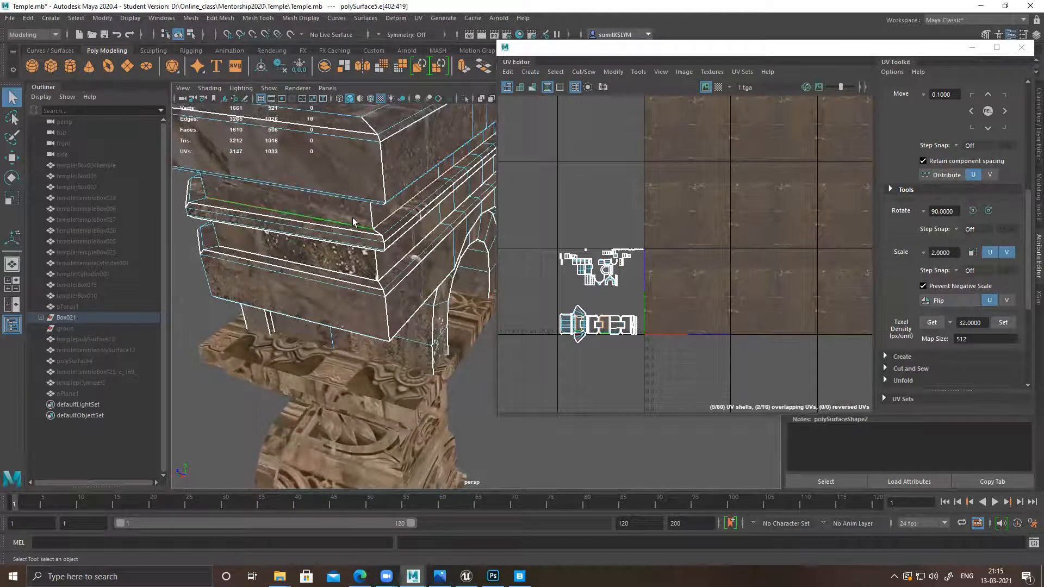
pyautogui.keyDown('shift'); pyautogui.moveTo(711, 251); pyautogui.dragTo(712, 210, button='right'); pyautogui.keyUp('shift')
pyautogui.doubleClick(316, 223)
pyautogui.keyDown('shift'); pyautogui.moveTo(649, 239); pyautogui.dragTo(702, 178, button='right'); pyautogui.keyUp('shift')
# Step: Move and sew the UVs along the thin moulding's remaining edge loops down to the lower recessed band
pyautogui.doubleClick(347, 230)
pyautogui.keyDown('alt'); pyautogui.moveTo(367, 354); pyautogui.dragTo(373, 278); pyautogui.keyUp('alt')
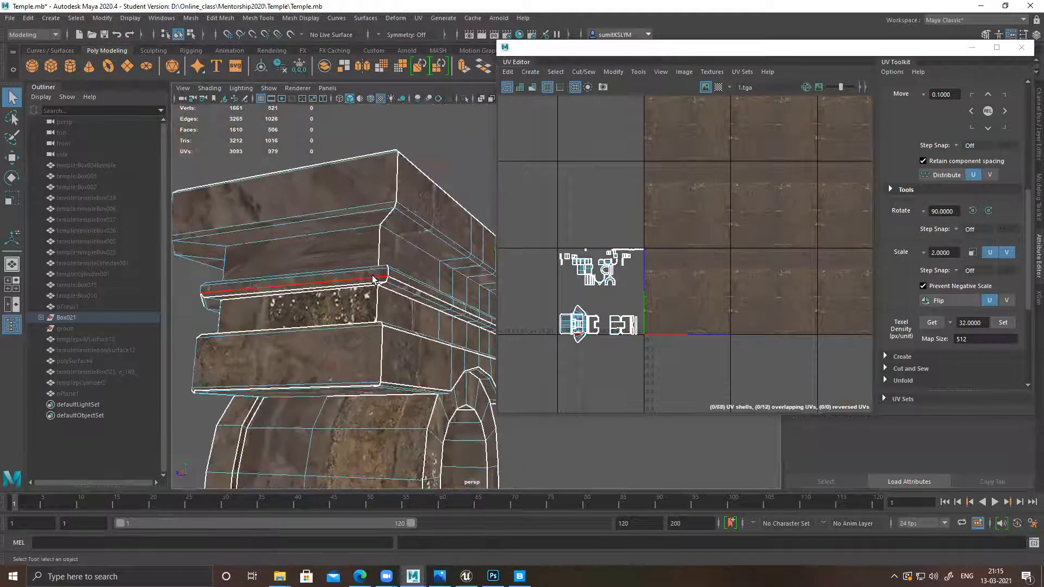
pyautogui.doubleClick(373, 276)
pyautogui.keyDown('shift'); pyautogui.moveTo(707, 262); pyautogui.dragTo(707, 224, button='right'); pyautogui.keyUp('shift')
pyautogui.doubleClick(356, 281)
pyautogui.keyDown('shift'); pyautogui.moveTo(502, 299); pyautogui.dragTo(503, 261, button='right'); pyautogui.keyUp('shift')
pyautogui.doubleClick(350, 287)
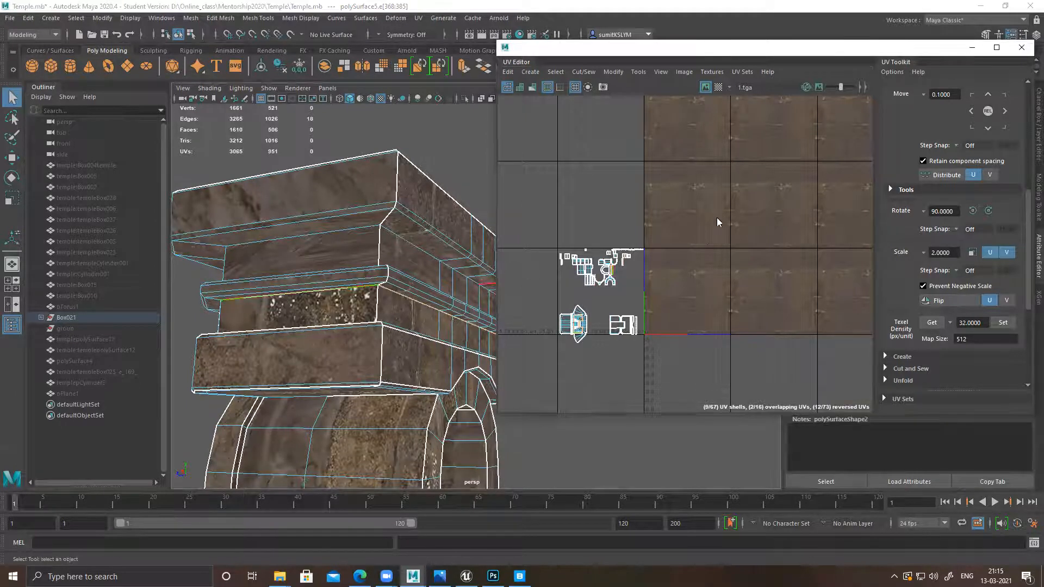
pyautogui.keyDown('shift'); pyautogui.moveTo(718, 222); pyautogui.dragTo(718, 184, button='right'); pyautogui.keyUp('shift')
# Step: Move and sew the UVs along the edge loops joining the lower recessed band to the bottom slab
pyautogui.keyDown('alt'); pyautogui.moveTo(366, 289); pyautogui.dragTo(410, 317, button='right'); pyautogui.keyUp('alt')
pyautogui.keyDown('alt'); pyautogui.moveTo(410, 317); pyautogui.dragTo(354, 314); pyautogui.keyUp('alt')
pyautogui.doubleClick(299, 235)
pyautogui.keyDown('shift'); pyautogui.moveTo(708, 264); pyautogui.dragTo(708, 226, button='right'); pyautogui.keyUp('shift')
pyautogui.click(267, 236)
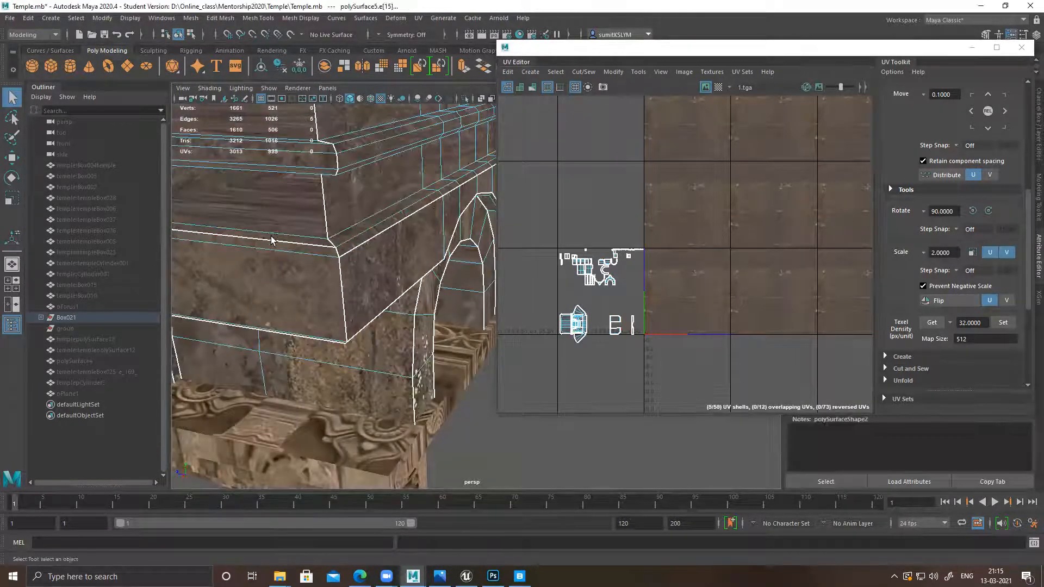
pyautogui.doubleClick(314, 246)
pyautogui.press('g')
# Step: Move and sew the UVs along the bottom slab's upper rim and its lower edge loop
pyautogui.doubleClick(310, 254)
pyautogui.press('g')
pyautogui.keyDown('alt'); pyautogui.moveTo(344, 297); pyautogui.dragTo(434, 288); pyautogui.keyUp('alt')
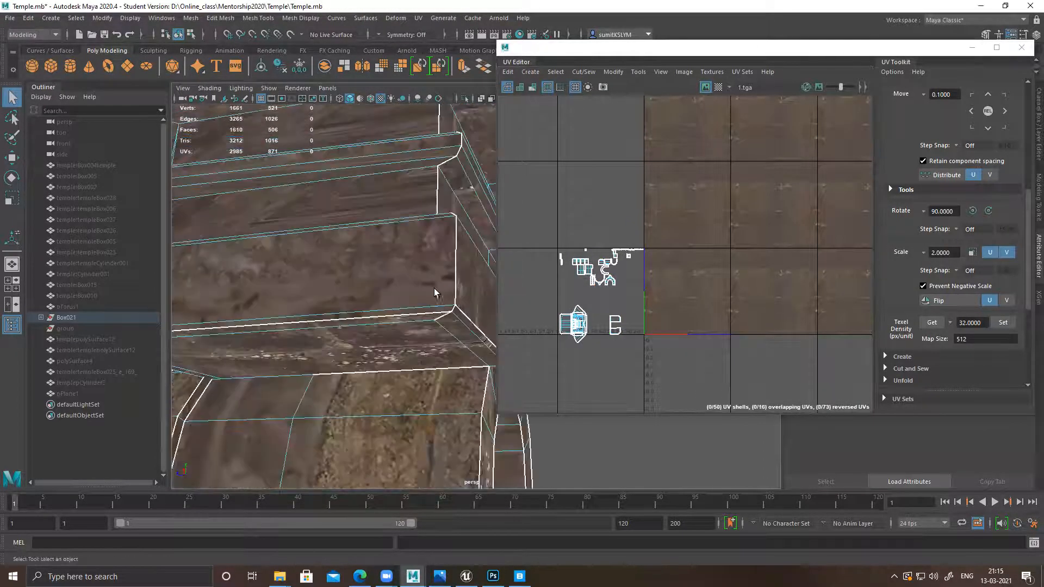
pyautogui.press('g')
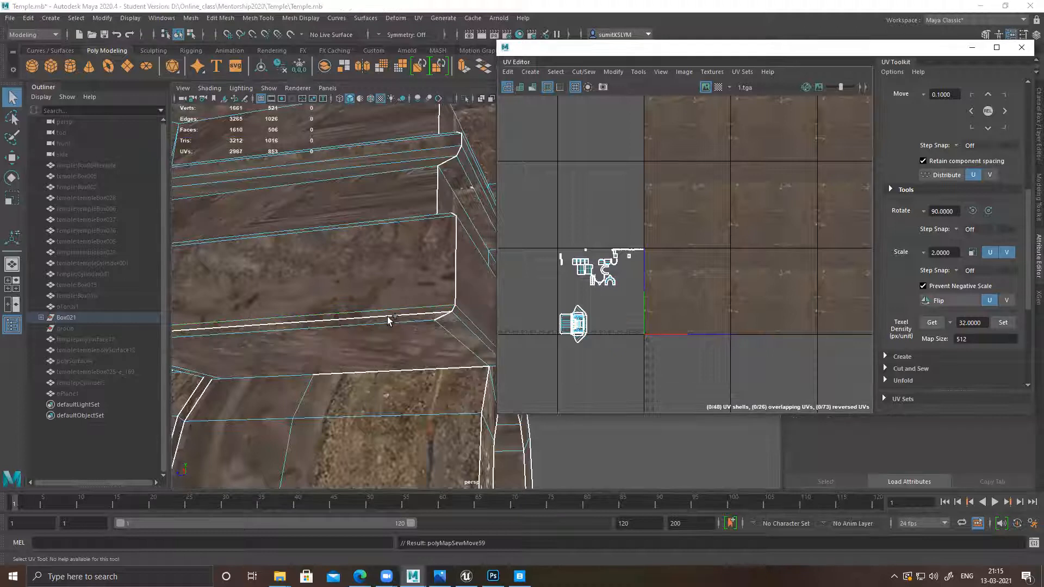
# Step: Move and sew the UVs along the remaining edge loop on the bottom slab's lower rim
pyautogui.doubleClick(388, 317)
pyautogui.keyDown('shift'); pyautogui.moveTo(730, 225); pyautogui.dragTo(665, 256, button='right'); pyautogui.keyUp('shift')
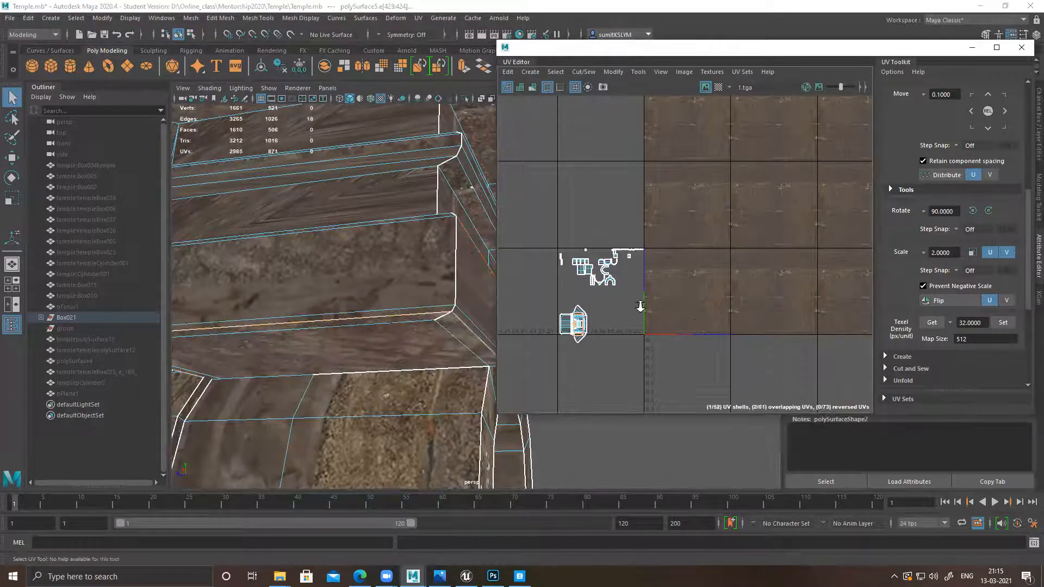
pyautogui.keyDown('alt'); pyautogui.moveTo(641, 306); pyautogui.dragTo(569, 295, button='right'); pyautogui.keyUp('alt')
pyautogui.keyDown('alt'); pyautogui.moveTo(297, 274); pyautogui.dragTo(383, 318); pyautogui.keyUp('alt')
pyautogui.moveTo(249, 248)
pyautogui.keyDown('alt'); pyautogui.mouseDown()
pyautogui.moveTo(456, 256)
pyautogui.moveTo(354, 343)
pyautogui.moveTo(343, 315)
pyautogui.moveTo(350, 321)
pyautogui.moveTo(384, 295)
pyautogui.mouseUp(); pyautogui.keyUp('alt')
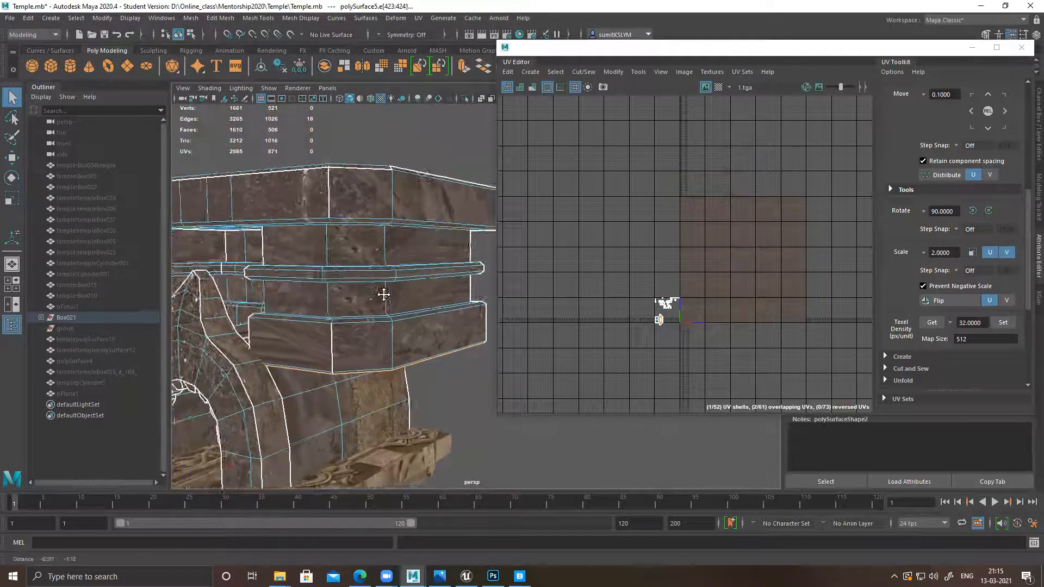
pyautogui.keyDown('alt'); pyautogui.moveTo(384, 295); pyautogui.dragTo(362, 304, button='right'); pyautogui.keyUp('alt')
pyautogui.keyDown('alt'); pyautogui.moveTo(401, 297); pyautogui.dragTo(418, 235); pyautogui.keyUp('alt')
pyautogui.keyDown('alt'); pyautogui.moveTo(417, 235); pyautogui.dragTo(446, 228, button='right'); pyautogui.keyUp('alt')
pyautogui.keyDown('alt'); pyautogui.moveTo(381, 248); pyautogui.dragTo(299, 244); pyautogui.keyUp('alt')
# Step: Select the merged upper-section shell's UVs, move the shell clear of the overlapping shells and unfold it
pyautogui.keyDown('alt'); pyautogui.moveTo(719, 309); pyautogui.dragTo(697, 205, button='middle'); pyautogui.keyUp('alt')
pyautogui.keyDown('alt'); pyautogui.moveTo(633, 217); pyautogui.dragTo(902, 388, button='right'); pyautogui.keyUp('alt')
pyautogui.moveTo(667, 182); pyautogui.dragTo(695, 181, button='right')
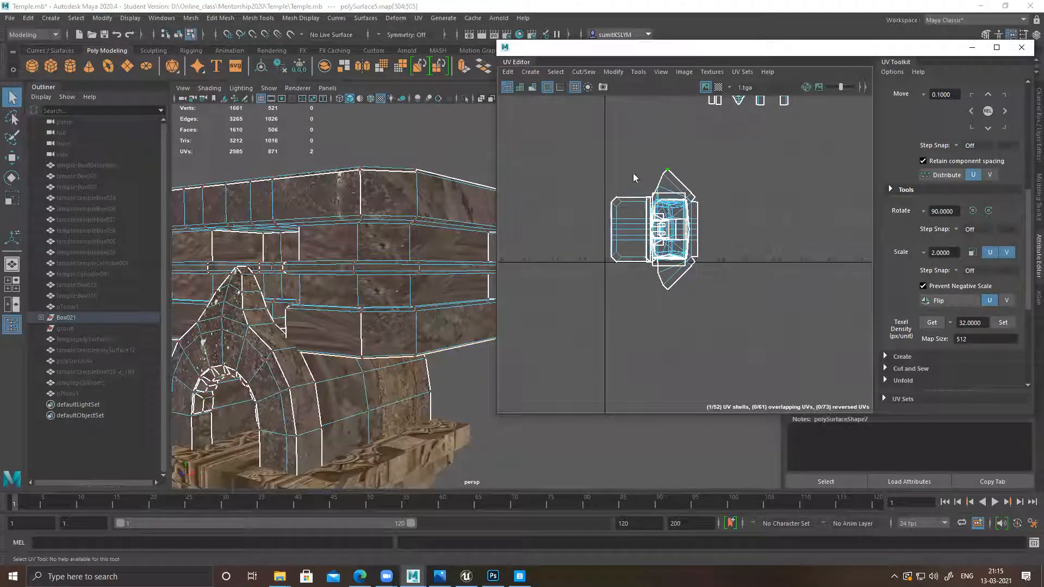
pyautogui.moveTo(633, 163); pyautogui.dragTo(734, 321)
pyautogui.press('w')
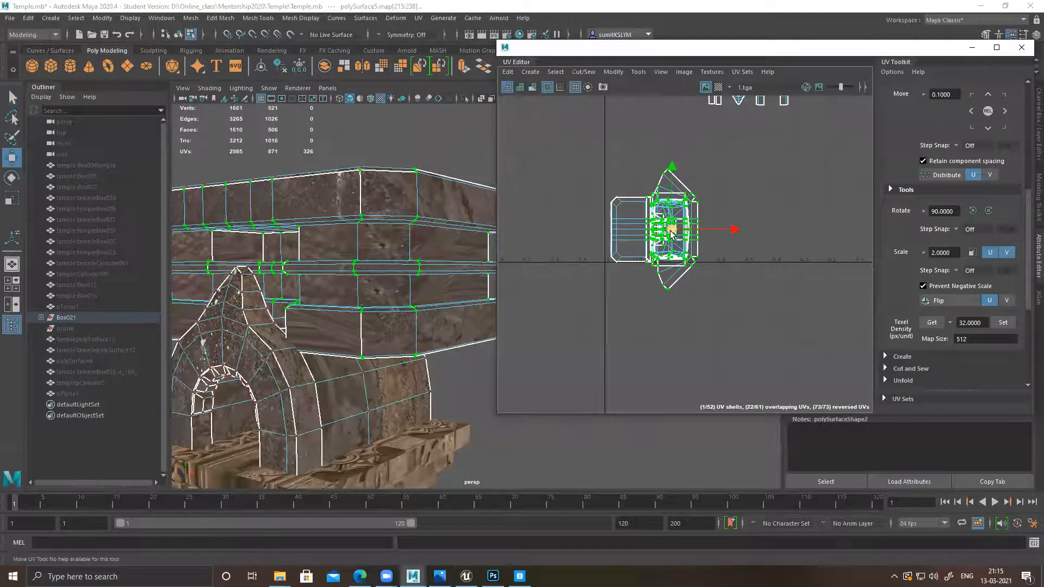
pyautogui.moveTo(674, 239); pyautogui.dragTo(783, 240)
pyautogui.keyDown('alt'); pyautogui.moveTo(773, 265); pyautogui.dragTo(629, 261, button='middle'); pyautogui.keyUp('alt')
pyautogui.keyDown('shift'); pyautogui.moveTo(630, 261); pyautogui.dragTo(560, 223, button='right'); pyautogui.keyUp('shift')
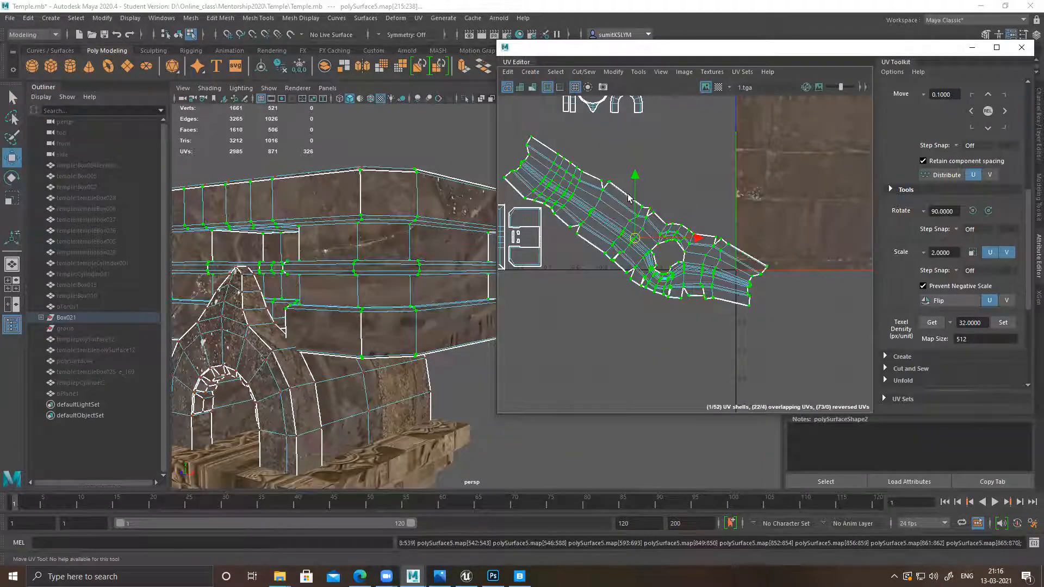
# Step: Move and sew the UVs along the open edges around the hole in the unfolded shell
pyautogui.scroll(1, 588, 208)
pyautogui.scroll(5, 681, 257)
pyautogui.moveTo(689, 247); pyautogui.dragTo(694, 222, button='right')
pyautogui.click(702, 224)
pyautogui.doubleClick(703, 225)
pyautogui.hotkey('shift', 's')
pyautogui.scroll(-3, 655, 233)
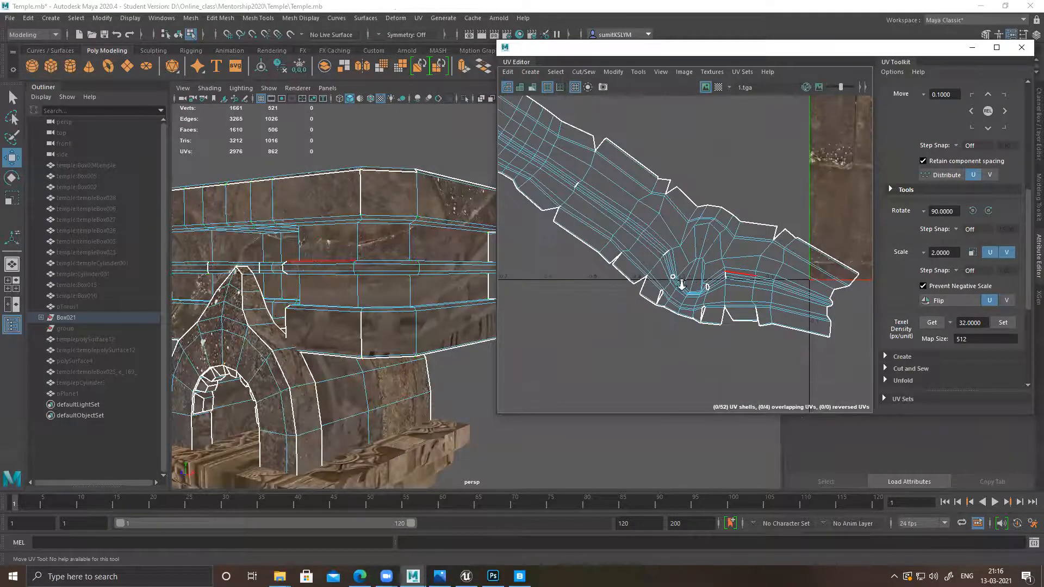
# Step: Move and sew the open seam edges just below the closed hole and the notch on the shell's opposite border
pyautogui.scroll(4, 680, 282)
pyautogui.moveTo(684, 280); pyautogui.dragTo(756, 322)
pyautogui.keyDown('shift'); pyautogui.moveTo(753, 318); pyautogui.dragTo(746, 261, button='right'); pyautogui.keyUp('shift')
pyautogui.keyDown('alt'); pyautogui.moveTo(692, 152); pyautogui.dragTo(679, 185, button='middle'); pyautogui.keyUp('alt')
pyautogui.click(666, 175)
pyautogui.keyDown('shift'); pyautogui.moveTo(689, 238); pyautogui.dragTo(684, 183, button='right'); pyautogui.keyUp('shift')
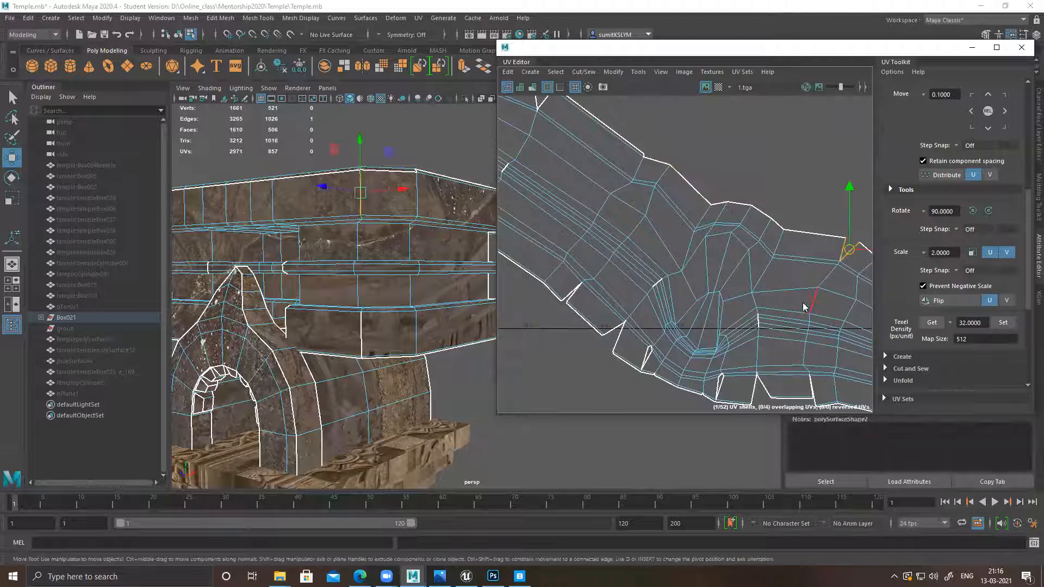
# Step: Close the first notches along the unfolded shell's lower border by moving and sewing their open edges
pyautogui.keyDown('alt'); pyautogui.moveTo(761, 335); pyautogui.dragTo(658, 185, button='middle'); pyautogui.keyUp('alt')
pyautogui.scroll(1, 714, 294)
pyautogui.click(660, 230)
pyautogui.keyDown('shift'); pyautogui.moveTo(684, 301); pyautogui.dragTo(721, 196, button='right'); pyautogui.keyUp('shift')
pyautogui.click(773, 266)
pyautogui.keyDown('alt'); pyautogui.moveTo(770, 258); pyautogui.dragTo(746, 272, button='middle'); pyautogui.keyUp('alt')
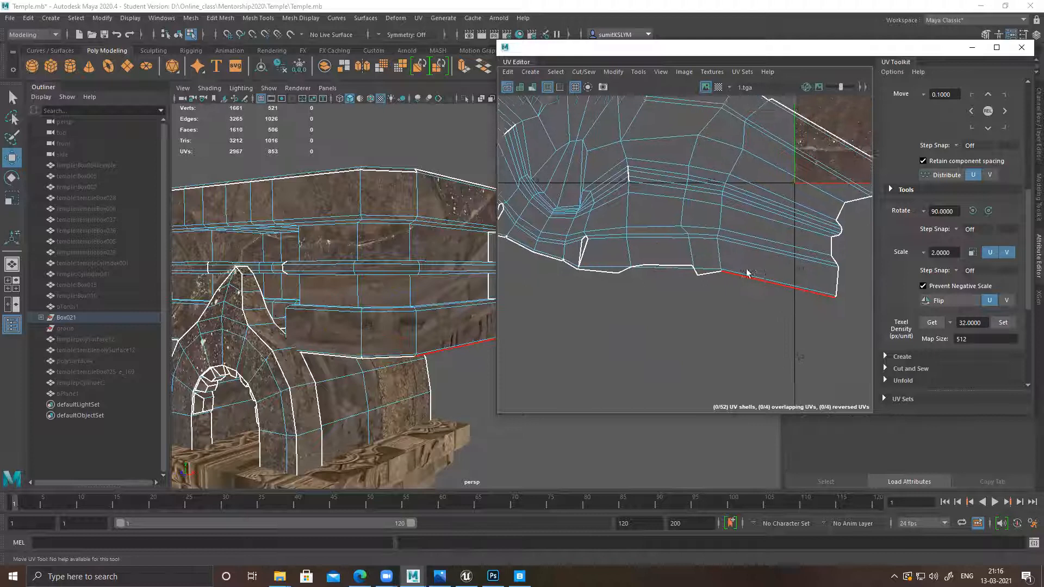
pyautogui.keyDown('alt'); pyautogui.moveTo(597, 248); pyautogui.dragTo(790, 280, button='middle'); pyautogui.keyUp('alt')
pyautogui.moveTo(777, 266); pyautogui.dragTo(780, 272)
pyautogui.keyDown('shift'); pyautogui.moveTo(778, 269); pyautogui.dragTo(774, 221, button='right'); pyautogui.keyUp('shift')
# Step: Move and sew the next three notches farther along the shell's lower border
pyautogui.moveTo(689, 223); pyautogui.dragTo(698, 243)
pyautogui.keyDown('shift'); pyautogui.moveTo(697, 242); pyautogui.dragTo(688, 191, button='right'); pyautogui.keyUp('shift')
pyautogui.click(661, 211)
pyautogui.keyDown('shift'); pyautogui.moveTo(687, 252); pyautogui.dragTo(681, 202, button='right'); pyautogui.keyUp('shift')
pyautogui.keyDown('alt'); pyautogui.moveTo(665, 202); pyautogui.dragTo(832, 205, button='middle'); pyautogui.keyUp('alt')
pyautogui.click(682, 218)
pyautogui.keyDown('shift'); pyautogui.moveTo(688, 271); pyautogui.dragTo(678, 203, button='right'); pyautogui.keyUp('shift')
# Step: Move and sew another border notch and the short open edge at the thin moulding's inner corner
pyautogui.keyDown('alt'); pyautogui.moveTo(781, 198); pyautogui.dragTo(566, 202, button='middle'); pyautogui.keyUp('alt')
pyautogui.click(687, 221)
pyautogui.keyDown('shift'); pyautogui.moveTo(714, 248); pyautogui.dragTo(737, 159, button='right'); pyautogui.keyUp('shift')
pyautogui.click(730, 217)
pyautogui.keyDown('alt'); pyautogui.moveTo(740, 179); pyautogui.dragTo(768, 201, button='middle'); pyautogui.keyUp('alt')
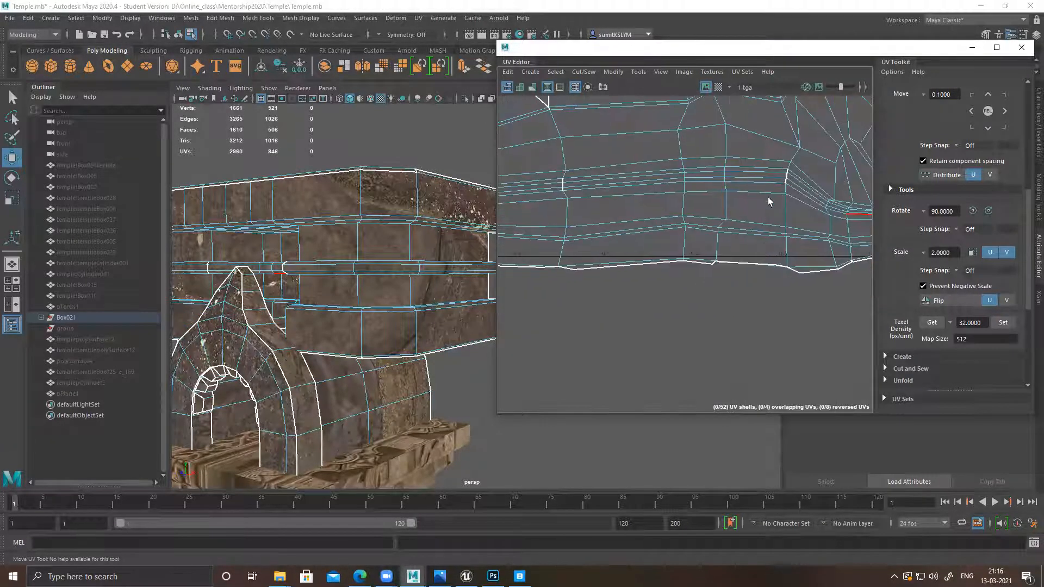
pyautogui.moveTo(811, 212); pyautogui.dragTo(812, 213)
pyautogui.keyDown('shift'); pyautogui.moveTo(812, 214); pyautogui.dragTo(807, 162, button='right'); pyautogui.keyUp('shift')
# Step: Move and sew the remaining short open seams inside the shell toward its far end
pyautogui.keyDown('alt'); pyautogui.moveTo(640, 218); pyautogui.dragTo(766, 218, button='middle'); pyautogui.keyUp('alt')
pyautogui.moveTo(662, 142); pyautogui.dragTo(723, 217)
pyautogui.keyDown('shift'); pyautogui.moveTo(724, 217); pyautogui.dragTo(718, 165, button='right'); pyautogui.keyUp('shift')
pyautogui.keyDown('alt'); pyautogui.moveTo(677, 104); pyautogui.dragTo(680, 179, button='middle'); pyautogui.keyUp('alt')
pyautogui.click(679, 182)
pyautogui.keyDown('shift'); pyautogui.moveTo(701, 194); pyautogui.dragTo(699, 144, button='right'); pyautogui.keyUp('shift')
pyautogui.keyDown('alt'); pyautogui.moveTo(573, 261); pyautogui.dragTo(707, 250, button='middle'); pyautogui.keyUp('alt')
# Step: Select the whole sewn shell's UVs, move it down below the other shells and unfold it again
pyautogui.scroll(-8, 764, 268)
pyautogui.keyDown('alt'); pyautogui.moveTo(764, 268); pyautogui.dragTo(605, 216, button='middle'); pyautogui.keyUp('alt')
pyautogui.moveTo(636, 186); pyautogui.dragTo(680, 184, button='right')
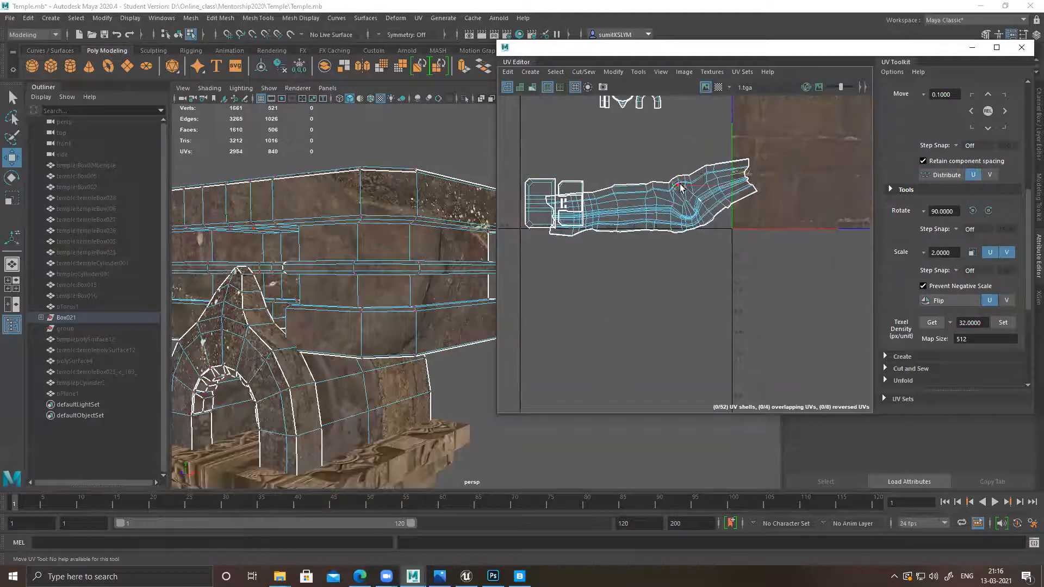
pyautogui.click(679, 186)
pyautogui.keyDown('ctrl'); pyautogui.moveTo(688, 229); pyautogui.dragTo(753, 253, button='right'); pyautogui.keyUp('ctrl')
pyautogui.moveTo(652, 134); pyautogui.dragTo(652, 260)
pyautogui.keyDown('shift'); pyautogui.moveTo(718, 293); pyautogui.dragTo(555, 288, button='right'); pyautogui.keyUp('shift')
# Step: Rotate the unfolded shell until it lies horizontally
pyautogui.keyDown('alt'); pyautogui.moveTo(681, 332); pyautogui.dragTo(684, 289, button='middle'); pyautogui.keyUp('alt')
pyautogui.press('e')
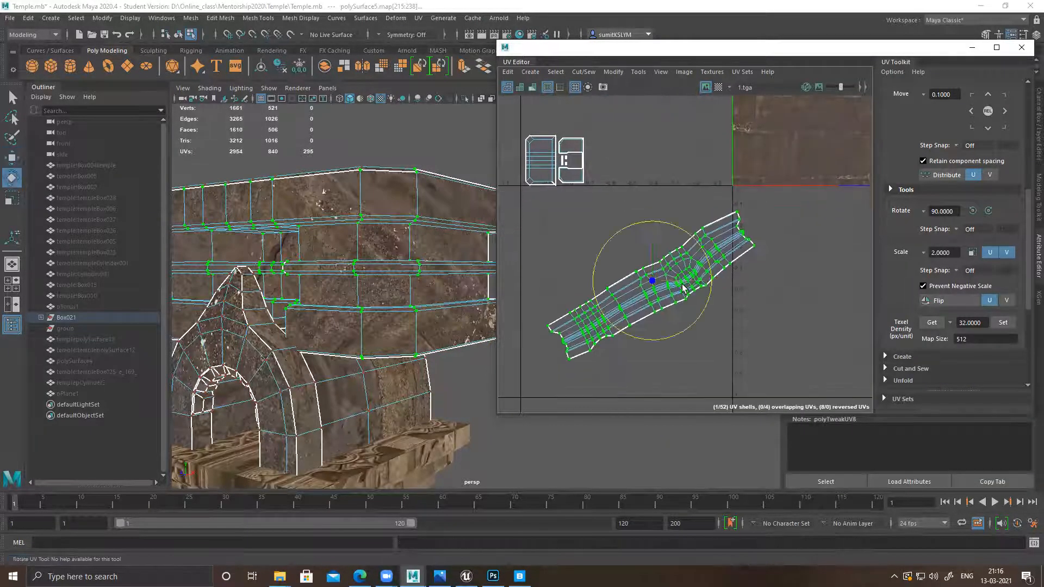
pyautogui.moveTo(692, 240); pyautogui.dragTo(643, 266)
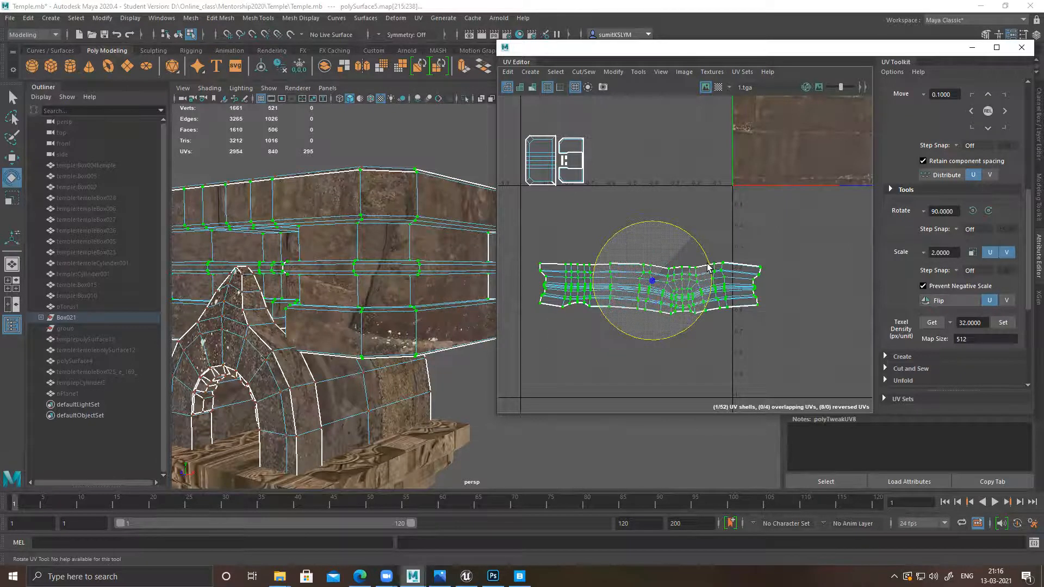
# Step: Cut the UVs along the edge loop at the lower edge of the top slab's side faces
pyautogui.keyDown('alt'); pyautogui.moveTo(643, 267); pyautogui.dragTo(713, 353, button='right'); pyautogui.keyUp('alt')
pyautogui.keyDown('alt'); pyautogui.moveTo(748, 348); pyautogui.dragTo(840, 283, button='middle'); pyautogui.keyUp('alt')
pyautogui.keyDown('alt'); pyautogui.moveTo(620, 266); pyautogui.dragTo(590, 234, button='right'); pyautogui.keyUp('alt')
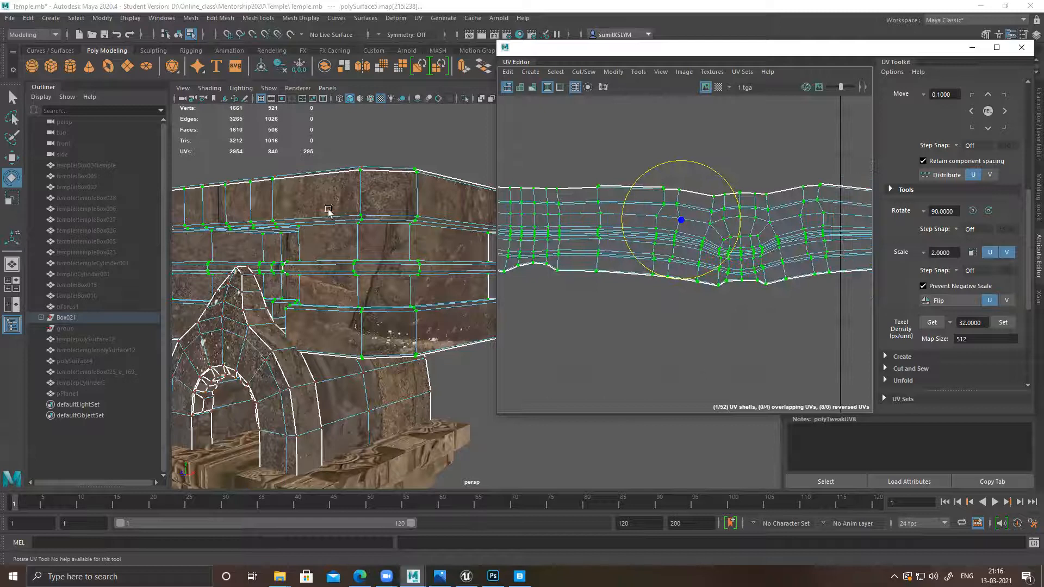
pyautogui.keyDown('alt'); pyautogui.moveTo(414, 275); pyautogui.dragTo(295, 247, button='right'); pyautogui.keyUp('alt')
pyautogui.keyDown('alt'); pyautogui.moveTo(331, 260); pyautogui.dragTo(519, 270); pyautogui.keyUp('alt')
pyautogui.keyDown('alt'); pyautogui.moveTo(792, 204); pyautogui.dragTo(731, 190, button='right'); pyautogui.keyUp('alt')
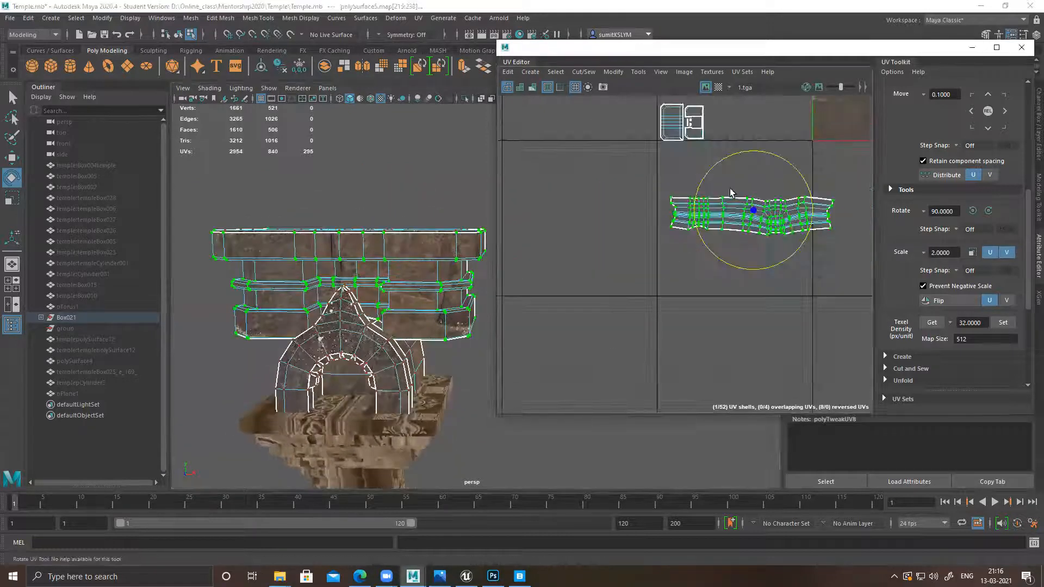
pyautogui.keyDown('alt'); pyautogui.moveTo(731, 192); pyautogui.dragTo(604, 243, button='middle'); pyautogui.keyUp('alt')
pyautogui.keyDown('alt'); pyautogui.moveTo(400, 254); pyautogui.dragTo(455, 228, button='right'); pyautogui.keyUp('alt')
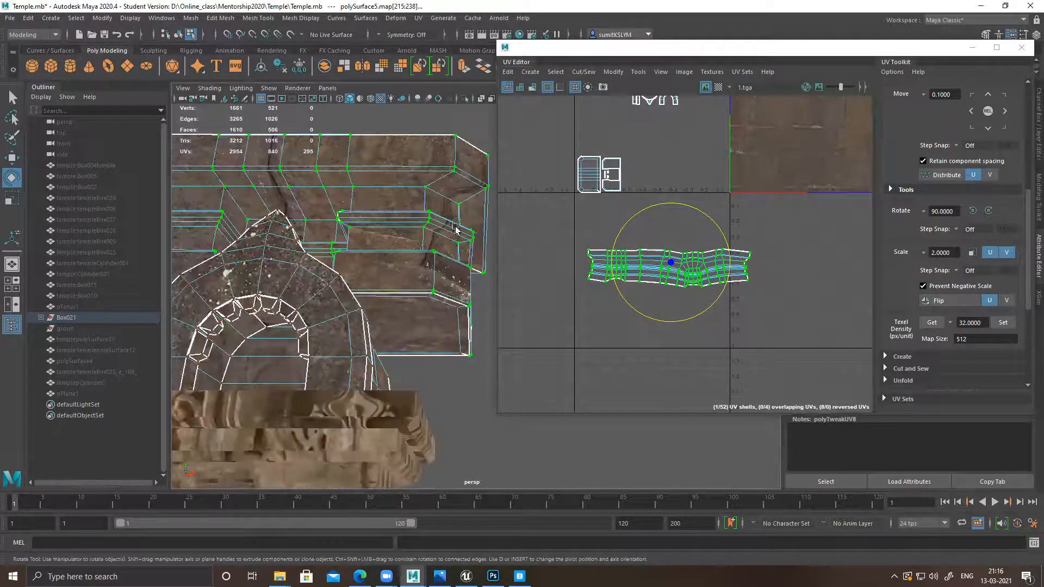
pyautogui.doubleClick(407, 170)
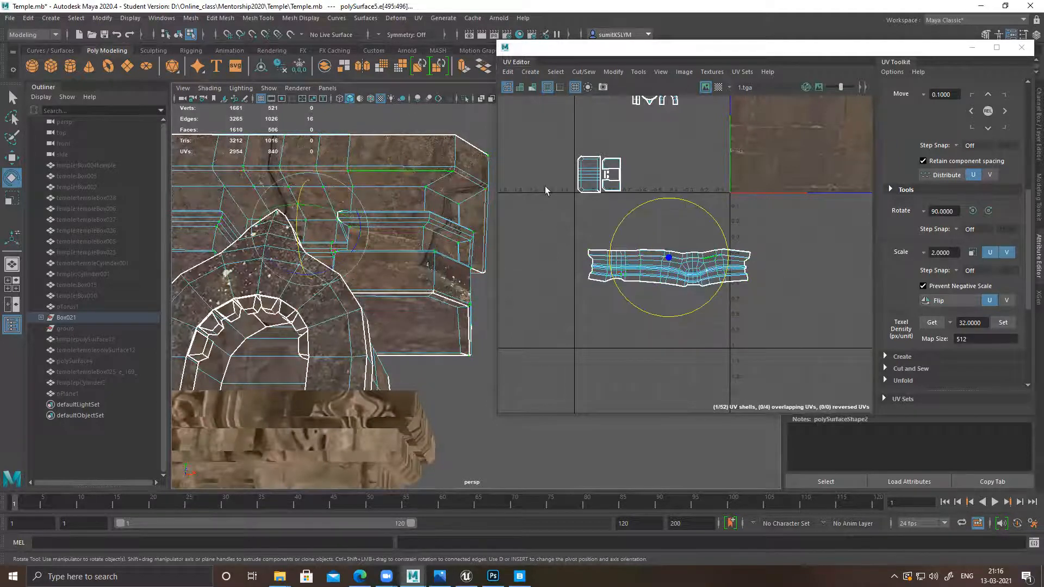
pyautogui.keyDown('shift'); pyautogui.rightClick(783, 177); pyautogui.keyUp('shift')
pyautogui.keyDown('shift'); pyautogui.moveTo(669, 217); pyautogui.dragTo(670, 219, button='right'); pyautogui.keyUp('shift')
# Step: Select the separated top-slab strip's UVs and move the strip onto the plain band below the texture's carved frieze
pyautogui.press('w')
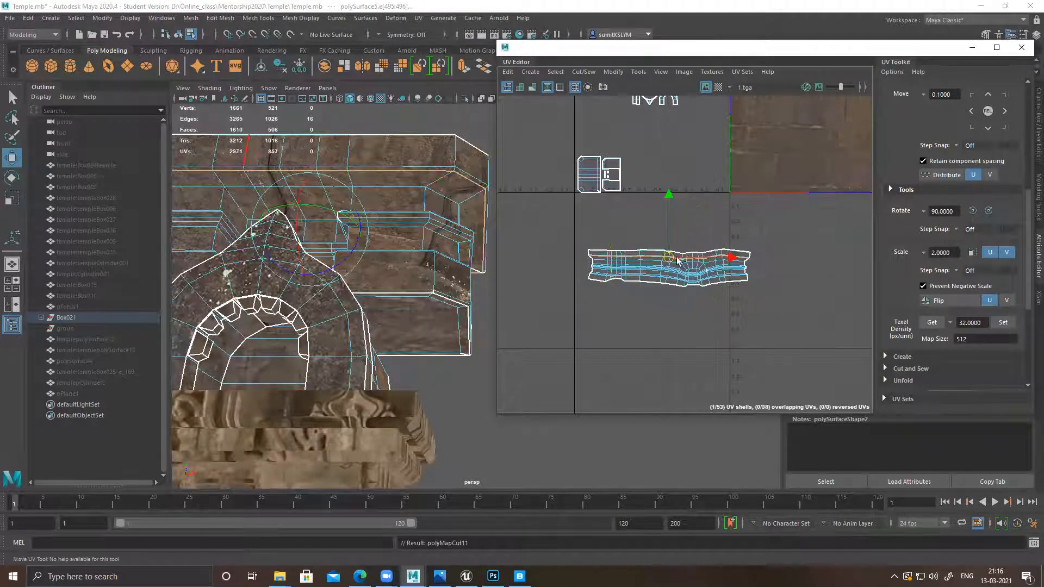
pyautogui.click(664, 246)
pyautogui.doubleClick(639, 254)
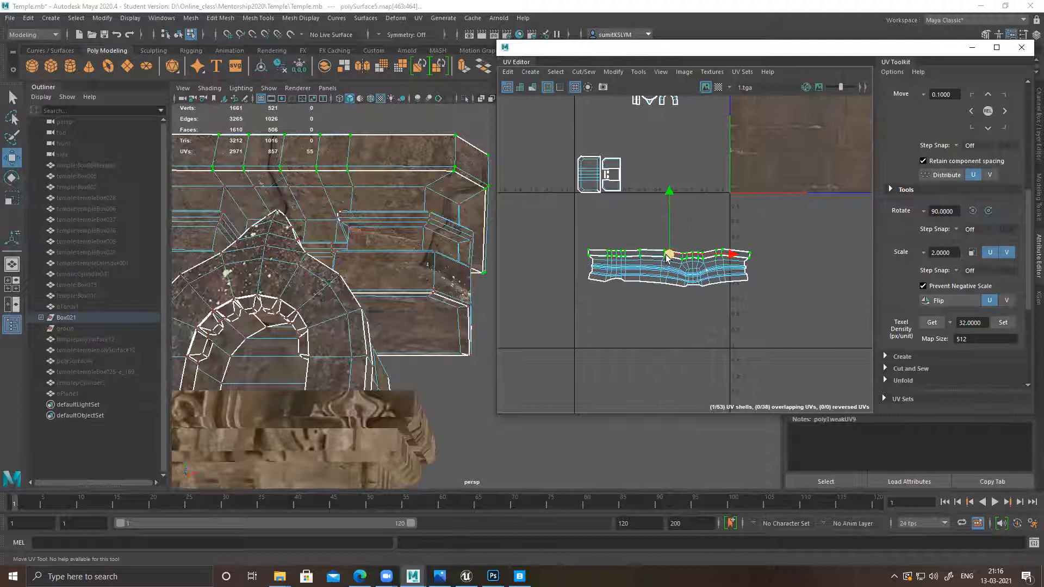
pyautogui.moveTo(668, 255); pyautogui.dragTo(770, 163)
pyautogui.keyDown('alt'); pyautogui.moveTo(763, 152); pyautogui.dragTo(656, 171, button='middle'); pyautogui.keyUp('alt')
pyautogui.keyDown('alt'); pyautogui.moveTo(656, 170); pyautogui.dragTo(696, 197, button='right'); pyautogui.keyUp('alt')
pyautogui.keyDown('alt'); pyautogui.moveTo(697, 197); pyautogui.dragTo(710, 279, button='middle'); pyautogui.keyUp('alt')
pyautogui.keyDown('alt'); pyautogui.moveTo(713, 279); pyautogui.dragTo(676, 236, button='right'); pyautogui.keyUp('alt')
pyautogui.keyDown('alt'); pyautogui.moveTo(677, 236); pyautogui.dragTo(655, 307, button='middle'); pyautogui.keyUp('alt')
pyautogui.moveTo(646, 287); pyautogui.dragTo(714, 151)
pyautogui.keyDown('alt'); pyautogui.moveTo(715, 201); pyautogui.dragTo(710, 286, button='middle'); pyautogui.keyUp('alt')
pyautogui.keyDown('alt'); pyautogui.moveTo(640, 233); pyautogui.dragTo(924, 435, button='right'); pyautogui.keyUp('alt')
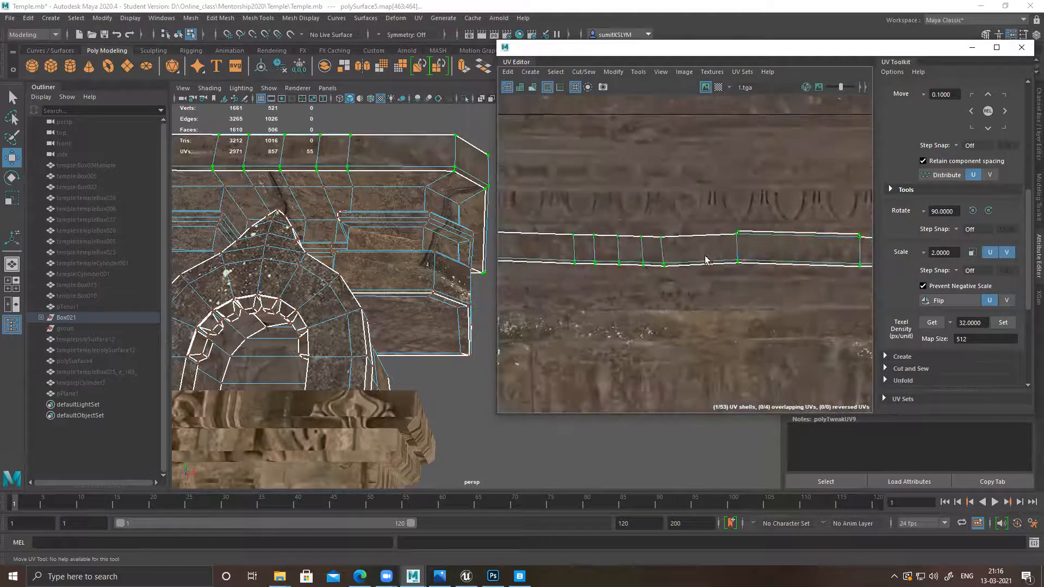
# Step: Cut the UVs along the top slab's upper side rim and sew the strip's matching upper edge
pyautogui.keyDown('alt'); pyautogui.moveTo(371, 201); pyautogui.dragTo(465, 239); pyautogui.keyUp('alt')
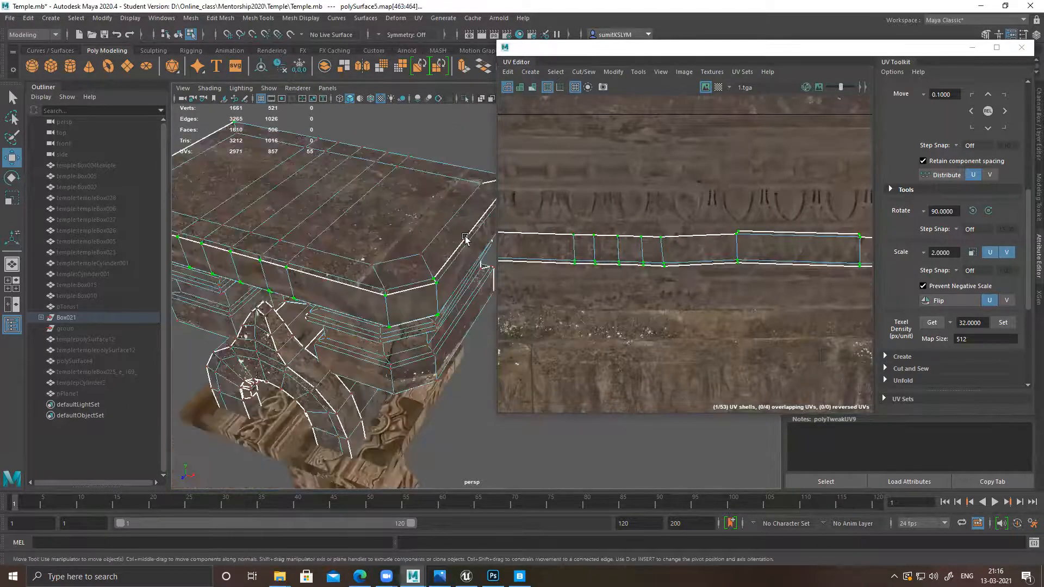
pyautogui.doubleClick(477, 230)
pyautogui.keyDown('shift'); pyautogui.moveTo(721, 162); pyautogui.dragTo(677, 178, button='right'); pyautogui.keyUp('shift')
pyautogui.click(800, 232)
pyautogui.hotkey('shift', 's')
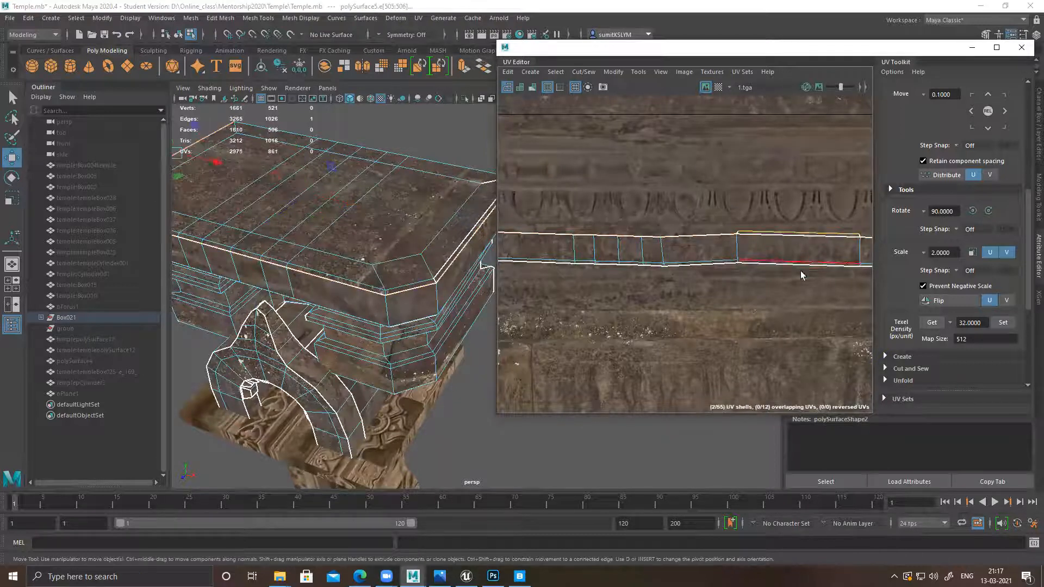
# Step: Select the remaining split edges along the top-slab strip and move and sew them into one shell
pyautogui.click(799, 169)
pyautogui.keyDown('alt'); pyautogui.moveTo(724, 272); pyautogui.dragTo(640, 250, button='right'); pyautogui.keyUp('alt')
pyautogui.keyDown('alt'); pyautogui.moveTo(641, 251); pyautogui.dragTo(606, 207, button='middle'); pyautogui.keyUp('alt')
pyautogui.keyDown('alt'); pyautogui.moveTo(765, 259); pyautogui.dragTo(713, 245, button='right'); pyautogui.keyUp('alt')
pyautogui.keyDown('alt'); pyautogui.moveTo(714, 245); pyautogui.dragTo(659, 249, button='middle'); pyautogui.keyUp('alt')
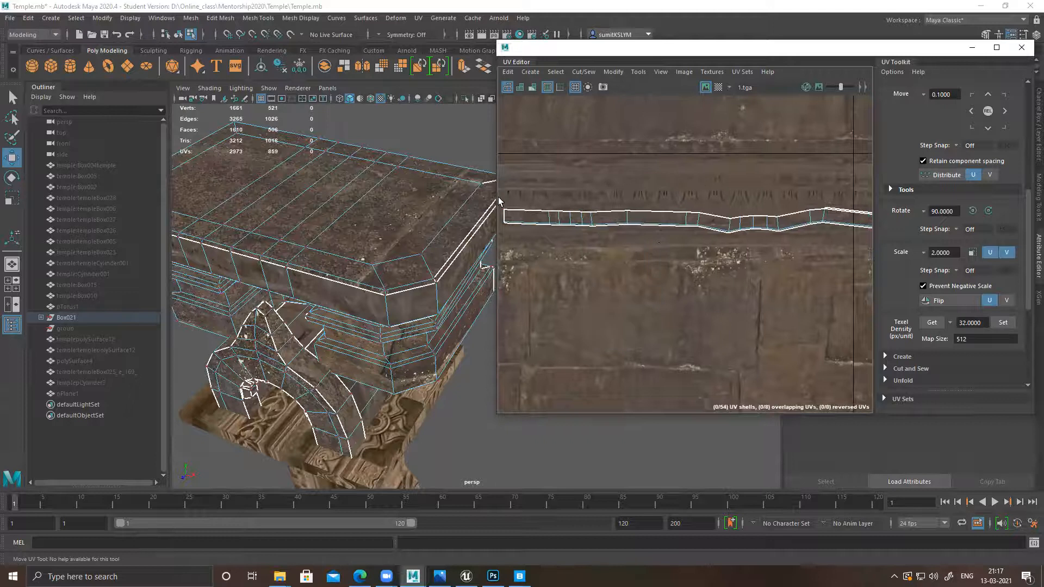
pyautogui.moveTo(738, 218); pyautogui.dragTo(738, 218)
pyautogui.keyDown('alt'); pyautogui.moveTo(749, 207); pyautogui.dragTo(653, 200, button='middle'); pyautogui.keyUp('alt')
pyautogui.keyDown('alt'); pyautogui.moveTo(651, 200); pyautogui.dragTo(720, 267, button='right'); pyautogui.keyUp('alt')
pyautogui.keyDown('shift'); pyautogui.moveTo(610, 202); pyautogui.dragTo(754, 214); pyautogui.keyUp('shift')
pyautogui.keyDown('alt'); pyautogui.moveTo(786, 205); pyautogui.dragTo(635, 195, button='middle'); pyautogui.keyUp('alt')
pyautogui.keyDown('alt'); pyautogui.moveTo(638, 195); pyautogui.dragTo(716, 261, button='right'); pyautogui.keyUp('alt')
pyautogui.keyDown('shift'); pyautogui.moveTo(678, 215); pyautogui.dragTo(676, 191, button='right'); pyautogui.keyUp('shift')
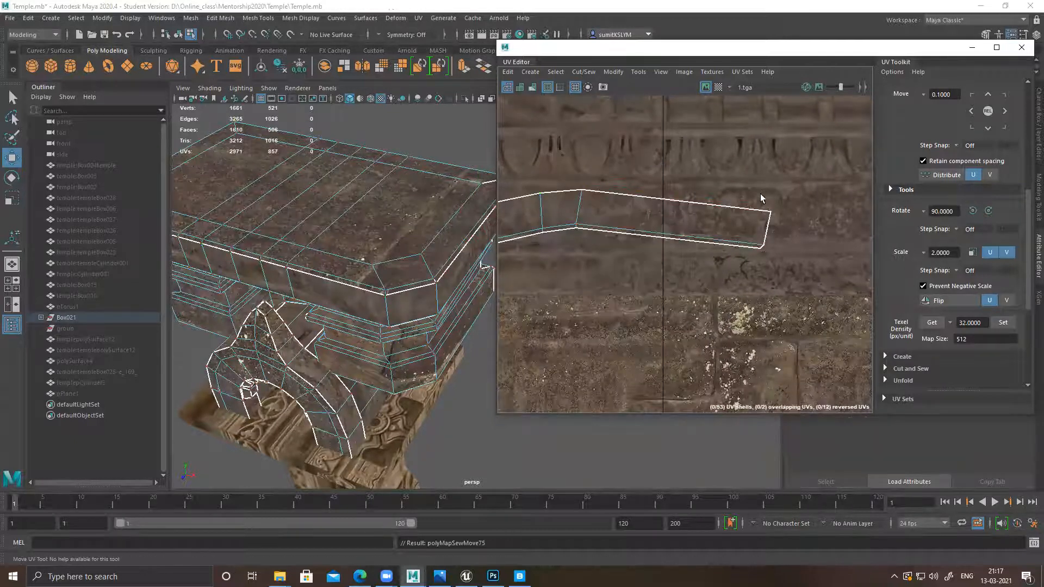
# Step: Select all UVs along the top-slab strip's upper border and align them to their maximum V
pyautogui.click(770, 210)
pyautogui.keyDown('alt'); pyautogui.moveTo(528, 223); pyautogui.dragTo(836, 199, button='middle'); pyautogui.keyUp('alt')
pyautogui.keyDown('shift'); pyautogui.moveTo(774, 207); pyautogui.dragTo(774, 207); pyautogui.keyUp('shift')
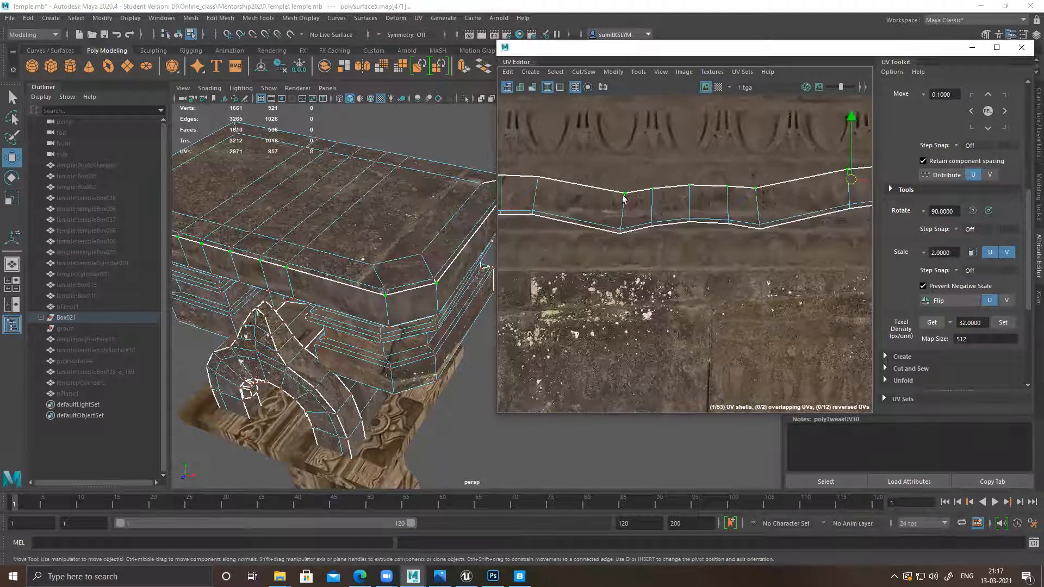
pyautogui.keyDown('alt'); pyautogui.moveTo(574, 185); pyautogui.dragTo(743, 207, button='middle'); pyautogui.keyUp('alt')
pyautogui.keyDown('shift'); pyautogui.moveTo(714, 210); pyautogui.dragTo(715, 212); pyautogui.keyUp('shift')
pyautogui.scroll(-4, 723, 241)
pyautogui.keyDown('alt'); pyautogui.moveTo(547, 196); pyautogui.dragTo(700, 198, button='middle'); pyautogui.keyUp('alt')
pyautogui.keyDown('shift'); pyautogui.moveTo(564, 210); pyautogui.dragTo(641, 218); pyautogui.keyUp('shift')
pyautogui.keyDown('shift'); pyautogui.moveTo(783, 237); pyautogui.dragTo(783, 236); pyautogui.keyUp('shift')
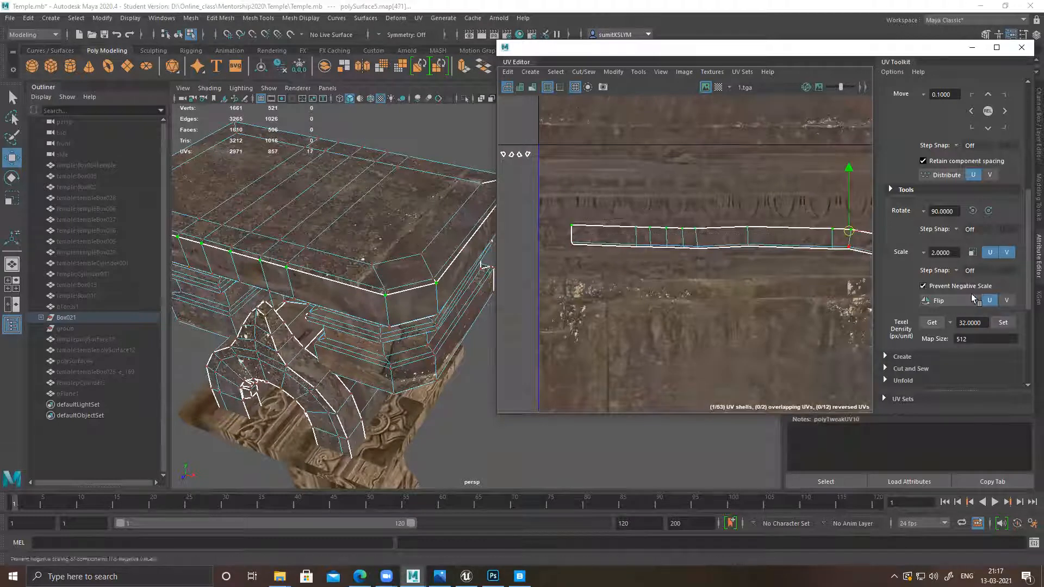
pyautogui.scroll(3, 953, 328)
pyautogui.scroll(-5, 953, 329)
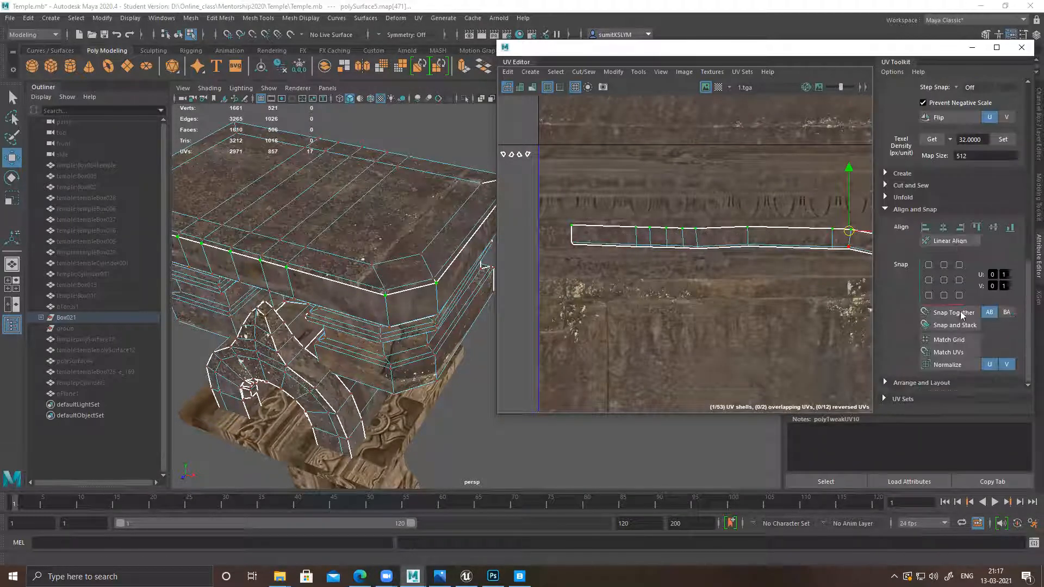
pyautogui.click(977, 227)
# Step: Select the UVs along the top-slab strip's lower edge and level them into a straight horizontal row
pyautogui.keyDown('alt'); pyautogui.moveTo(823, 286); pyautogui.dragTo(727, 271, button='middle'); pyautogui.keyUp('alt')
pyautogui.scroll(-6, 727, 270)
pyautogui.keyDown('alt'); pyautogui.moveTo(778, 306); pyautogui.dragTo(661, 239, button='middle'); pyautogui.keyUp('alt')
pyautogui.scroll(-1, 707, 266)
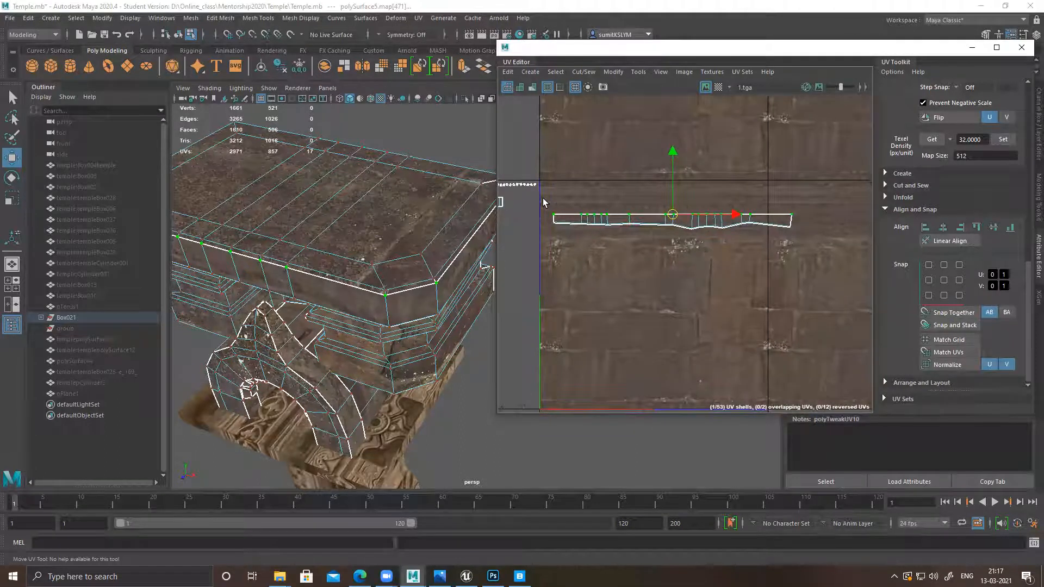
pyautogui.moveTo(861, 269); pyautogui.dragTo(862, 270)
pyautogui.keyDown('shift'); pyautogui.moveTo(764, 252); pyautogui.dragTo(486, 255, button='right'); pyautogui.keyUp('shift')
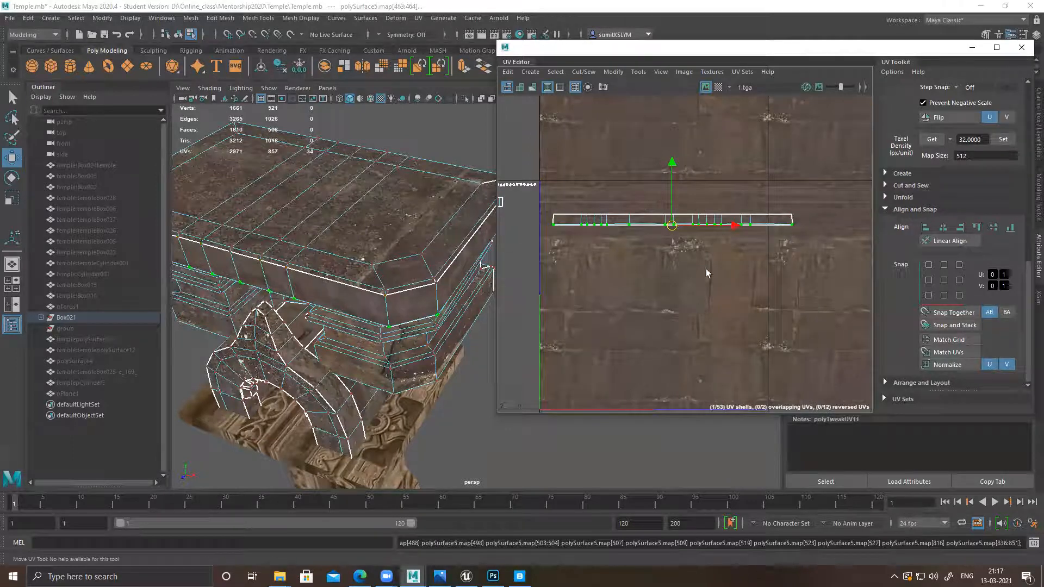
# Step: Align the UVs at the strip's left end to their minimum U
pyautogui.keyDown('alt'); pyautogui.moveTo(712, 244); pyautogui.dragTo(856, 277, button='middle'); pyautogui.keyUp('alt')
pyautogui.keyDown('alt'); pyautogui.moveTo(856, 276); pyautogui.dragTo(941, 413, button='right'); pyautogui.keyUp('alt')
pyautogui.keyDown('alt'); pyautogui.moveTo(821, 330); pyautogui.dragTo(515, 270, button='middle'); pyautogui.keyUp('alt')
pyautogui.keyDown('alt'); pyautogui.moveTo(527, 197); pyautogui.dragTo(575, 182, button='middle'); pyautogui.keyUp('alt')
pyautogui.moveTo(574, 182); pyautogui.dragTo(611, 270)
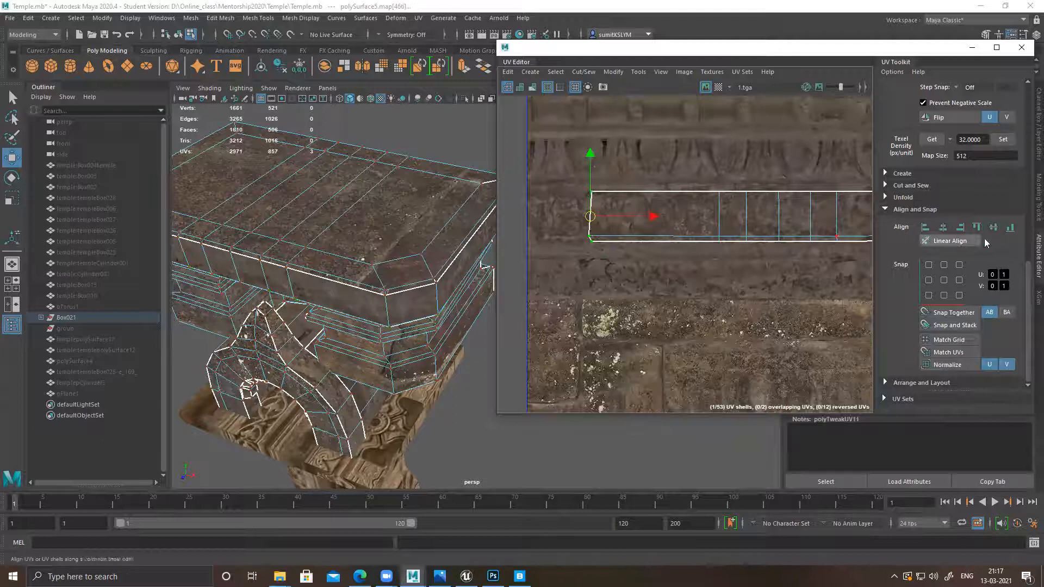
pyautogui.click(922, 230)
# Step: Straighten each remaining vertical column of UVs along the top-slab strip by repeating the last U alignment column by column
pyautogui.keyDown('alt'); pyautogui.moveTo(690, 233); pyautogui.dragTo(650, 236, button='middle'); pyautogui.keyUp('alt')
pyautogui.moveTo(649, 169); pyautogui.dragTo(670, 217)
pyautogui.moveTo(684, 263); pyautogui.dragTo(692, 264)
pyautogui.press('g')
pyautogui.moveTo(792, 189); pyautogui.dragTo(823, 277)
pyautogui.press('g')
pyautogui.keyDown('alt'); pyautogui.moveTo(813, 272); pyautogui.dragTo(555, 281, button='middle'); pyautogui.keyUp('alt')
pyautogui.keyDown('alt'); pyautogui.moveTo(720, 272); pyautogui.dragTo(619, 284, button='middle'); pyautogui.keyUp('alt')
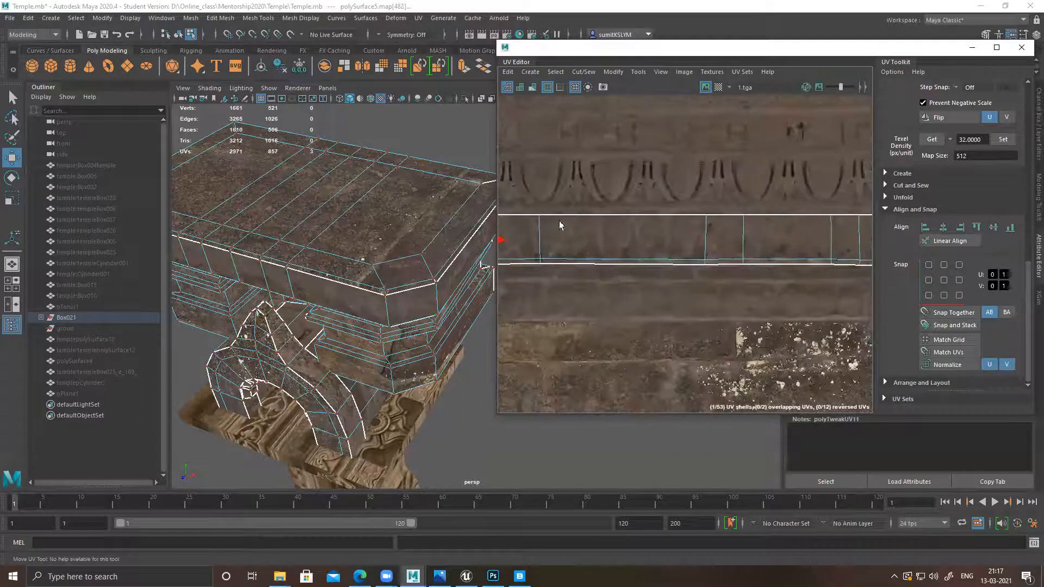
pyautogui.moveTo(579, 303); pyautogui.dragTo(583, 305)
pyautogui.press('g')
pyautogui.moveTo(660, 195); pyautogui.dragTo(719, 284)
pyautogui.press('g')
pyautogui.moveTo(734, 187); pyautogui.dragTo(777, 295)
pyautogui.press('g')
pyautogui.moveTo(818, 199); pyautogui.dragTo(849, 285)
pyautogui.press('g')
pyautogui.moveTo(847, 197); pyautogui.dragTo(866, 297)
pyautogui.keyDown('alt'); pyautogui.moveTo(789, 288); pyautogui.dragTo(668, 277, button='middle'); pyautogui.keyUp('alt')
pyautogui.moveTo(692, 308); pyautogui.dragTo(693, 308)
pyautogui.press('g')
pyautogui.moveTo(706, 197); pyautogui.dragTo(768, 285)
pyautogui.press('g')
pyautogui.press('g')
pyautogui.moveTo(823, 195); pyautogui.dragTo(856, 290)
pyautogui.keyDown('alt'); pyautogui.moveTo(836, 297); pyautogui.dragTo(732, 300, button='middle'); pyautogui.keyUp('alt')
pyautogui.keyDown('alt'); pyautogui.moveTo(827, 298); pyautogui.dragTo(683, 309, button='middle'); pyautogui.keyUp('alt')
pyautogui.moveTo(844, 313); pyautogui.dragTo(846, 314)
pyautogui.press('g')
# Step: Select the strip's lower border edges, convert them to UVs, and align them to their minimum V
pyautogui.press('F10')
pyautogui.doubleClick(644, 269)
pyautogui.keyDown('ctrl'); pyautogui.moveTo(644, 269); pyautogui.dragTo(693, 248, button='right'); pyautogui.keyUp('ctrl')
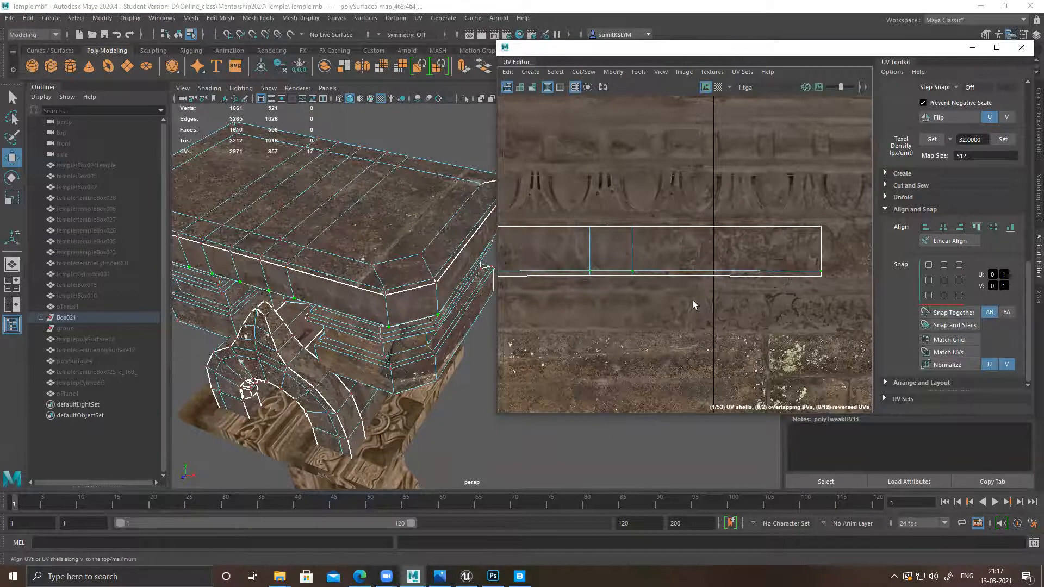
pyautogui.keyDown('alt'); pyautogui.moveTo(693, 305); pyautogui.dragTo(845, 285, button='middle'); pyautogui.keyUp('alt')
pyautogui.scroll(-2, 810, 288)
pyautogui.keyDown('alt'); pyautogui.moveTo(637, 279); pyautogui.dragTo(837, 259, button='middle'); pyautogui.keyUp('alt')
pyautogui.scroll(-1, 839, 256)
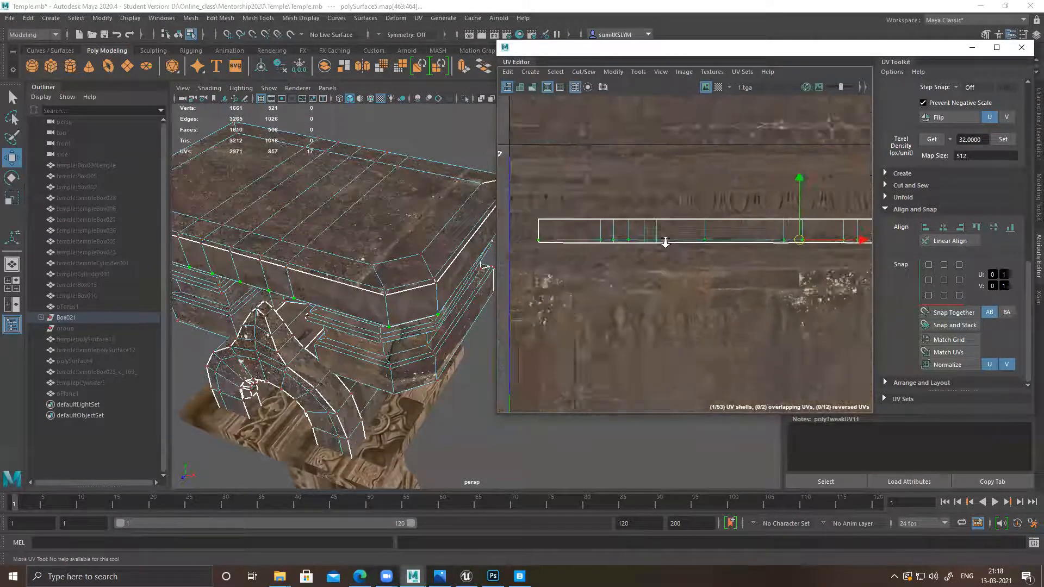
pyautogui.scroll(-1, 666, 242)
pyautogui.moveTo(951, 291); pyautogui.dragTo(951, 291)
pyautogui.keyDown('alt'); pyautogui.moveTo(825, 287); pyautogui.dragTo(683, 284, button='middle'); pyautogui.keyUp('alt')
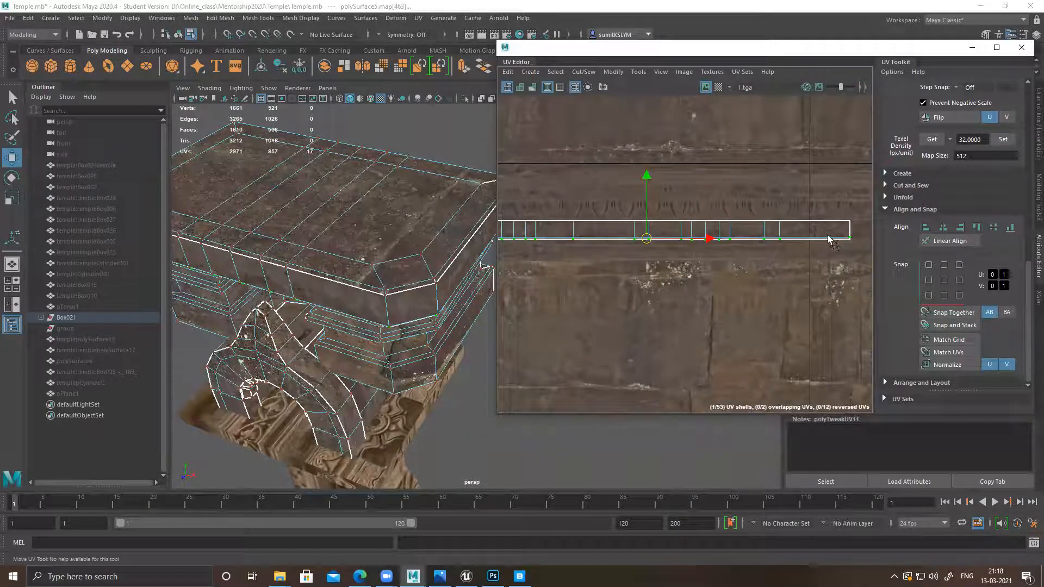
pyautogui.click(971, 241)
pyautogui.click(1008, 229)
# Step: Select the whole strip shell, move it to the texture tile's left border, and scale it up from its lower-left corner over the carved band
pyautogui.keyDown('alt'); pyautogui.moveTo(653, 299); pyautogui.dragTo(768, 295, button='middle'); pyautogui.keyUp('alt')
pyautogui.scroll(-3, 771, 295)
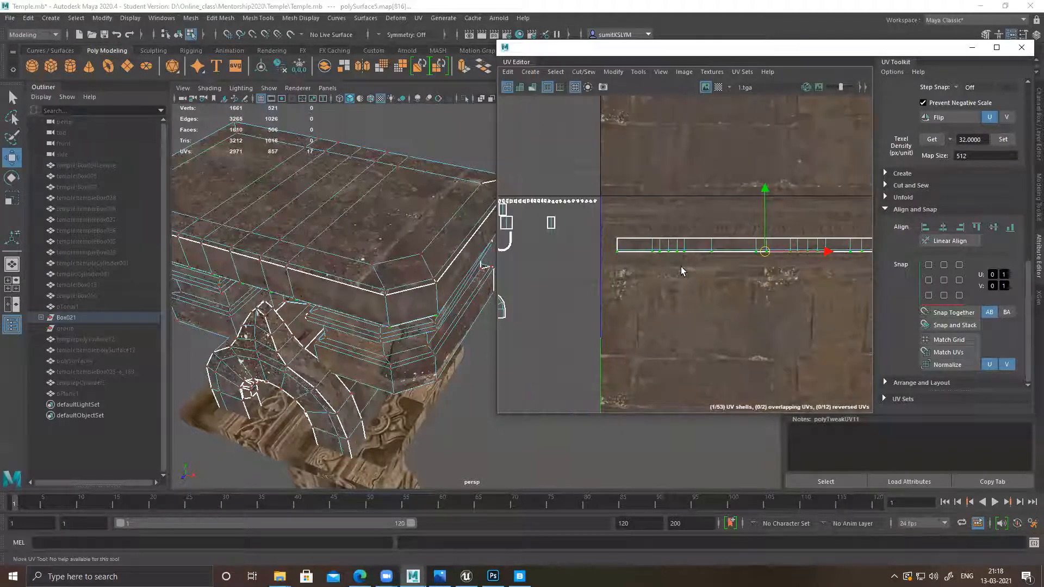
pyautogui.keyDown('ctrl'); pyautogui.rightClick(693, 250); pyautogui.keyUp('ctrl')
pyautogui.click(617, 238)
pyautogui.keyDown('ctrl'); pyautogui.moveTo(635, 254); pyautogui.dragTo(659, 281, button='right'); pyautogui.keyUp('ctrl')
pyautogui.keyDown('alt'); pyautogui.moveTo(734, 278); pyautogui.dragTo(793, 280, button='middle'); pyautogui.keyUp('alt')
pyautogui.scroll(3, 794, 279)
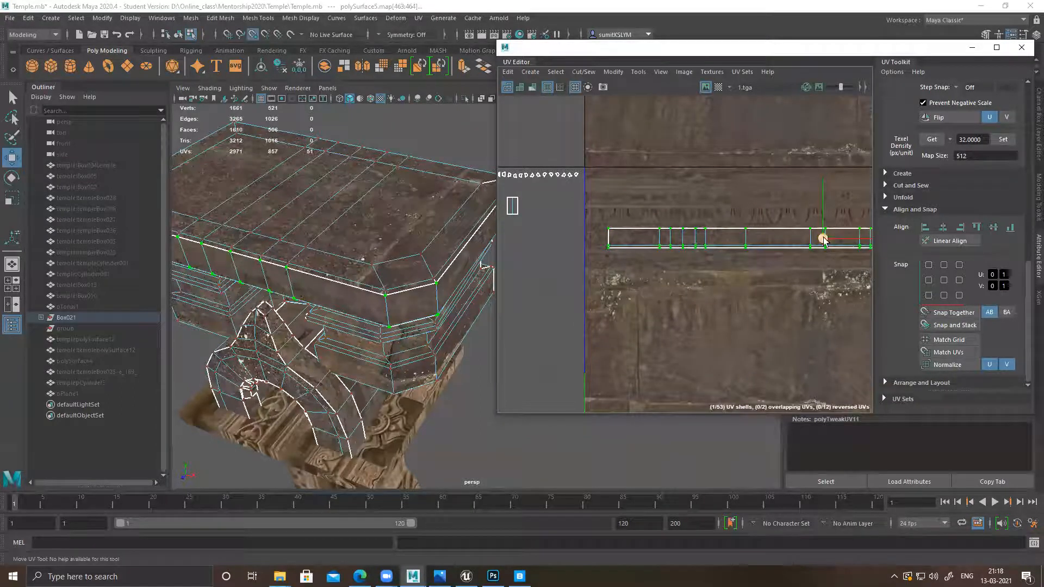
pyautogui.keyDown('alt'); pyautogui.moveTo(578, 239); pyautogui.dragTo(669, 321, button='right'); pyautogui.keyUp('alt')
pyautogui.keyDown('alt'); pyautogui.moveTo(616, 256); pyautogui.dragTo(605, 273, button='middle'); pyautogui.keyUp('alt')
pyautogui.keyDown('alt'); pyautogui.moveTo(605, 273); pyautogui.dragTo(734, 356, button='right'); pyautogui.keyUp('alt')
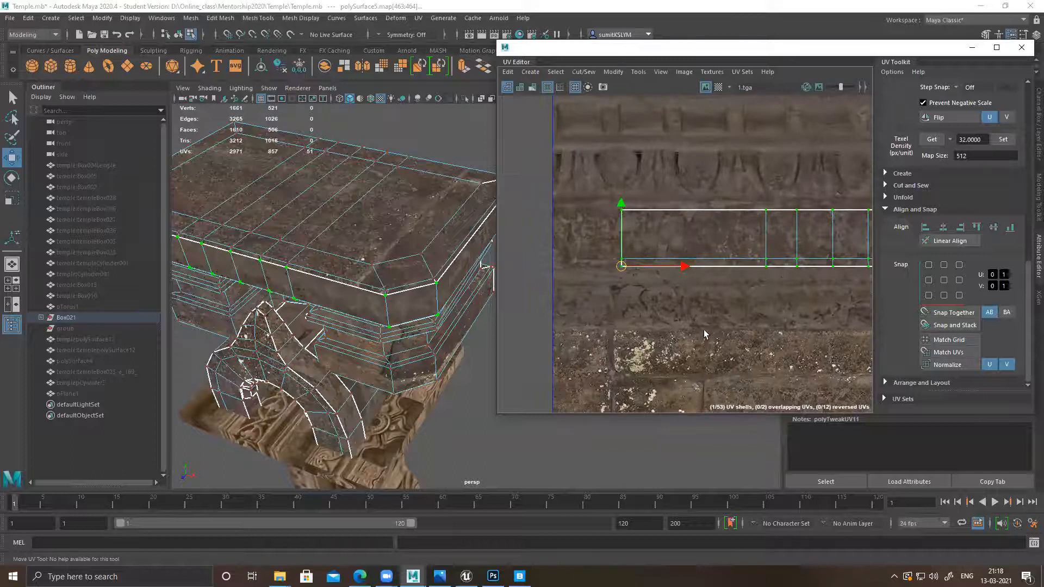
pyautogui.moveTo(623, 270); pyautogui.dragTo(634, 218)
pyautogui.press('r')
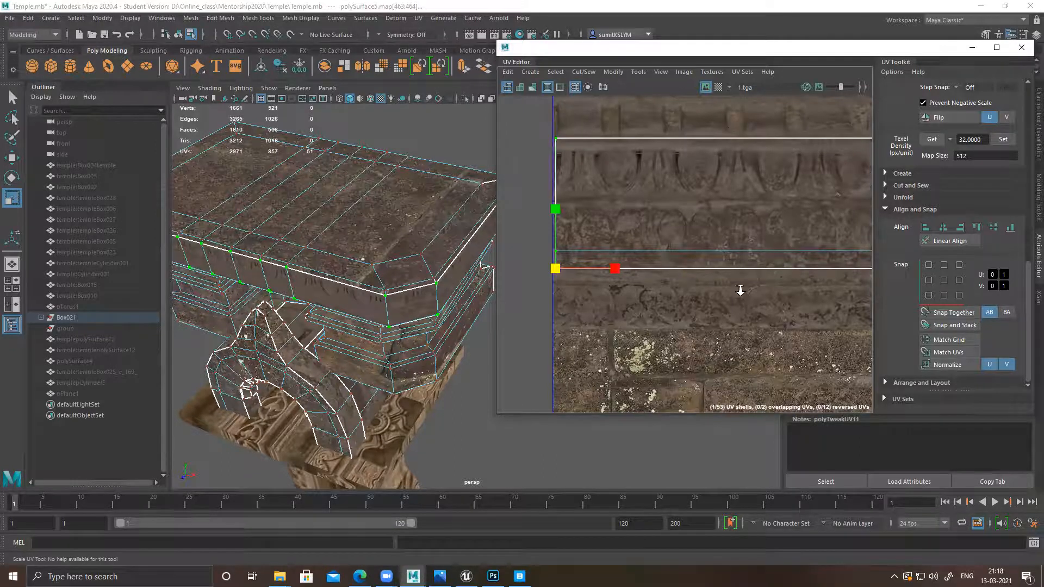
# Step: Select the UVs at the strip's left end and move them onto the texture tile's left border
pyautogui.scroll(-2, 742, 292)
pyautogui.keyDown('alt'); pyautogui.moveTo(464, 304); pyautogui.dragTo(473, 275); pyautogui.keyUp('alt')
pyautogui.keyDown('alt'); pyautogui.moveTo(422, 252); pyautogui.dragTo(490, 263); pyautogui.keyUp('alt')
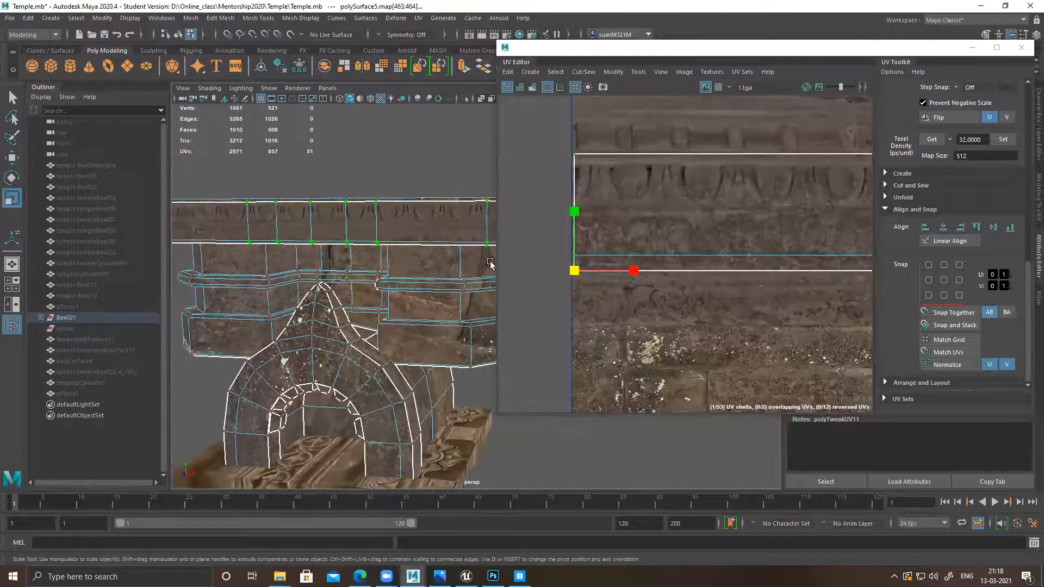
pyautogui.scroll(3, 754, 312)
pyautogui.keyDown('alt'); pyautogui.moveTo(691, 306); pyautogui.dragTo(750, 326, button='middle'); pyautogui.keyUp('alt')
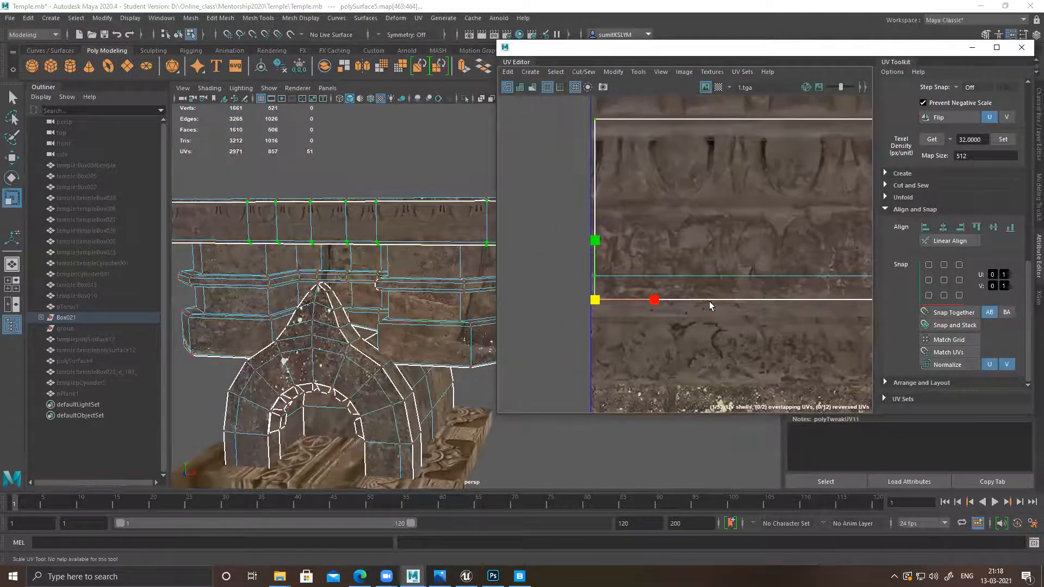
pyautogui.scroll(-1, 780, 328)
pyautogui.moveTo(655, 339); pyautogui.dragTo(653, 341)
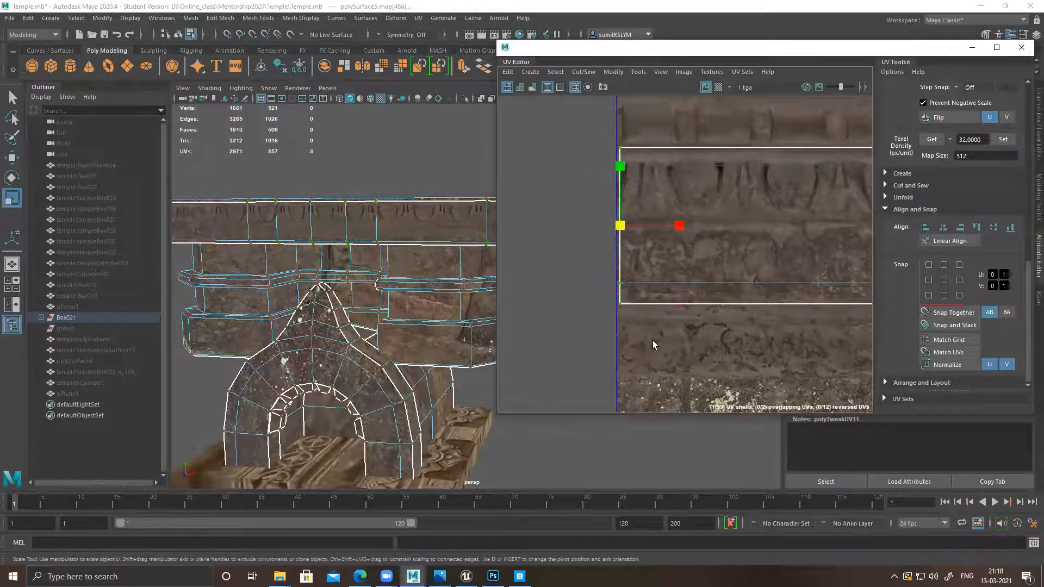
pyautogui.press('w')
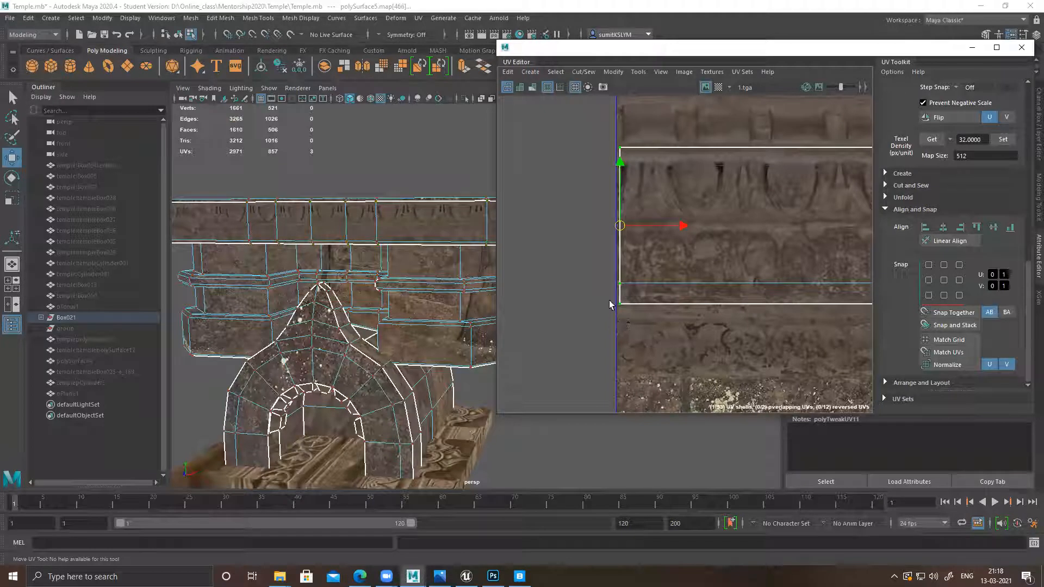
pyautogui.moveTo(679, 229); pyautogui.dragTo(675, 229)
# Step: Examine the full length of the strip and where its right end falls relative to the tile borders
pyautogui.scroll(-5, 730, 326)
pyautogui.keyDown('alt'); pyautogui.moveTo(730, 326); pyautogui.dragTo(422, 295, button='middle'); pyautogui.keyUp('alt')
pyautogui.scroll(-4, 722, 299)
pyautogui.scroll(-4, 767, 336)
pyautogui.keyDown('alt'); pyautogui.moveTo(746, 301); pyautogui.dragTo(648, 289, button='middle'); pyautogui.keyUp('alt')
pyautogui.keyDown('alt'); pyautogui.moveTo(708, 299); pyautogui.dragTo(777, 268, button='middle'); pyautogui.keyUp('alt')
pyautogui.keyDown('alt'); pyautogui.moveTo(804, 326); pyautogui.dragTo(560, 288, button='right'); pyautogui.keyUp('alt')
pyautogui.keyDown('alt'); pyautogui.moveTo(781, 316); pyautogui.dragTo(644, 270, button='middle'); pyautogui.keyUp('alt')
pyautogui.scroll(3, 746, 300)
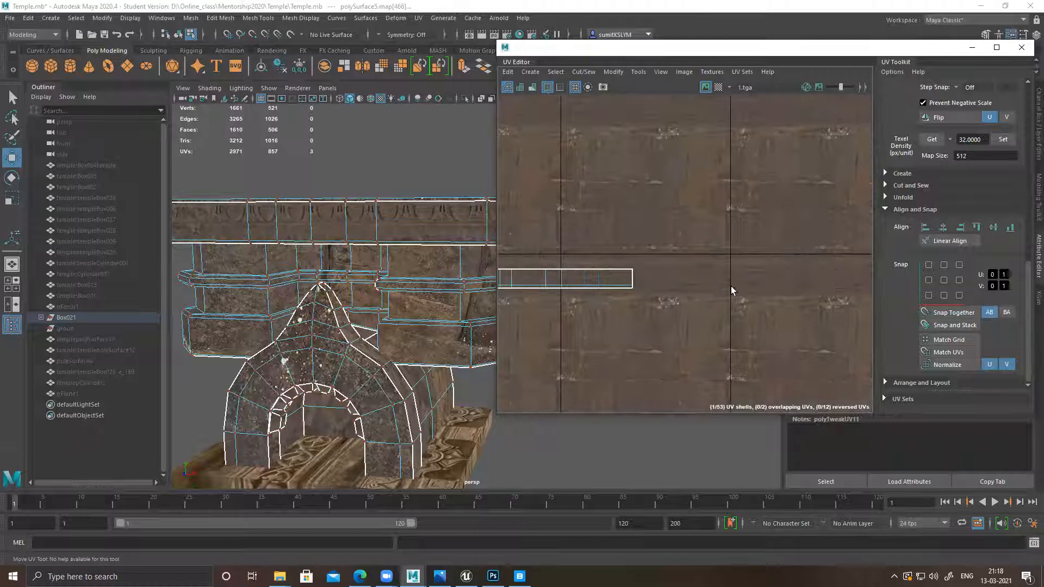
pyautogui.keyDown('alt'); pyautogui.moveTo(664, 310); pyautogui.dragTo(788, 273, button='middle'); pyautogui.keyUp('alt')
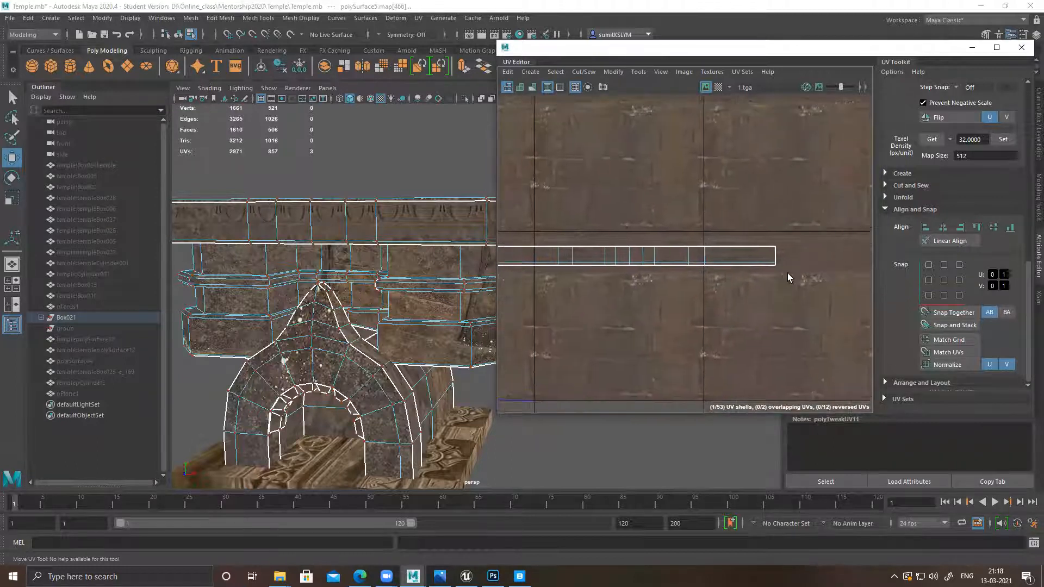
pyautogui.keyDown('alt'); pyautogui.moveTo(704, 289); pyautogui.dragTo(554, 267, button='right'); pyautogui.keyUp('alt')
pyautogui.keyDown('alt'); pyautogui.moveTo(555, 267); pyautogui.dragTo(720, 254, button='middle'); pyautogui.keyUp('alt')
pyautogui.keyDown('alt'); pyautogui.moveTo(720, 254); pyautogui.dragTo(838, 283, button='right'); pyautogui.keyUp('alt')
pyautogui.keyDown('alt'); pyautogui.moveTo(681, 256); pyautogui.dragTo(723, 303, button='middle'); pyautogui.keyUp('alt')
pyautogui.keyDown('alt'); pyautogui.moveTo(698, 284); pyautogui.dragTo(788, 372, button='right'); pyautogui.keyUp('alt')
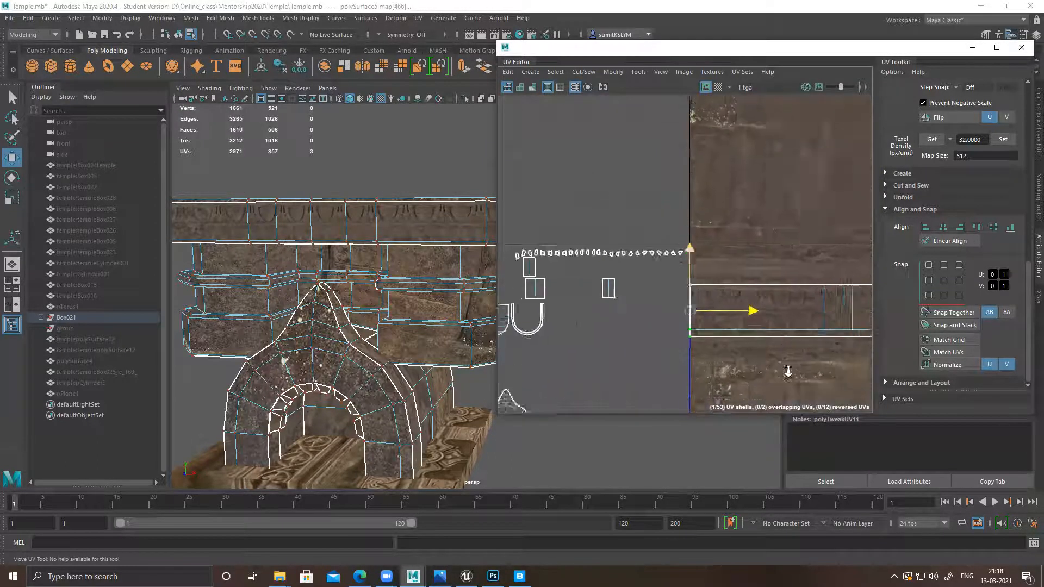
pyautogui.keyDown('alt'); pyautogui.moveTo(721, 344); pyautogui.dragTo(683, 256, button='middle'); pyautogui.keyUp('alt')
pyautogui.keyDown('alt'); pyautogui.moveTo(683, 256); pyautogui.dragTo(738, 331, button='right'); pyautogui.keyUp('alt')
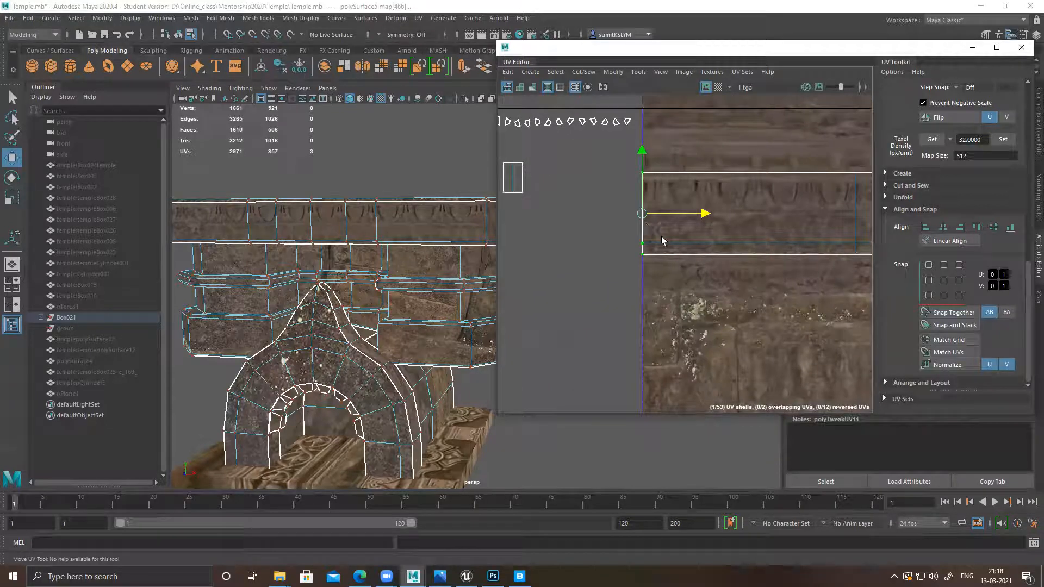
# Step: Select the whole strip shell and scale it uniformly from its lower-left corner until it spans three texture tiles
pyautogui.keyDown('ctrl'); pyautogui.moveTo(617, 199); pyautogui.dragTo(690, 276, button='right'); pyautogui.keyUp('ctrl')
pyautogui.keyDown('alt'); pyautogui.moveTo(748, 325); pyautogui.dragTo(508, 296, button='middle'); pyautogui.keyUp('alt')
pyautogui.keyDown('alt'); pyautogui.moveTo(688, 329); pyautogui.dragTo(587, 285, button='right'); pyautogui.keyUp('alt')
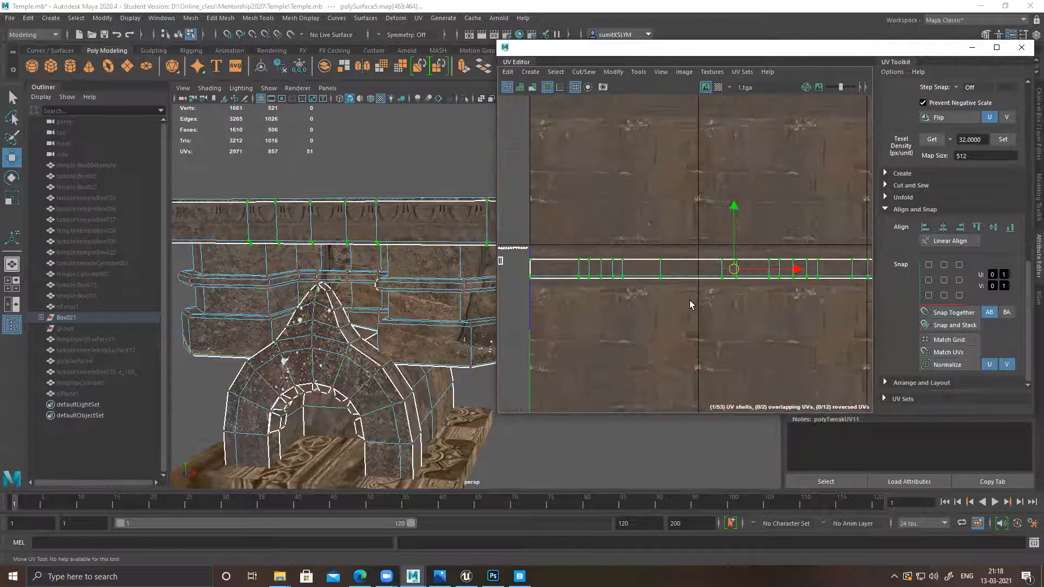
pyautogui.press('v')
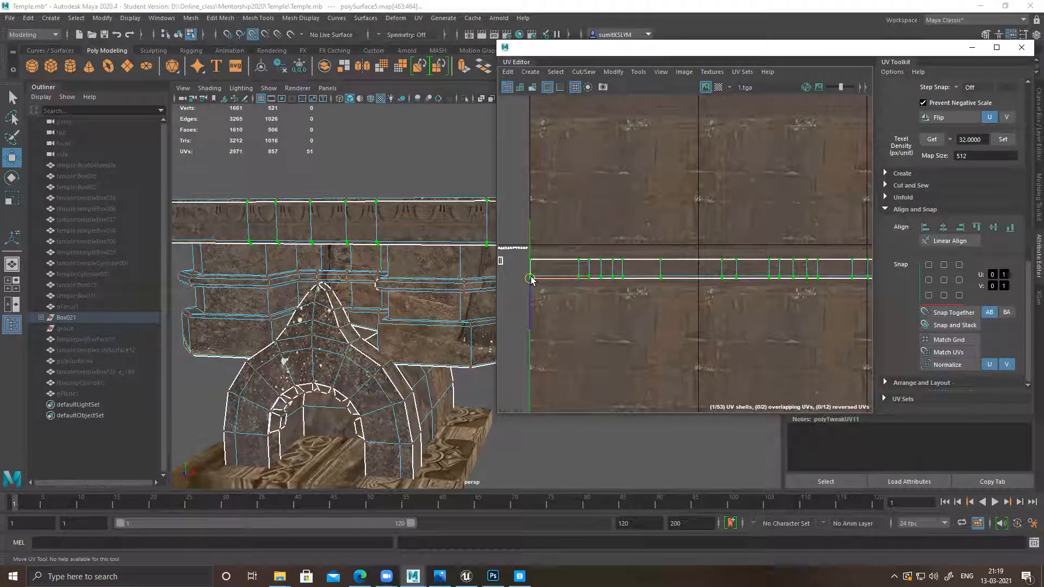
pyautogui.press('r')
pyautogui.moveTo(529, 279); pyautogui.dragTo(534, 277)
pyautogui.keyDown('alt'); pyautogui.moveTo(624, 303); pyautogui.dragTo(424, 298, button='middle'); pyautogui.keyUp('alt')
pyautogui.keyDown('alt'); pyautogui.moveTo(699, 312); pyautogui.dragTo(583, 284, button='right'); pyautogui.keyUp('alt')
pyautogui.moveTo(578, 284)
pyautogui.mouseDown()
pyautogui.moveTo(562, 289)
pyautogui.moveTo(582, 285)
pyautogui.mouseUp()
pyautogui.keyDown('alt'); pyautogui.moveTo(766, 300); pyautogui.dragTo(730, 303, button='middle'); pyautogui.keyUp('alt')
pyautogui.keyDown('alt'); pyautogui.moveTo(729, 303); pyautogui.dragTo(705, 307, button='right'); pyautogui.keyUp('alt')
pyautogui.moveTo(563, 289); pyautogui.dragTo(565, 288)
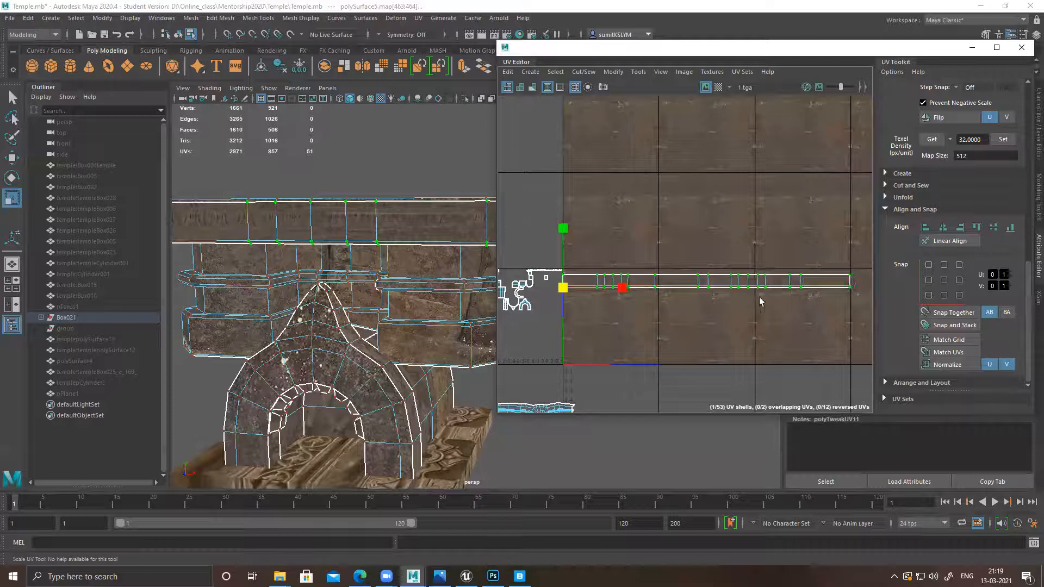
# Step: Select the UVs at the strip's right end and move them onto the third tile's right border
pyautogui.keyDown('alt'); pyautogui.moveTo(760, 300); pyautogui.dragTo(637, 292, button='middle'); pyautogui.keyUp('alt')
pyautogui.keyDown('alt'); pyautogui.moveTo(826, 327); pyautogui.dragTo(856, 341, button='right'); pyautogui.keyUp('alt')
pyautogui.keyDown('alt'); pyautogui.moveTo(856, 341); pyautogui.dragTo(770, 361, button='middle'); pyautogui.keyUp('alt')
pyautogui.keyDown('alt'); pyautogui.moveTo(790, 367); pyautogui.dragTo(822, 376, button='right'); pyautogui.keyUp('alt')
pyautogui.keyDown('alt'); pyautogui.moveTo(711, 337); pyautogui.dragTo(678, 261, button='middle'); pyautogui.keyUp('alt')
pyautogui.moveTo(684, 237); pyautogui.dragTo(779, 353)
pyautogui.press('w')
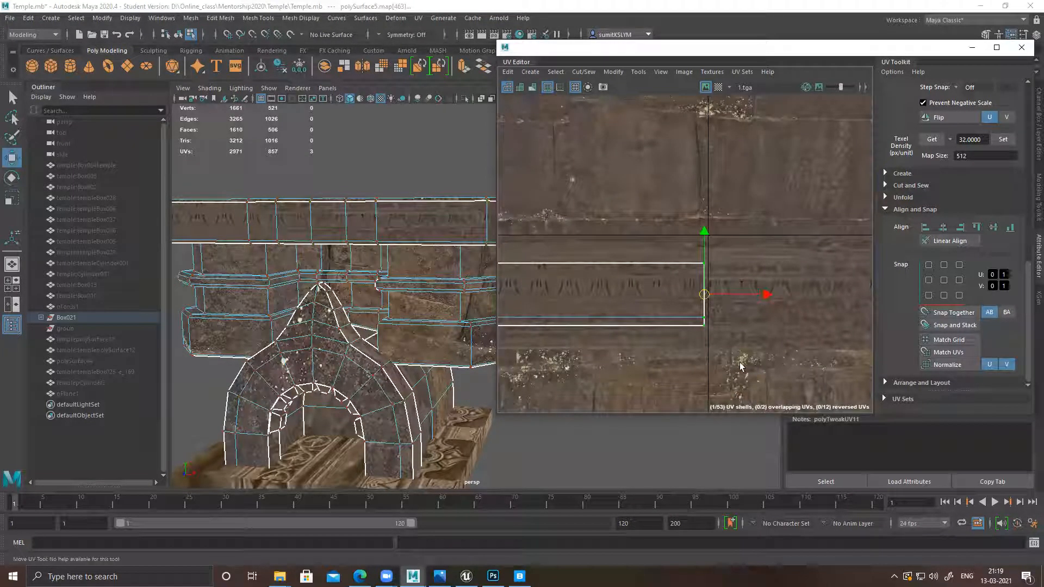
pyautogui.moveTo(765, 294); pyautogui.dragTo(768, 296)
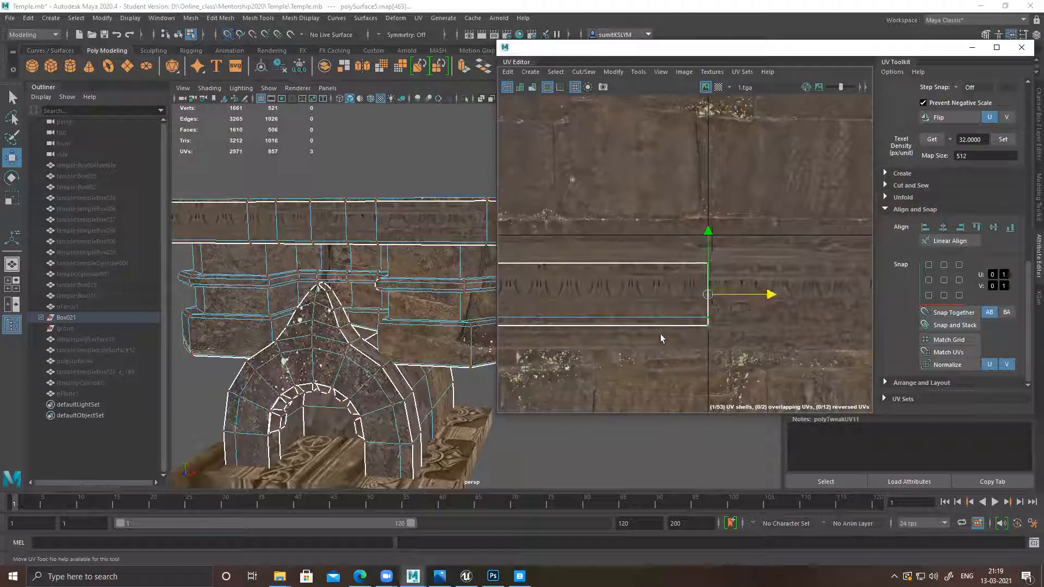
# Step: Select all UVs along the strip's upper border and move them up slightly to fit the carved texture band
pyautogui.keyDown('alt'); pyautogui.moveTo(761, 361); pyautogui.dragTo(691, 348, button='right'); pyautogui.keyUp('alt')
pyautogui.keyDown('alt'); pyautogui.moveTo(641, 348); pyautogui.dragTo(741, 263, button='middle'); pyautogui.keyUp('alt')
pyautogui.keyDown('alt'); pyautogui.moveTo(741, 262); pyautogui.dragTo(618, 257, button='right'); pyautogui.keyUp('alt')
pyautogui.keyDown('alt'); pyautogui.moveTo(618, 257); pyautogui.dragTo(644, 251, button='middle'); pyautogui.keyUp('alt')
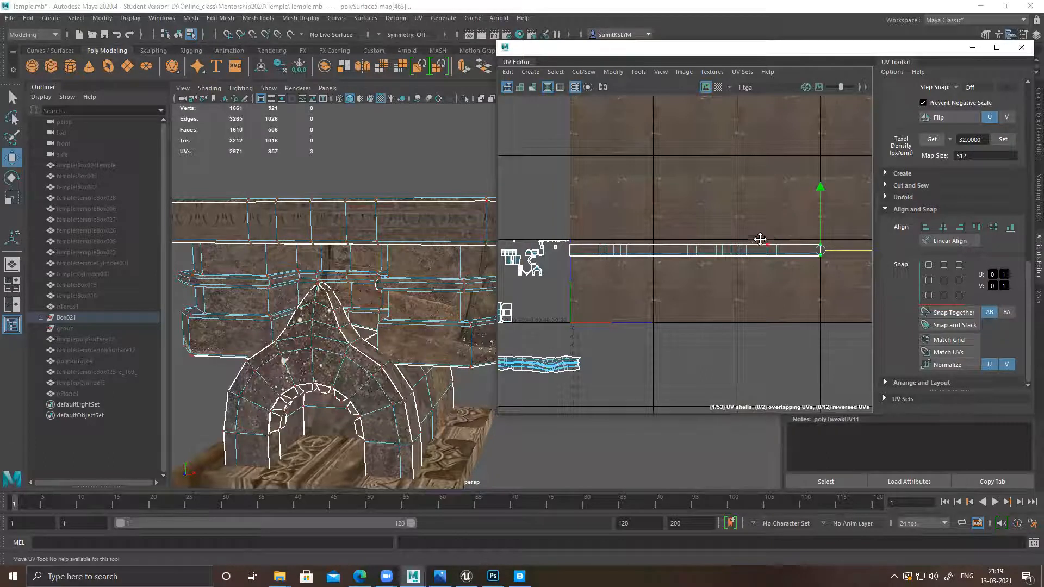
pyautogui.keyDown('alt'); pyautogui.moveTo(760, 240); pyautogui.dragTo(736, 261, button='middle'); pyautogui.keyUp('alt')
pyautogui.keyDown('alt'); pyautogui.moveTo(736, 261); pyautogui.dragTo(821, 329, button='right'); pyautogui.keyUp('alt')
pyautogui.keyDown('alt'); pyautogui.moveTo(560, 305); pyautogui.dragTo(721, 270, button='middle'); pyautogui.keyUp('alt')
pyautogui.keyDown('alt'); pyautogui.moveTo(720, 270); pyautogui.dragTo(821, 267, button='right'); pyautogui.keyUp('alt')
pyautogui.keyDown('alt'); pyautogui.moveTo(525, 232); pyautogui.dragTo(592, 256, button='middle'); pyautogui.keyUp('alt')
pyautogui.moveTo(548, 232); pyautogui.dragTo(808, 246)
pyautogui.keyDown('alt'); pyautogui.moveTo(799, 266); pyautogui.dragTo(604, 276, button='middle'); pyautogui.keyUp('alt')
pyautogui.keyDown('shift'); pyautogui.moveTo(770, 254); pyautogui.dragTo(807, 261); pyautogui.keyUp('shift')
pyautogui.keyDown('alt'); pyautogui.moveTo(808, 262); pyautogui.dragTo(518, 263, button='middle'); pyautogui.keyUp('alt')
pyautogui.keyDown('shift'); pyautogui.moveTo(604, 223); pyautogui.dragTo(846, 271); pyautogui.keyUp('shift')
pyautogui.keyDown('alt'); pyautogui.moveTo(846, 271); pyautogui.dragTo(527, 262, button='middle'); pyautogui.keyUp('alt')
pyautogui.keyDown('shift'); pyautogui.moveTo(669, 226); pyautogui.dragTo(760, 268); pyautogui.keyUp('shift')
pyautogui.hotkey('alt', 'shift')
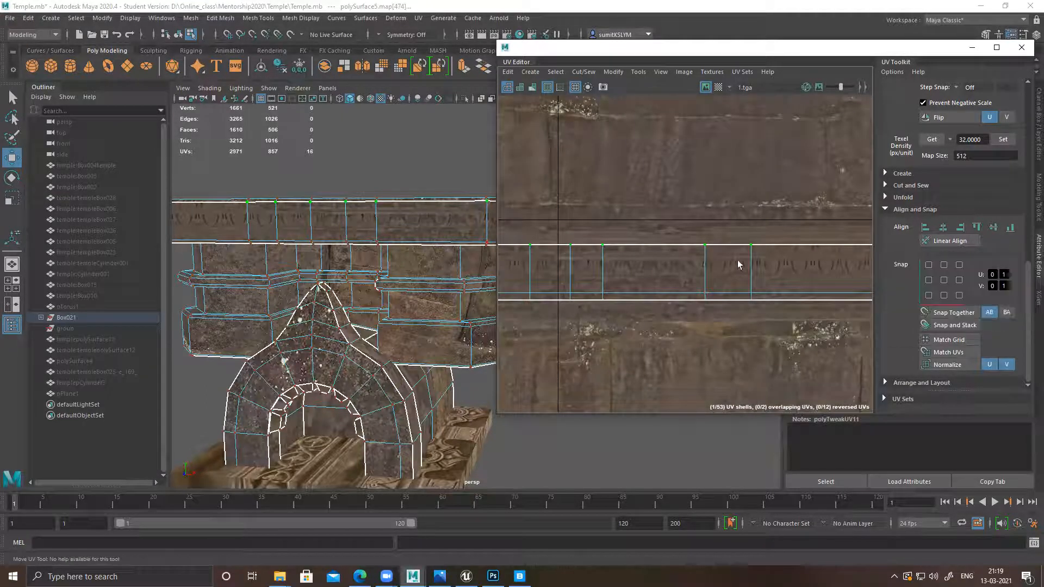
pyautogui.keyDown('alt'); pyautogui.moveTo(690, 261); pyautogui.dragTo(536, 274, button='middle'); pyautogui.keyUp('alt')
pyautogui.keyDown('shift'); pyautogui.moveTo(619, 244); pyautogui.dragTo(725, 266); pyautogui.keyUp('shift')
pyautogui.hotkey('alt', 'shift')
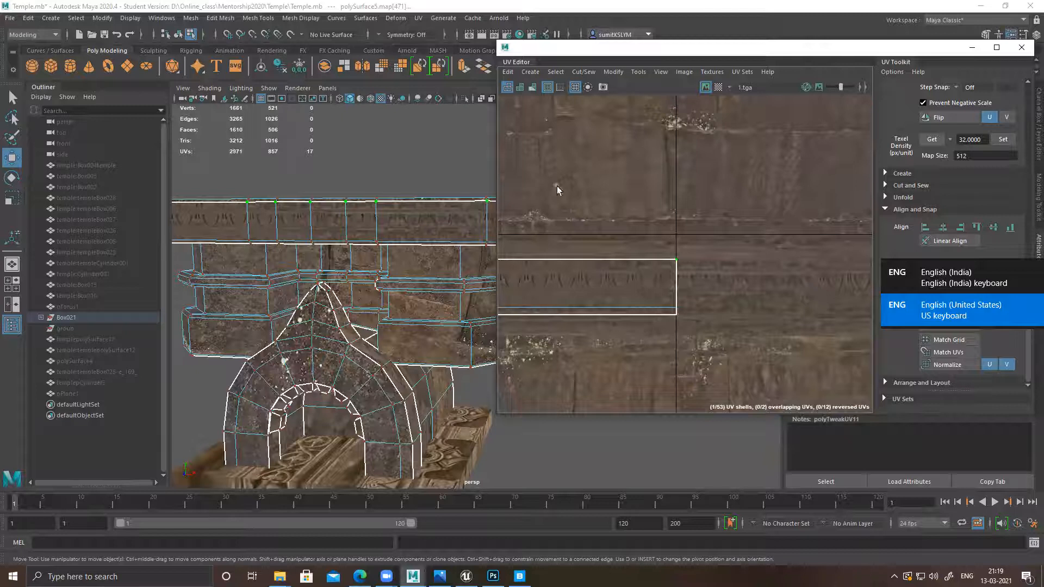
pyautogui.scroll(5, 547, 233)
pyautogui.press('w')
pyautogui.keyDown('alt'); pyautogui.moveTo(746, 303); pyautogui.dragTo(693, 248, button='middle'); pyautogui.keyUp('alt')
pyautogui.scroll(4, 672, 254)
pyautogui.moveTo(653, 223); pyautogui.dragTo(652, 211)
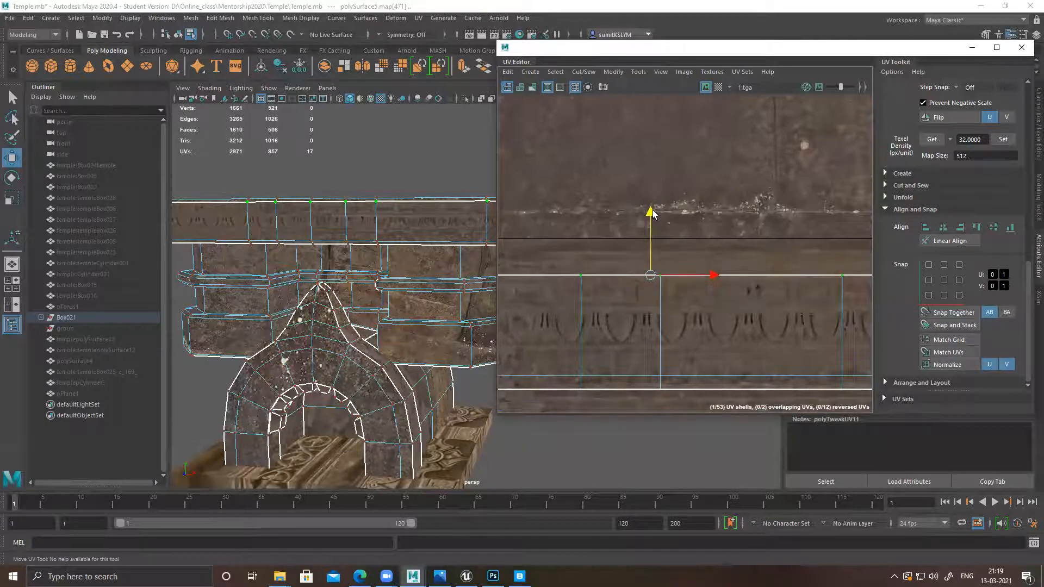
# Step: Return to object mode, deselect the pillar, and inspect the carved band around the slab's sides and its top face
pyautogui.moveTo(322, 216); pyautogui.dragTo(384, 168, button='right')
pyautogui.click(392, 161)
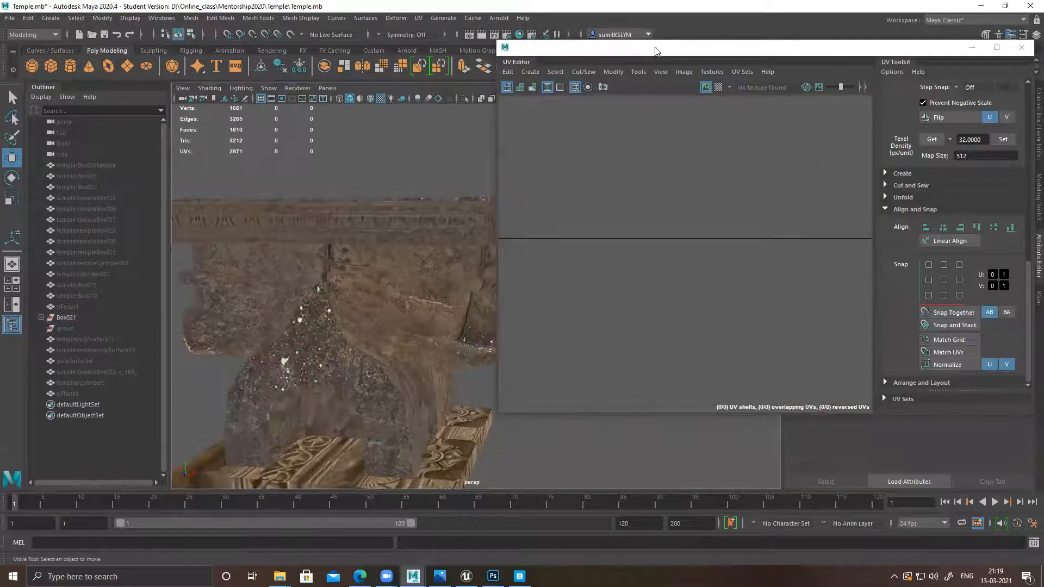
pyautogui.moveTo(655, 51); pyautogui.dragTo(820, 60)
pyautogui.keyDown('alt'); pyautogui.moveTo(531, 282); pyautogui.dragTo(417, 244); pyautogui.keyUp('alt')
pyautogui.keyDown('alt'); pyautogui.moveTo(417, 243); pyautogui.dragTo(544, 259, button='right'); pyautogui.keyUp('alt')
pyautogui.keyDown('alt'); pyautogui.moveTo(544, 260); pyautogui.dragTo(519, 177); pyautogui.keyUp('alt')
pyautogui.keyDown('alt'); pyautogui.moveTo(520, 177); pyautogui.dragTo(535, 253, button='right'); pyautogui.keyUp('alt')
pyautogui.keyDown('alt'); pyautogui.moveTo(535, 253); pyautogui.dragTo(482, 231); pyautogui.keyUp('alt')
pyautogui.keyDown('alt'); pyautogui.moveTo(482, 230); pyautogui.dragTo(524, 212, button='right'); pyautogui.keyUp('alt')
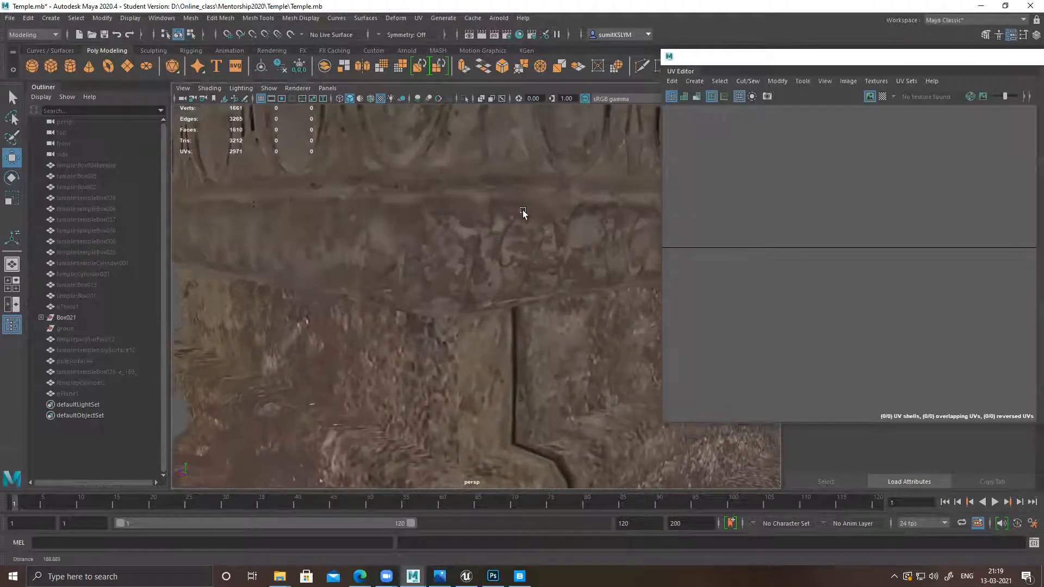
pyautogui.keyDown('alt'); pyautogui.moveTo(524, 213); pyautogui.dragTo(518, 268, button='middle'); pyautogui.keyUp('alt')
pyautogui.keyDown('alt'); pyautogui.moveTo(517, 268); pyautogui.dragTo(548, 188); pyautogui.keyUp('alt')
pyautogui.keyDown('alt'); pyautogui.moveTo(490, 228); pyautogui.dragTo(394, 249, button='right'); pyautogui.keyUp('alt')
pyautogui.keyDown('alt'); pyautogui.moveTo(394, 249); pyautogui.dragTo(429, 272); pyautogui.keyUp('alt')
pyautogui.keyDown('alt'); pyautogui.moveTo(430, 272); pyautogui.dragTo(383, 272, button='right'); pyautogui.keyUp('alt')
pyautogui.moveTo(384, 272)
pyautogui.keyDown('alt'); pyautogui.mouseDown()
pyautogui.moveTo(521, 296)
pyautogui.moveTo(368, 284)
pyautogui.mouseUp(); pyautogui.keyUp('alt')
pyautogui.keyDown('alt'); pyautogui.moveTo(514, 312); pyautogui.dragTo(474, 299); pyautogui.keyUp('alt')
pyautogui.keyDown('alt'); pyautogui.moveTo(554, 341); pyautogui.dragTo(506, 281, button='middle'); pyautogui.keyUp('alt')
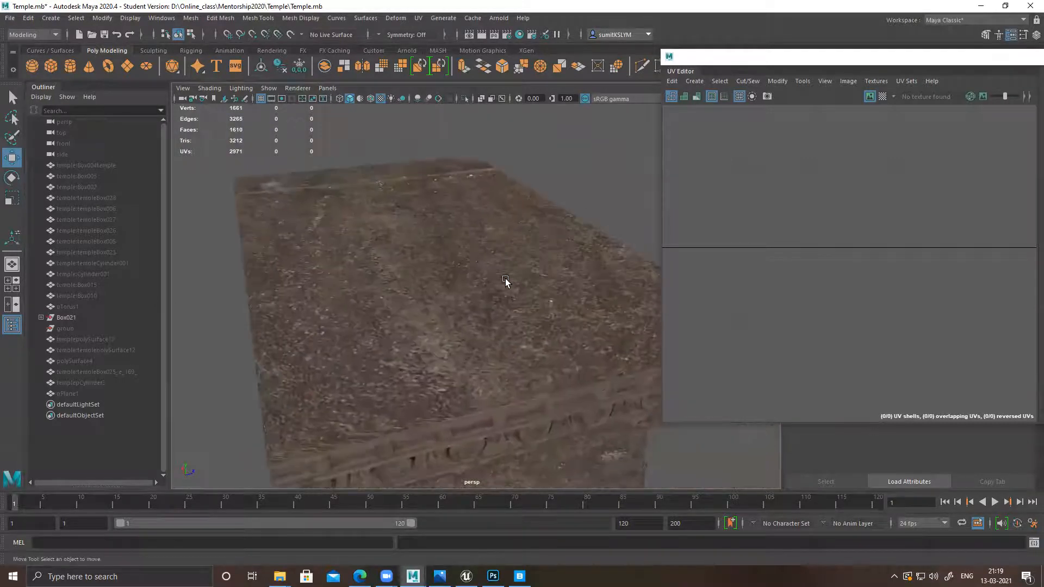
# Step: Select the UV shell of the slab's top face and move it onto the plain stone area of the 1.tga tile
pyautogui.click(487, 254)
pyautogui.keyDown('alt'); pyautogui.moveTo(890, 268); pyautogui.dragTo(667, 130, button='right'); pyautogui.keyUp('alt')
pyautogui.keyDown('alt'); pyautogui.moveTo(729, 296); pyautogui.dragTo(879, 239, button='middle'); pyautogui.keyUp('alt')
pyautogui.keyDown('alt'); pyautogui.moveTo(879, 239); pyautogui.dragTo(694, 163, button='right'); pyautogui.keyUp('alt')
pyautogui.keyDown('alt'); pyautogui.moveTo(836, 312); pyautogui.dragTo(857, 277, button='middle'); pyautogui.keyUp('alt')
pyautogui.keyDown('alt'); pyautogui.moveTo(818, 255); pyautogui.dragTo(886, 298, button='right'); pyautogui.keyUp('alt')
pyautogui.moveTo(397, 243); pyautogui.dragTo(398, 209, button='right')
pyautogui.click(436, 271)
pyautogui.keyDown('ctrl'); pyautogui.moveTo(833, 230); pyautogui.dragTo(993, 234, button='right'); pyautogui.keyUp('ctrl')
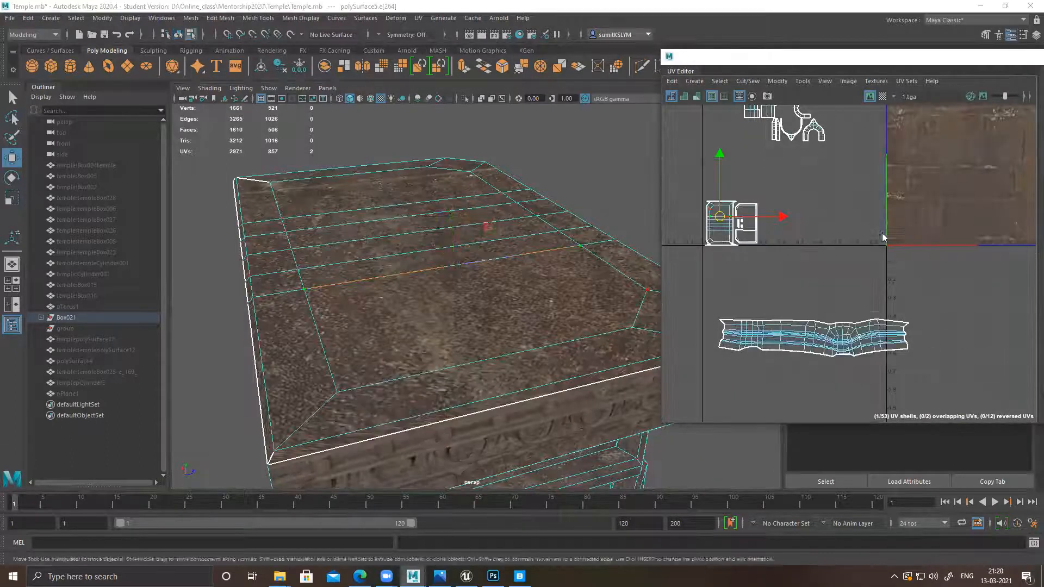
pyautogui.press('f')
pyautogui.moveTo(740, 182); pyautogui.dragTo(756, 201)
pyautogui.keyDown('ctrl'); pyautogui.moveTo(688, 187); pyautogui.dragTo(721, 228, button='right'); pyautogui.keyUp('ctrl')
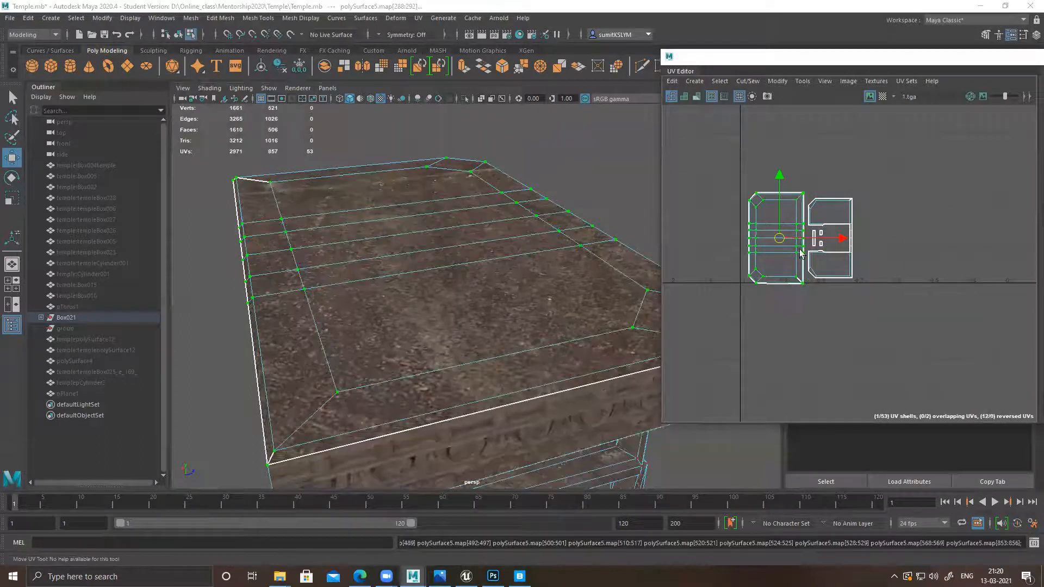
pyautogui.scroll(-4, 810, 261)
pyautogui.keyDown('alt'); pyautogui.moveTo(822, 270); pyautogui.dragTo(709, 284, button='middle'); pyautogui.keyUp('alt')
pyautogui.moveTo(696, 260); pyautogui.dragTo(873, 241)
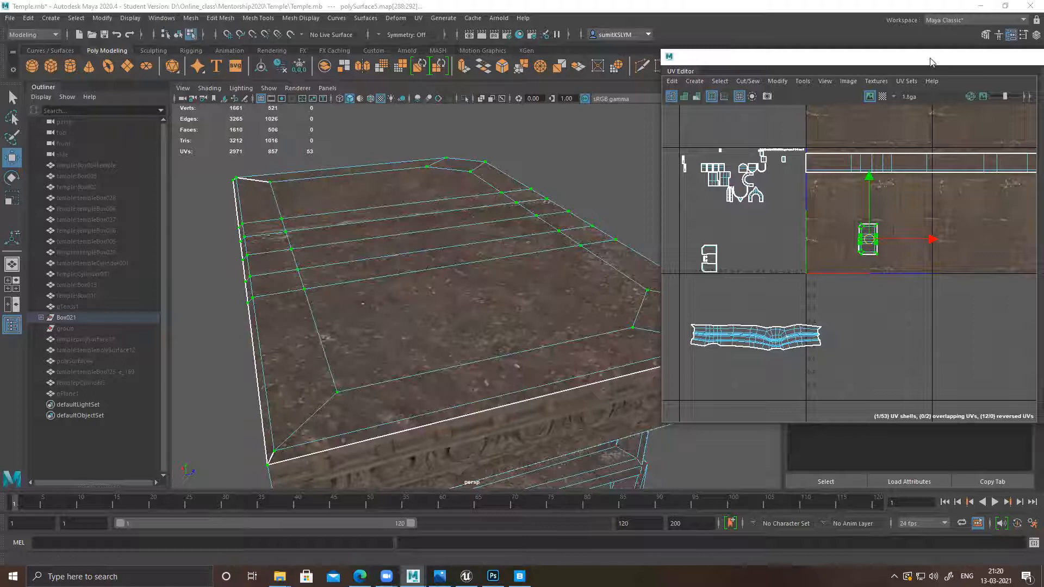
# Step: Rotate the slab's top-face UV shell 90 degrees clockwise
pyautogui.moveTo(930, 59); pyautogui.dragTo(583, 65)
pyautogui.scroll(3, 792, 283)
pyautogui.click(805, 173)
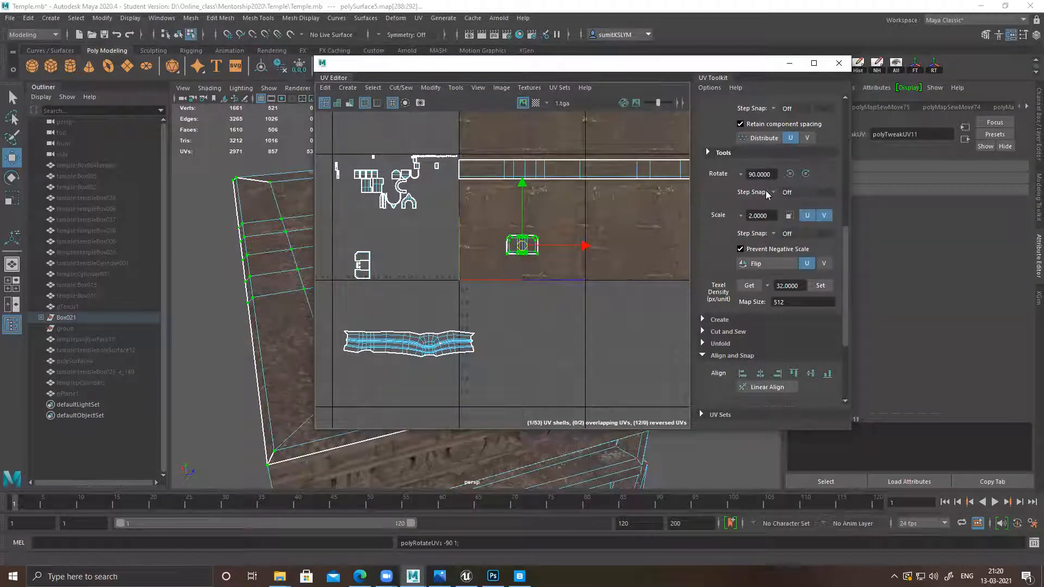
# Step: Scale up the slab's top-face UV shell to nearly the full width of the 1.tga tile and move it up slightly
pyautogui.press('r')
pyautogui.moveTo(523, 246); pyautogui.dragTo(685, 200)
pyautogui.press('w')
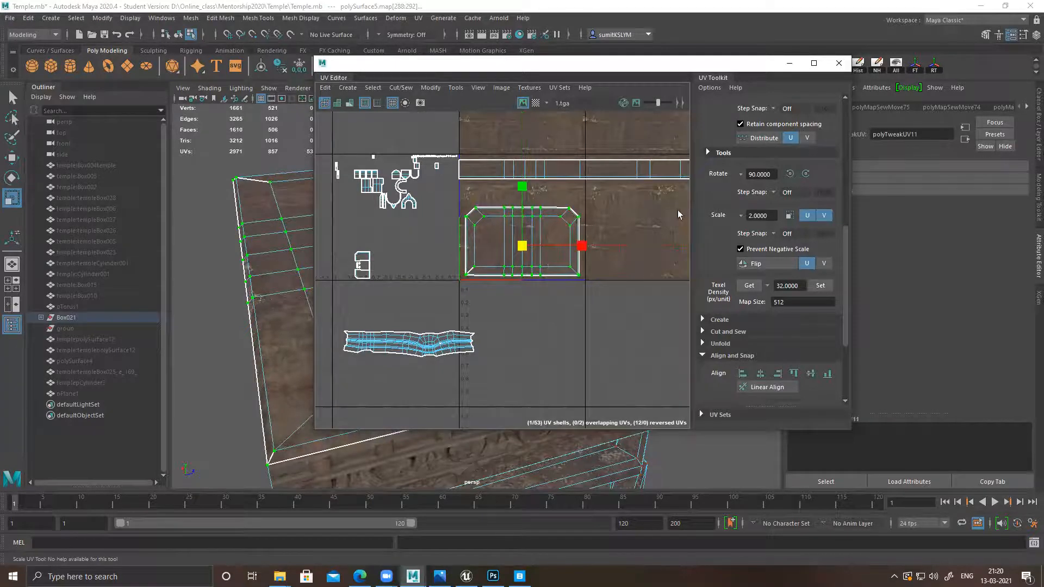
pyautogui.moveTo(523, 184); pyautogui.dragTo(512, 188)
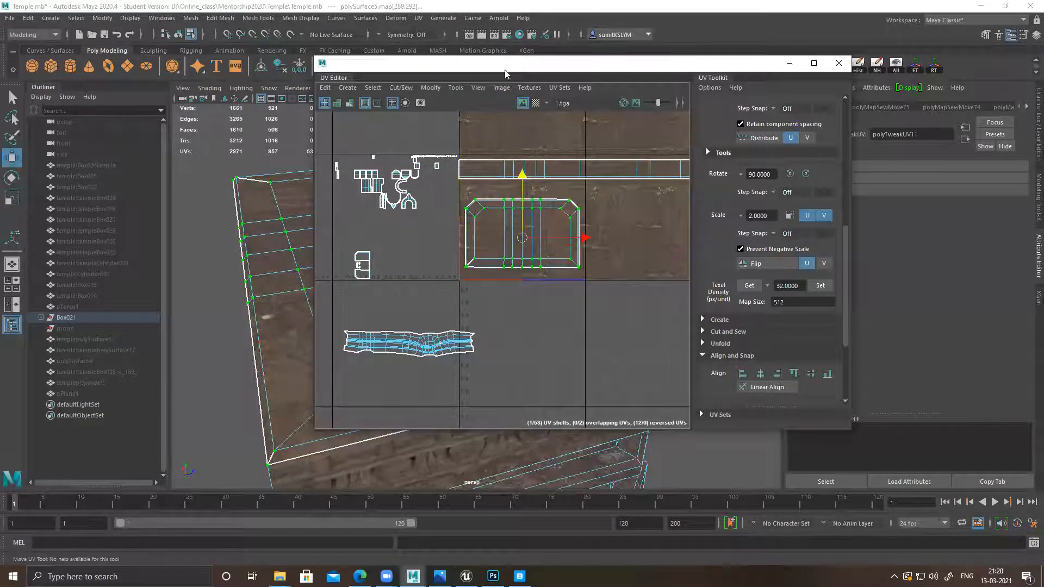
# Step: Move the UV Editor off the model, return to object mode and inspect the pillar's textured slab
pyautogui.moveTo(503, 70); pyautogui.dragTo(783, 69)
pyautogui.moveTo(427, 238); pyautogui.dragTo(533, 159, button='right')
pyautogui.click(533, 159)
pyautogui.scroll(-4, 358, 301)
pyautogui.keyDown('alt'); pyautogui.moveTo(358, 301); pyautogui.dragTo(415, 262); pyautogui.keyUp('alt')
pyautogui.moveTo(484, 275)
pyautogui.keyDown('alt'); pyautogui.mouseDown()
pyautogui.moveTo(326, 280)
pyautogui.moveTo(499, 263)
pyautogui.moveTo(482, 279)
pyautogui.mouseUp(); pyautogui.keyUp('alt')
# Step: Reselect the pillar and select the long wavy UV shell lying below the texture tiles
pyautogui.click(482, 280)
pyautogui.keyDown('alt'); pyautogui.moveTo(763, 324); pyautogui.dragTo(811, 265, button='middle'); pyautogui.keyUp('alt')
pyautogui.press('F12')
pyautogui.moveTo(666, 258); pyautogui.dragTo(816, 309)
pyautogui.scroll(5, 768, 269)
pyautogui.keyDown('alt'); pyautogui.moveTo(686, 327); pyautogui.dragTo(770, 231, button='middle'); pyautogui.keyUp('alt')
pyautogui.scroll(2, 779, 231)
# Step: Try to align the UVs of an inner lengthwise edge loop on the wavy shell to their maximum V
pyautogui.moveTo(795, 231); pyautogui.dragTo(794, 205, button='right')
pyautogui.doubleClick(764, 220)
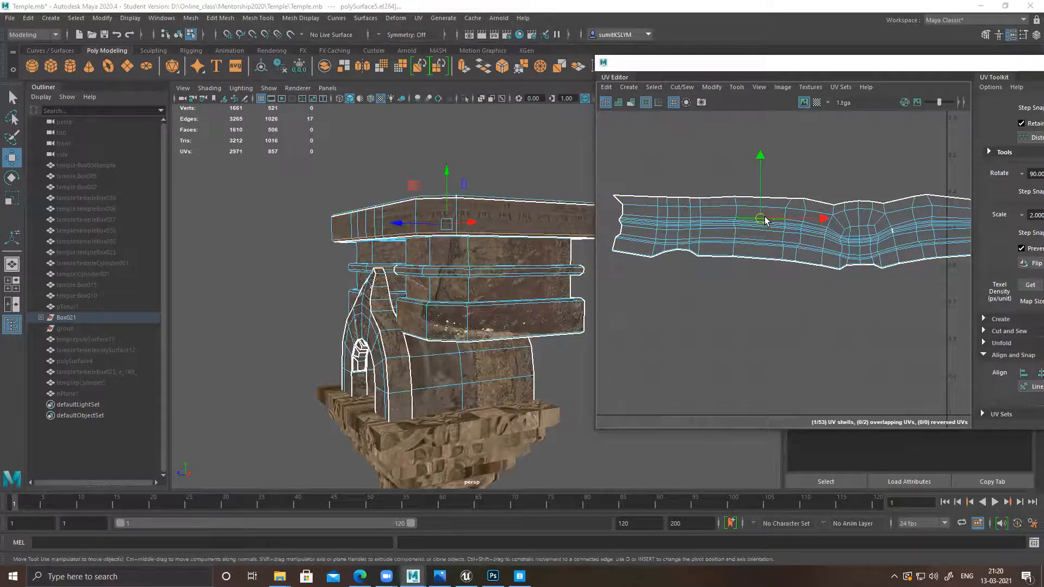
pyautogui.keyDown('ctrl'); pyautogui.moveTo(725, 224); pyautogui.dragTo(992, 217, button='right'); pyautogui.keyUp('ctrl')
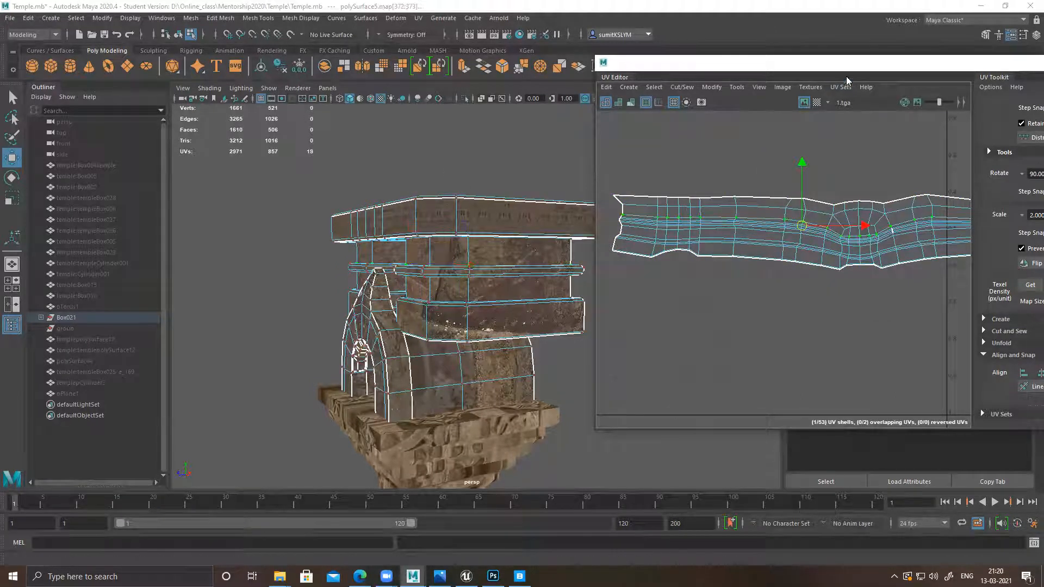
pyautogui.doubleClick(850, 60)
pyautogui.scroll(-3, 564, 326)
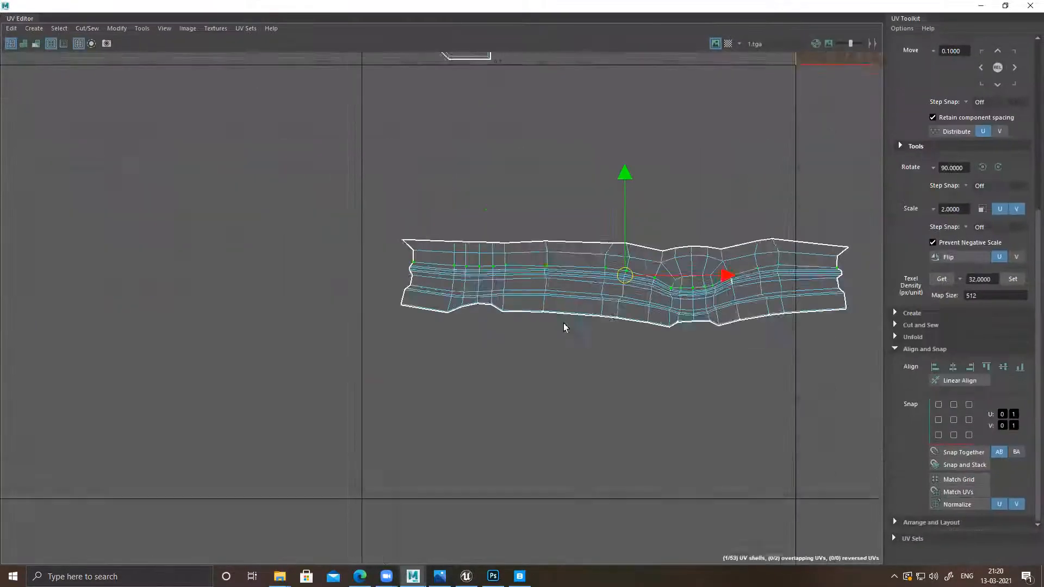
pyautogui.keyDown('alt'); pyautogui.moveTo(516, 304); pyautogui.dragTo(344, 275, button='middle'); pyautogui.keyUp('alt')
pyautogui.click(986, 367)
# Step: Try to unfold the whole wavy shell around the aligned loop, and undo both the unfolding and the loop alignment
pyautogui.moveTo(227, 197); pyautogui.dragTo(803, 396)
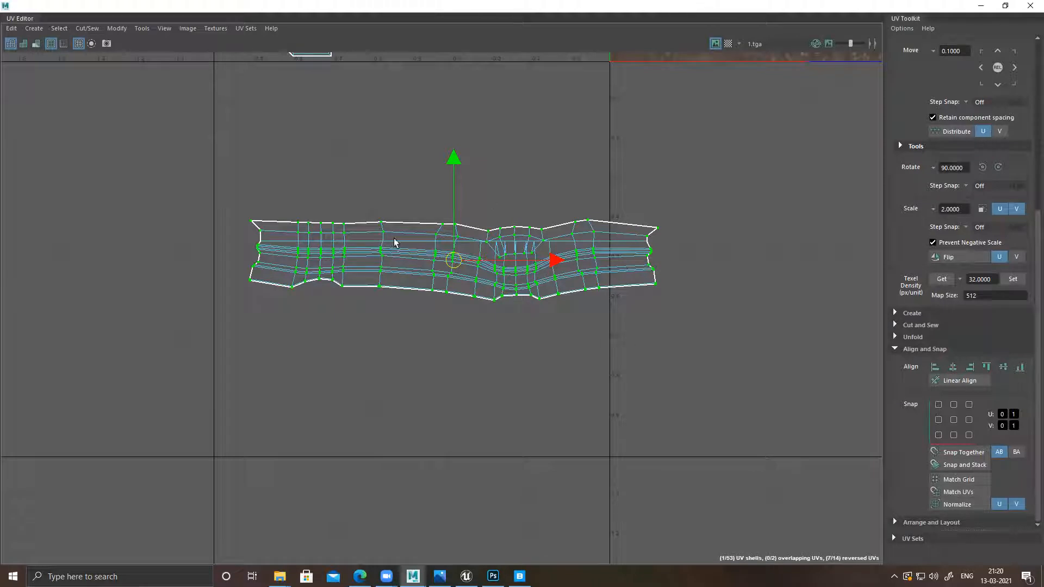
pyautogui.keyDown('shift'); pyautogui.moveTo(638, 281); pyautogui.dragTo(196, 282, button='right'); pyautogui.keyUp('shift')
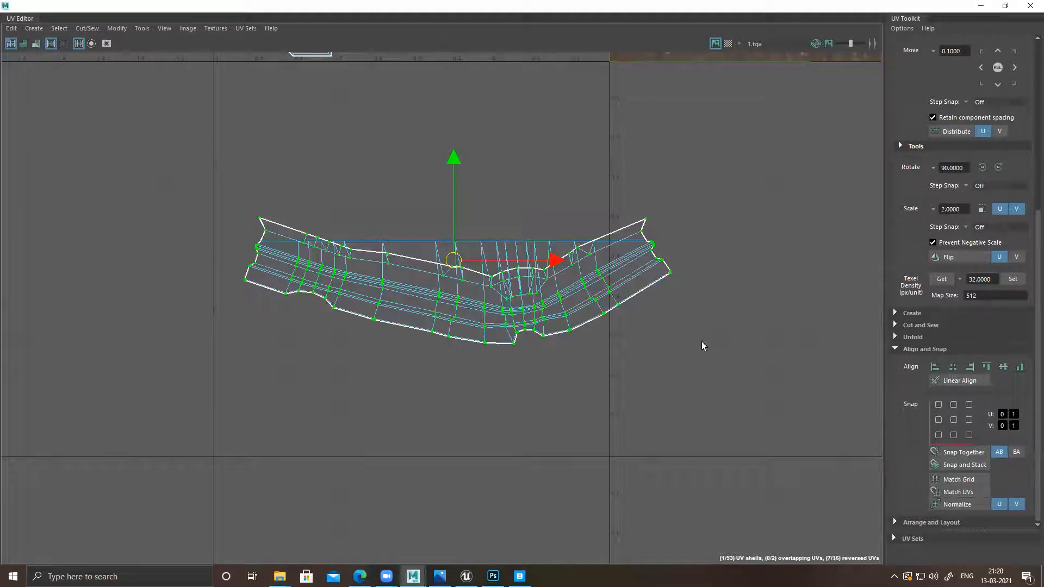
pyautogui.hotkey('ctrl', 'z')
pyautogui.keyDown('shift'); pyautogui.moveTo(677, 309); pyautogui.dragTo(274, 294, button='right'); pyautogui.keyUp('shift')
pyautogui.hotkey('ctrl', 'z')
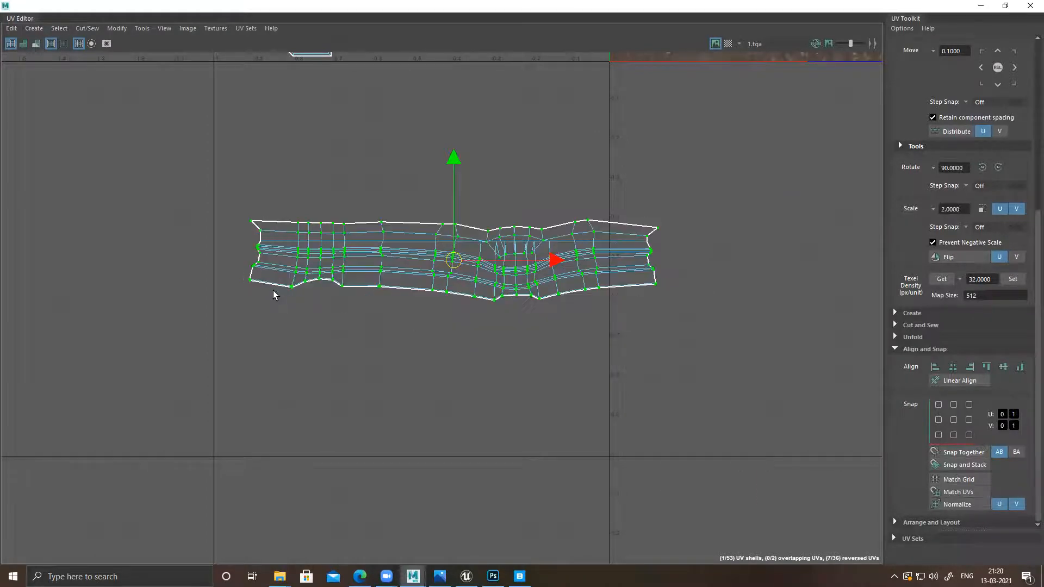
pyautogui.hotkey('ctrl', 'z')
pyautogui.hotkey('ctrl', 'z')
# Step: Align the UVs of the wavy strip's upper border to their maximum V and unfold the rest of the shell
pyautogui.keyDown('alt'); pyautogui.moveTo(496, 305); pyautogui.dragTo(579, 354, button='right'); pyautogui.keyUp('alt')
pyautogui.moveTo(460, 268); pyautogui.dragTo(459, 238, button='right')
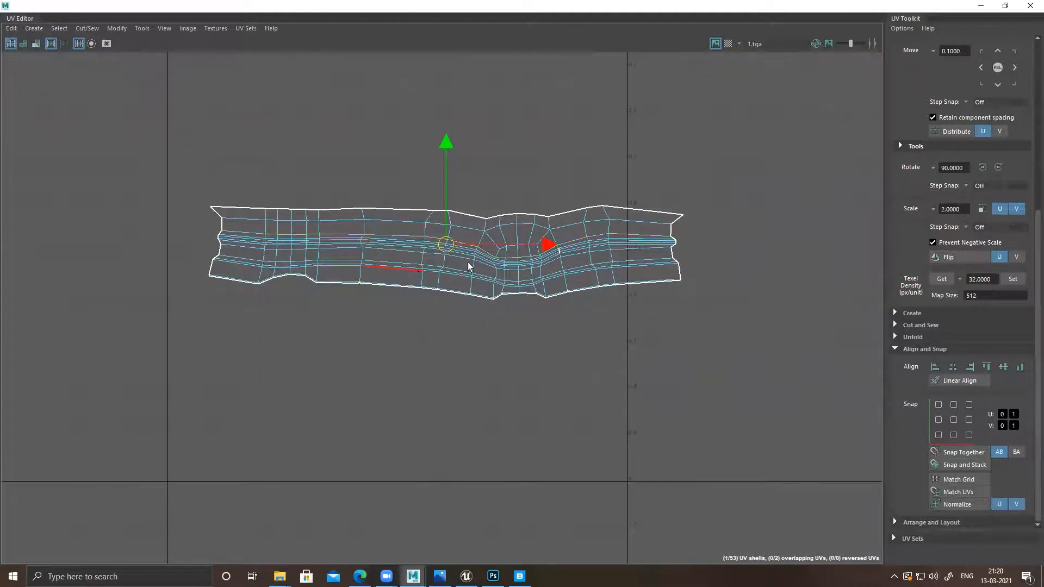
pyautogui.moveTo(270, 213); pyautogui.dragTo(469, 223)
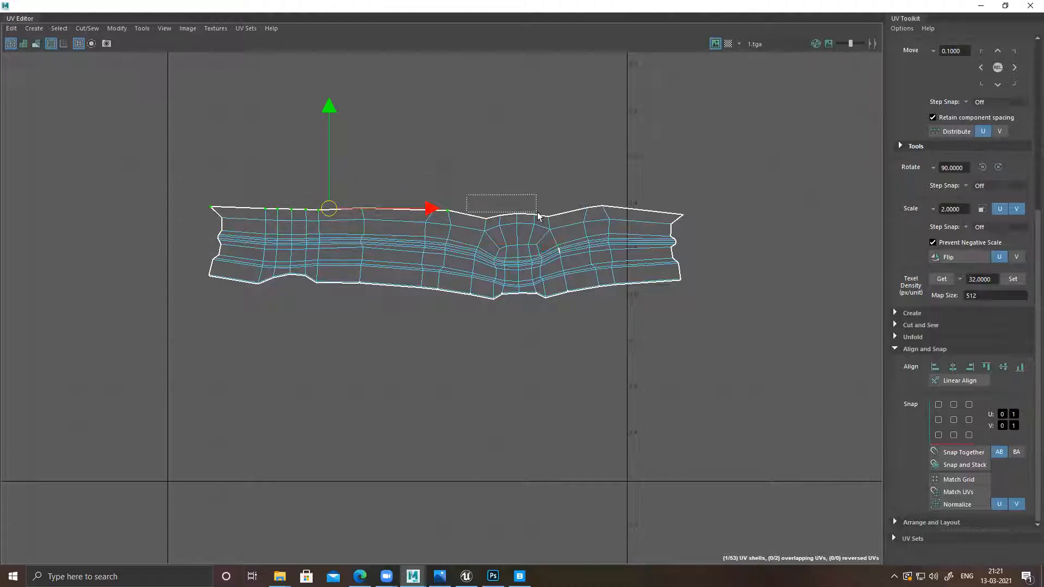
pyautogui.keyDown('shift'); pyautogui.moveTo(564, 223); pyautogui.dragTo(626, 193); pyautogui.keyUp('shift')
pyautogui.keyDown('shift'); pyautogui.moveTo(699, 219); pyautogui.dragTo(699, 220); pyautogui.keyUp('shift')
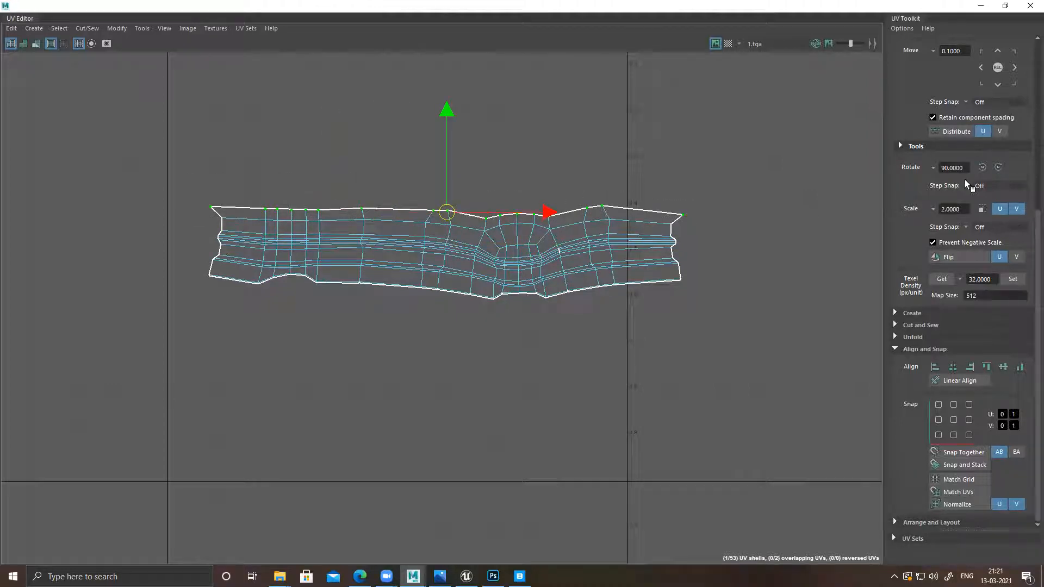
pyautogui.click(988, 368)
pyautogui.keyDown('shift'); pyautogui.moveTo(166, 170); pyautogui.dragTo(846, 416); pyautogui.keyUp('shift')
pyautogui.keyDown('shift'); pyautogui.moveTo(678, 255); pyautogui.dragTo(429, 312, button='right'); pyautogui.keyUp('shift')
# Step: Align the UVs of the strip's left border to their minimum U
pyautogui.keyDown('alt'); pyautogui.moveTo(429, 313); pyautogui.dragTo(471, 294, button='middle'); pyautogui.keyUp('alt')
pyautogui.keyDown('alt'); pyautogui.moveTo(188, 248); pyautogui.dragTo(315, 295, button='right'); pyautogui.keyUp('alt')
pyautogui.keyDown('alt'); pyautogui.moveTo(416, 290); pyautogui.dragTo(380, 304, button='middle'); pyautogui.keyUp('alt')
pyautogui.moveTo(177, 161); pyautogui.dragTo(245, 342)
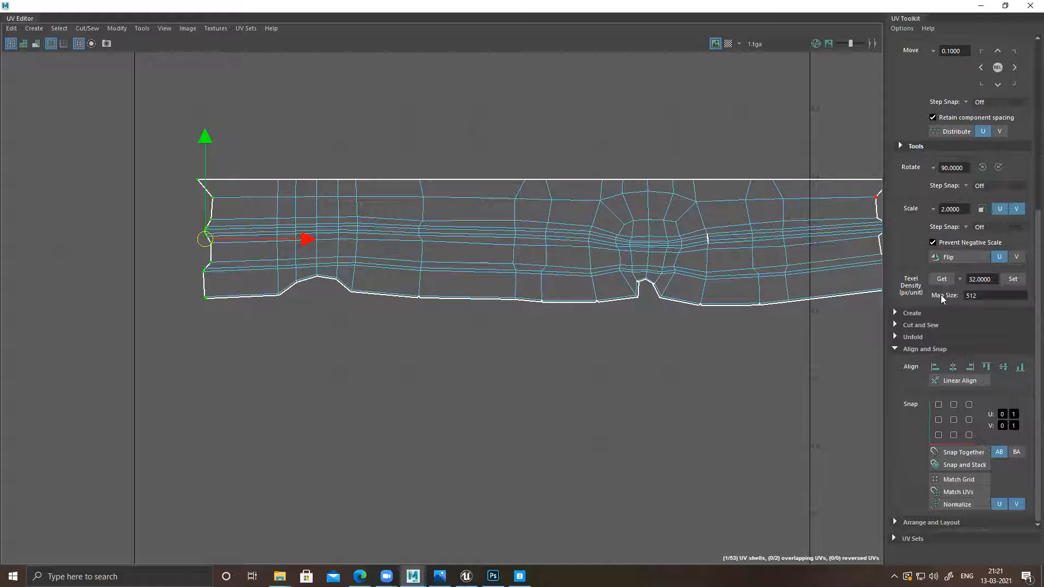
pyautogui.click(936, 367)
# Step: Straighten each vertical UV column between the strip's left border and the rounded detail above the narrow notch
pyautogui.moveTo(259, 187); pyautogui.dragTo(281, 323)
pyautogui.moveTo(286, 166); pyautogui.dragTo(305, 338)
pyautogui.moveTo(321, 268); pyautogui.dragTo(343, 308)
pyautogui.moveTo(355, 224); pyautogui.dragTo(356, 304)
pyautogui.moveTo(430, 278); pyautogui.dragTo(431, 286)
pyautogui.moveTo(515, 301); pyautogui.dragTo(530, 348)
pyautogui.moveTo(533, 160); pyautogui.dragTo(566, 335)
pyautogui.moveTo(568, 148); pyautogui.dragTo(601, 350)
# Step: Straighten the vertical UV columns right of the rounded detail and the strip's right border
pyautogui.keyDown('alt'); pyautogui.moveTo(737, 247); pyautogui.dragTo(629, 242, button='middle'); pyautogui.keyUp('alt')
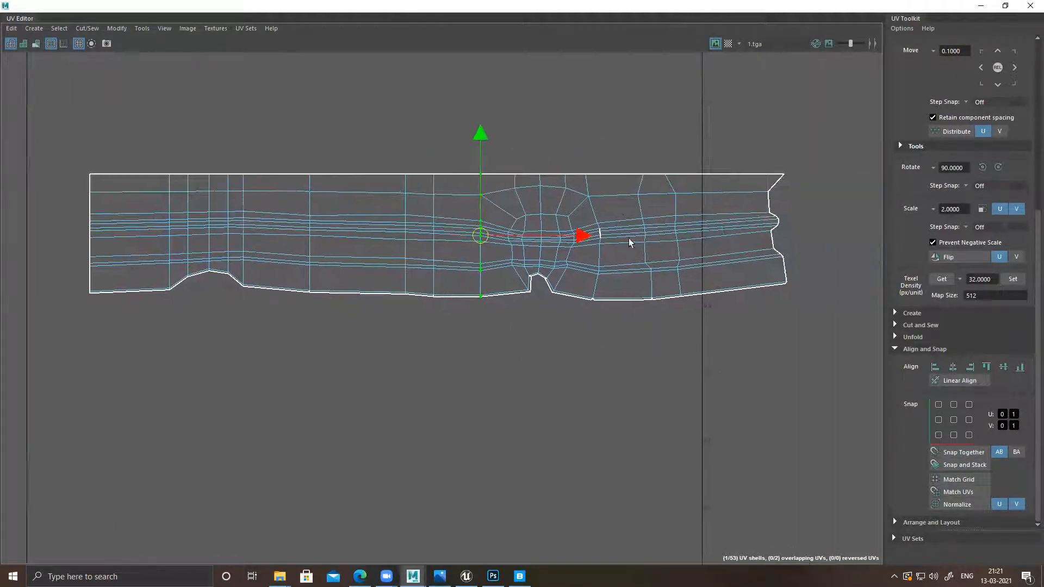
pyautogui.moveTo(626, 346); pyautogui.dragTo(622, 346)
pyautogui.moveTo(663, 169); pyautogui.dragTo(712, 348)
pyautogui.moveTo(750, 135); pyautogui.dragTo(805, 327)
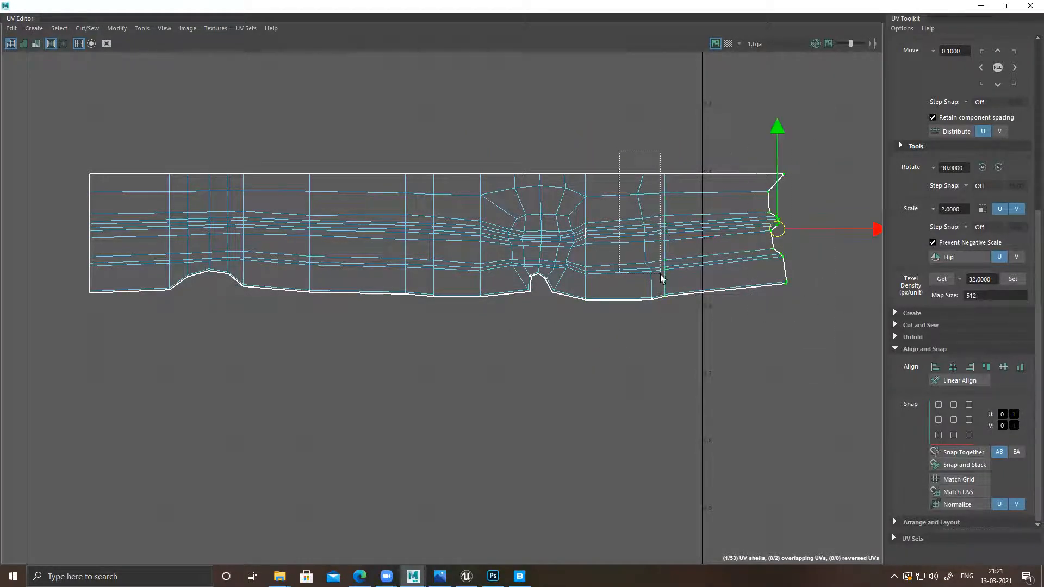
pyautogui.moveTo(660, 344); pyautogui.dragTo(662, 347)
pyautogui.moveTo(742, 128); pyautogui.dragTo(813, 325)
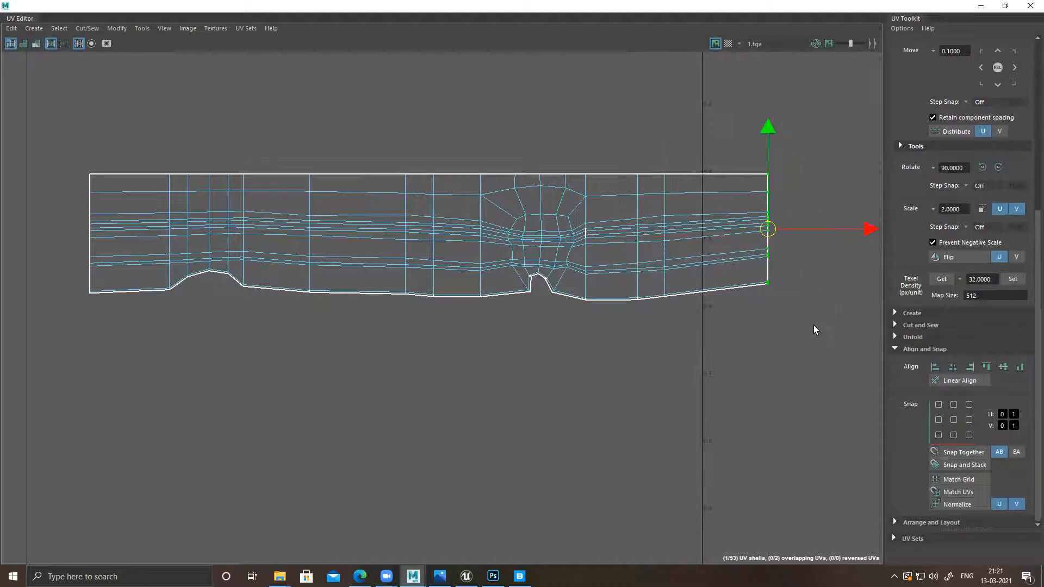
# Step: Switch to edge selection and select the border edge loop of the straightened strip shell
pyautogui.keyDown('alt'); pyautogui.moveTo(642, 309); pyautogui.dragTo(556, 306, button='right'); pyautogui.keyUp('alt')
pyautogui.keyDown('alt'); pyautogui.moveTo(381, 303); pyautogui.dragTo(404, 289, button='middle'); pyautogui.keyUp('alt')
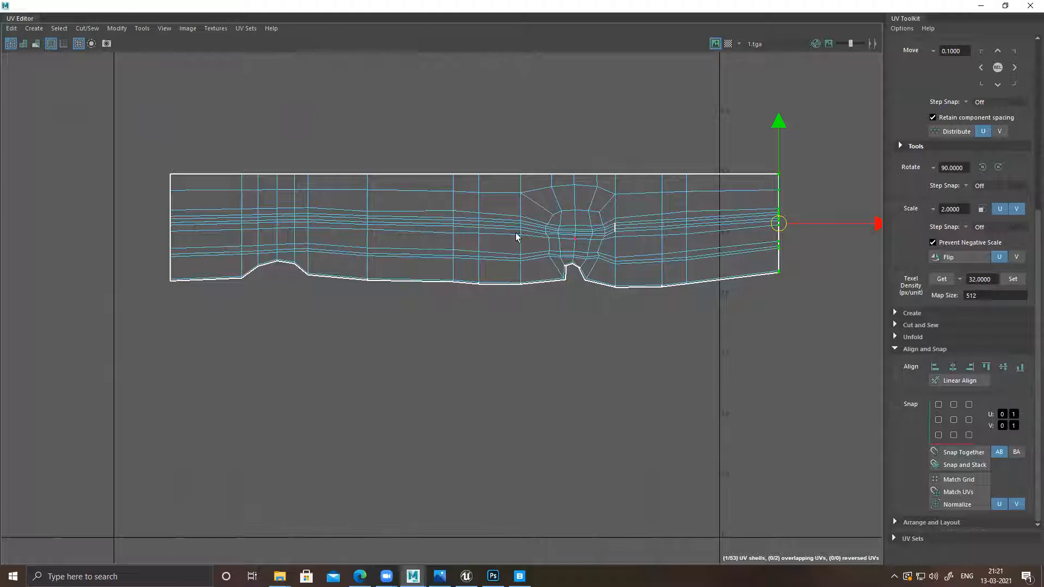
pyautogui.keyDown('alt'); pyautogui.moveTo(634, 299); pyautogui.dragTo(624, 284, button='middle'); pyautogui.keyUp('alt')
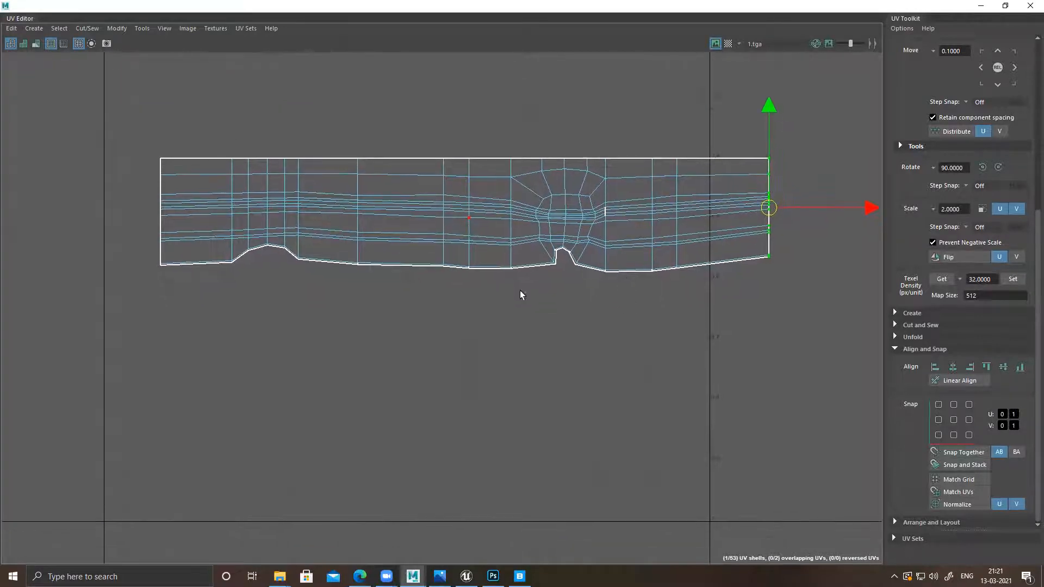
pyautogui.rightClick(283, 203)
pyautogui.moveTo(283, 201); pyautogui.dragTo(265, 208, button='right')
pyautogui.keyDown('alt'); pyautogui.moveTo(270, 234); pyautogui.dragTo(414, 211, button='middle'); pyautogui.keyUp('alt')
pyautogui.keyDown('alt'); pyautogui.moveTo(372, 186); pyautogui.dragTo(741, 383, button='right'); pyautogui.keyUp('alt')
pyautogui.keyDown('alt'); pyautogui.moveTo(358, 291); pyautogui.dragTo(369, 244, button='middle'); pyautogui.keyUp('alt')
pyautogui.moveTo(330, 243); pyautogui.dragTo(363, 250, button='right')
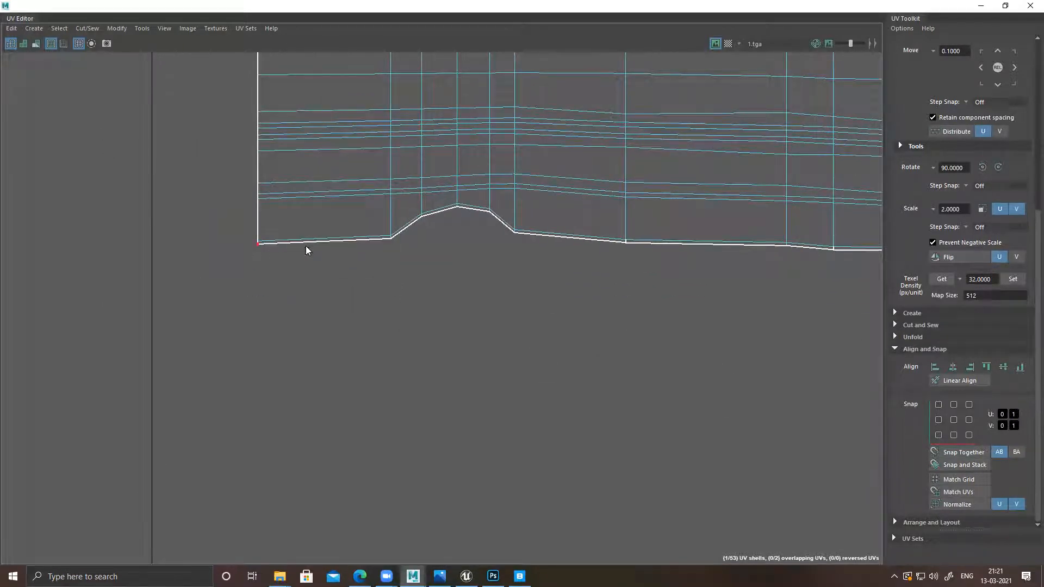
pyautogui.click(341, 245)
pyautogui.doubleClick(402, 232)
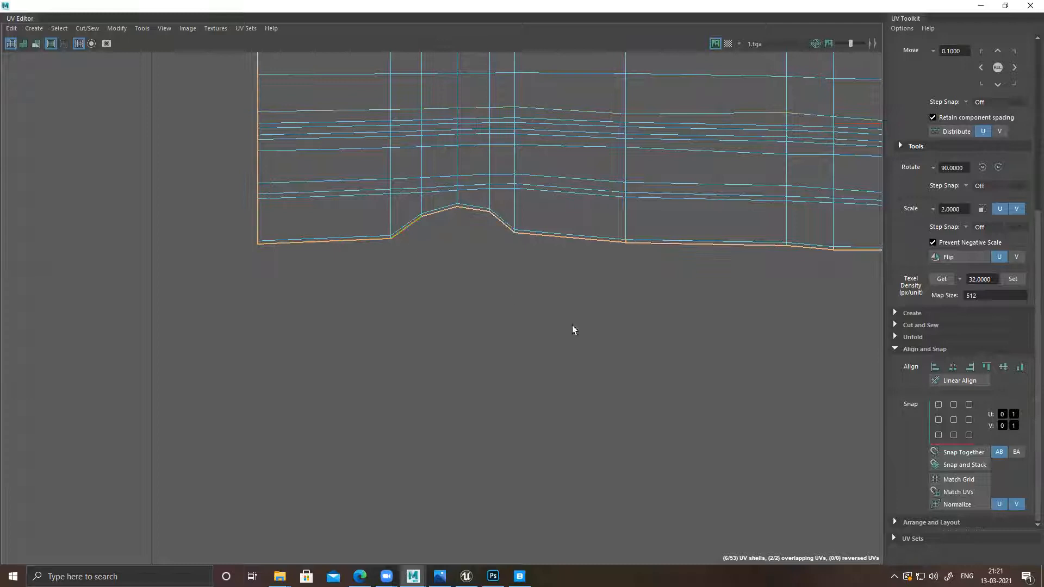
# Step: Remove the strip's other border edges from the selection, leaving only the lower border edges
pyautogui.keyDown('alt'); pyautogui.moveTo(609, 341); pyautogui.dragTo(333, 184, button='right'); pyautogui.keyUp('alt')
pyautogui.keyDown('ctrl'); pyautogui.moveTo(409, 226); pyautogui.dragTo(377, 245); pyautogui.keyUp('ctrl')
pyautogui.keyDown('alt'); pyautogui.moveTo(663, 160); pyautogui.dragTo(489, 261, button='middle'); pyautogui.keyUp('alt')
pyautogui.keyDown('ctrl'); pyautogui.moveTo(272, 163); pyautogui.dragTo(796, 256); pyautogui.keyUp('ctrl')
pyautogui.keyDown('alt'); pyautogui.moveTo(815, 300); pyautogui.dragTo(404, 262, button='middle'); pyautogui.keyUp('alt')
pyautogui.keyDown('ctrl'); pyautogui.moveTo(398, 158); pyautogui.dragTo(645, 270); pyautogui.keyUp('ctrl')
pyautogui.keyDown('alt'); pyautogui.moveTo(525, 304); pyautogui.dragTo(474, 237, button='middle'); pyautogui.keyUp('alt')
pyautogui.keyDown('alt'); pyautogui.moveTo(706, 300); pyautogui.dragTo(746, 306, button='right'); pyautogui.keyUp('alt')
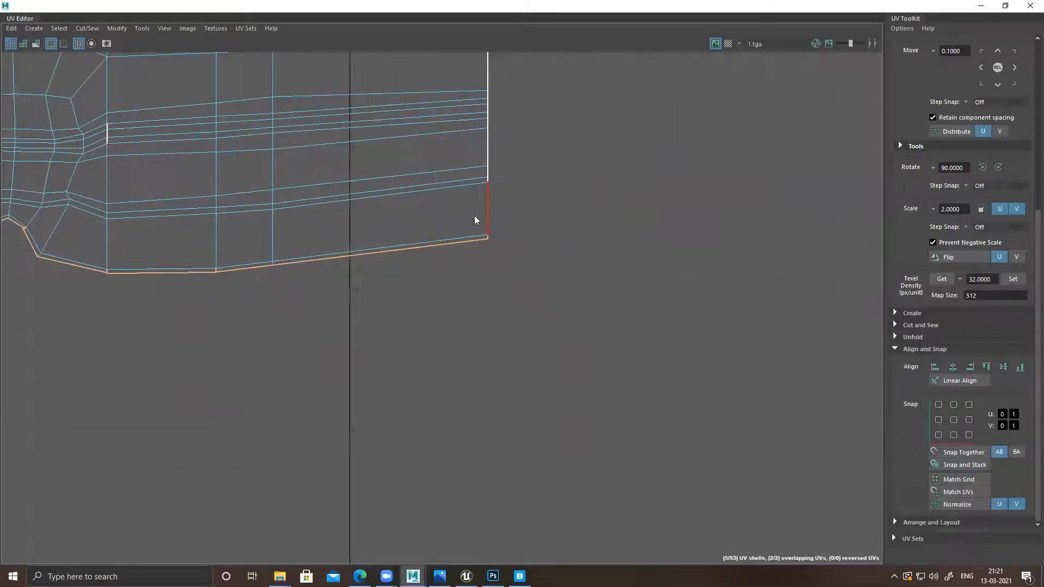
pyautogui.keyDown('ctrl'); pyautogui.moveTo(511, 237); pyautogui.dragTo(510, 237); pyautogui.keyUp('ctrl')
# Step: Convert the lower-border edge selection to UVs
pyautogui.keyDown('alt'); pyautogui.moveTo(627, 285); pyautogui.dragTo(498, 245, button='right'); pyautogui.keyUp('alt')
pyautogui.keyDown('alt'); pyautogui.moveTo(354, 206); pyautogui.dragTo(676, 207, button='middle'); pyautogui.keyUp('alt')
pyautogui.keyDown('alt'); pyautogui.moveTo(91, 203); pyautogui.dragTo(258, 194, button='middle'); pyautogui.keyUp('alt')
pyautogui.keyDown('alt'); pyautogui.moveTo(258, 195); pyautogui.dragTo(472, 302, button='right'); pyautogui.keyUp('alt')
pyautogui.keyDown('ctrl'); pyautogui.moveTo(533, 259); pyautogui.dragTo(870, 258, button='right'); pyautogui.keyUp('ctrl')
pyautogui.keyDown('alt'); pyautogui.moveTo(590, 273); pyautogui.dragTo(409, 279, button='middle'); pyautogui.keyUp('alt')
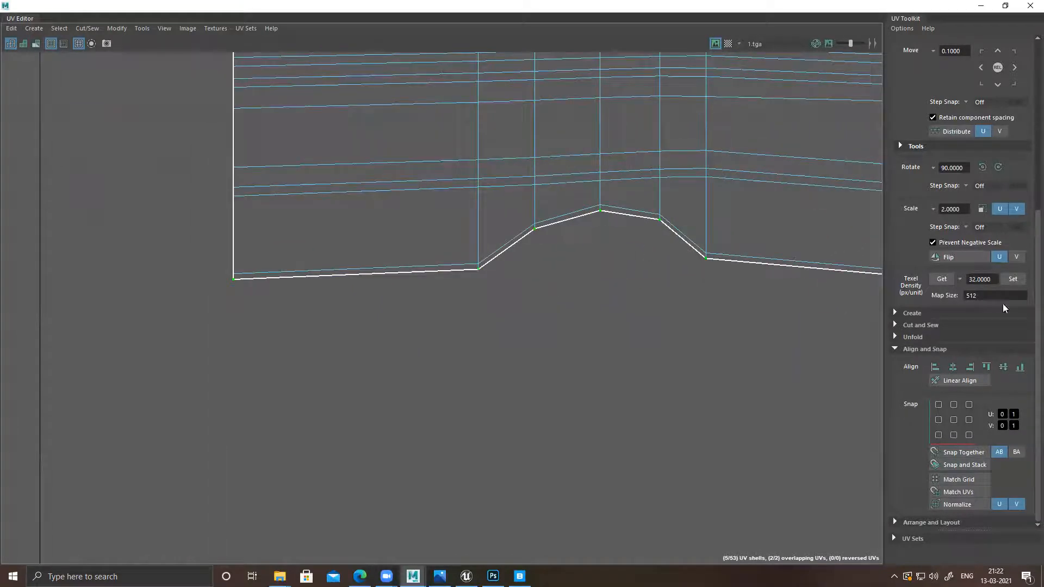
# Step: Try to align the selected lower-border UVs to their minimum V
pyautogui.click(1018, 371)
pyautogui.keyDown('alt'); pyautogui.moveTo(660, 373); pyautogui.dragTo(365, 318, button='right'); pyautogui.keyUp('alt')
pyautogui.keyDown('alt'); pyautogui.moveTo(706, 357); pyautogui.dragTo(483, 361, button='middle'); pyautogui.keyUp('alt')
pyautogui.keyDown('alt'); pyautogui.moveTo(629, 389); pyautogui.dragTo(490, 348, button='right'); pyautogui.keyUp('alt')
pyautogui.hotkey('ctrl', 'z')
# Step: Deselect the UVs of the small separate shell, keeping only the strip's lower-border UVs selected
pyautogui.keyDown('alt'); pyautogui.moveTo(733, 365); pyautogui.dragTo(446, 214, button='right'); pyautogui.keyUp('alt')
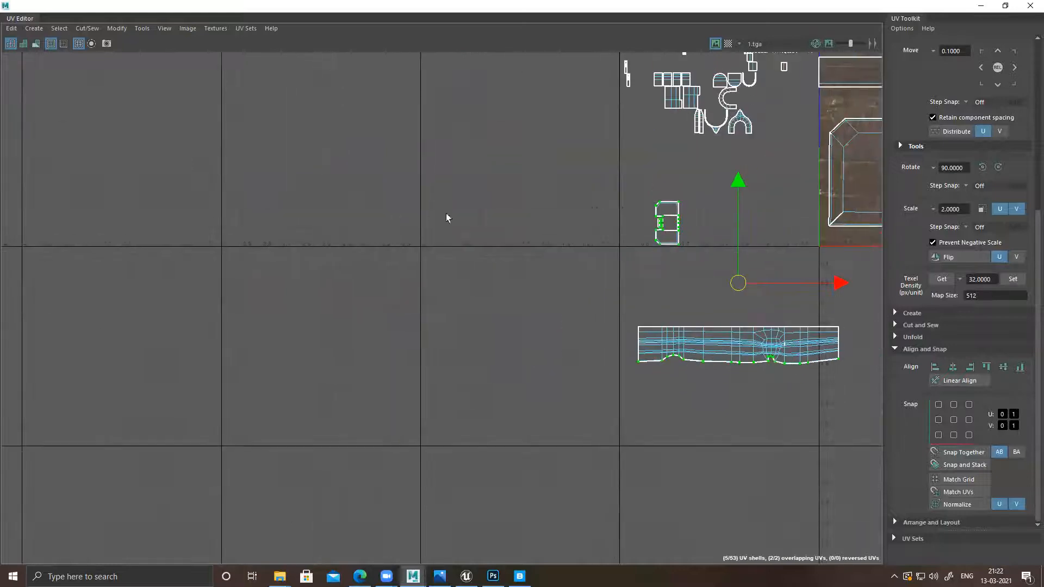
pyautogui.keyDown('ctrl'); pyautogui.moveTo(633, 199); pyautogui.dragTo(692, 264); pyautogui.keyUp('ctrl')
pyautogui.keyDown('alt'); pyautogui.moveTo(849, 322); pyautogui.dragTo(736, 303, button='middle'); pyautogui.keyUp('alt')
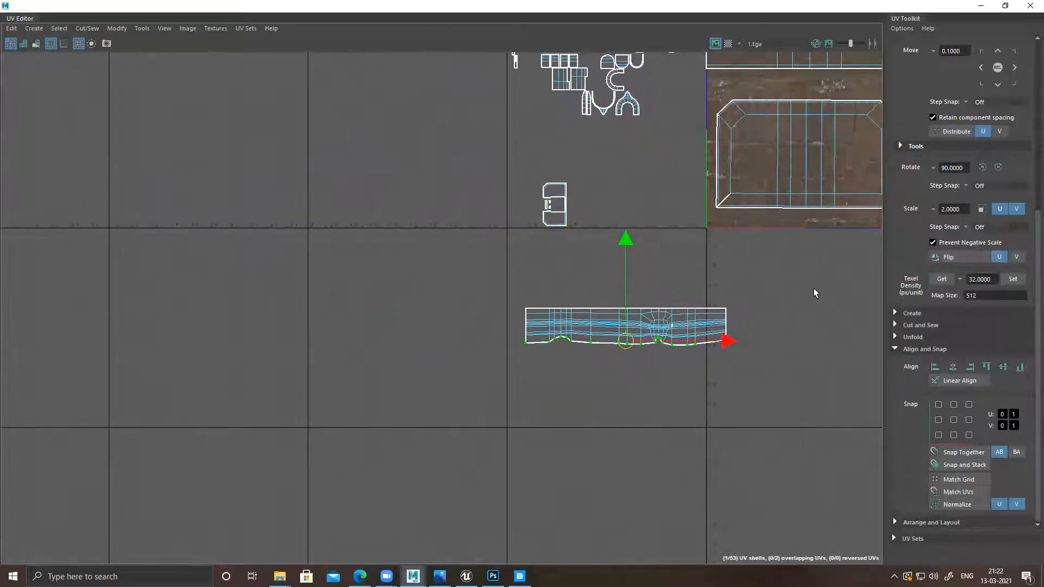
# Step: Try again to align only the strip's lower-border UVs to their minimum V
pyautogui.click(1020, 369)
pyautogui.keyDown('alt'); pyautogui.moveTo(647, 335); pyautogui.dragTo(734, 391, button='right'); pyautogui.keyUp('alt')
pyautogui.keyDown('alt'); pyautogui.moveTo(484, 294); pyautogui.dragTo(759, 331, button='right'); pyautogui.keyUp('alt')
pyautogui.hotkey('ctrl', 'z')
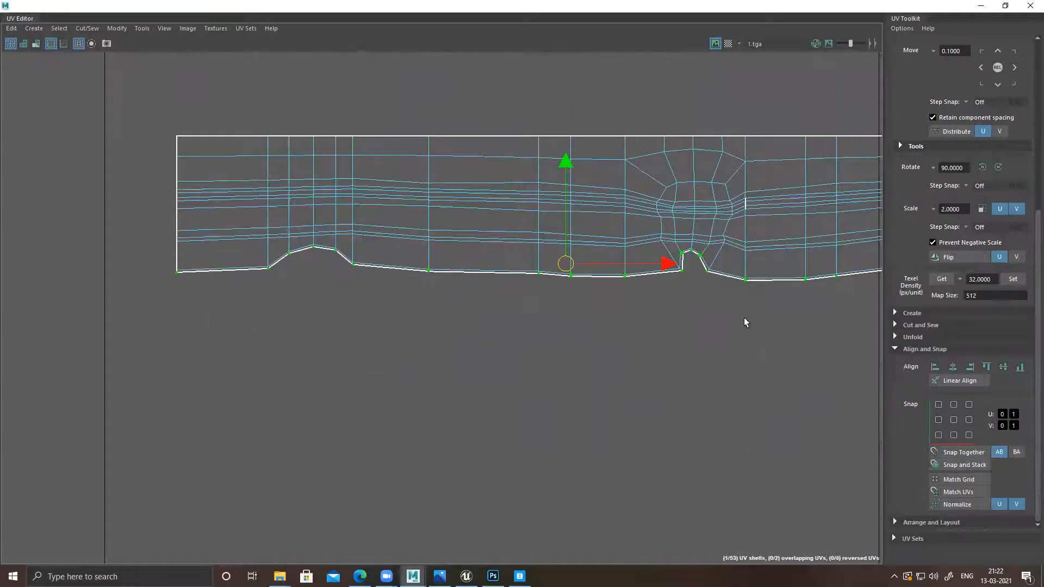
# Step: Adjust the UV selection at the narrow notch's corner and try to align the lower border to its minimum V
pyautogui.keyDown('alt'); pyautogui.moveTo(778, 291); pyautogui.dragTo(1033, 490, button='right'); pyautogui.keyUp('alt')
pyautogui.keyDown('alt'); pyautogui.moveTo(655, 267); pyautogui.dragTo(1035, 447, button='right'); pyautogui.keyUp('alt')
pyautogui.moveTo(449, 219); pyautogui.dragTo(464, 229)
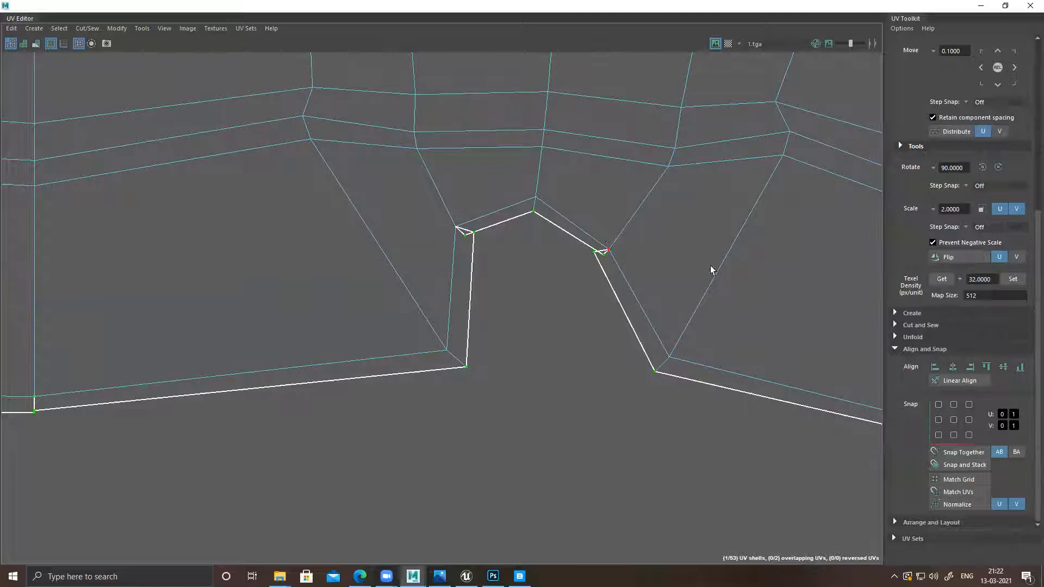
pyautogui.click(1020, 368)
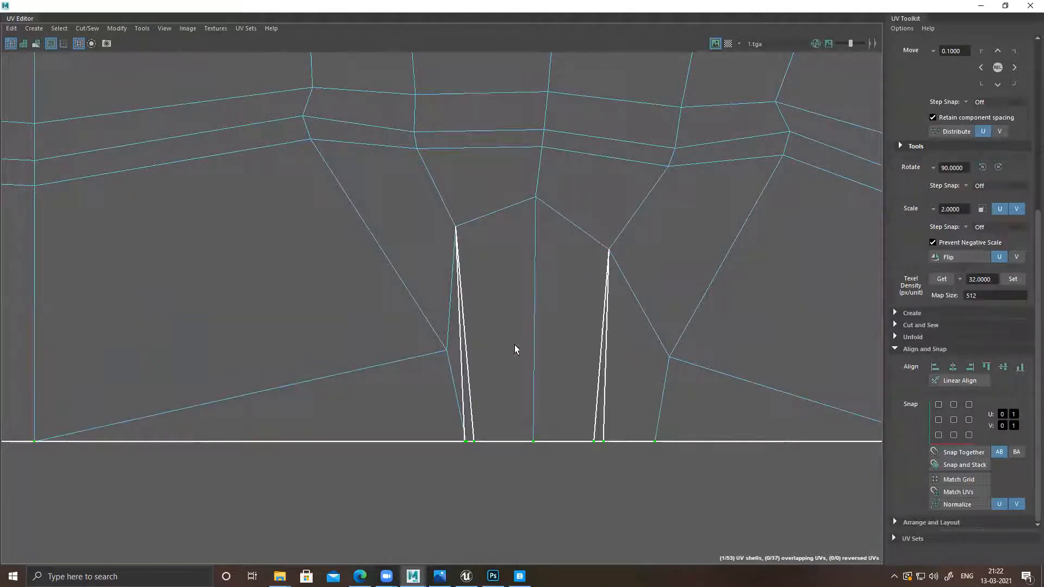
# Step: Try to sew the slit edges on both sides of the narrow notch
pyautogui.moveTo(471, 372); pyautogui.dragTo(470, 341, button='right')
pyautogui.click(469, 342)
pyautogui.hotkey('shift', 's')
pyautogui.click(605, 338)
pyautogui.hotkey('shift', 's')
pyautogui.keyDown('alt'); pyautogui.moveTo(665, 327); pyautogui.dragTo(185, 176, button='right'); pyautogui.keyUp('alt')
pyautogui.keyDown('alt'); pyautogui.moveTo(469, 307); pyautogui.dragTo(517, 242, button='middle'); pyautogui.keyUp('alt')
# Step: Undo the sewing of the notch slits and the lower-border alignment
pyautogui.hotkey('ctrl', 'z')
pyautogui.hotkey('ctrl', 'z')
pyautogui.hotkey('ctrl', 'z')
pyautogui.hotkey('ctrl', 'z')
pyautogui.hotkey('ctrl', 'z')
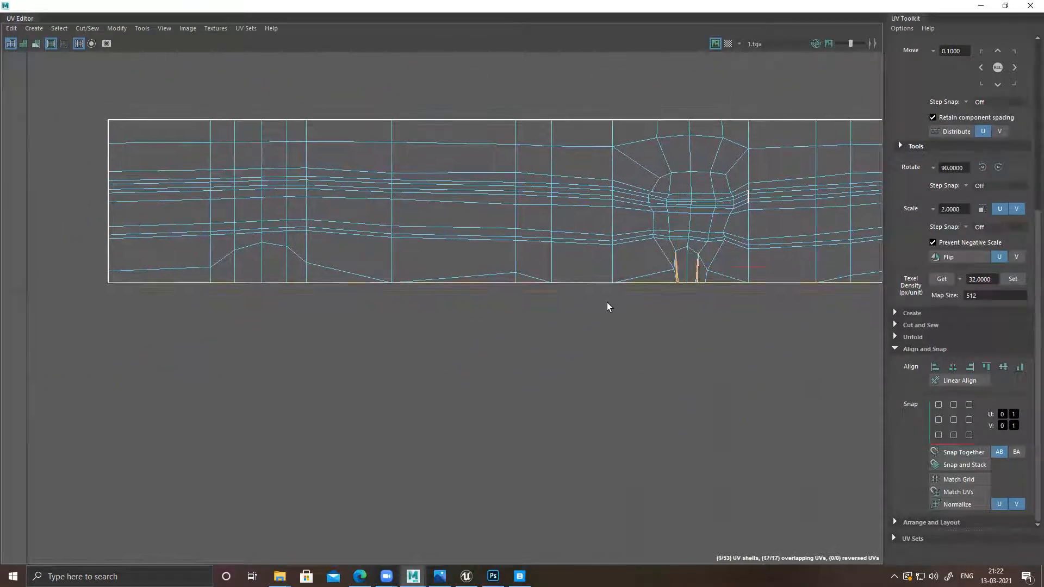
pyautogui.moveTo(546, 180); pyautogui.dragTo(546, 186)
pyautogui.hotkey('ctrl', 'z')
pyautogui.hotkey('ctrl', 'z')
# Step: Deselect the extra inner UVs just above the strip's lower border at the columns left of the narrow notch
pyautogui.keyDown('alt'); pyautogui.moveTo(583, 280); pyautogui.dragTo(869, 443, button='right'); pyautogui.keyUp('alt')
pyautogui.click(487, 287)
pyautogui.keyDown('alt'); pyautogui.moveTo(487, 284); pyautogui.dragTo(960, 484, button='right'); pyautogui.keyUp('alt')
pyautogui.click(601, 286)
pyautogui.moveTo(608, 278)
pyautogui.mouseDown()
pyautogui.moveTo(575, 291)
pyautogui.moveTo(598, 293)
pyautogui.mouseUp()
pyautogui.keyDown('ctrl'); pyautogui.moveTo(551, 283); pyautogui.dragTo(674, 282, button='right'); pyautogui.keyUp('ctrl')
pyautogui.moveTo(575, 274); pyautogui.dragTo(590, 288)
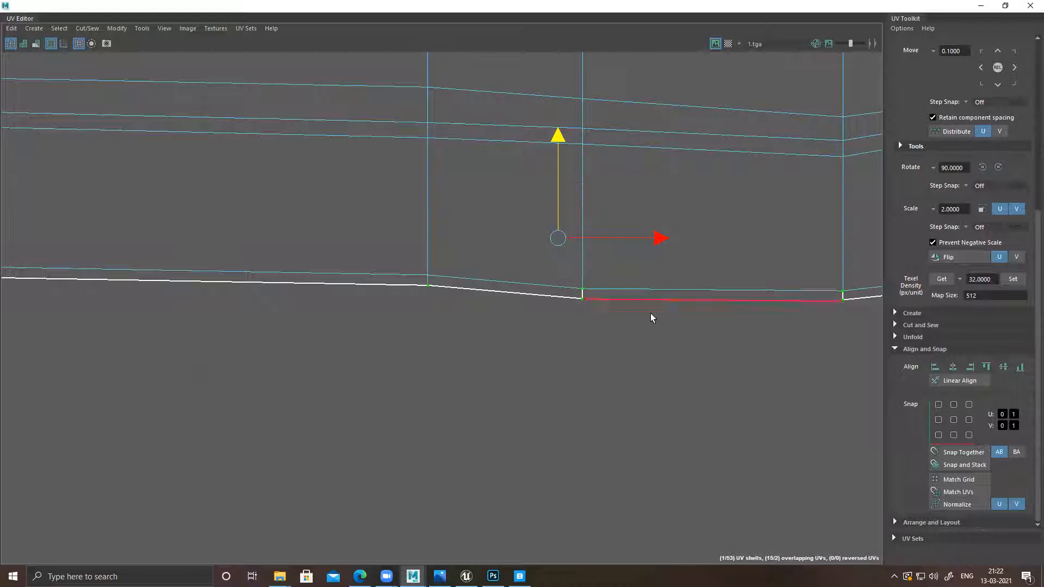
pyautogui.keyDown('alt'); pyautogui.moveTo(780, 332); pyautogui.dragTo(586, 334, button='middle'); pyautogui.keyUp('alt')
pyautogui.keyDown('ctrl'); pyautogui.moveTo(443, 317); pyautogui.dragTo(666, 314, button='right'); pyautogui.keyUp('ctrl')
pyautogui.moveTo(402, 291); pyautogui.dragTo(563, 294, button='right')
pyautogui.moveTo(402, 295); pyautogui.dragTo(403, 296)
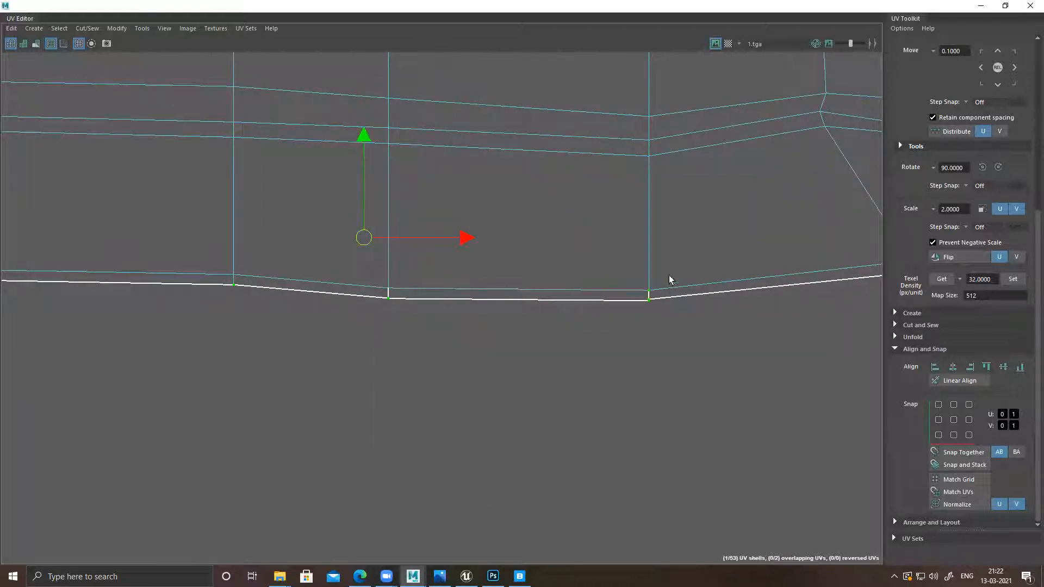
pyautogui.keyDown('ctrl'); pyautogui.moveTo(660, 289); pyautogui.dragTo(663, 298); pyautogui.keyUp('ctrl')
# Step: Try to align the cleaned-up lower-border UV selection to its minimum V
pyautogui.scroll(-5, 292, 272)
pyautogui.keyDown('alt'); pyautogui.moveTo(291, 273); pyautogui.dragTo(438, 328, button='middle'); pyautogui.keyUp('alt')
pyautogui.keyDown('alt'); pyautogui.moveTo(590, 328); pyautogui.dragTo(311, 278, button='middle'); pyautogui.keyUp('alt')
pyautogui.keyDown('alt'); pyautogui.moveTo(602, 255); pyautogui.dragTo(949, 348, button='right'); pyautogui.keyUp('alt')
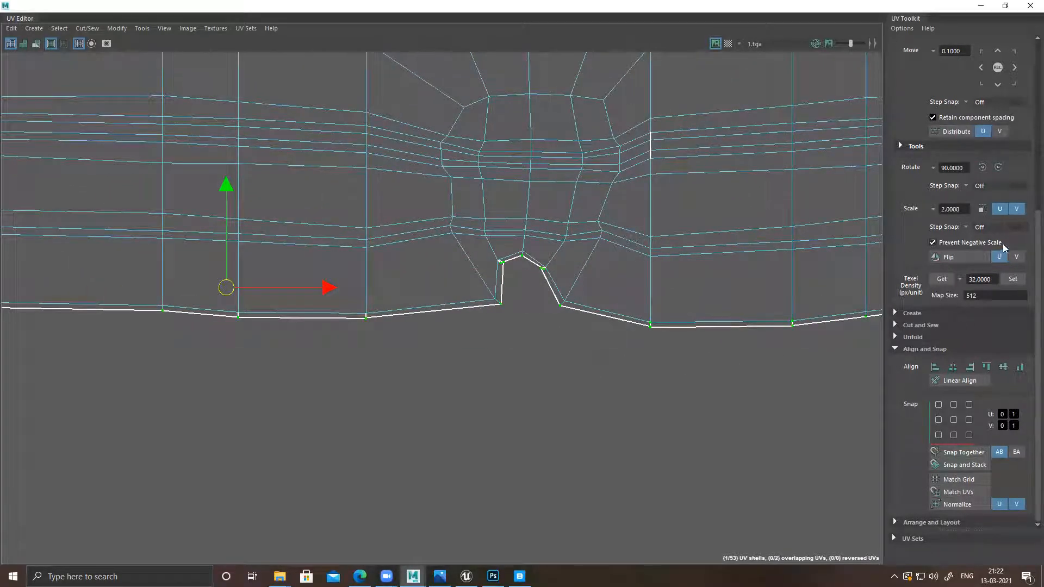
pyautogui.click(1020, 369)
pyautogui.keyDown('alt'); pyautogui.moveTo(298, 362); pyautogui.dragTo(522, 349, button='middle'); pyautogui.keyUp('alt')
pyautogui.keyDown('alt'); pyautogui.moveTo(523, 348); pyautogui.dragTo(326, 308, button='right'); pyautogui.keyUp('alt')
pyautogui.keyDown('alt'); pyautogui.moveTo(839, 349); pyautogui.dragTo(515, 325, button='middle'); pyautogui.keyUp('alt')
pyautogui.hotkey('ctrl', 'z')
# Step: Deselect the extra inner UV above the lower border at a column right of the narrow notch
pyautogui.keyDown('alt'); pyautogui.moveTo(489, 284); pyautogui.dragTo(501, 414, button='right'); pyautogui.keyUp('alt')
pyautogui.keyDown('alt'); pyautogui.moveTo(501, 414); pyautogui.dragTo(538, 326, button='middle'); pyautogui.keyUp('alt')
pyautogui.keyDown('alt'); pyautogui.moveTo(506, 310); pyautogui.dragTo(535, 340, button='right'); pyautogui.keyUp('alt')
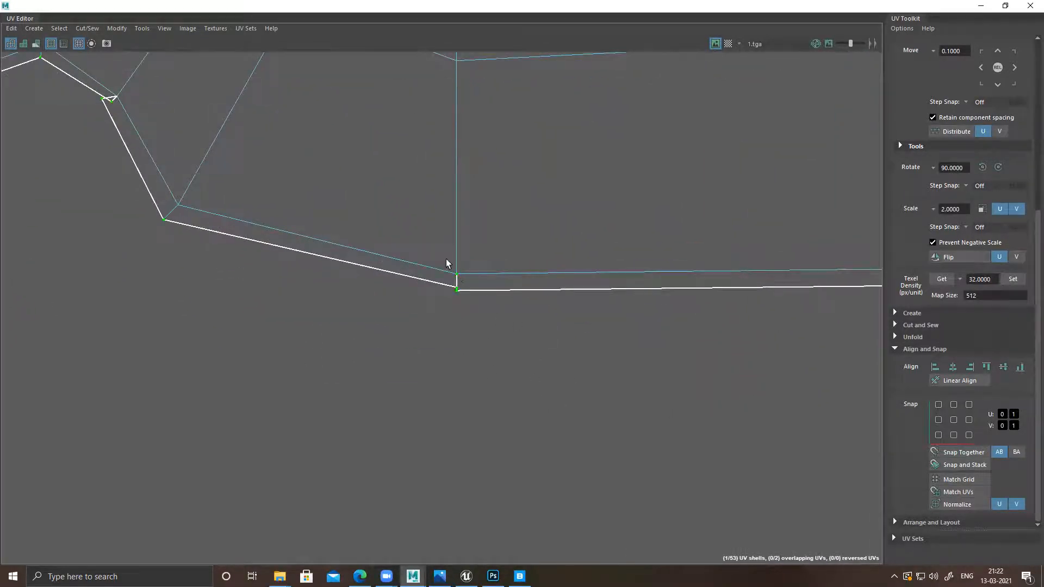
pyautogui.keyDown('alt'); pyautogui.moveTo(667, 335); pyautogui.dragTo(341, 328, button='middle'); pyautogui.keyUp('alt')
pyautogui.keyDown('ctrl'); pyautogui.moveTo(481, 272); pyautogui.dragTo(513, 297); pyautogui.keyUp('ctrl')
pyautogui.keyDown('alt'); pyautogui.moveTo(663, 357); pyautogui.dragTo(443, 361, button='right'); pyautogui.keyUp('alt')
pyautogui.keyDown('alt'); pyautogui.moveTo(443, 361); pyautogui.dragTo(590, 301, button='middle'); pyautogui.keyUp('alt')
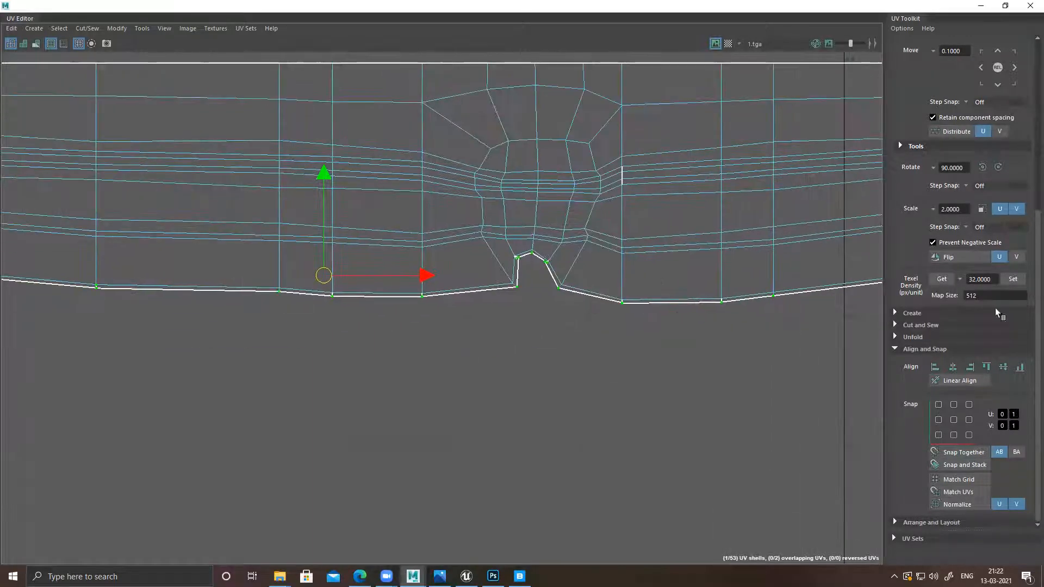
# Step: Try once more to align the strip's lower-border UVs to their minimum V
pyautogui.click(1020, 367)
pyautogui.keyDown('alt'); pyautogui.moveTo(490, 348); pyautogui.dragTo(304, 318, button='right'); pyautogui.keyUp('alt')
pyautogui.keyDown('alt'); pyautogui.moveTo(305, 318); pyautogui.dragTo(537, 300, button='middle'); pyautogui.keyUp('alt')
pyautogui.hotkey('ctrl', 'z')
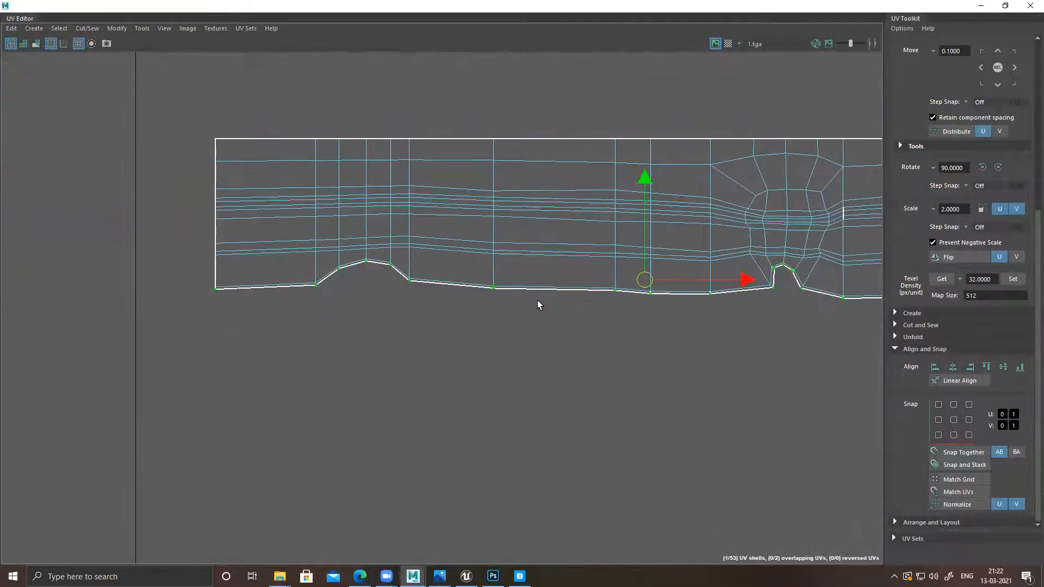
# Step: Flatten the long strip's lower border by aligning its selected UVs to their minimum V
pyautogui.scroll(3, 486, 277)
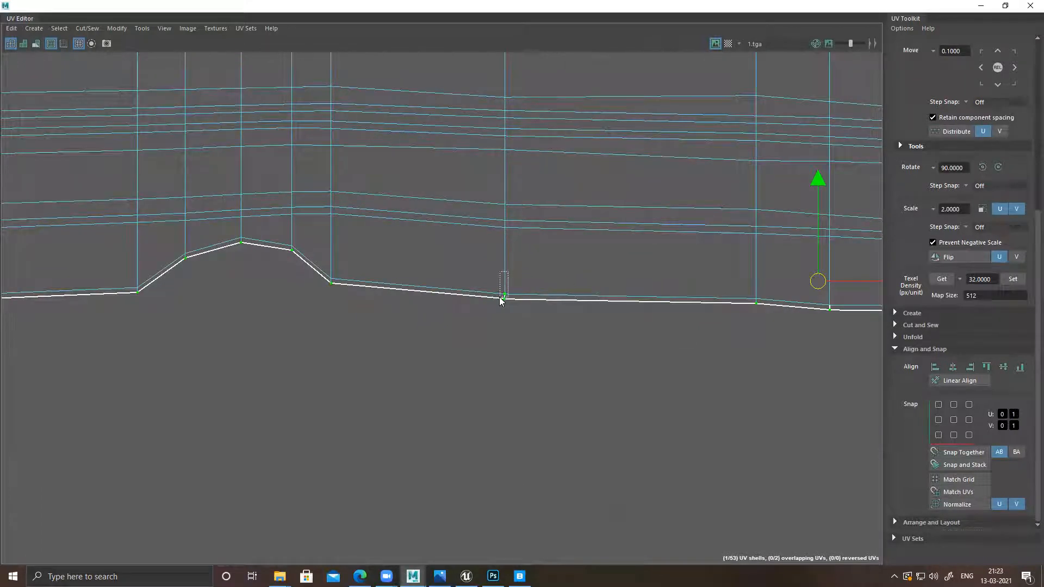
pyautogui.keyDown('alt'); pyautogui.moveTo(390, 314); pyautogui.dragTo(571, 302, button='middle'); pyautogui.keyUp('alt')
pyautogui.keyDown('alt'); pyautogui.moveTo(707, 323); pyautogui.dragTo(152, 315, button='middle'); pyautogui.keyUp('alt')
pyautogui.keyDown('alt'); pyautogui.moveTo(707, 368); pyautogui.dragTo(370, 375, button='middle'); pyautogui.keyUp('alt')
pyautogui.keyDown('alt'); pyautogui.moveTo(481, 365); pyautogui.dragTo(117, 372, button='middle'); pyautogui.keyUp('alt')
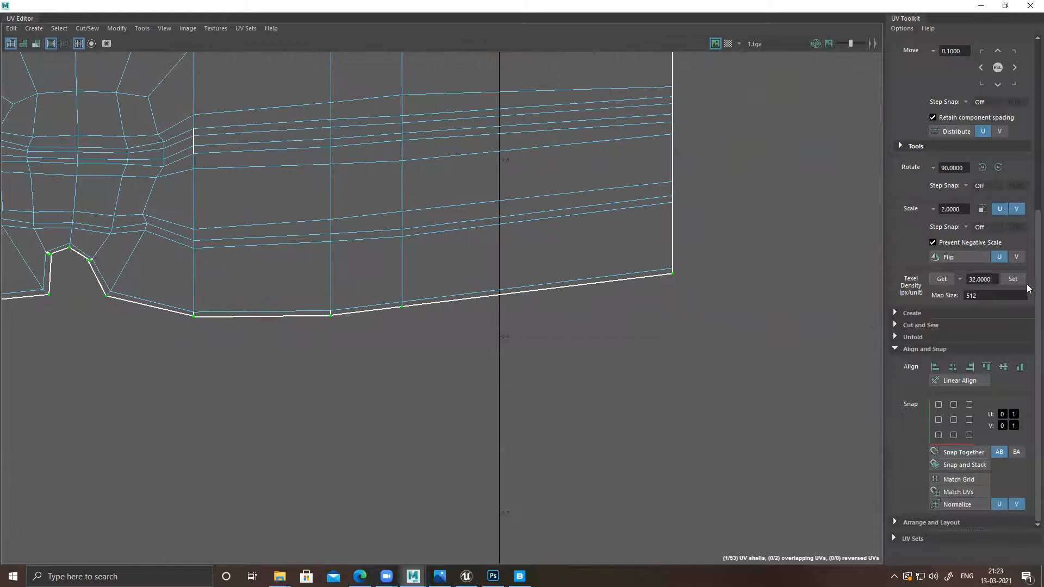
pyautogui.click(1020, 372)
# Step: Select the wavy edge loop just above the strip's lower border, including around the narrow notch, and align it to minimum V
pyautogui.keyDown('alt'); pyautogui.moveTo(203, 345); pyautogui.dragTo(564, 269, button='middle'); pyautogui.keyUp('alt')
pyautogui.moveTo(43, 219); pyautogui.dragTo(517, 249)
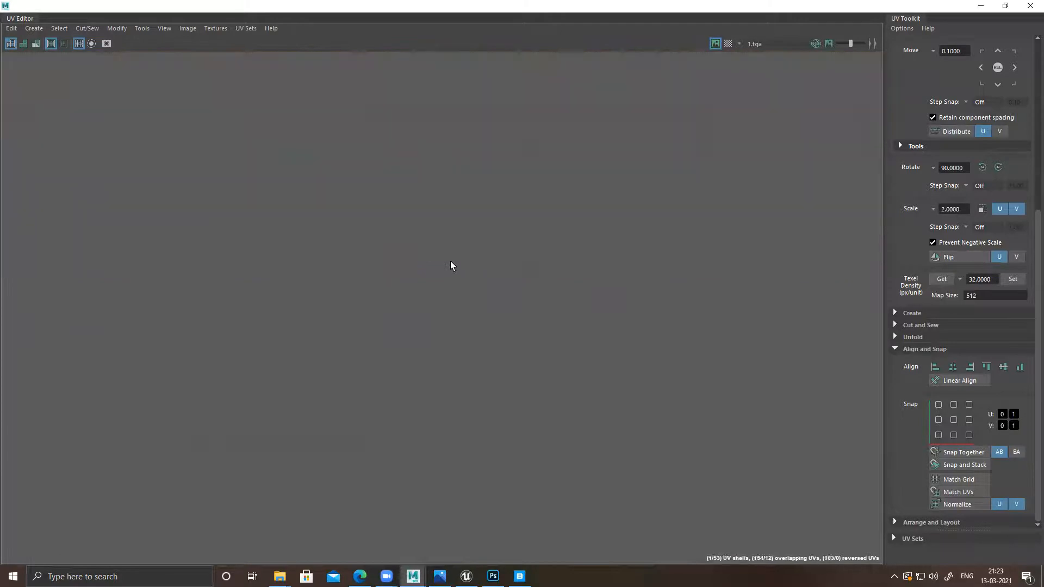
pyautogui.moveTo(421, 248); pyautogui.dragTo(424, 178, button='right')
pyautogui.moveTo(37, 211); pyautogui.dragTo(511, 249)
pyautogui.keyDown('shift'); pyautogui.moveTo(508, 289); pyautogui.dragTo(508, 230, button='right'); pyautogui.keyUp('shift')
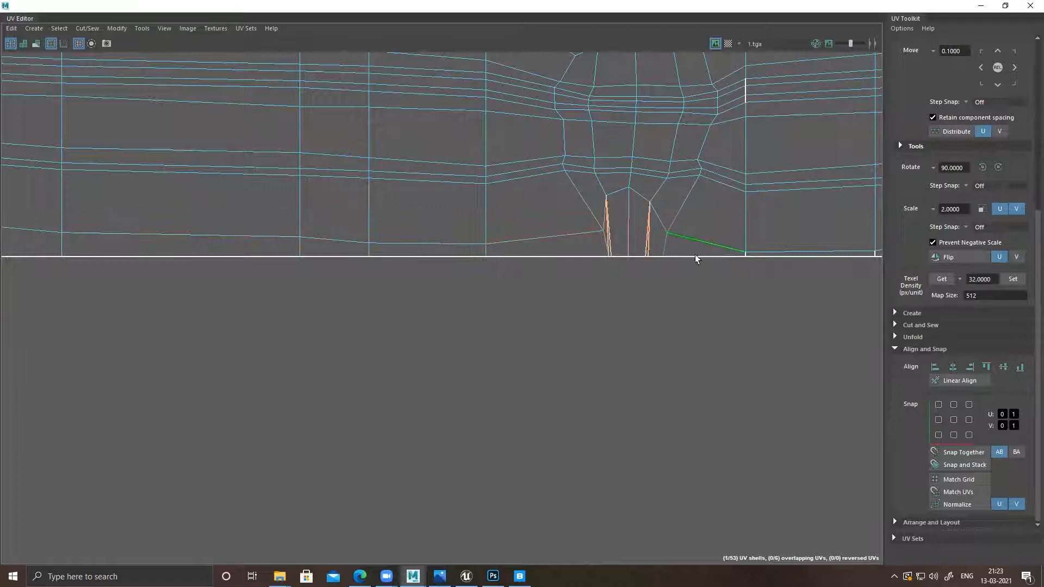
pyautogui.keyDown('alt'); pyautogui.moveTo(746, 215); pyautogui.dragTo(486, 235, button='middle'); pyautogui.keyUp('alt')
pyautogui.moveTo(426, 223); pyautogui.dragTo(643, 253)
pyautogui.keyDown('shift'); pyautogui.moveTo(634, 239); pyautogui.dragTo(625, 175, button='right'); pyautogui.keyUp('shift')
pyautogui.keyDown('alt'); pyautogui.moveTo(700, 222); pyautogui.dragTo(478, 242, button='middle'); pyautogui.keyUp('alt')
pyautogui.scroll(-3, 597, 266)
pyautogui.keyDown('alt'); pyautogui.moveTo(163, 191); pyautogui.dragTo(531, 164, button='middle'); pyautogui.keyUp('alt')
pyautogui.keyDown('alt'); pyautogui.moveTo(125, 213); pyautogui.dragTo(419, 238, button='middle'); pyautogui.keyUp('alt')
pyautogui.click(459, 223)
pyautogui.doubleClick(455, 221)
pyautogui.keyDown('alt'); pyautogui.moveTo(700, 235); pyautogui.dragTo(360, 233, button='middle'); pyautogui.keyUp('alt')
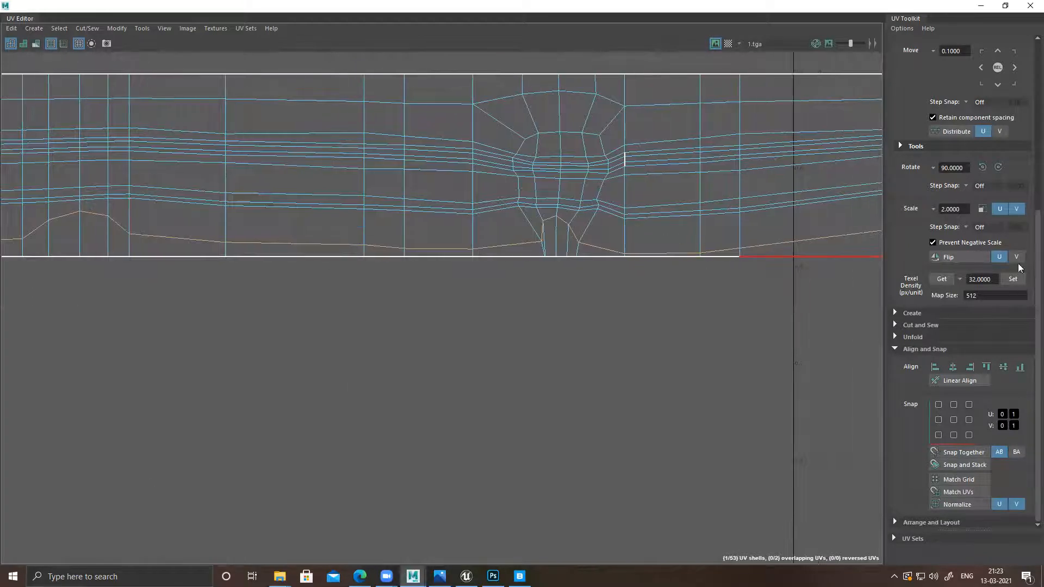
pyautogui.click(1021, 370)
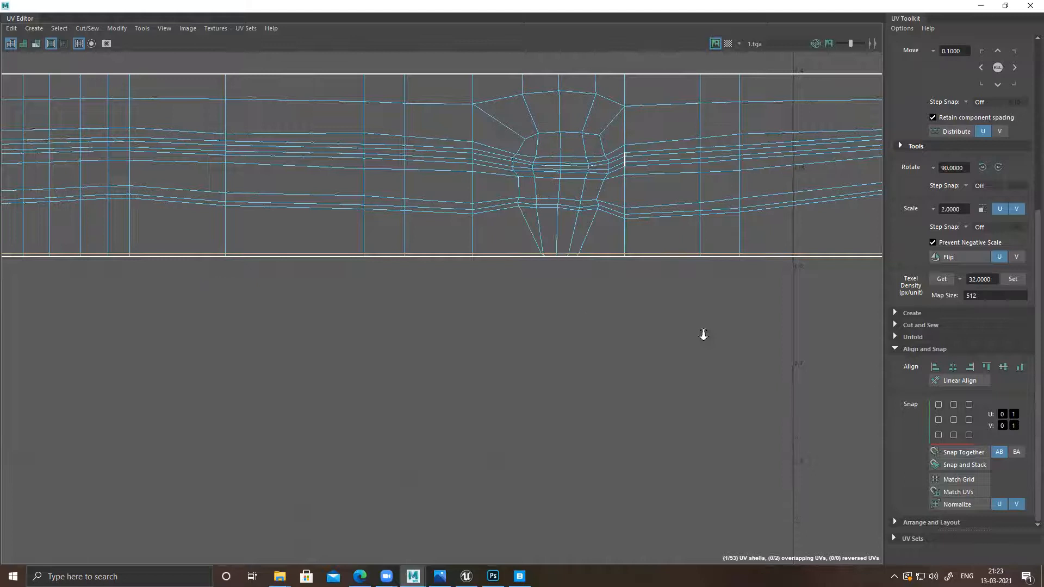
# Step: Flatten the strip's lower horizontal edge loops one after another by aligning each to its minimum V
pyautogui.scroll(-2, 704, 333)
pyautogui.click(1020, 367)
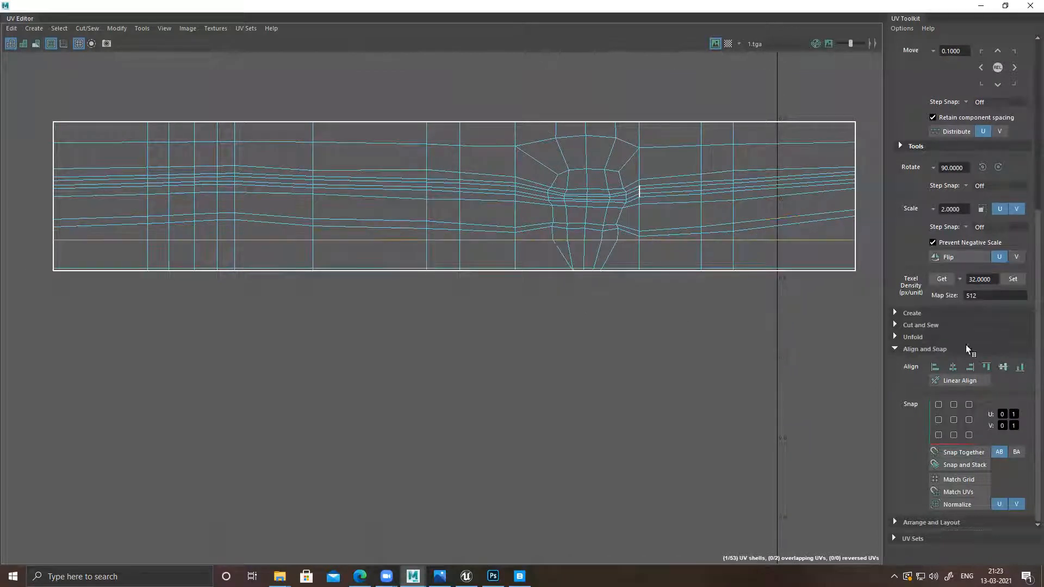
pyautogui.doubleClick(687, 230)
pyautogui.press('g')
pyautogui.doubleClick(677, 226)
pyautogui.press('g')
pyautogui.doubleClick(663, 204)
pyautogui.press('g')
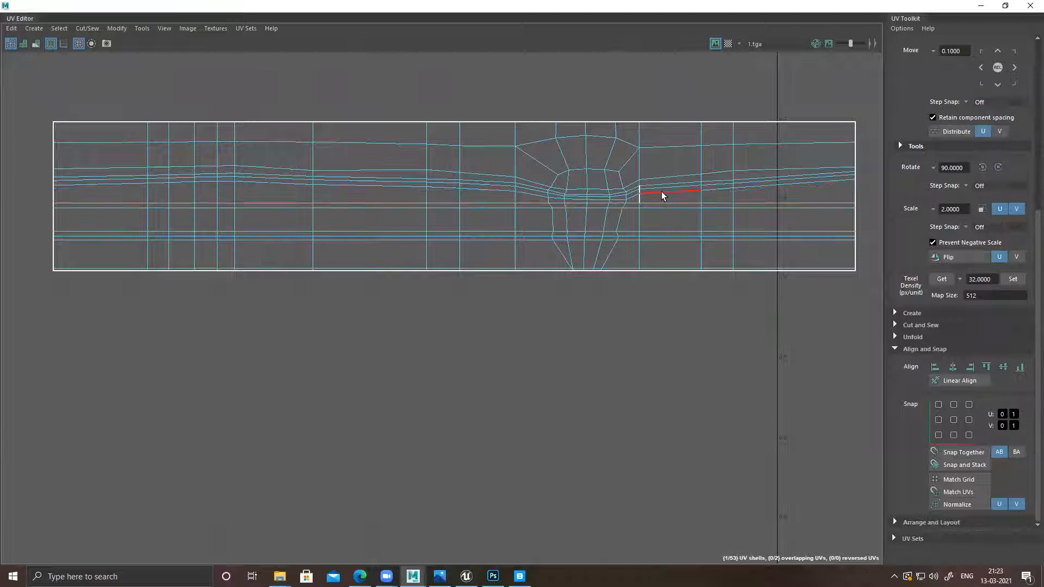
# Step: Try to align the next middle edge loop beside the notch column to minimum V, and undo the alignment
pyautogui.doubleClick(661, 193)
pyautogui.press('g')
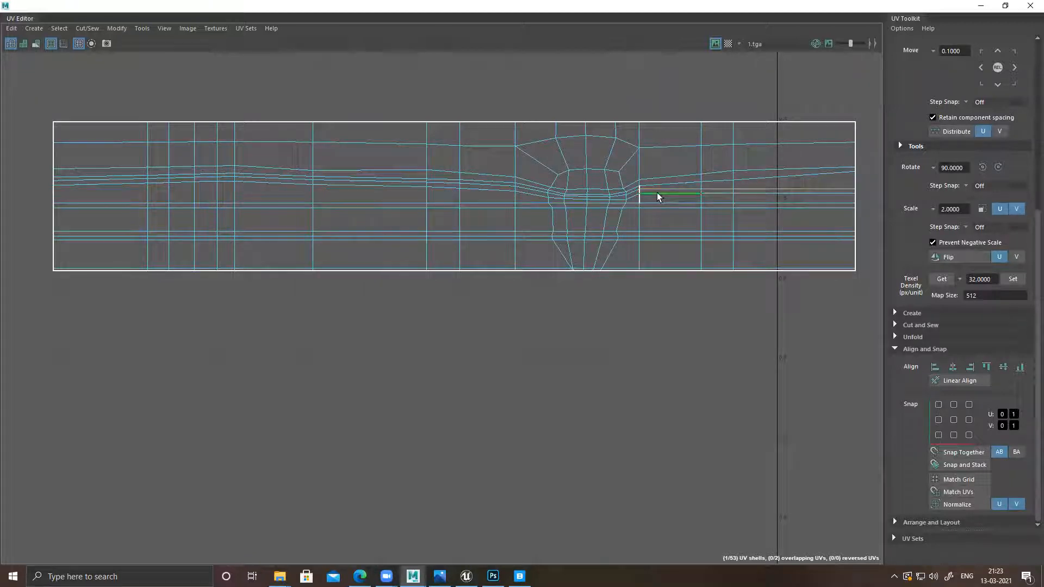
pyautogui.click(654, 218)
pyautogui.hotkey('ctrl', 'z')
# Step: Flatten the remaining closely spaced middle edge loops of the strip by aligning each one to minimum V
pyautogui.doubleClick(681, 196)
pyautogui.doubleClick(675, 188)
pyautogui.press('g')
pyautogui.doubleClick(673, 184)
pyautogui.press('g')
pyautogui.doubleClick(668, 173)
pyautogui.press('g')
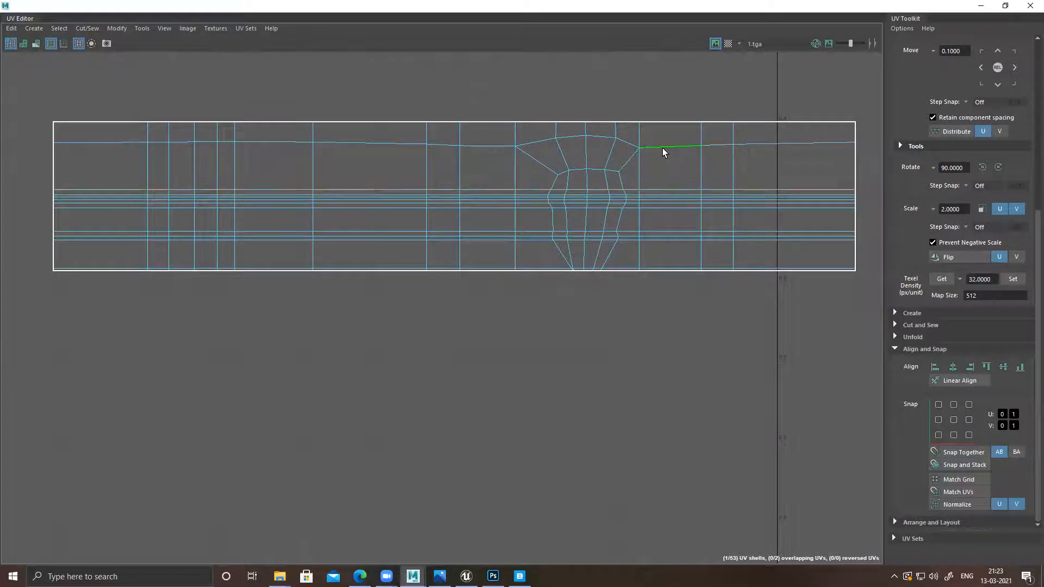
# Step: Flatten the strip's uppermost inner edge loop and the short row at the head of the notch columns in V
pyautogui.doubleClick(508, 153)
pyautogui.press('g')
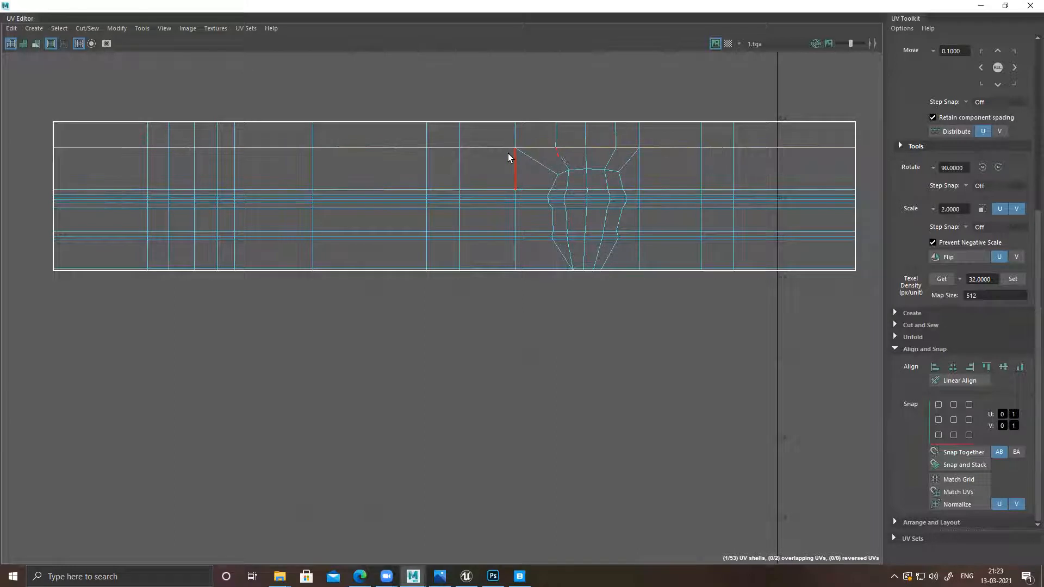
pyautogui.doubleClick(577, 169)
pyautogui.press('g')
# Step: Switch to UV selection and straighten the central vertical column of the notch area by aligning its UVs in U
pyautogui.keyDown('alt'); pyautogui.moveTo(618, 193); pyautogui.dragTo(660, 180, button='middle'); pyautogui.keyUp('alt')
pyautogui.keyDown('alt'); pyautogui.moveTo(675, 220); pyautogui.dragTo(682, 238, button='right'); pyautogui.keyUp('alt')
pyautogui.keyDown('alt'); pyautogui.moveTo(681, 238); pyautogui.dragTo(685, 214, button='middle'); pyautogui.keyUp('alt')
pyautogui.moveTo(631, 214)
pyautogui.keyDown('alt'); pyautogui.mouseDown(button='right')
pyautogui.moveTo(709, 310)
pyautogui.moveTo(852, 356)
pyautogui.moveTo(692, 308)
pyautogui.moveTo(535, 231)
pyautogui.mouseUp(button='right'); pyautogui.keyUp('alt')
pyautogui.keyDown('alt'); pyautogui.moveTo(762, 288); pyautogui.dragTo(548, 275, button='middle'); pyautogui.keyUp('alt')
pyautogui.keyDown('alt'); pyautogui.moveTo(771, 325); pyautogui.dragTo(659, 263, button='right'); pyautogui.keyUp('alt')
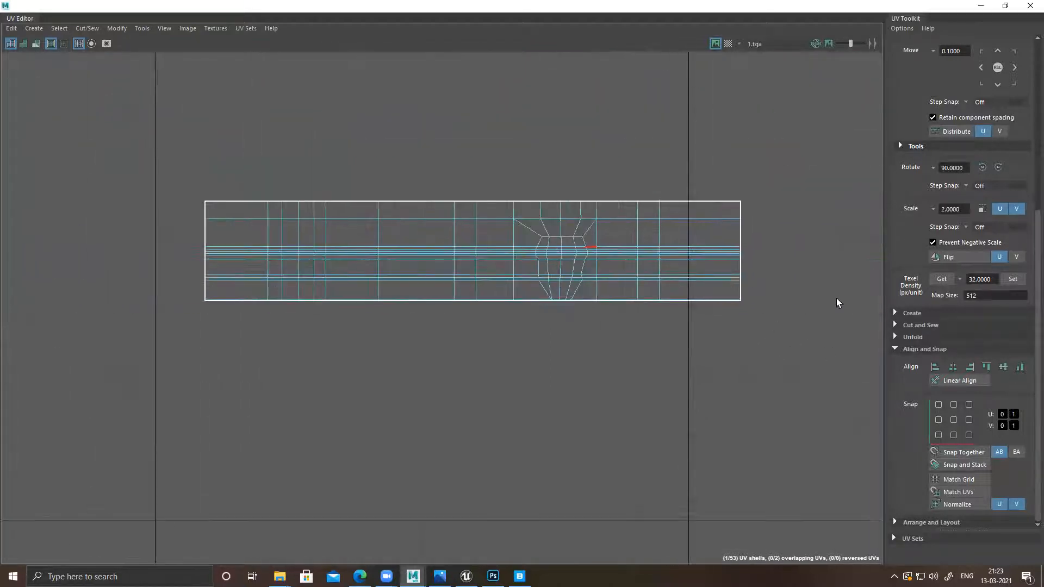
pyautogui.moveTo(412, 202); pyautogui.dragTo(357, 188, button='right')
pyautogui.keyDown('alt'); pyautogui.moveTo(518, 264); pyautogui.dragTo(655, 341, button='right'); pyautogui.keyUp('alt')
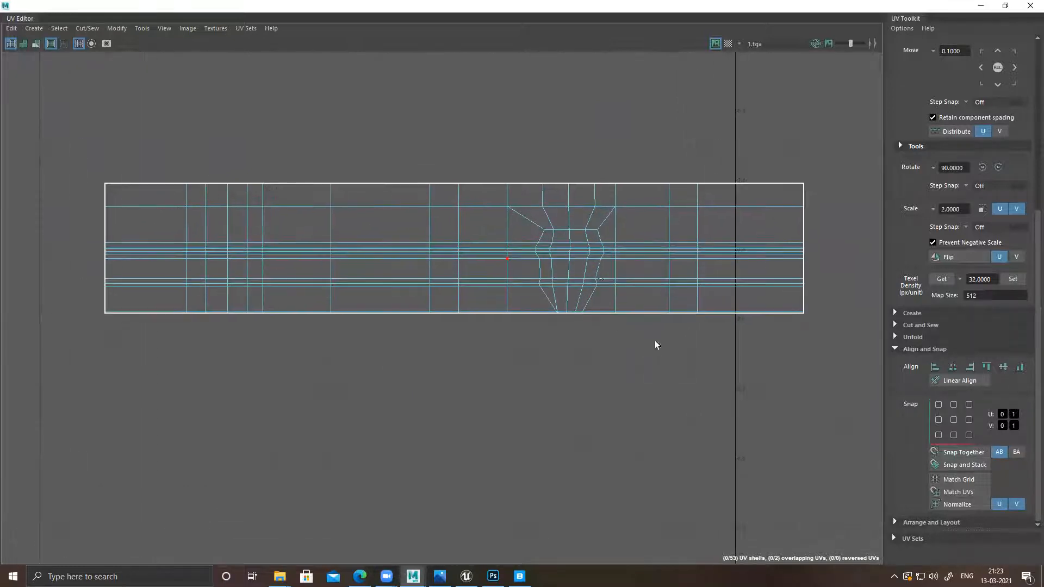
pyautogui.moveTo(565, 168); pyautogui.dragTo(574, 324)
pyautogui.click(971, 368)
# Step: Straighten the notch area's outer left, outer right and inner right columns between their upper and lower rows by aligning them in U
pyautogui.keyDown('alt'); pyautogui.moveTo(541, 208); pyautogui.dragTo(731, 402, button='right'); pyautogui.keyUp('alt')
pyautogui.keyDown('alt'); pyautogui.moveTo(566, 330); pyautogui.dragTo(567, 289, button='middle'); pyautogui.keyUp('alt')
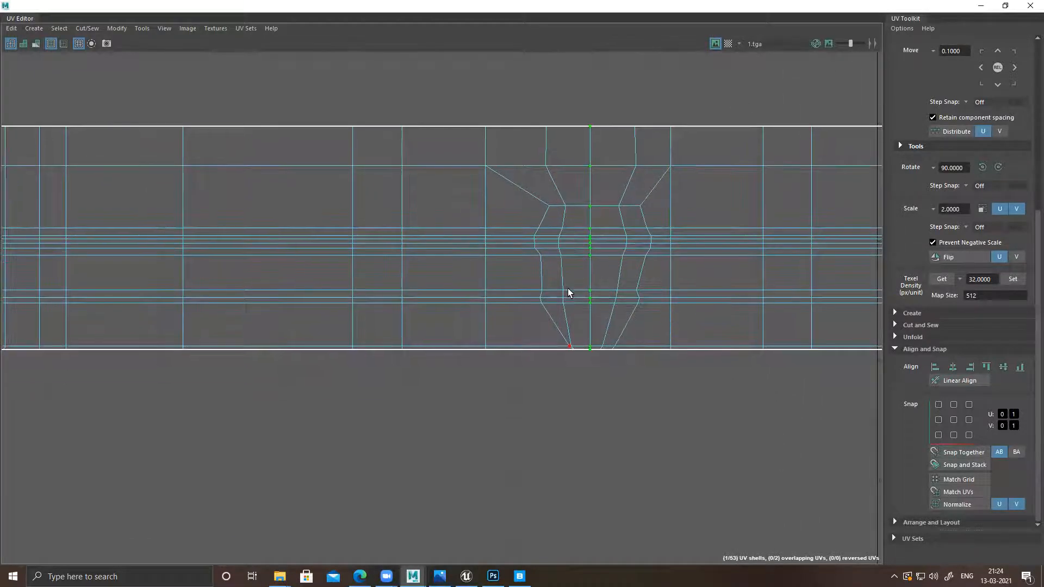
pyautogui.moveTo(509, 194); pyautogui.dragTo(563, 329)
pyautogui.press('g')
pyautogui.moveTo(631, 207); pyautogui.dragTo(665, 298)
pyautogui.press('g')
pyautogui.moveTo(601, 195); pyautogui.dragTo(631, 306)
pyautogui.press('g')
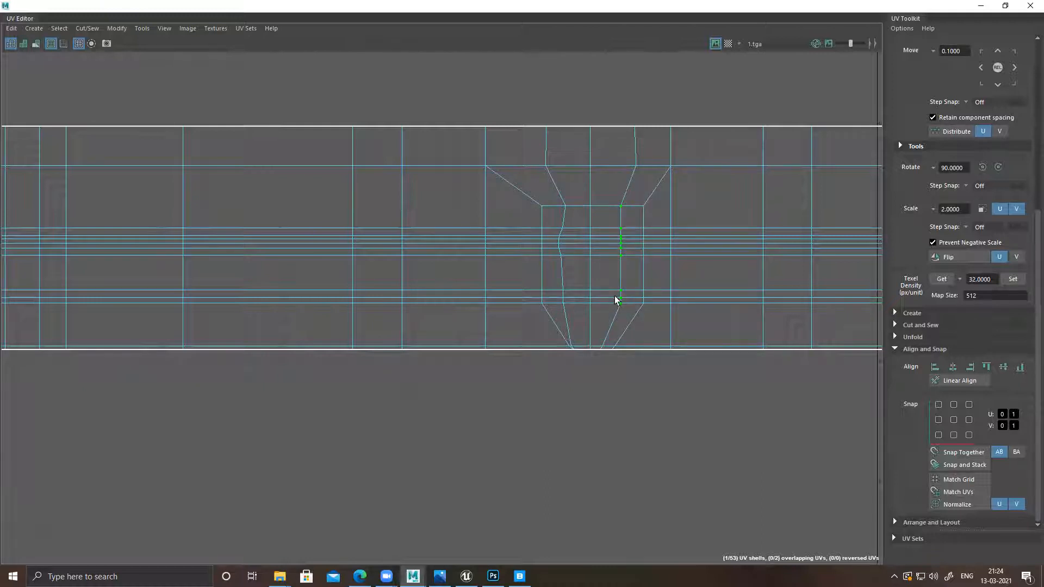
# Step: Align the notch area's outer right column in U down to the lower border and shift it outward
pyautogui.hotkey('alt', 'shift')
pyautogui.moveTo(634, 206); pyautogui.dragTo(651, 302)
pyautogui.press('g')
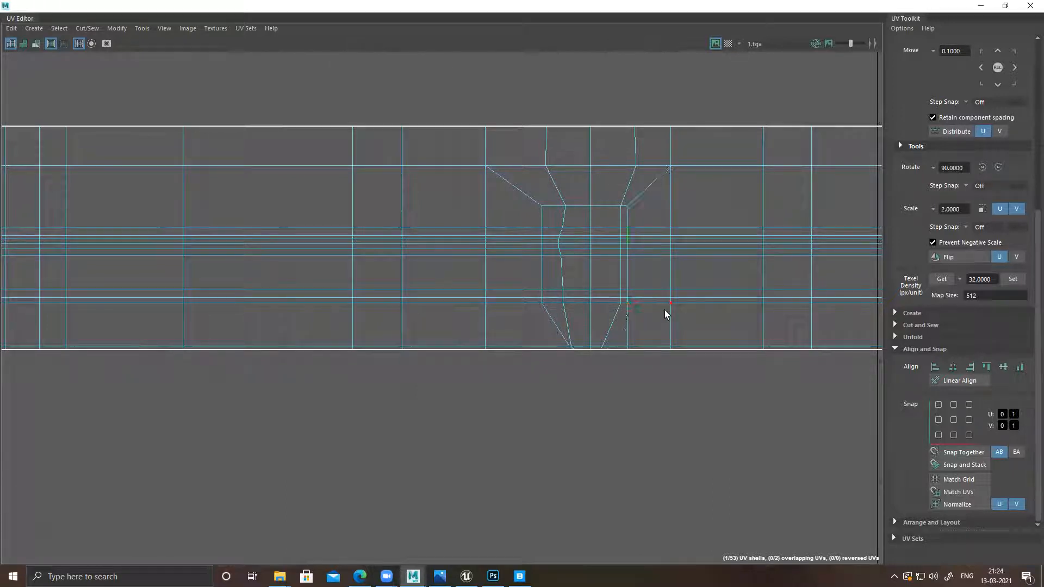
pyautogui.press('w')
pyautogui.moveTo(729, 278); pyautogui.dragTo(745, 278)
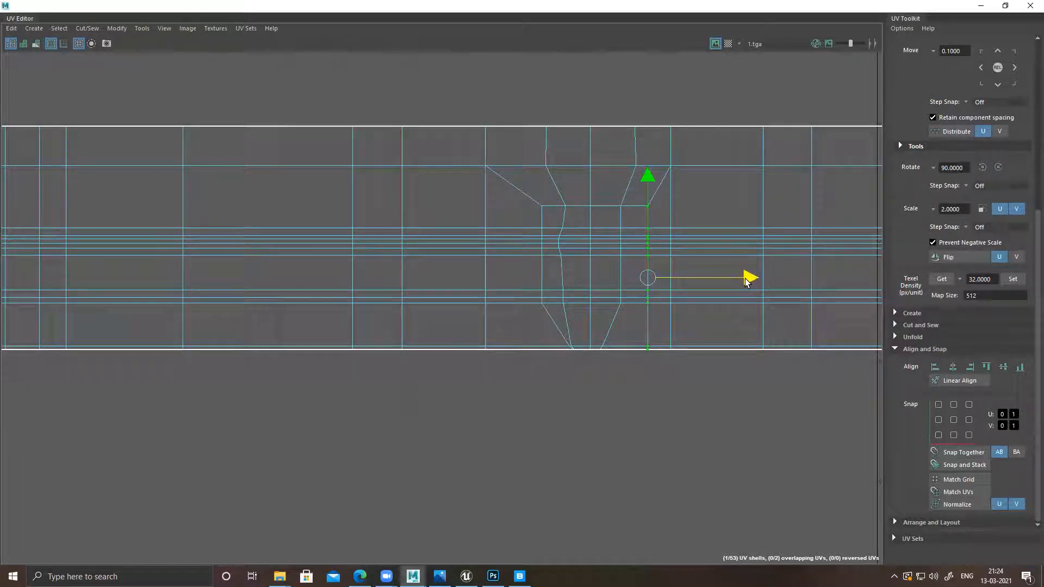
# Step: Straighten the notch area's inner right column over the strip's full height in U and nudge it slightly right
pyautogui.moveTo(608, 110); pyautogui.dragTo(646, 242)
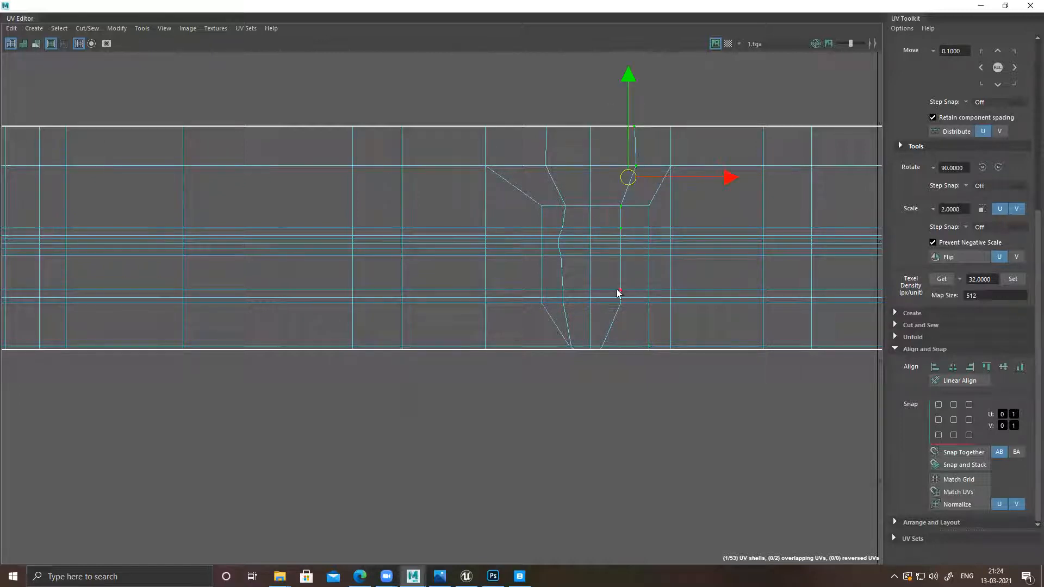
pyautogui.keyDown('shift'); pyautogui.moveTo(617, 313); pyautogui.dragTo(620, 370); pyautogui.keyUp('shift')
pyautogui.press('g')
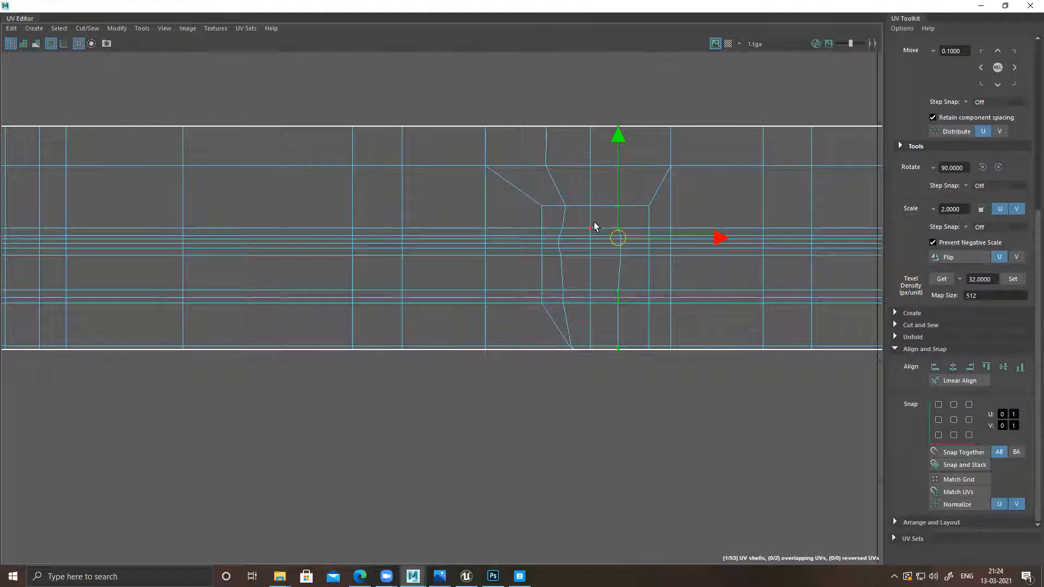
pyautogui.keyDown('shift'); pyautogui.moveTo(628, 260); pyautogui.dragTo(633, 285); pyautogui.keyUp('shift')
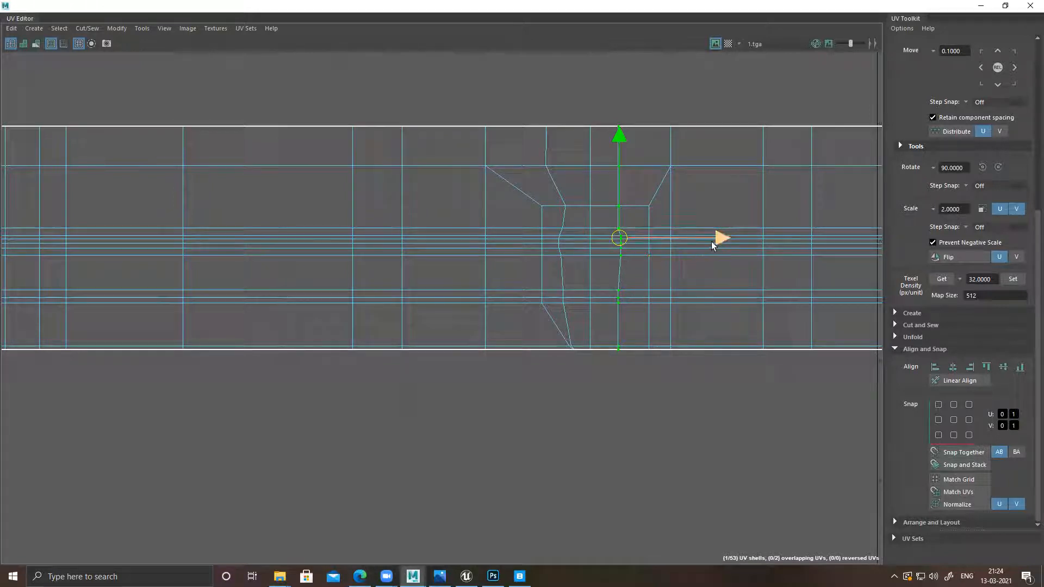
pyautogui.press('g')
pyautogui.moveTo(714, 239); pyautogui.dragTo(716, 238)
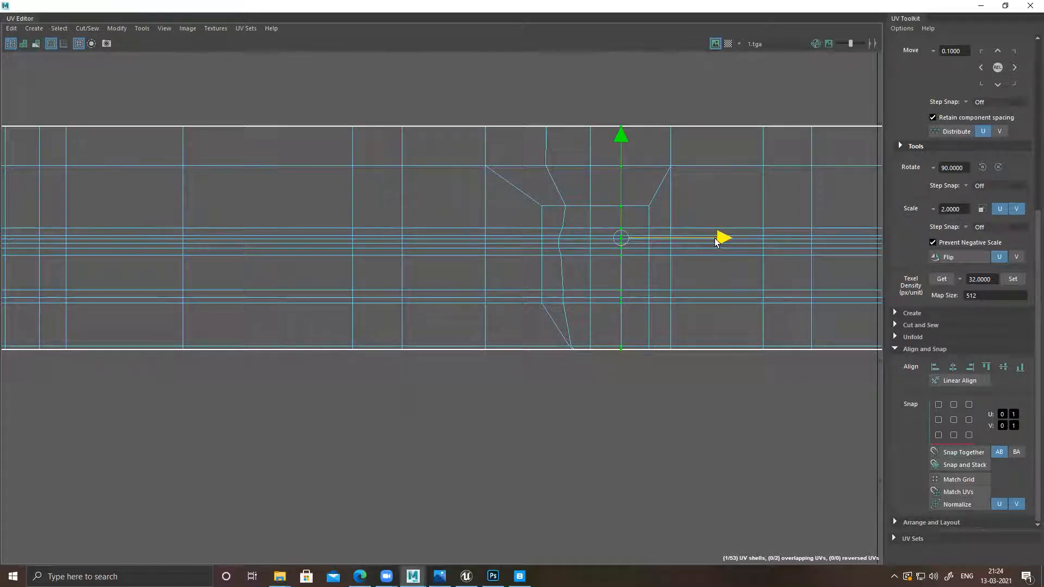
# Step: Align the notch area's outer left column in U down to the lower border and shift it outward
pyautogui.click(536, 207)
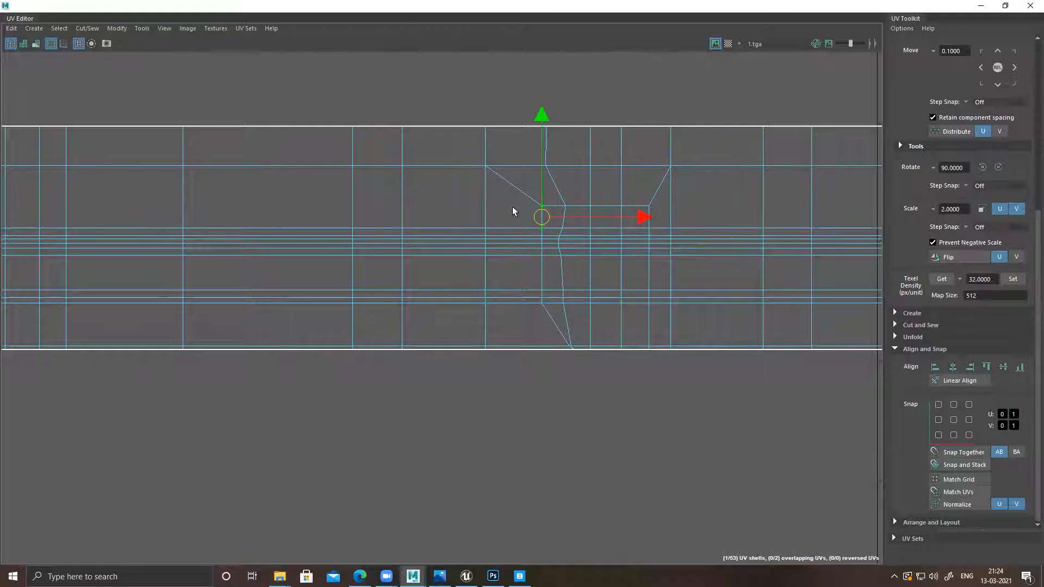
pyautogui.moveTo(549, 312); pyautogui.dragTo(549, 338)
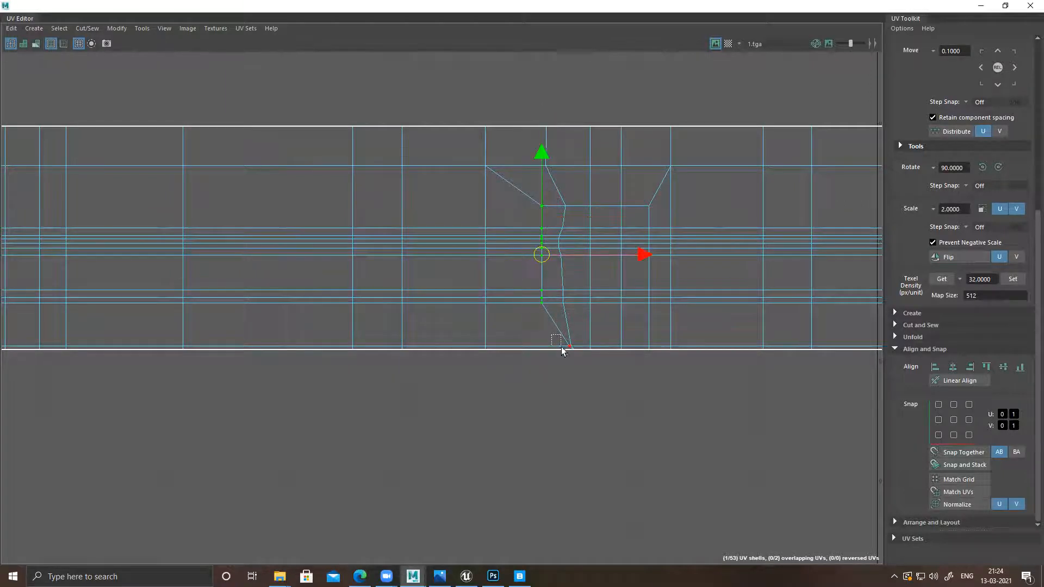
pyautogui.keyDown('alt'); pyautogui.moveTo(590, 361); pyautogui.dragTo(594, 278, button='middle'); pyautogui.keyUp('alt')
pyautogui.scroll(10, 572, 276)
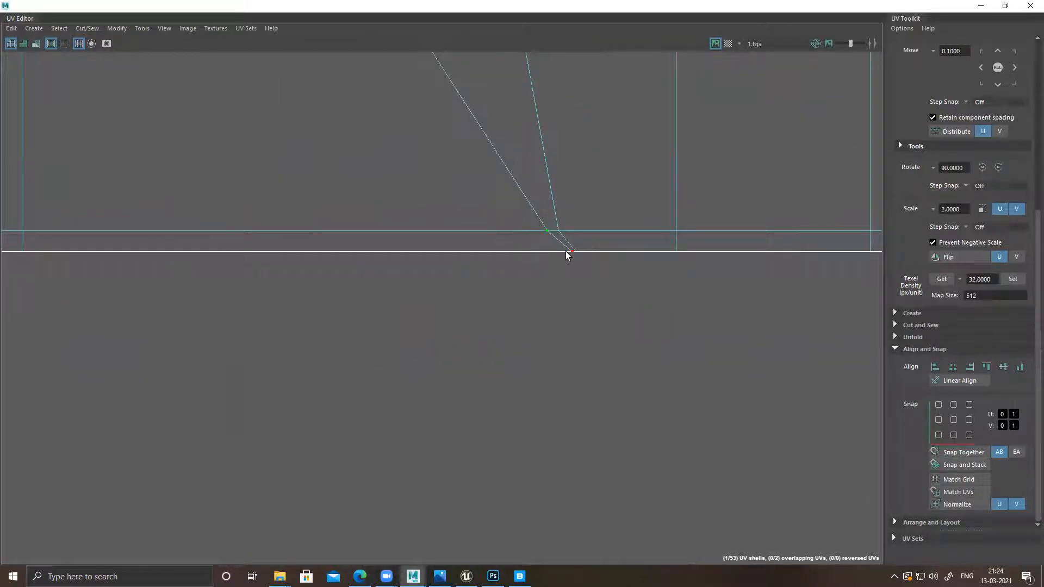
pyautogui.keyDown('alt'); pyautogui.moveTo(707, 331); pyautogui.dragTo(315, 193, button='right'); pyautogui.keyUp('alt')
pyautogui.press('g')
pyautogui.keyDown('alt'); pyautogui.moveTo(641, 272); pyautogui.dragTo(252, 162, button='right'); pyautogui.keyUp('alt')
pyautogui.moveTo(716, 164); pyautogui.dragTo(652, 167)
pyautogui.keyDown('alt'); pyautogui.moveTo(702, 233); pyautogui.dragTo(397, 159, button='right'); pyautogui.keyUp('alt')
pyautogui.keyDown('alt'); pyautogui.moveTo(671, 154); pyautogui.dragTo(657, 223, button='middle'); pyautogui.keyUp('alt')
pyautogui.moveTo(695, 252); pyautogui.dragTo(692, 253)
# Step: Straighten the notch area's inner left column over the strip's full height in U and nudge it slightly left
pyautogui.moveTo(610, 72); pyautogui.dragTo(653, 359)
pyautogui.press('g')
pyautogui.moveTo(729, 210); pyautogui.dragTo(720, 210)
pyautogui.keyDown('alt'); pyautogui.moveTo(738, 334); pyautogui.dragTo(443, 288, button='right'); pyautogui.keyUp('alt')
pyautogui.keyDown('alt'); pyautogui.moveTo(642, 380); pyautogui.dragTo(441, 329, button='middle'); pyautogui.keyUp('alt')
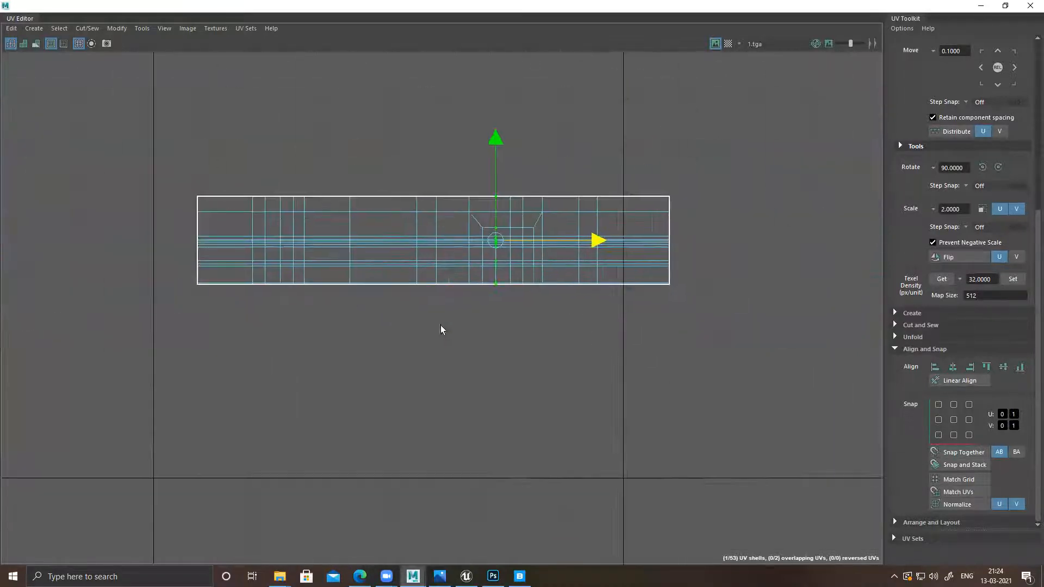
pyautogui.keyDown('alt'); pyautogui.moveTo(661, 380); pyautogui.dragTo(587, 362, button='right'); pyautogui.keyUp('alt')
# Step: Restore the UV Editor to a floating window, switch the pillar to object selection and inspect its upper section
pyautogui.doubleClick(825, 8)
pyautogui.keyDown('alt'); pyautogui.moveTo(575, 289); pyautogui.dragTo(600, 239); pyautogui.keyUp('alt')
pyautogui.moveTo(581, 231); pyautogui.dragTo(708, 151, button='right')
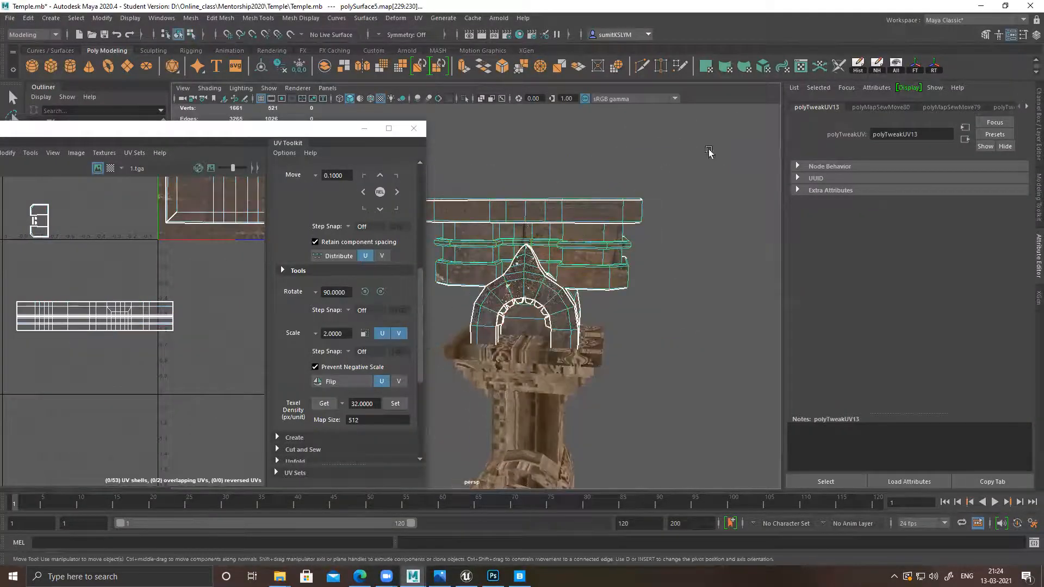
pyautogui.keyDown('alt'); pyautogui.moveTo(621, 255); pyautogui.dragTo(535, 274); pyautogui.keyUp('alt')
pyautogui.keyDown('alt'); pyautogui.moveTo(577, 266); pyautogui.dragTo(665, 243); pyautogui.keyUp('alt')
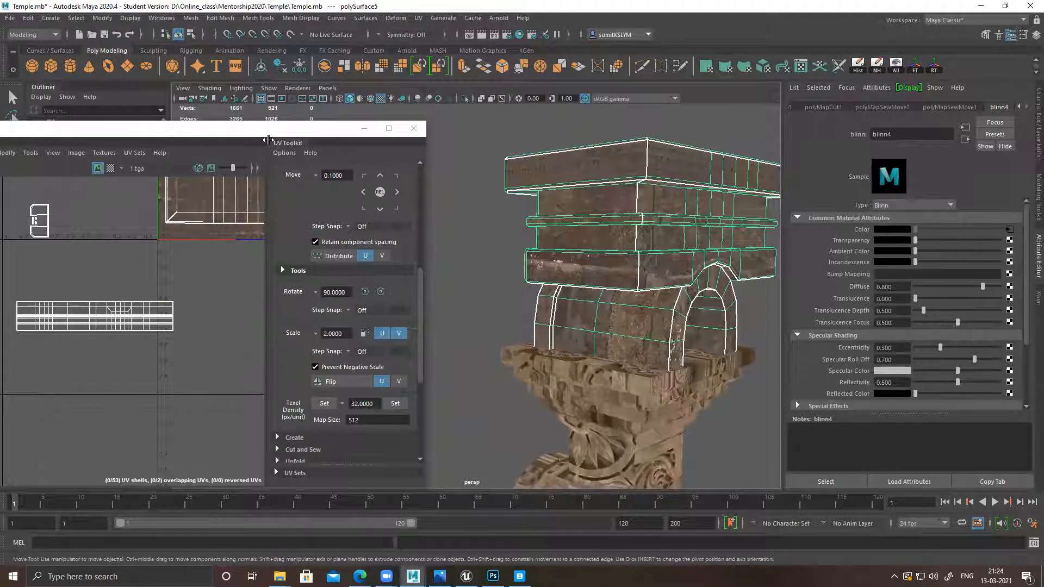
# Step: Select all UVs of the straightened strip and move it onto the texture above the other strip shell
pyautogui.moveTo(270, 128); pyautogui.dragTo(360, 89)
pyautogui.keyDown('alt'); pyautogui.moveTo(295, 273); pyautogui.dragTo(319, 263, button='middle'); pyautogui.keyUp('alt')
pyautogui.scroll(-1, 319, 263)
pyautogui.keyDown('alt'); pyautogui.moveTo(272, 236); pyautogui.dragTo(213, 245, button='middle'); pyautogui.keyUp('alt')
pyautogui.moveTo(163, 248); pyautogui.dragTo(199, 249, button='right')
pyautogui.moveTo(74, 248); pyautogui.dragTo(296, 335)
pyautogui.keyDown('alt'); pyautogui.moveTo(260, 310); pyautogui.dragTo(208, 375, button='middle'); pyautogui.keyUp('alt')
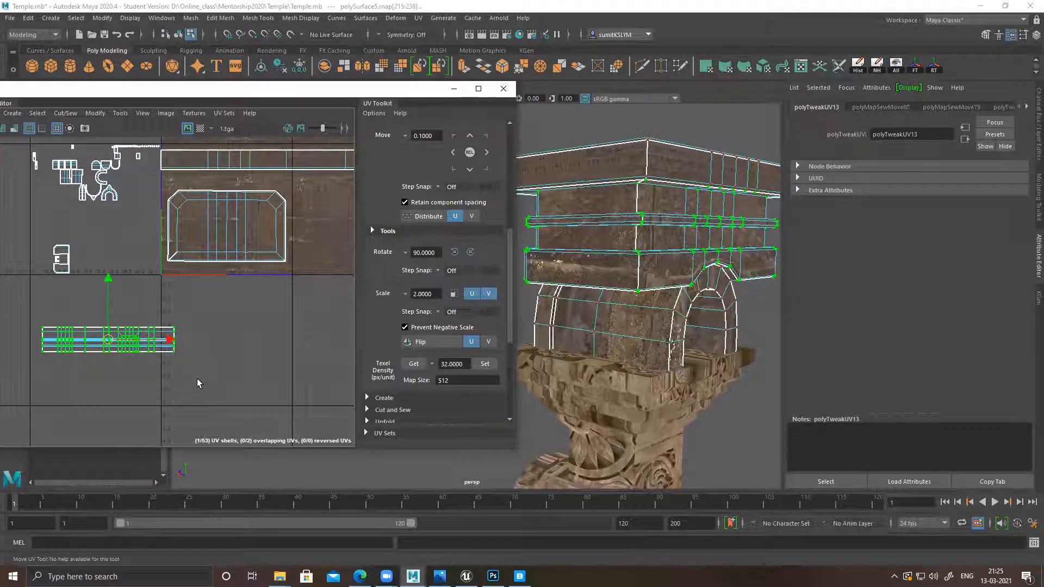
pyautogui.keyDown('alt'); pyautogui.moveTo(183, 373); pyautogui.dragTo(165, 396, button='middle'); pyautogui.keyUp('alt')
pyautogui.scroll(-2, 164, 396)
pyautogui.moveTo(133, 368); pyautogui.dragTo(220, 227)
# Step: Maximize the UV Editor and place the strip just above the lower tile line with its left border at the tile's left edge
pyautogui.scroll(3, 217, 226)
pyautogui.keyDown('alt'); pyautogui.moveTo(397, 369); pyautogui.dragTo(416, 376, button='right'); pyautogui.keyUp('alt')
pyautogui.keyDown('alt'); pyautogui.moveTo(272, 284); pyautogui.dragTo(209, 333, button='middle'); pyautogui.keyUp('alt')
pyautogui.doubleClick(403, 91)
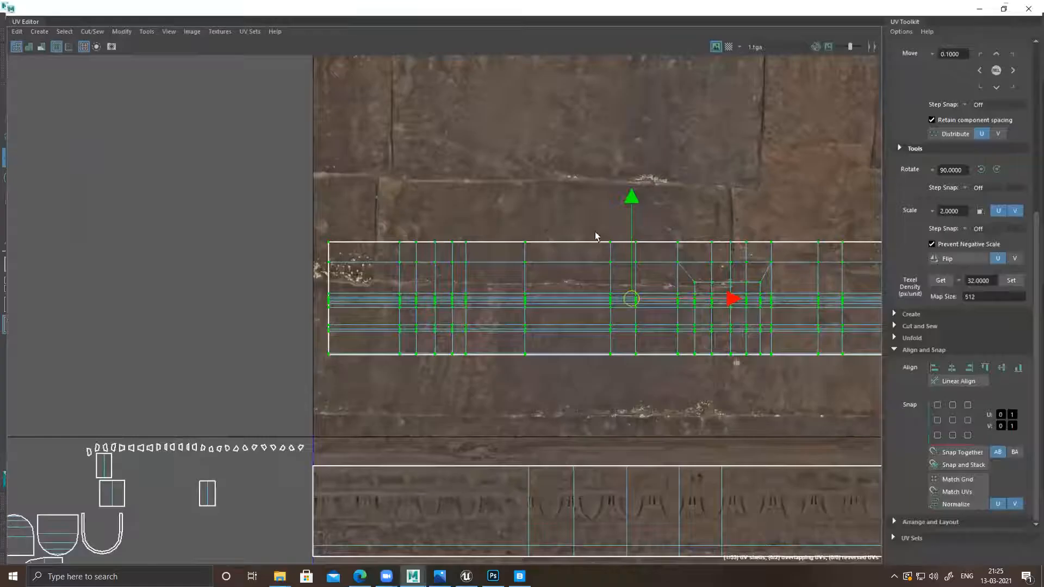
pyautogui.keyDown('alt'); pyautogui.moveTo(509, 306); pyautogui.dragTo(490, 289, button='middle'); pyautogui.keyUp('alt')
pyautogui.scroll(-3, 489, 288)
pyautogui.scroll(1, 472, 333)
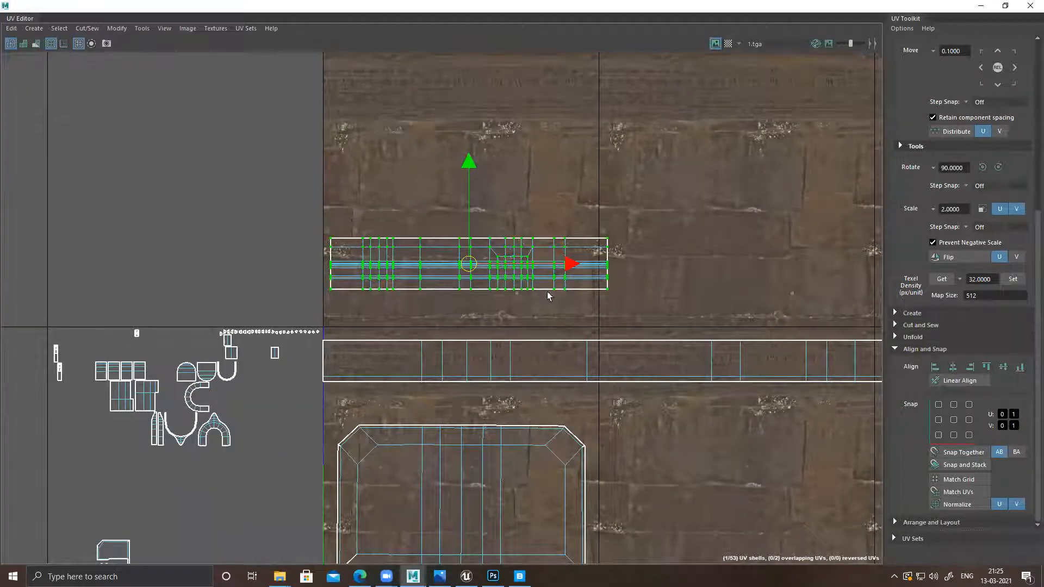
pyautogui.moveTo(463, 264); pyautogui.dragTo(455, 295)
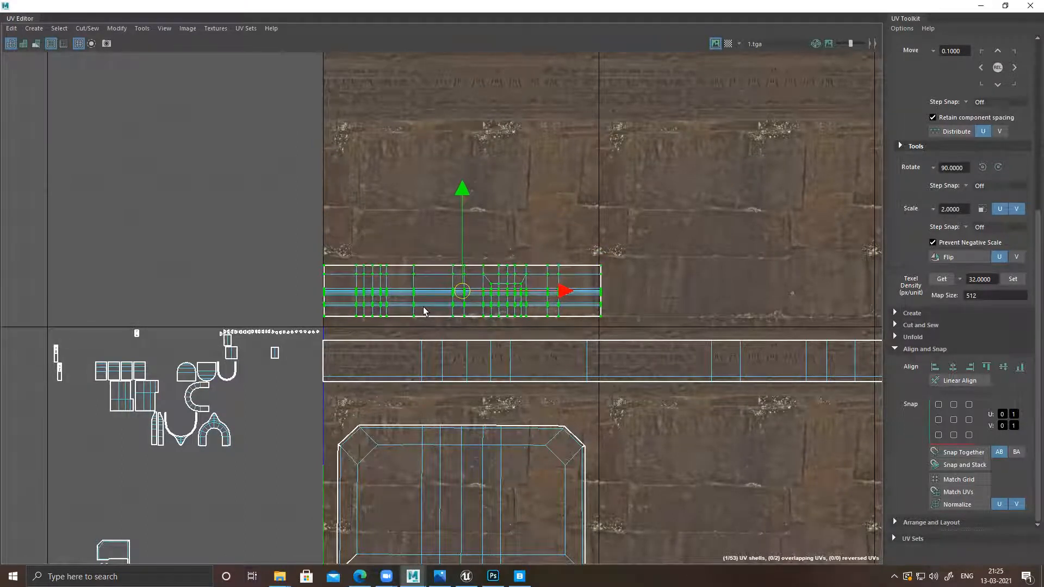
pyautogui.moveTo(458, 293)
pyautogui.mouseDown()
pyautogui.moveTo(324, 316)
pyautogui.moveTo(448, 293)
pyautogui.mouseUp()
# Step: Scale the strip uniformly from its lower-left corner until it spans two texture tiles in width
pyautogui.press('r')
pyautogui.keyDown('alt'); pyautogui.moveTo(453, 309); pyautogui.dragTo(283, 317, button='middle'); pyautogui.keyUp('alt')
pyautogui.keyDown('alt'); pyautogui.moveTo(403, 288); pyautogui.dragTo(383, 288, button='right'); pyautogui.keyUp('alt')
pyautogui.scroll(-2, 616, 347)
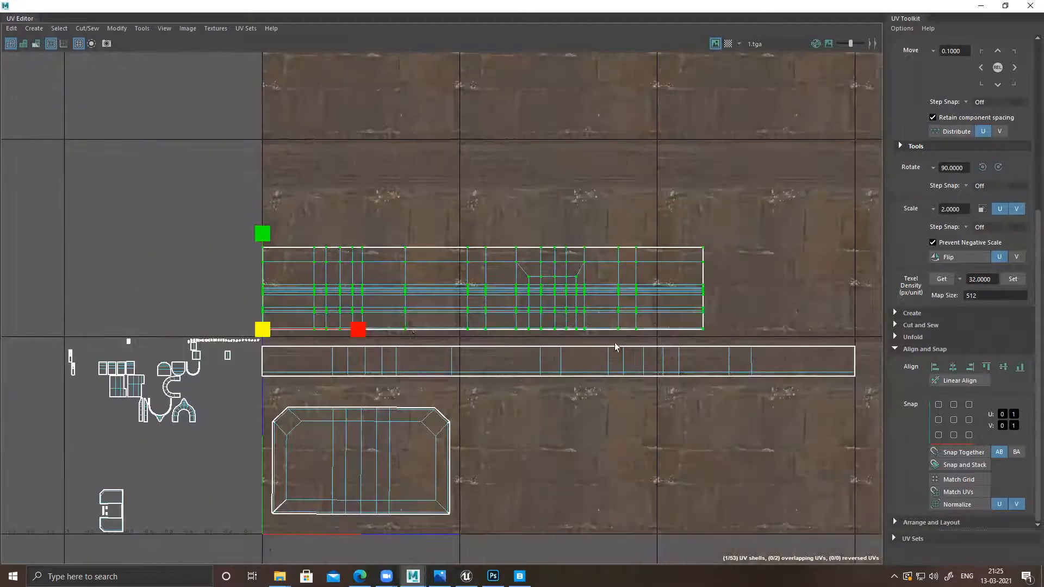
pyautogui.moveTo(266, 333); pyautogui.dragTo(261, 336)
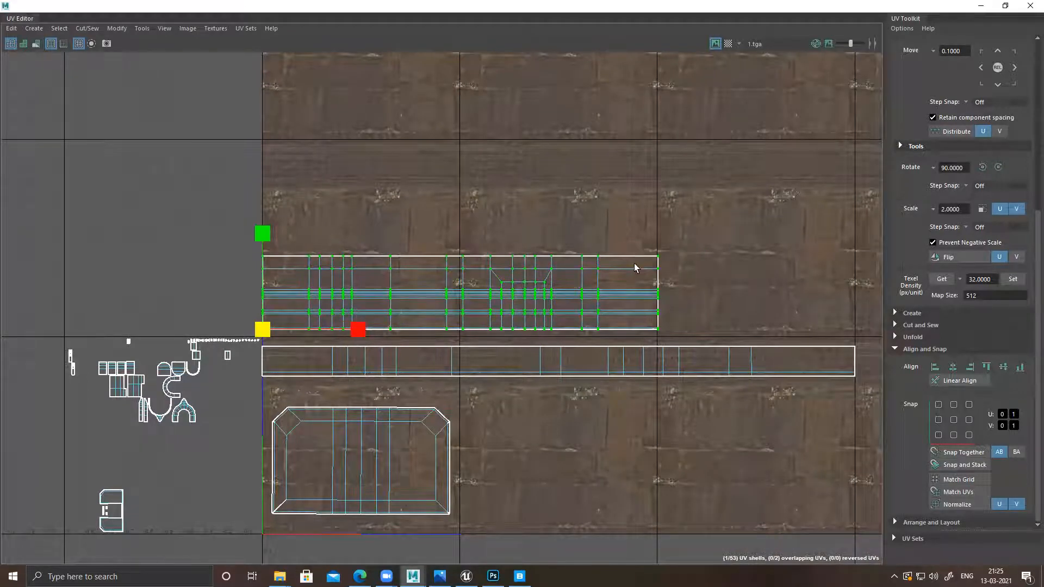
# Step: Select the strip's left border UVs and nudge them exactly onto the tile's left edge
pyautogui.keyDown('alt'); pyautogui.moveTo(376, 274); pyautogui.dragTo(508, 224, button='middle'); pyautogui.keyUp('alt')
pyautogui.keyDown('alt'); pyautogui.moveTo(414, 241); pyautogui.dragTo(581, 266, button='right'); pyautogui.keyUp('alt')
pyautogui.keyDown('alt'); pyautogui.moveTo(476, 334); pyautogui.dragTo(516, 236, button='middle'); pyautogui.keyUp('alt')
pyautogui.keyDown('alt'); pyautogui.moveTo(488, 231); pyautogui.dragTo(517, 228, button='right'); pyautogui.keyUp('alt')
pyautogui.moveTo(415, 83); pyautogui.dragTo(462, 301)
pyautogui.press('w')
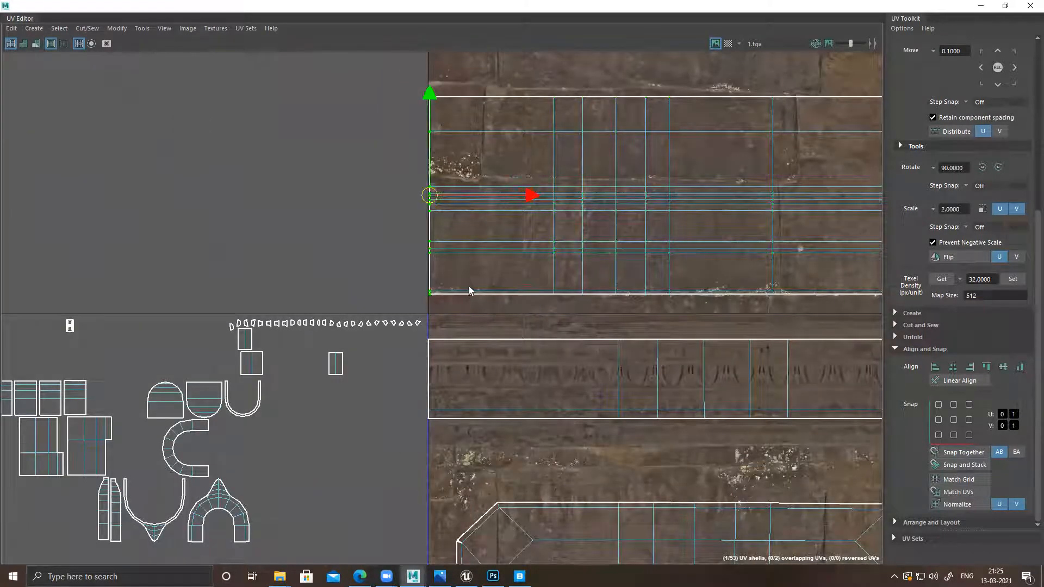
pyautogui.moveTo(534, 195); pyautogui.dragTo(533, 196)
# Step: Select the strip's right border UVs and nudge them exactly onto the edge of the second texture tile
pyautogui.keyDown('alt'); pyautogui.moveTo(876, 244); pyautogui.dragTo(289, 264, button='middle'); pyautogui.keyUp('alt')
pyautogui.keyDown('alt'); pyautogui.moveTo(870, 158); pyautogui.dragTo(639, 214, button='middle'); pyautogui.keyUp('alt')
pyautogui.moveTo(623, 270); pyautogui.dragTo(652, 388)
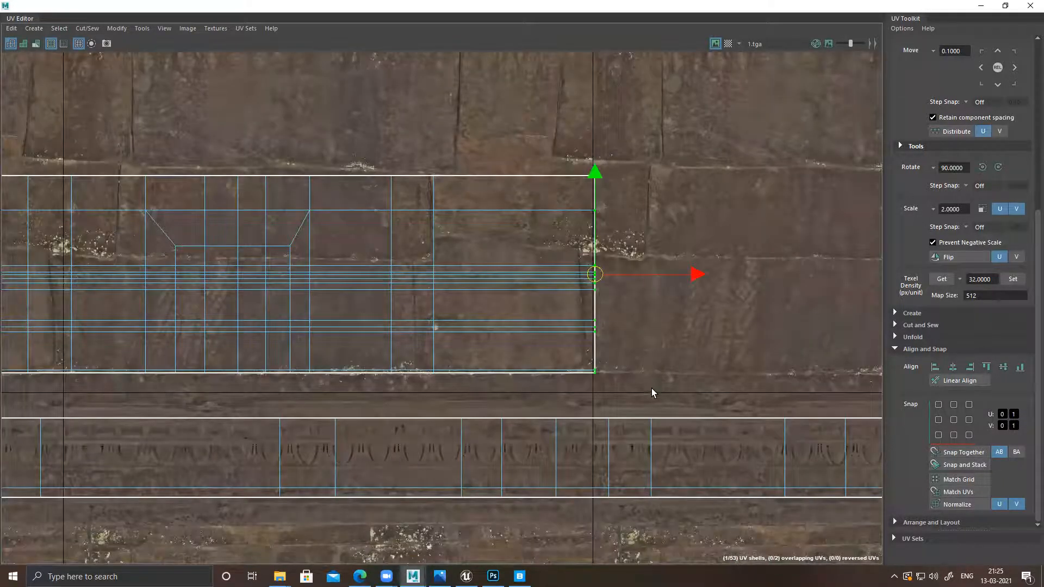
pyautogui.moveTo(702, 274); pyautogui.dragTo(695, 280)
pyautogui.keyDown('alt'); pyautogui.moveTo(729, 355); pyautogui.dragTo(191, 239, button='right'); pyautogui.keyUp('alt')
pyautogui.click(982, 6)
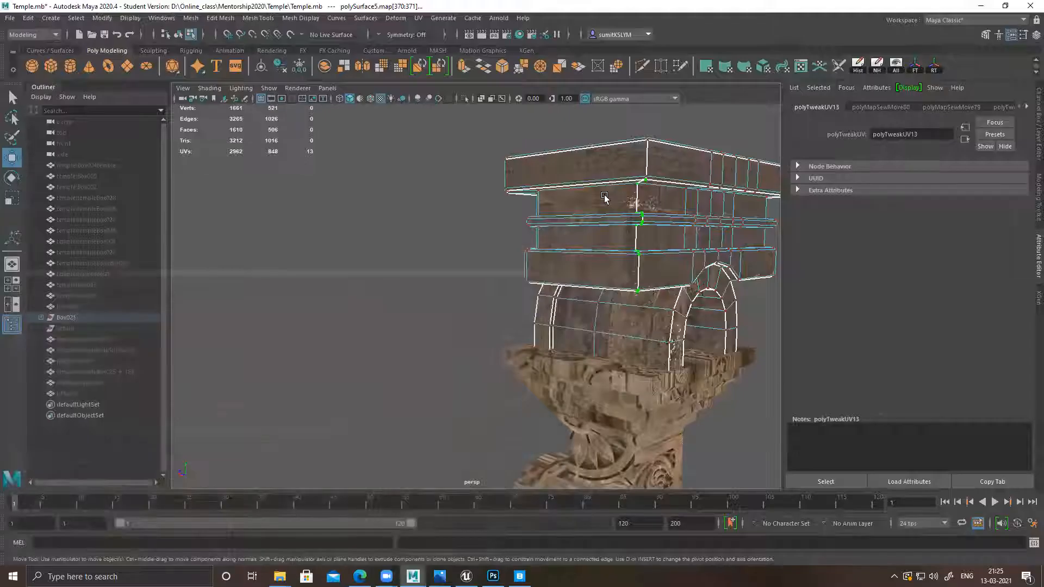
# Step: Examine the strip's stone texture on the pillar's upper section, comparing its scale with the top band and the arch
pyautogui.click(475, 259)
pyautogui.scroll(10, 468, 256)
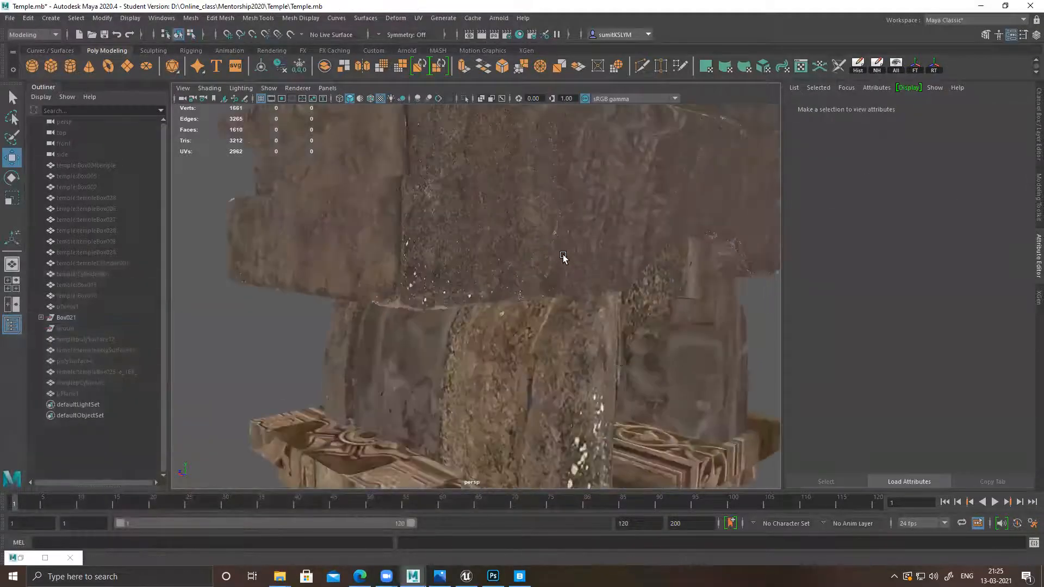
pyautogui.keyDown('alt'); pyautogui.moveTo(525, 288); pyautogui.dragTo(450, 159, button='right'); pyautogui.keyUp('alt')
pyautogui.keyDown('alt'); pyautogui.moveTo(457, 293); pyautogui.dragTo(533, 284); pyautogui.keyUp('alt')
pyautogui.scroll(-5, 553, 284)
pyautogui.scroll(5, 550, 317)
pyautogui.scroll(5, 624, 311)
pyautogui.keyDown('alt'); pyautogui.moveTo(534, 284); pyautogui.dragTo(533, 287, button='middle'); pyautogui.keyUp('alt')
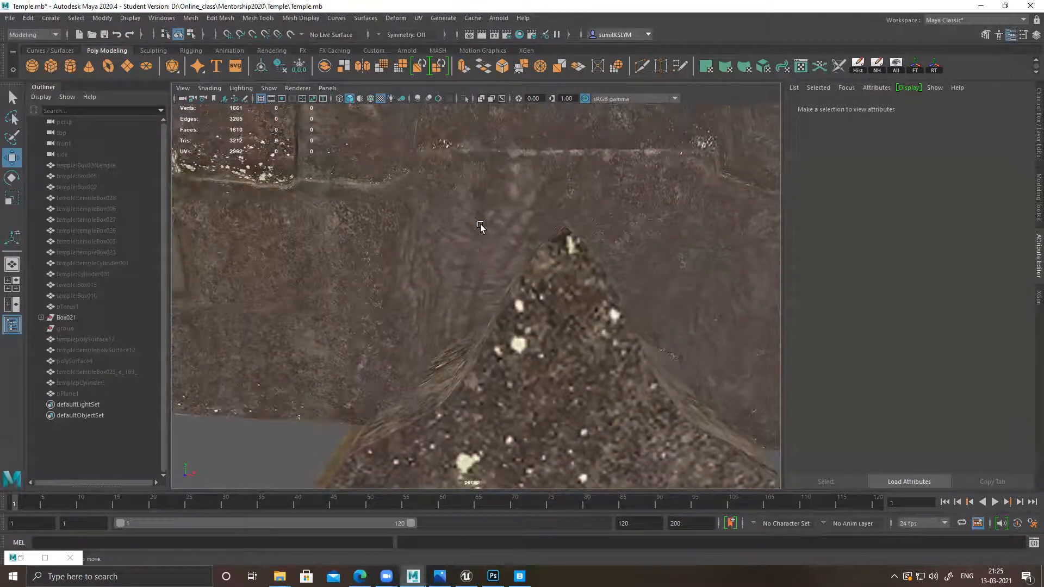
pyautogui.keyDown('alt'); pyautogui.moveTo(468, 273); pyautogui.dragTo(504, 233); pyautogui.keyUp('alt')
pyautogui.scroll(-6, 307, 203)
pyautogui.click(625, 241)
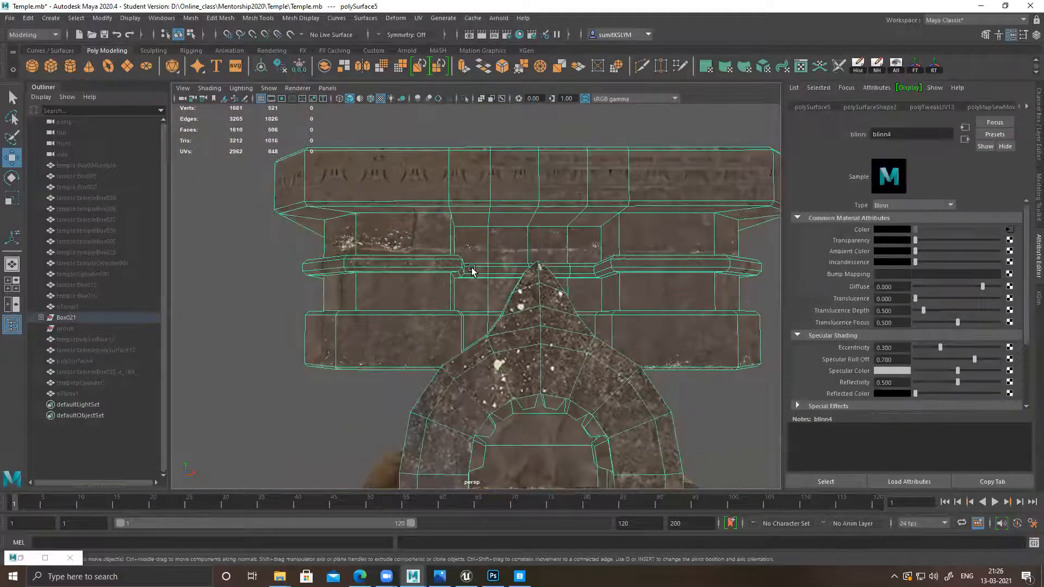
pyautogui.keyDown('alt'); pyautogui.moveTo(471, 270); pyautogui.dragTo(500, 227); pyautogui.keyUp('alt')
pyautogui.keyDown('alt'); pyautogui.moveTo(459, 275); pyautogui.dragTo(381, 283); pyautogui.keyUp('alt')
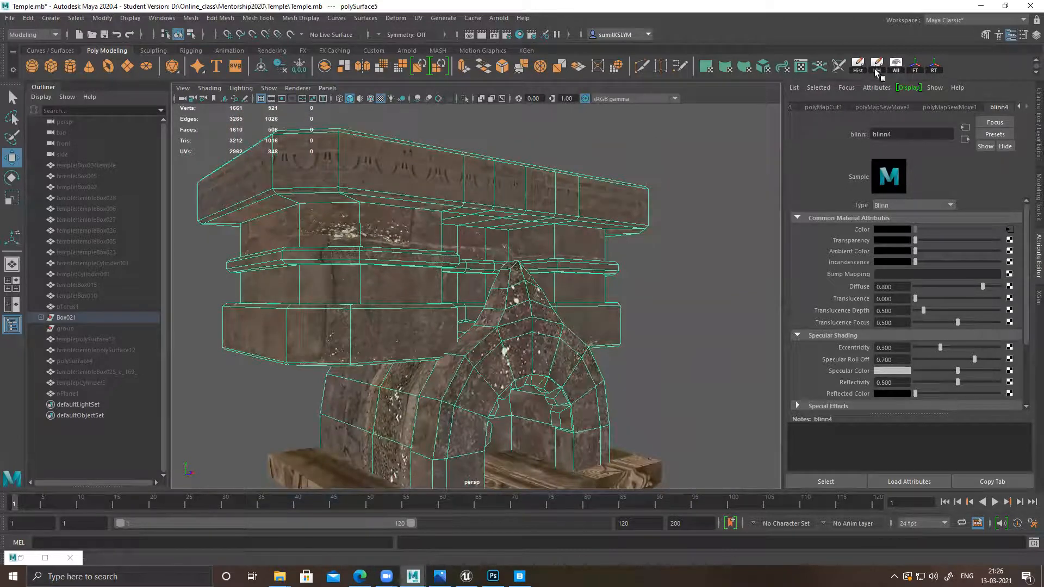
# Step: Reopen the UV Editor for the upper section and select the whole long strip shell
pyautogui.click(801, 65)
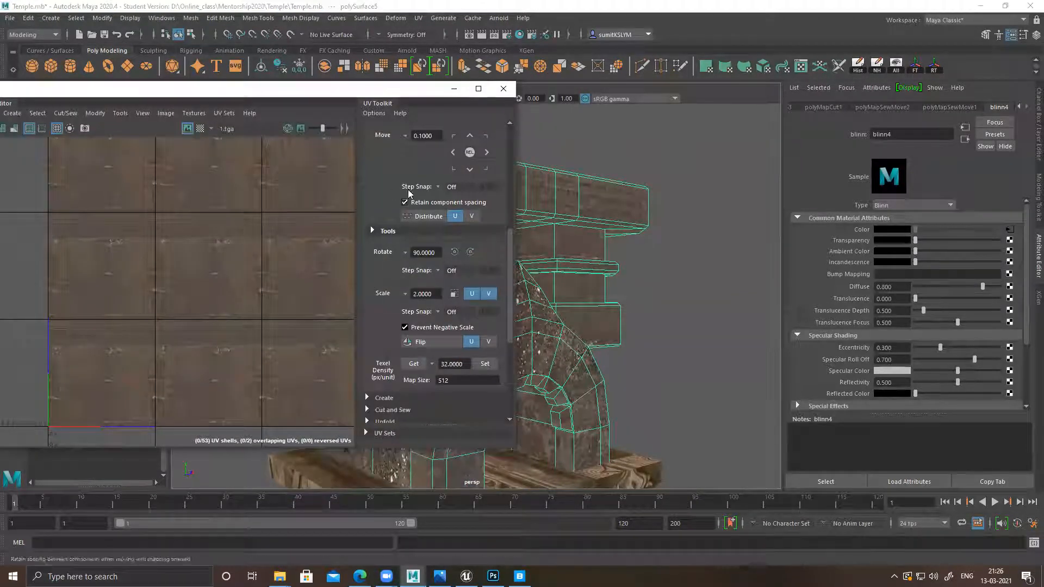
pyautogui.doubleClick(393, 88)
pyautogui.keyDown('alt'); pyautogui.moveTo(395, 170); pyautogui.dragTo(383, 162, button='right'); pyautogui.keyUp('alt')
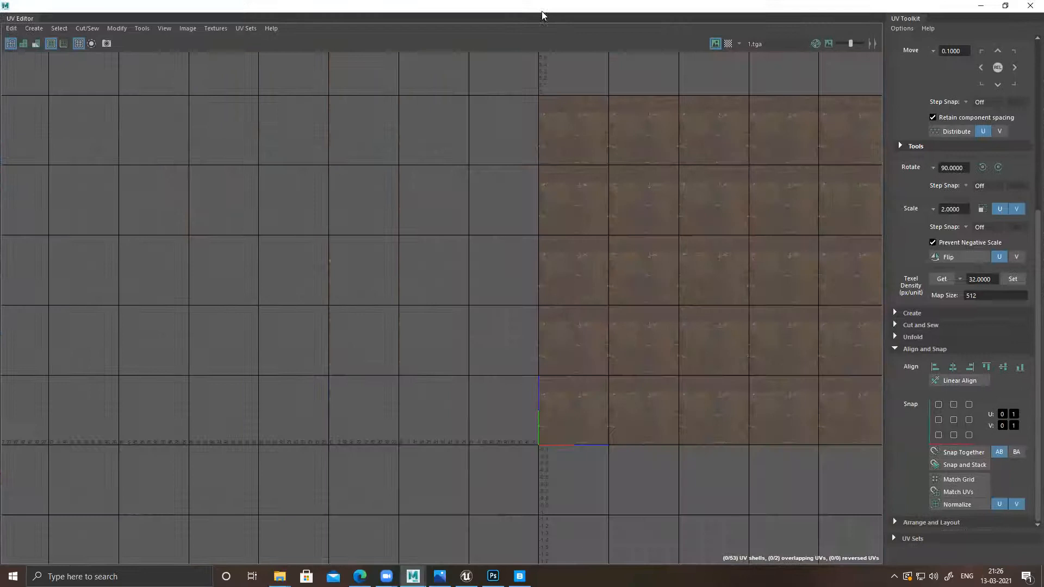
pyautogui.doubleClick(543, 11)
pyautogui.click(617, 318)
pyautogui.keyDown('alt'); pyautogui.moveTo(220, 321); pyautogui.dragTo(341, 433, button='right'); pyautogui.keyUp('alt')
pyautogui.scroll(5, 293, 364)
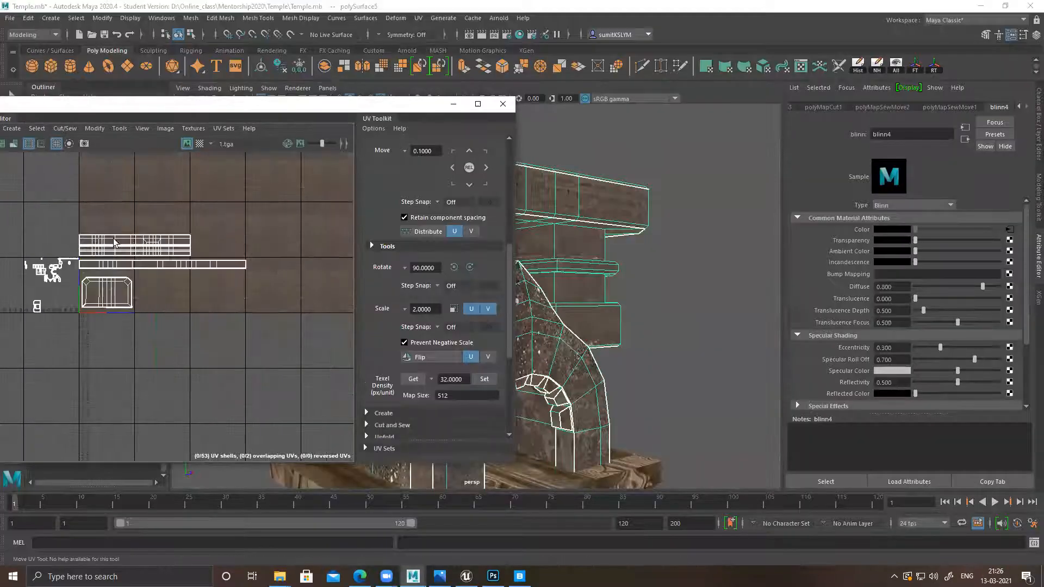
pyautogui.click(274, 230)
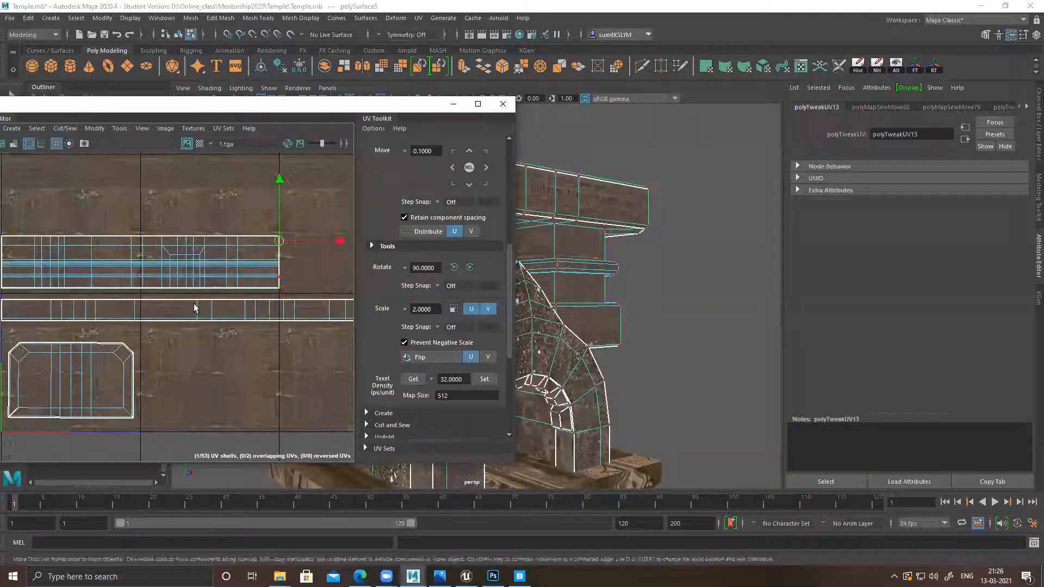
pyautogui.keyDown('alt'); pyautogui.moveTo(196, 308); pyautogui.dragTo(260, 296, button='middle'); pyautogui.keyUp('alt')
pyautogui.keyDown('ctrl'); pyautogui.moveTo(210, 229); pyautogui.dragTo(299, 297, button='right'); pyautogui.keyUp('ctrl')
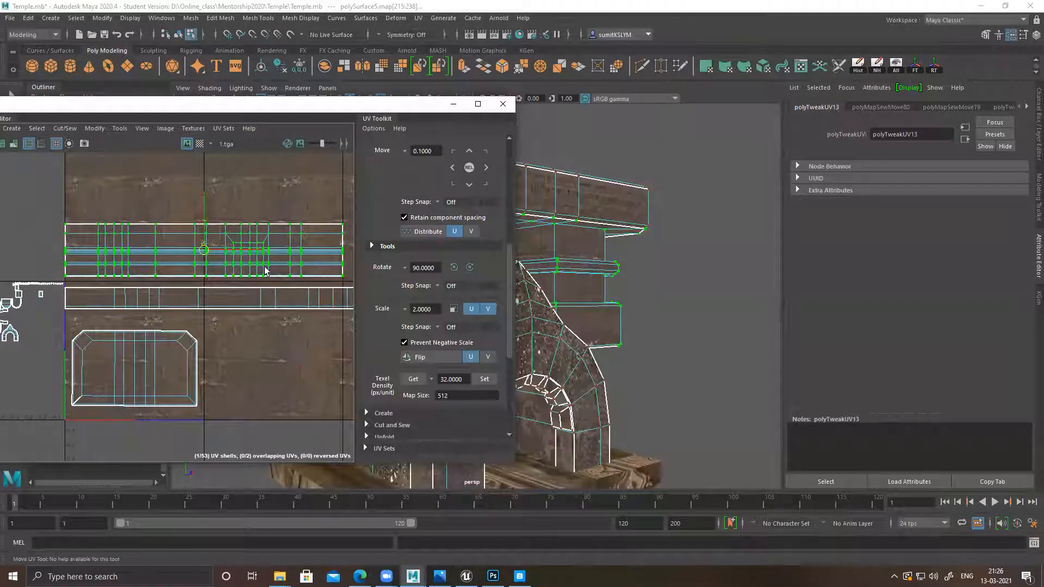
# Step: Scale the strip uniformly from its lower-left corner until it spans three texture tiles in width
pyautogui.moveTo(207, 250); pyautogui.dragTo(109, 265)
pyautogui.press('r')
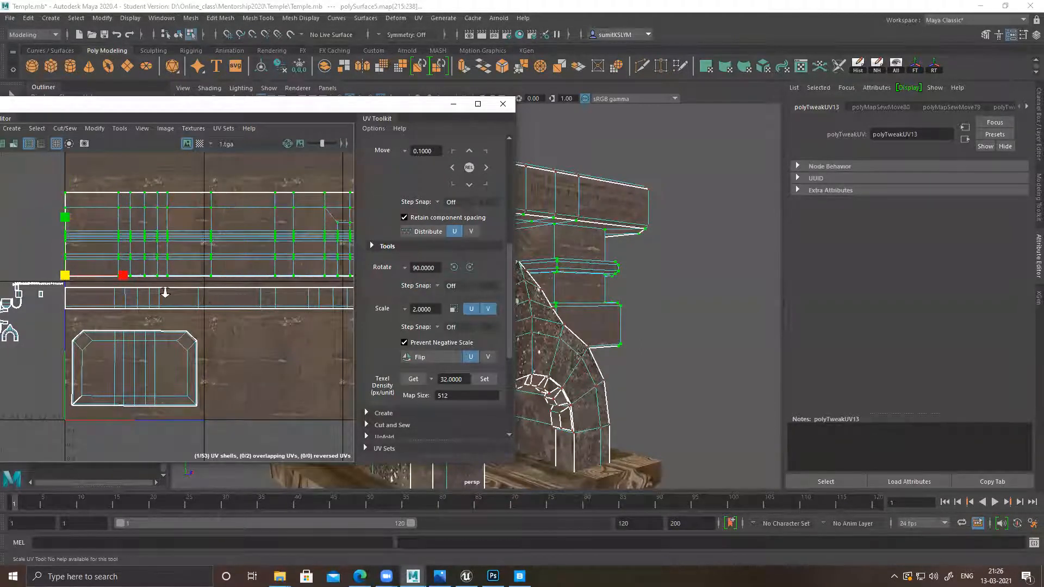
pyautogui.scroll(-2, 210, 279)
pyautogui.keyDown('alt'); pyautogui.moveTo(212, 277); pyautogui.dragTo(82, 284, button='middle'); pyautogui.keyUp('alt')
pyautogui.scroll(-2, 247, 314)
pyautogui.keyDown('alt'); pyautogui.moveTo(240, 298); pyautogui.dragTo(315, 299, button='middle'); pyautogui.keyUp('alt')
pyautogui.moveTo(89, 294); pyautogui.dragTo(84, 293)
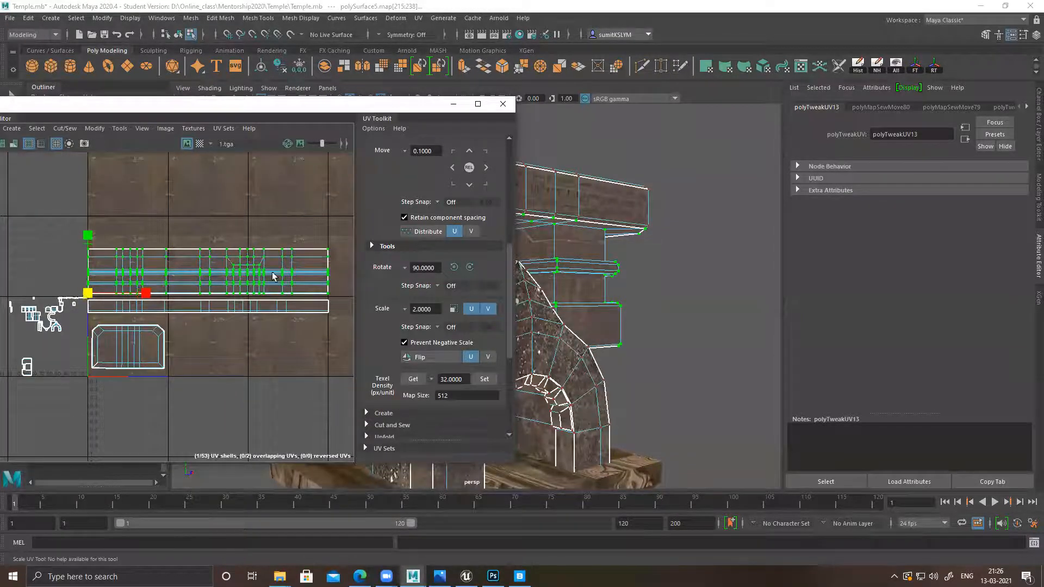
# Step: Select the strip's right border UVs and move them exactly onto the edge of the third texture tile
pyautogui.scroll(5, 273, 277)
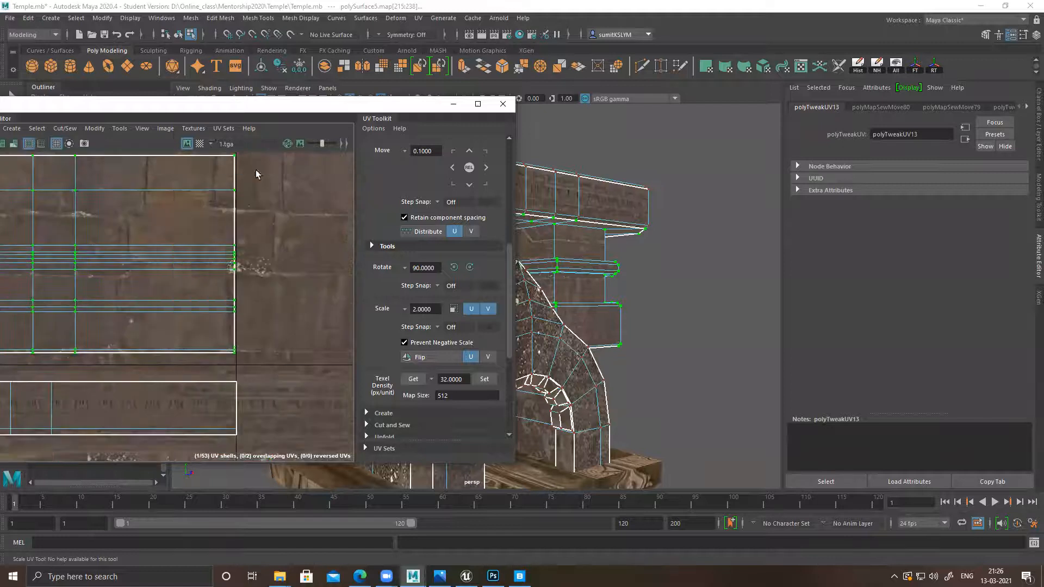
pyautogui.scroll(-1, 242, 172)
pyautogui.moveTo(287, 272); pyautogui.dragTo(303, 351)
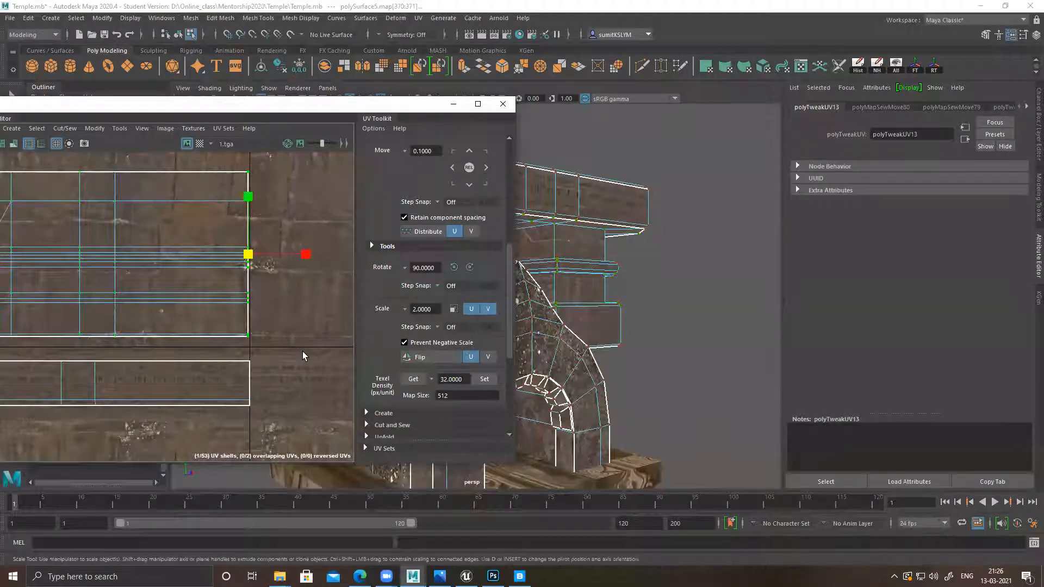
pyautogui.press('w')
pyautogui.moveTo(297, 259); pyautogui.dragTo(298, 259)
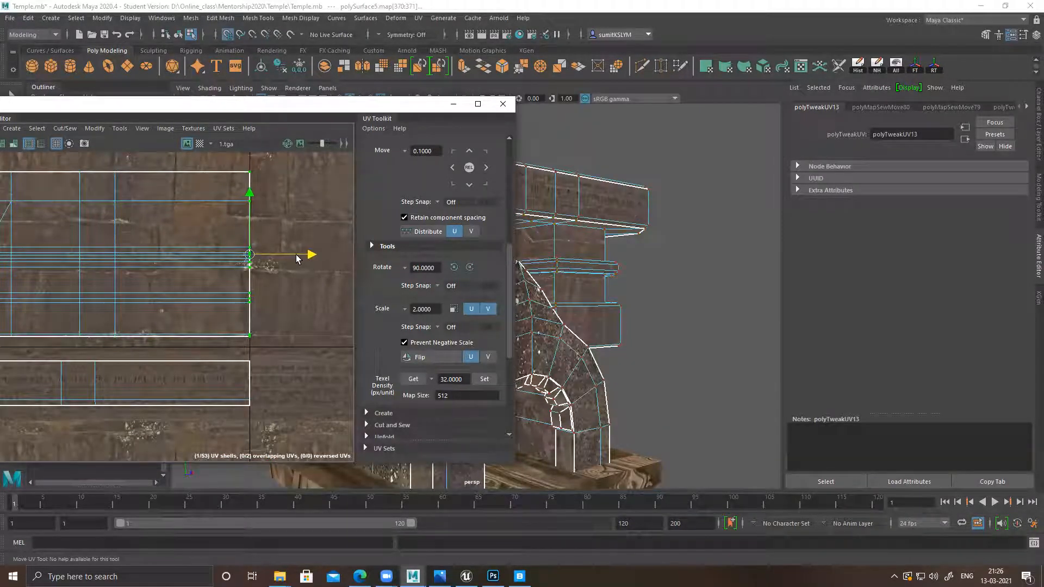
# Step: Close the UV Editor, deselect everything and examine the rescaled stone texture around the pillar's upper section
pyautogui.click(502, 104)
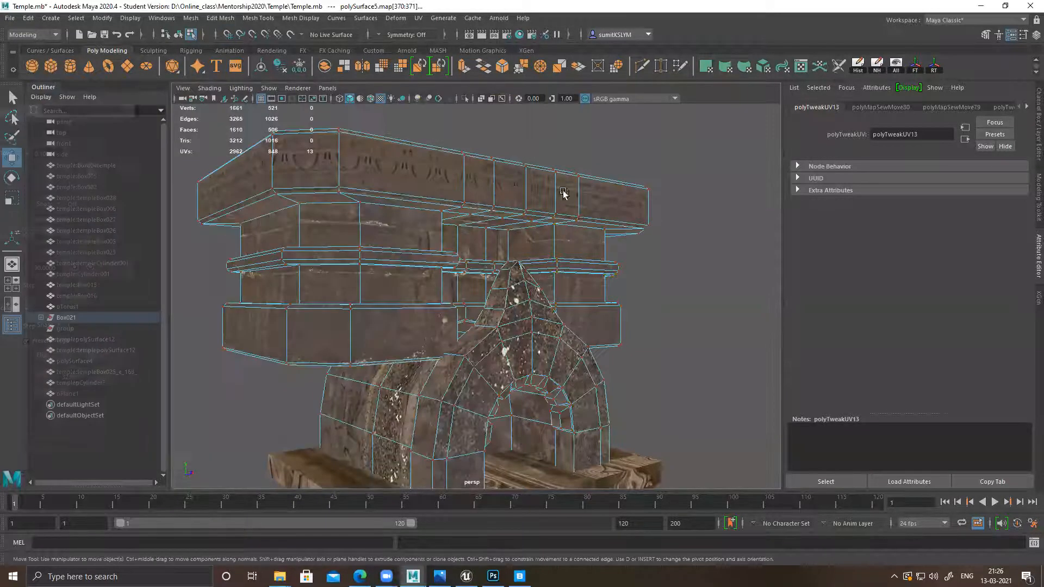
pyautogui.moveTo(464, 178); pyautogui.dragTo(514, 146, button='right')
pyautogui.click(592, 145)
pyautogui.keyDown('alt'); pyautogui.moveTo(615, 216); pyautogui.dragTo(582, 317); pyautogui.keyUp('alt')
pyautogui.keyDown('alt'); pyautogui.moveTo(581, 317); pyautogui.dragTo(559, 304, button='right'); pyautogui.keyUp('alt')
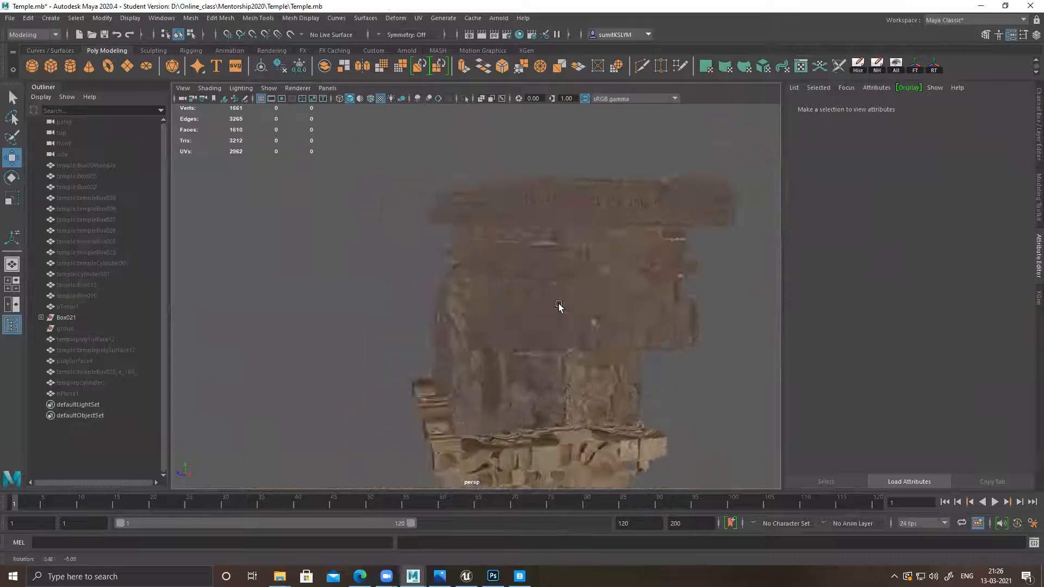
pyautogui.keyDown('alt'); pyautogui.moveTo(558, 304); pyautogui.dragTo(484, 304); pyautogui.keyUp('alt')
pyautogui.keyDown('alt'); pyautogui.moveTo(483, 304); pyautogui.dragTo(441, 328, button='right'); pyautogui.keyUp('alt')
pyautogui.keyDown('alt'); pyautogui.moveTo(441, 328); pyautogui.dragTo(468, 256); pyautogui.keyUp('alt')
pyautogui.keyDown('alt'); pyautogui.moveTo(468, 256); pyautogui.dragTo(535, 304, button='right'); pyautogui.keyUp('alt')
pyautogui.keyDown('alt'); pyautogui.moveTo(535, 304); pyautogui.dragTo(527, 282); pyautogui.keyUp('alt')
pyautogui.keyDown('alt'); pyautogui.moveTo(527, 282); pyautogui.dragTo(478, 289, button='right'); pyautogui.keyUp('alt')
pyautogui.keyDown('alt'); pyautogui.moveTo(478, 289); pyautogui.dragTo(674, 294); pyautogui.keyUp('alt')
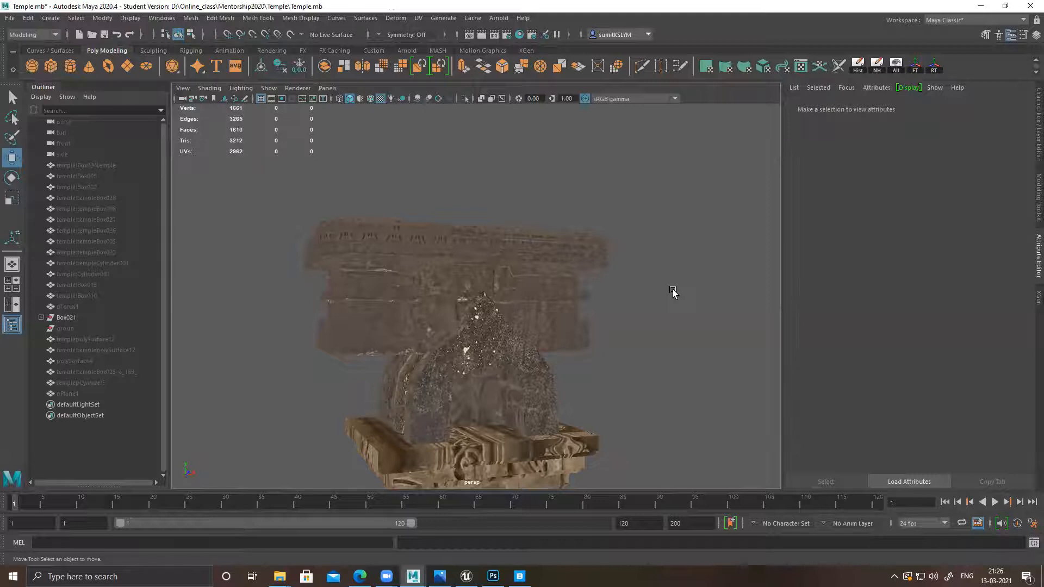
pyautogui.keyDown('alt'); pyautogui.moveTo(544, 311); pyautogui.dragTo(423, 242); pyautogui.keyUp('alt')
pyautogui.keyDown('alt'); pyautogui.moveTo(423, 242); pyautogui.dragTo(512, 260, button='right'); pyautogui.keyUp('alt')
# Step: Select the upper section and examine the texture on the mouldings and recess behind the arch's peak
pyautogui.click(647, 252)
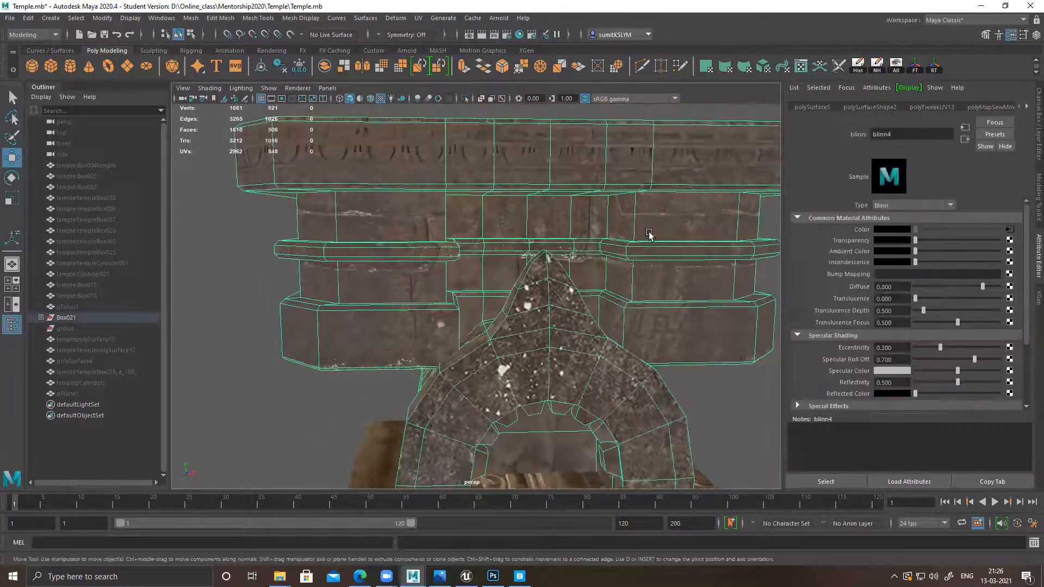
pyautogui.keyDown('alt'); pyautogui.moveTo(728, 211); pyautogui.dragTo(562, 236); pyautogui.keyUp('alt')
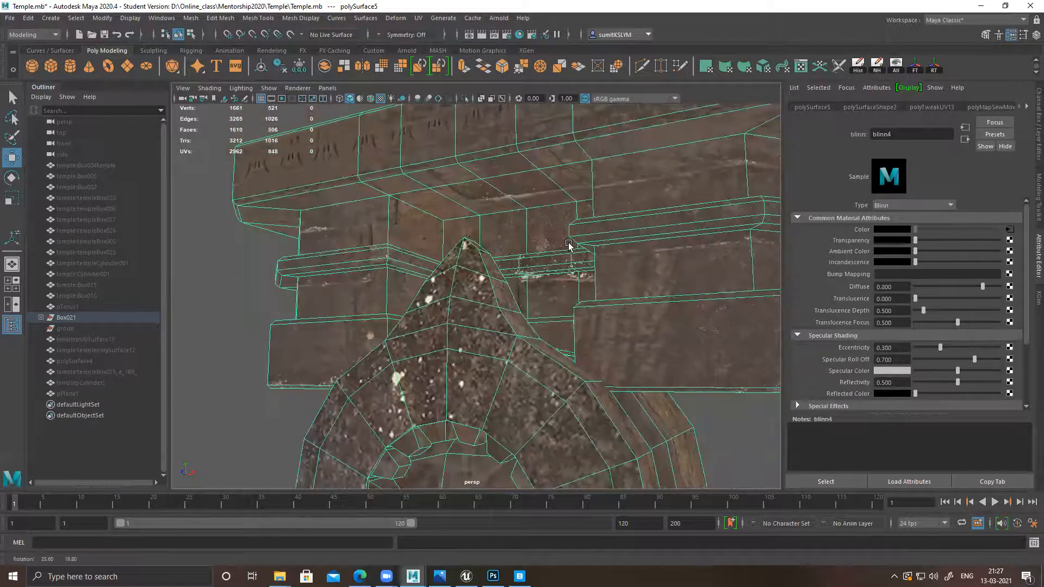
pyautogui.keyDown('alt'); pyautogui.moveTo(569, 246); pyautogui.dragTo(566, 202, button='middle'); pyautogui.keyUp('alt')
pyautogui.keyDown('alt'); pyautogui.moveTo(592, 249); pyautogui.dragTo(604, 231); pyautogui.keyUp('alt')
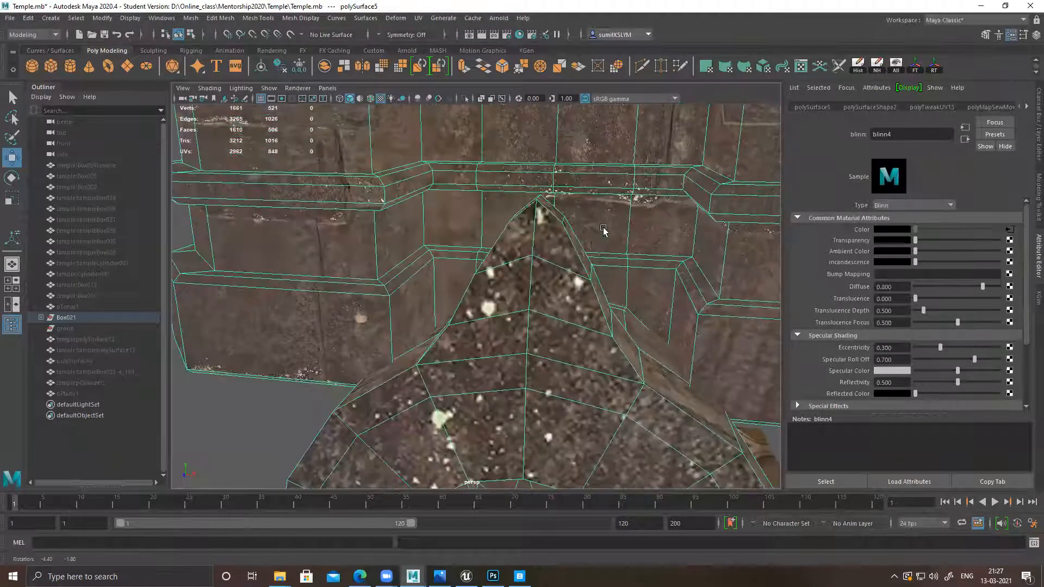
pyautogui.keyDown('alt'); pyautogui.moveTo(604, 230); pyautogui.dragTo(579, 293, button='middle'); pyautogui.keyUp('alt')
# Step: Select the recessed wall faces and the underside faces above the arch's peak
pyautogui.moveTo(464, 170); pyautogui.dragTo(462, 207, button='right')
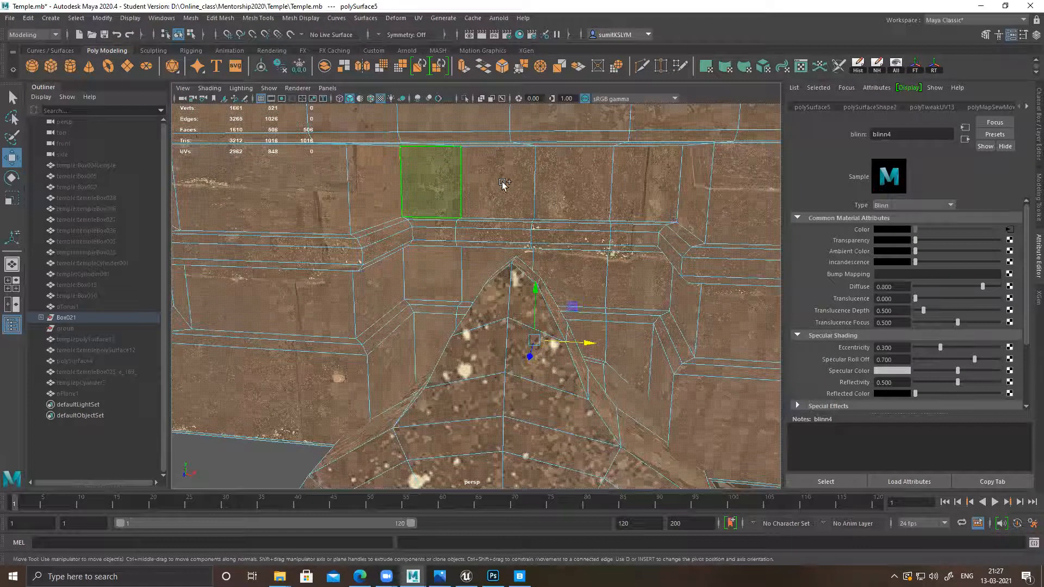
pyautogui.moveTo(435, 177); pyautogui.dragTo(634, 188)
pyautogui.keyDown('alt'); pyautogui.moveTo(609, 230); pyautogui.dragTo(604, 191); pyautogui.keyUp('alt')
pyautogui.keyDown('shift'); pyautogui.click(424, 119); pyautogui.keyUp('shift')
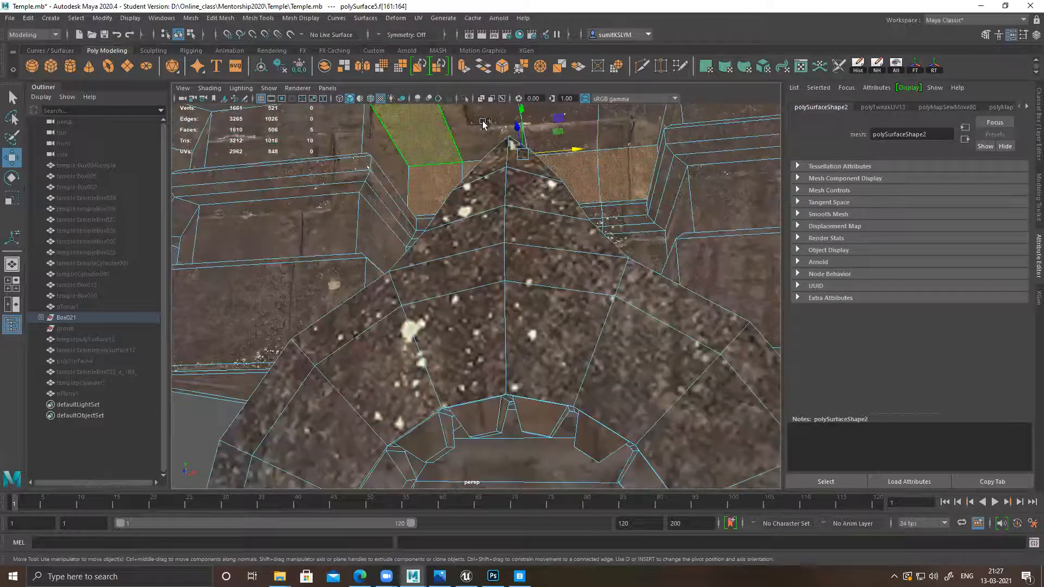
pyautogui.keyDown('shift'); pyautogui.click(486, 120); pyautogui.keyUp('shift')
pyautogui.keyDown('shift'); pyautogui.click(589, 124); pyautogui.keyUp('shift')
pyautogui.keyDown('shift'); pyautogui.click(631, 126); pyautogui.keyUp('shift')
pyautogui.keyDown('alt'); pyautogui.moveTo(631, 128); pyautogui.dragTo(631, 232, button='middle'); pyautogui.keyUp('alt')
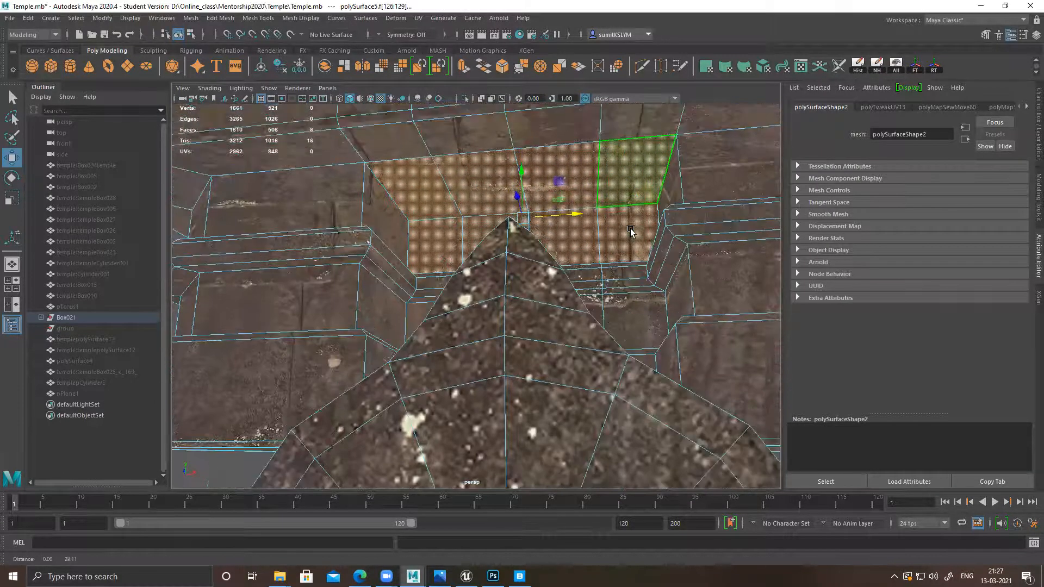
pyautogui.keyDown('alt'); pyautogui.moveTo(465, 217); pyautogui.dragTo(428, 156); pyautogui.keyUp('alt')
pyautogui.keyDown('shift'); pyautogui.click(404, 208); pyautogui.keyUp('shift')
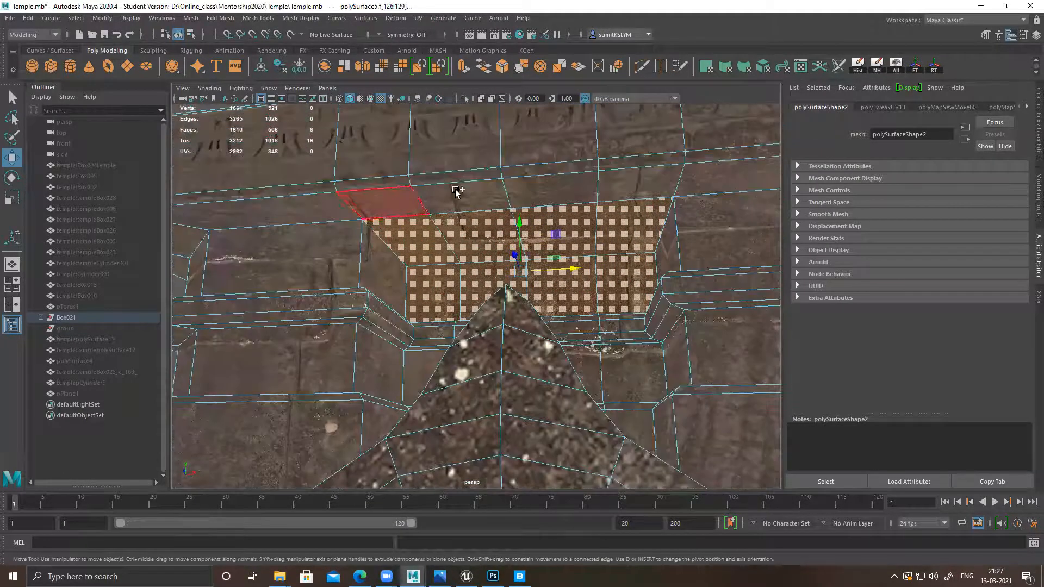
pyautogui.keyDown('shift'); pyautogui.click(456, 192); pyautogui.keyUp('shift')
pyautogui.keyDown('shift'); pyautogui.click(533, 186); pyautogui.keyUp('shift')
pyautogui.keyDown('shift'); pyautogui.click(629, 182); pyautogui.keyUp('shift')
# Step: Examine the selected recess faces and the texture on the surrounding mouldings from several angles
pyautogui.keyDown('alt'); pyautogui.moveTo(632, 282); pyautogui.dragTo(629, 180, button='middle'); pyautogui.keyUp('alt')
pyautogui.keyDown('alt'); pyautogui.moveTo(630, 181); pyautogui.dragTo(614, 213); pyautogui.keyUp('alt')
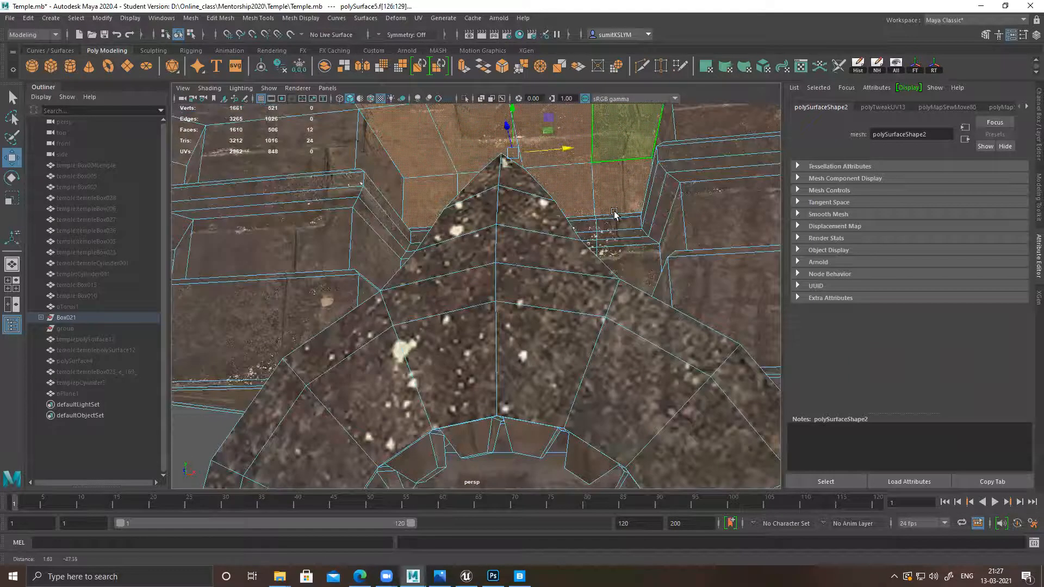
pyautogui.keyDown('alt'); pyautogui.moveTo(439, 217); pyautogui.dragTo(571, 300); pyautogui.keyUp('alt')
pyautogui.keyDown('alt'); pyautogui.moveTo(571, 300); pyautogui.dragTo(493, 219, button='right'); pyautogui.keyUp('alt')
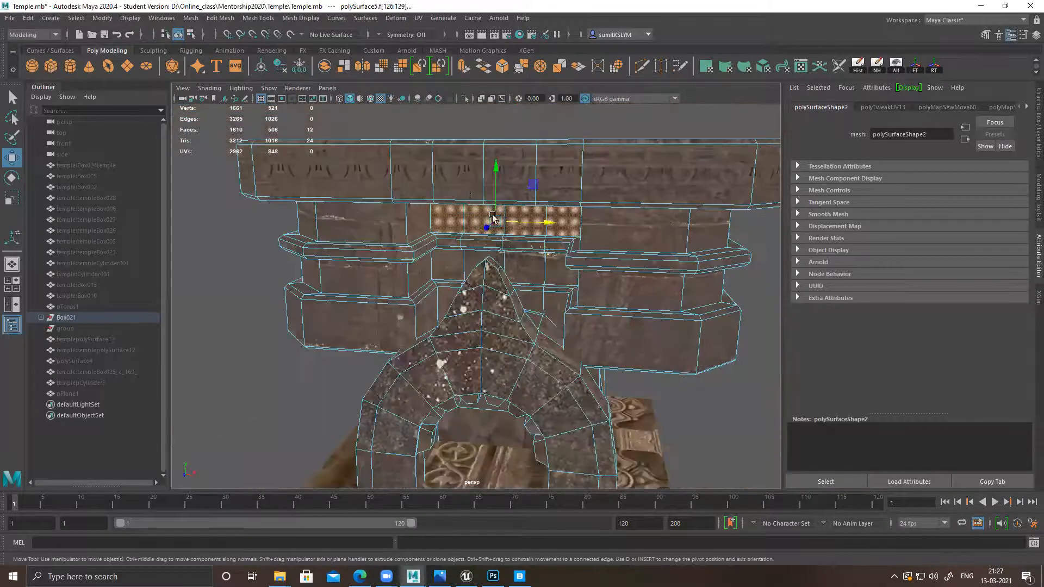
pyautogui.keyDown('alt'); pyautogui.moveTo(542, 282); pyautogui.dragTo(449, 234); pyautogui.keyUp('alt')
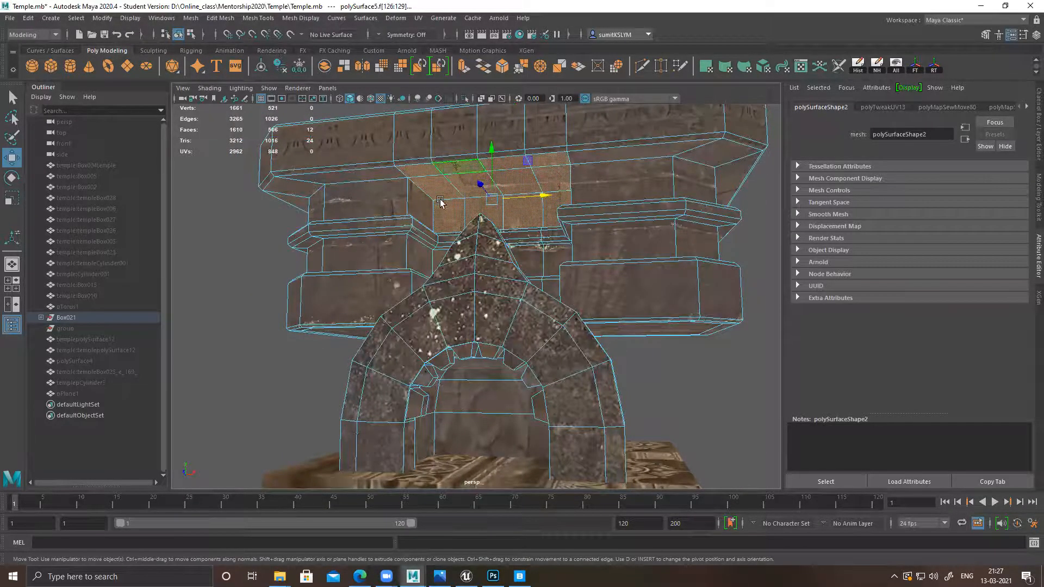
pyautogui.keyDown('alt'); pyautogui.moveTo(568, 207); pyautogui.dragTo(471, 293); pyautogui.keyUp('alt')
pyautogui.moveTo(583, 309)
pyautogui.keyDown('alt'); pyautogui.mouseDown()
pyautogui.moveTo(559, 314)
pyautogui.moveTo(631, 240)
pyautogui.moveTo(598, 299)
pyautogui.mouseUp(); pyautogui.keyUp('alt')
pyautogui.keyDown('alt'); pyautogui.moveTo(598, 299); pyautogui.dragTo(526, 289, button='right'); pyautogui.keyUp('alt')
pyautogui.keyDown('alt'); pyautogui.moveTo(527, 289); pyautogui.dragTo(623, 288); pyautogui.keyUp('alt')
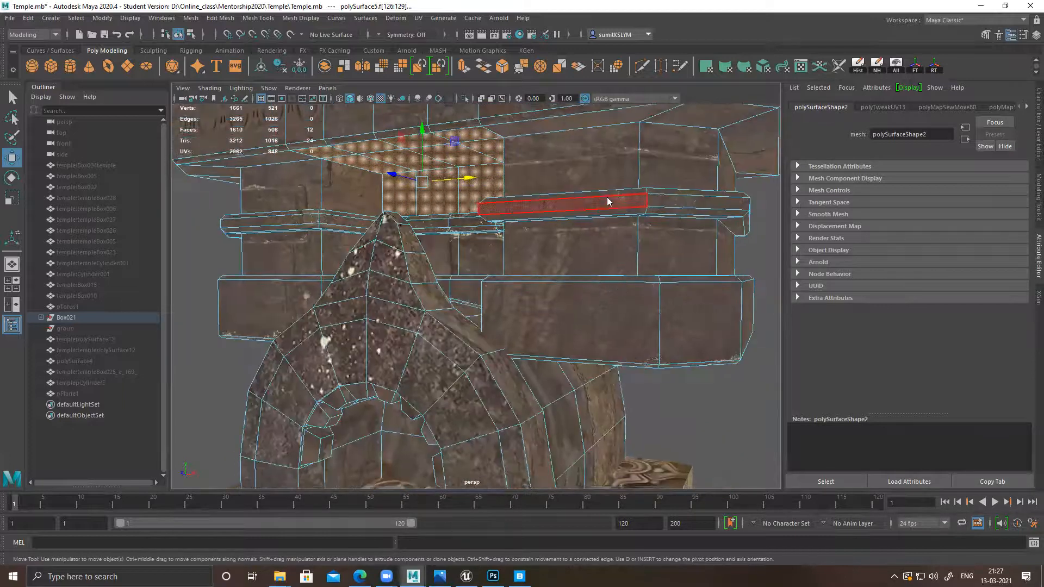
# Step: Return to object mode and reopen the UV Editor maximized on the long strip shell
pyautogui.moveTo(608, 198); pyautogui.dragTo(668, 135, button='right')
pyautogui.click(801, 67)
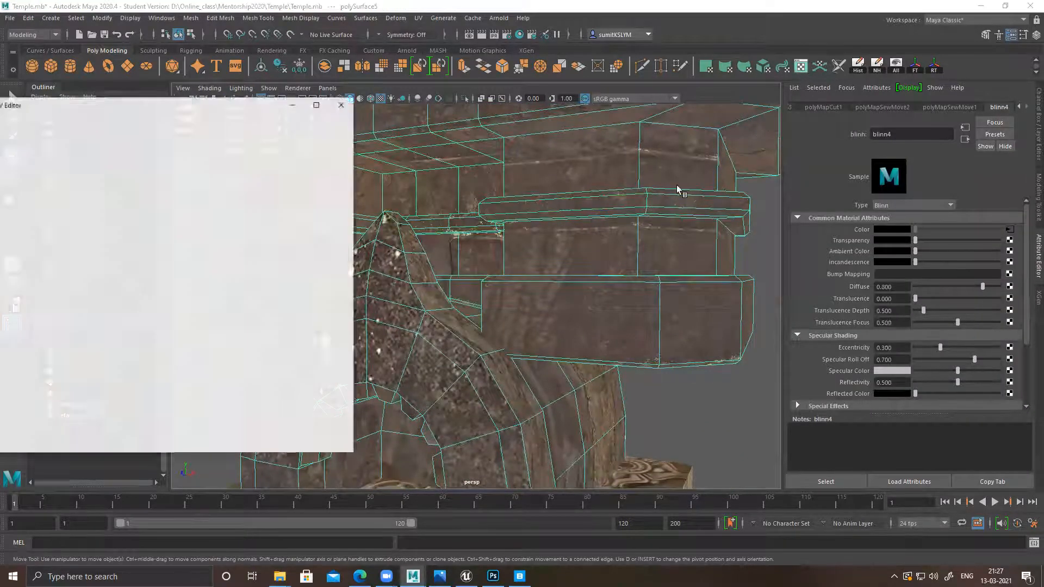
pyautogui.keyDown('alt'); pyautogui.moveTo(322, 331); pyautogui.dragTo(165, 275, button='right'); pyautogui.keyUp('alt')
pyautogui.keyDown('alt'); pyautogui.moveTo(165, 275); pyautogui.dragTo(201, 251, button='middle'); pyautogui.keyUp('alt')
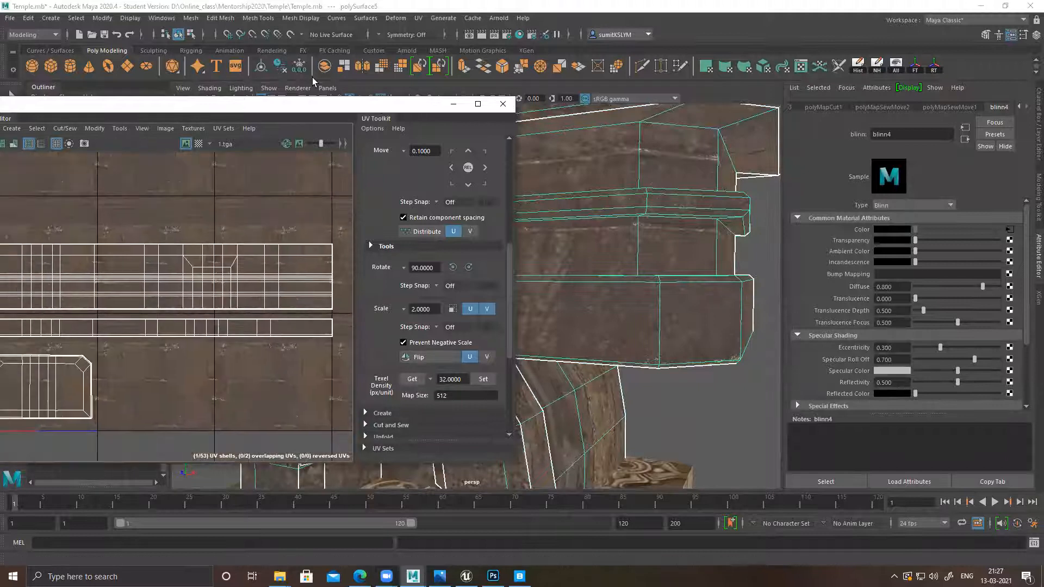
pyautogui.doubleClick(325, 99)
pyautogui.keyDown('alt'); pyautogui.moveTo(436, 287); pyautogui.dragTo(319, 225, button='right'); pyautogui.keyUp('alt')
pyautogui.keyDown('alt'); pyautogui.moveTo(319, 225); pyautogui.dragTo(394, 203, button='middle'); pyautogui.keyUp('alt')
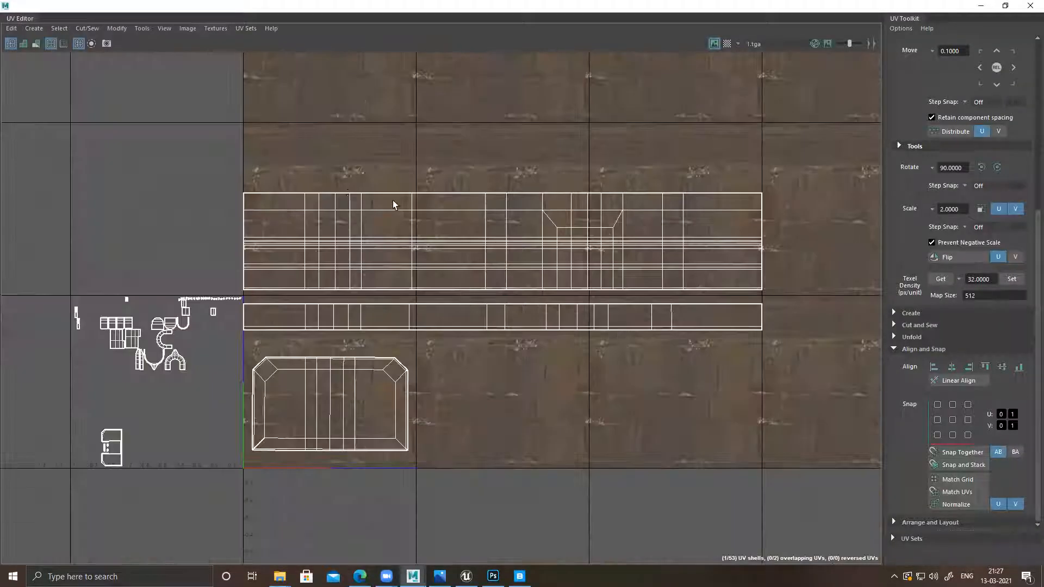
pyautogui.keyDown('alt'); pyautogui.moveTo(403, 239); pyautogui.dragTo(477, 329, button='right'); pyautogui.keyUp('alt')
pyautogui.keyDown('alt'); pyautogui.moveTo(478, 329); pyautogui.dragTo(546, 317, button='middle'); pyautogui.keyUp('alt')
pyautogui.keyDown('alt'); pyautogui.moveTo(454, 269); pyautogui.dragTo(544, 330, button='right'); pyautogui.keyUp('alt')
# Step: Select the upper rows of UVs in the long strip and nudge them slightly down on the texture
pyautogui.moveTo(164, 199); pyautogui.dragTo(211, 200, button='right')
pyautogui.keyDown('alt'); pyautogui.moveTo(615, 289); pyautogui.dragTo(588, 255, button='right'); pyautogui.keyUp('alt')
pyautogui.keyDown('alt'); pyautogui.moveTo(587, 254); pyautogui.dragTo(349, 244, button='middle'); pyautogui.keyUp('alt')
pyautogui.keyDown('alt'); pyautogui.moveTo(349, 244); pyautogui.dragTo(329, 234, button='right'); pyautogui.keyUp('alt')
pyautogui.keyDown('alt'); pyautogui.moveTo(684, 284); pyautogui.dragTo(647, 283, button='right'); pyautogui.keyUp('alt')
pyautogui.moveTo(296, 174); pyautogui.dragTo(875, 260)
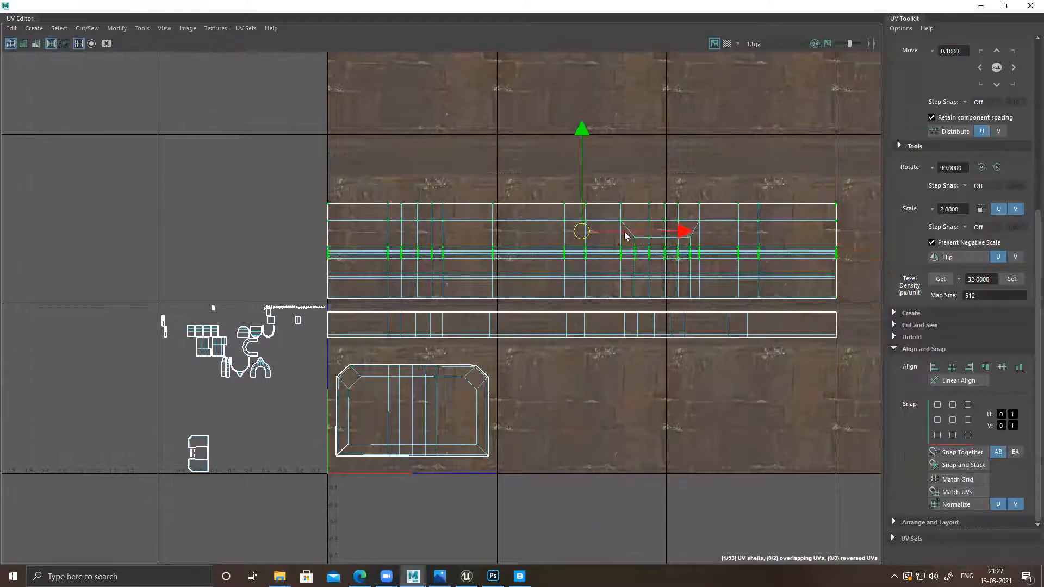
pyautogui.scroll(2, 627, 236)
pyautogui.keyDown('alt'); pyautogui.moveTo(513, 162); pyautogui.dragTo(601, 181, button='right'); pyautogui.keyUp('alt')
pyautogui.moveTo(606, 184); pyautogui.dragTo(606, 190)
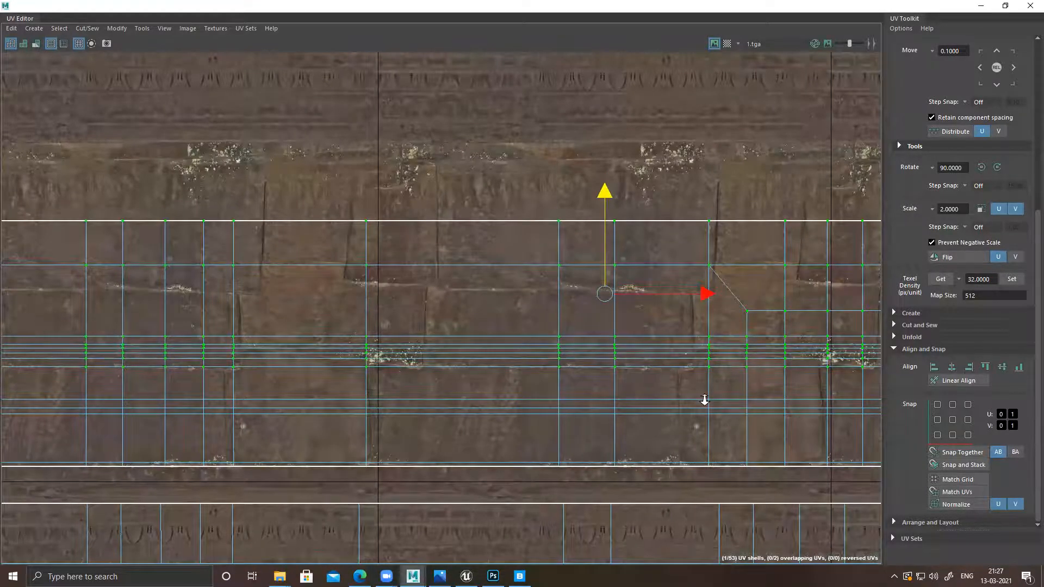
# Step: Check how the long strip shells fit across the three texture tiles, and close the UV Editor
pyautogui.keyDown('alt'); pyautogui.moveTo(704, 401); pyautogui.dragTo(581, 366, button='right'); pyautogui.keyUp('alt')
pyautogui.keyDown('alt'); pyautogui.moveTo(580, 366); pyautogui.dragTo(440, 313, button='middle'); pyautogui.keyUp('alt')
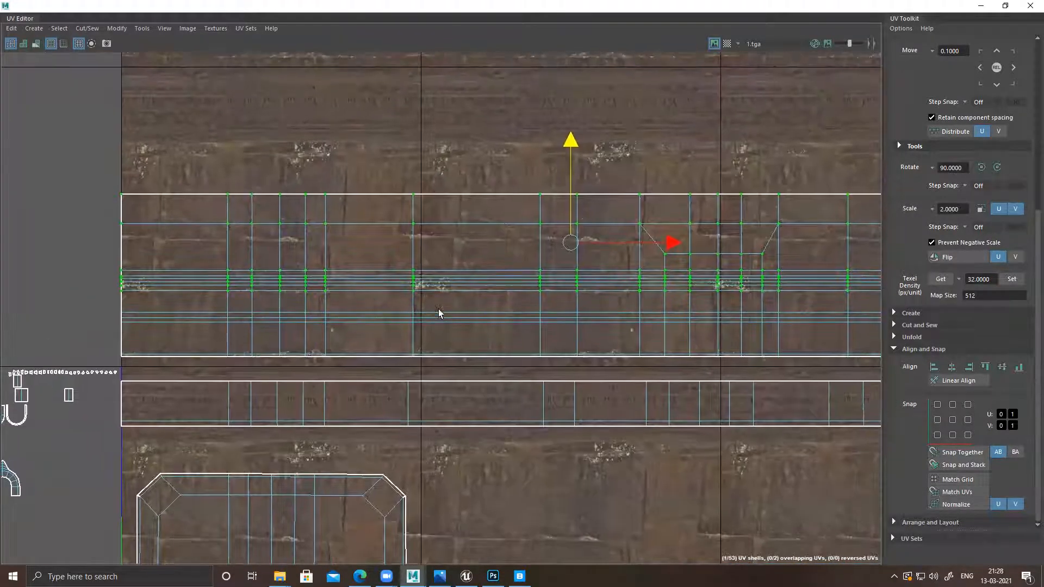
pyautogui.keyDown('alt'); pyautogui.moveTo(719, 322); pyautogui.dragTo(671, 299, button='right'); pyautogui.keyUp('alt')
pyautogui.keyDown('alt'); pyautogui.moveTo(671, 298); pyautogui.dragTo(559, 296, button='middle'); pyautogui.keyUp('alt')
pyautogui.keyDown('alt'); pyautogui.moveTo(758, 280); pyautogui.dragTo(721, 274, button='middle'); pyautogui.keyUp('alt')
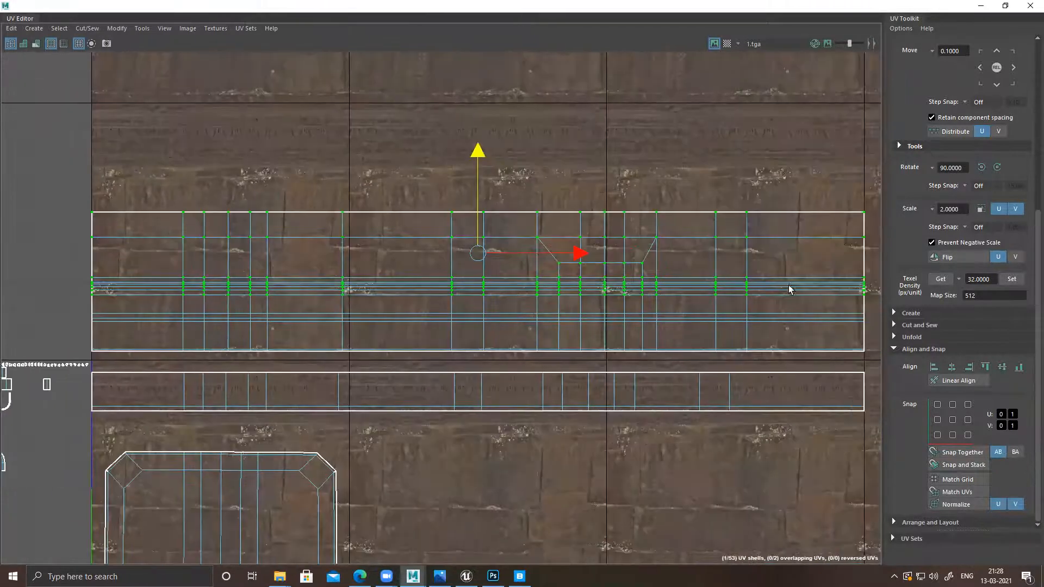
pyautogui.keyDown('alt'); pyautogui.moveTo(549, 262); pyautogui.dragTo(405, 213, button='right'); pyautogui.keyUp('alt')
pyautogui.keyDown('alt'); pyautogui.moveTo(633, 288); pyautogui.dragTo(592, 262, button='middle'); pyautogui.keyUp('alt')
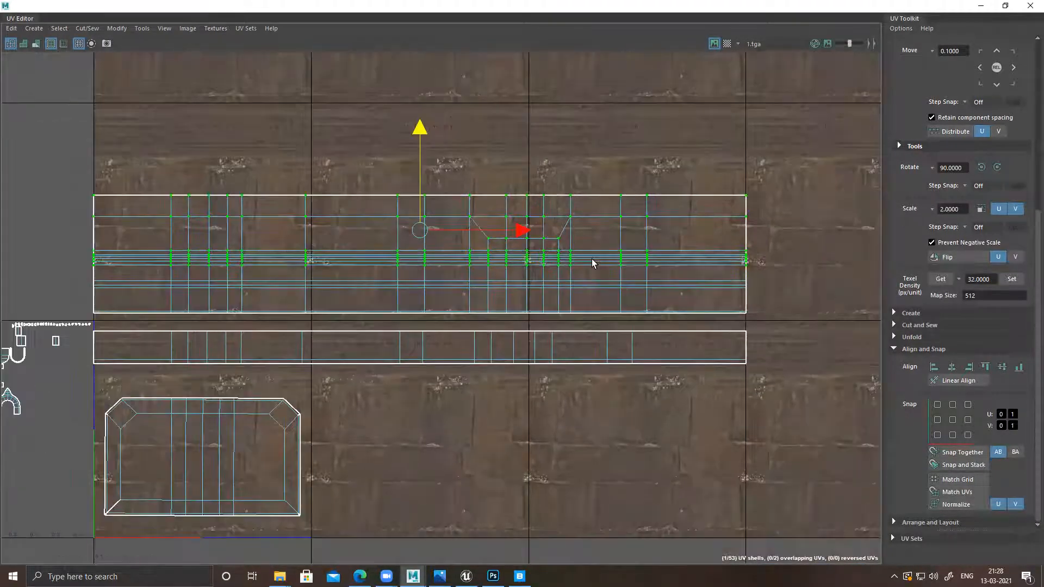
pyautogui.click(1031, 5)
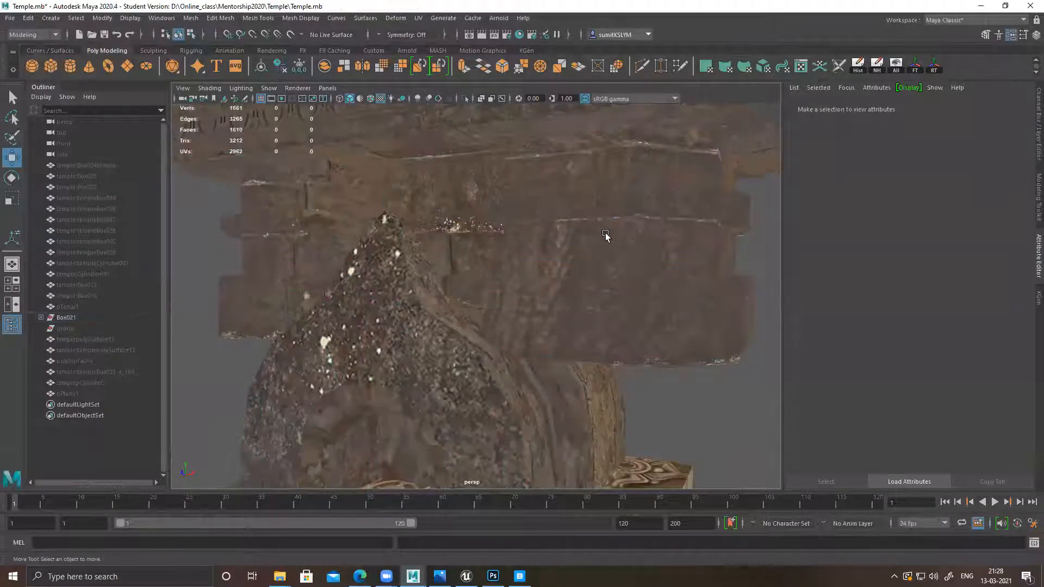
# Step: Examine the texture on the upper section's sides and on the underside of its overhanging blocks
pyautogui.keyDown('alt'); pyautogui.moveTo(606, 235); pyautogui.dragTo(529, 212); pyautogui.keyUp('alt')
pyautogui.keyDown('alt'); pyautogui.moveTo(716, 212); pyautogui.dragTo(455, 218); pyautogui.keyUp('alt')
pyautogui.keyDown('alt'); pyautogui.moveTo(432, 257); pyautogui.dragTo(481, 234); pyautogui.keyUp('alt')
pyautogui.keyDown('alt'); pyautogui.moveTo(423, 216); pyautogui.dragTo(543, 254, button='right'); pyautogui.keyUp('alt')
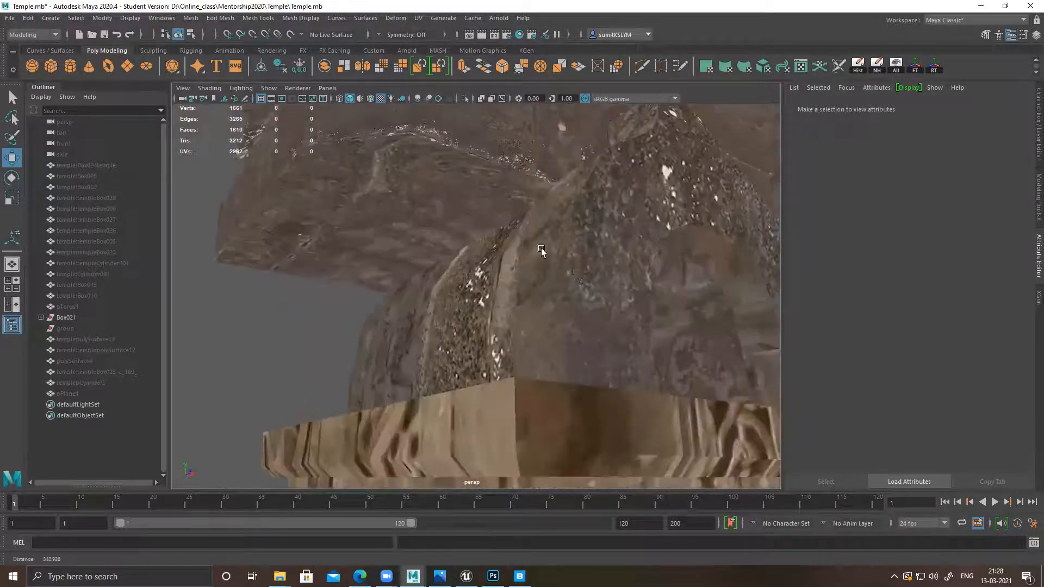
pyautogui.keyDown('alt'); pyautogui.moveTo(487, 177); pyautogui.dragTo(513, 224, button='middle'); pyautogui.keyUp('alt')
pyautogui.keyDown('alt'); pyautogui.moveTo(554, 197); pyautogui.dragTo(523, 207); pyautogui.keyUp('alt')
pyautogui.click(525, 207)
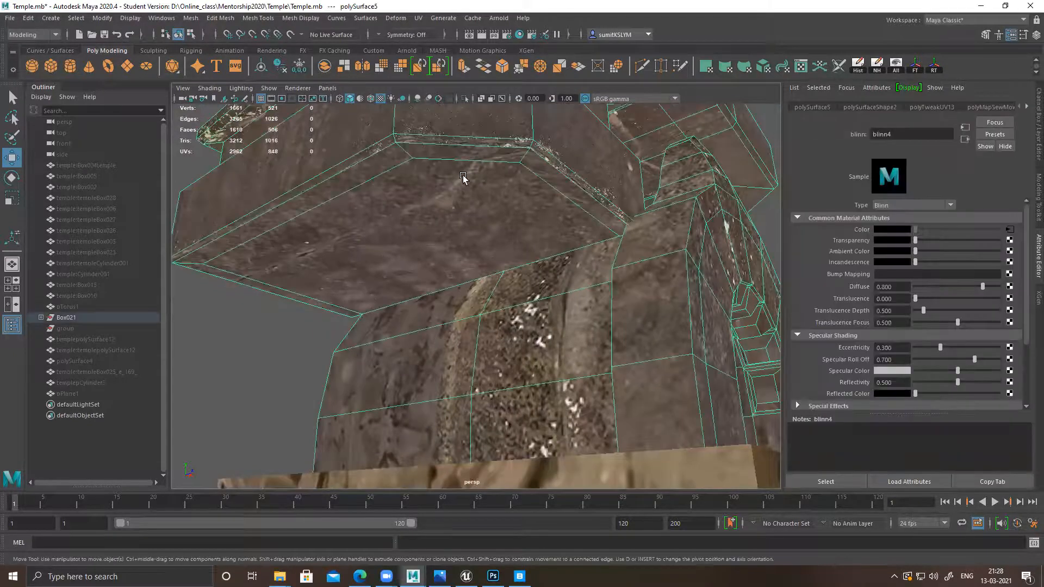
pyautogui.press('F11')
pyautogui.click(465, 203)
pyautogui.keyDown('alt'); pyautogui.moveTo(583, 223); pyautogui.dragTo(501, 200, button='right'); pyautogui.keyUp('alt')
pyautogui.keyDown('alt'); pyautogui.moveTo(501, 200); pyautogui.dragTo(547, 207); pyautogui.keyUp('alt')
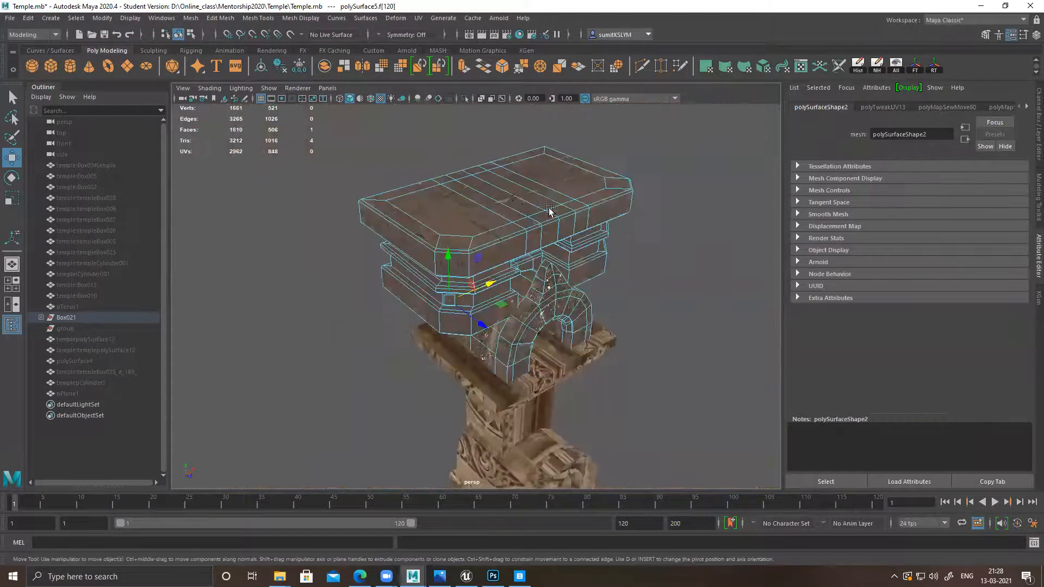
pyautogui.moveTo(515, 189); pyautogui.dragTo(580, 158, button='right')
pyautogui.click(650, 135)
# Step: Examine the textured upper section from several sides, both close up and as part of the whole pillar
pyautogui.keyDown('alt'); pyautogui.moveTo(659, 180); pyautogui.dragTo(702, 210); pyautogui.keyUp('alt')
pyautogui.keyDown('alt'); pyautogui.moveTo(577, 244); pyautogui.dragTo(645, 267, button='right'); pyautogui.keyUp('alt')
pyautogui.keyDown('alt'); pyautogui.moveTo(577, 242); pyautogui.dragTo(559, 250, button='middle'); pyautogui.keyUp('alt')
pyautogui.keyDown('alt'); pyautogui.moveTo(559, 251); pyautogui.dragTo(615, 291); pyautogui.keyUp('alt')
pyautogui.scroll(-5, 624, 331)
pyautogui.keyDown('alt'); pyautogui.moveTo(625, 331); pyautogui.dragTo(597, 353); pyautogui.keyUp('alt')
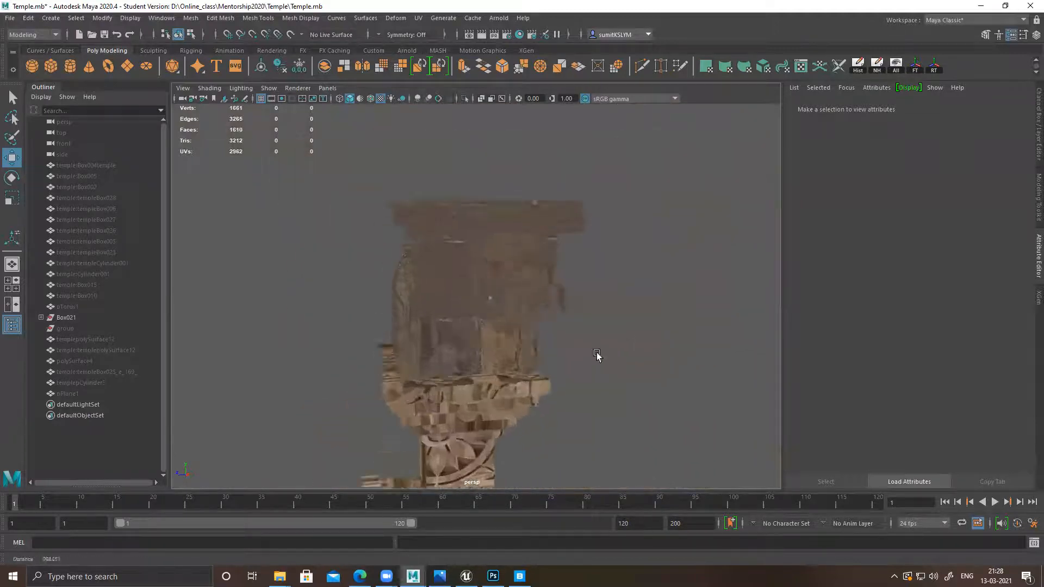
pyautogui.scroll(5, 596, 354)
pyautogui.keyDown('alt'); pyautogui.moveTo(487, 351); pyautogui.dragTo(485, 385, button='middle'); pyautogui.keyUp('alt')
pyautogui.keyDown('alt'); pyautogui.moveTo(485, 385); pyautogui.dragTo(537, 382); pyautogui.keyUp('alt')
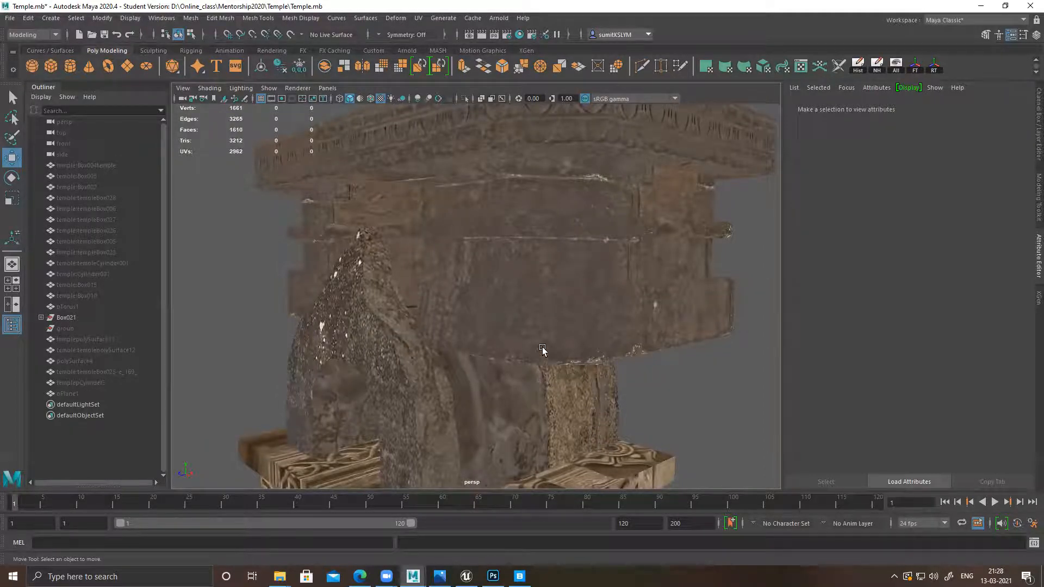
pyautogui.scroll(-8, 542, 349)
pyautogui.keyDown('alt'); pyautogui.moveTo(531, 340); pyautogui.dragTo(506, 227, button='middle'); pyautogui.keyUp('alt')
pyautogui.keyDown('alt'); pyautogui.moveTo(506, 227); pyautogui.dragTo(456, 209); pyautogui.keyUp('alt')
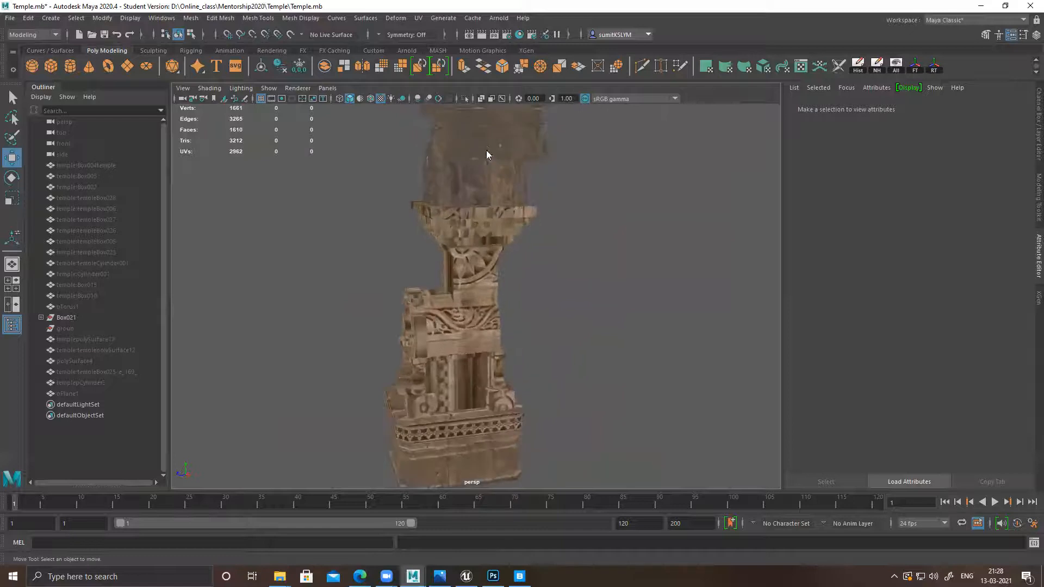
# Step: Select the upper section and compare it with the carved arch and base lower on the pillar
pyautogui.click(515, 190)
pyautogui.scroll(3, 501, 244)
pyautogui.keyDown('alt'); pyautogui.moveTo(544, 238); pyautogui.dragTo(499, 235); pyautogui.keyUp('alt')
pyautogui.scroll(1, 501, 235)
pyautogui.scroll(4, 500, 237)
pyautogui.keyDown('alt'); pyautogui.moveTo(489, 242); pyautogui.dragTo(520, 164, button='middle'); pyautogui.keyUp('alt')
pyautogui.keyDown('alt'); pyautogui.moveTo(479, 355); pyautogui.dragTo(483, 234); pyautogui.keyUp('alt')
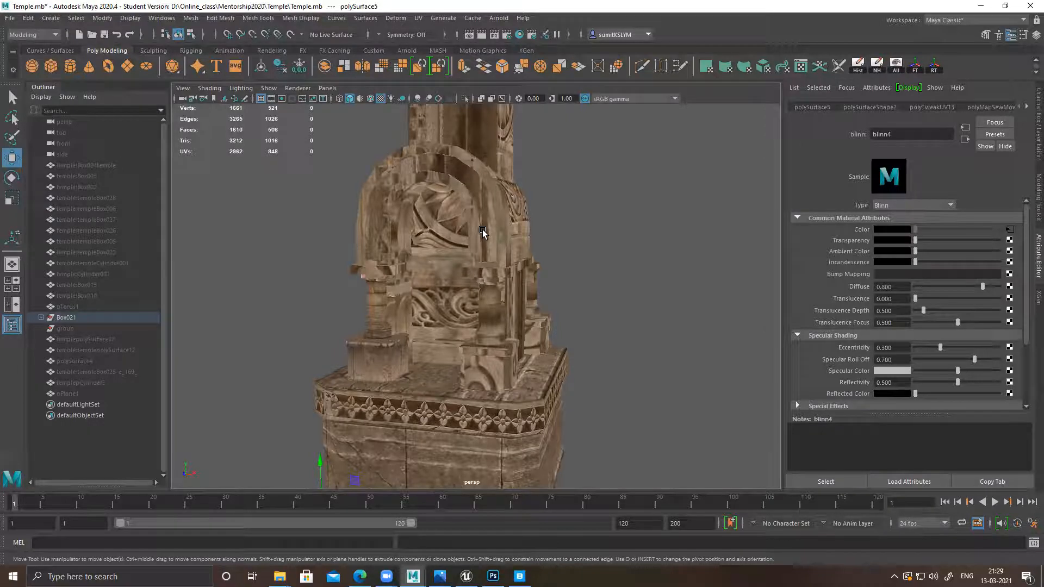
pyautogui.scroll(-5, 485, 229)
pyautogui.keyDown('alt'); pyautogui.moveTo(485, 232); pyautogui.dragTo(469, 281, button='middle'); pyautogui.keyUp('alt')
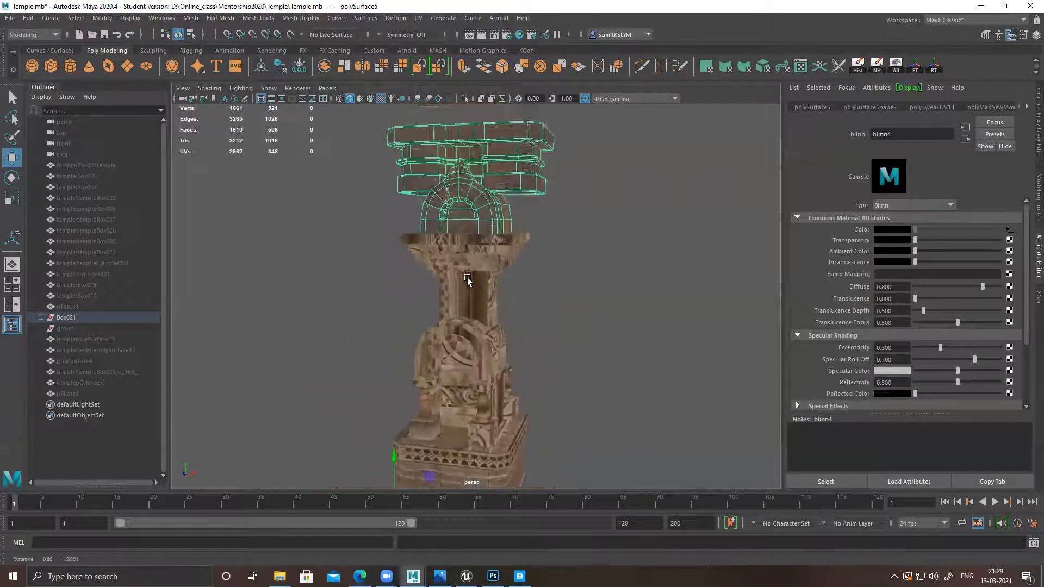
pyautogui.keyDown('alt'); pyautogui.moveTo(468, 281); pyautogui.dragTo(474, 169); pyautogui.keyUp('alt')
# Step: Clear the selection and compare the upper arch's texture with the carved lower arch from several angles
pyautogui.click(592, 229)
pyautogui.keyDown('alt'); pyautogui.moveTo(517, 159); pyautogui.dragTo(506, 252, button='middle'); pyautogui.keyUp('alt')
pyautogui.keyDown('alt'); pyautogui.moveTo(505, 252); pyautogui.dragTo(667, 338, button='right'); pyautogui.keyUp('alt')
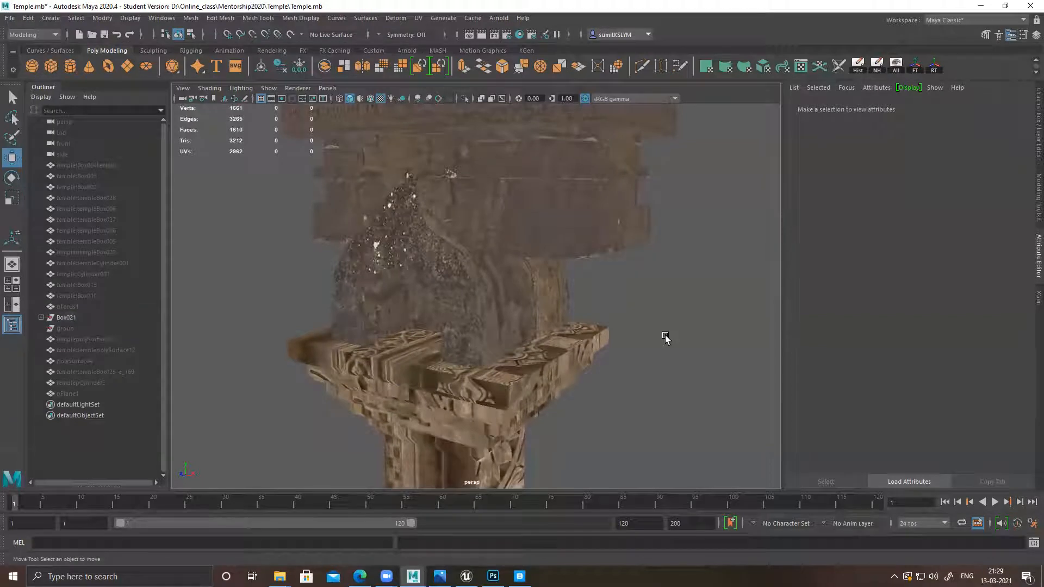
pyautogui.keyDown('alt'); pyautogui.moveTo(664, 338); pyautogui.dragTo(486, 241, button='right'); pyautogui.keyUp('alt')
pyautogui.scroll(4, 486, 241)
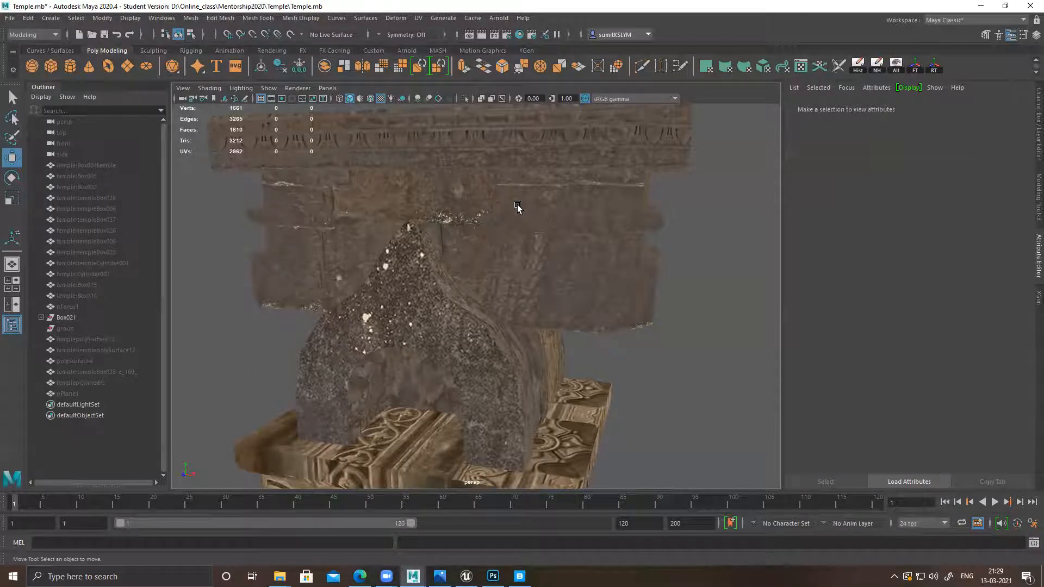
pyautogui.keyDown('alt'); pyautogui.moveTo(594, 272); pyautogui.dragTo(466, 289, button='right'); pyautogui.keyUp('alt')
pyautogui.keyDown('alt'); pyautogui.moveTo(466, 289); pyautogui.dragTo(463, 190, button='middle'); pyautogui.keyUp('alt')
pyautogui.keyDown('alt'); pyautogui.moveTo(463, 190); pyautogui.dragTo(524, 240); pyautogui.keyUp('alt')
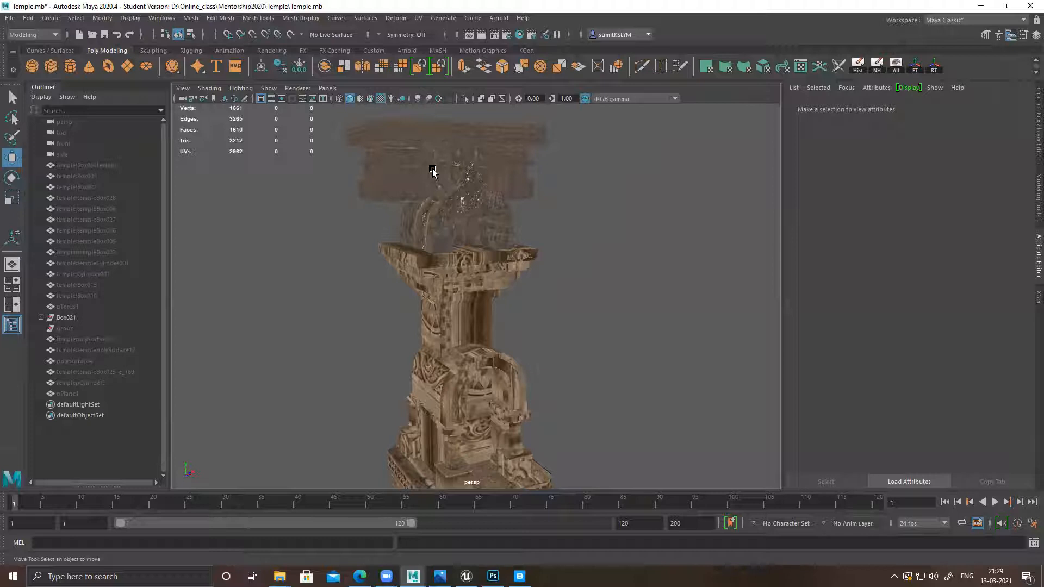
pyautogui.keyDown('alt'); pyautogui.moveTo(468, 175); pyautogui.dragTo(475, 132, button='middle'); pyautogui.keyUp('alt')
pyautogui.keyDown('alt'); pyautogui.moveTo(501, 330); pyautogui.dragTo(501, 257, button='middle'); pyautogui.keyUp('alt')
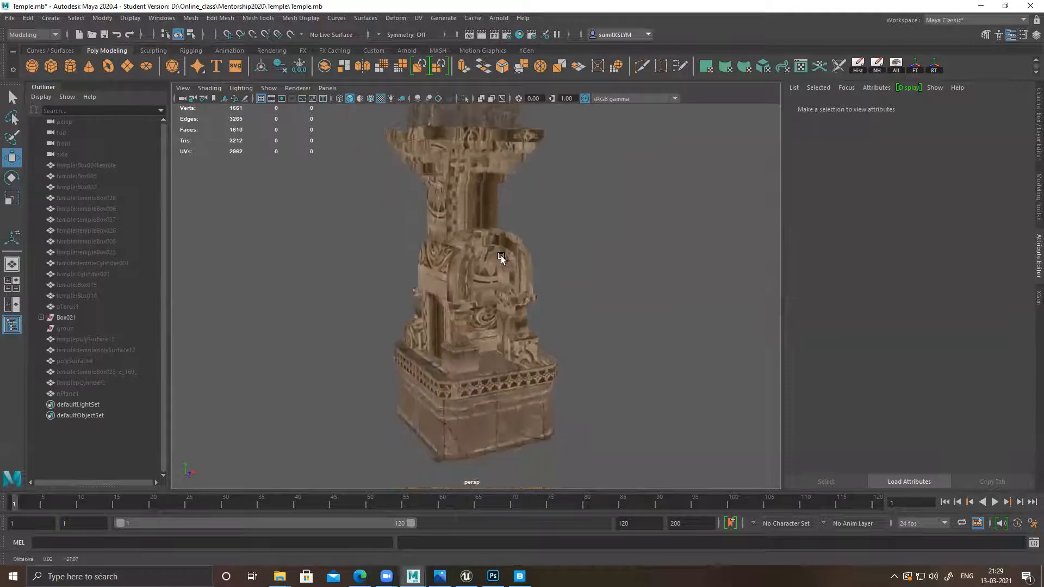
pyautogui.keyDown('alt'); pyautogui.moveTo(501, 257); pyautogui.dragTo(455, 258); pyautogui.keyUp('alt')
pyautogui.keyDown('alt'); pyautogui.moveTo(455, 259); pyautogui.dragTo(540, 308, button='right'); pyautogui.keyUp('alt')
pyautogui.keyDown('alt'); pyautogui.moveTo(540, 308); pyautogui.dragTo(498, 271); pyautogui.keyUp('alt')
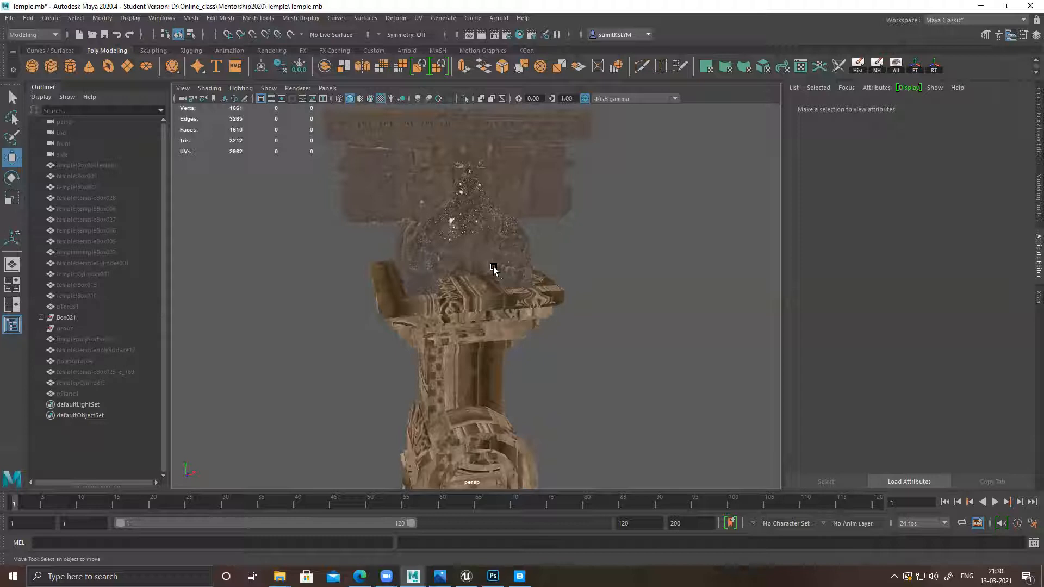
pyautogui.keyDown('alt'); pyautogui.moveTo(508, 419); pyautogui.dragTo(494, 315, button='middle'); pyautogui.keyUp('alt')
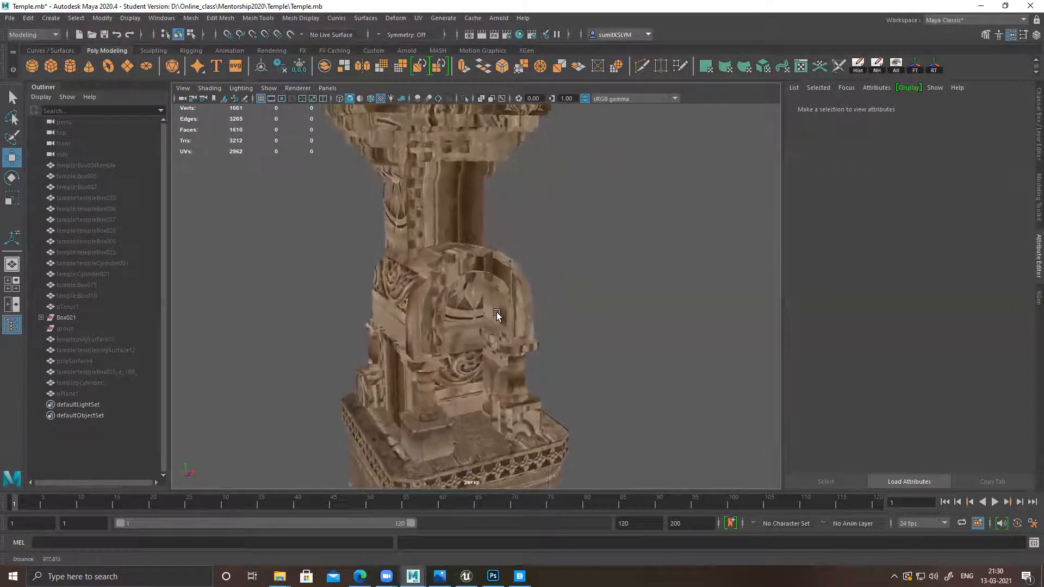
# Step: Select the lower arched section and examine the carved texture on its arch bands, side walls and columns
pyautogui.click(455, 269)
pyautogui.scroll(3, 455, 269)
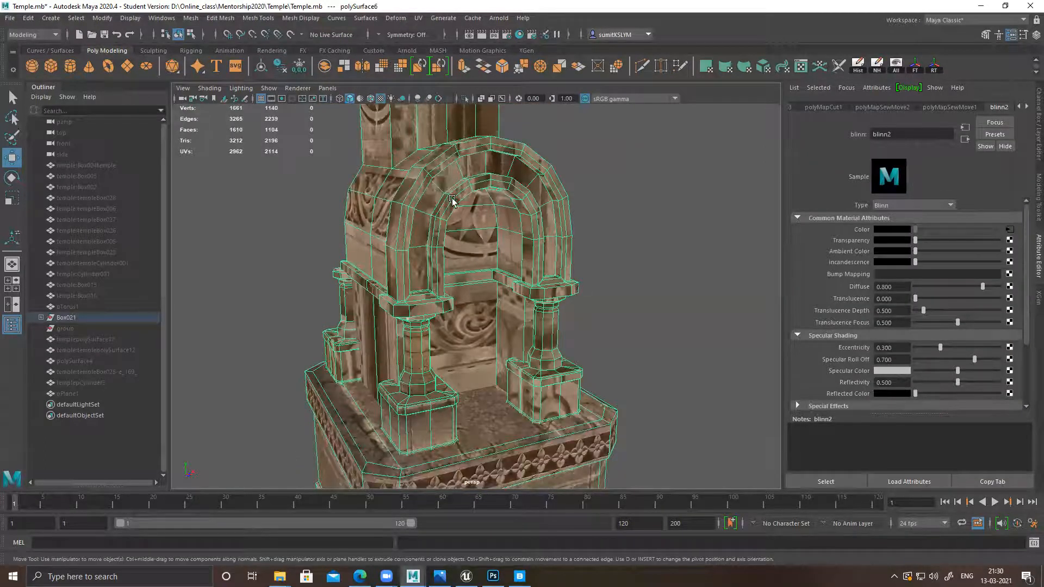
pyautogui.keyDown('alt'); pyautogui.moveTo(555, 207); pyautogui.dragTo(542, 252); pyautogui.keyUp('alt')
pyautogui.keyDown('alt'); pyautogui.moveTo(542, 252); pyautogui.dragTo(545, 274, button='middle'); pyautogui.keyUp('alt')
pyautogui.scroll(3, 517, 301)
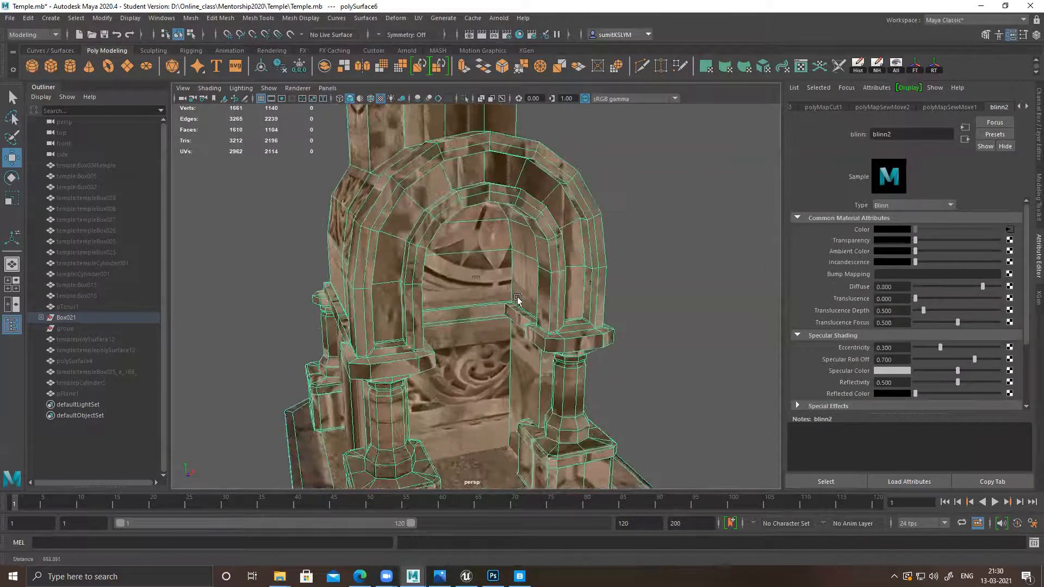
pyautogui.keyDown('alt'); pyautogui.moveTo(409, 272); pyautogui.dragTo(673, 229); pyautogui.keyUp('alt')
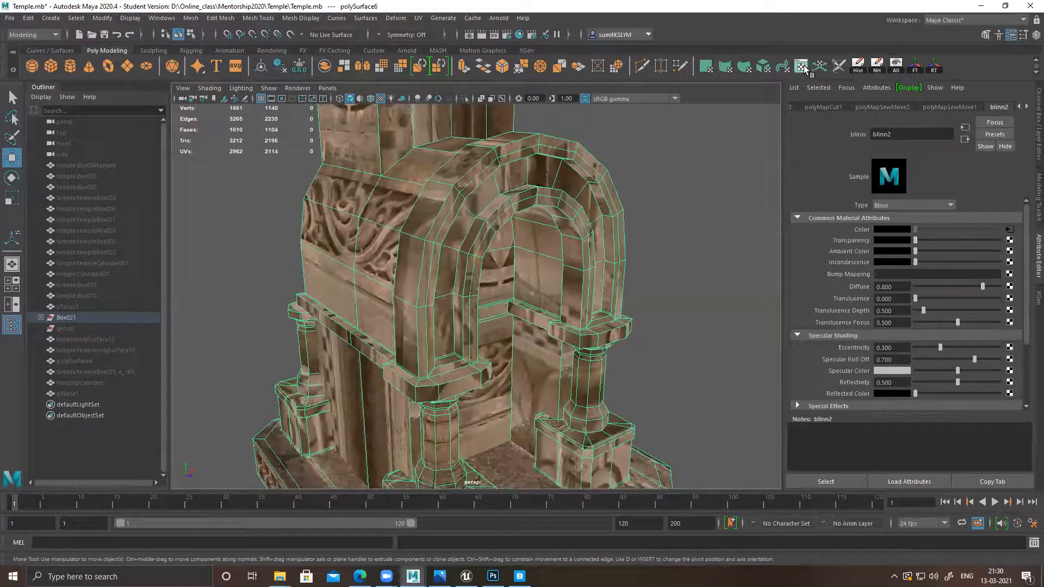
pyautogui.keyDown('alt'); pyautogui.moveTo(478, 203); pyautogui.dragTo(436, 222); pyautogui.keyUp('alt')
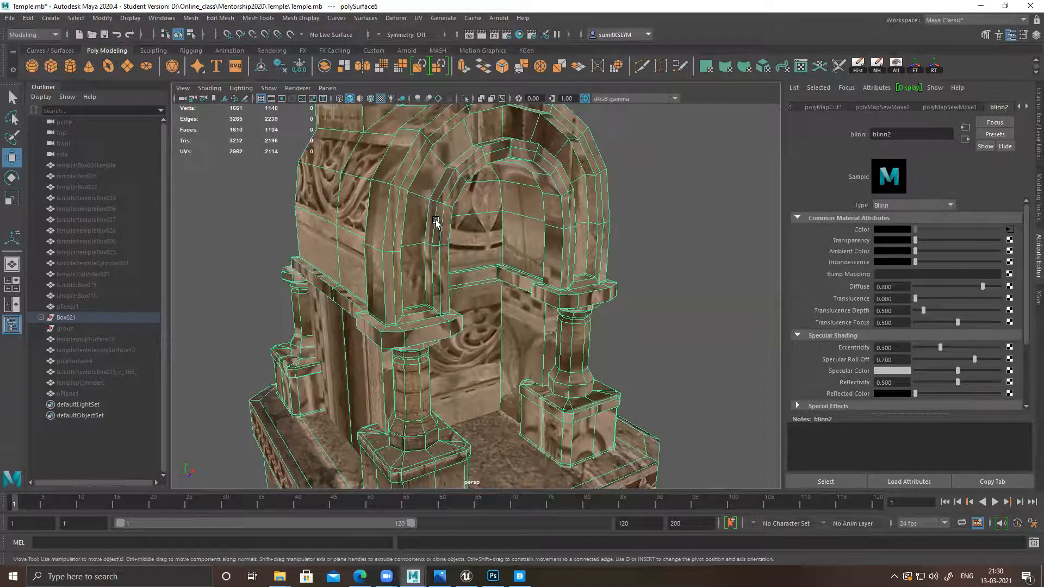
pyautogui.keyDown('alt'); pyautogui.moveTo(436, 222); pyautogui.dragTo(478, 284); pyautogui.keyUp('alt')
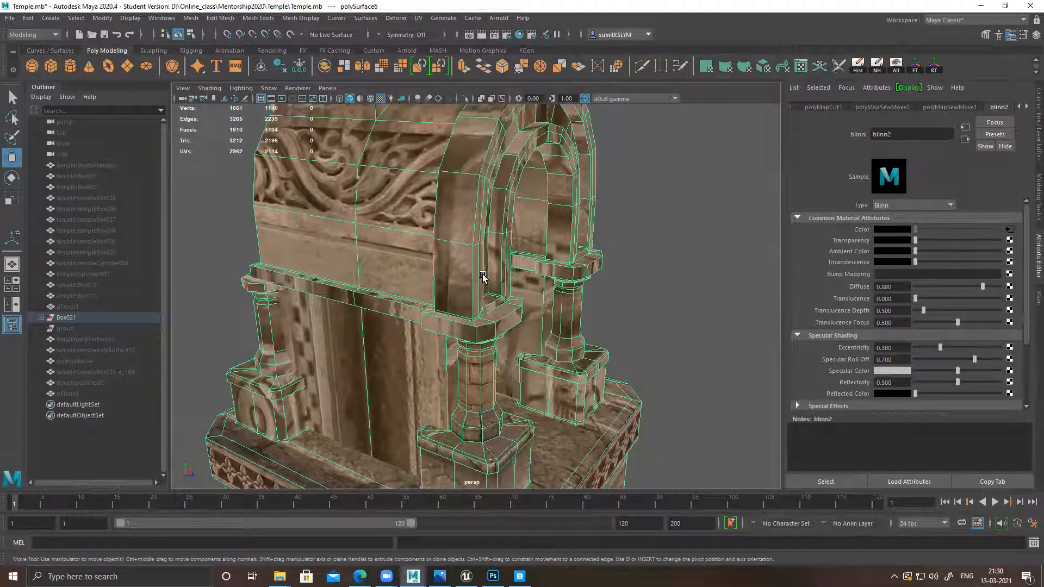
pyautogui.keyDown('alt'); pyautogui.moveTo(483, 277); pyautogui.dragTo(496, 235); pyautogui.keyUp('alt')
pyautogui.keyDown('alt'); pyautogui.moveTo(496, 235); pyautogui.dragTo(548, 179, button='right'); pyautogui.keyUp('alt')
# Step: Select the upper section and open its UVs in a narrowed UV Editor beside the viewport
pyautogui.click(548, 181)
pyautogui.keyDown('alt'); pyautogui.moveTo(548, 185); pyautogui.dragTo(522, 258, button='middle'); pyautogui.keyUp('alt')
pyautogui.keyDown('alt'); pyautogui.moveTo(561, 354); pyautogui.dragTo(561, 309, button='middle'); pyautogui.keyUp('alt')
pyautogui.keyDown('alt'); pyautogui.moveTo(561, 311); pyautogui.dragTo(497, 165); pyautogui.keyUp('alt')
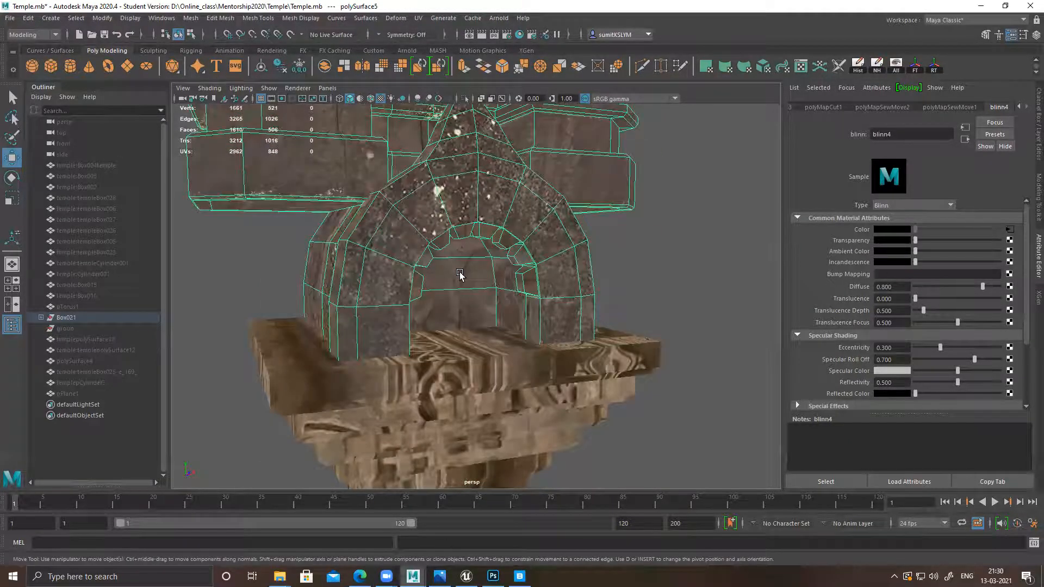
pyautogui.keyDown('alt'); pyautogui.moveTo(466, 223); pyautogui.dragTo(382, 363); pyautogui.keyUp('alt')
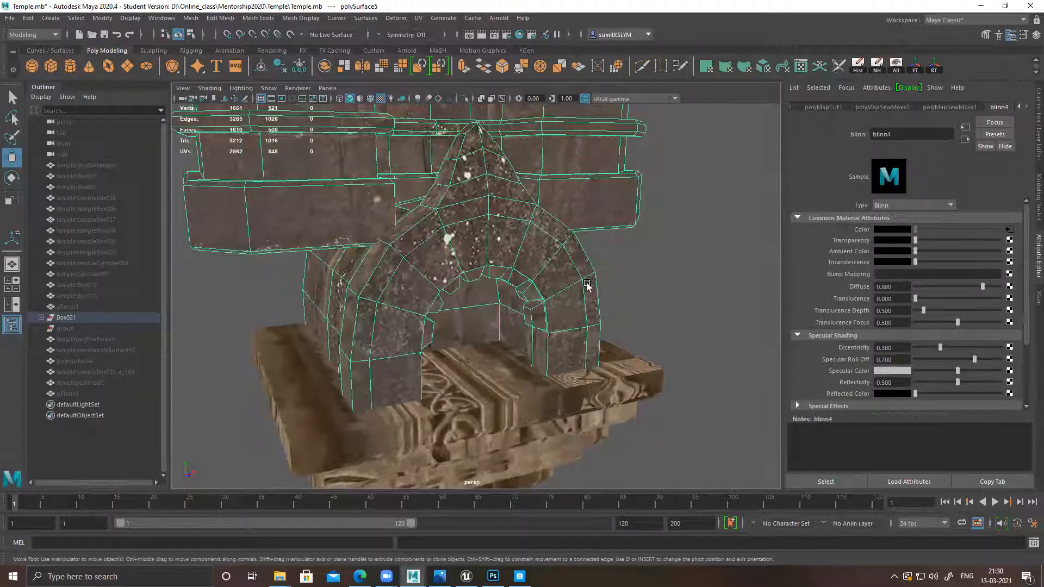
pyautogui.keyDown('alt'); pyautogui.moveTo(610, 321); pyautogui.dragTo(604, 272, button='middle'); pyautogui.keyUp('alt')
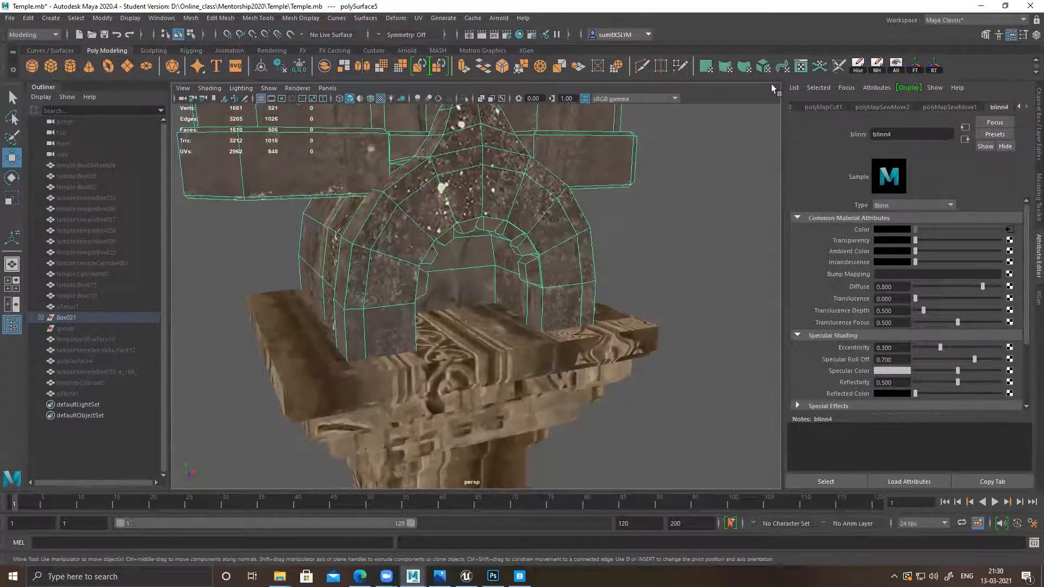
pyautogui.click(801, 67)
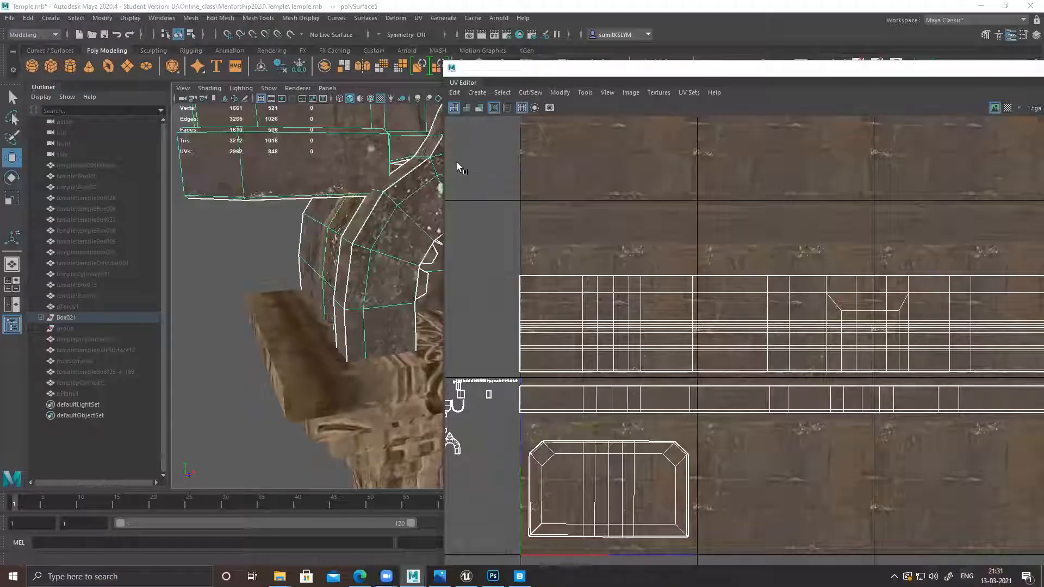
pyautogui.moveTo(445, 158); pyautogui.dragTo(787, 163)
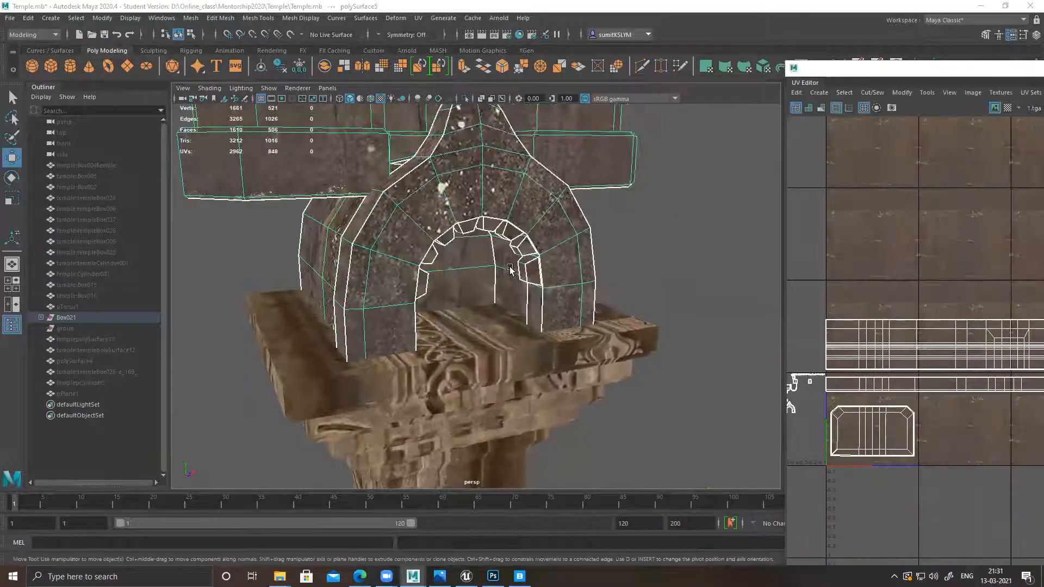
# Step: Select a face on the upper arch's front leg and convert the selection to its UVs
pyautogui.moveTo(358, 203); pyautogui.dragTo(364, 228, button='right')
pyautogui.keyDown('alt'); pyautogui.moveTo(381, 240); pyautogui.dragTo(459, 205); pyautogui.keyUp('alt')
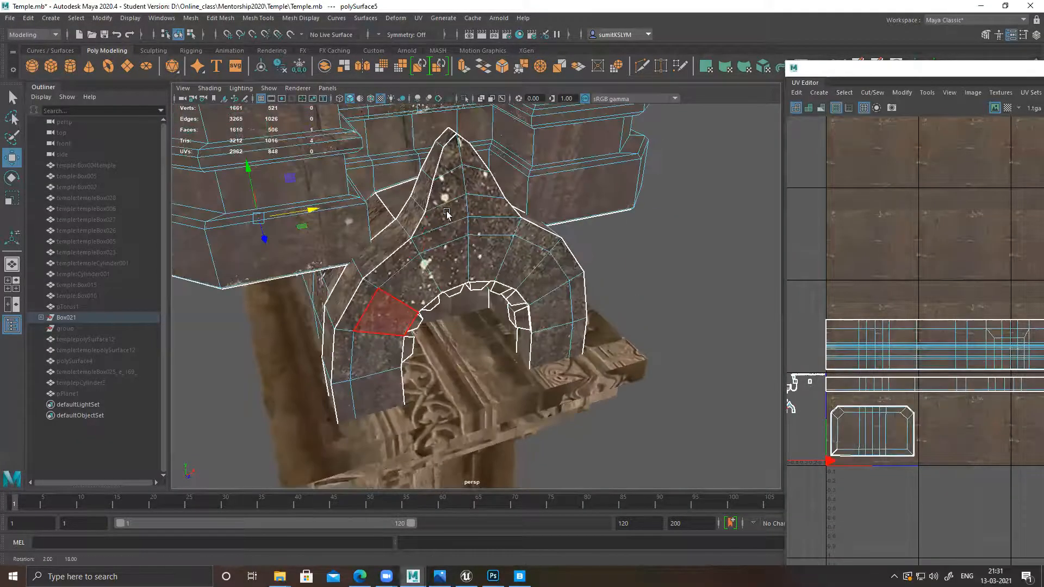
pyautogui.keyDown('alt'); pyautogui.moveTo(447, 212); pyautogui.dragTo(450, 246, button='middle'); pyautogui.keyUp('alt')
pyautogui.keyDown('alt'); pyautogui.moveTo(449, 246); pyautogui.dragTo(473, 249, button='right'); pyautogui.keyUp('alt')
pyautogui.keyDown('alt'); pyautogui.moveTo(479, 250); pyautogui.dragTo(399, 235); pyautogui.keyUp('alt')
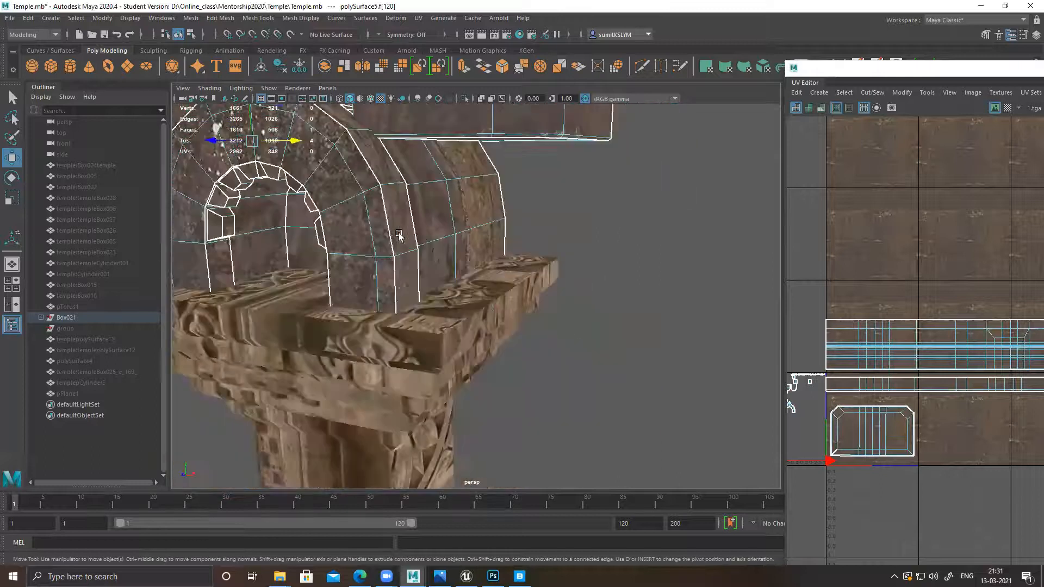
pyautogui.keyDown('alt'); pyautogui.moveTo(399, 235); pyautogui.dragTo(450, 237, button='middle'); pyautogui.keyUp('alt')
pyautogui.click(427, 217)
pyautogui.keyDown('ctrl'); pyautogui.moveTo(826, 224); pyautogui.dragTo(1002, 218, button='right'); pyautogui.keyUp('ctrl')
# Step: Undock the UV Editor, reattach the UV Toolkit to it and maximize the editor on the small arch shells
pyautogui.doubleClick(921, 74)
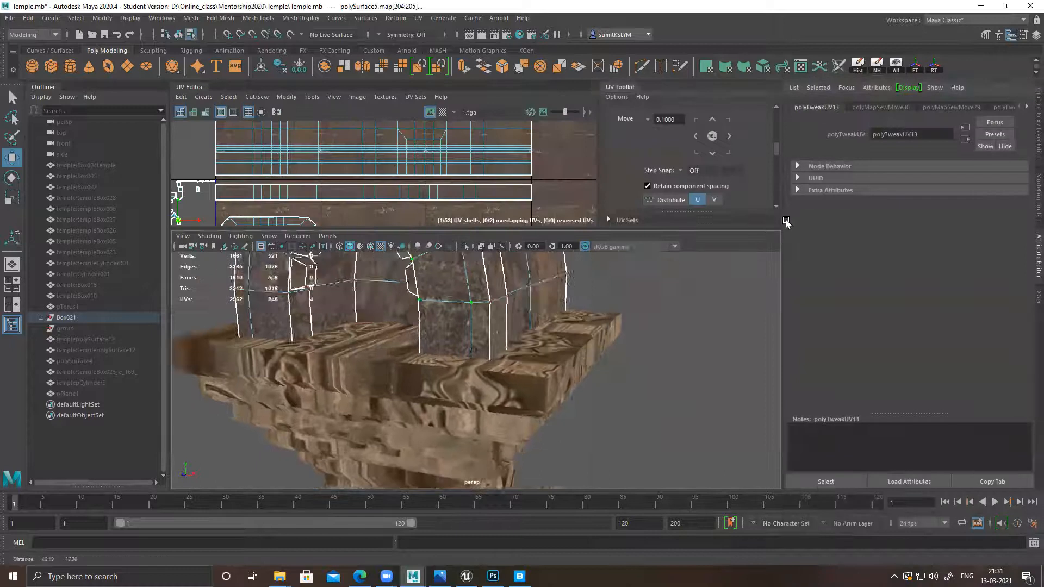
pyautogui.moveTo(196, 87); pyautogui.dragTo(439, 184)
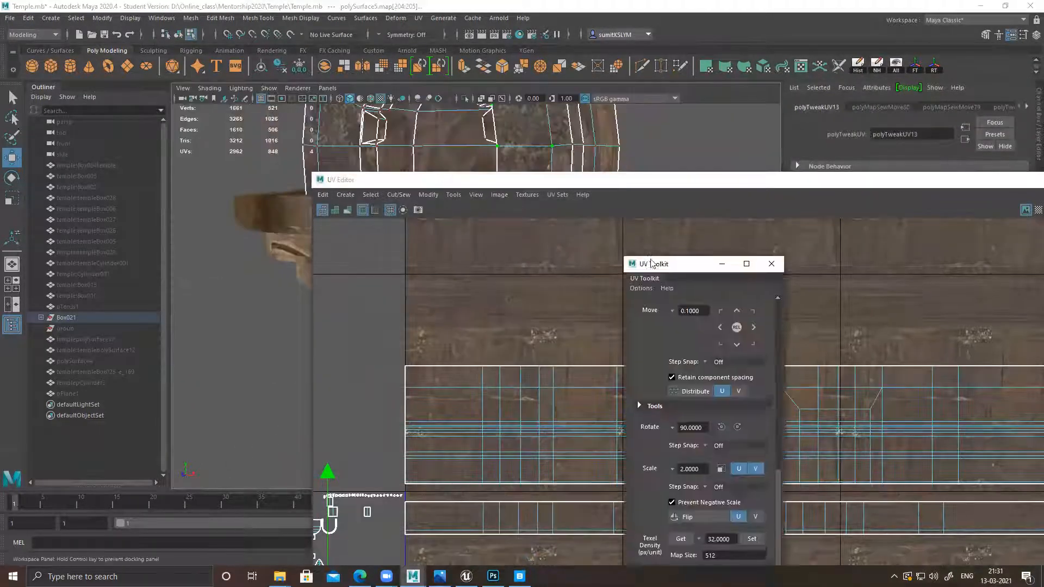
pyautogui.moveTo(686, 183); pyautogui.dragTo(305, 122)
pyautogui.moveTo(719, 122); pyautogui.dragTo(470, 117)
pyautogui.click(679, 264)
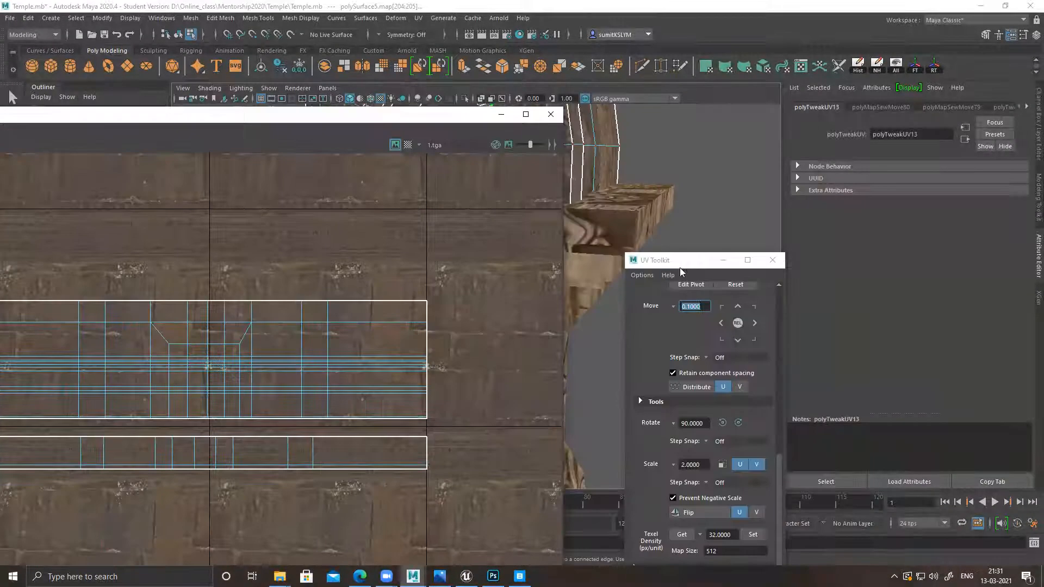
pyautogui.moveTo(662, 260); pyautogui.dragTo(558, 262)
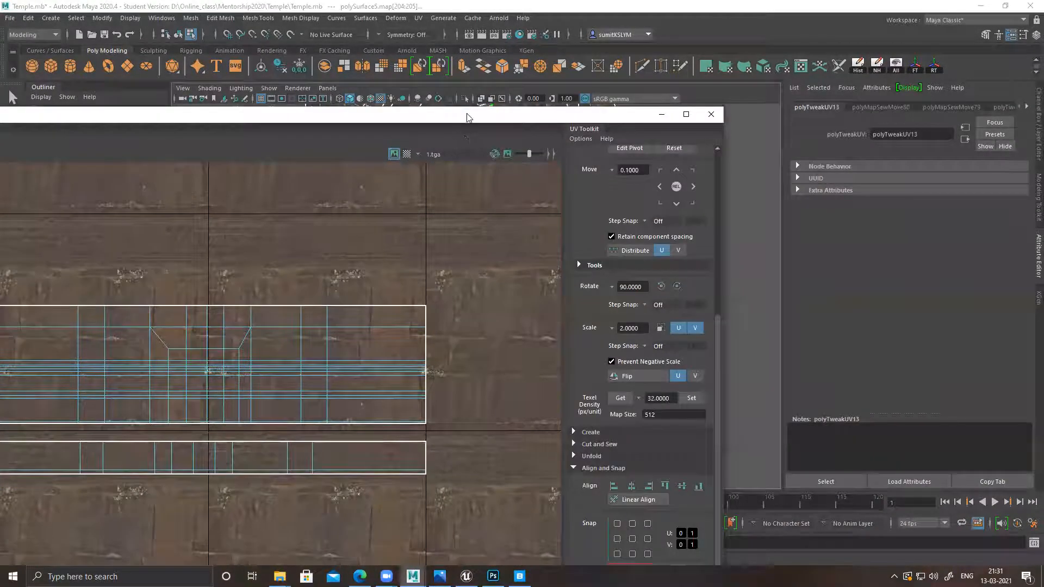
pyautogui.doubleClick(466, 114)
pyautogui.keyDown('alt'); pyautogui.moveTo(591, 227); pyautogui.dragTo(316, 272, button='right'); pyautogui.keyUp('alt')
pyautogui.keyDown('alt'); pyautogui.moveTo(316, 272); pyautogui.dragTo(497, 232, button='middle'); pyautogui.keyUp('alt')
pyautogui.keyDown('alt'); pyautogui.moveTo(331, 260); pyautogui.dragTo(546, 330, button='right'); pyautogui.keyUp('alt')
pyautogui.keyDown('alt'); pyautogui.moveTo(545, 329); pyautogui.dragTo(511, 292, button='middle'); pyautogui.keyUp('alt')
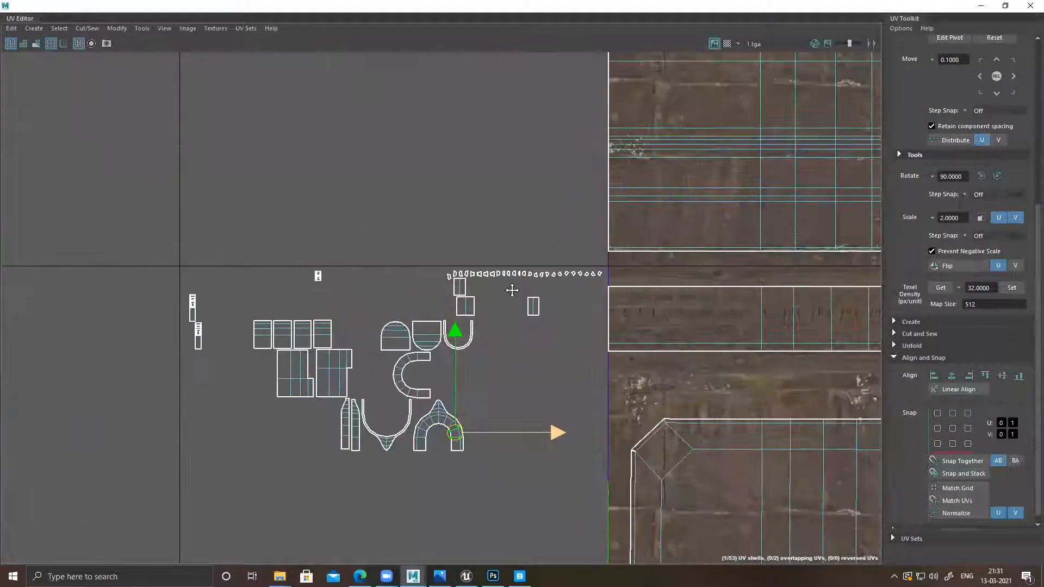
# Step: Cut the pointed tip off the arch band's UV shell along the edges at the tip's base
pyautogui.keyDown('alt'); pyautogui.moveTo(373, 507); pyautogui.dragTo(637, 291, button='right'); pyautogui.keyUp('alt')
pyautogui.click(568, 229)
pyautogui.keyDown('shift'); pyautogui.click(607, 238); pyautogui.keyUp('shift')
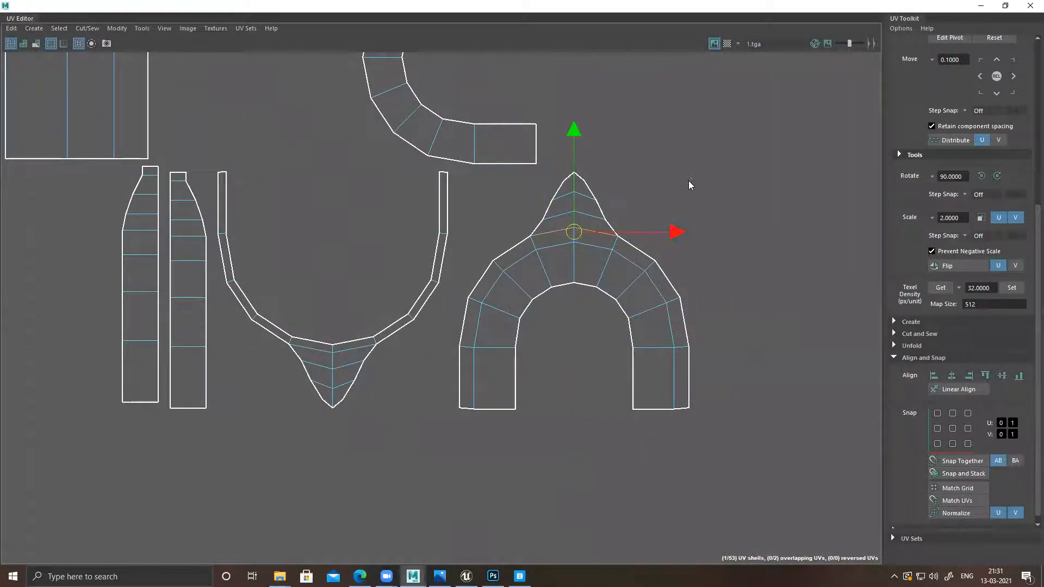
pyautogui.keyDown('alt'); pyautogui.moveTo(700, 347); pyautogui.dragTo(583, 292, button='right'); pyautogui.keyUp('alt')
pyautogui.keyDown('alt'); pyautogui.moveTo(583, 293); pyautogui.dragTo(538, 244, button='middle'); pyautogui.keyUp('alt')
pyautogui.hotkey('shift', 'x')
# Step: Move the arch band's UV shell down and clear of the separated pointed tip
pyautogui.moveTo(560, 266); pyautogui.dragTo(598, 299, button='right')
pyautogui.moveTo(561, 321); pyautogui.dragTo(614, 370)
pyautogui.keyDown('alt'); pyautogui.moveTo(664, 349); pyautogui.dragTo(614, 327, button='middle'); pyautogui.keyUp('alt')
pyautogui.moveTo(504, 261); pyautogui.dragTo(593, 399)
pyautogui.keyDown('alt'); pyautogui.moveTo(491, 283); pyautogui.dragTo(454, 224, button='middle'); pyautogui.keyUp('alt')
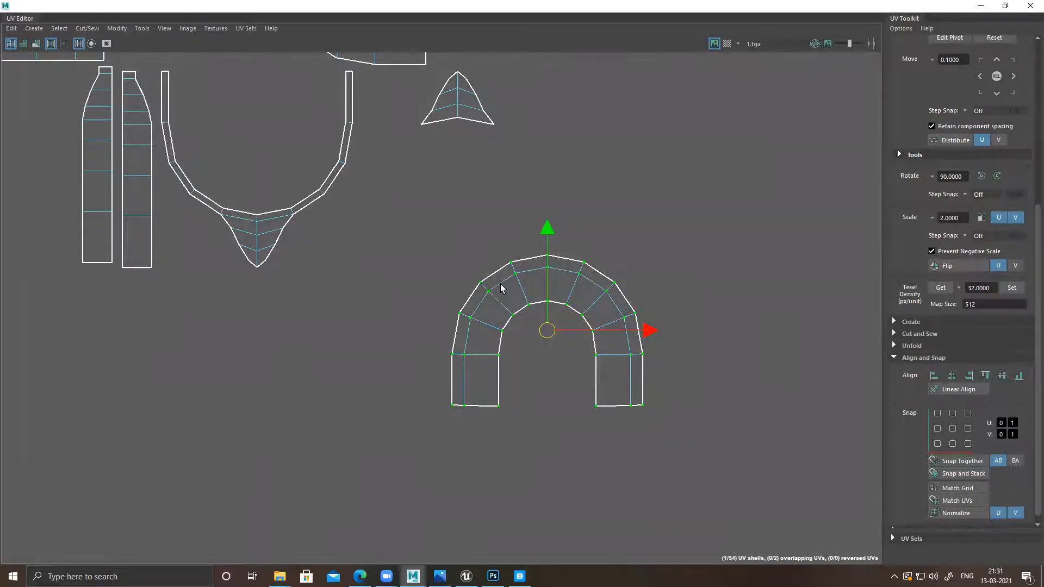
# Step: Rotate the UVs of the arch band's left half outward and shift them to begin flattening the curve
pyautogui.moveTo(389, 237); pyautogui.dragTo(368, 222, button='right')
pyautogui.moveTo(374, 241); pyautogui.dragTo(536, 469)
pyautogui.press('e')
pyautogui.moveTo(573, 292); pyautogui.dragTo(578, 330)
pyautogui.press('w')
pyautogui.moveTo(500, 329); pyautogui.dragTo(488, 310)
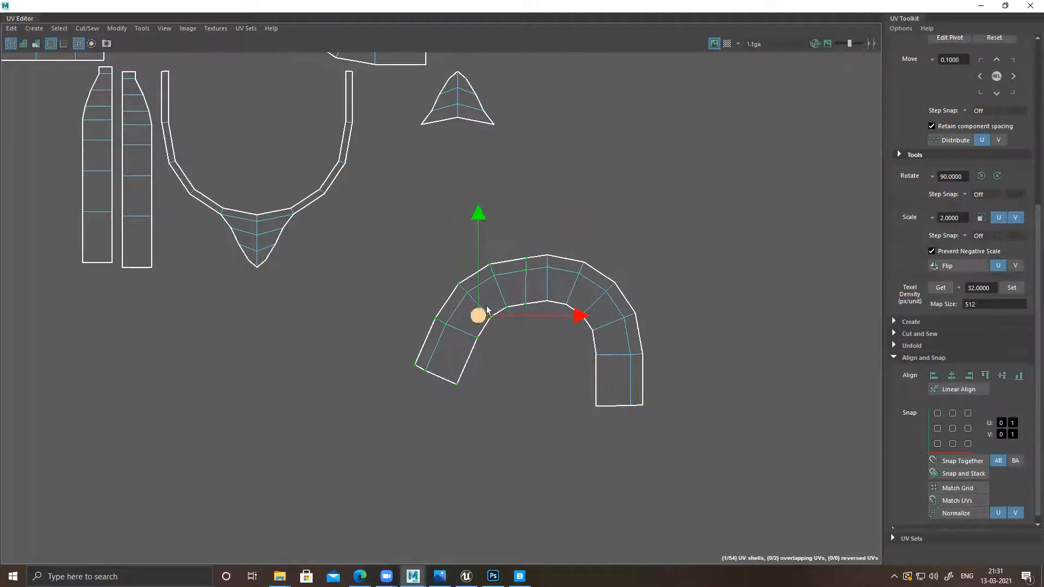
# Step: Continue flattening the arch band's left side by rotating and shifting the outer UV segments, dropping the innermost column each time
pyautogui.keyDown('ctrl'); pyautogui.moveTo(515, 244); pyautogui.dragTo(555, 340); pyautogui.keyUp('ctrl')
pyautogui.press('e')
pyautogui.press('w')
pyautogui.moveTo(460, 324); pyautogui.dragTo(445, 295)
pyautogui.keyDown('ctrl'); pyautogui.moveTo(486, 245); pyautogui.dragTo(520, 337); pyautogui.keyUp('ctrl')
pyautogui.press('e')
pyautogui.moveTo(514, 262); pyautogui.dragTo(508, 303)
pyautogui.press('w')
pyautogui.moveTo(433, 302); pyautogui.dragTo(429, 291)
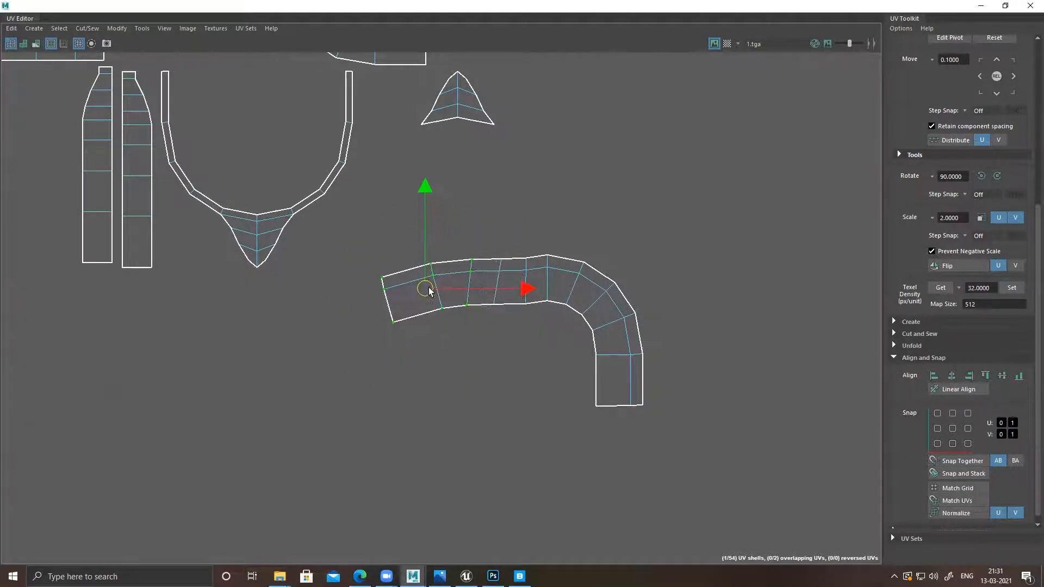
# Step: Rotate and shift the outermost left UV segments to level that end of the arch band
pyautogui.keyDown('ctrl'); pyautogui.moveTo(452, 242); pyautogui.dragTo(497, 341); pyautogui.keyUp('ctrl')
pyautogui.press('e')
pyautogui.moveTo(486, 264); pyautogui.dragTo(493, 301)
pyautogui.press('w')
pyautogui.moveTo(414, 294); pyautogui.dragTo(407, 281)
# Step: Rotate the UVs of the arch band's right half upward in stages, shifting them to follow the flattened side
pyautogui.moveTo(501, 229); pyautogui.dragTo(664, 425)
pyautogui.press('e')
pyautogui.moveTo(555, 224); pyautogui.dragTo(503, 235)
pyautogui.press('w')
pyautogui.moveTo(545, 317); pyautogui.dragTo(566, 292)
pyautogui.keyDown('ctrl'); pyautogui.moveTo(490, 224); pyautogui.dragTo(530, 307); pyautogui.keyUp('ctrl')
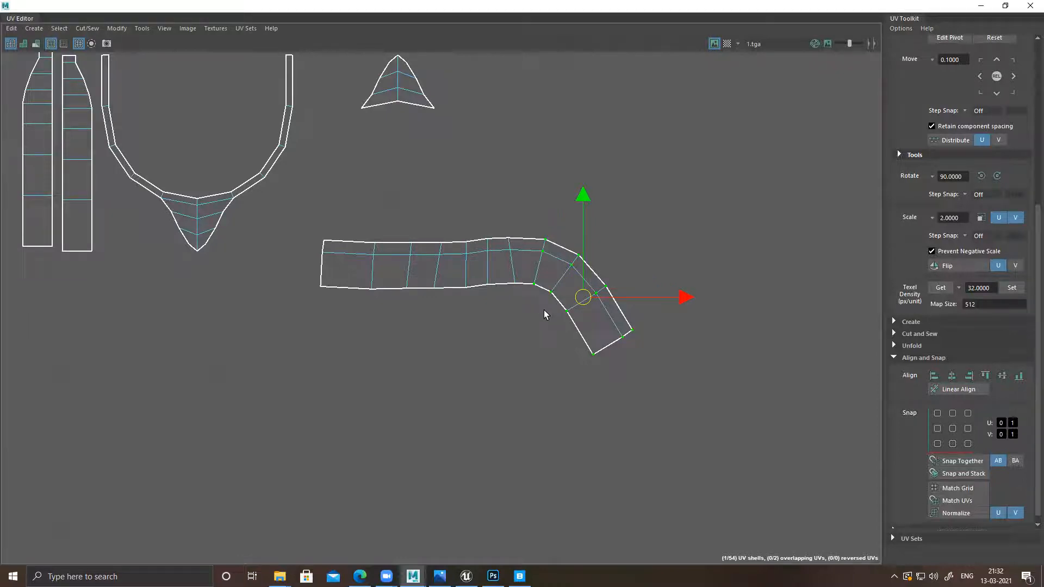
pyautogui.press('e')
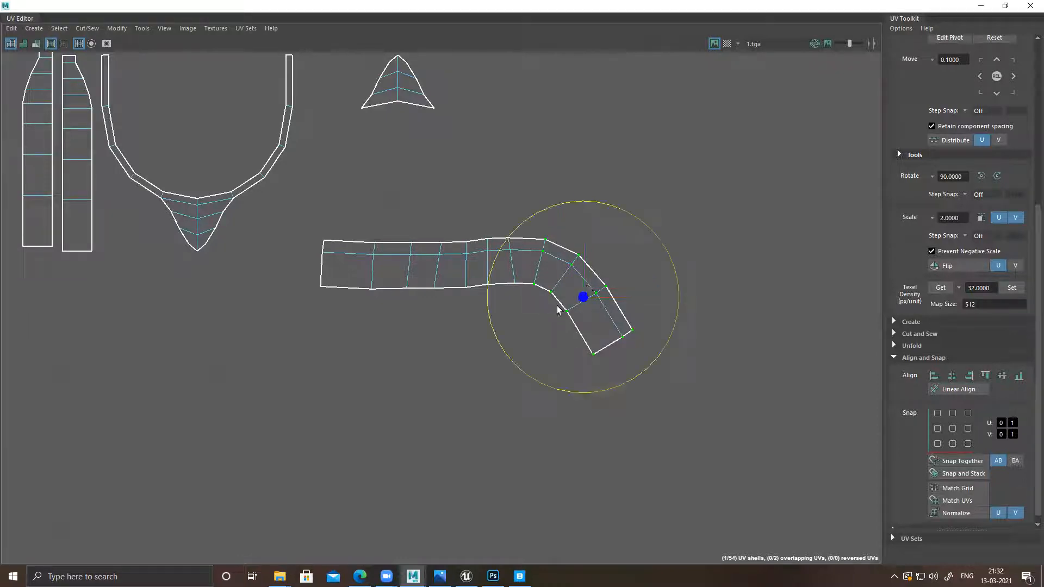
pyautogui.moveTo(561, 207); pyautogui.dragTo(529, 225)
pyautogui.press('w')
pyautogui.moveTo(589, 256); pyautogui.dragTo(585, 212)
# Step: Rotate and shift the outermost right UV segments so the arch band becomes a roughly straight strip
pyautogui.keyDown('ctrl'); pyautogui.moveTo(515, 229); pyautogui.dragTo(542, 305); pyautogui.keyUp('ctrl')
pyautogui.press('e')
pyautogui.moveTo(565, 197); pyautogui.dragTo(567, 311)
pyautogui.press('w')
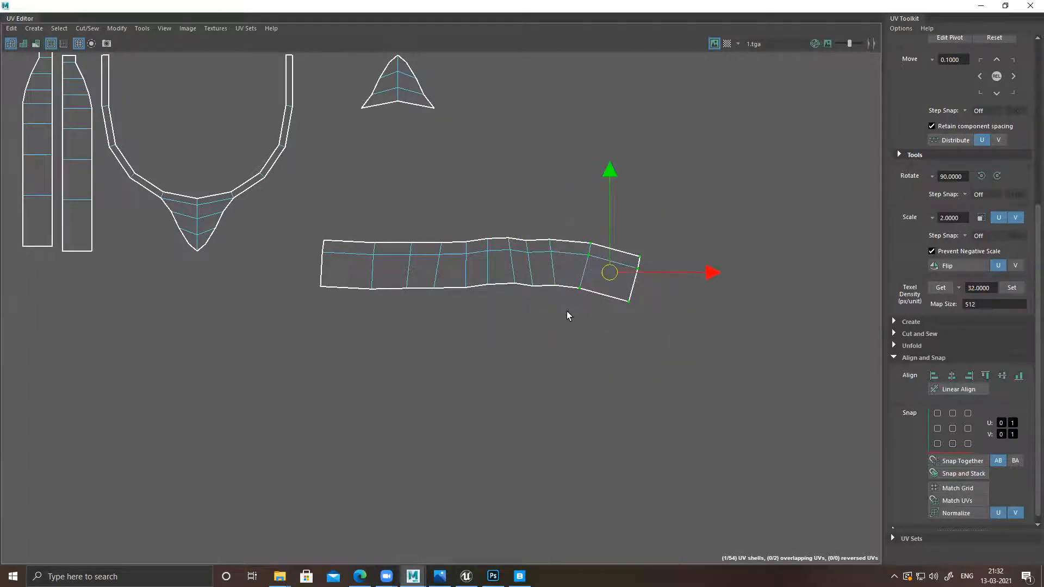
pyautogui.press('e')
pyautogui.moveTo(557, 195); pyautogui.dragTo(543, 220)
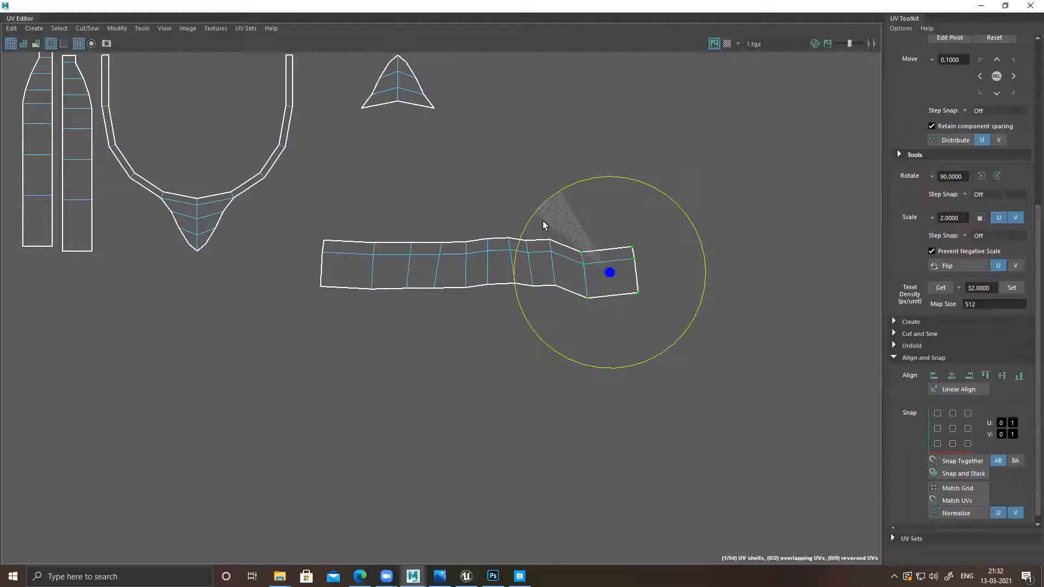
pyautogui.press('w')
pyautogui.moveTo(609, 227); pyautogui.dragTo(610, 215)
# Step: Straighten the strip's horizontal UV rows, aligning the middle row to its center and the two border rows to their maximum V
pyautogui.click(474, 248)
pyautogui.click(476, 256)
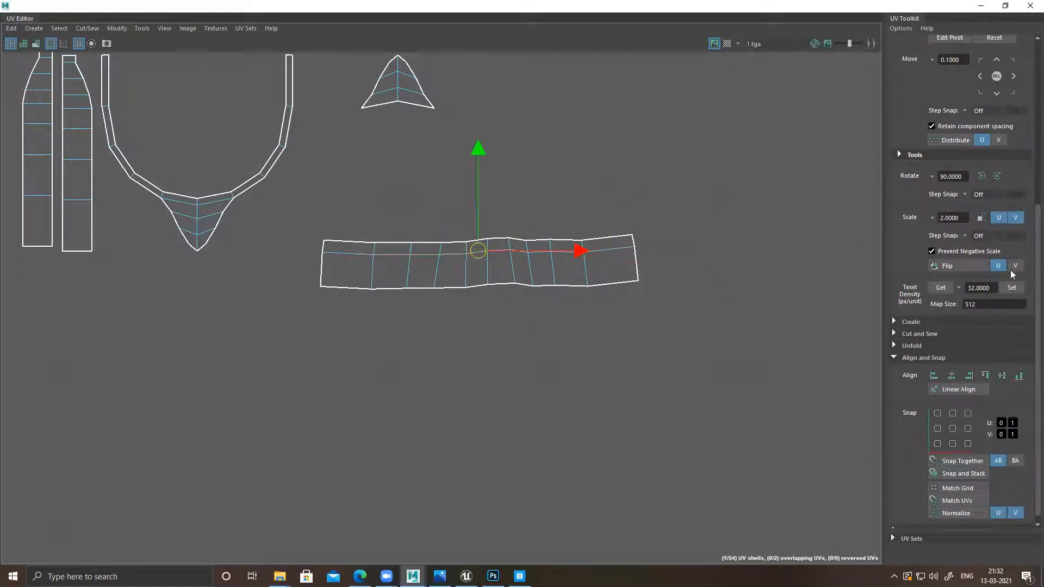
pyautogui.click(1004, 377)
pyautogui.moveTo(325, 220); pyautogui.dragTo(418, 222, button='right')
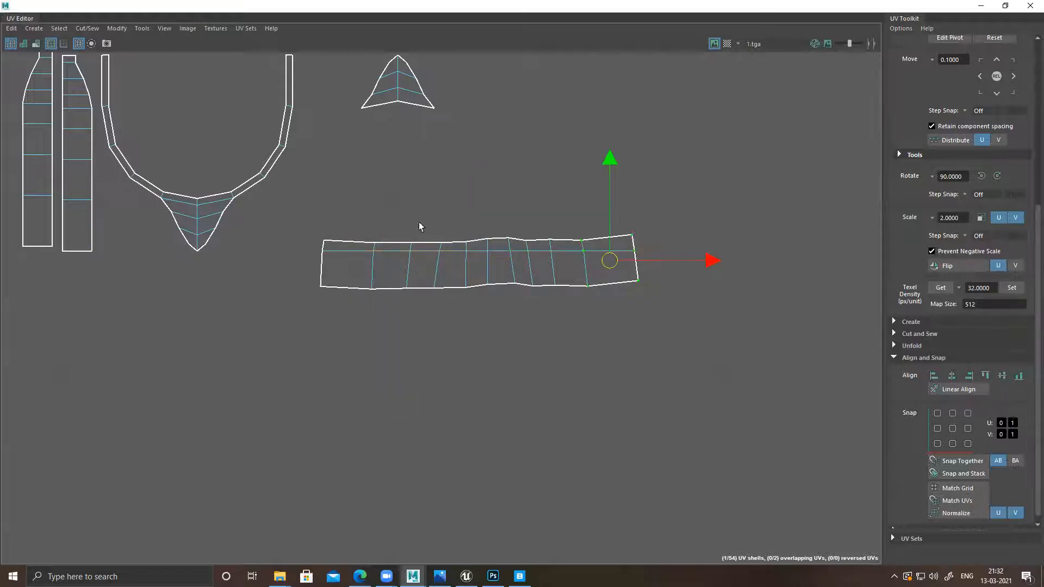
pyautogui.moveTo(314, 209); pyautogui.dragTo(708, 240)
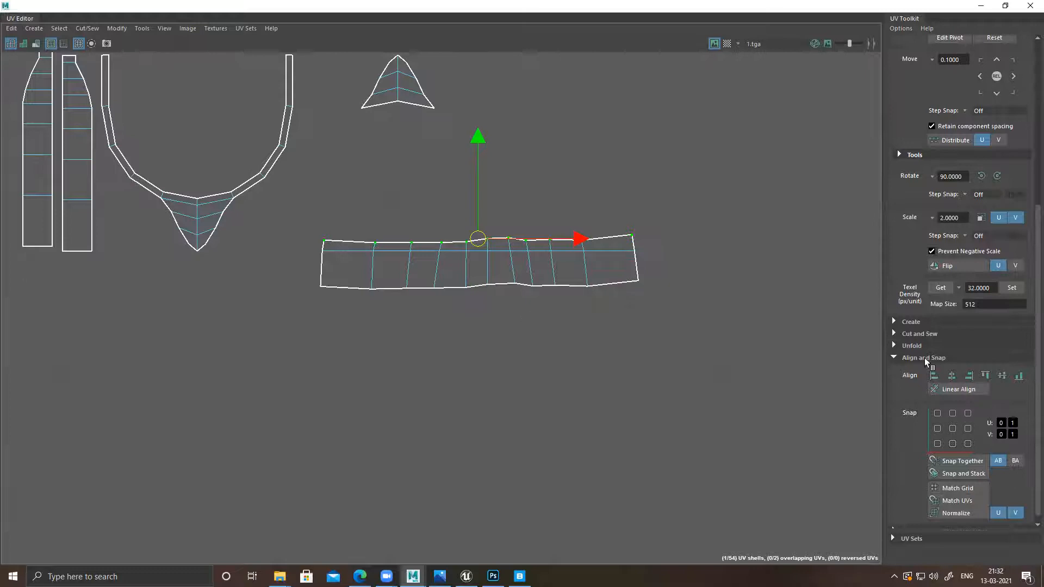
pyautogui.click(987, 375)
pyautogui.moveTo(300, 264); pyautogui.dragTo(684, 350)
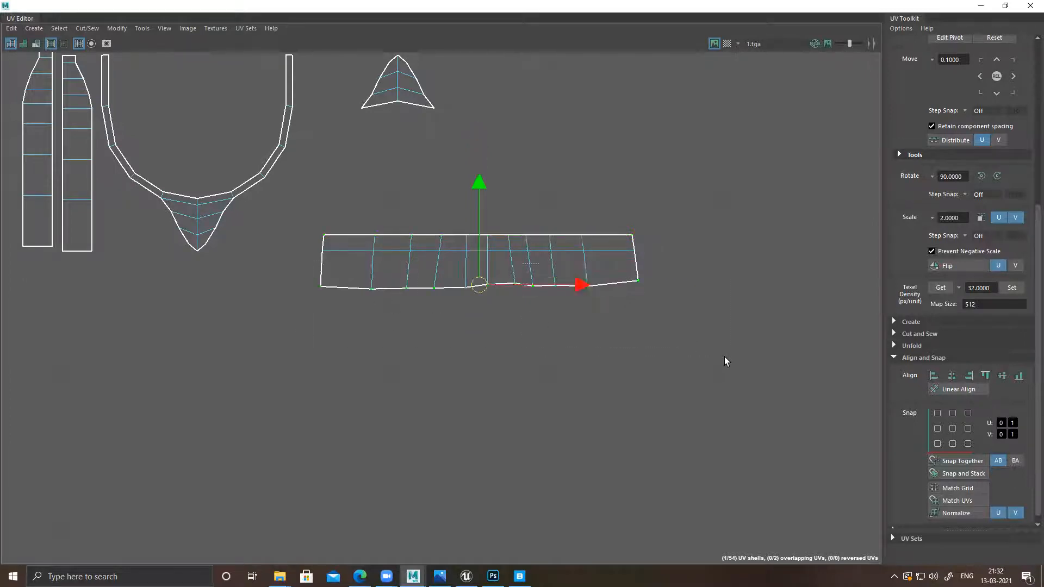
pyautogui.click(987, 375)
# Step: Align each slanted vertical UV column of the strip to its minimum U, including both end borders
pyautogui.moveTo(332, 316); pyautogui.dragTo(395, 322)
pyautogui.click(934, 376)
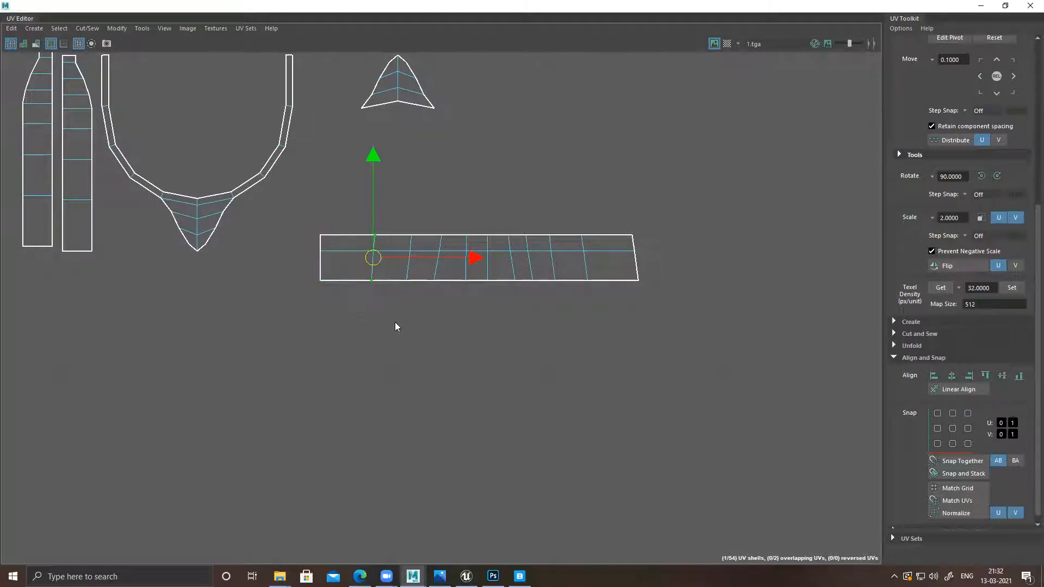
pyautogui.moveTo(402, 224); pyautogui.dragTo(474, 298)
pyautogui.moveTo(481, 213)
pyautogui.mouseDown()
pyautogui.moveTo(502, 298)
pyautogui.moveTo(512, 286)
pyautogui.moveTo(520, 304)
pyautogui.moveTo(541, 297)
pyautogui.mouseUp()
pyautogui.moveTo(538, 222); pyautogui.dragTo(562, 283)
pyautogui.moveTo(574, 222); pyautogui.dragTo(599, 309)
pyautogui.moveTo(629, 255); pyautogui.dragTo(656, 308)
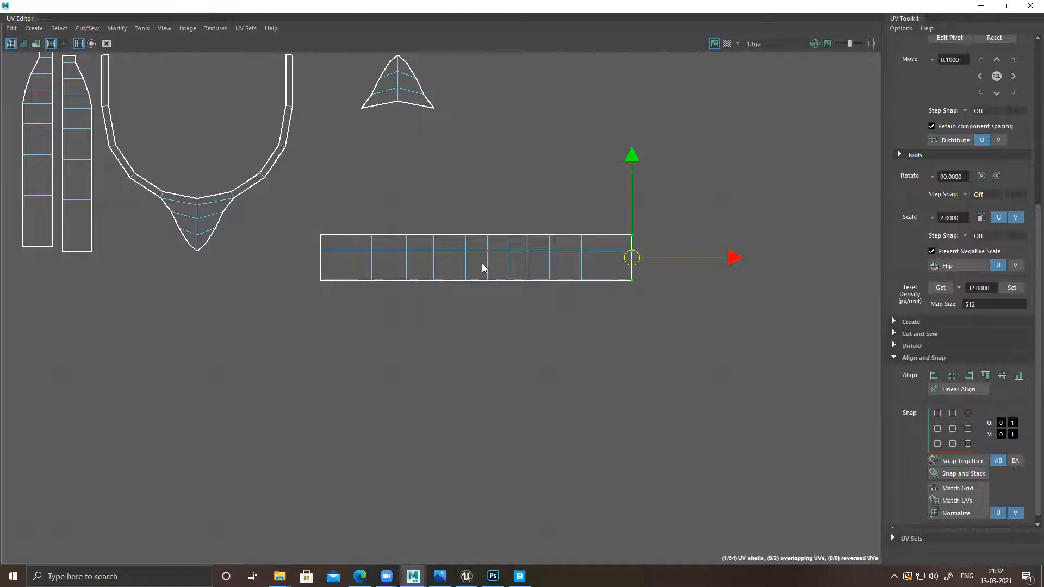
# Step: Check the strip's stretching with the UV distortion shading and turn the shading back off
pyautogui.click(246, 28)
pyautogui.click(829, 45)
pyautogui.click(92, 45)
pyautogui.click(91, 44)
pyautogui.click(37, 45)
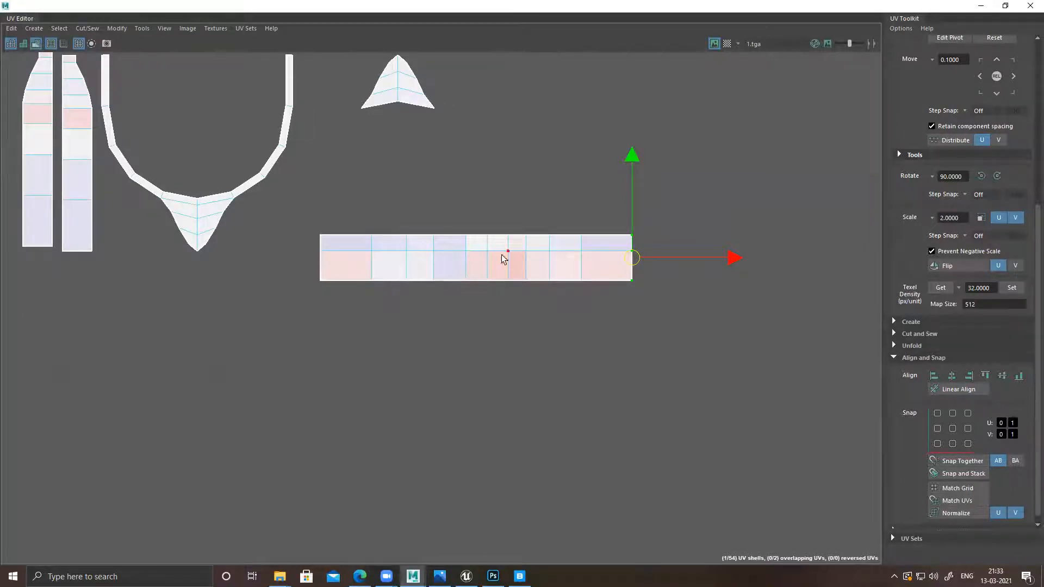
pyautogui.click(51, 44)
pyautogui.click(51, 44)
pyautogui.click(36, 45)
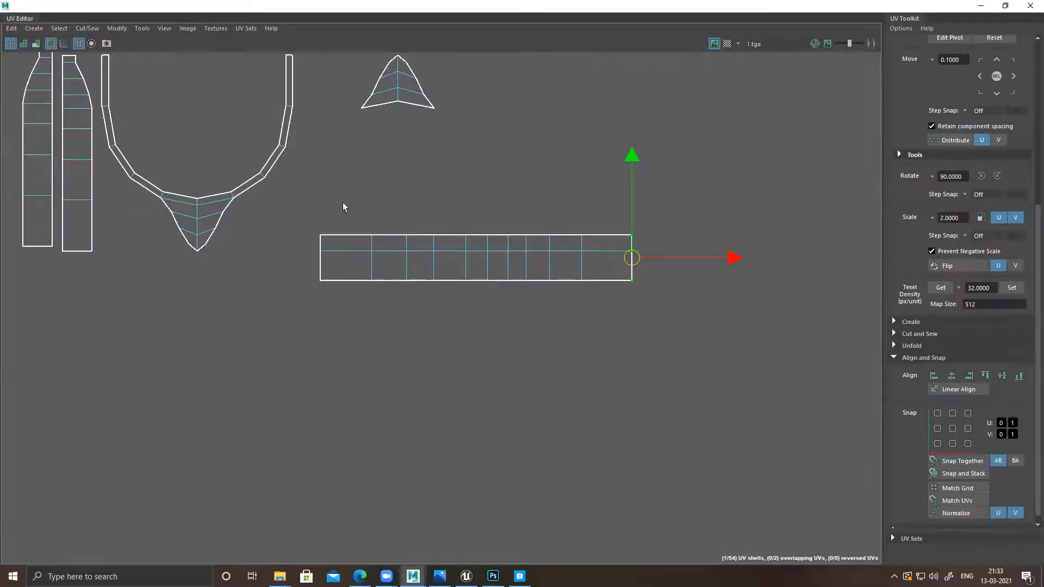
# Step: Unfold all of the strip's UVs with the Legacy method, constrained to horizontal
pyautogui.moveTo(338, 204); pyautogui.dragTo(677, 337)
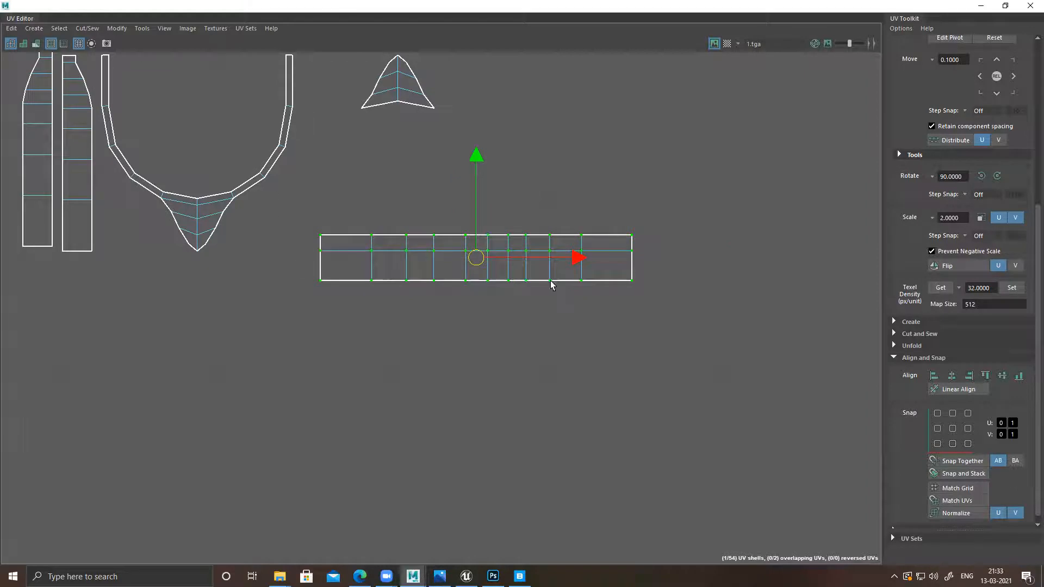
pyautogui.keyDown('shift'); pyautogui.rightClick(593, 216); pyautogui.keyUp('shift')
pyautogui.moveTo(560, 215)
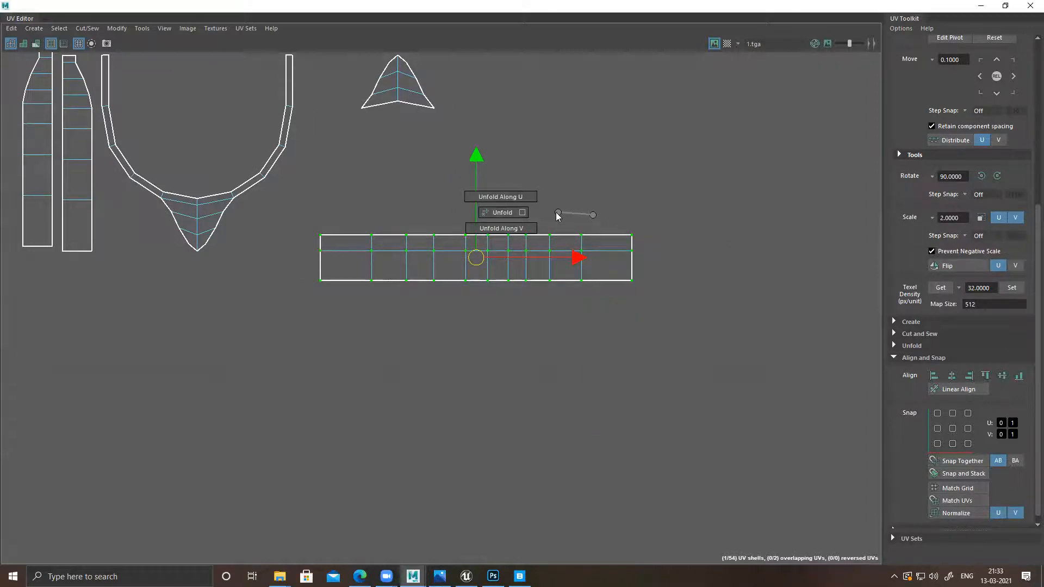
pyautogui.click(524, 212)
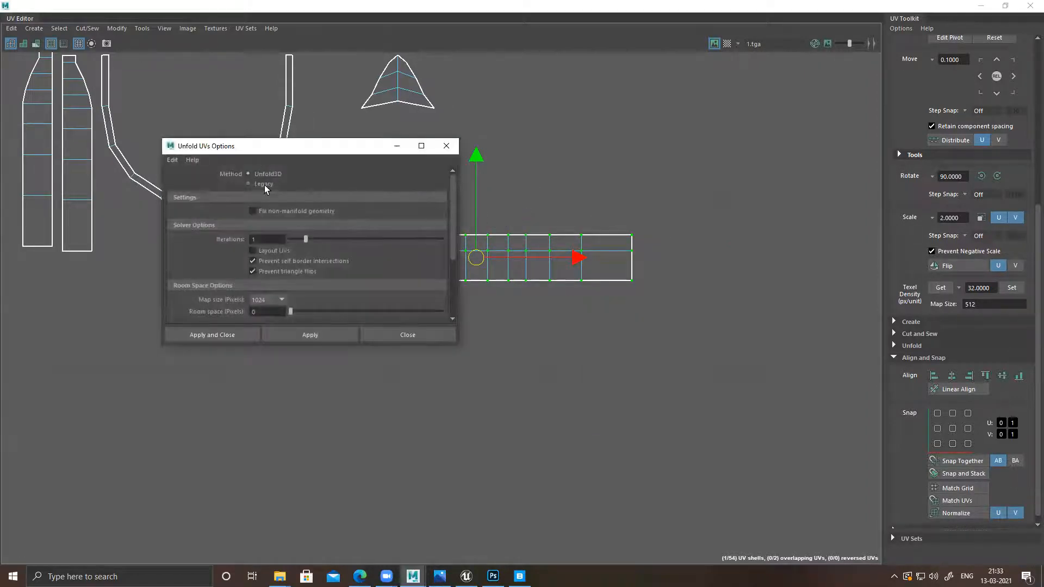
pyautogui.scroll(-5, 385, 276)
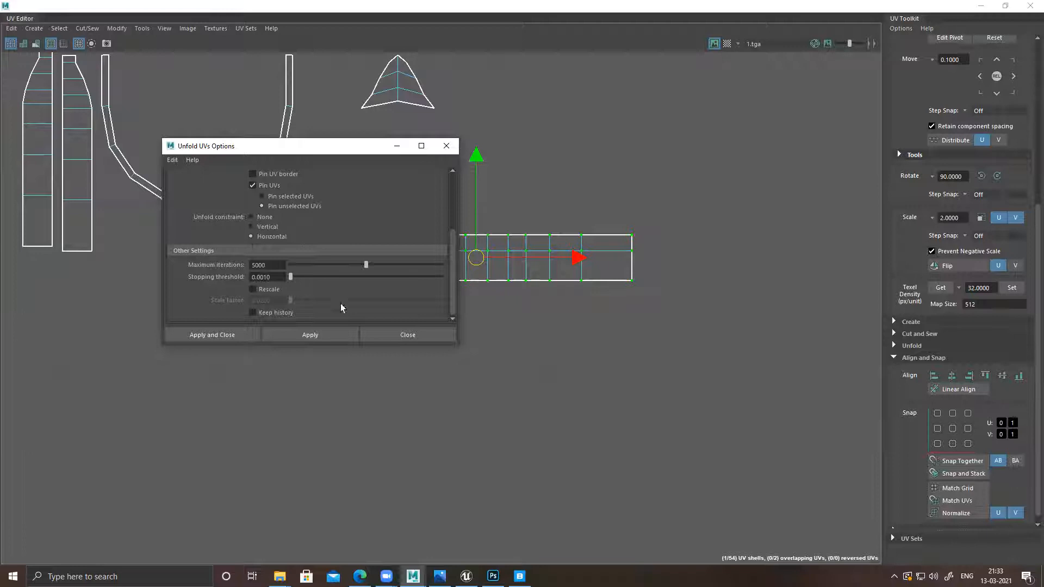
pyautogui.click(324, 334)
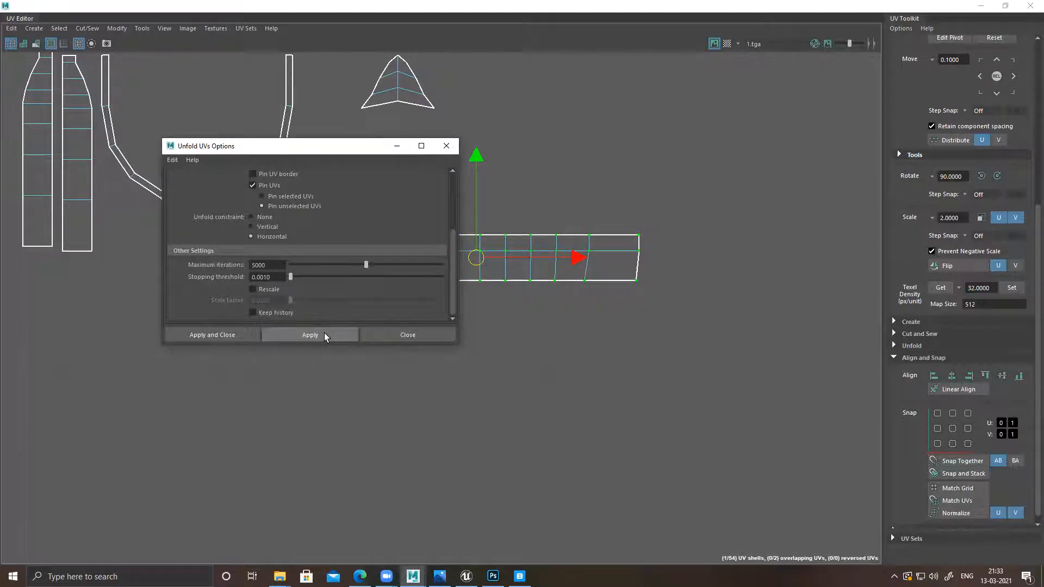
pyautogui.moveTo(357, 149); pyautogui.dragTo(113, 192)
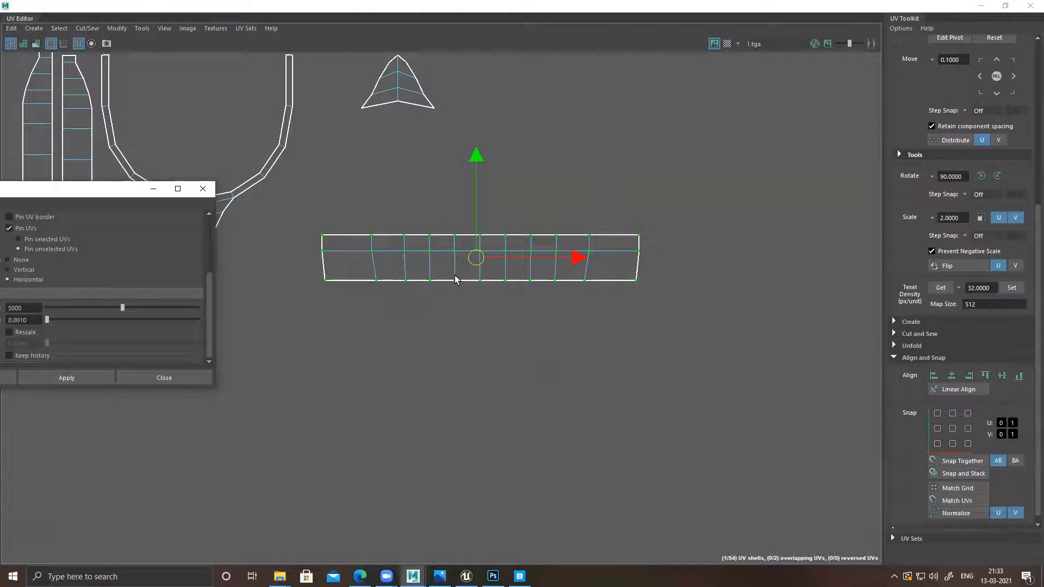
# Step: Turn on the UV distortion shading, reapply the horizontal unfold to the strip and close the unfold options
pyautogui.click(36, 44)
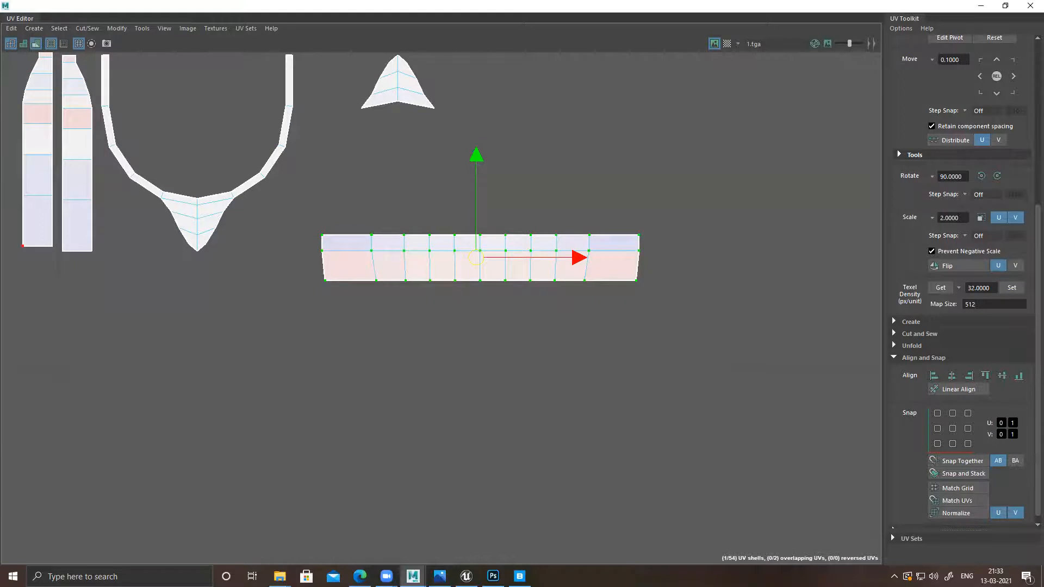
pyautogui.hotkey('alt', 'Tab')
pyautogui.moveTo(148, 189); pyautogui.dragTo(211, 187)
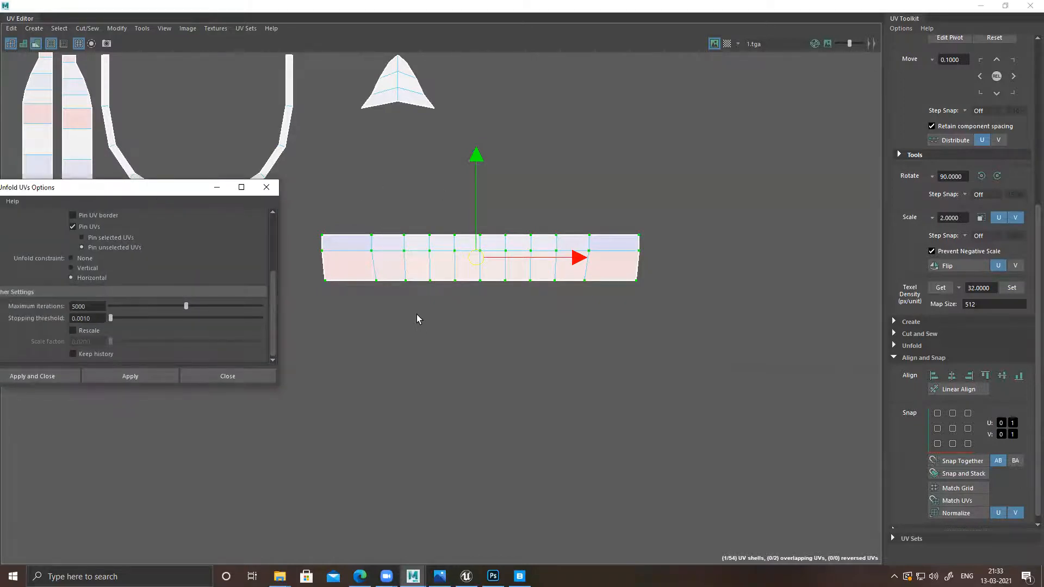
pyautogui.moveTo(138, 188); pyautogui.dragTo(243, 159)
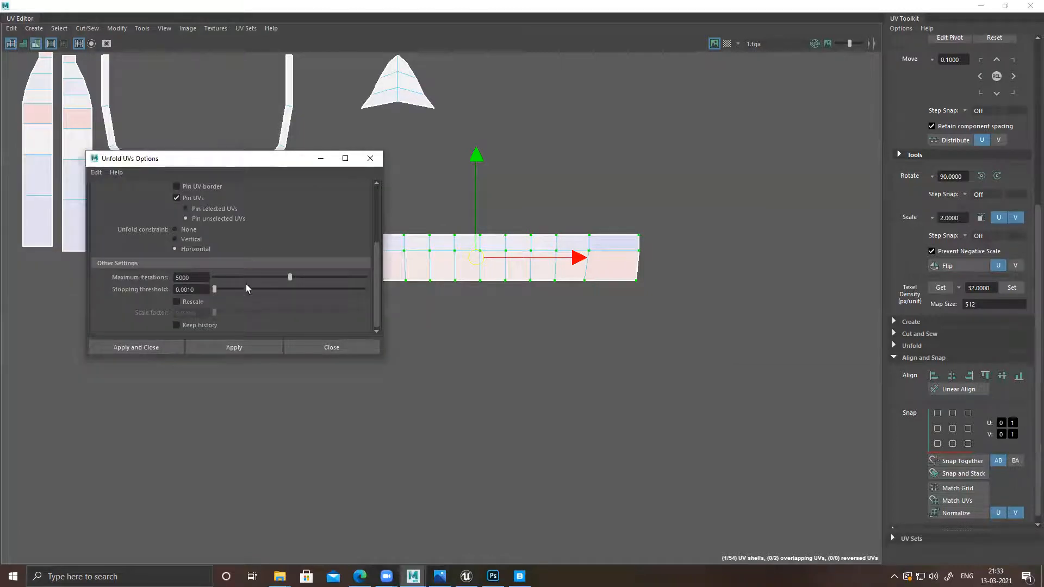
pyautogui.click(239, 348)
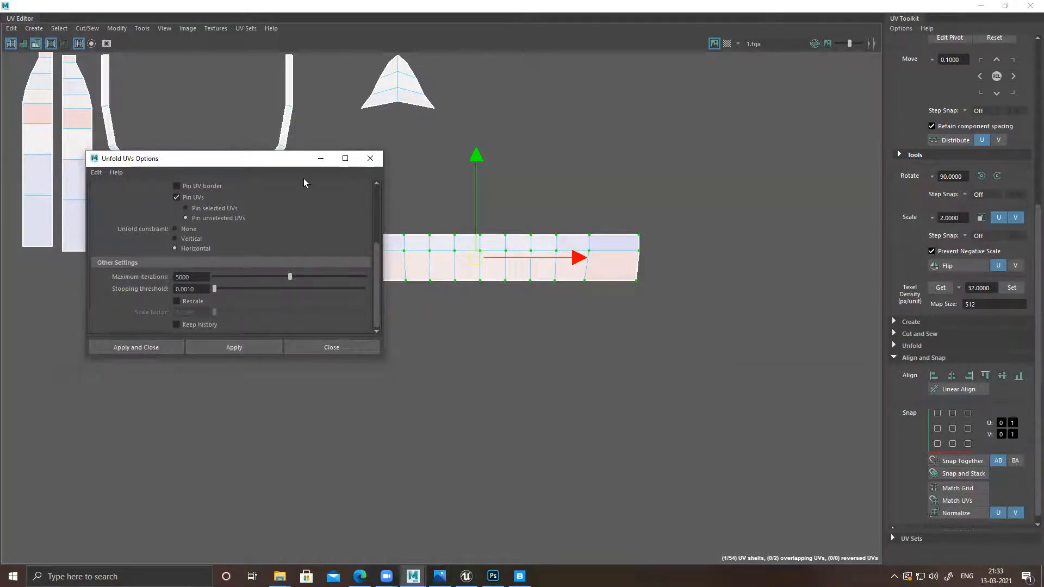
pyautogui.moveTo(279, 163); pyautogui.dragTo(120, 166)
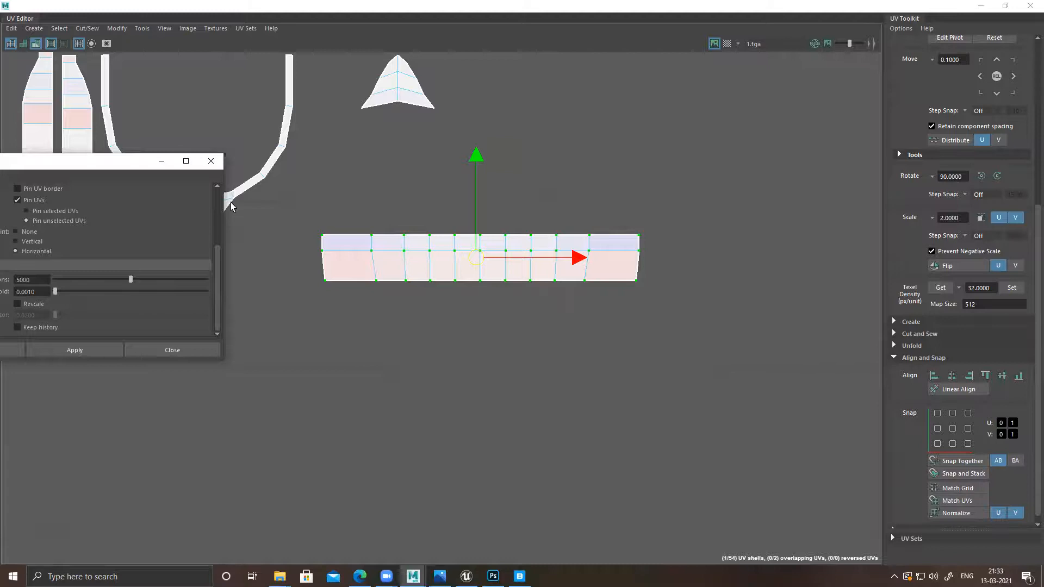
pyautogui.click(212, 161)
# Step: Realign the strip's left border and its neighbouring UV columns to minimum U, with the distortion shading turned off
pyautogui.moveTo(311, 215); pyautogui.dragTo(341, 295)
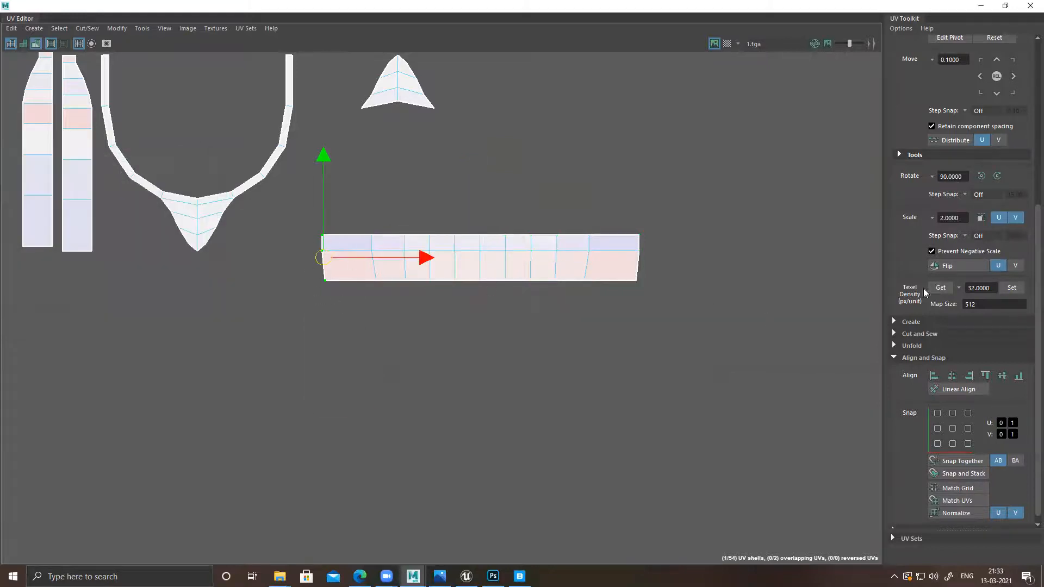
pyautogui.click(933, 376)
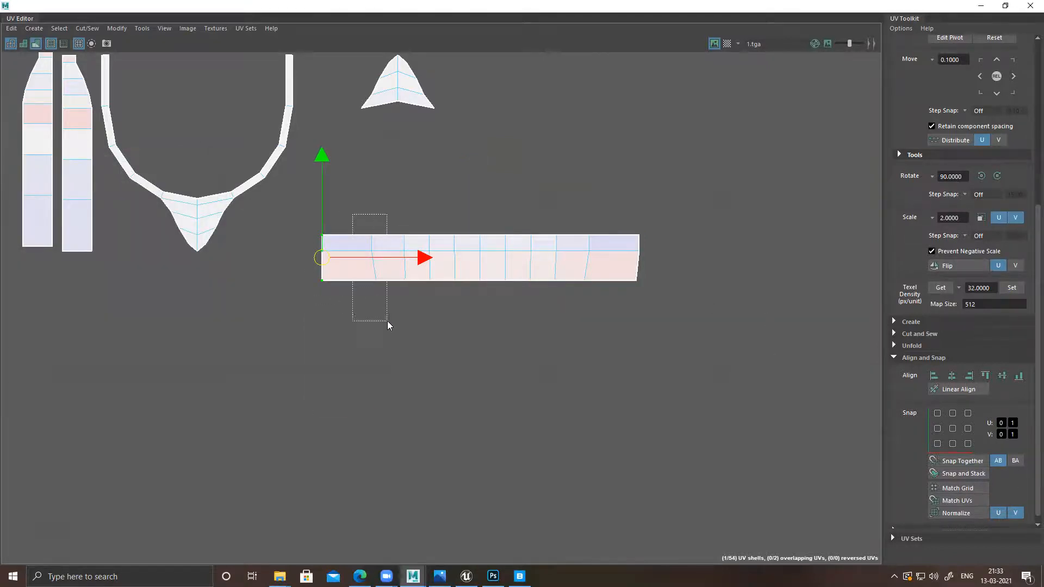
pyautogui.moveTo(387, 321); pyautogui.dragTo(389, 324)
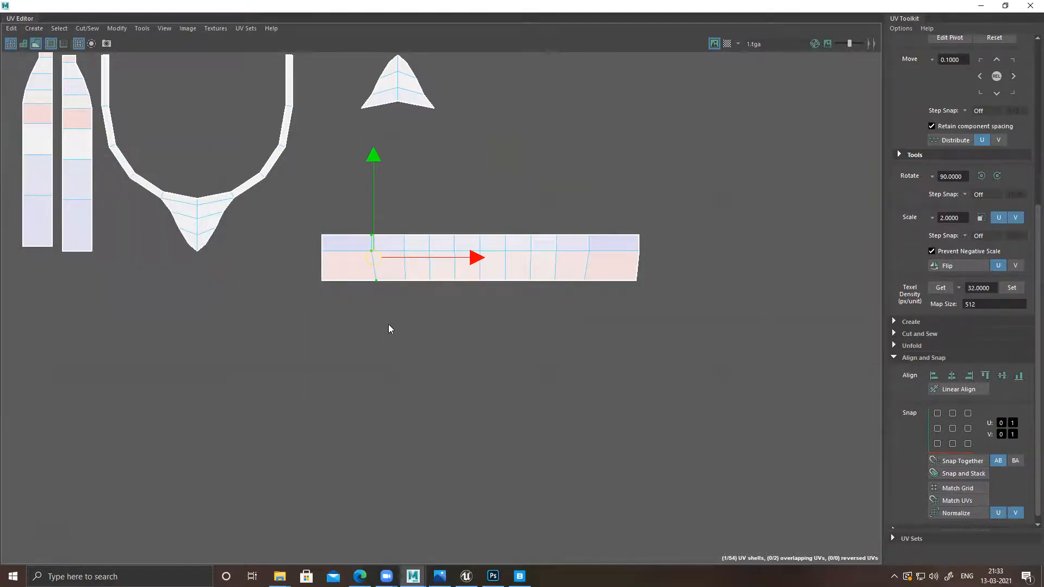
pyautogui.click(34, 45)
pyautogui.moveTo(424, 310); pyautogui.dragTo(425, 312)
pyautogui.press('g')
# Step: Realign the strip's remaining UV columns and its right border to minimum U
pyautogui.moveTo(420, 216); pyautogui.dragTo(465, 305)
pyautogui.press('g')
pyautogui.moveTo(471, 220); pyautogui.dragTo(514, 267)
pyautogui.moveTo(523, 223); pyautogui.dragTo(563, 300)
pyautogui.press('g')
pyautogui.press('g')
pyautogui.moveTo(573, 227); pyautogui.dragTo(594, 289)
pyautogui.press('g')
pyautogui.moveTo(628, 216); pyautogui.dragTo(664, 313)
pyautogui.press('g')
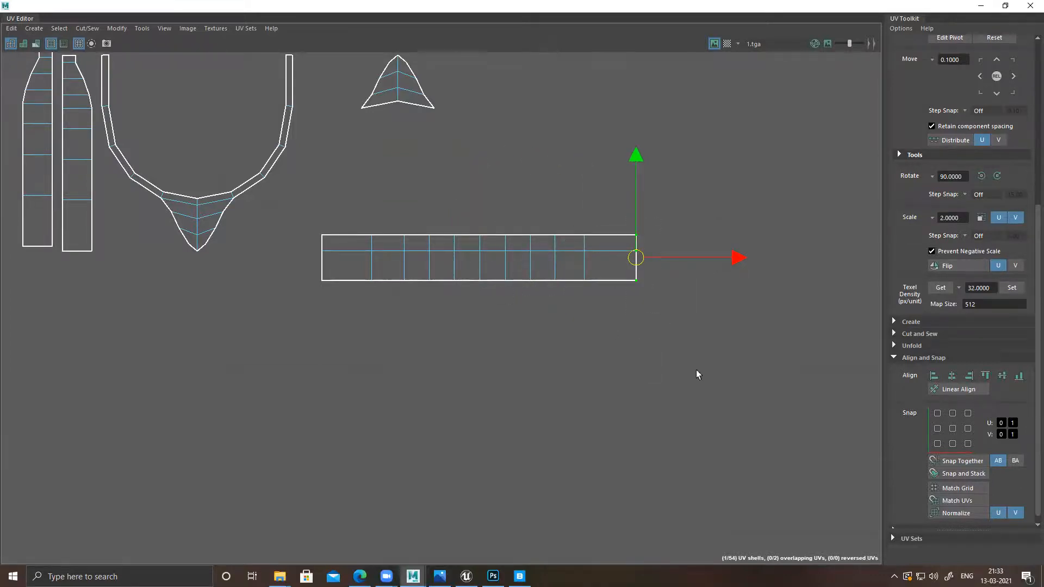
# Step: Restore the UV Editor to a floating window and resize it so the arch shows in the viewport
pyautogui.scroll(-5, 696, 374)
pyautogui.scroll(-2, 489, 148)
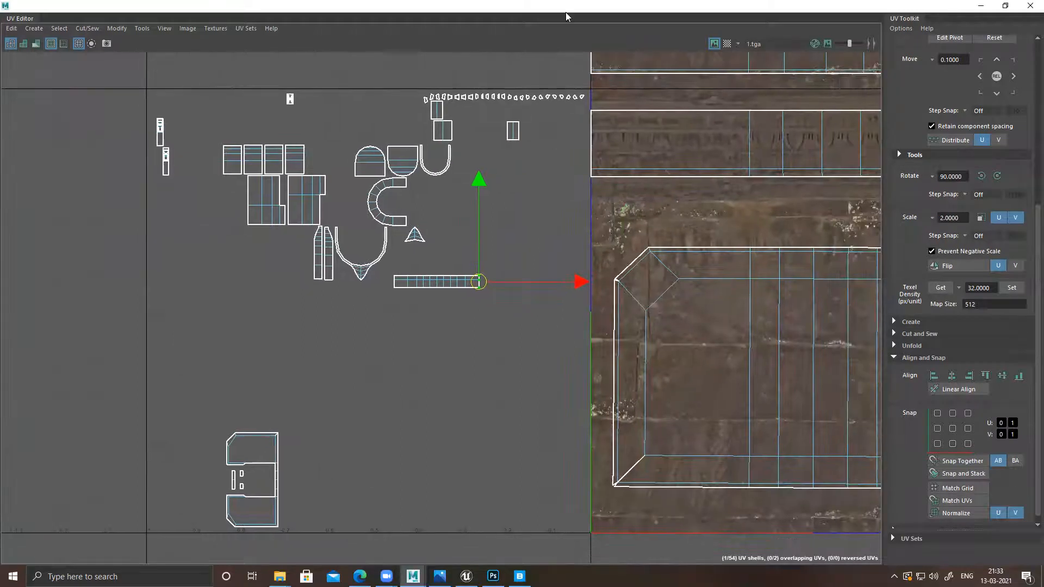
pyautogui.doubleClick(566, 12)
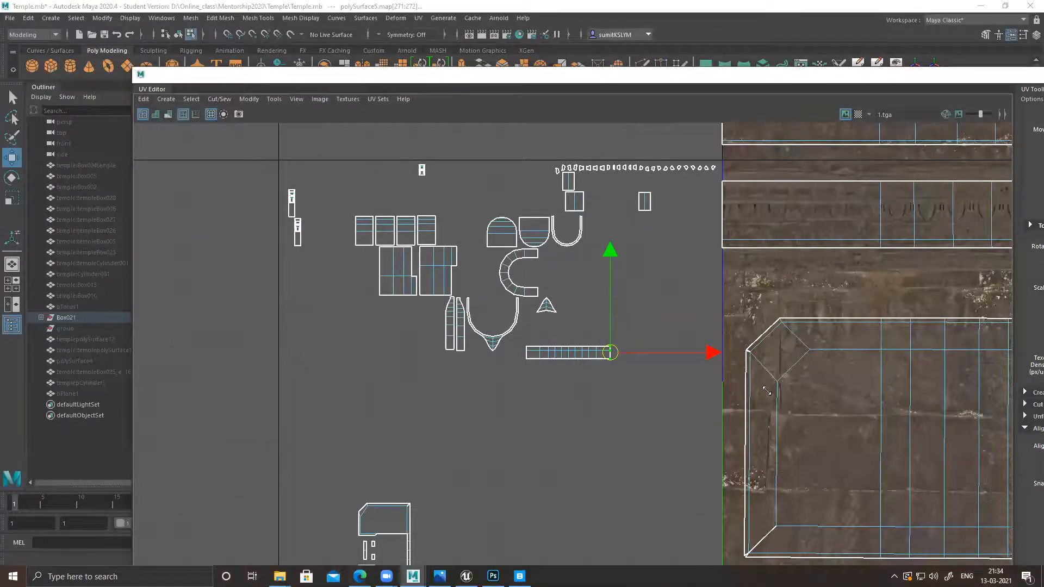
pyautogui.moveTo(767, 391); pyautogui.dragTo(764, 392)
pyautogui.moveTo(836, 403); pyautogui.dragTo(558, 257)
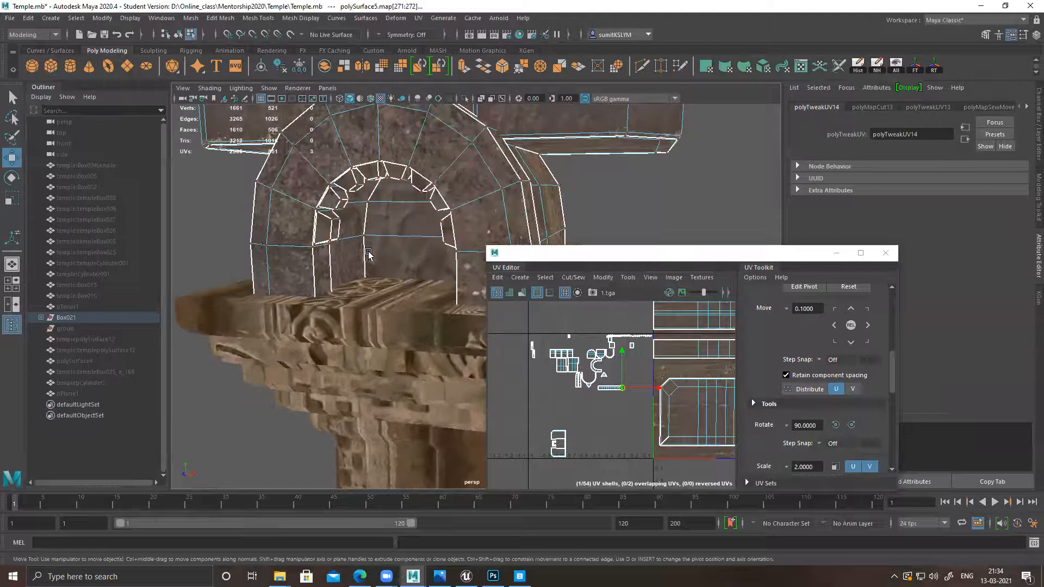
# Step: Expand the selection to the whole straightened strip shell and move it onto the 1.tga texture tile
pyautogui.keyDown('alt'); pyautogui.moveTo(699, 409); pyautogui.dragTo(627, 383, button='middle'); pyautogui.keyUp('alt')
pyautogui.scroll(-5, 625, 396)
pyautogui.moveTo(620, 398); pyautogui.dragTo(646, 355)
pyautogui.hotkey('ctrl', 'z')
pyautogui.keyDown('ctrl'); pyautogui.moveTo(620, 362); pyautogui.dragTo(675, 379, button='right'); pyautogui.keyUp('ctrl')
pyautogui.moveTo(616, 398); pyautogui.dragTo(640, 342)
pyautogui.keyDown('alt'); pyautogui.moveTo(626, 340); pyautogui.dragTo(762, 439, button='right'); pyautogui.keyUp('alt')
pyautogui.keyDown('alt'); pyautogui.moveTo(670, 358); pyautogui.dragTo(606, 350, button='middle'); pyautogui.keyUp('alt')
pyautogui.keyDown('alt'); pyautogui.moveTo(606, 349); pyautogui.dragTo(681, 385, button='right'); pyautogui.keyUp('alt')
pyautogui.keyDown('alt'); pyautogui.moveTo(681, 391); pyautogui.dragTo(736, 464, button='middle'); pyautogui.keyUp('alt')
pyautogui.keyDown('alt'); pyautogui.moveTo(675, 441); pyautogui.dragTo(622, 417, button='right'); pyautogui.keyUp('alt')
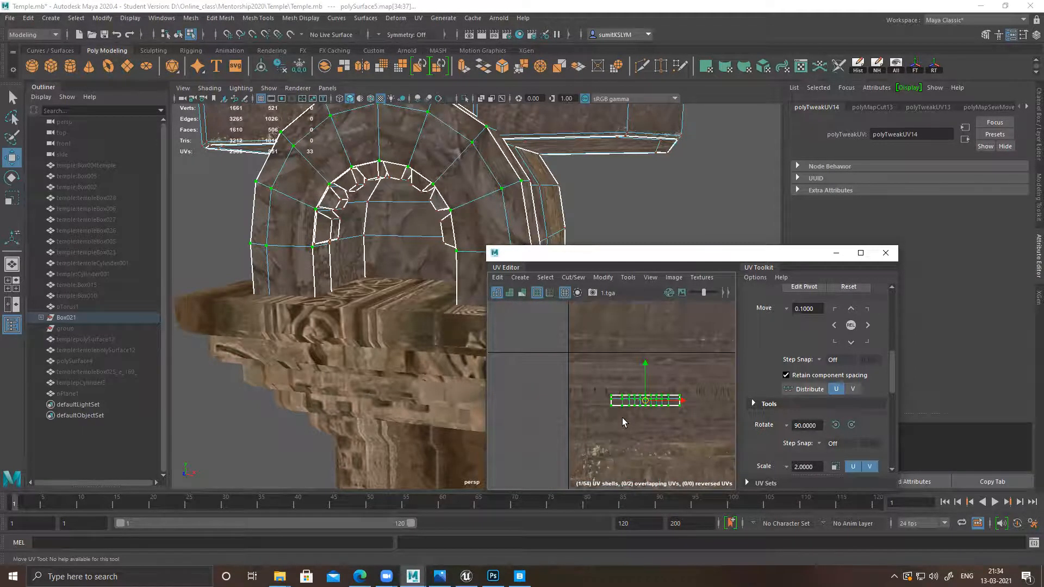
# Step: Move the arch strip shell to the texture tile's edge and snap it to the tile's upper-left corner
pyautogui.scroll(2, 623, 418)
pyautogui.moveTo(662, 402); pyautogui.dragTo(608, 408)
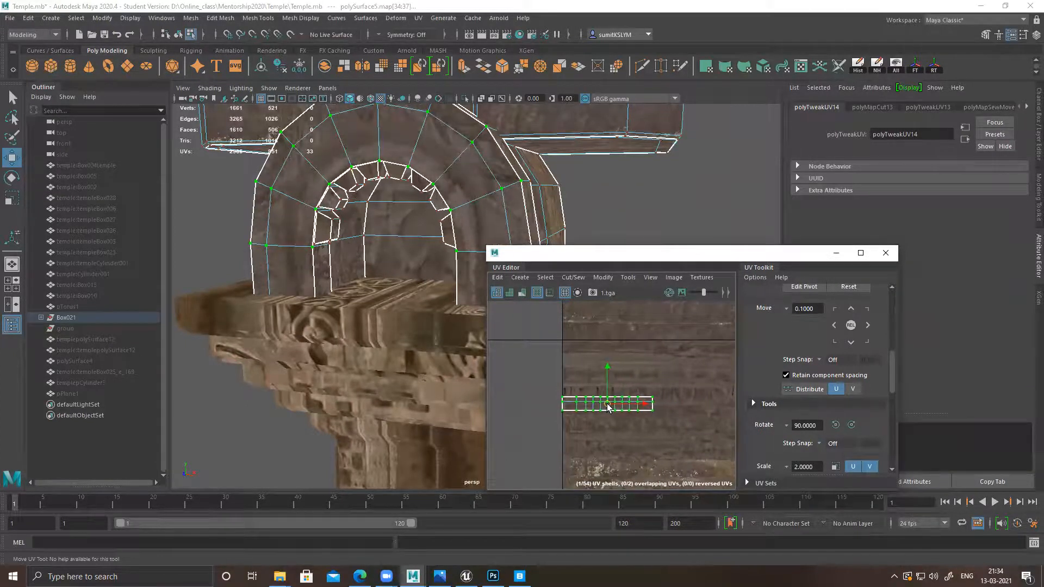
pyautogui.press('d')
pyautogui.press('v')
pyautogui.moveTo(607, 405); pyautogui.dragTo(672, 416)
# Step: Scale the strip shell so it spans the full width of the 1.tga texture tile
pyautogui.press('r')
pyautogui.scroll(-5, 668, 416)
pyautogui.keyDown('alt'); pyautogui.moveTo(626, 373); pyautogui.dragTo(492, 385, button='middle'); pyautogui.keyUp('alt')
pyautogui.keyDown('alt'); pyautogui.moveTo(548, 369); pyautogui.dragTo(704, 360, button='middle'); pyautogui.keyUp('alt')
pyautogui.scroll(-2, 674, 364)
pyautogui.moveTo(553, 356); pyautogui.dragTo(564, 358)
# Step: Select the strip's right border UVs and then its left ones, snapping each column to the matching edge of the texture tile
pyautogui.keyDown('alt'); pyautogui.moveTo(647, 381); pyautogui.dragTo(641, 381, button='middle'); pyautogui.keyUp('alt')
pyautogui.scroll(5, 675, 380)
pyautogui.keyDown('alt'); pyautogui.moveTo(707, 407); pyautogui.dragTo(608, 474, button='middle'); pyautogui.keyUp('alt')
pyautogui.scroll(2, 574, 361)
pyautogui.press('w')
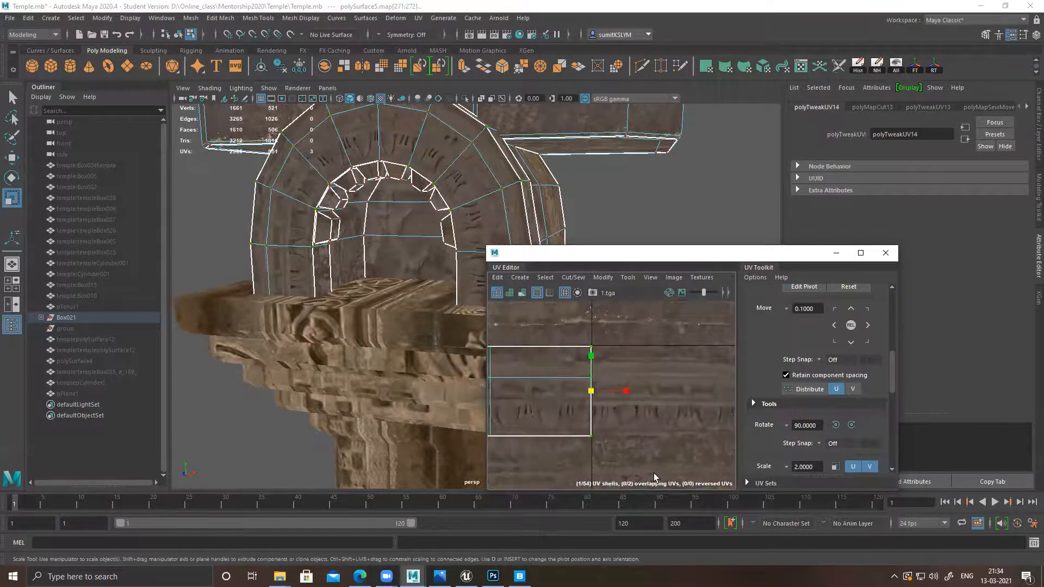
pyautogui.moveTo(611, 392); pyautogui.dragTo(608, 391)
pyautogui.keyDown('alt'); pyautogui.moveTo(531, 422); pyautogui.dragTo(739, 413, button='middle'); pyautogui.keyUp('alt')
pyautogui.keyDown('alt'); pyautogui.moveTo(506, 396); pyautogui.dragTo(607, 393, button='middle'); pyautogui.keyUp('alt')
pyautogui.moveTo(556, 327); pyautogui.dragTo(578, 461)
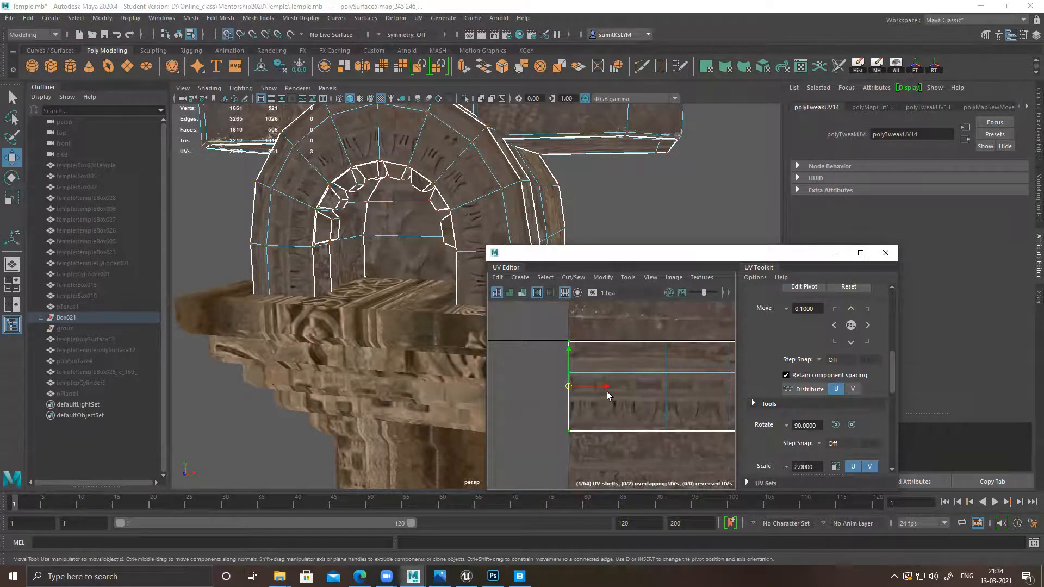
# Step: Return to object mode, move the UV Editor aside and examine the deselected arch's carved texture from the front
pyautogui.moveTo(463, 167); pyautogui.dragTo(509, 123, button='right')
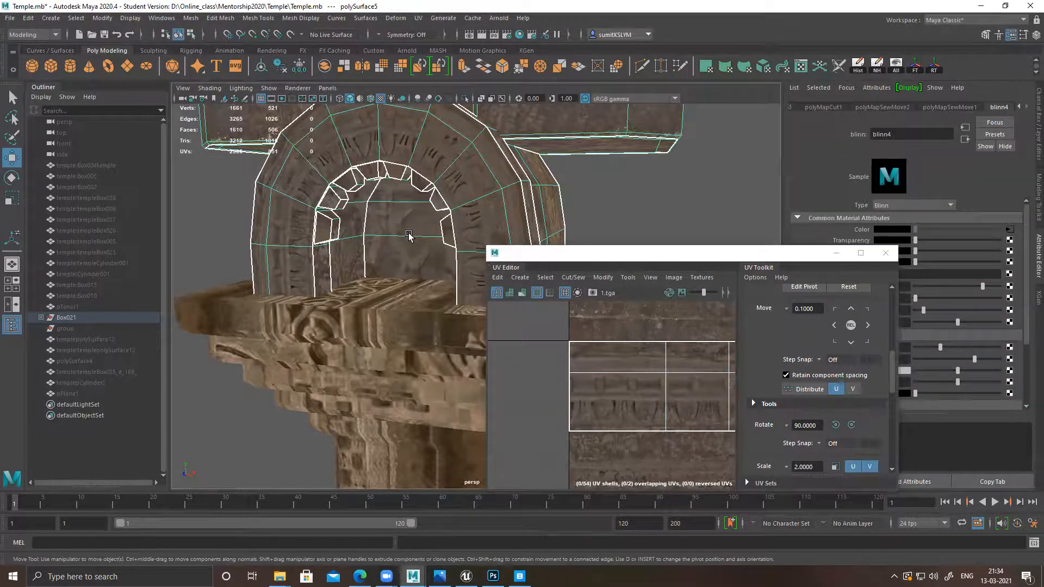
pyautogui.click(533, 254)
pyautogui.moveTo(637, 187); pyautogui.dragTo(659, 168)
pyautogui.keyDown('alt'); pyautogui.moveTo(474, 188); pyautogui.dragTo(527, 194); pyautogui.keyUp('alt')
pyautogui.keyDown('alt'); pyautogui.moveTo(479, 136); pyautogui.dragTo(472, 238, button='middle'); pyautogui.keyUp('alt')
pyautogui.click(592, 261)
pyautogui.keyDown('alt'); pyautogui.moveTo(593, 261); pyautogui.dragTo(470, 207, button='right'); pyautogui.keyUp('alt')
pyautogui.keyDown('alt'); pyautogui.moveTo(472, 205); pyautogui.dragTo(464, 224, button='middle'); pyautogui.keyUp('alt')
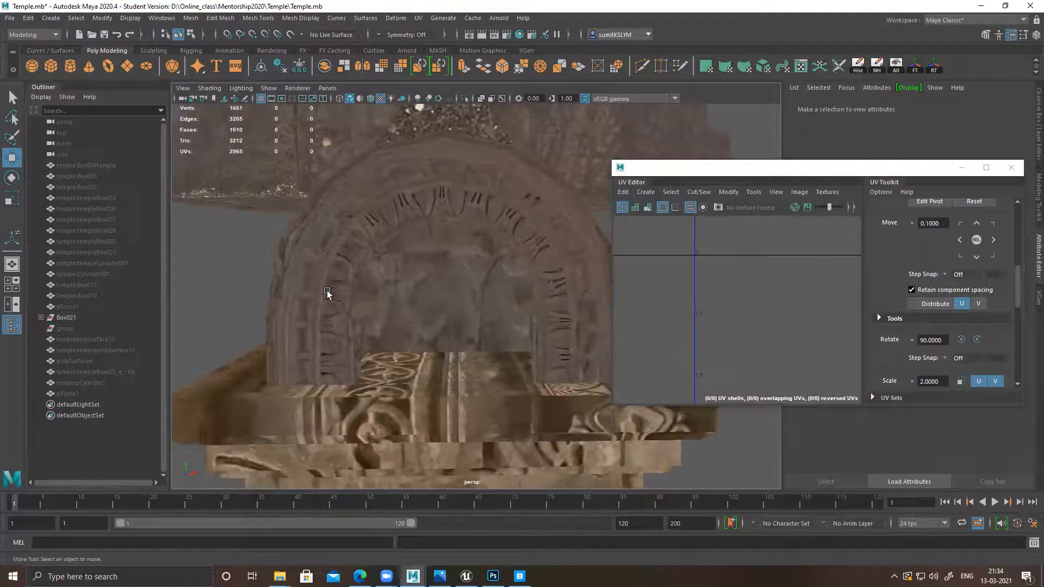
pyautogui.keyDown('alt'); pyautogui.moveTo(351, 198); pyautogui.dragTo(367, 199, button='right'); pyautogui.keyUp('alt')
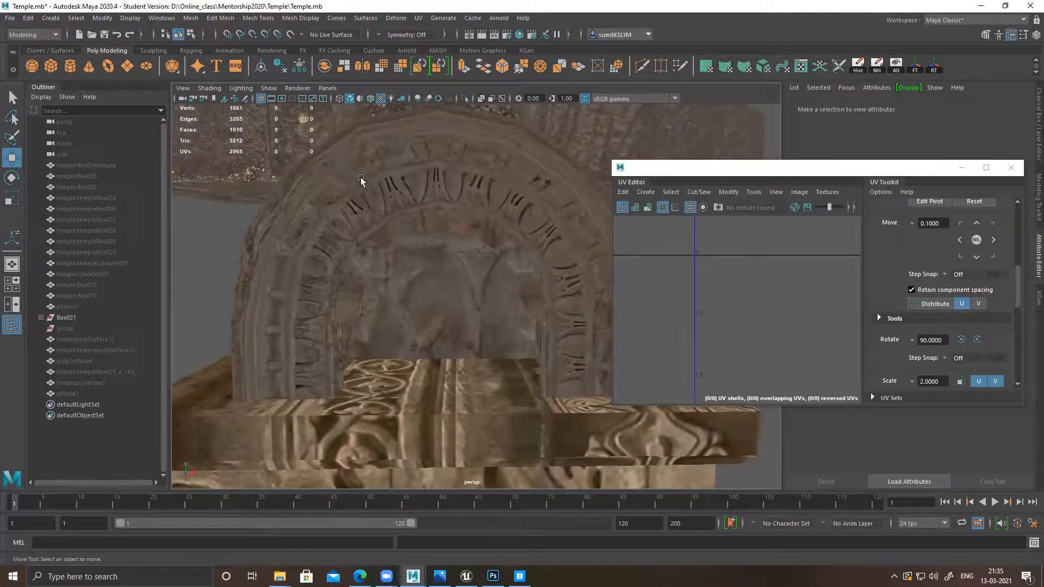
# Step: Reselect the arch mesh, maximize the UV Editor and select the strip's middle row of UVs
pyautogui.click(475, 197)
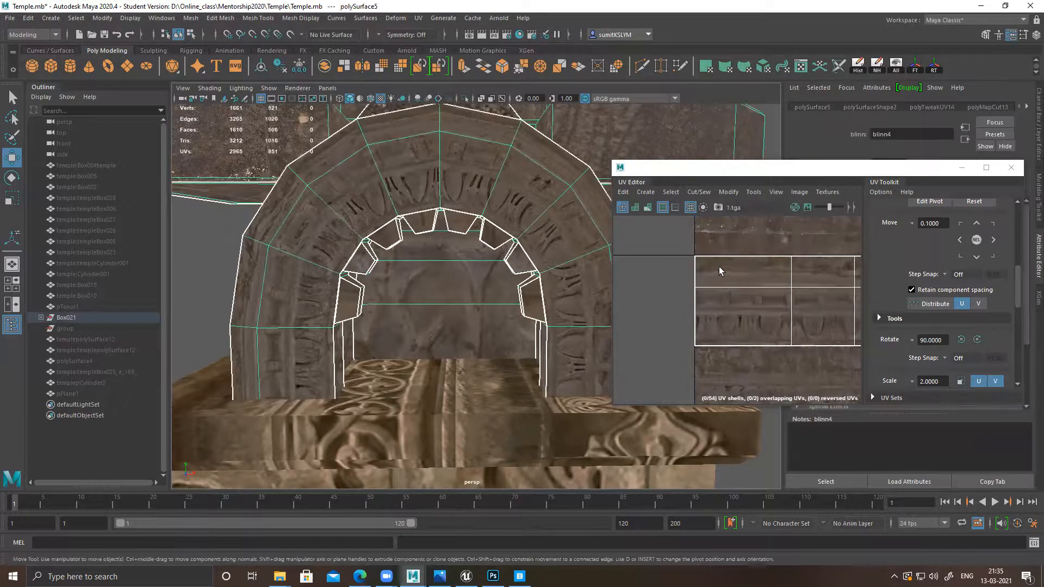
pyautogui.doubleClick(784, 167)
pyautogui.scroll(-3, 392, 214)
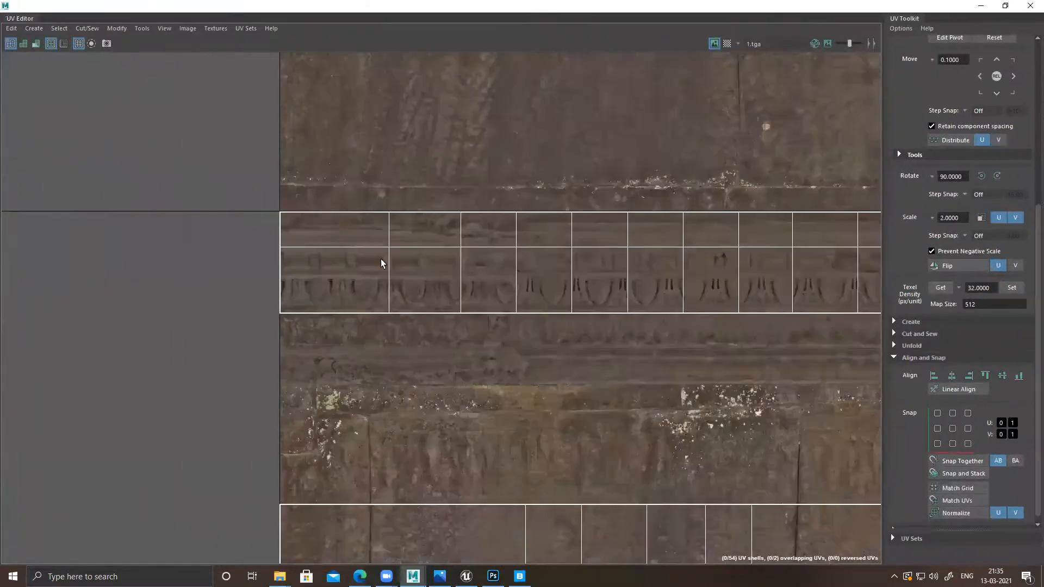
pyautogui.scroll(-5, 627, 332)
pyautogui.keyDown('alt'); pyautogui.moveTo(504, 266); pyautogui.dragTo(413, 244, button='middle'); pyautogui.keyUp('alt')
pyautogui.scroll(-2, 413, 244)
pyautogui.moveTo(443, 255); pyautogui.dragTo(550, 256, button='right')
pyautogui.moveTo(397, 250); pyautogui.dragTo(631, 275)
# Step: Unfold the strip's middle UV row with the Legacy method, pinning the unselected UVs
pyautogui.keyDown('shift'); pyautogui.rightClick(575, 260); pyautogui.keyUp('shift')
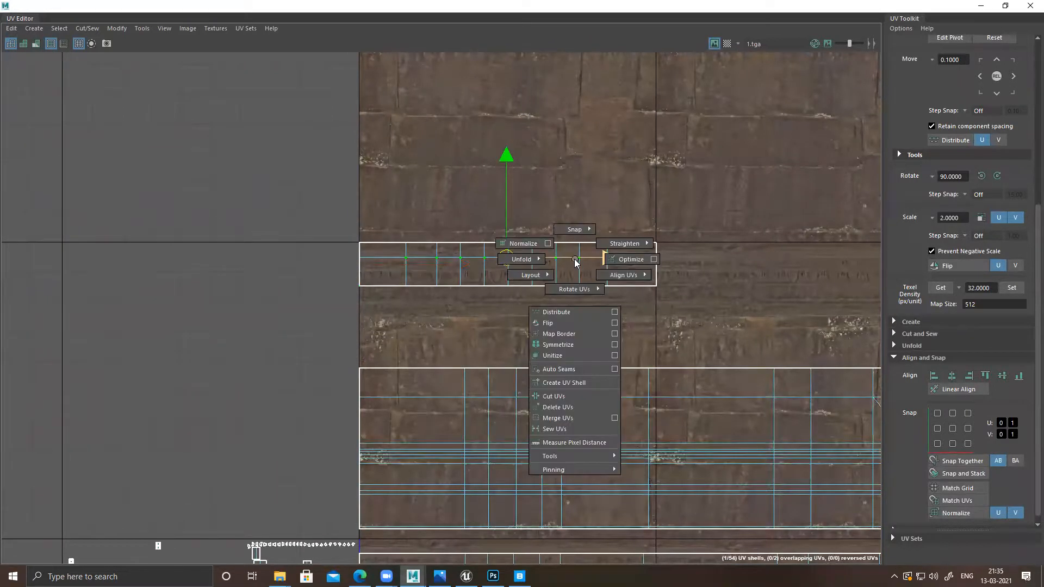
pyautogui.keyDown('shift'); pyautogui.moveTo(577, 261); pyautogui.dragTo(509, 275, button='right'); pyautogui.keyUp('shift')
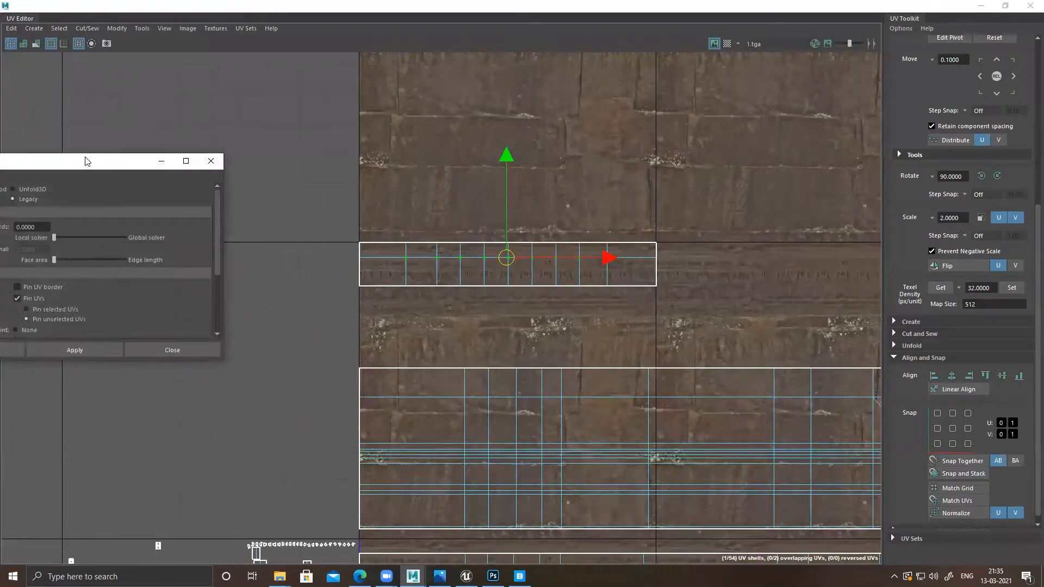
pyautogui.moveTo(85, 161); pyautogui.dragTo(375, 146)
pyautogui.scroll(-5, 328, 302)
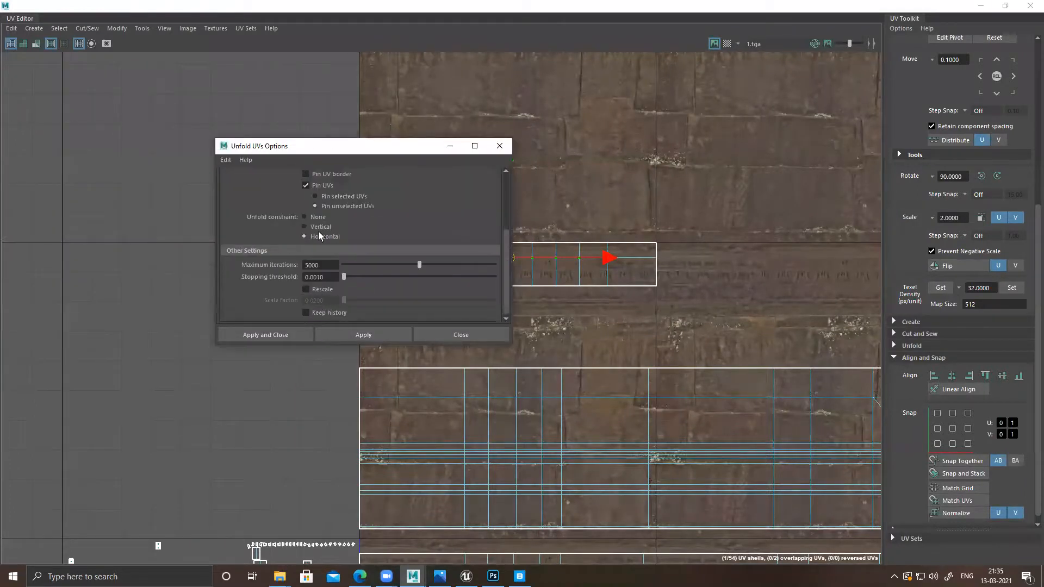
pyautogui.click(379, 331)
pyautogui.moveTo(389, 148); pyautogui.dragTo(219, 150)
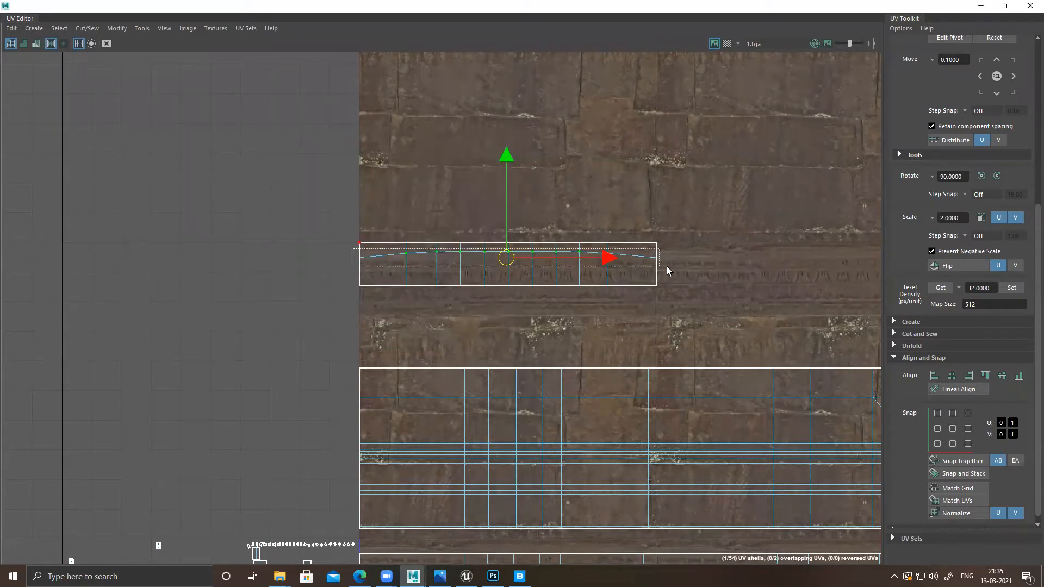